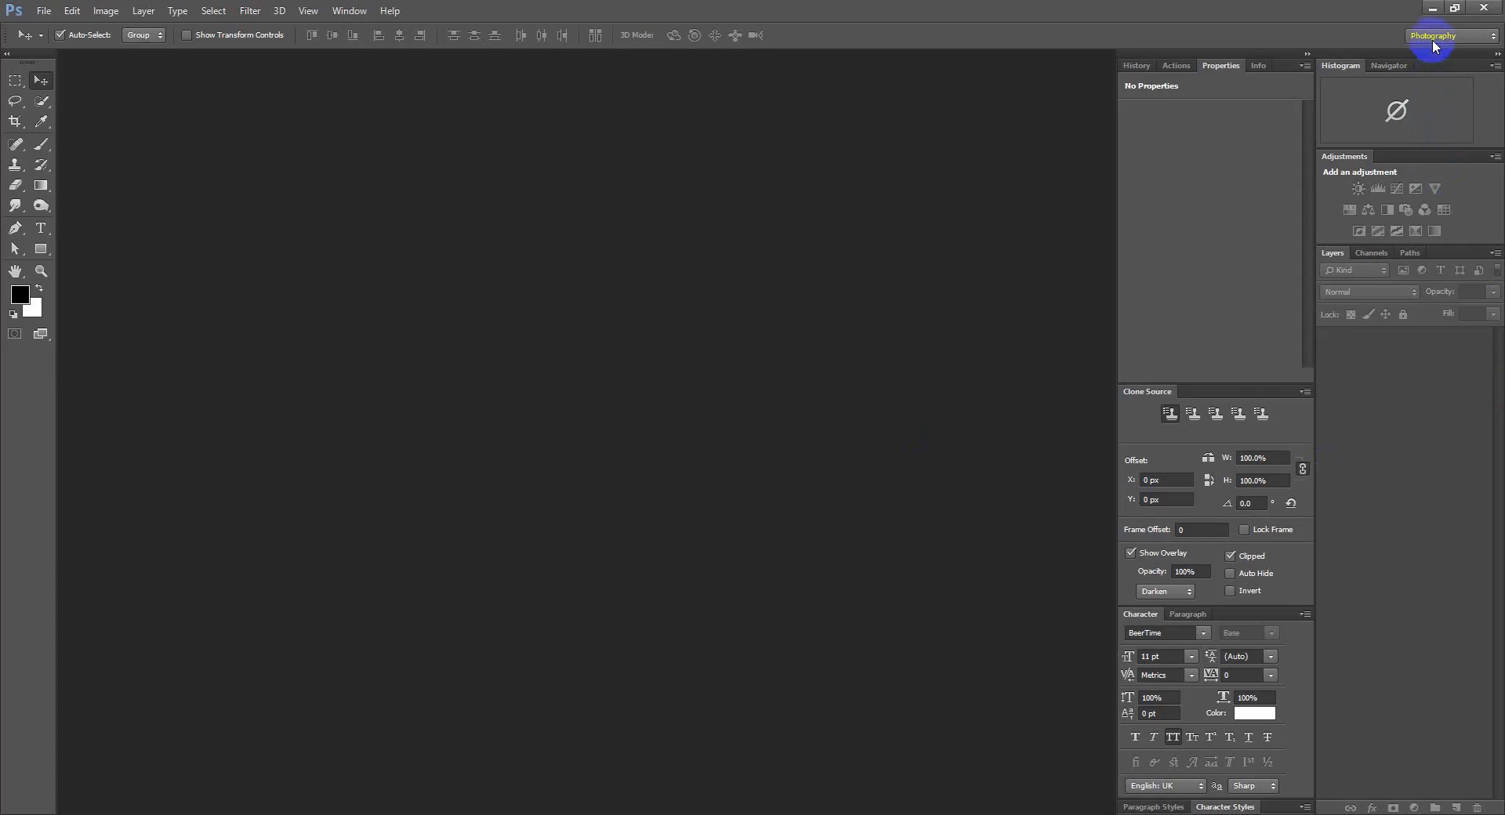
# Keep the Photography workspace and toggle the Tools panel between one and two columns
pyautogui.click(1427, 102)
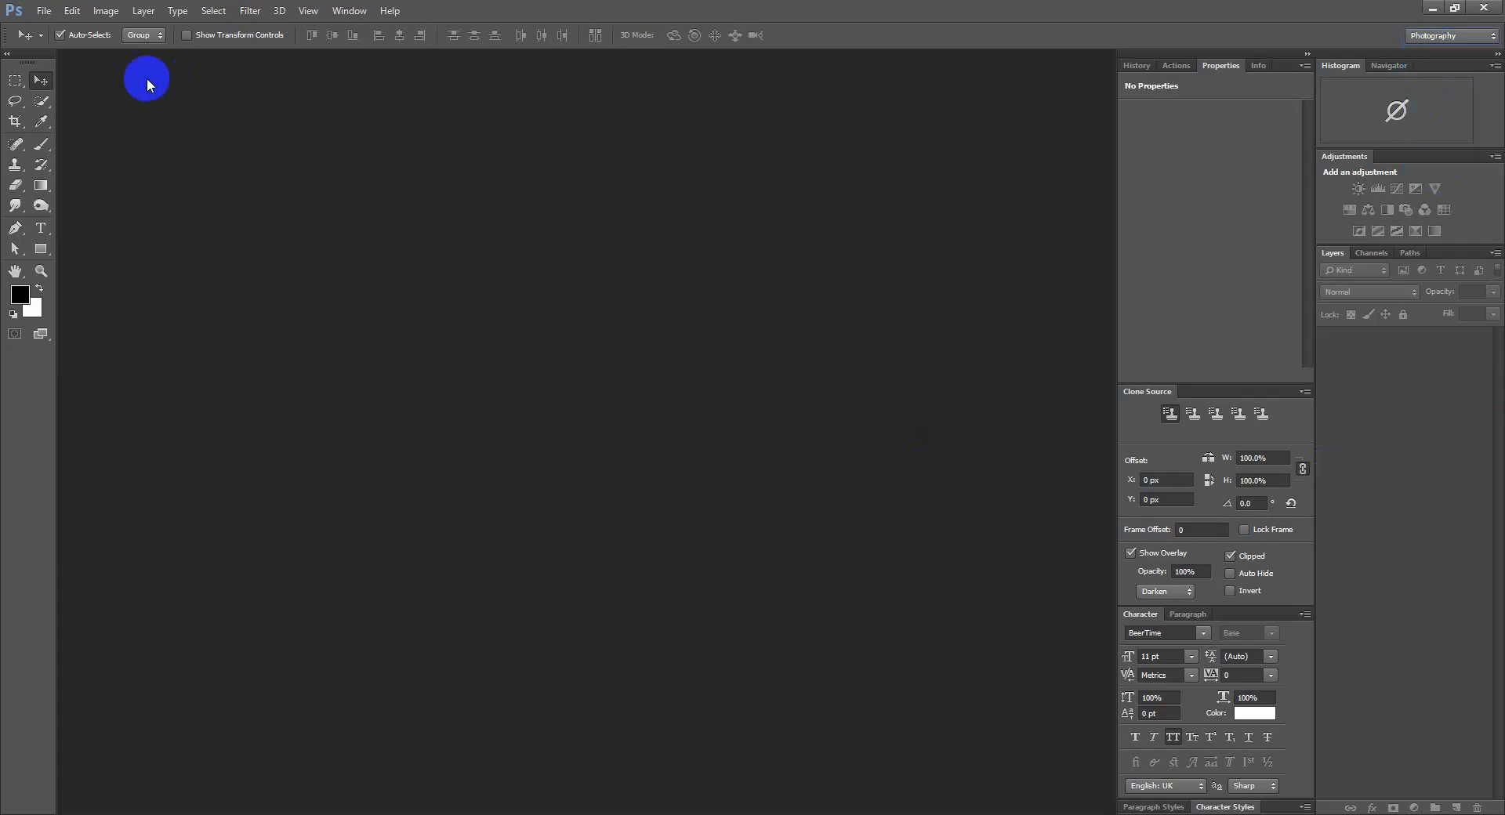
pyautogui.click(7, 53)
pyautogui.click(6, 53)
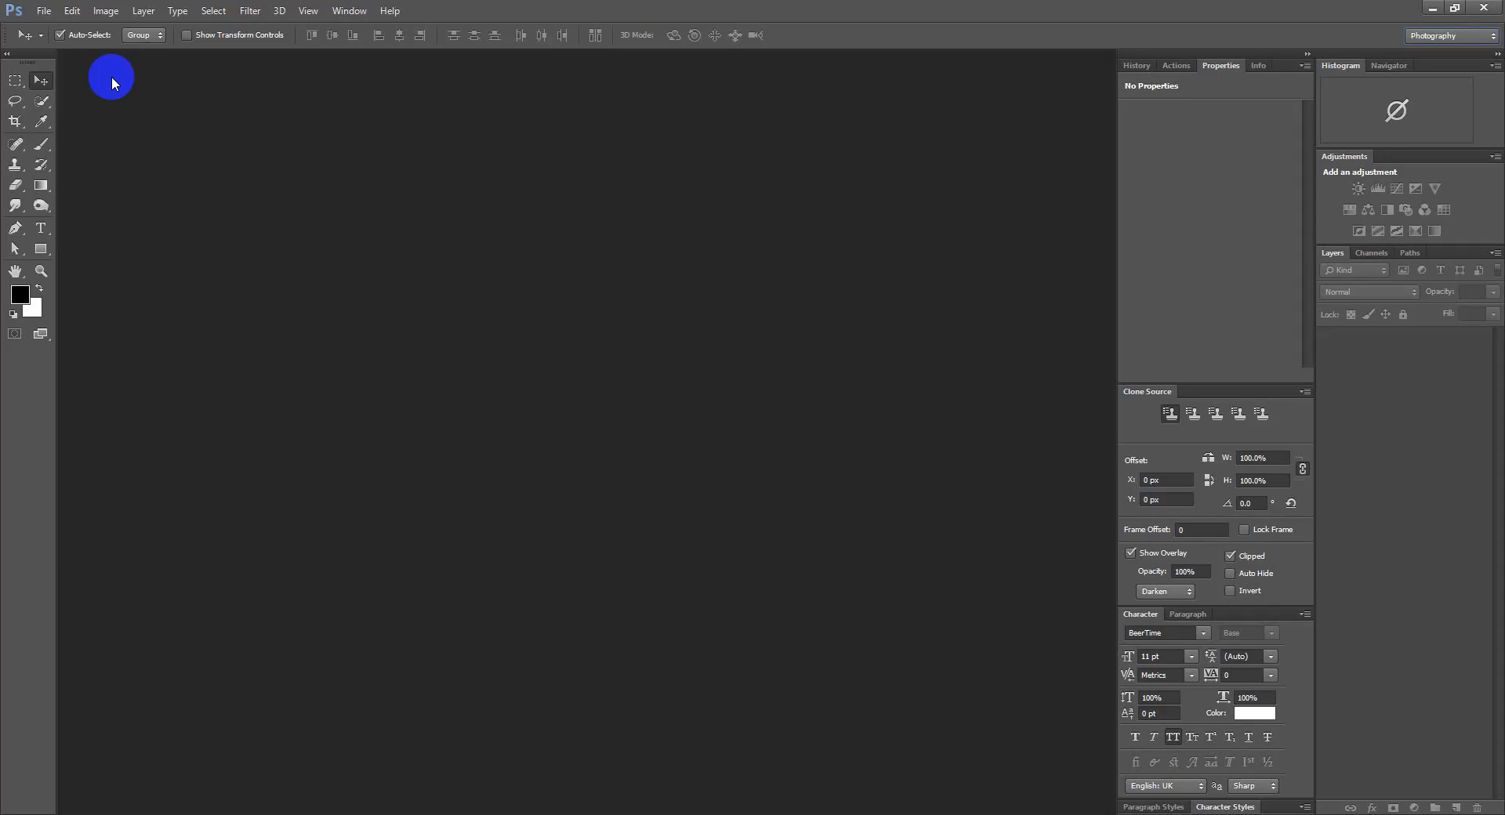
pyautogui.click(349, 10)
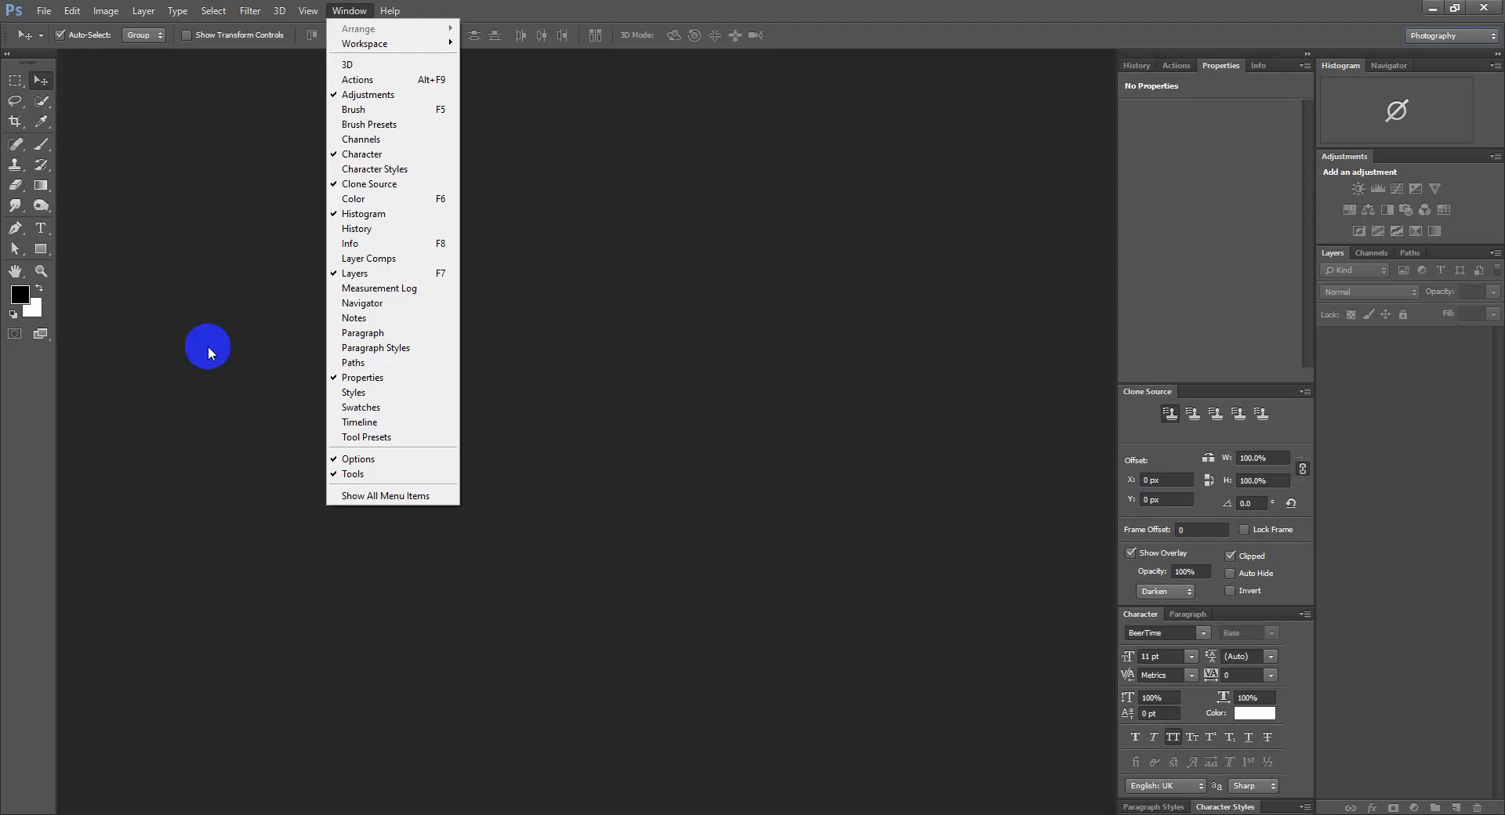
pyautogui.click(221, 307)
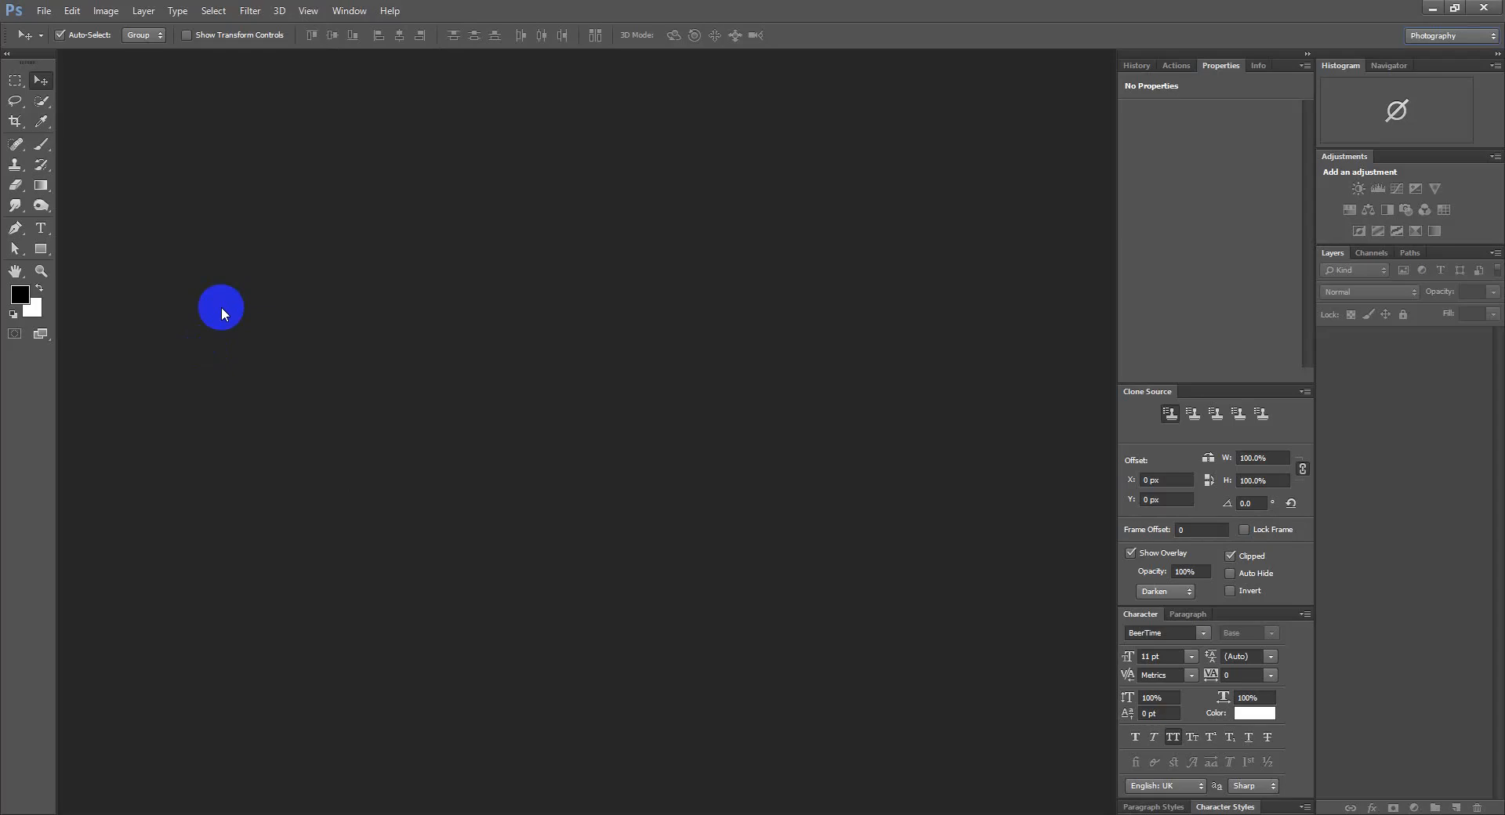
# Open the New document dialog from the File menu and move it to the screen centre
pyautogui.hotkey('ctrl', 'n')
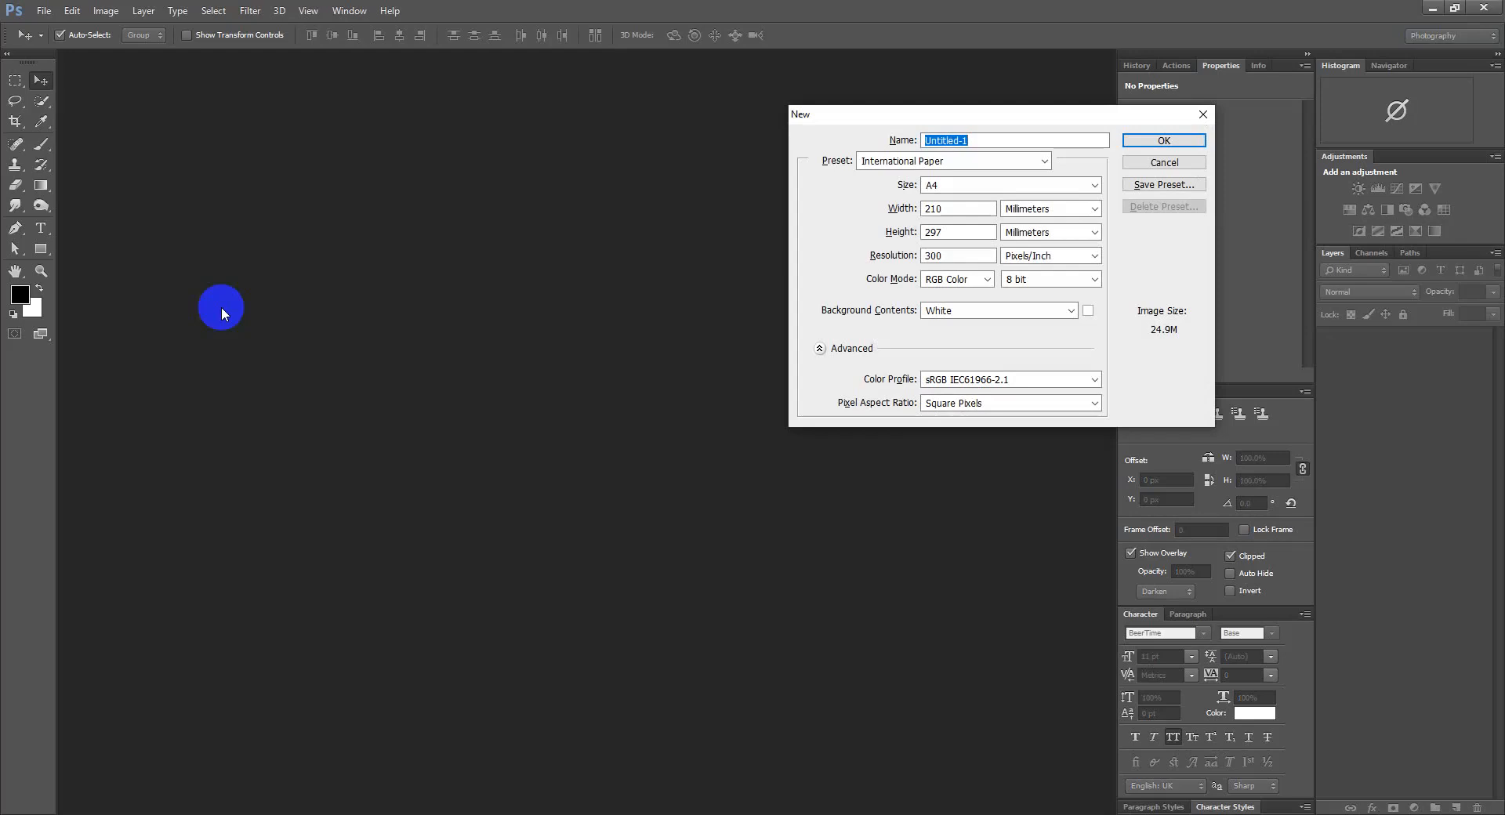
pyautogui.click(1164, 163)
pyautogui.click(44, 10)
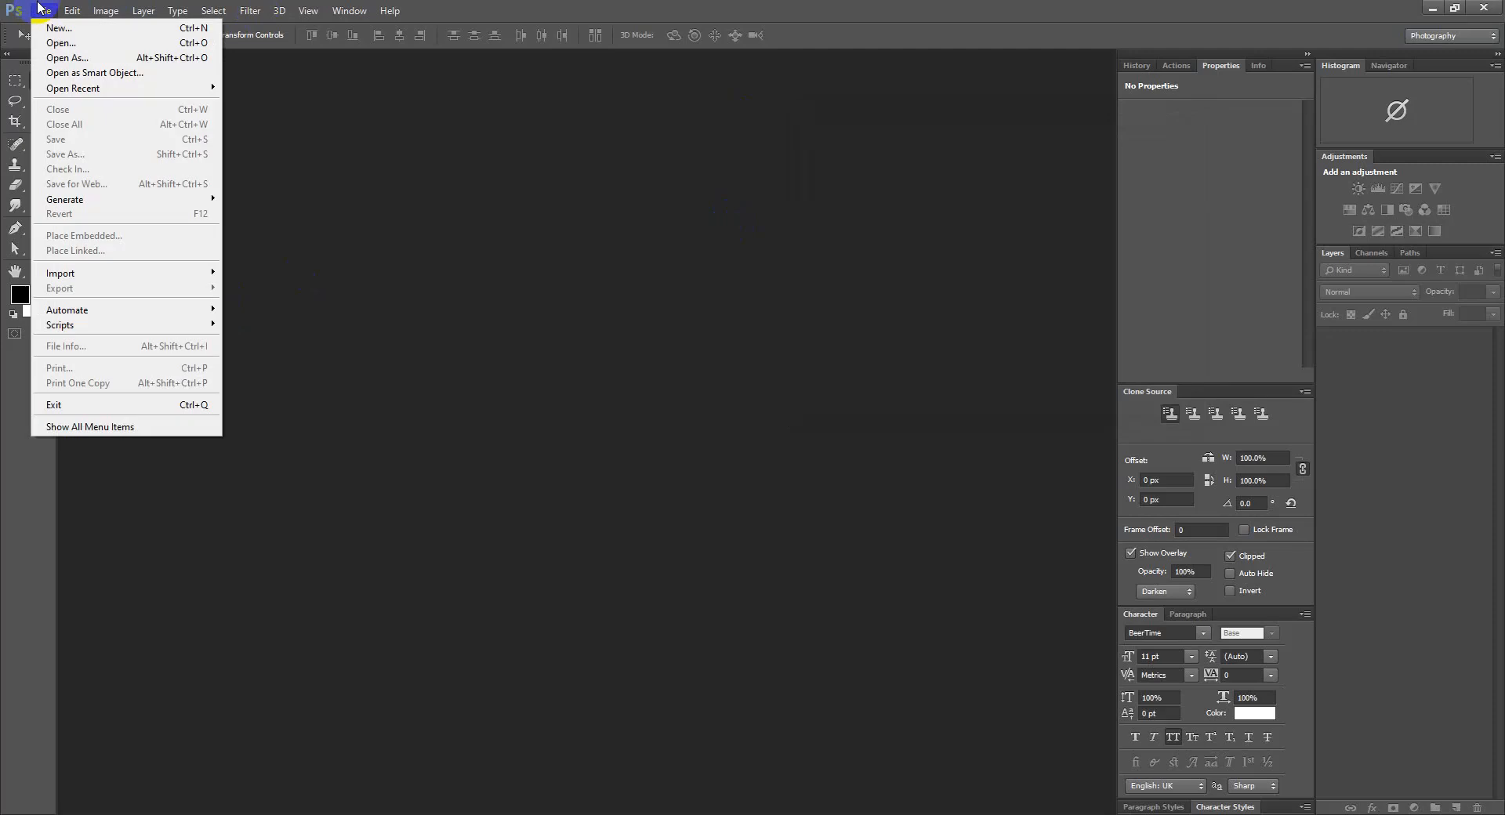
pyautogui.click(69, 32)
pyautogui.moveTo(1033, 126); pyautogui.dragTo(743, 145)
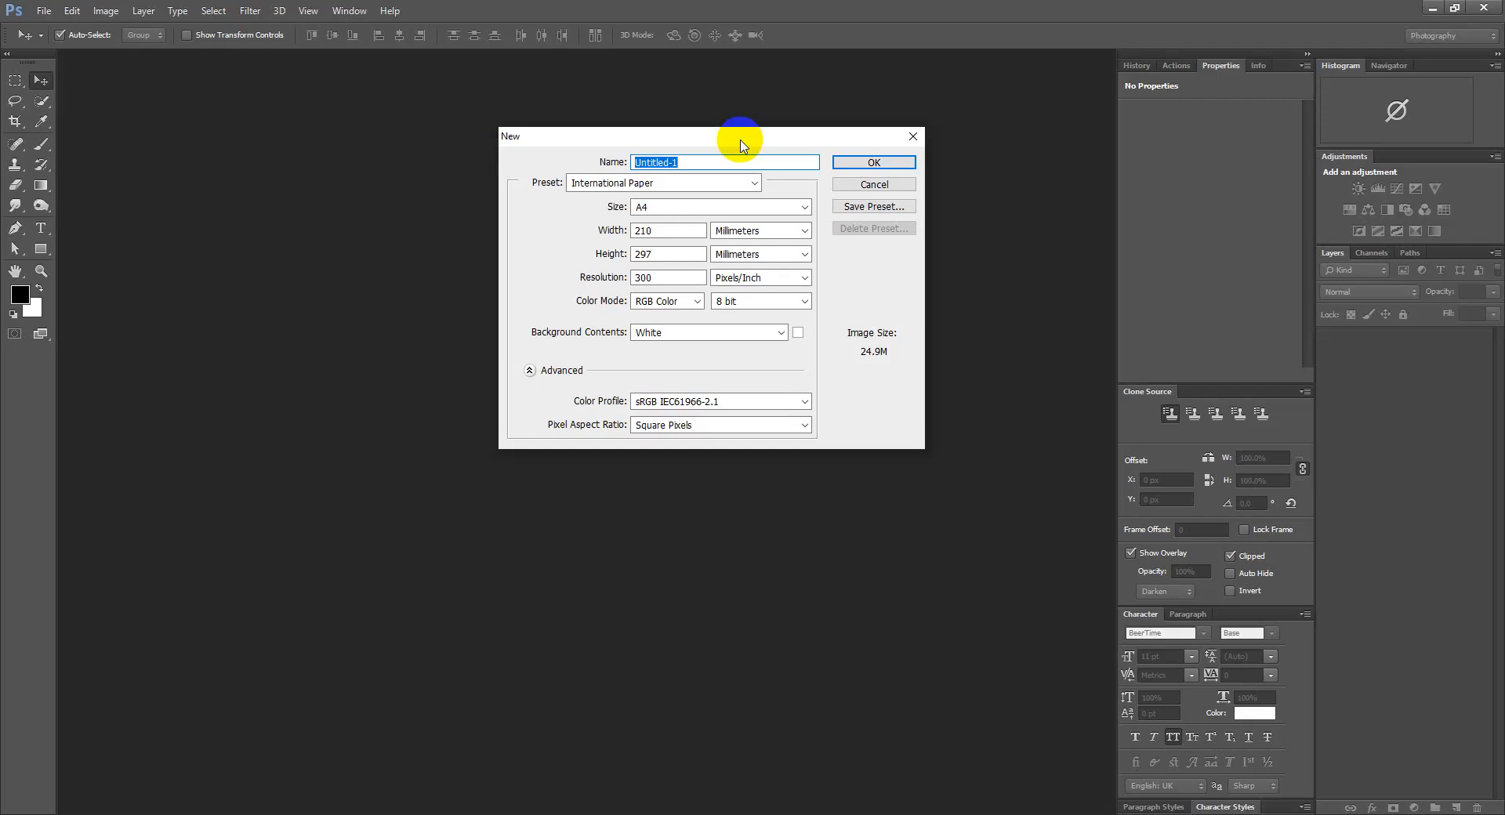
pyautogui.moveTo(620, 144)
pyautogui.mouseDown()
pyautogui.moveTo(561, 144)
pyautogui.moveTo(593, 144)
pyautogui.mouseUp()
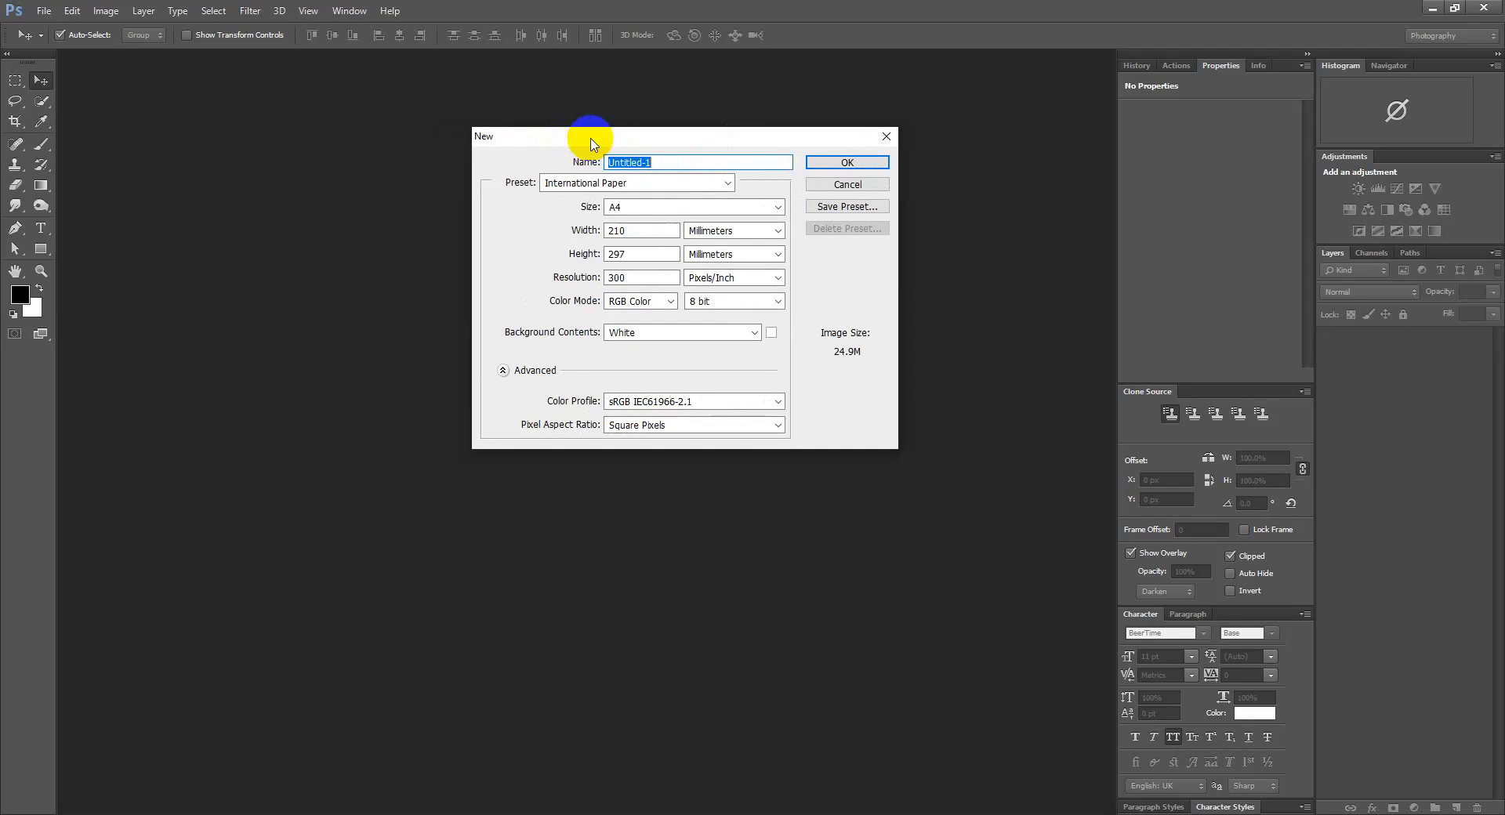
# Name the new document 'Business card', replacing the earlier trial names
pyautogui.write('Photpo')
pyautogui.press('BackSpace')
pyautogui.press('BackSpace')
pyautogui.write('o E')
pyautogui.write('di')
pyautogui.write('ting')
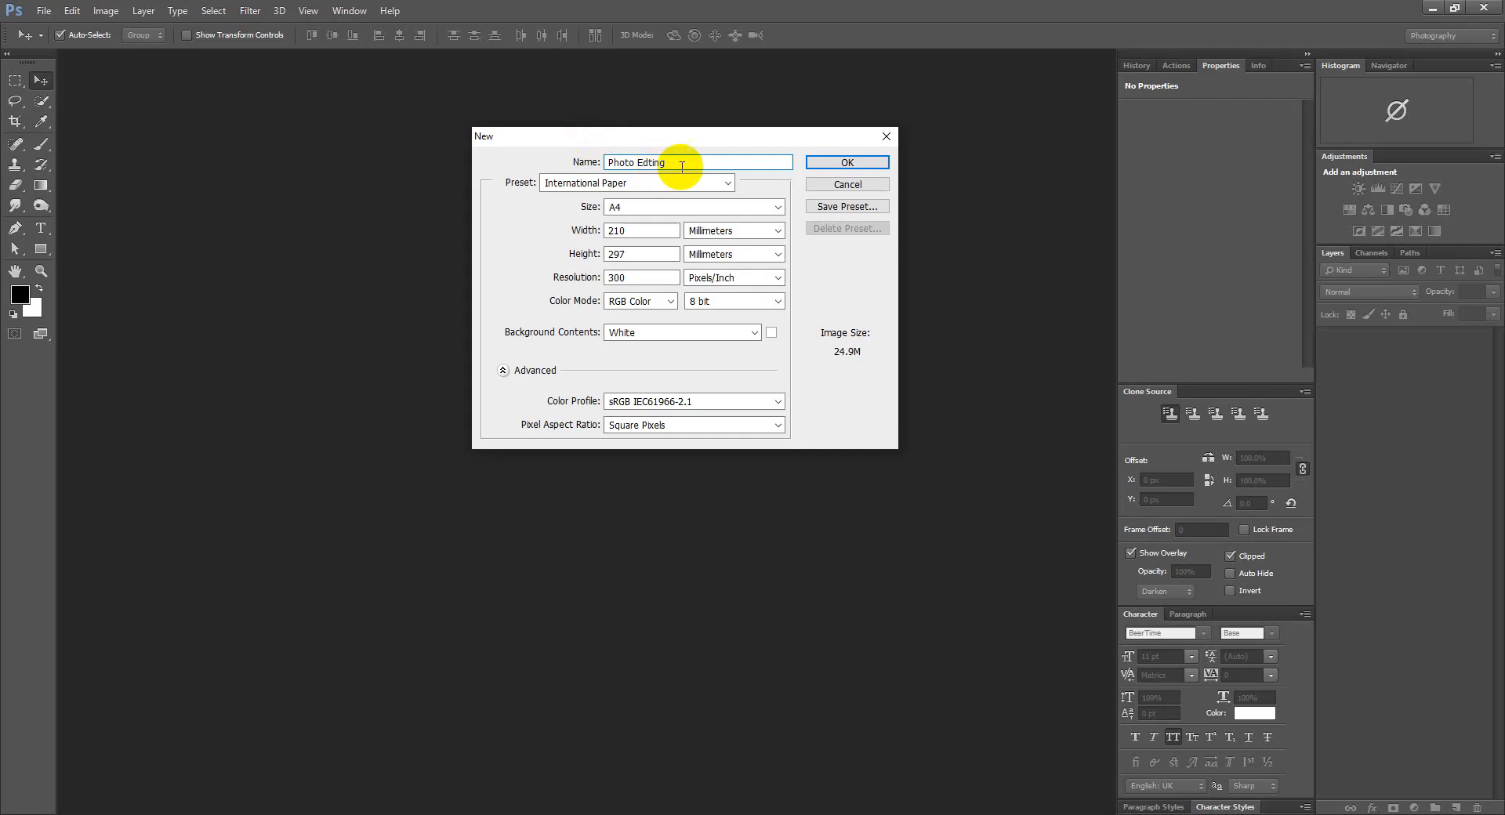
pyautogui.moveTo(694, 163); pyautogui.dragTo(273, 113)
pyautogui.press('BackSpace')
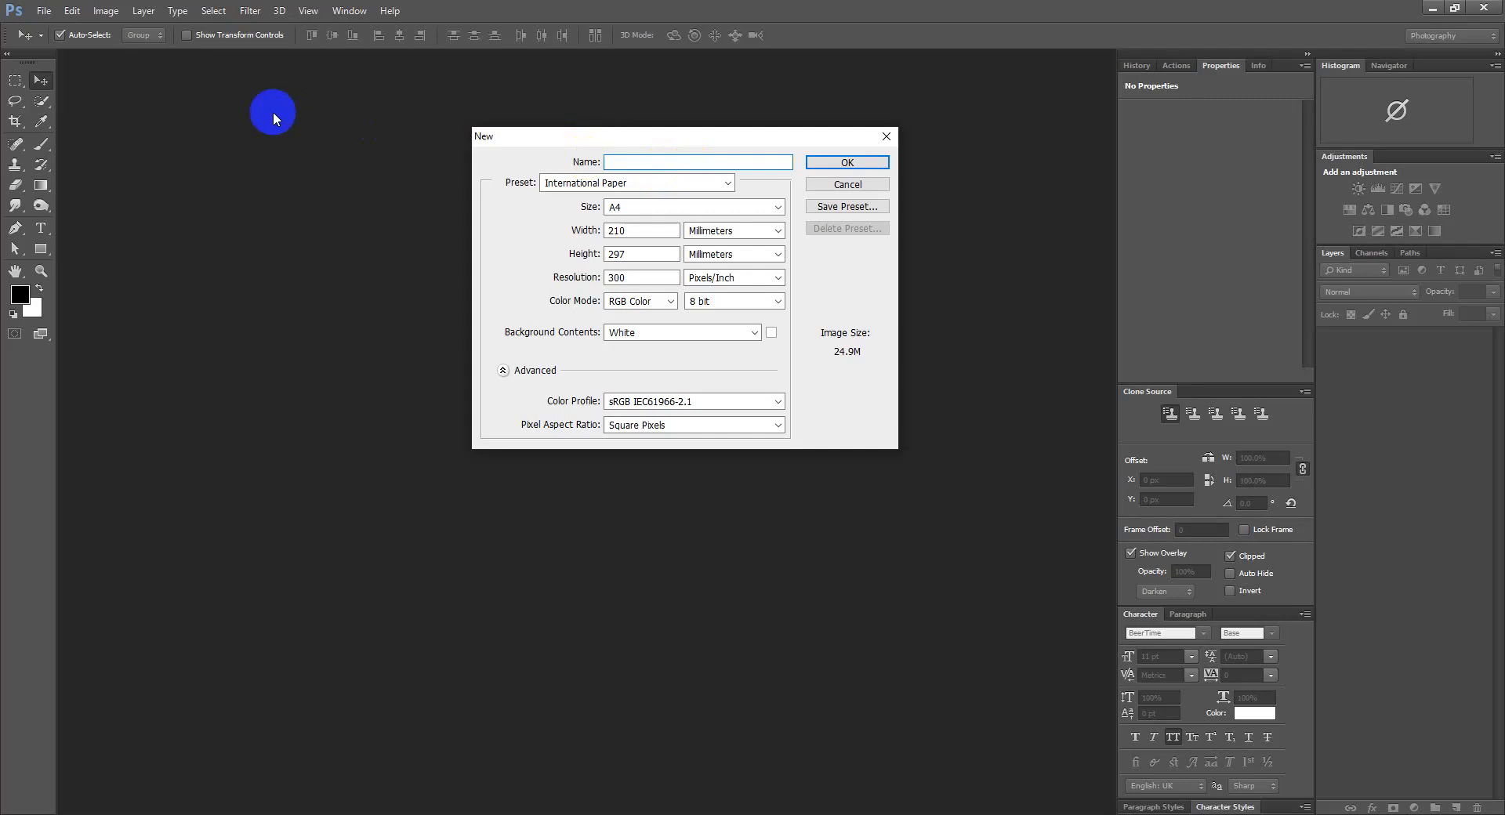
pyautogui.write('Business card')
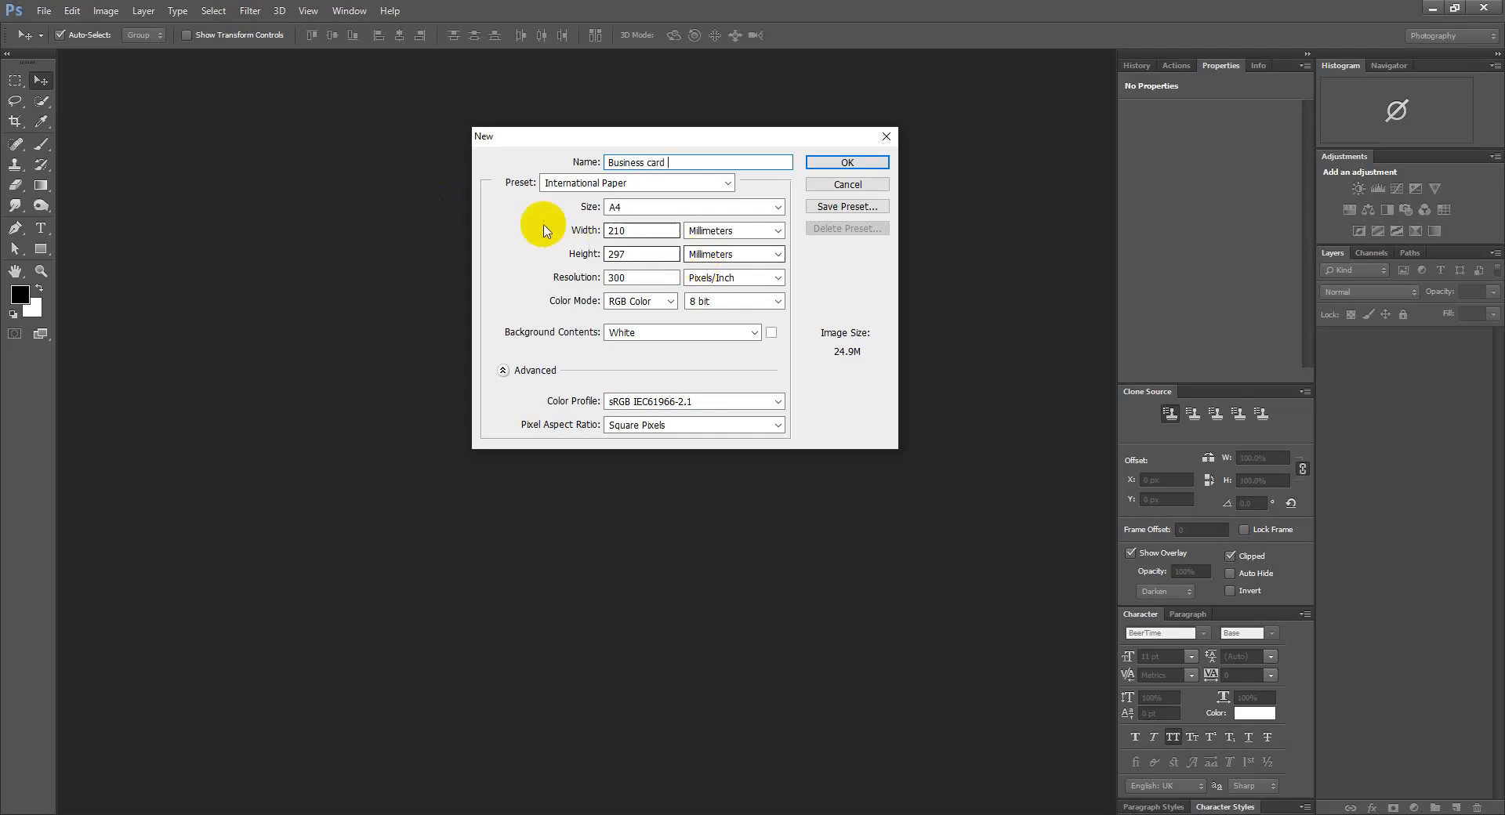
pyautogui.click(568, 186)
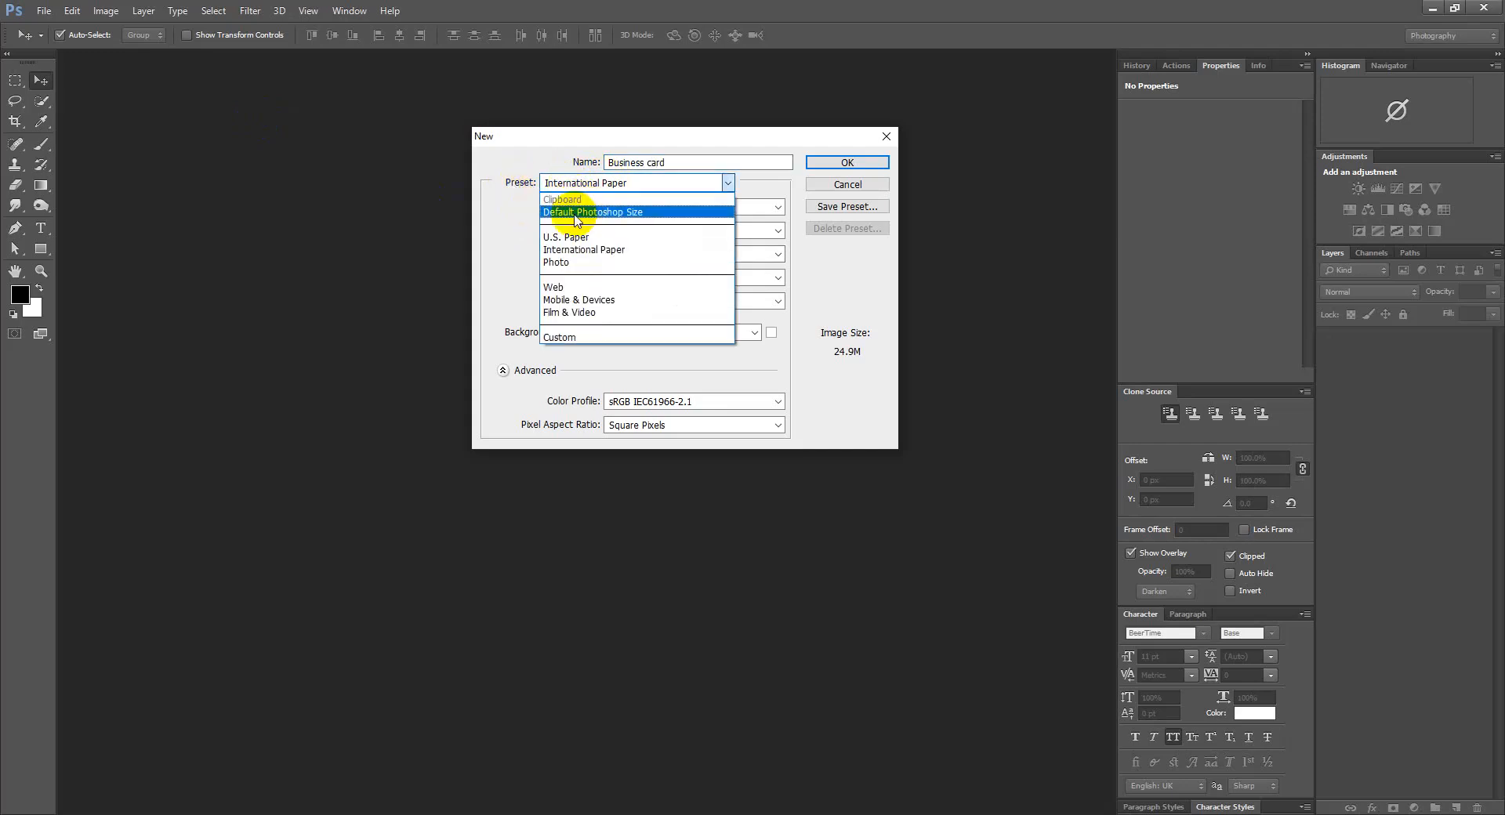
# Try the U.S. Paper, International Paper and Photo presets, then pick Default Photoshop Size
pyautogui.click(586, 213)
pyautogui.click(580, 185)
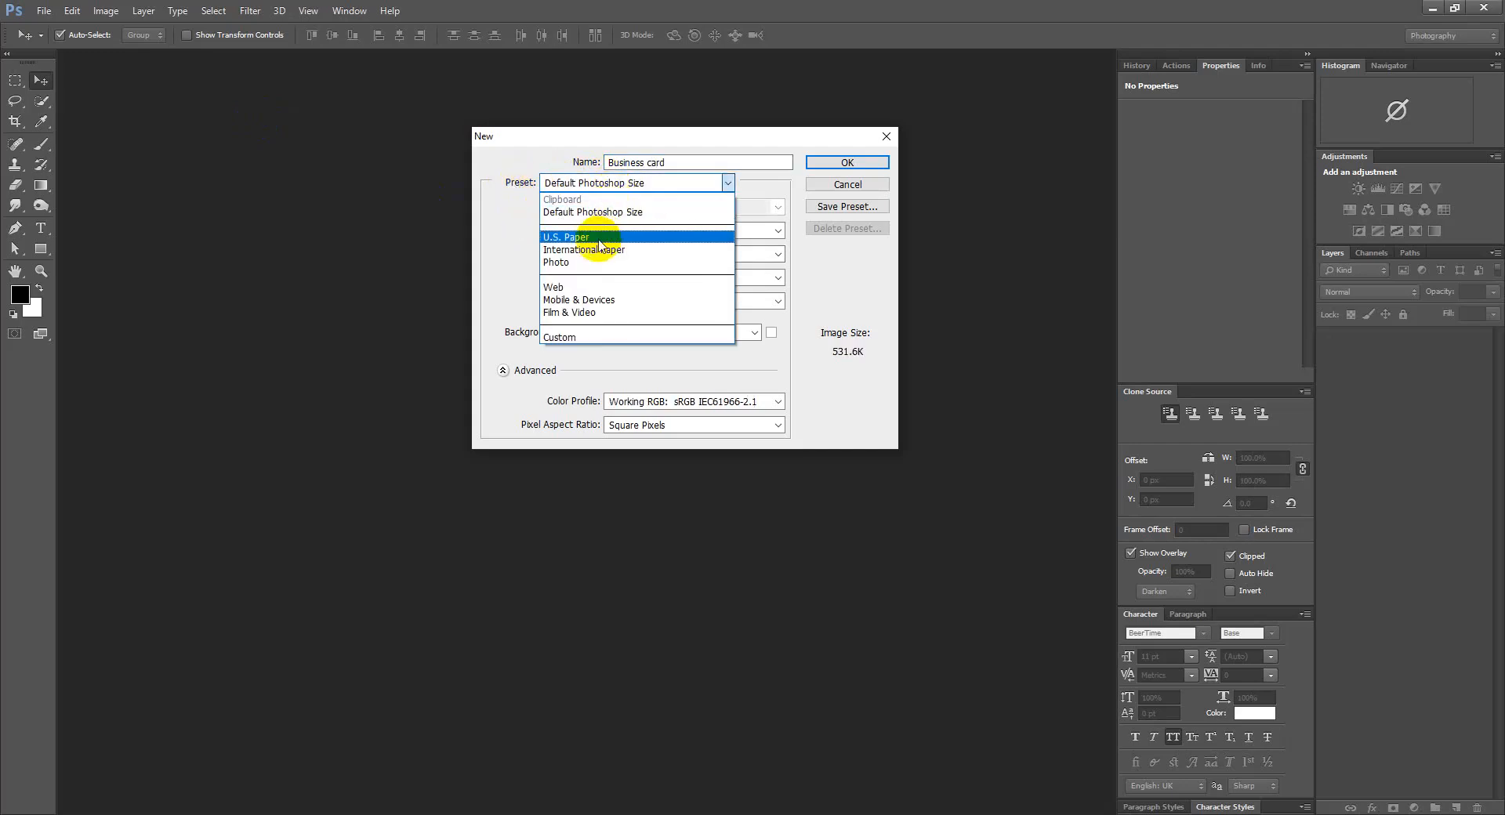
pyautogui.click(592, 238)
pyautogui.click(577, 183)
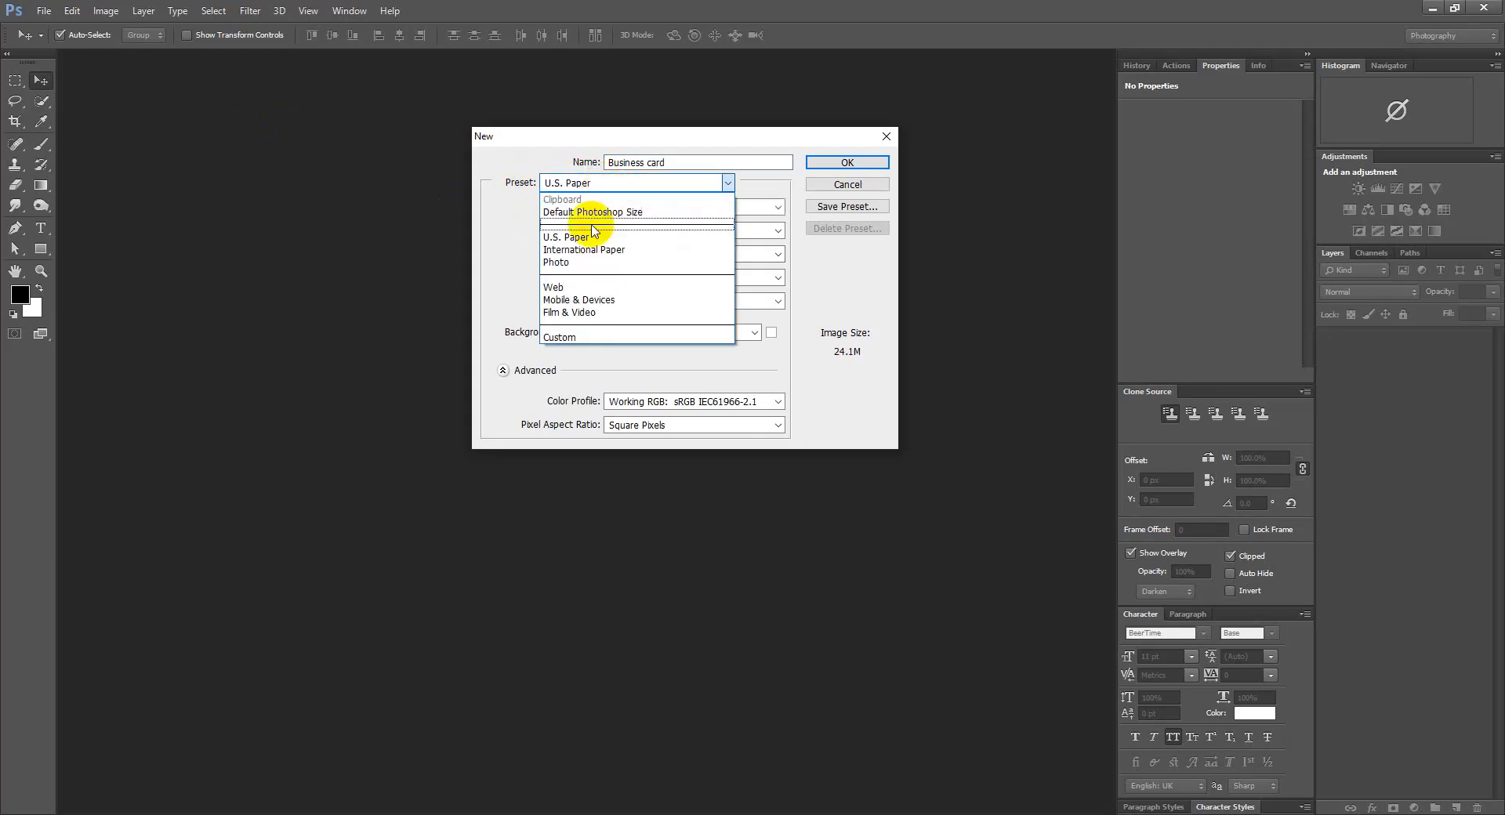
pyautogui.click(588, 249)
pyautogui.click(584, 183)
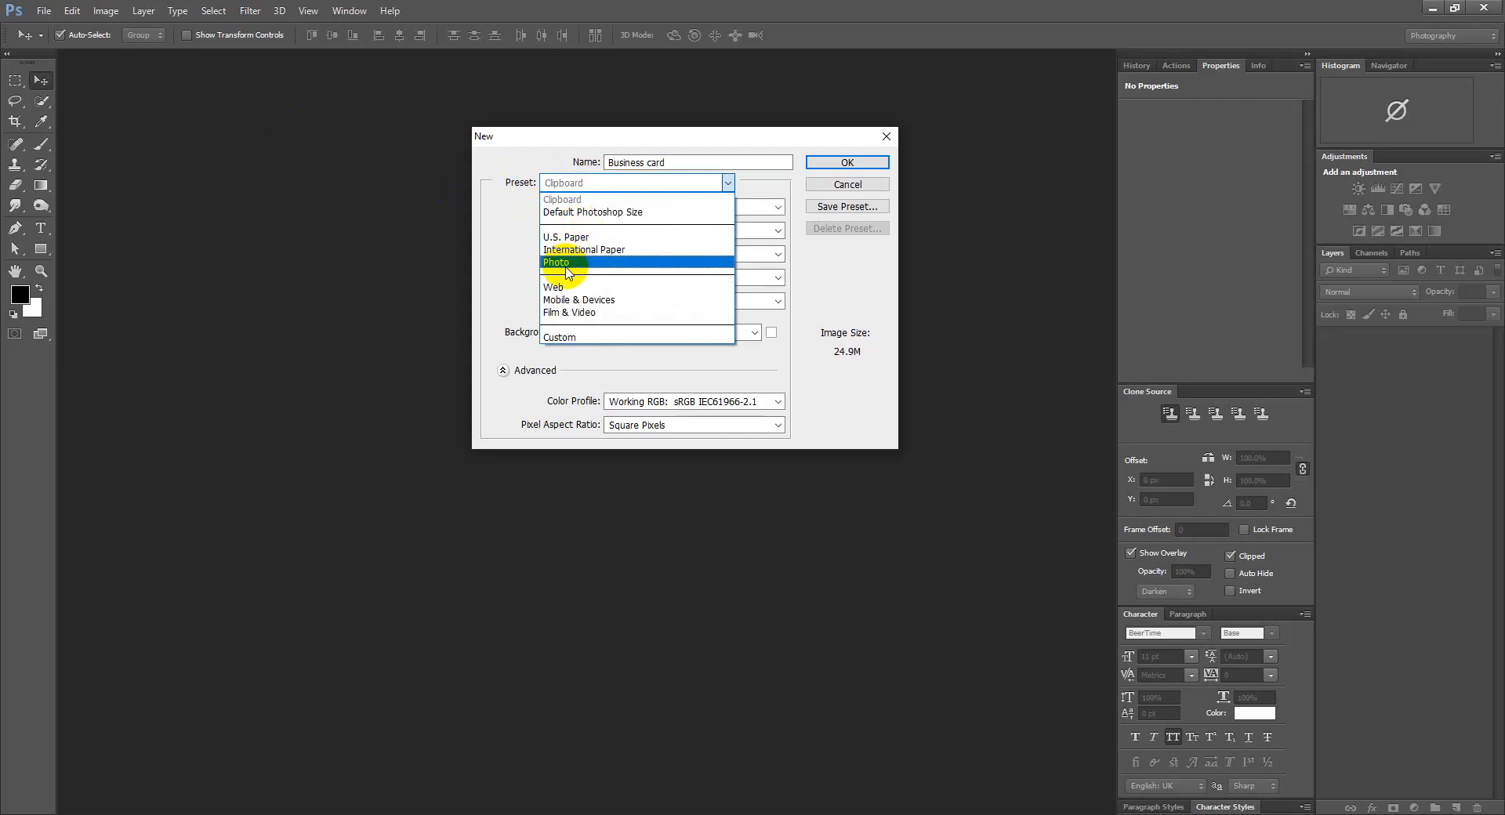
pyautogui.click(558, 261)
pyautogui.click(613, 188)
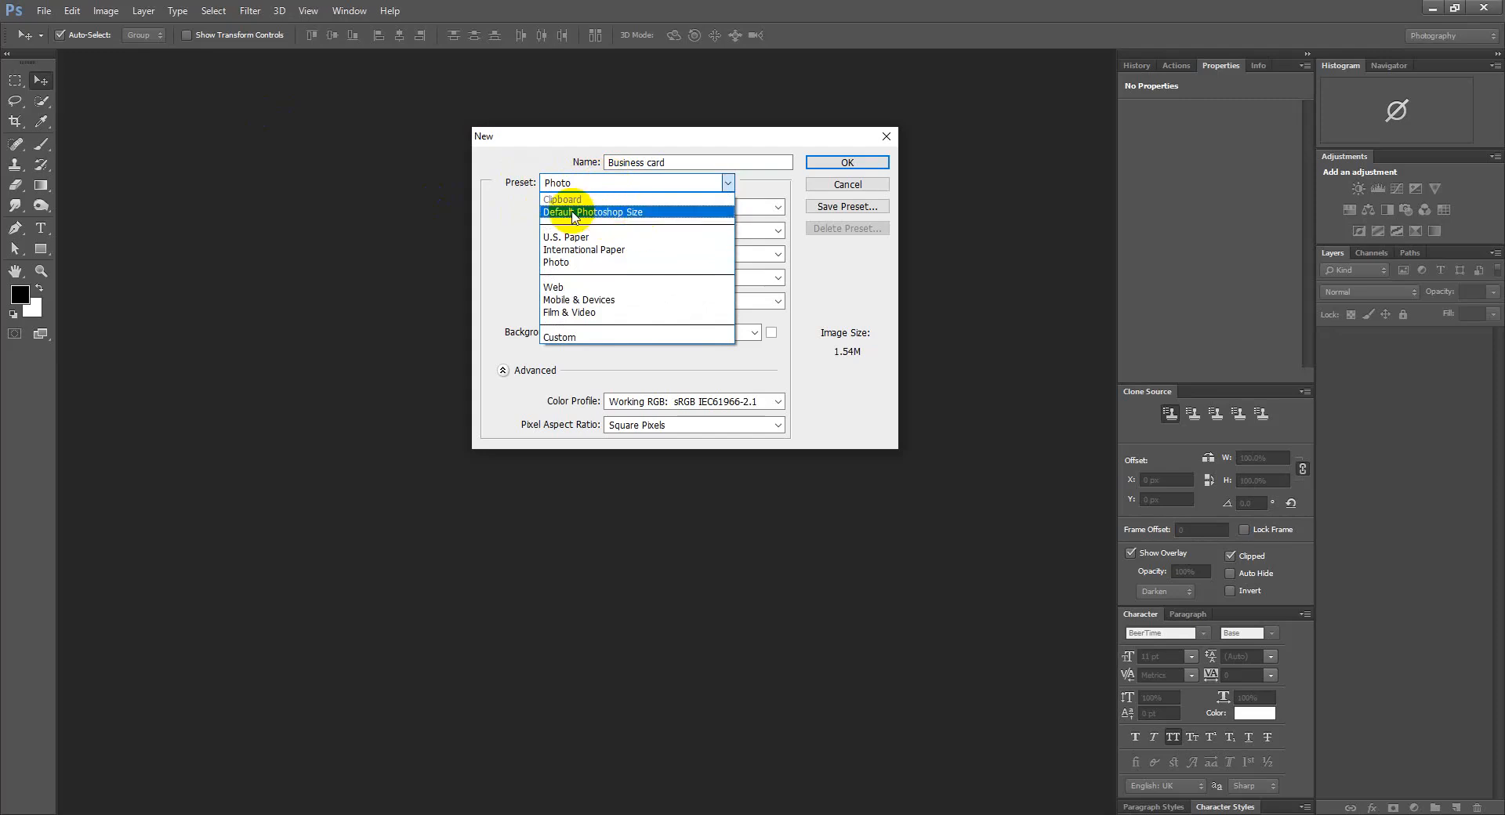
pyautogui.click(632, 213)
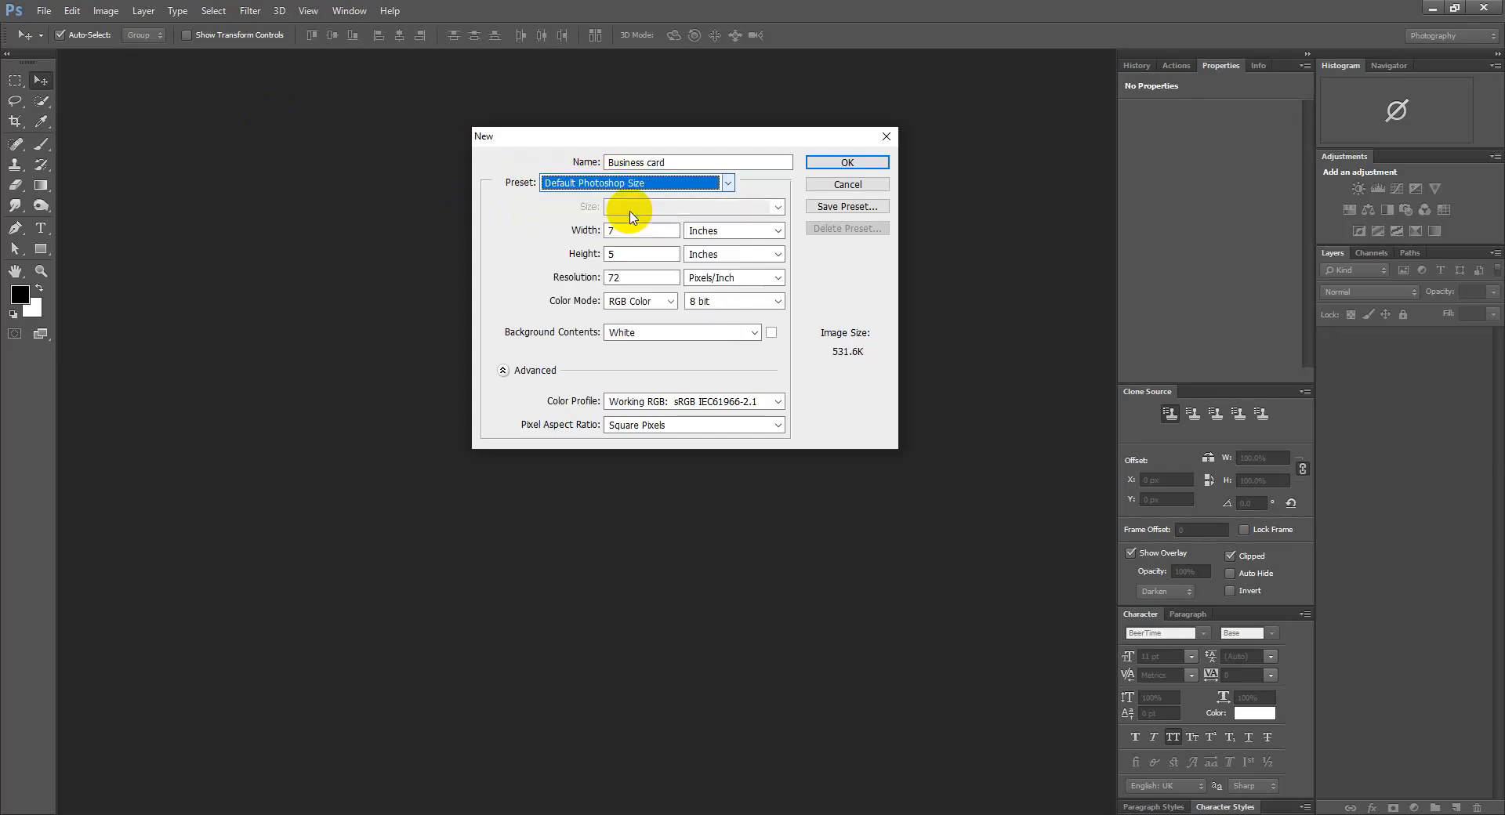
pyautogui.click(576, 229)
# Check International Paper's A4 size, then settle on Default Photoshop Size (7 × 5 in, 72 ppi)
pyautogui.click(619, 184)
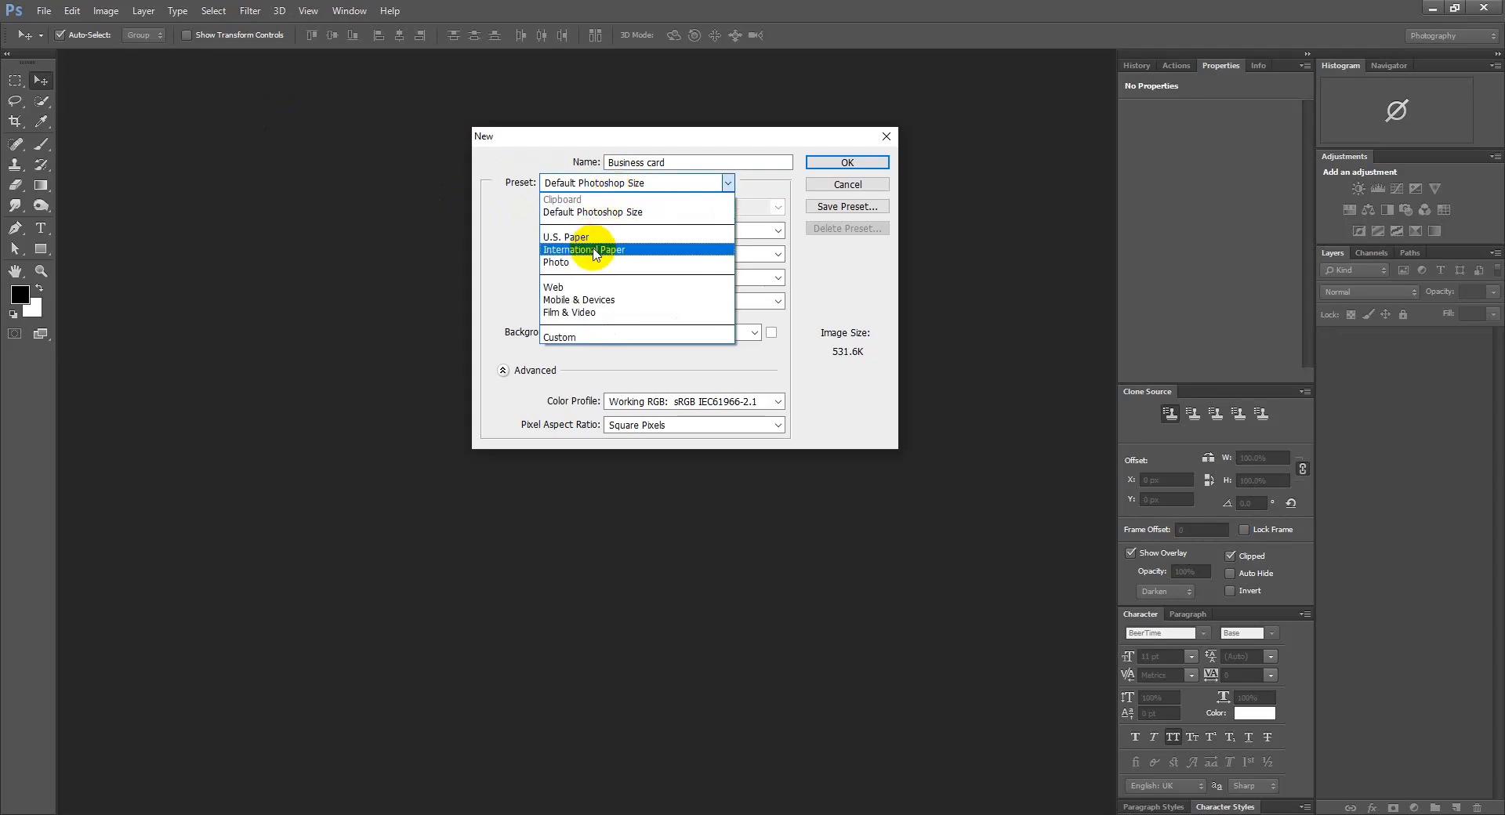
pyautogui.click(594, 251)
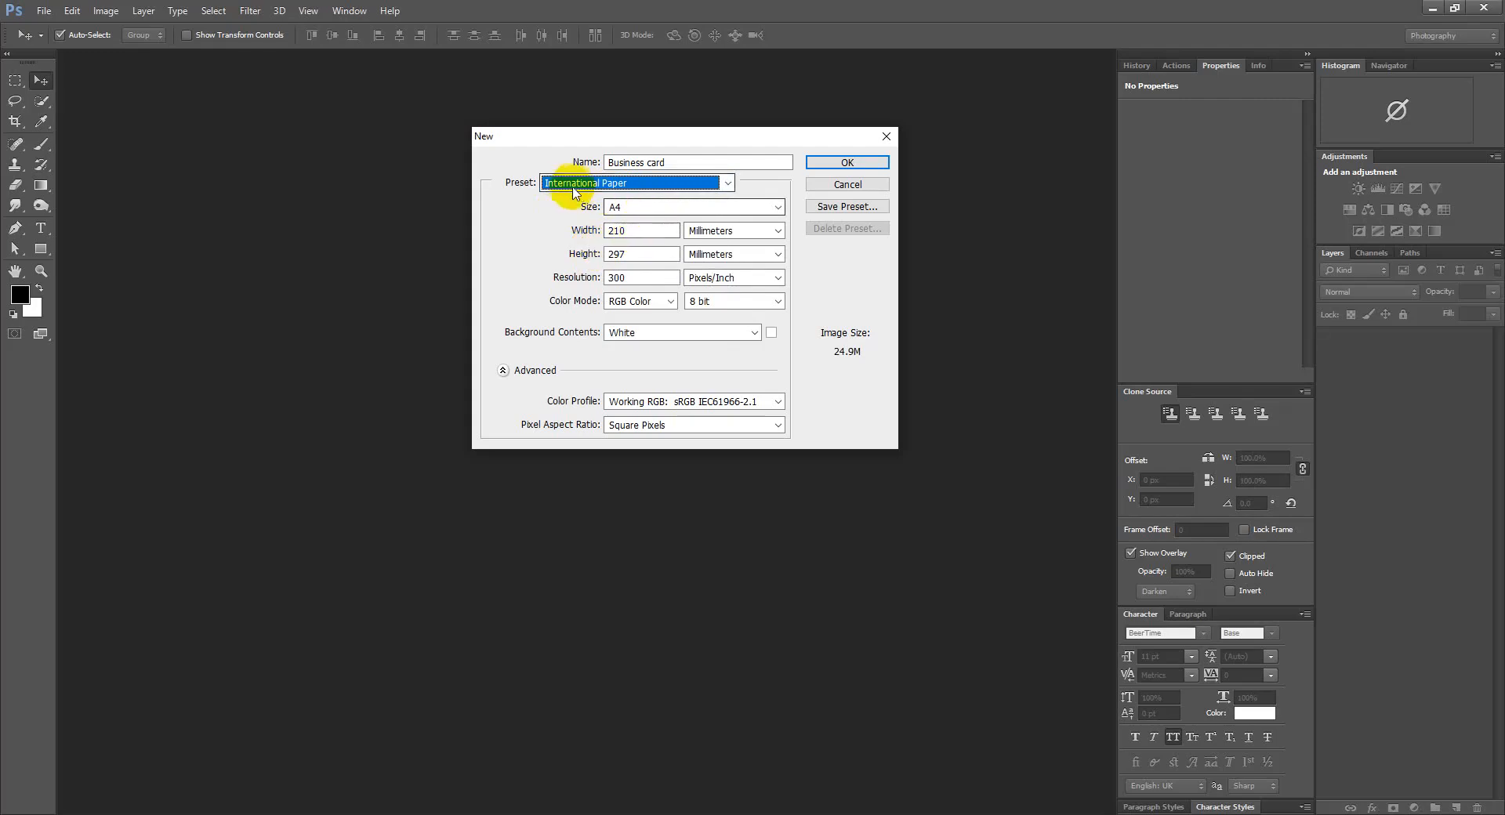
pyautogui.click(621, 207)
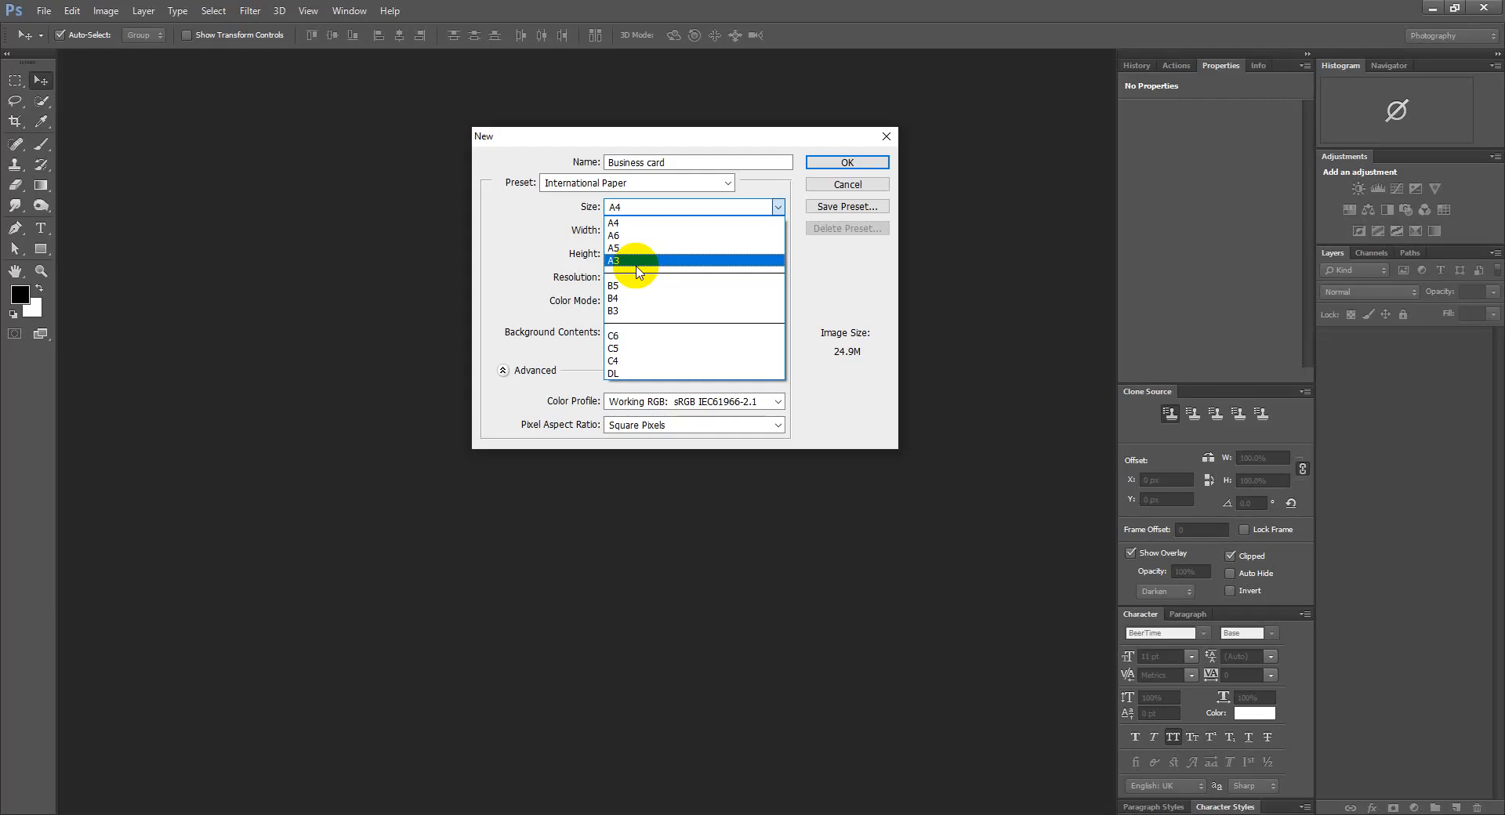
pyautogui.click(610, 207)
pyautogui.click(599, 183)
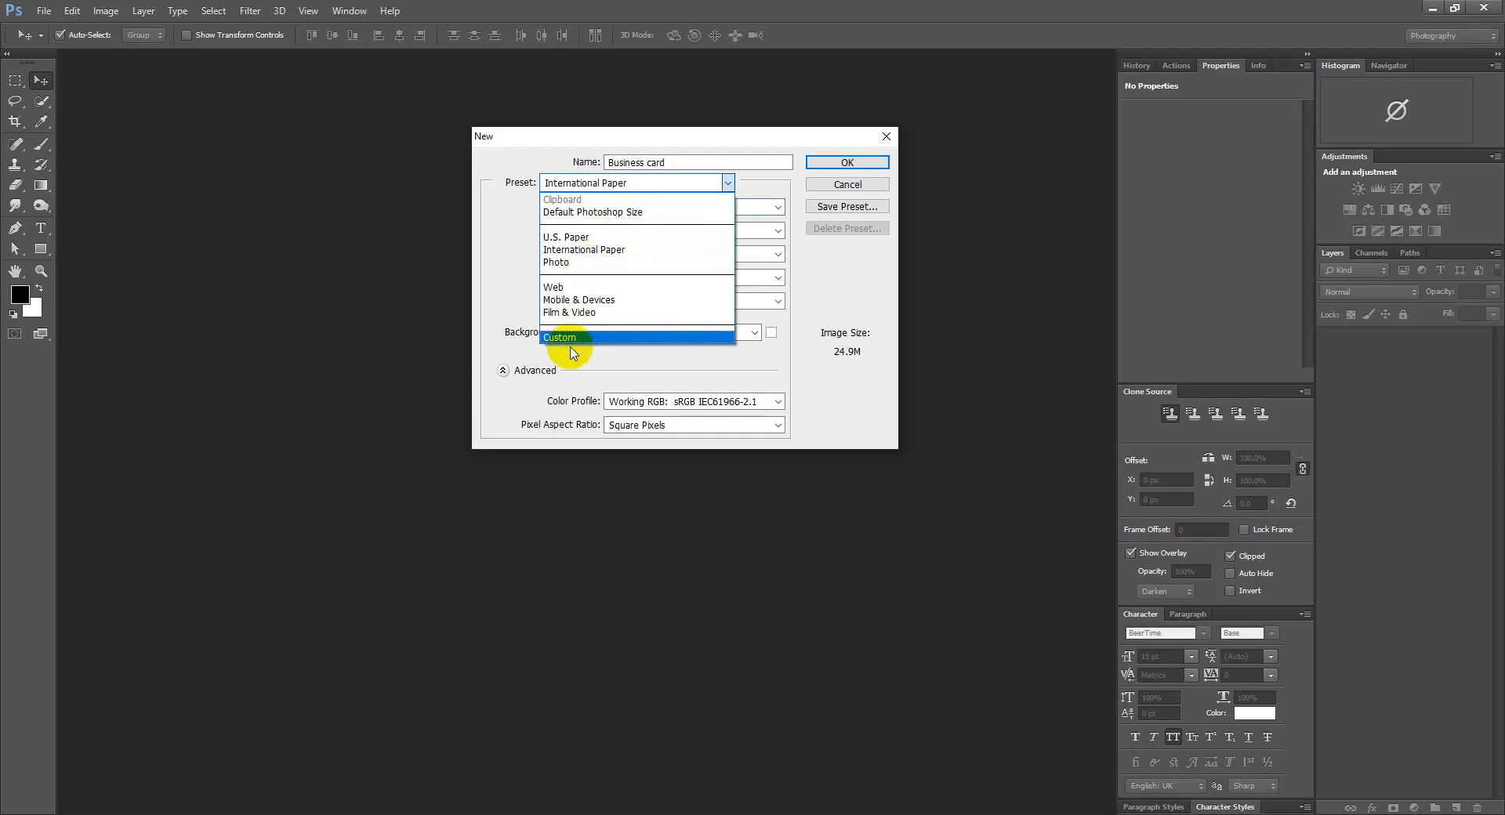
pyautogui.click(592, 213)
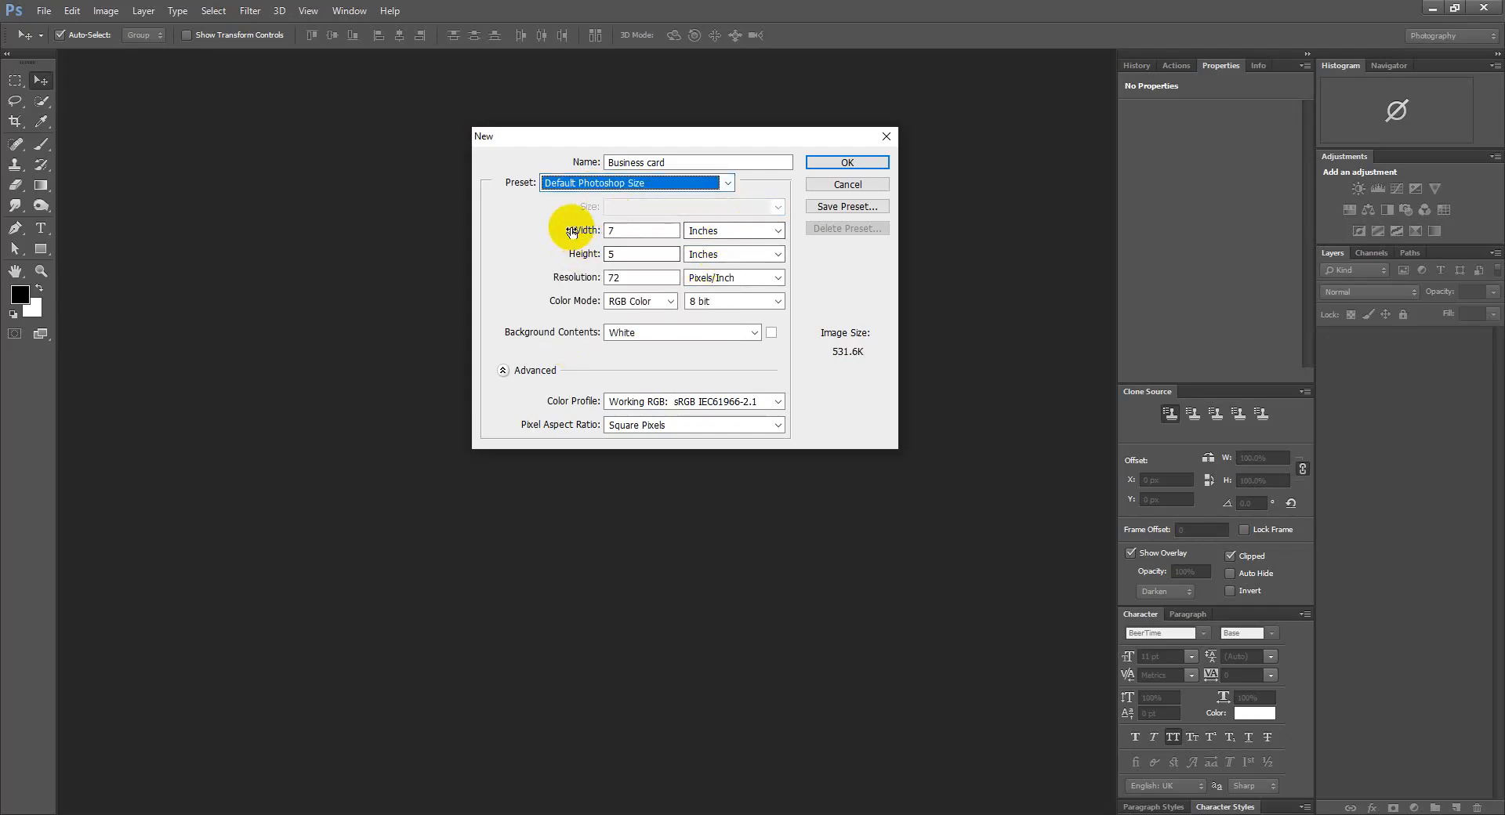
pyautogui.moveTo(572, 229); pyautogui.dragTo(589, 230)
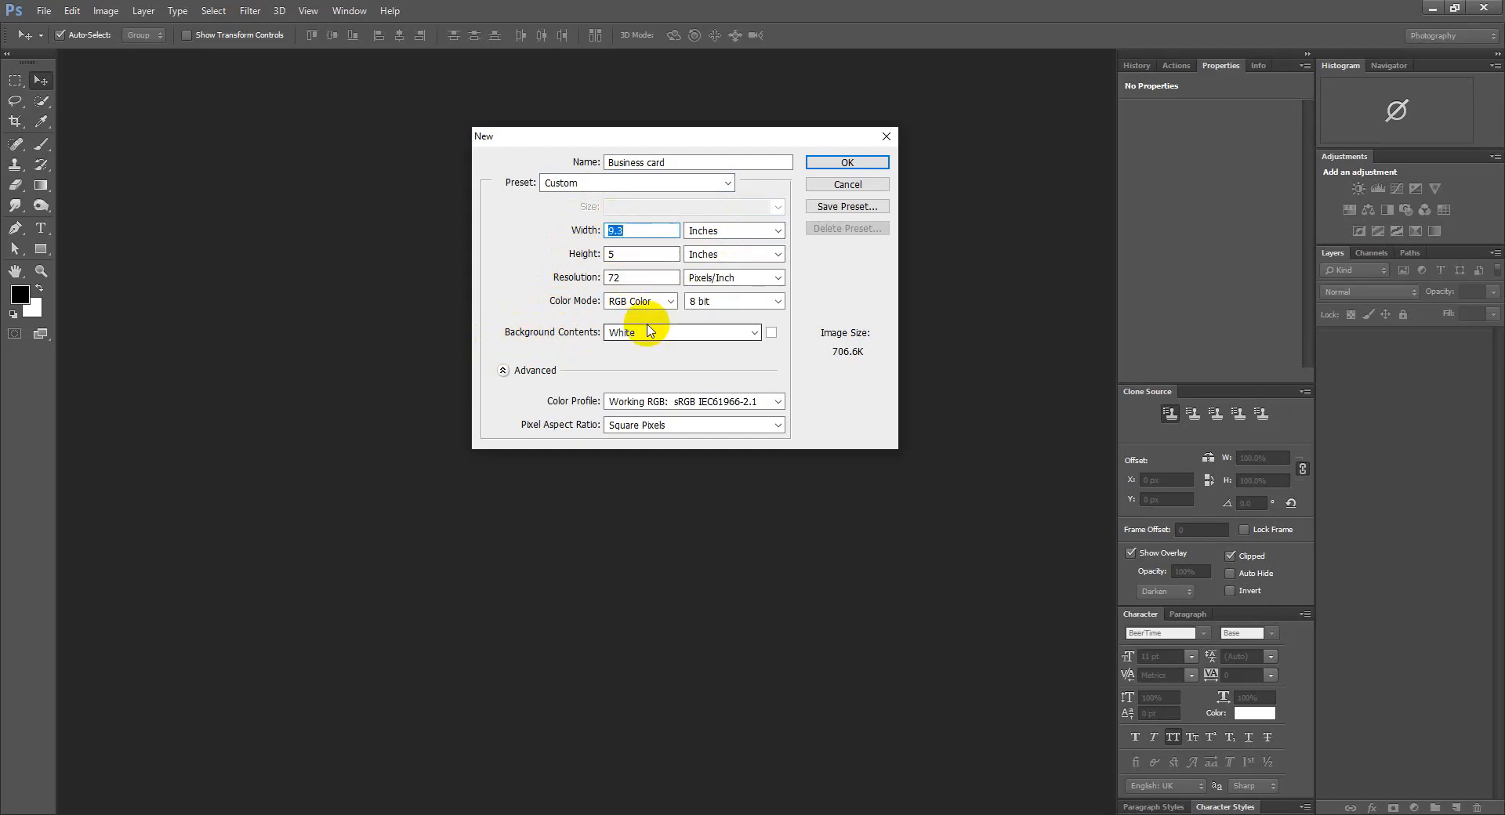
# Switch the size units to pixels and enter width 1200 and height 800
pyautogui.click(721, 232)
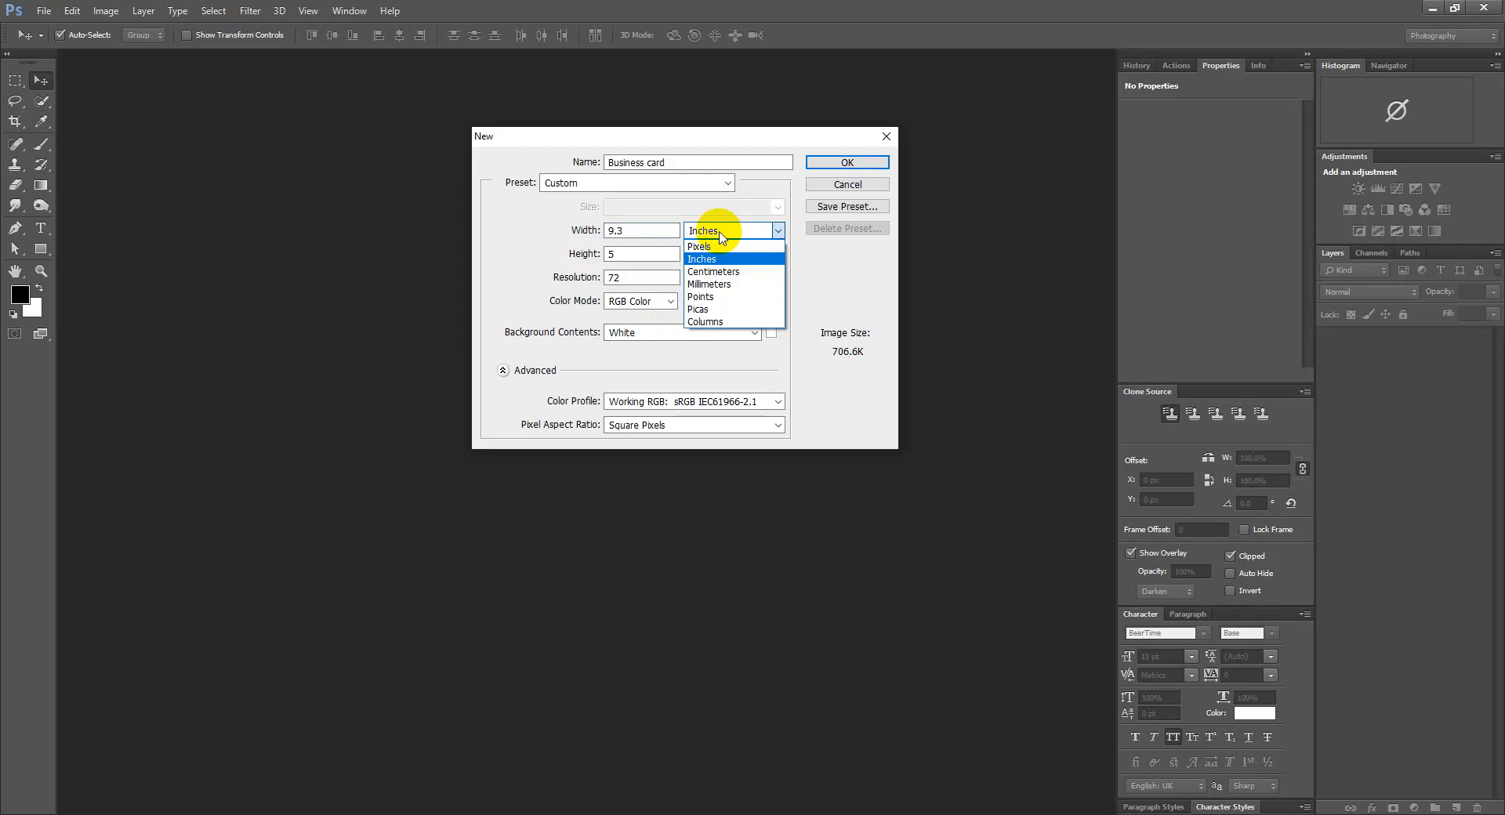
pyautogui.click(700, 246)
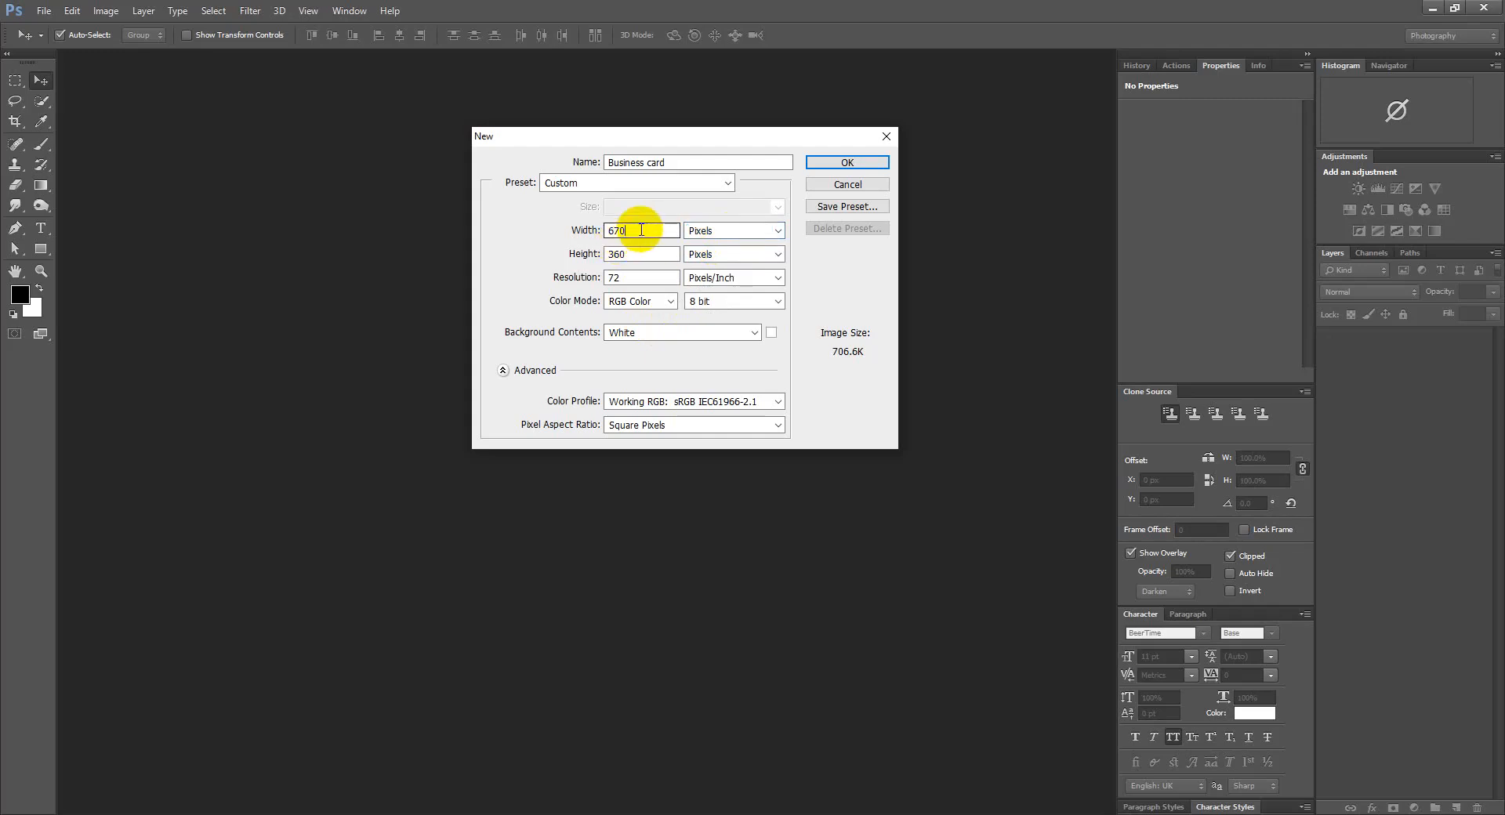
pyautogui.write('1200')
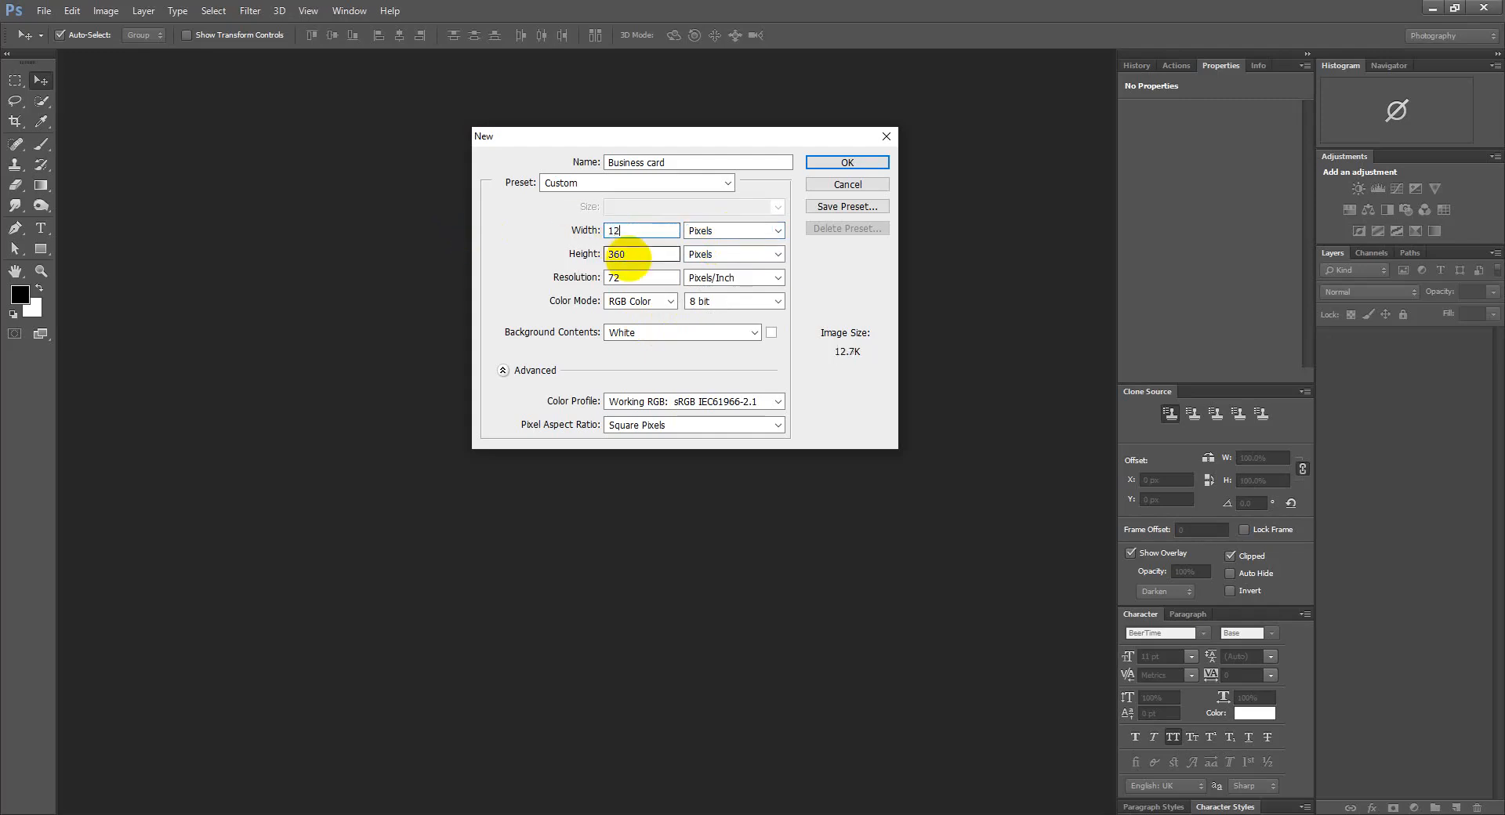
pyautogui.doubleClick(621, 253)
pyautogui.write('800')
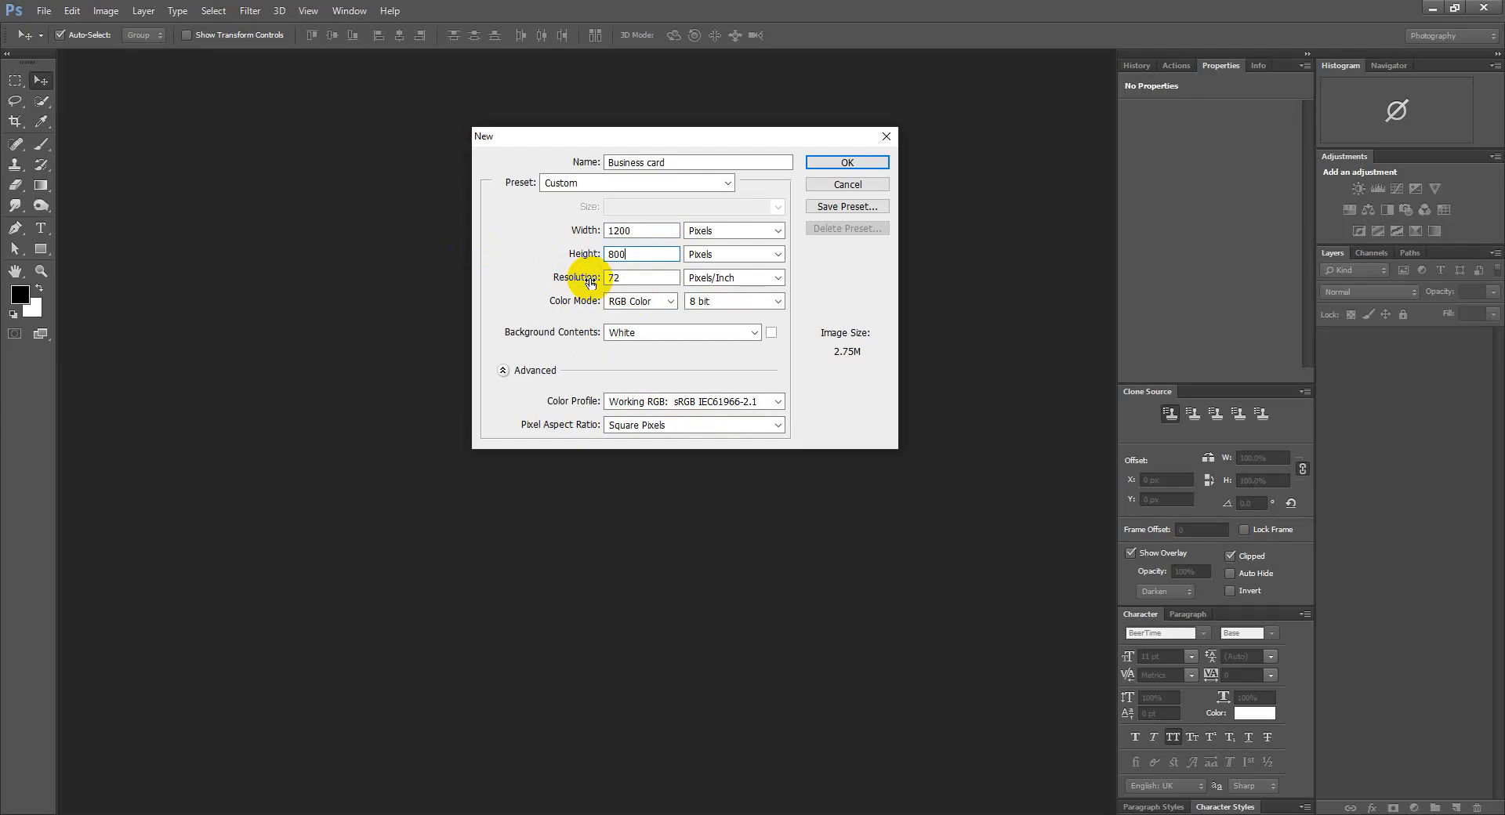
pyautogui.click(961, 672)
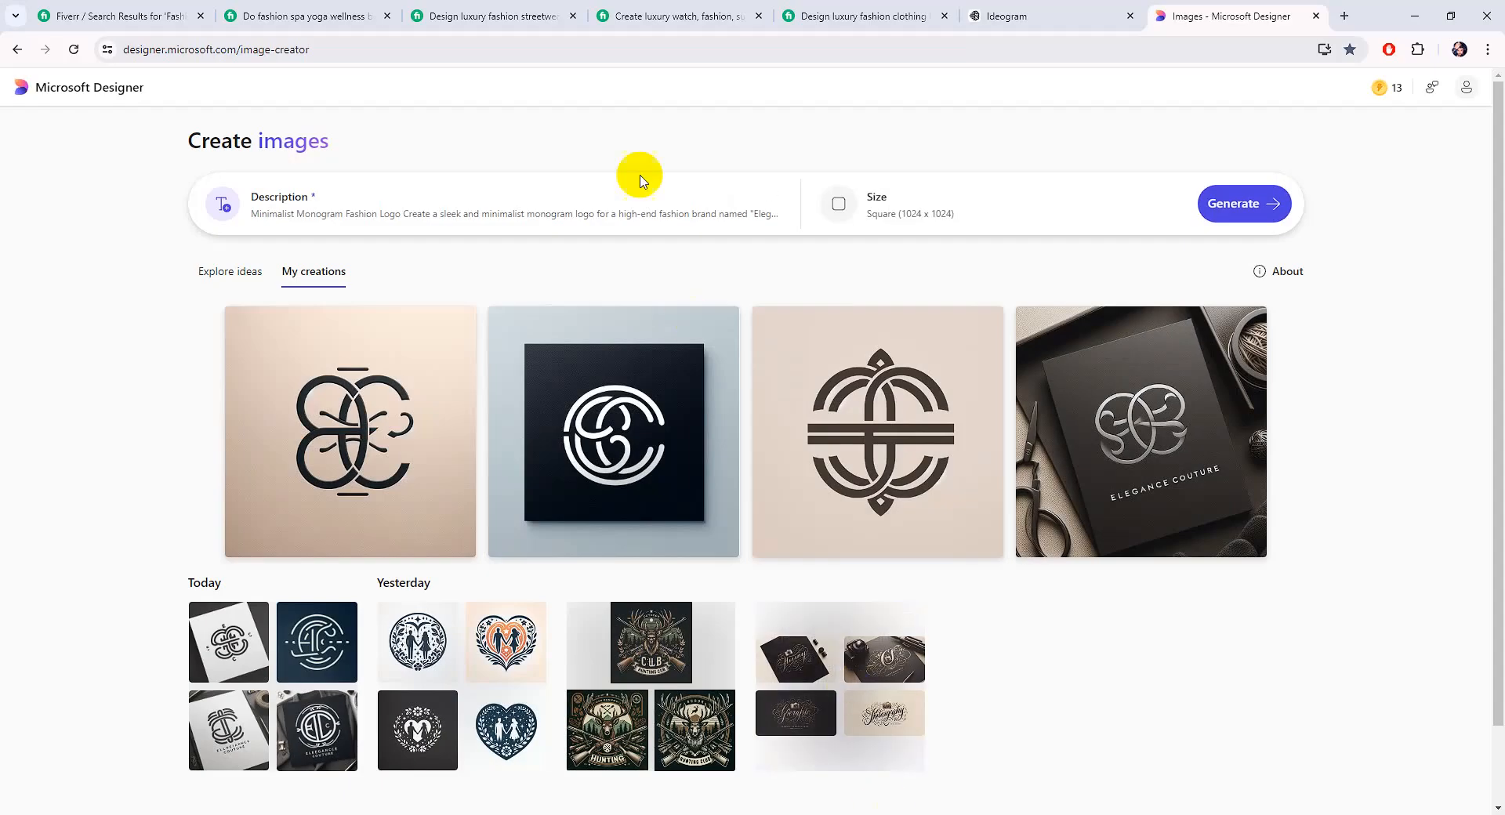
# Search Google for 'manupulation' in a new Chrome tab
pyautogui.click(1342, 15)
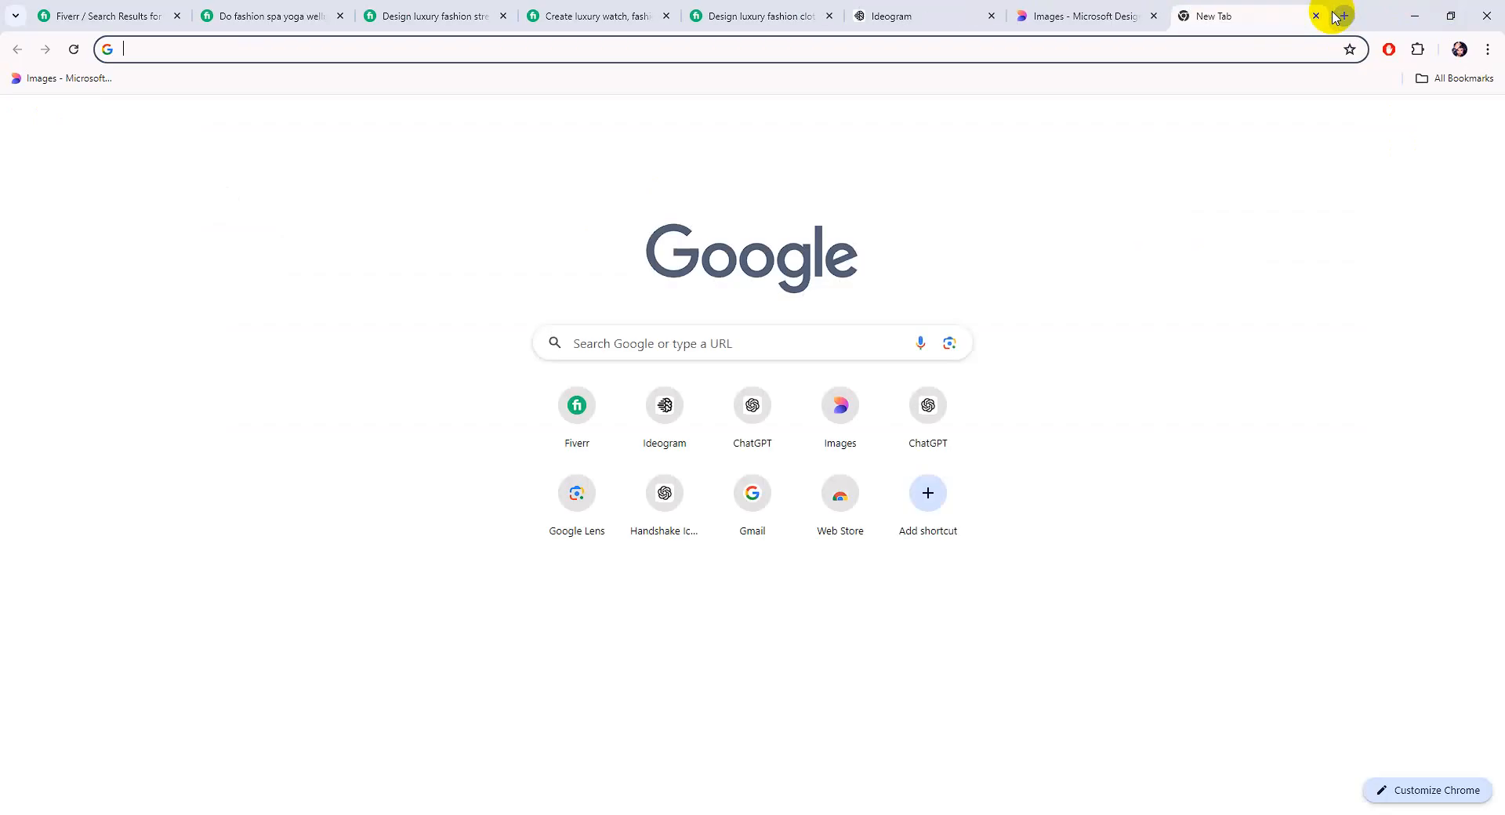
pyautogui.write('ap')
pyautogui.press('BackSpace')
pyautogui.press('BackSpace')
pyautogui.write('mna')
pyautogui.press('BackSpace')
pyautogui.press('BackSpace')
pyautogui.press('BackSpace')
pyautogui.write('manupulation')
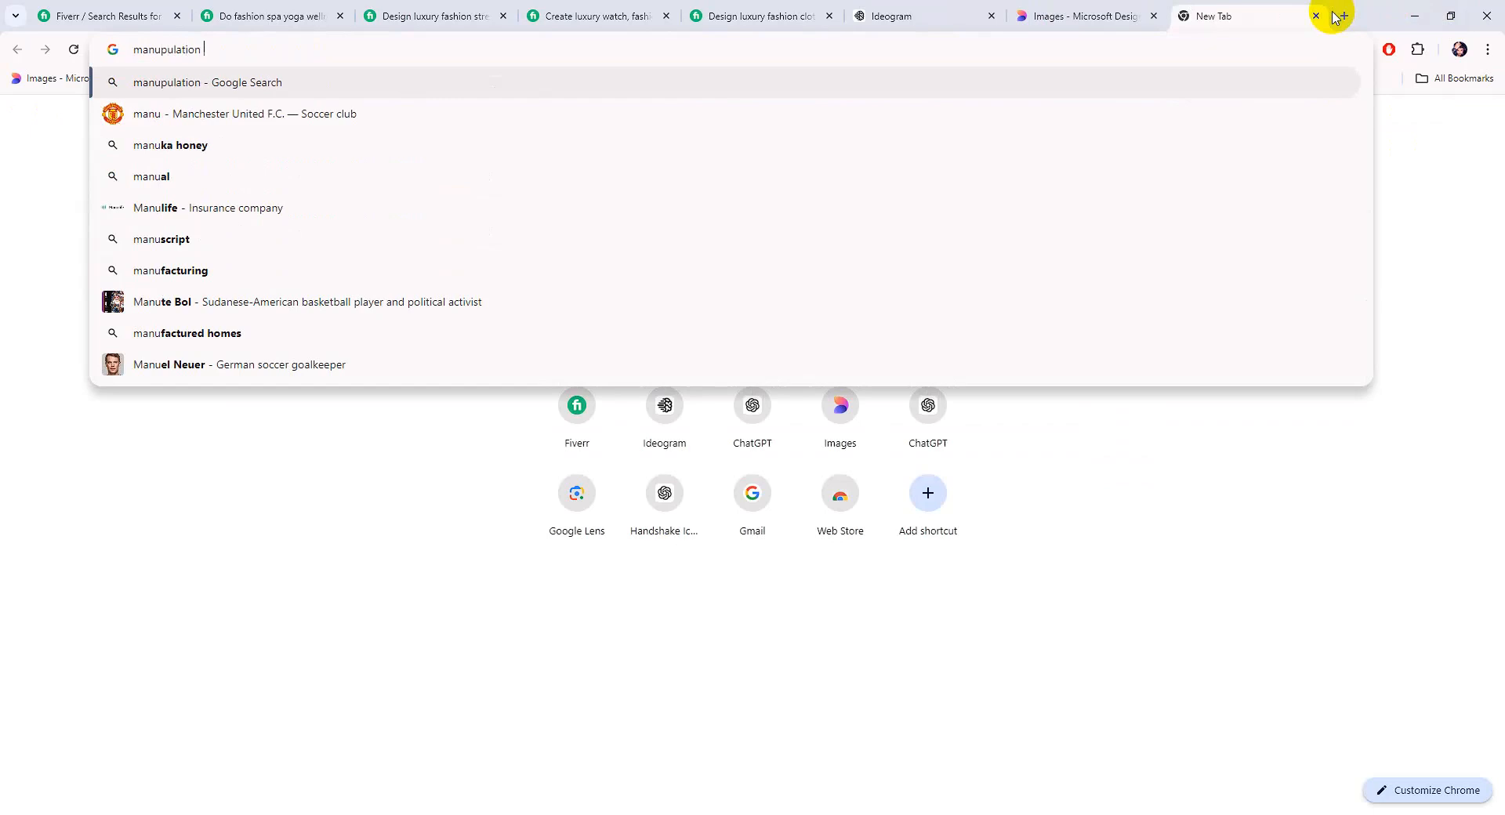
pyautogui.press('Return')
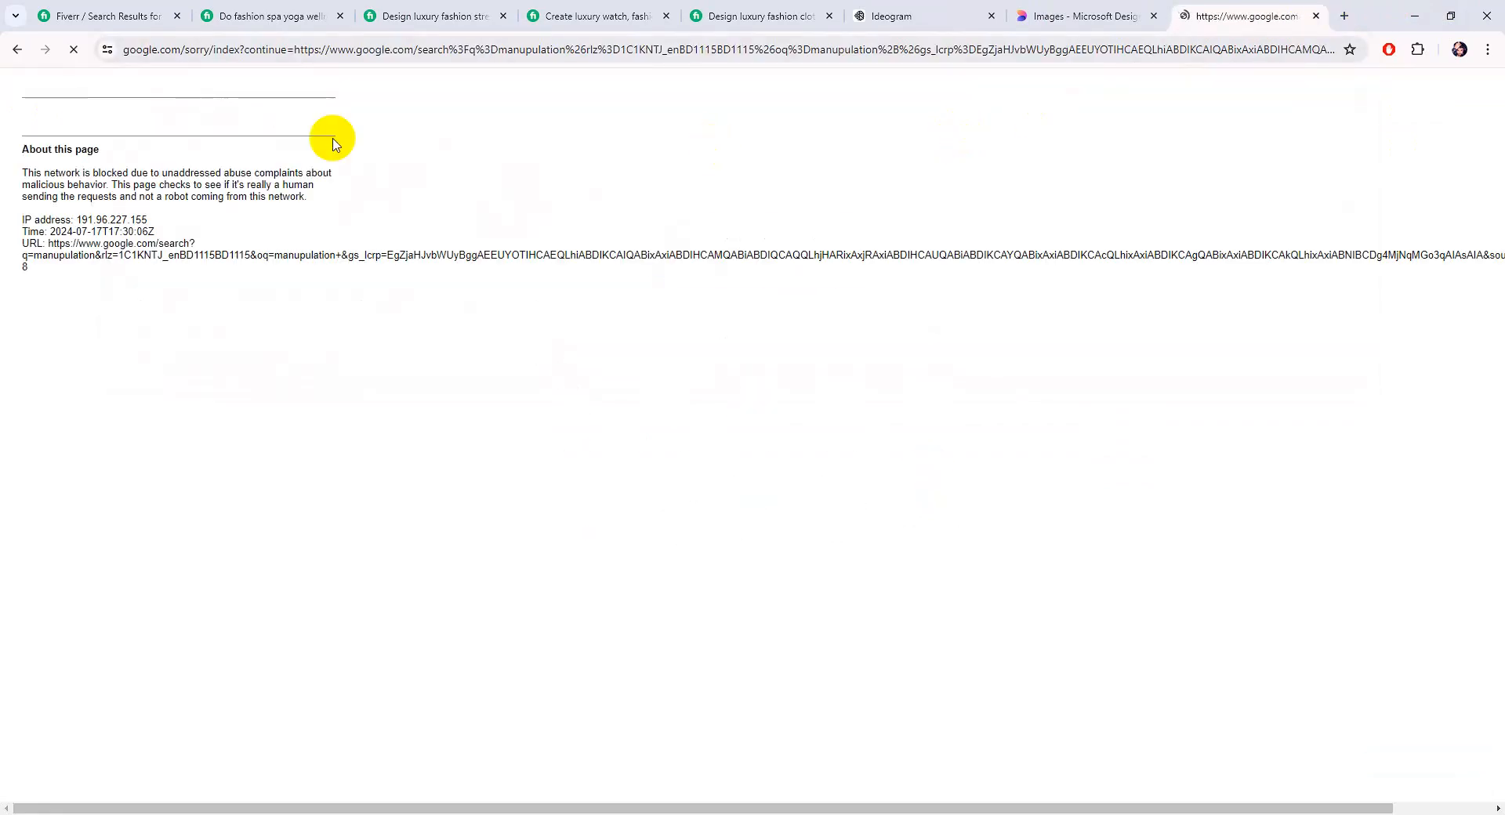
# Disconnect the VPN, reload the blocked page, and rerun the search in another new tab
pyautogui.click(725, 814)
pyautogui.click(1280, 615)
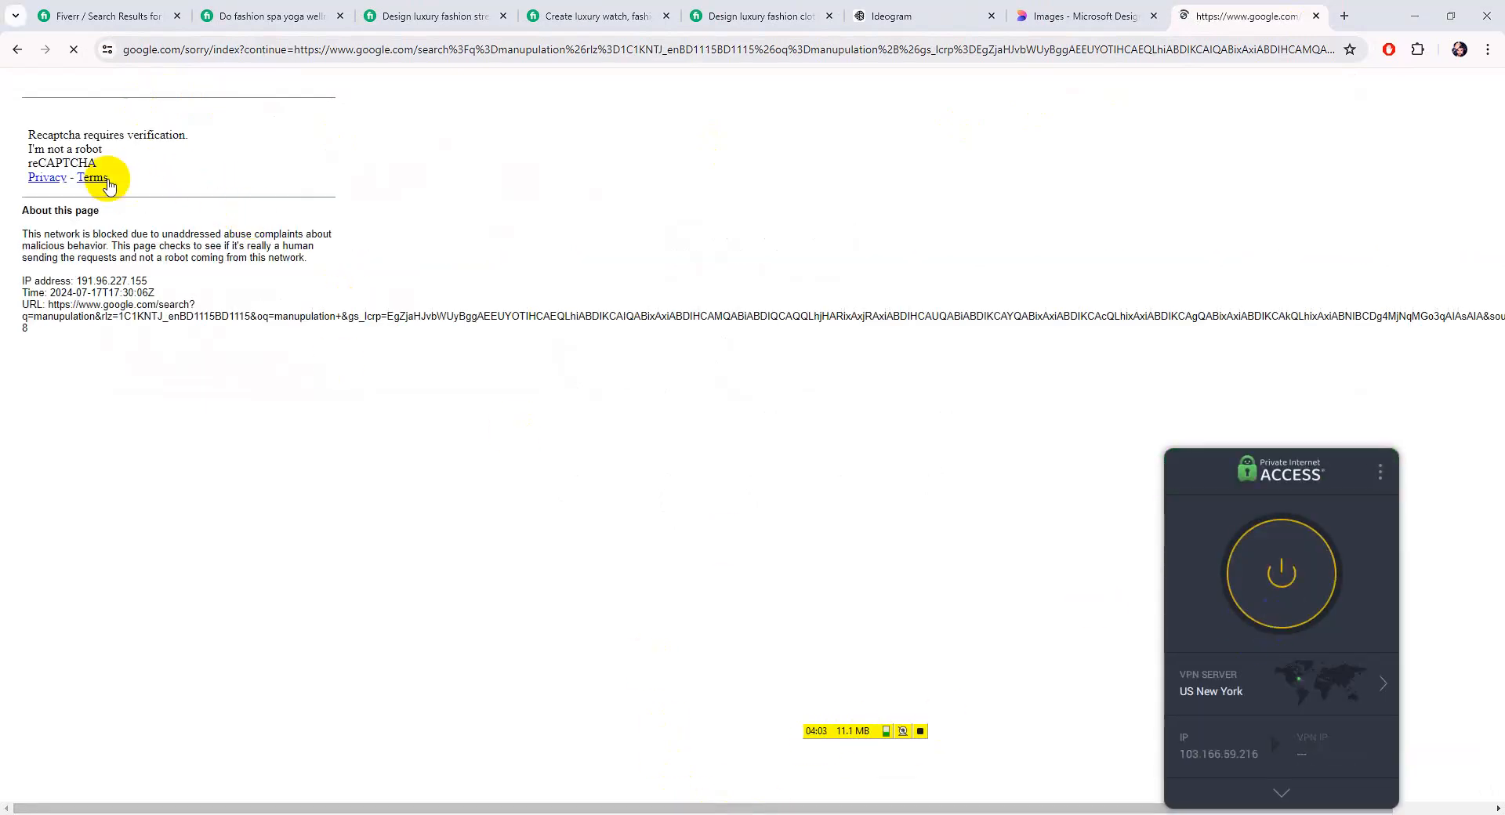
pyautogui.click(76, 51)
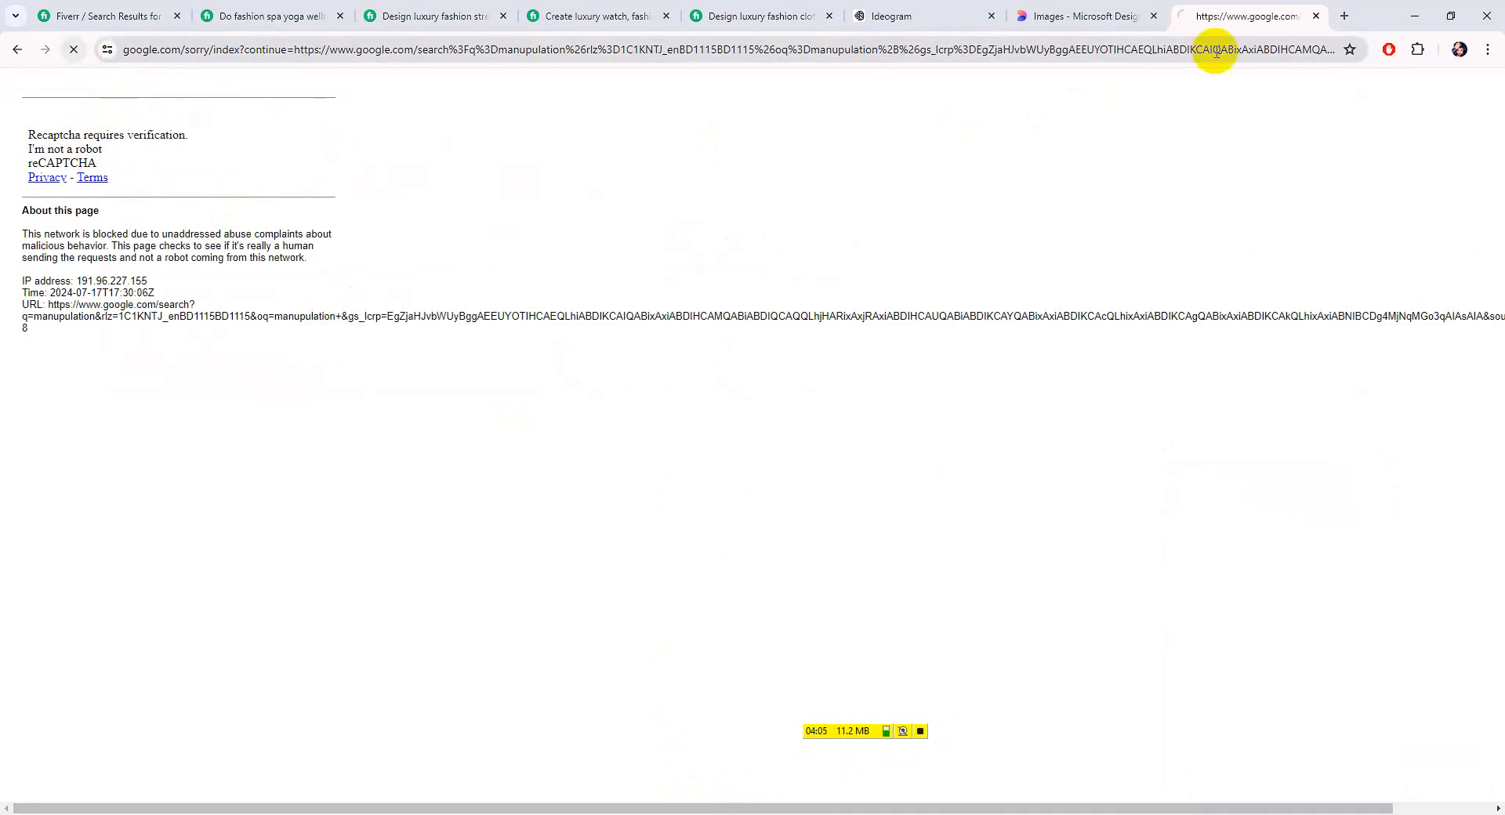
pyautogui.click(1343, 17)
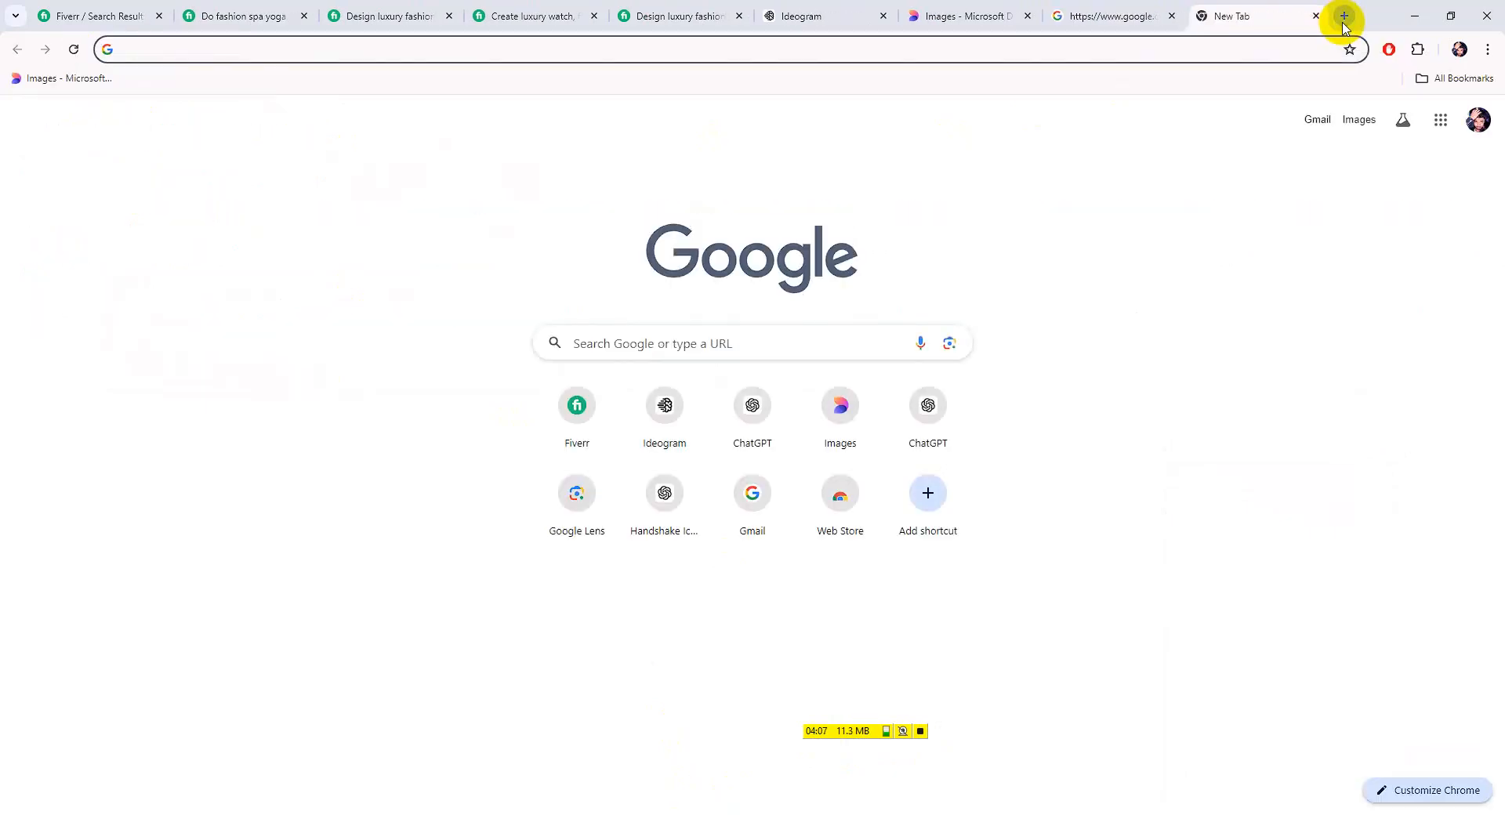
pyautogui.write('man')
pyautogui.press('Return')
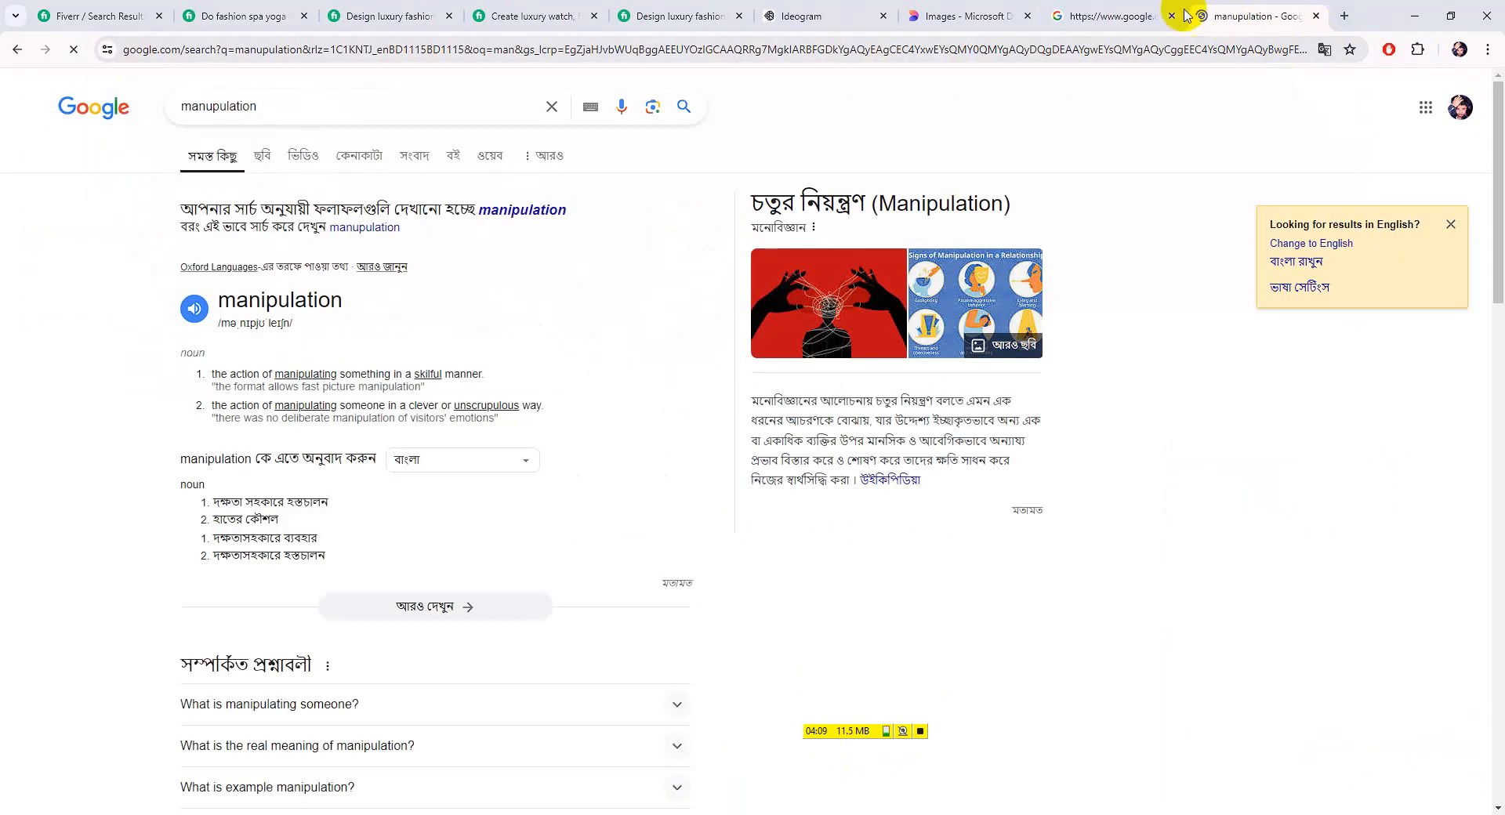
# Close the blocked tab and save the seated-woman manipulation image from Google Images to Downloads
pyautogui.click(1160, 17)
pyautogui.click(1171, 16)
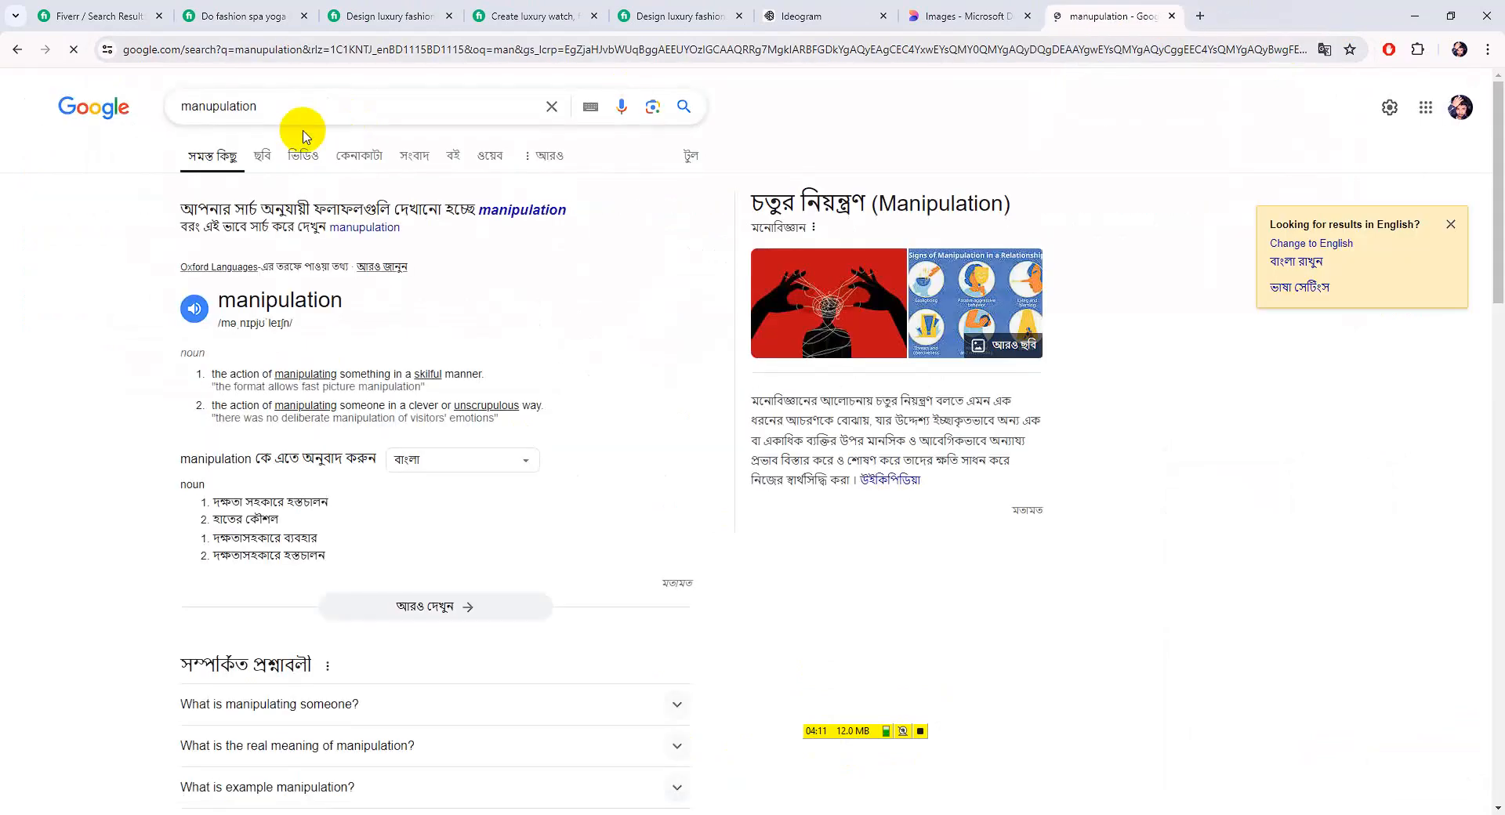
pyautogui.click(263, 155)
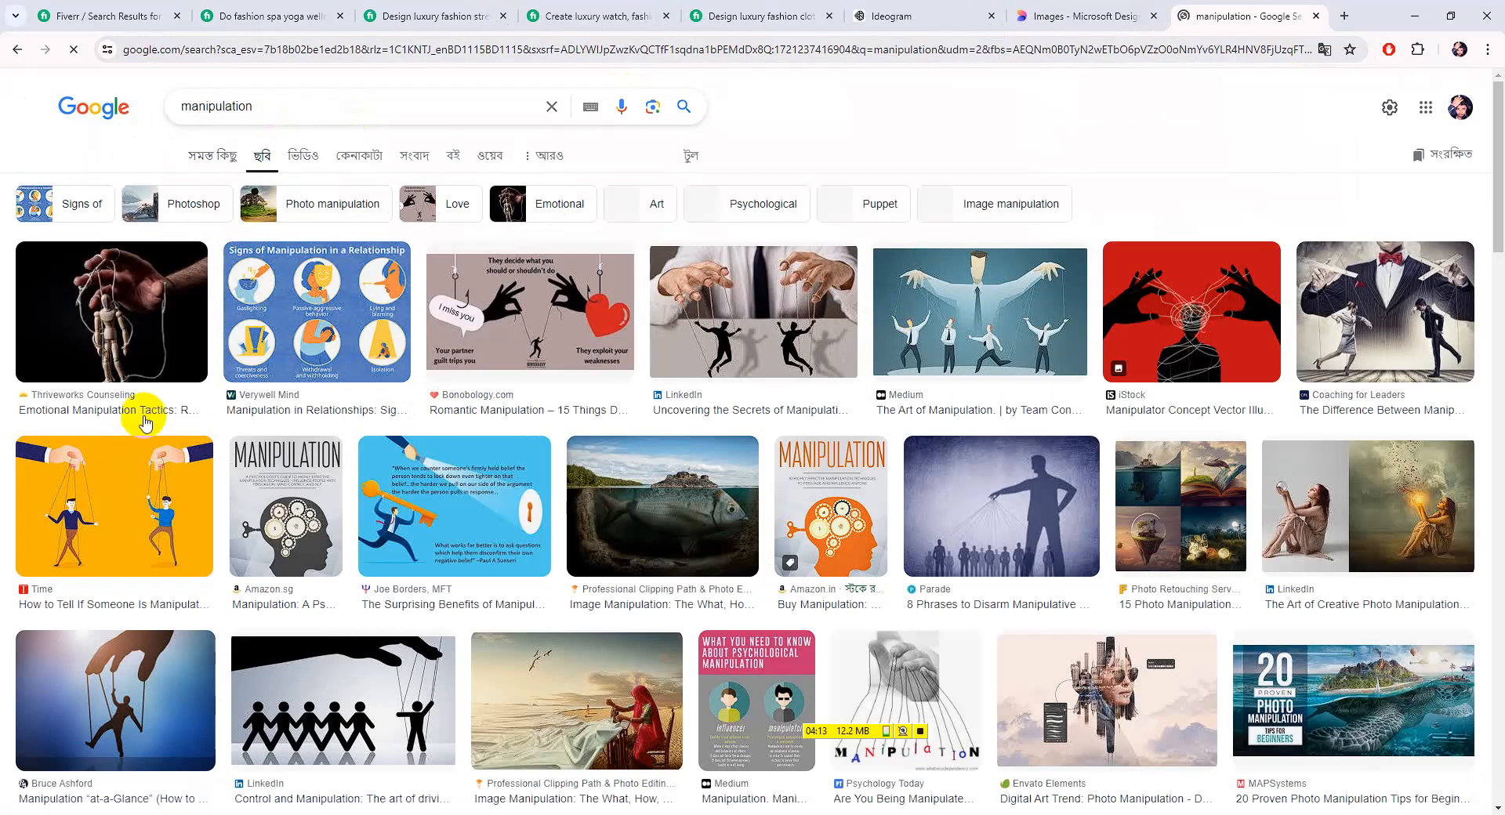
pyautogui.scroll(-4, 144, 423)
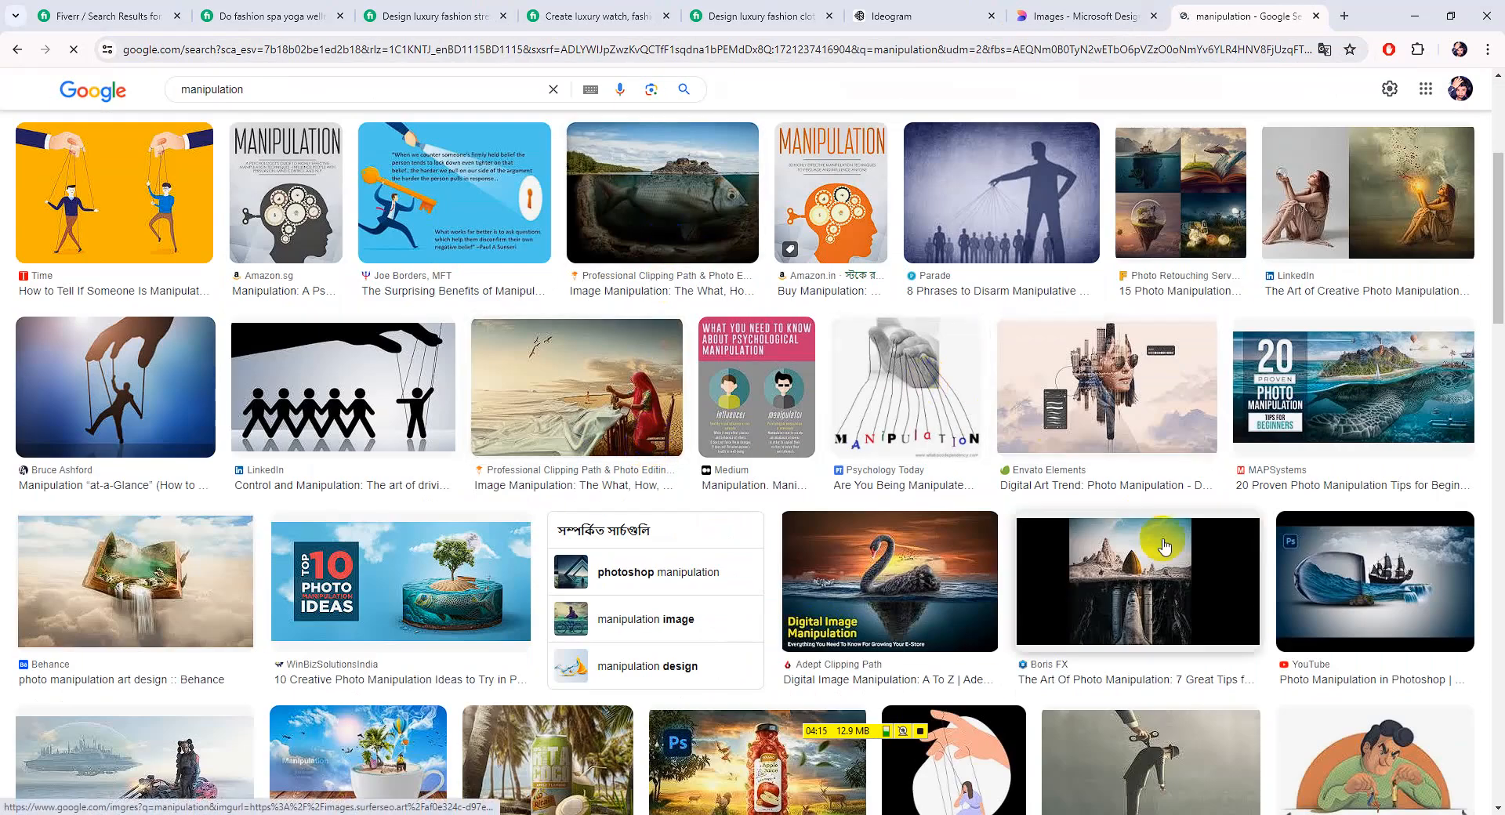
pyautogui.click(663, 196)
pyautogui.scroll(-2, 722, 438)
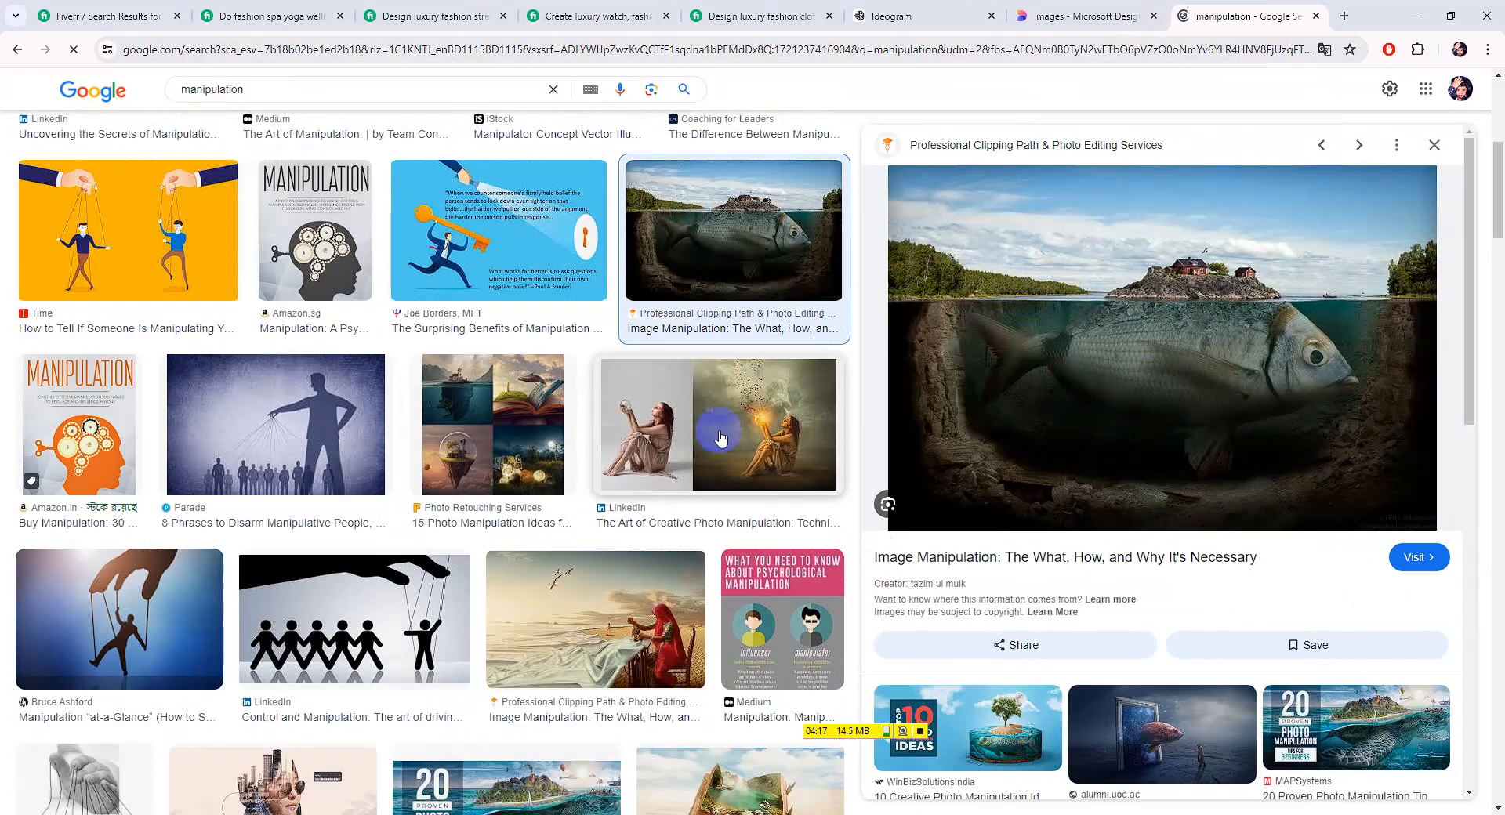
pyautogui.click(721, 437)
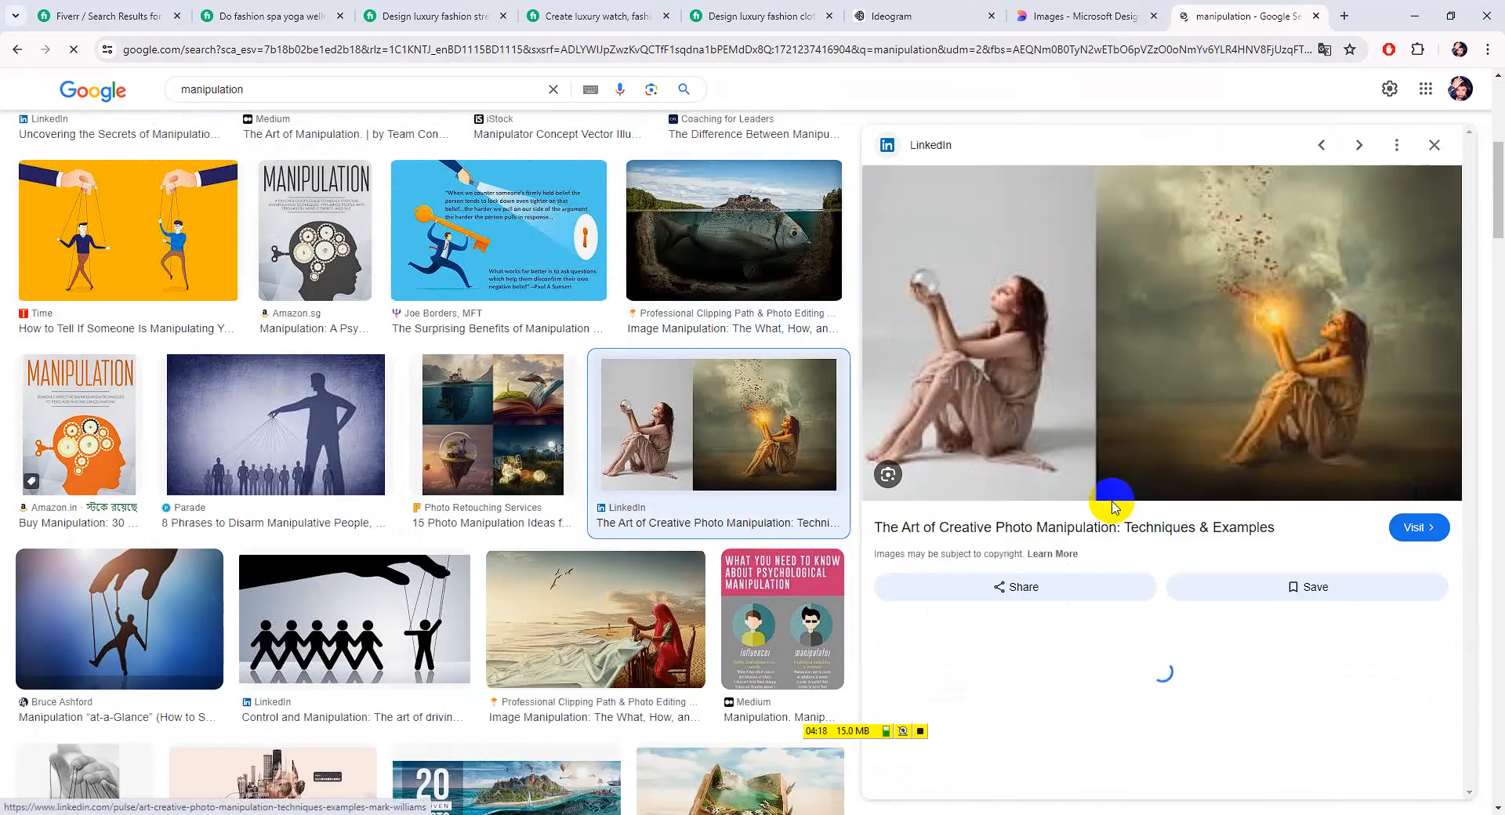
pyautogui.rightClick(1033, 398)
pyautogui.click(1118, 463)
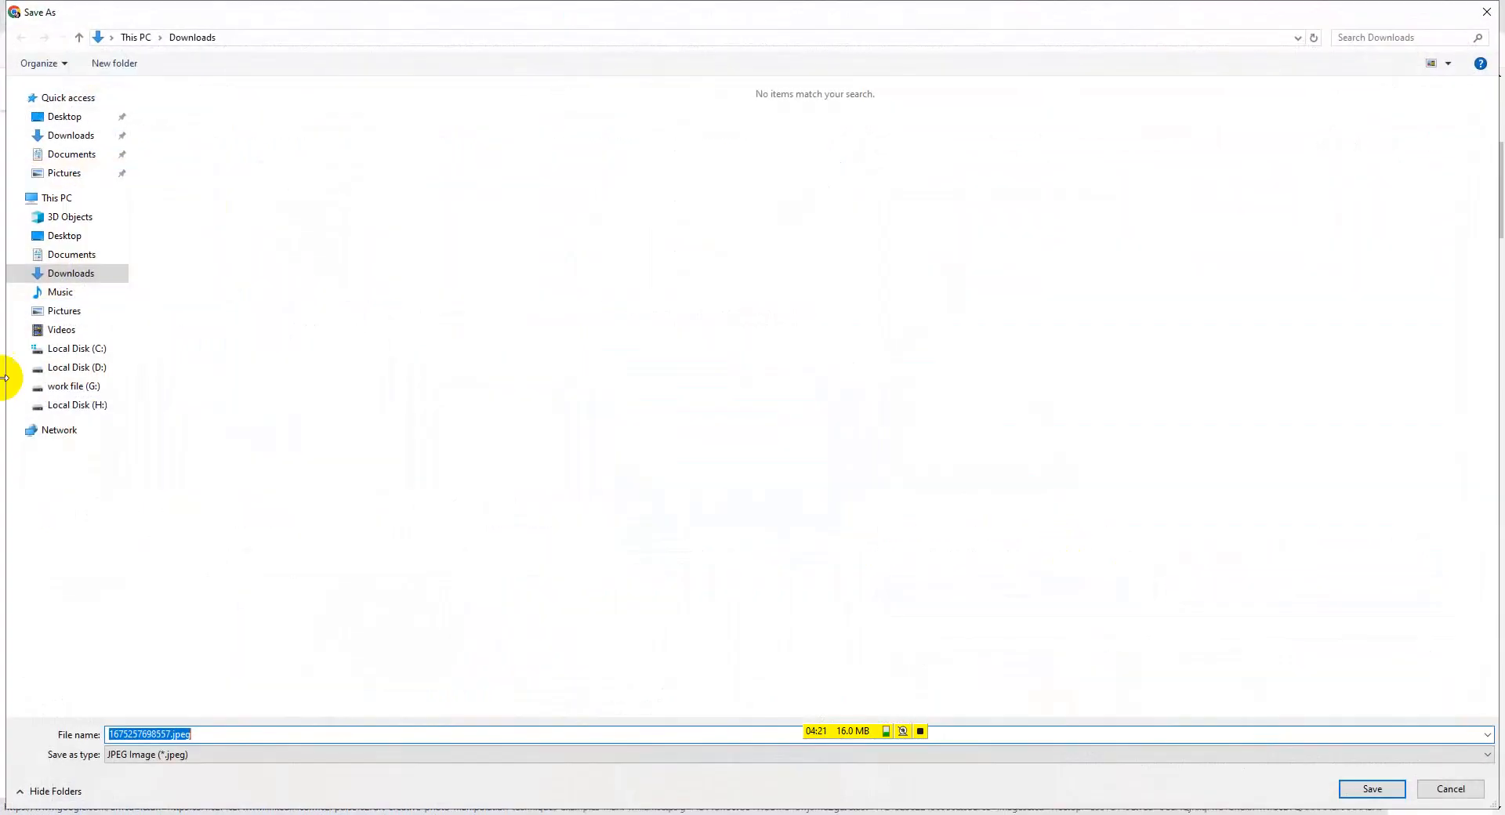
pyautogui.click(118, 135)
pyautogui.click(1386, 793)
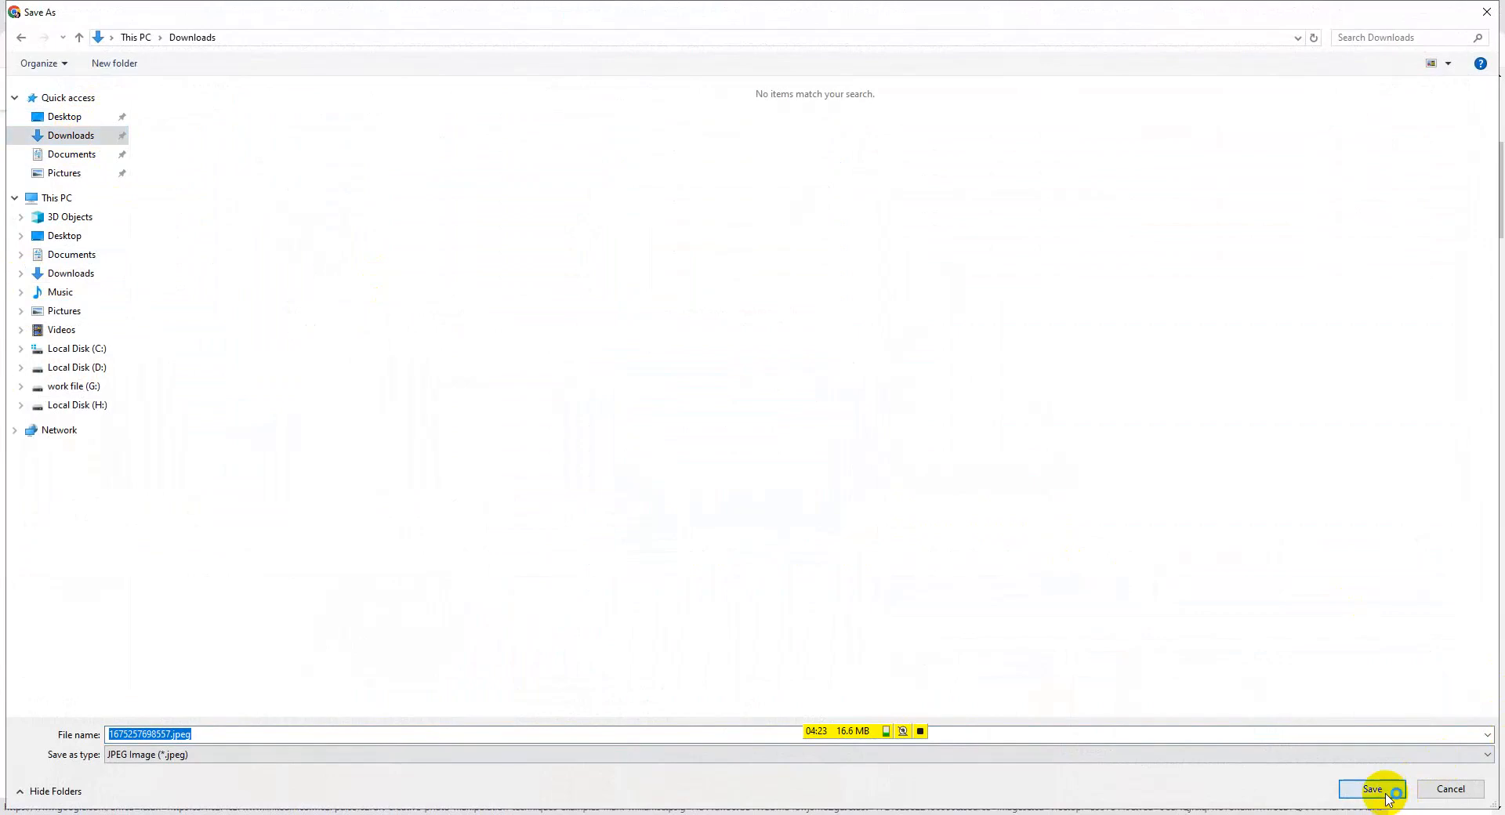
# Search 'hd image' and download the starry galaxy photo free from Unsplash
pyautogui.scroll(-4, 337, 337)
pyautogui.scroll(4, 402, 320)
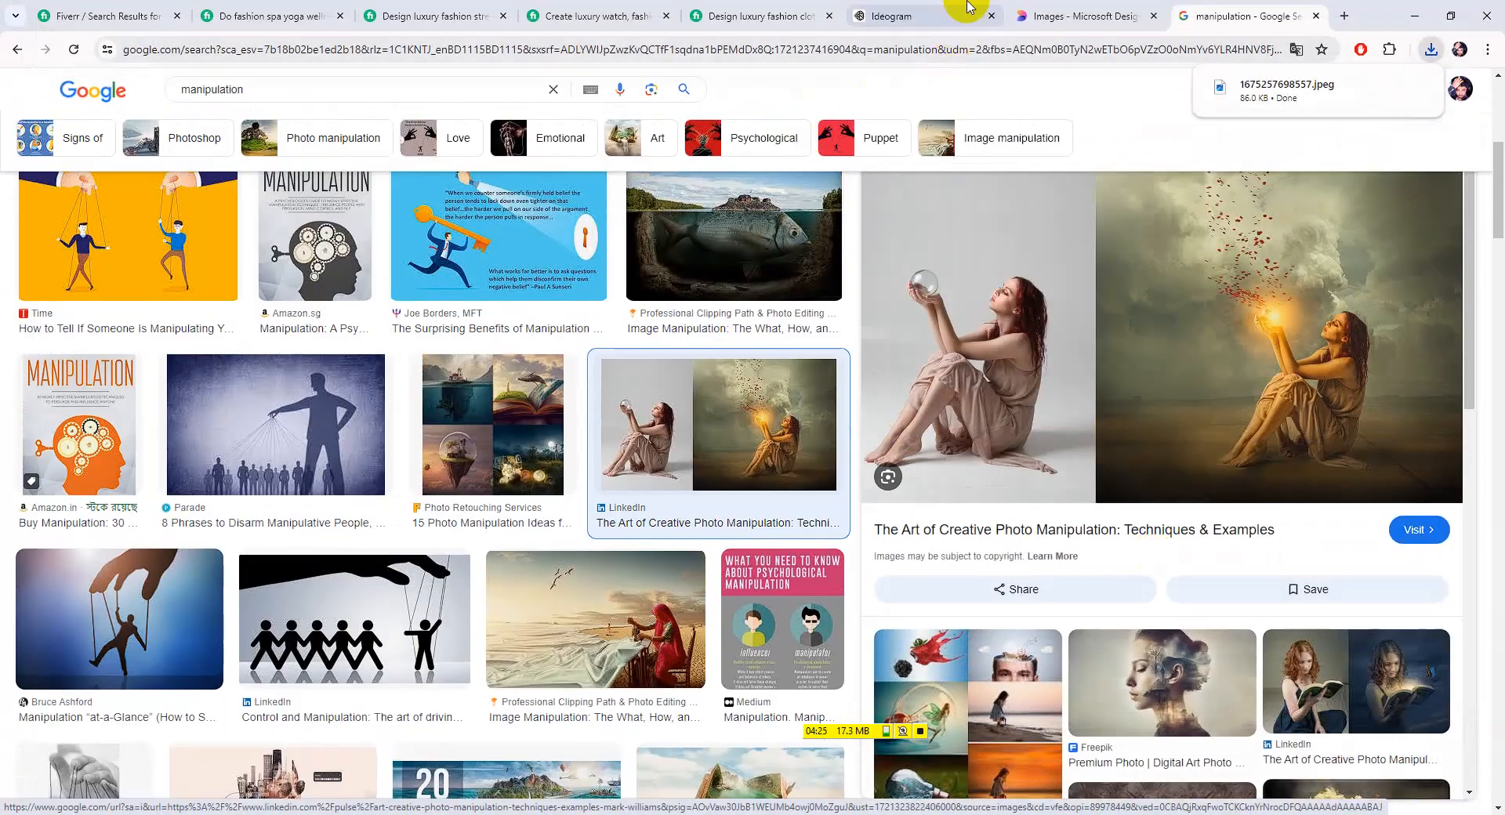
pyautogui.click(1345, 16)
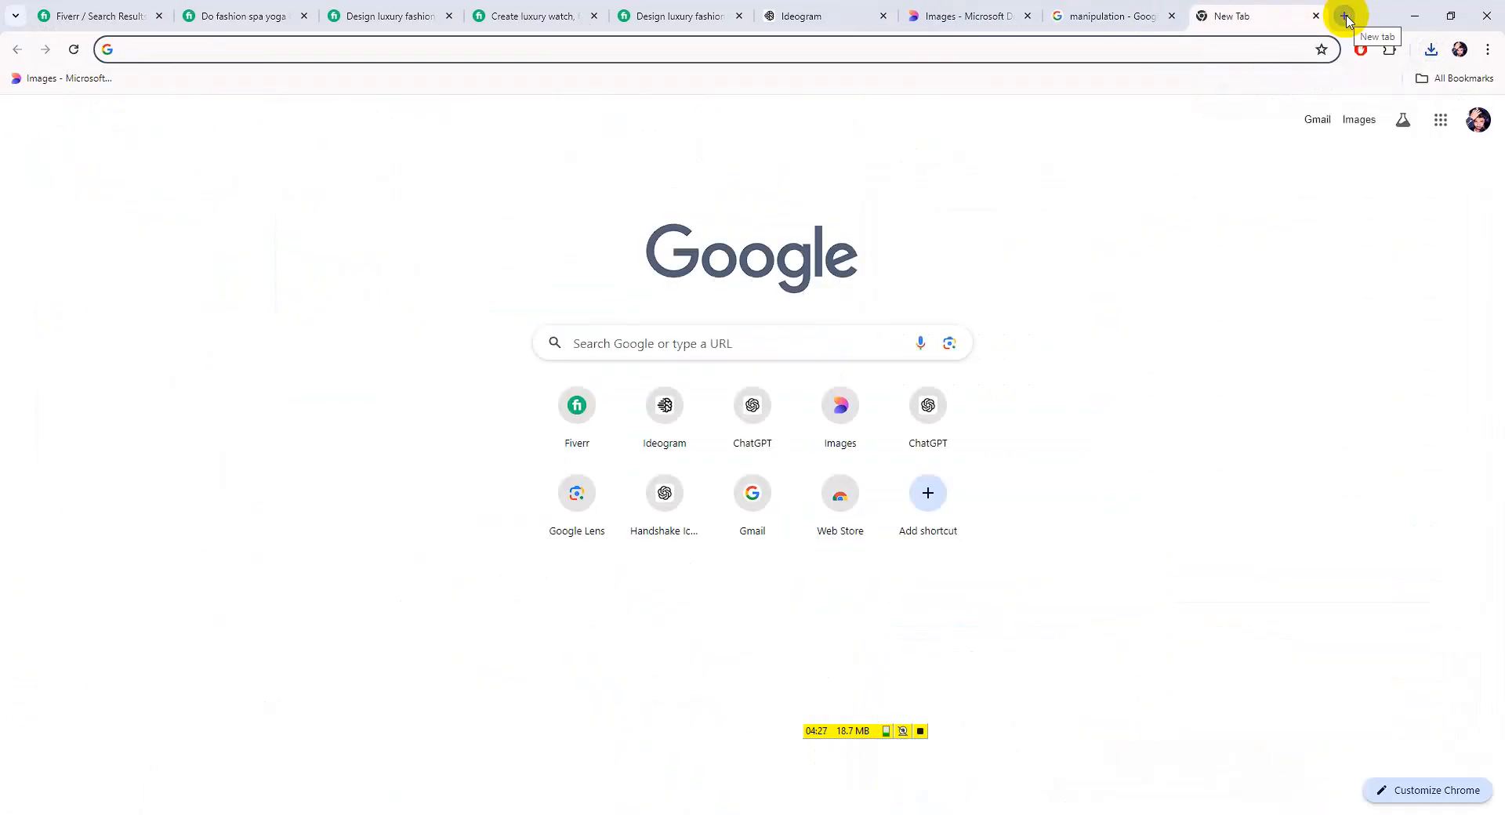
pyautogui.write('hd image')
pyautogui.press('Return')
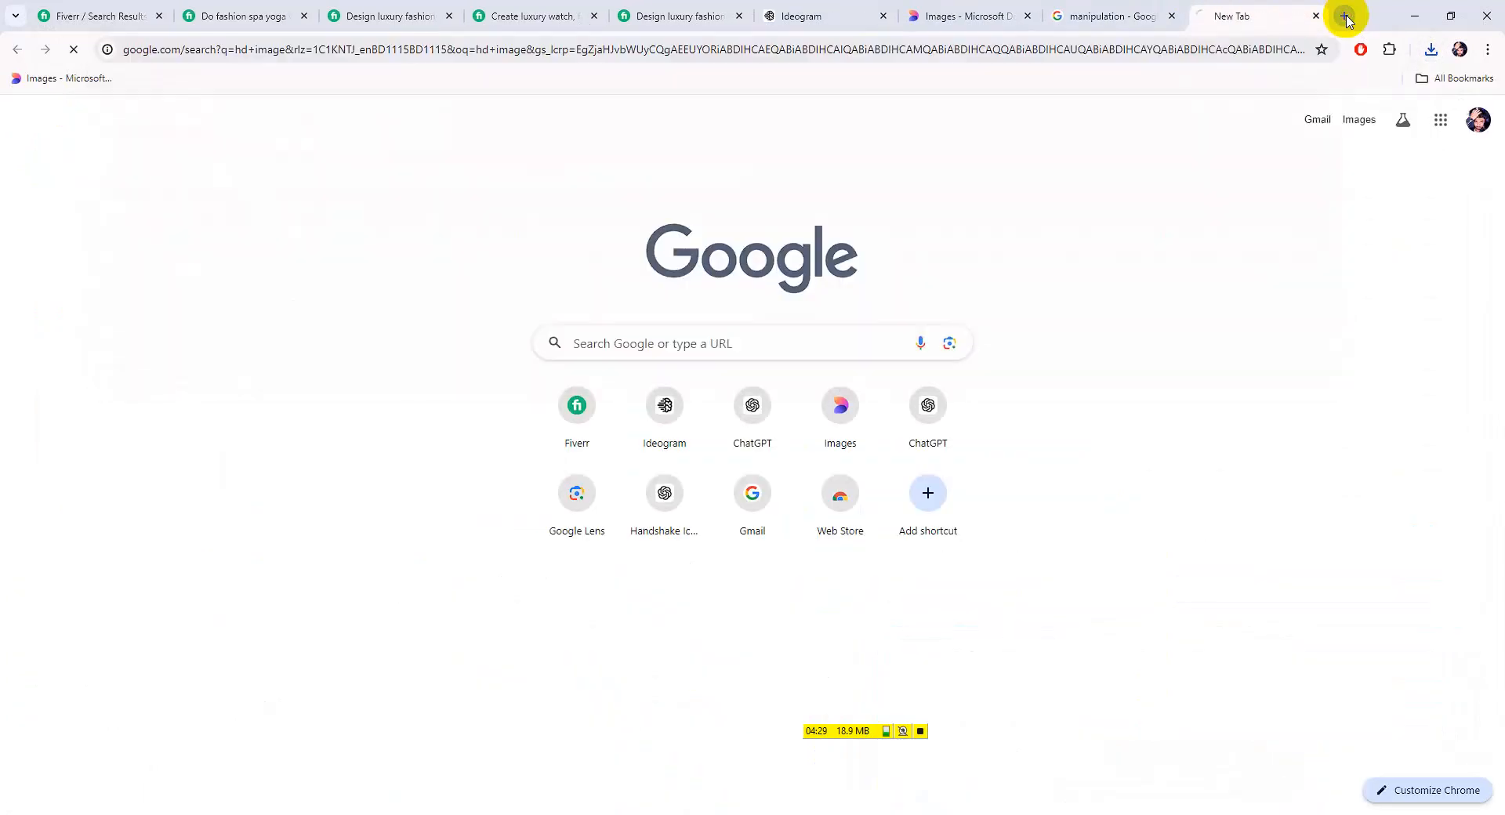
pyautogui.scroll(-3, 313, 376)
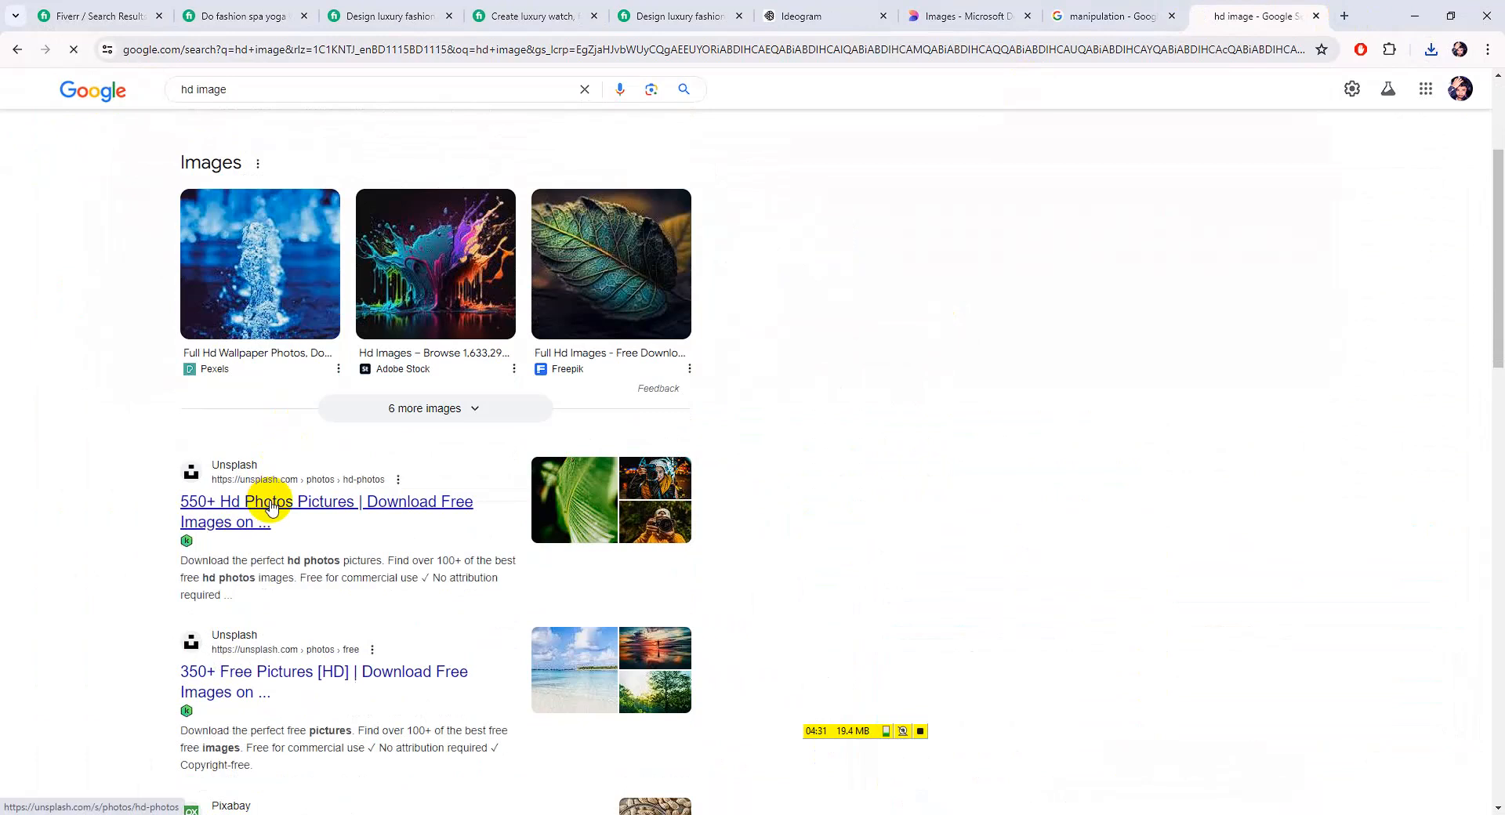
pyautogui.click(272, 508)
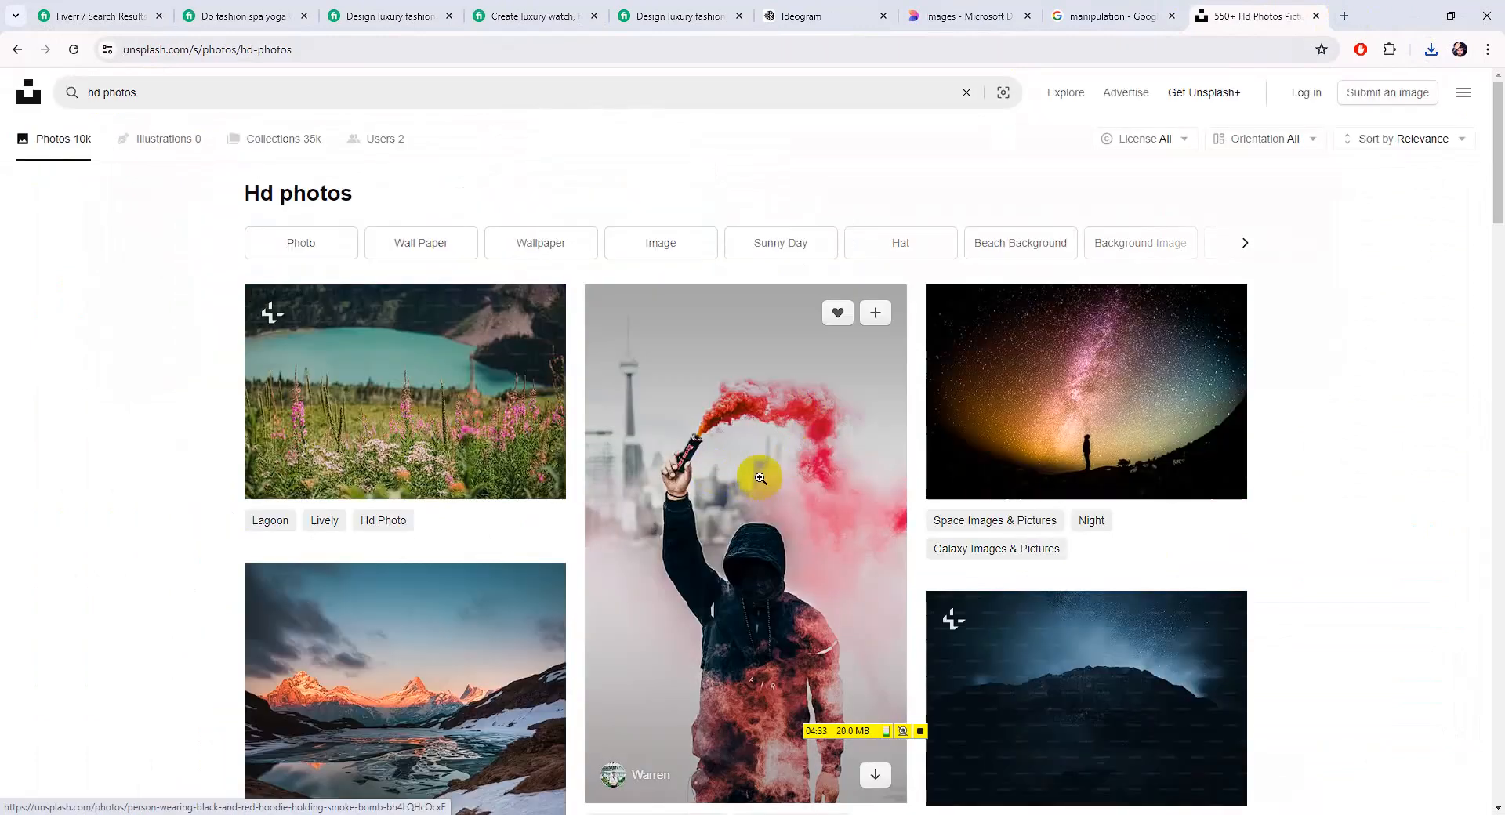
pyautogui.click(1032, 440)
pyautogui.click(1348, 107)
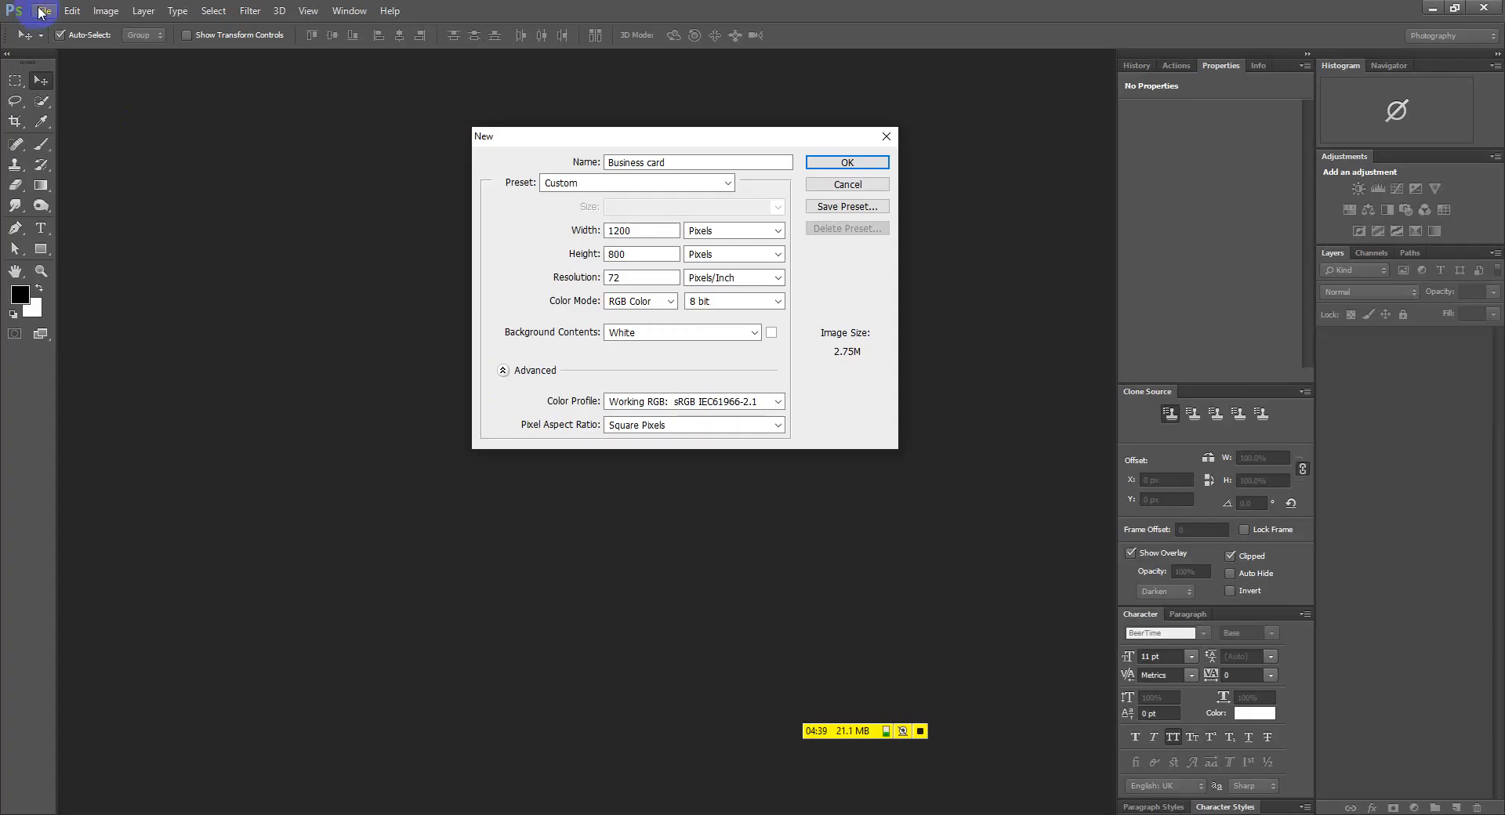
pyautogui.click(41, 12)
# Open the galaxy photo and seated-woman image from Downloads together and dock both as tabs
pyautogui.click(845, 185)
pyautogui.click(44, 11)
pyautogui.click(61, 42)
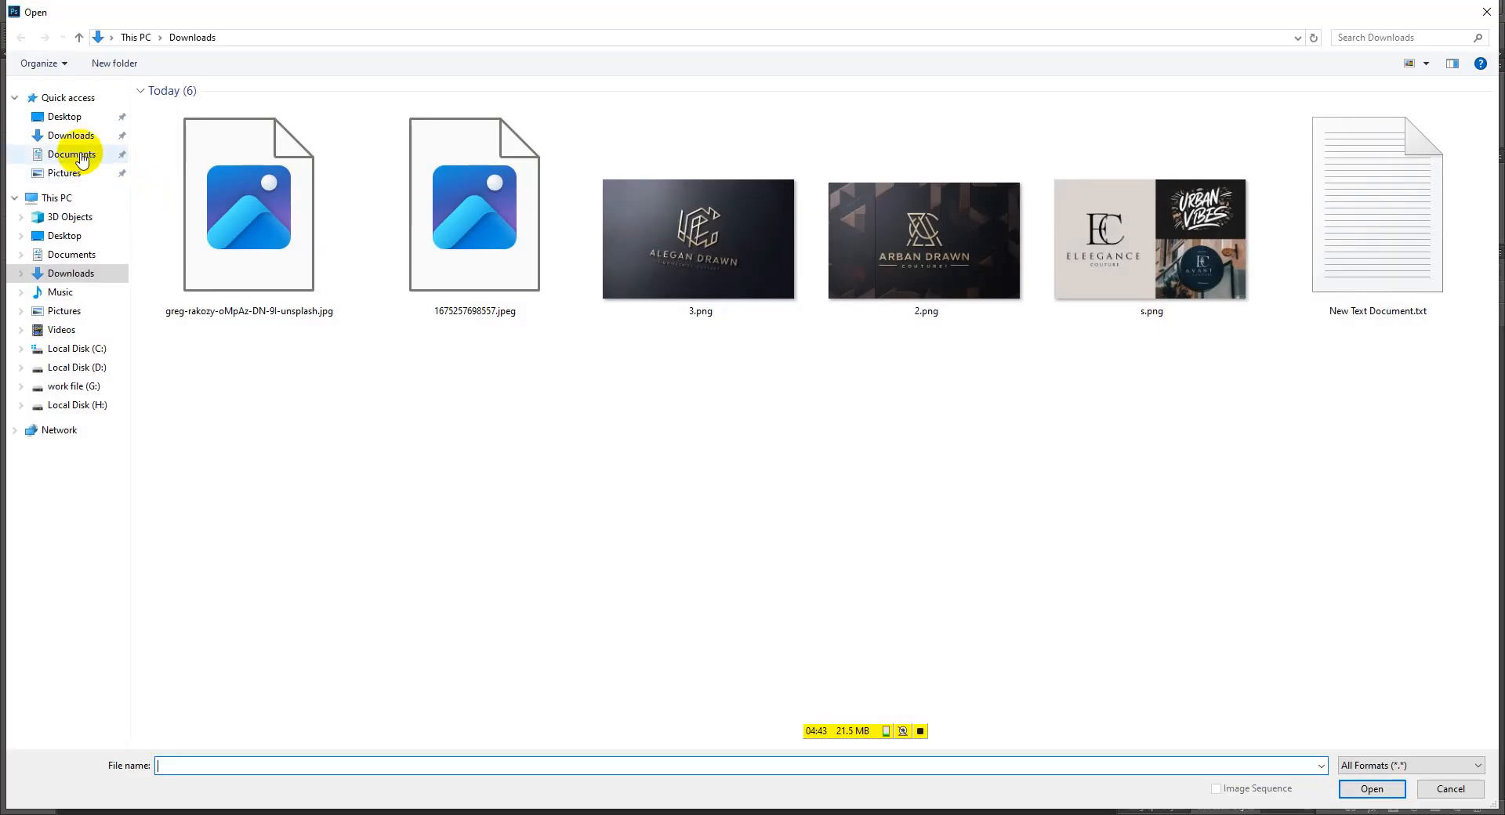
pyautogui.click(208, 205)
pyautogui.keyDown('ctrl'); pyautogui.click(405, 230); pyautogui.keyUp('ctrl')
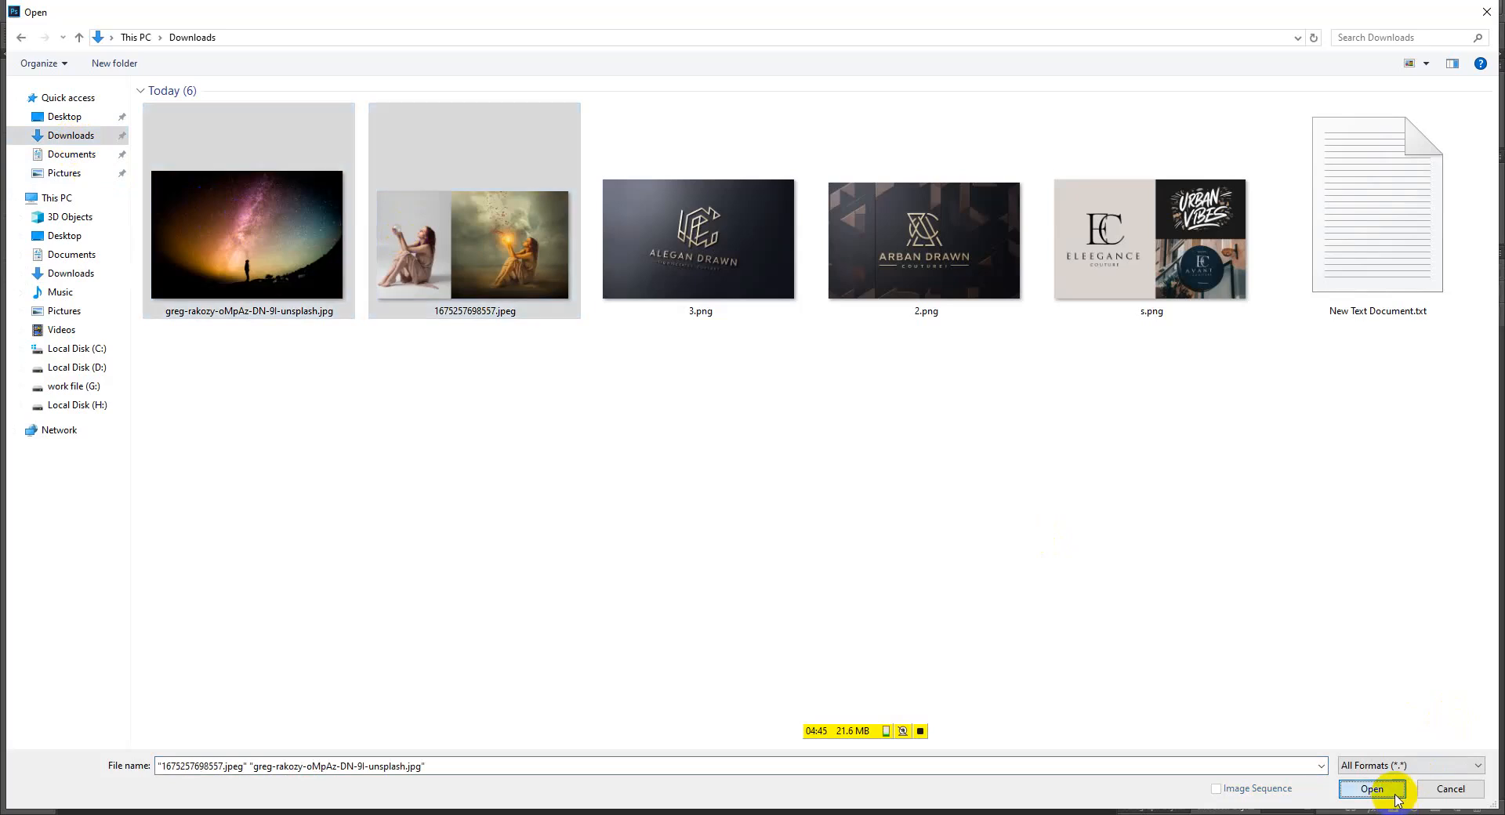
pyautogui.click(1372, 788)
pyautogui.moveTo(420, 74); pyautogui.dragTo(508, 212)
pyautogui.moveTo(488, 61); pyautogui.dragTo(684, 56)
pyautogui.moveTo(390, 215); pyautogui.dragTo(519, 61)
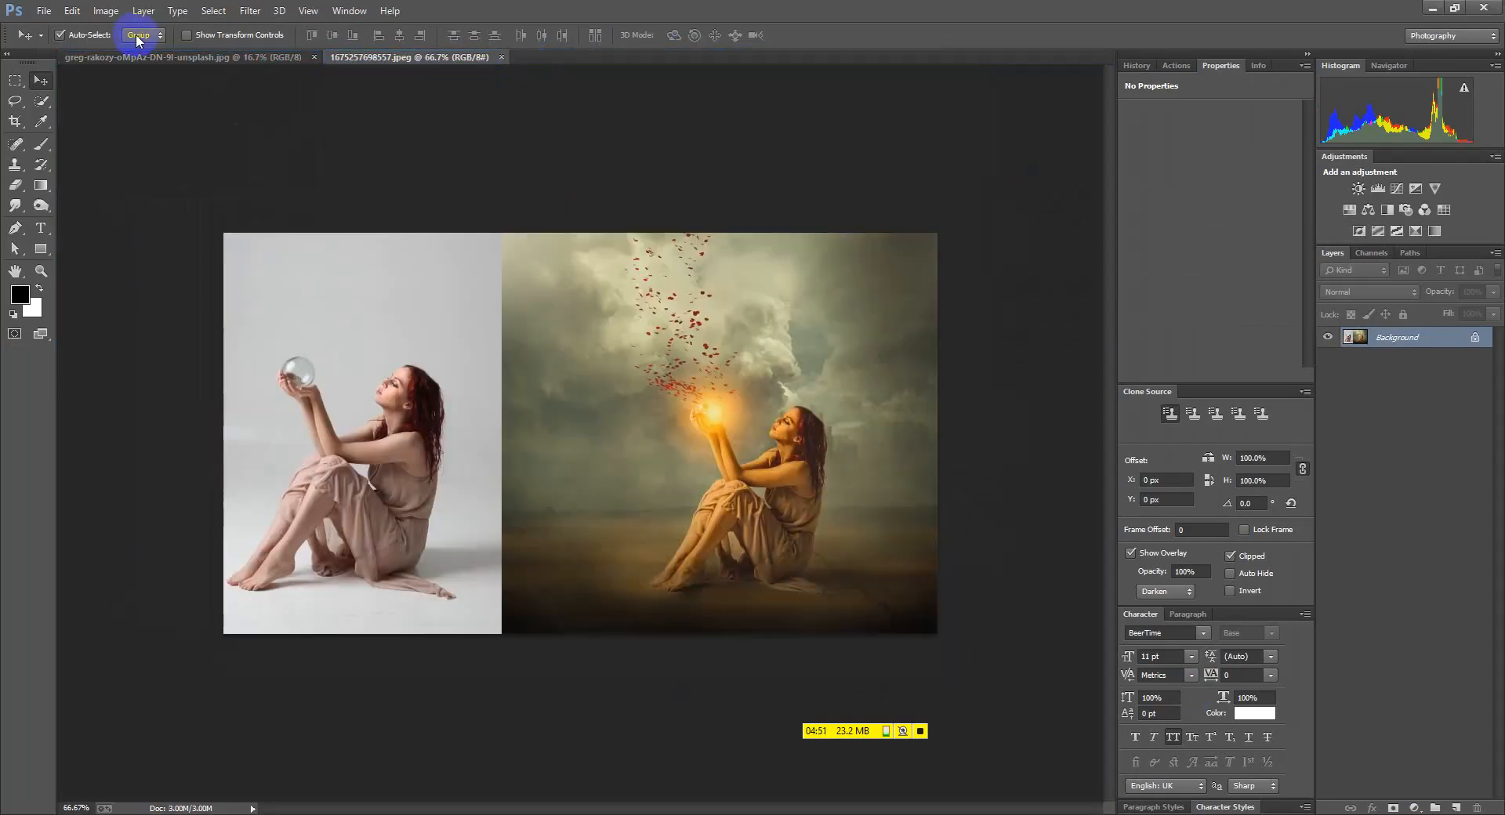
# Inspect the woman image's 72 ppi resolution in Image Size, cancel, and switch to the galaxy photo
pyautogui.click(106, 11)
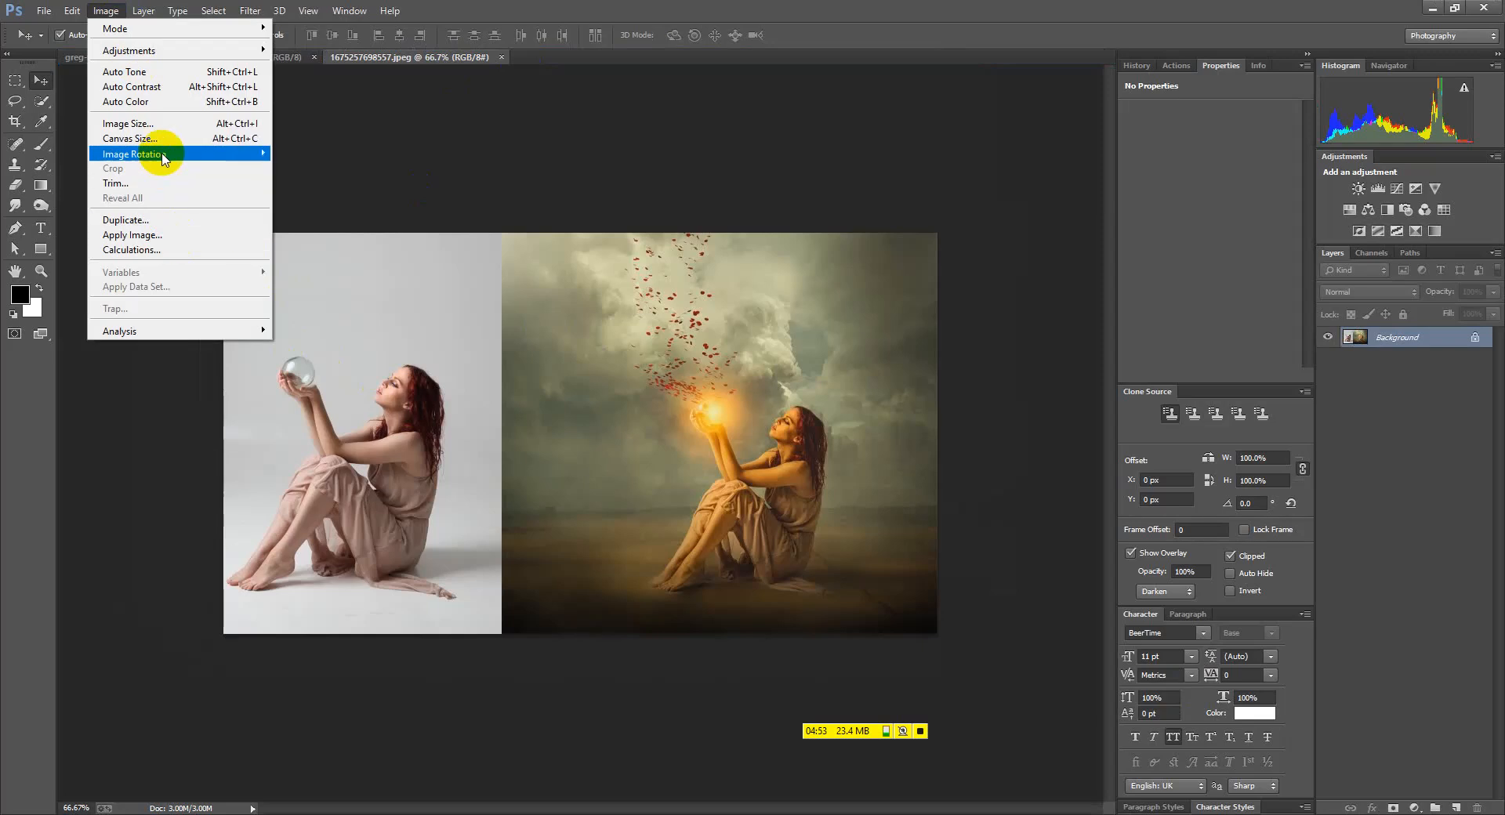
pyautogui.click(147, 123)
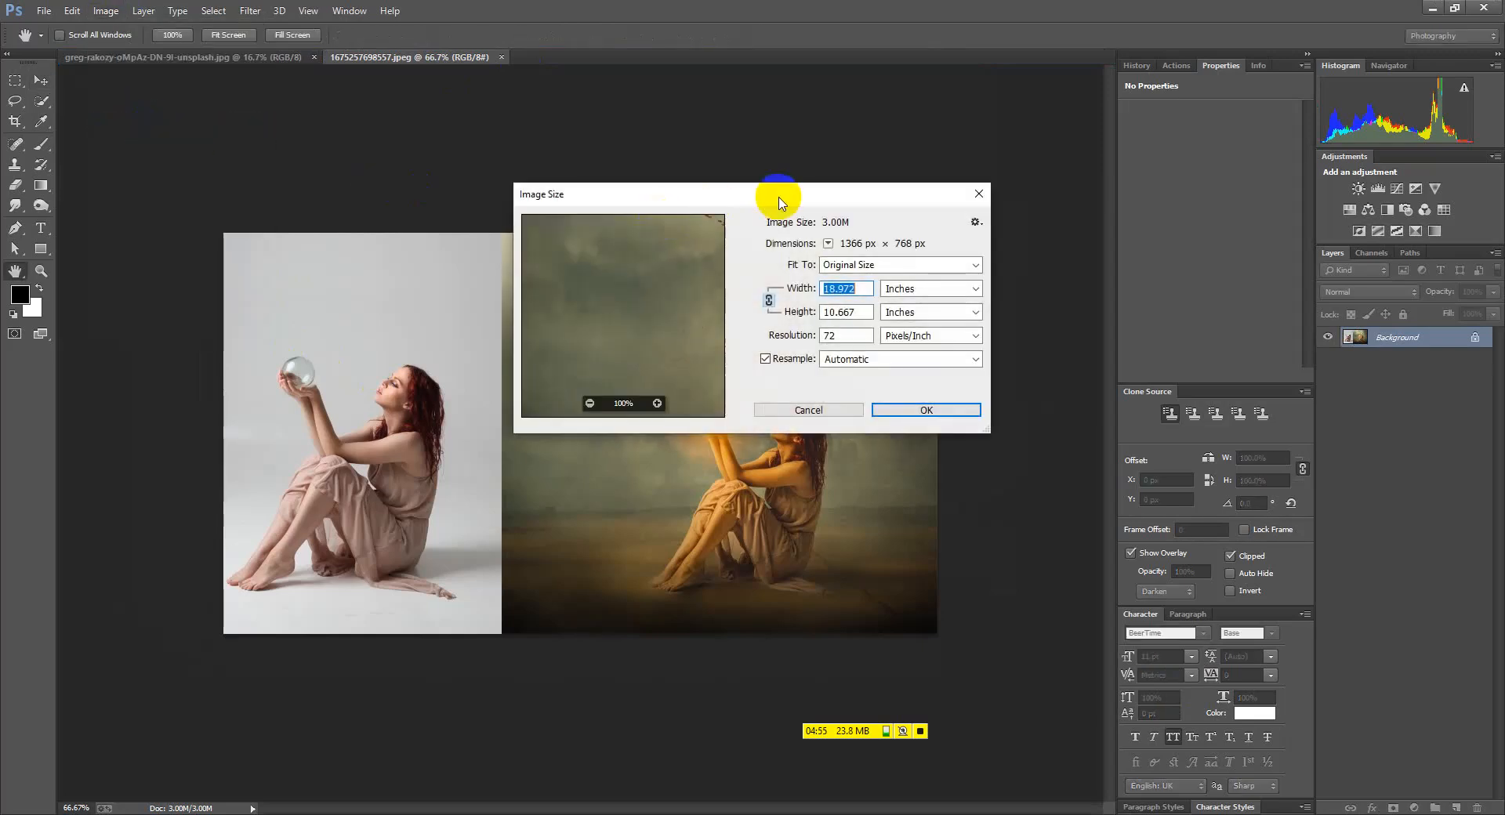
pyautogui.moveTo(780, 202); pyautogui.dragTo(839, 189)
pyautogui.moveTo(898, 323); pyautogui.dragTo(873, 324)
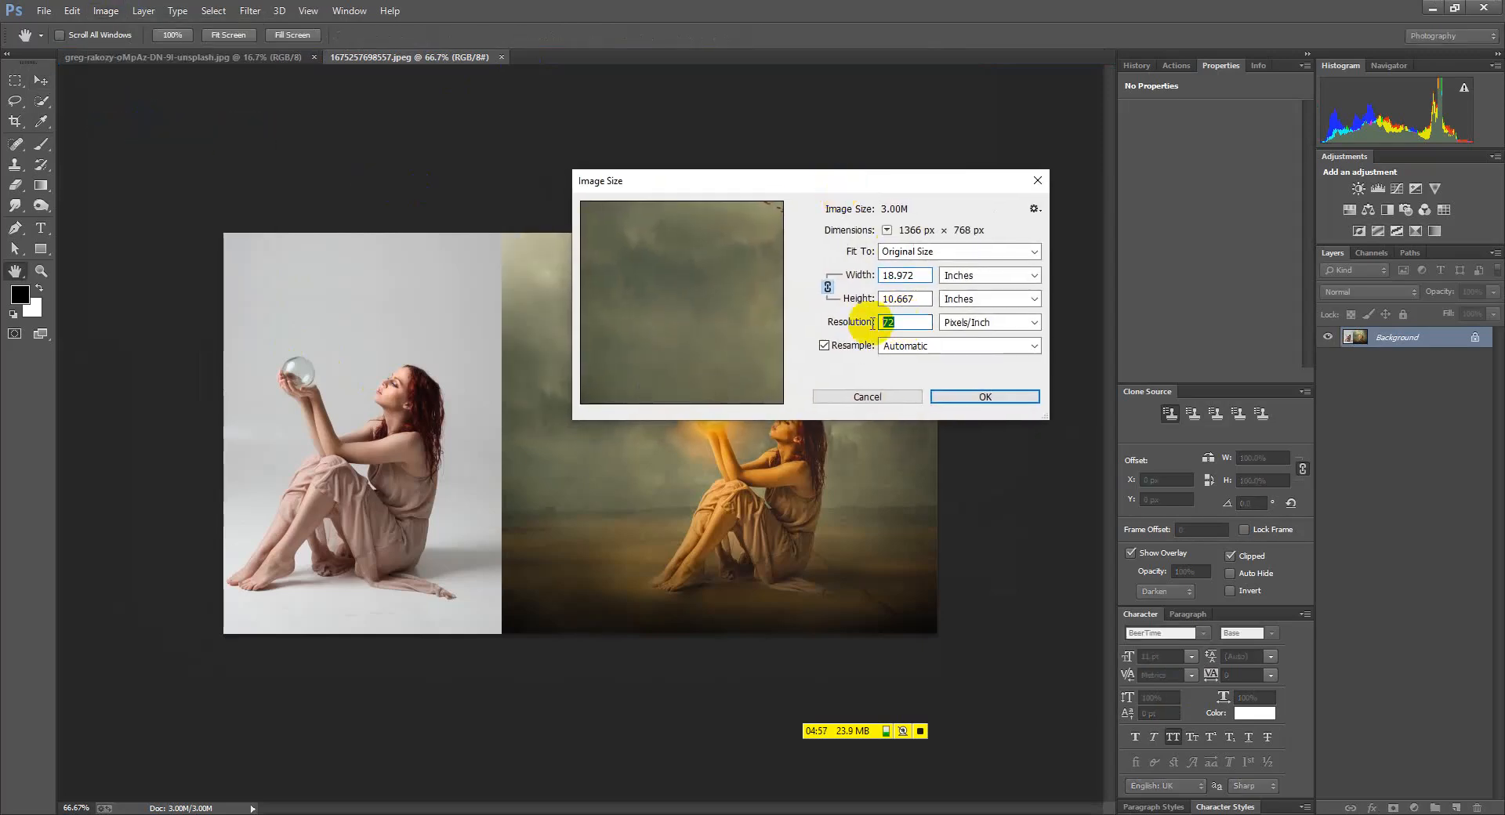
pyautogui.click(909, 322)
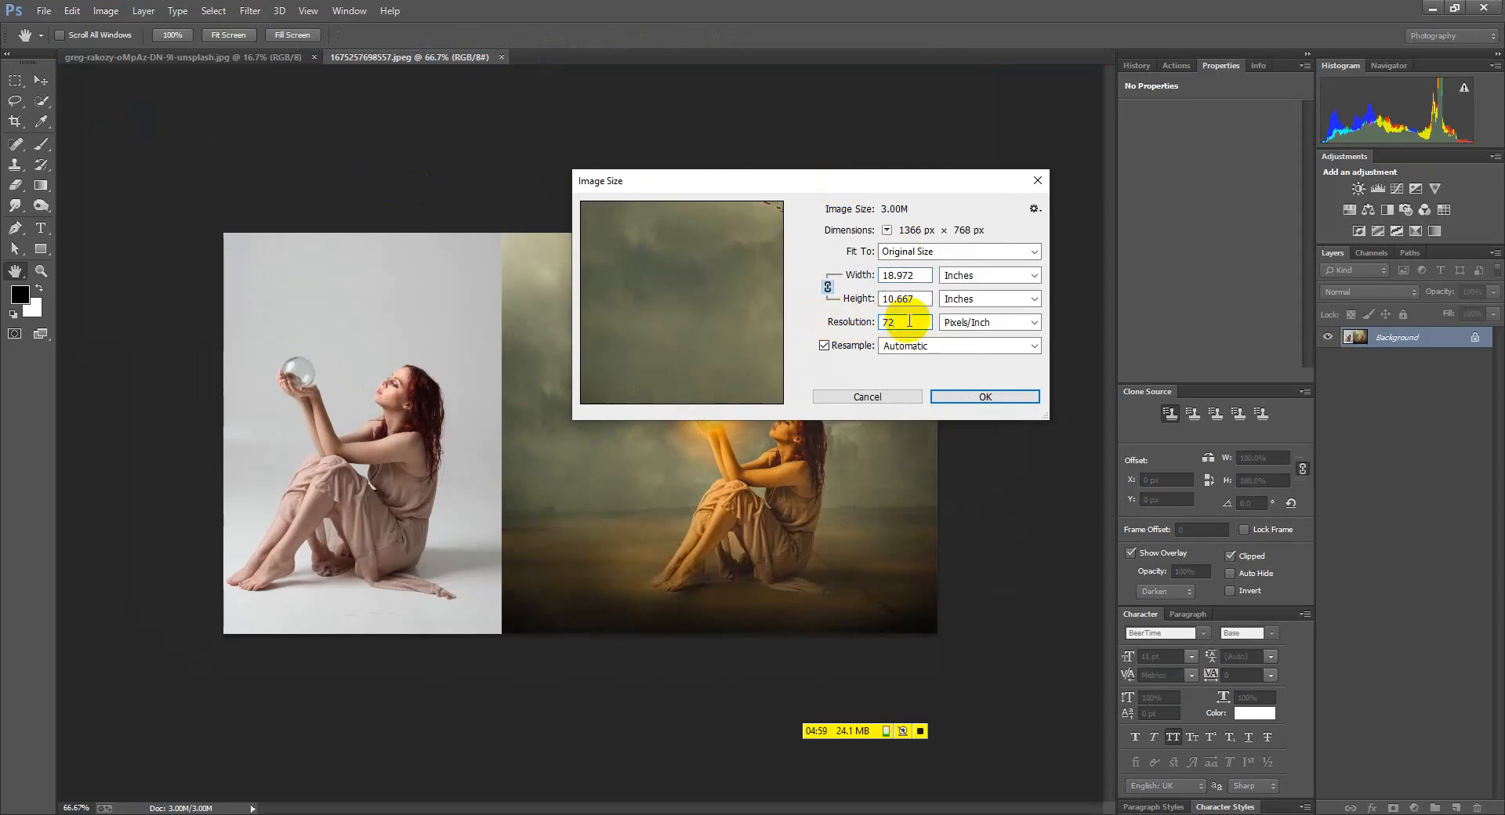
pyautogui.moveTo(903, 322); pyautogui.dragTo(850, 323)
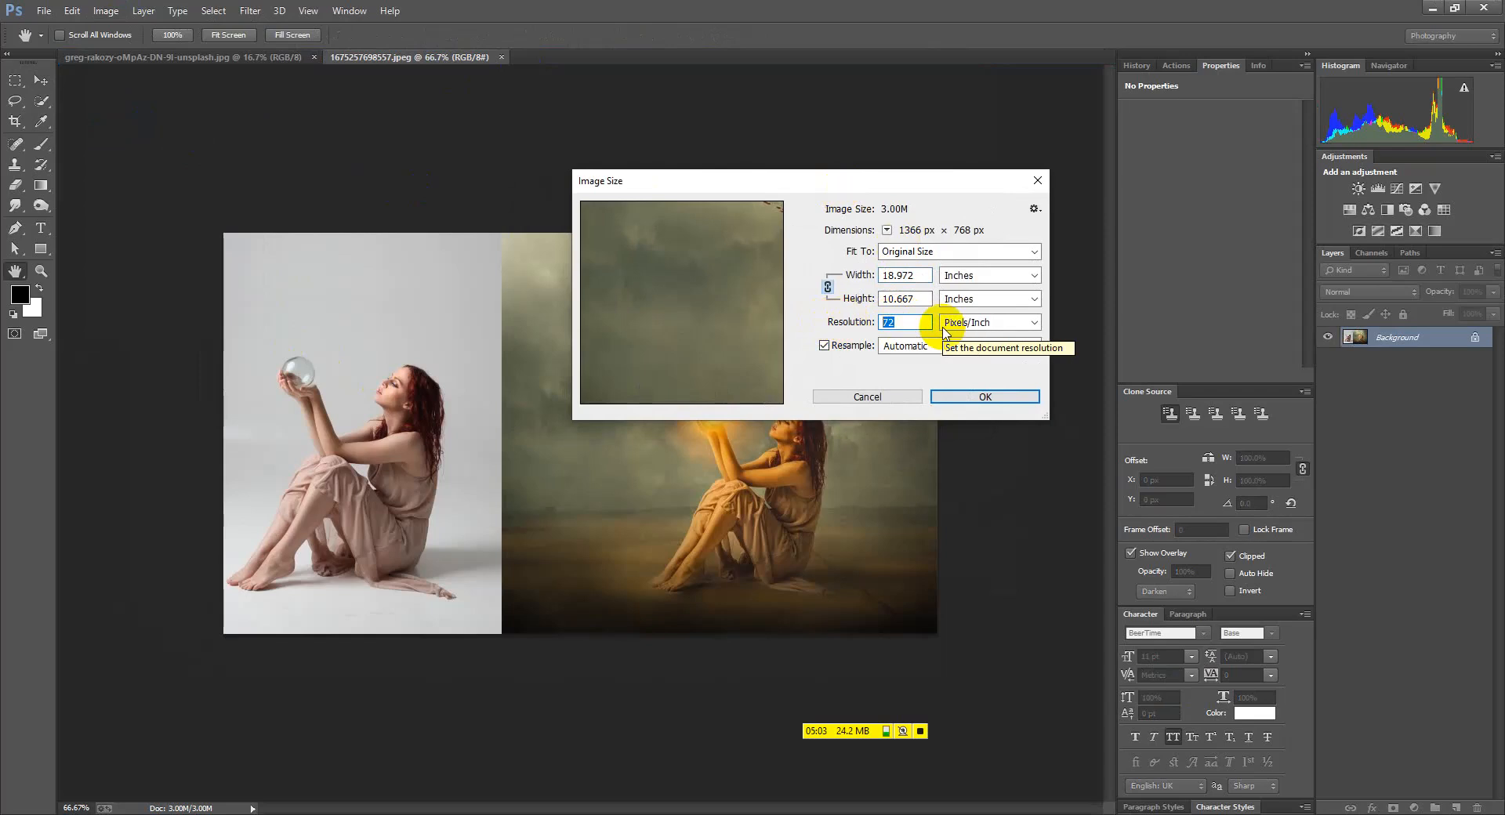
pyautogui.click(870, 394)
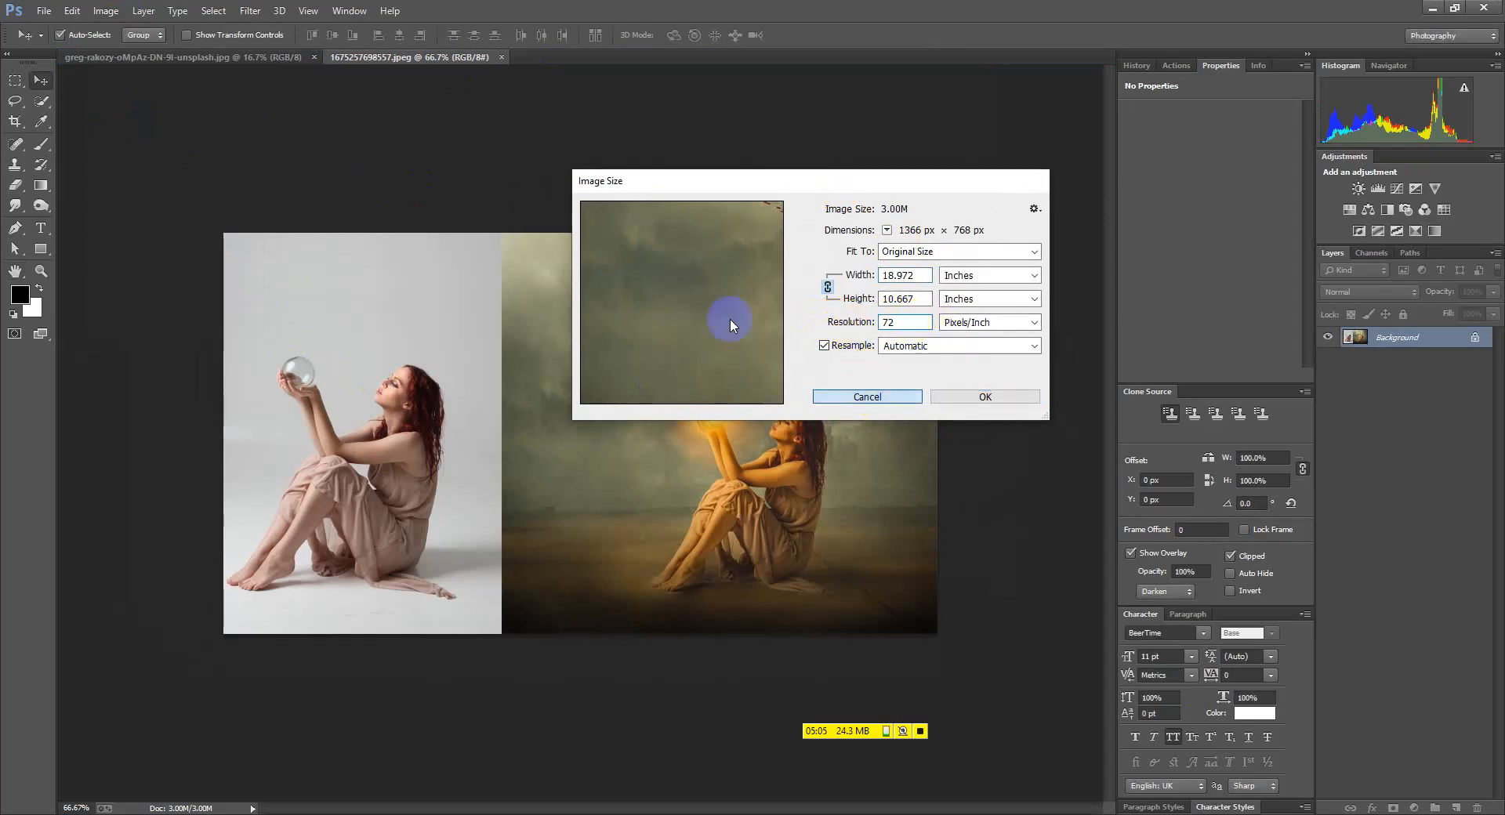
pyautogui.click(157, 56)
# Resample the starry-sky photo to 300 ppi in Image Size, enlarging it to 23400 × 15600 px
pyautogui.click(105, 13)
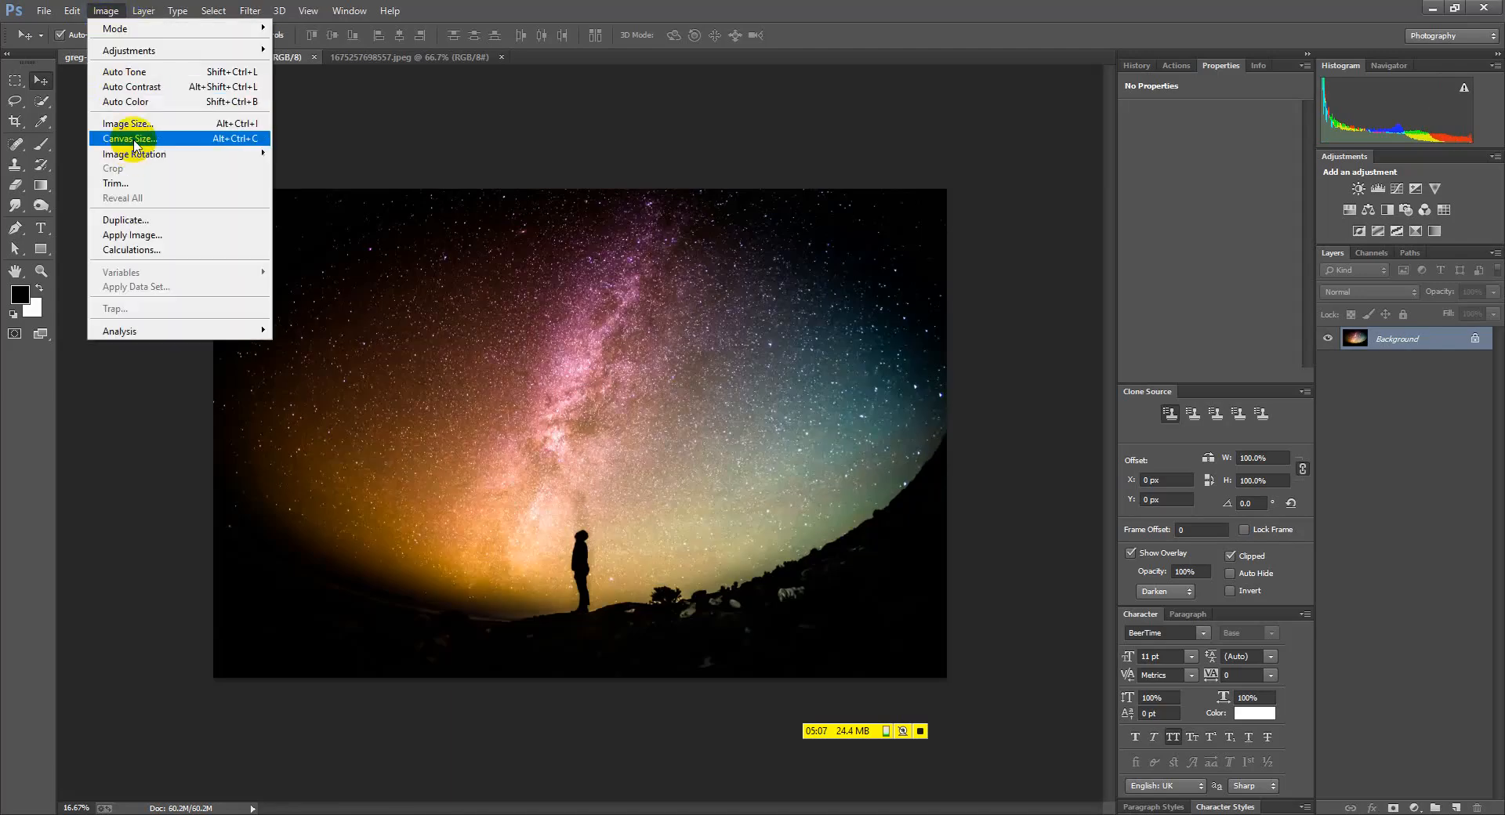
pyautogui.click(137, 131)
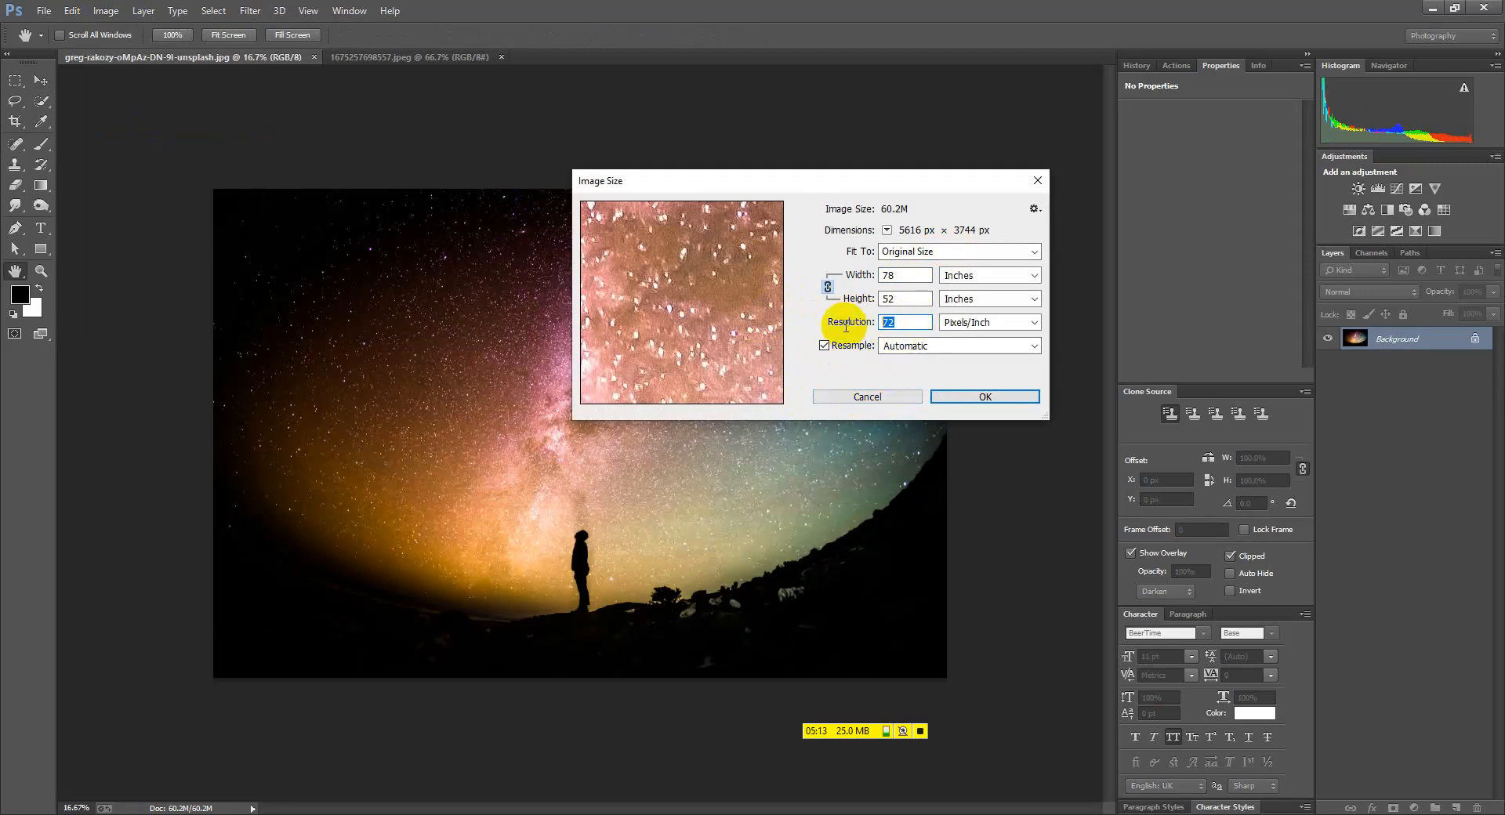
pyautogui.write('300')
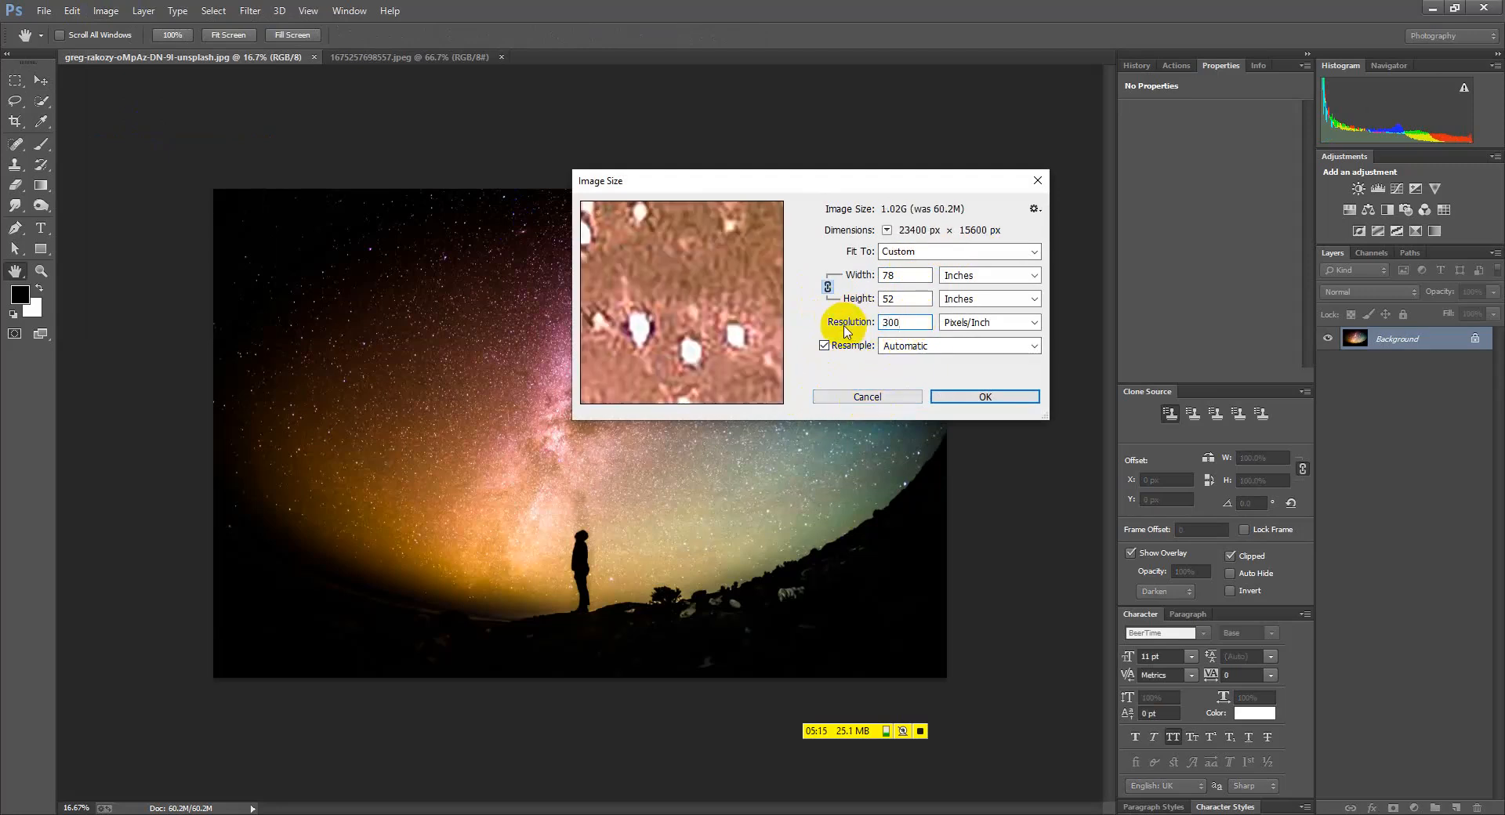
pyautogui.press('Return')
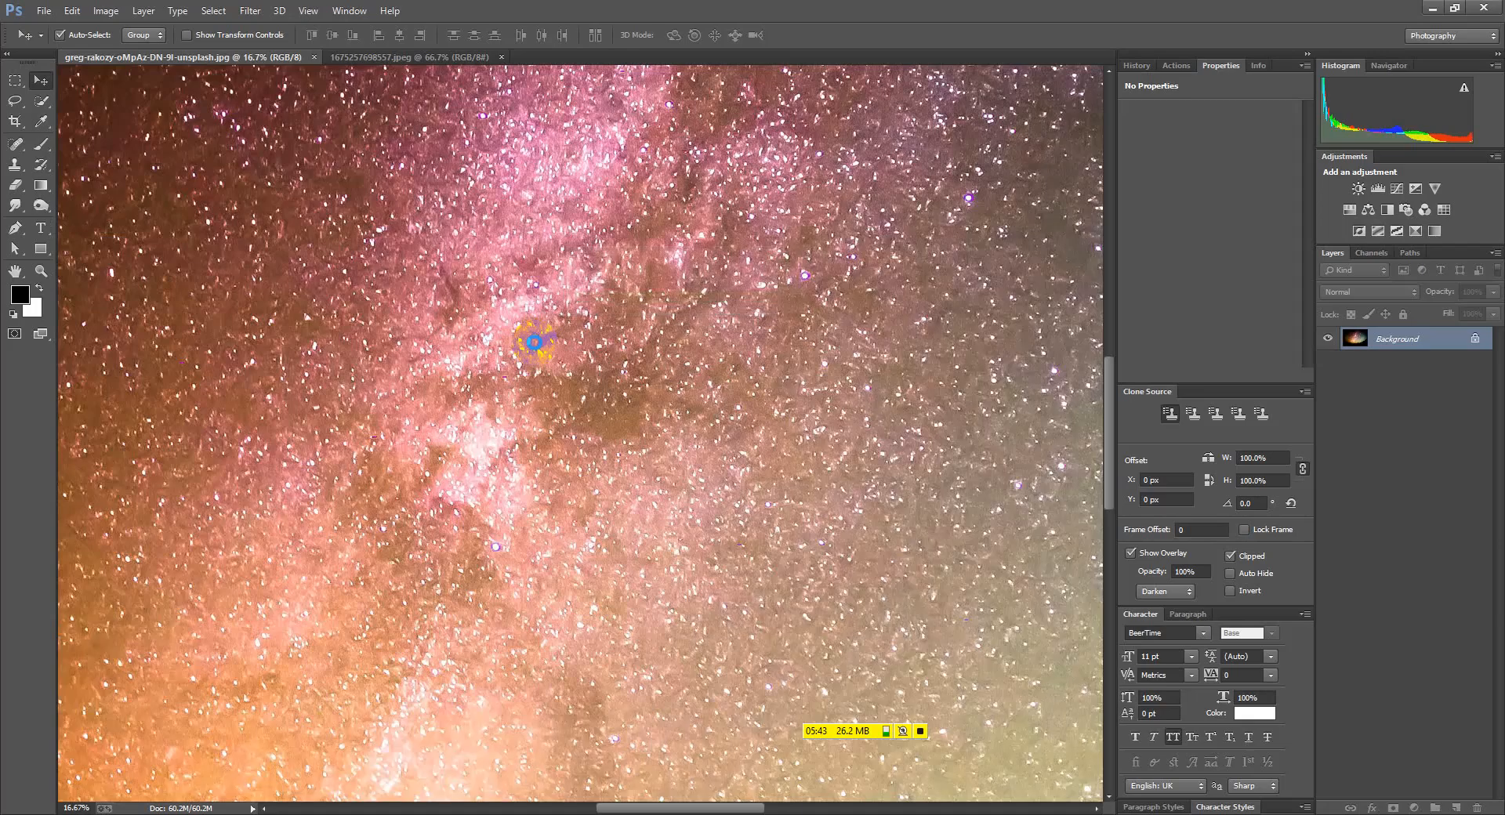
pyautogui.scroll(-5, 570, 395)
pyautogui.scroll(6, 576, 404)
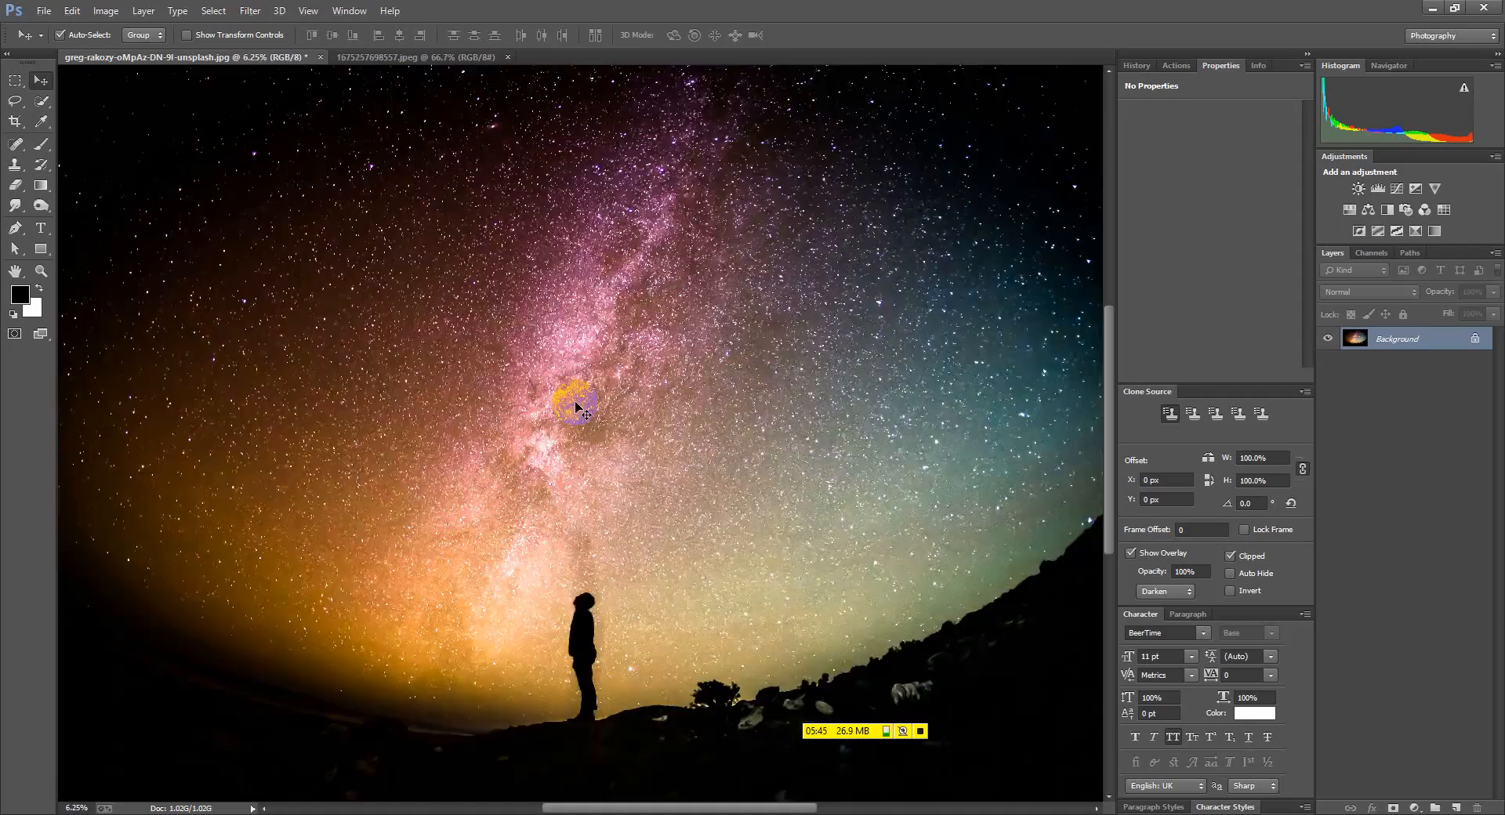
pyautogui.scroll(-5, 576, 405)
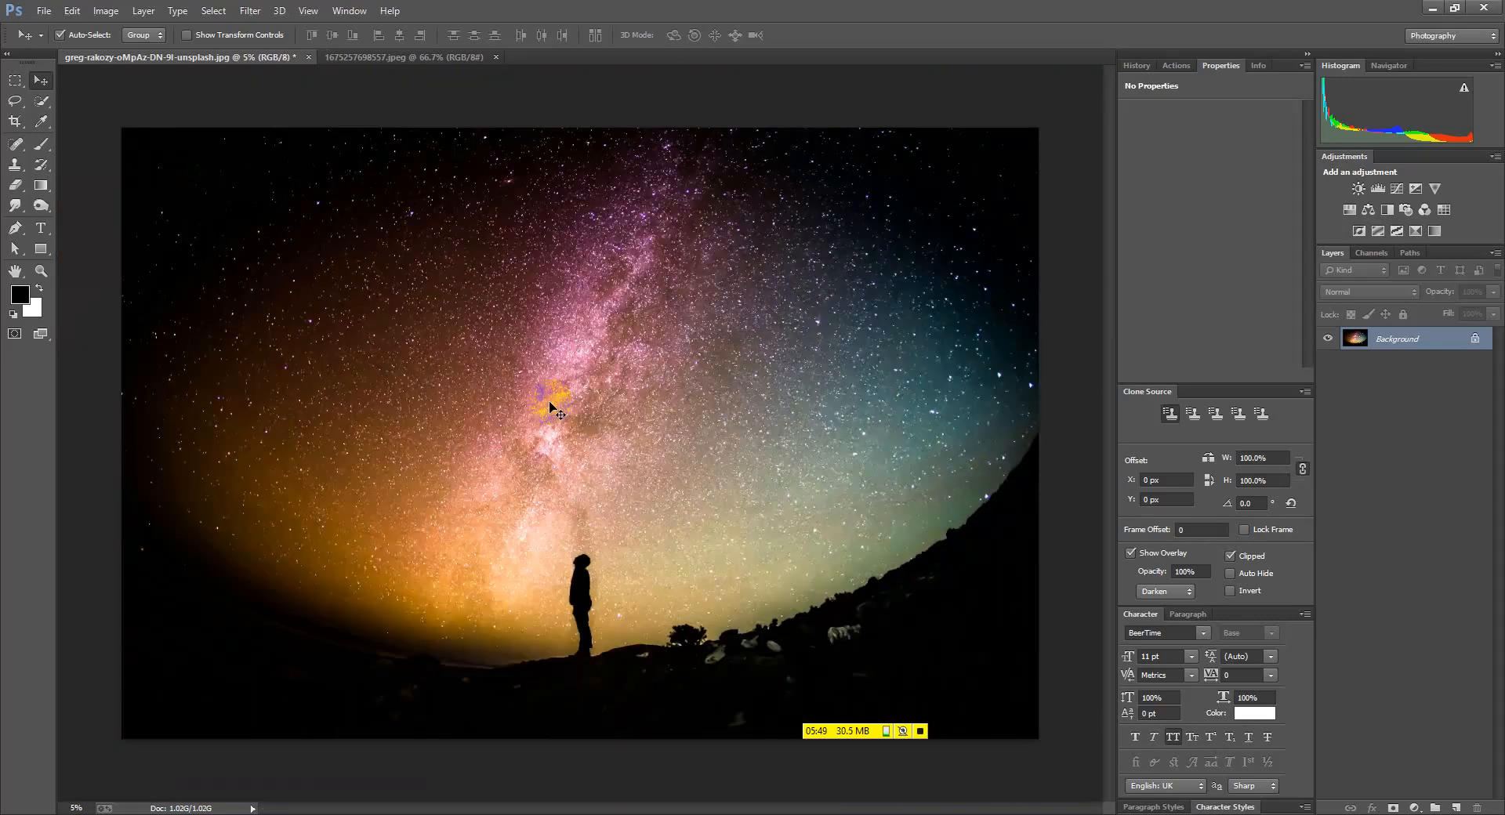
pyautogui.click(106, 10)
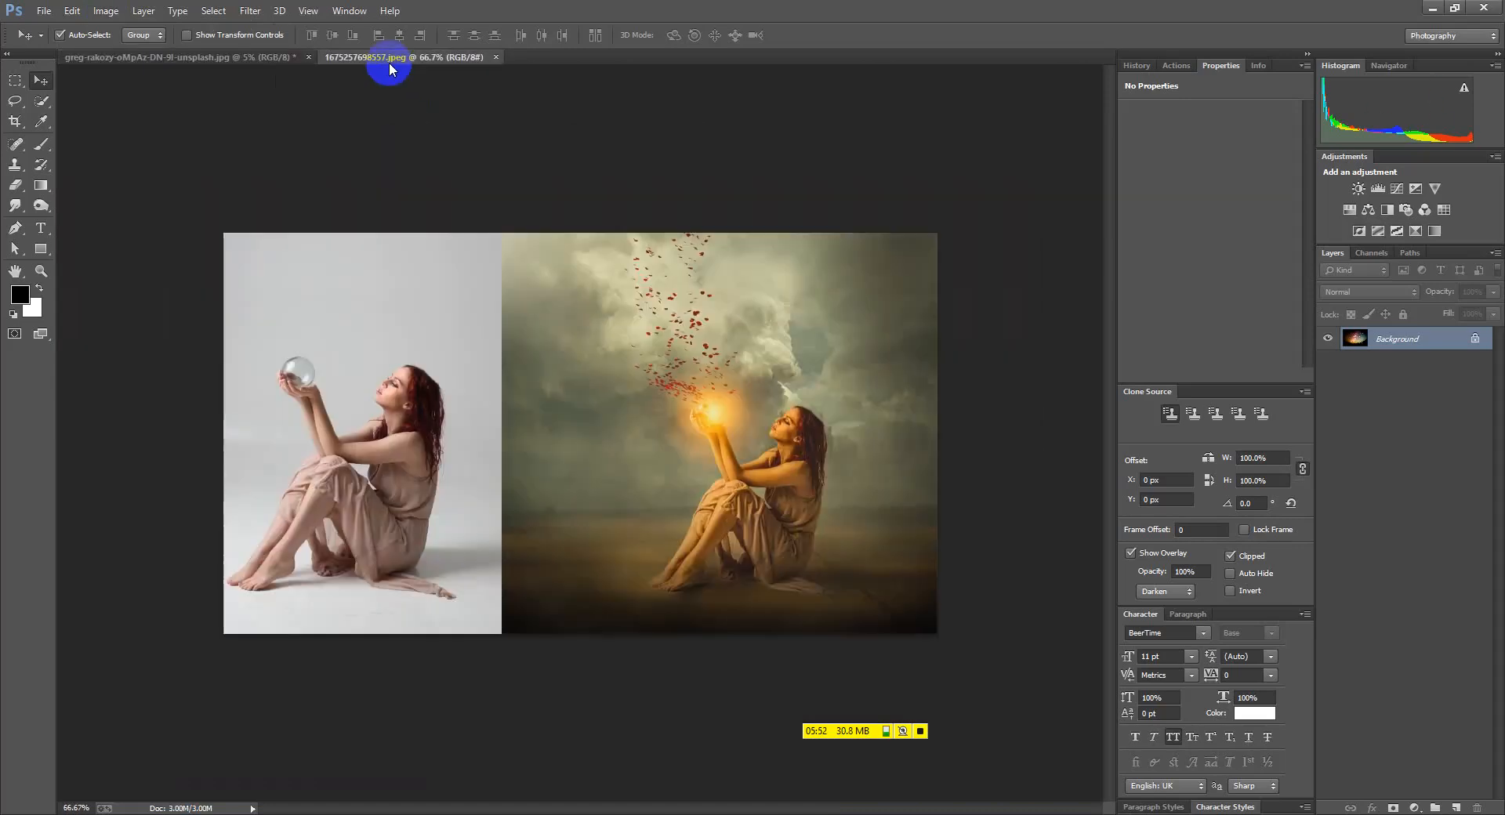
# From the woman composite tab, start a new A4 300 ppi RGB document and review its colour modes
pyautogui.click(390, 60)
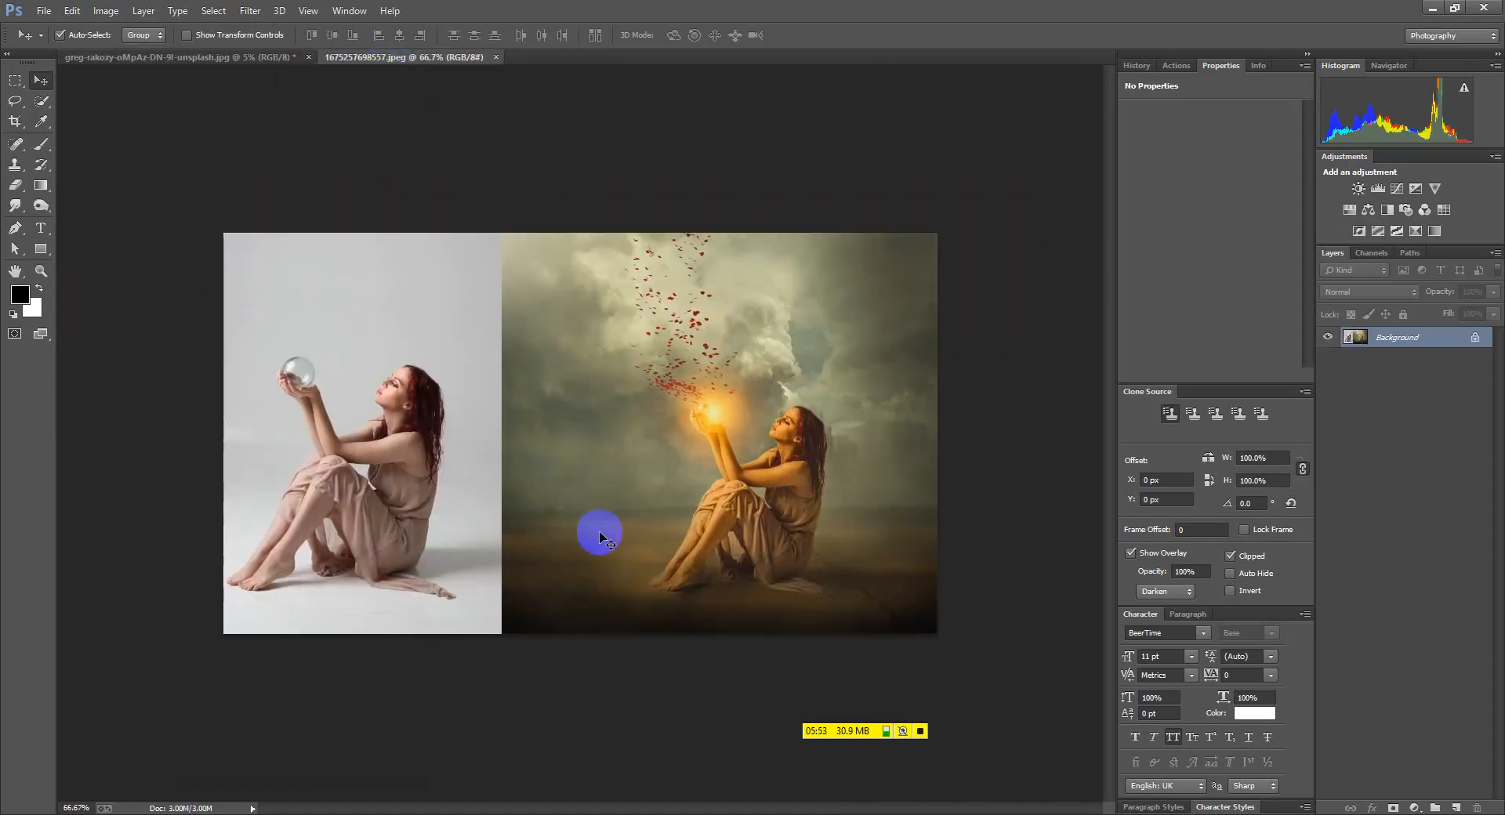
pyautogui.click(44, 11)
pyautogui.click(61, 43)
pyautogui.click(1488, 10)
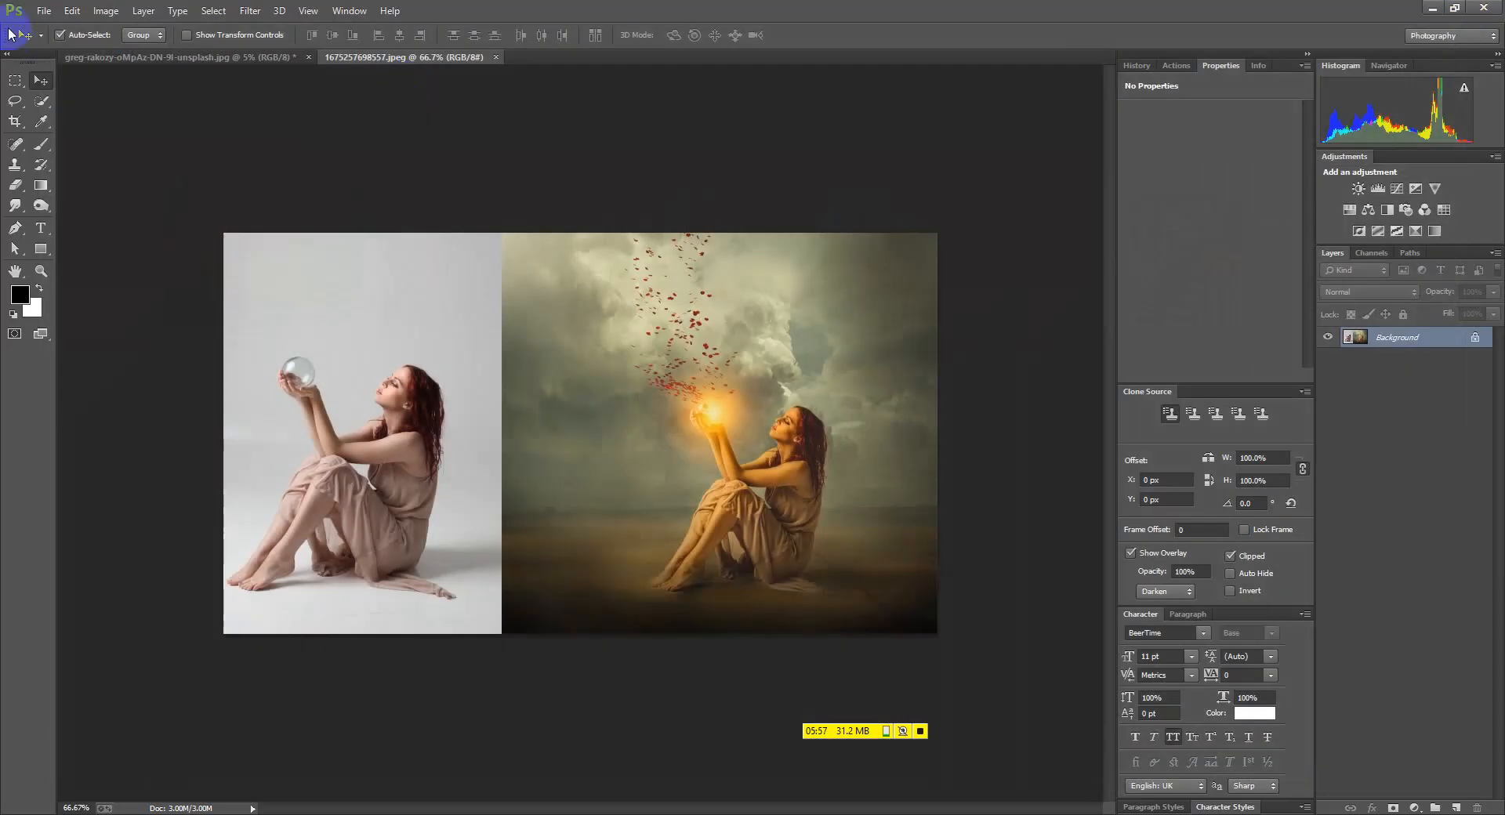
pyautogui.click(36, 9)
pyautogui.click(49, 25)
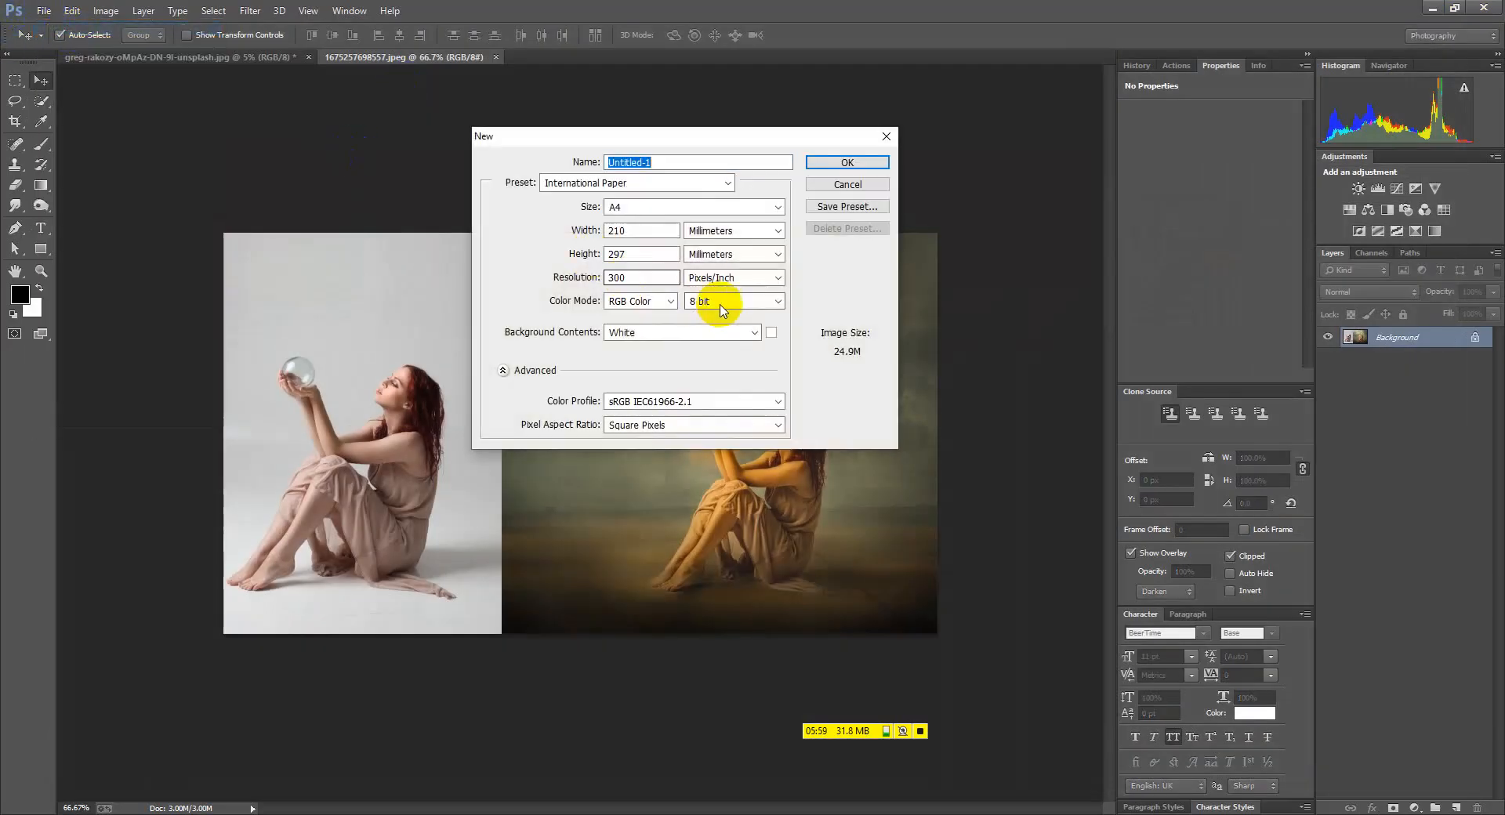
pyautogui.doubleClick(646, 275)
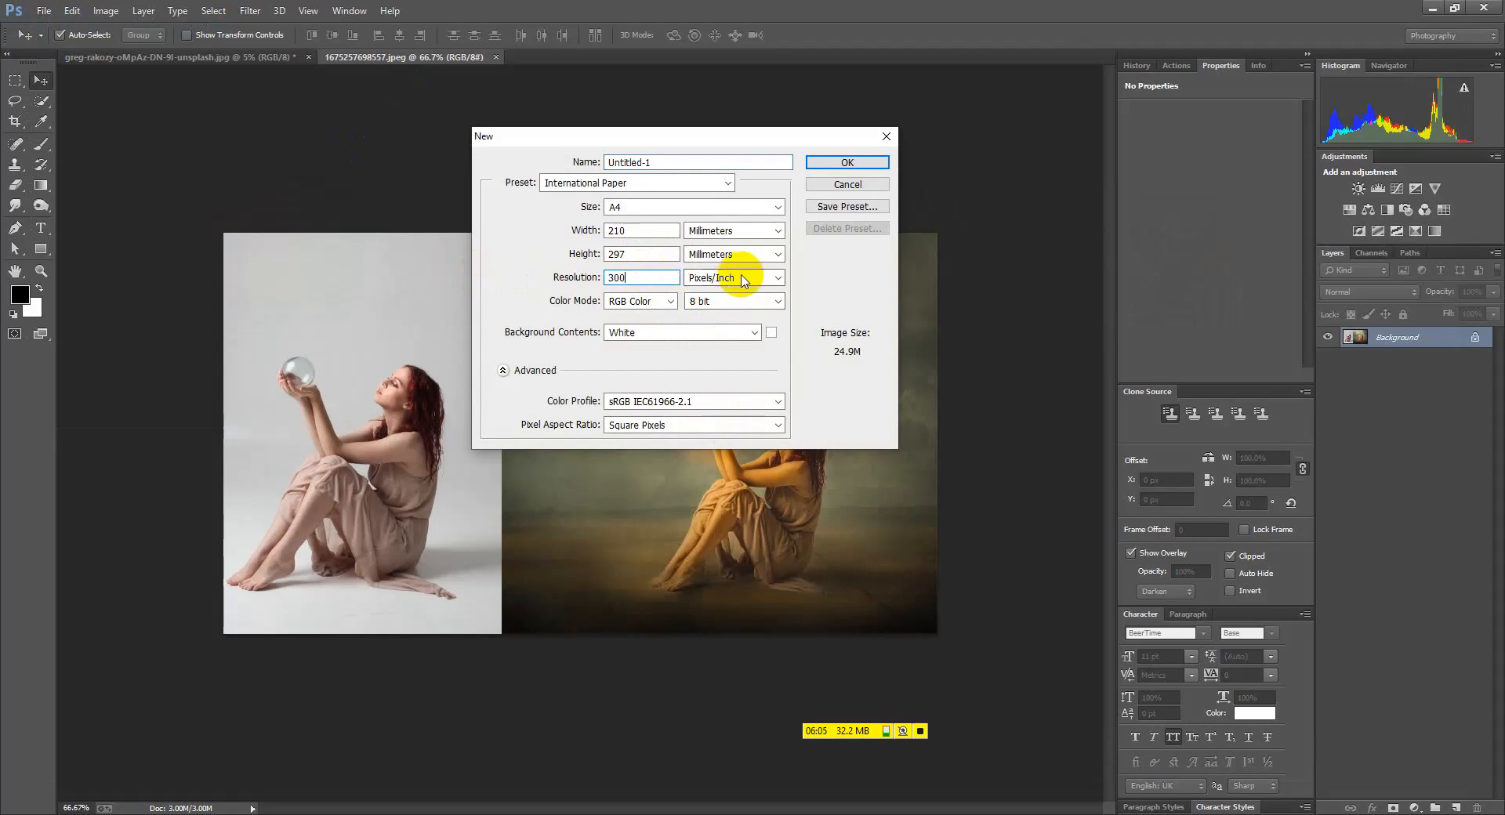
pyautogui.click(640, 303)
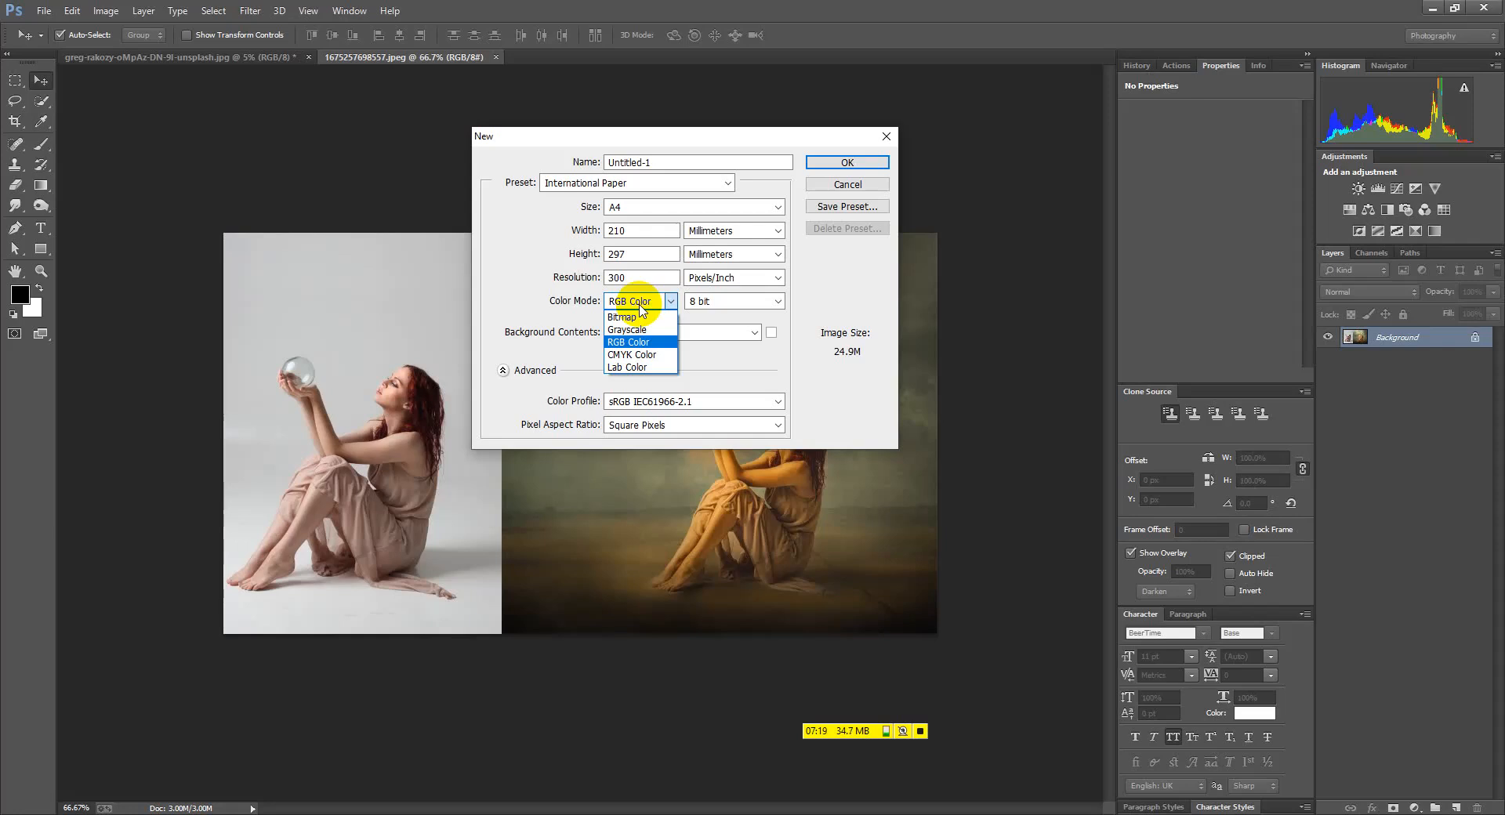
pyautogui.click(733, 351)
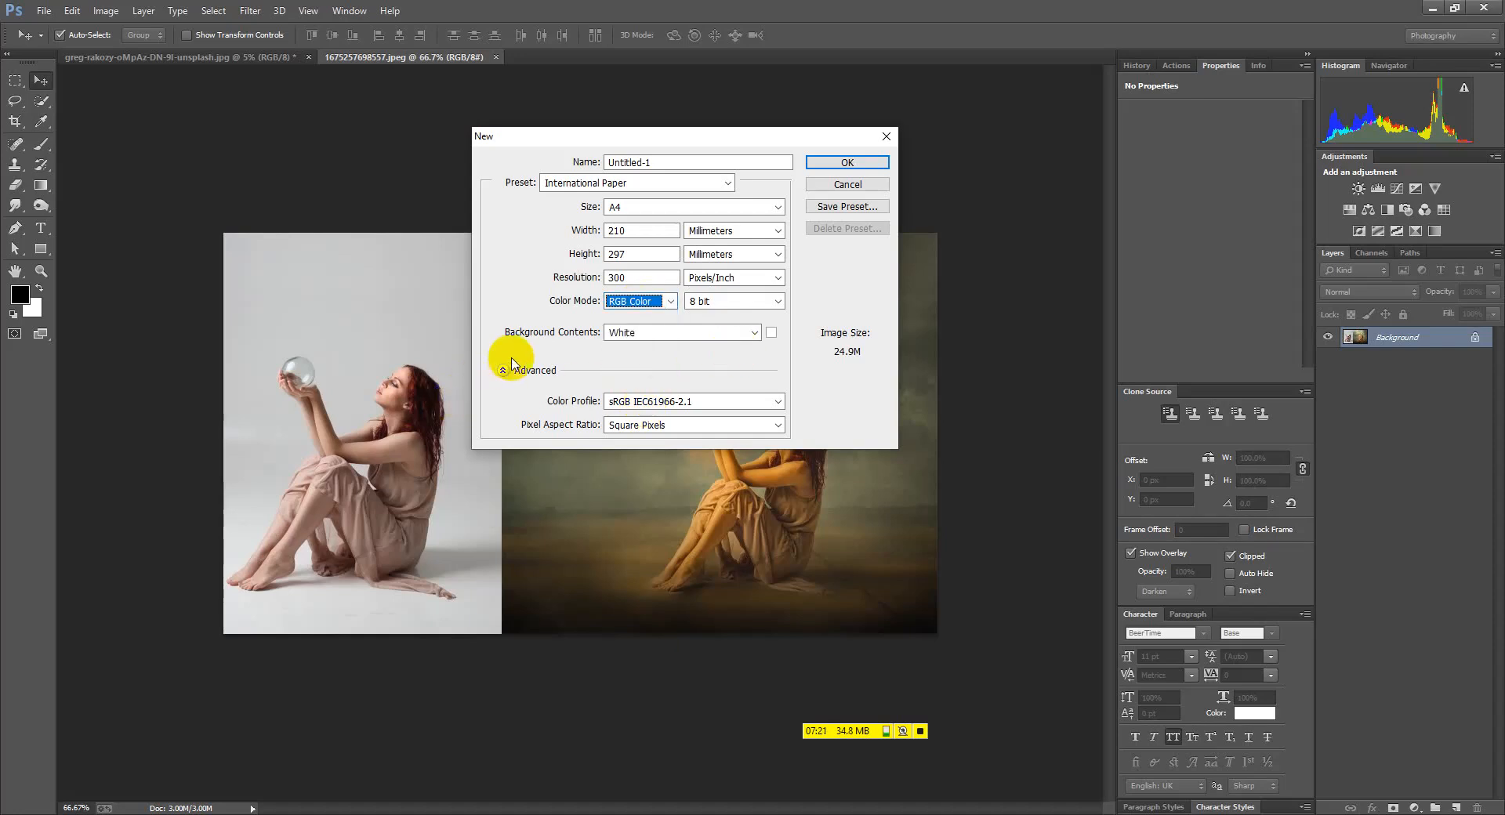
pyautogui.click(663, 401)
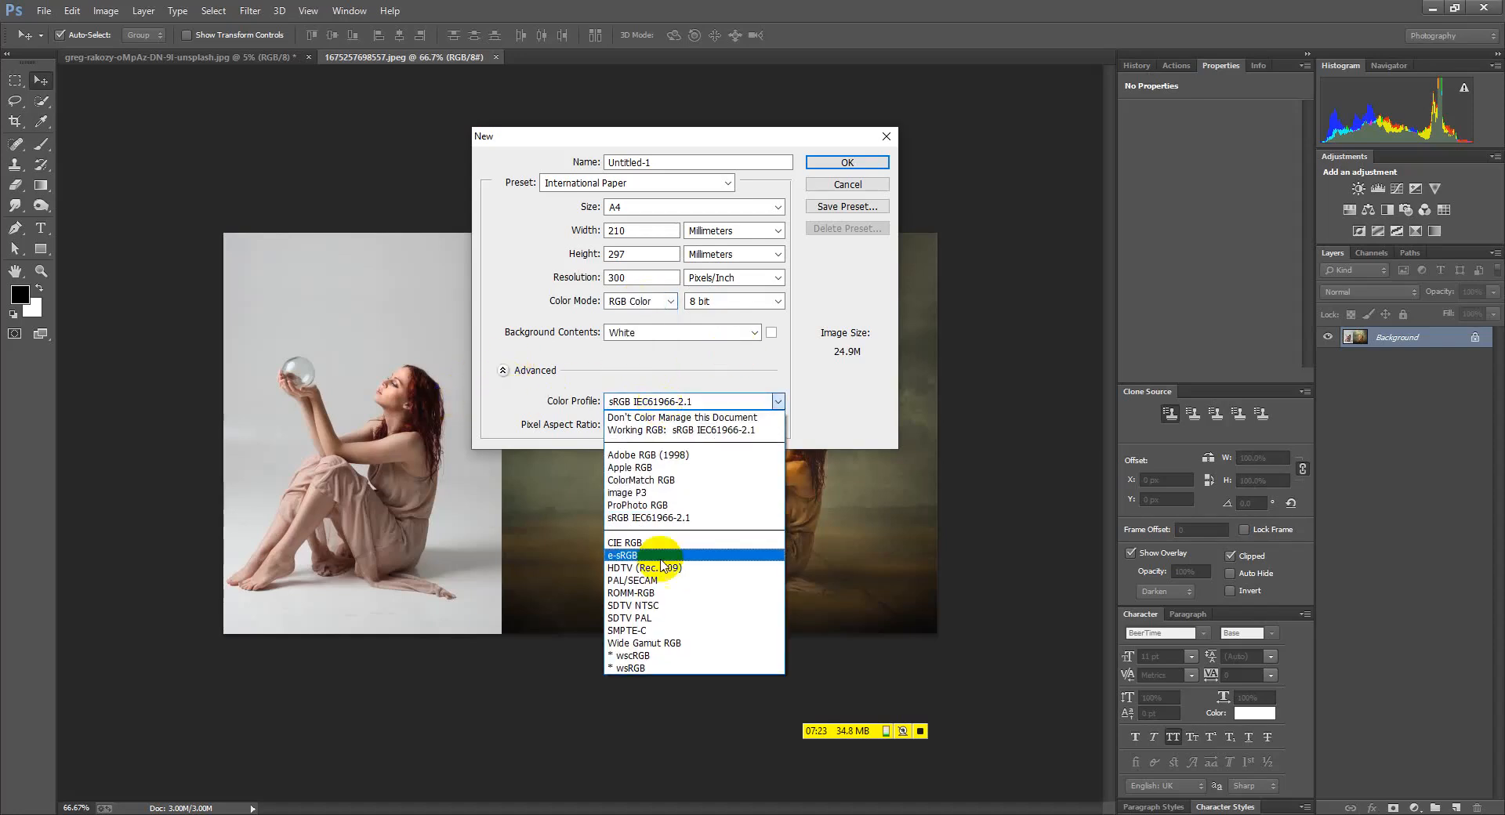
pyautogui.click(511, 413)
pyautogui.click(503, 371)
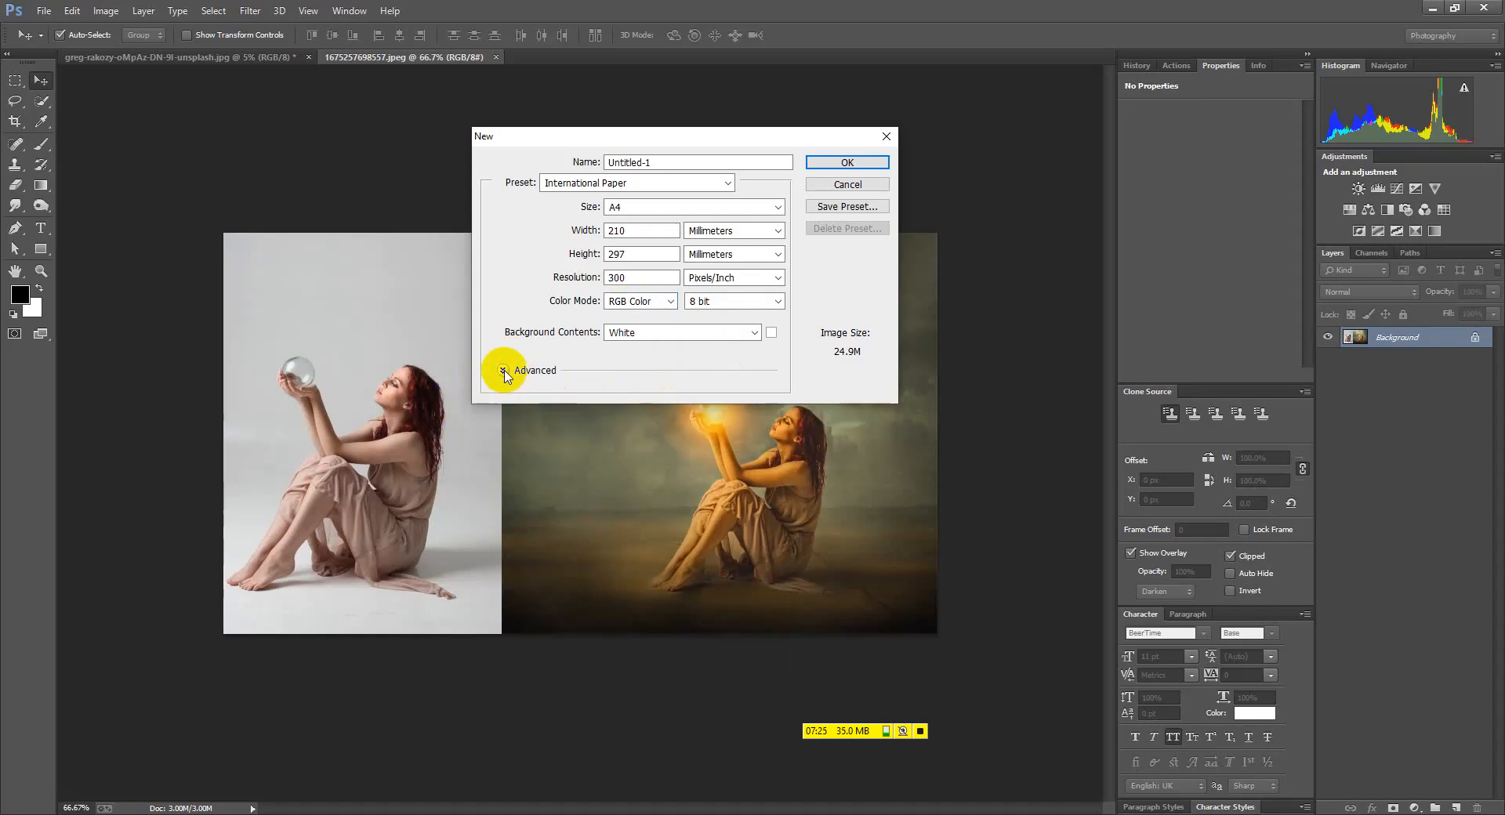
pyautogui.click(651, 336)
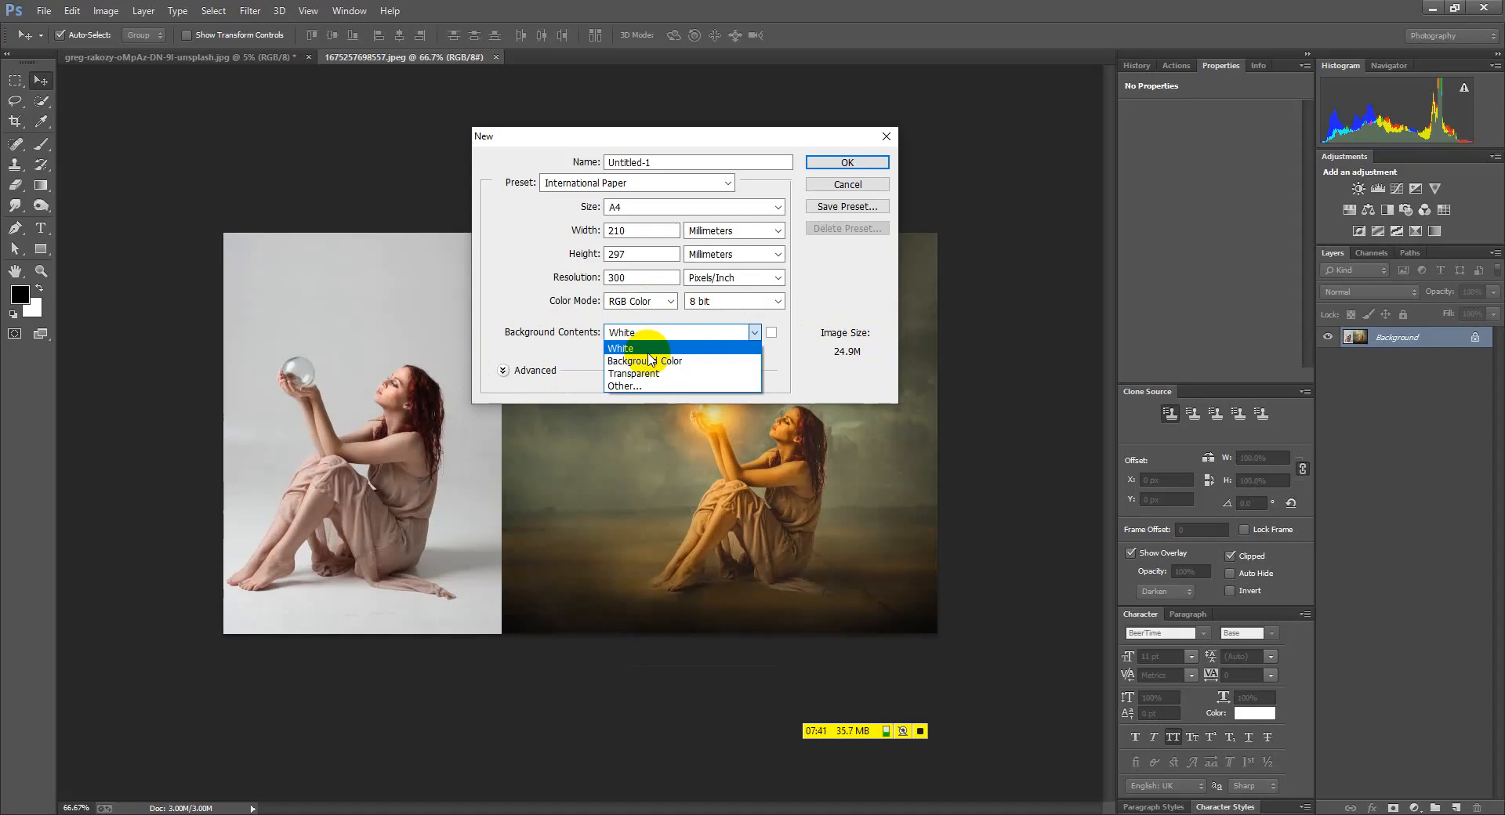
pyautogui.click(649, 352)
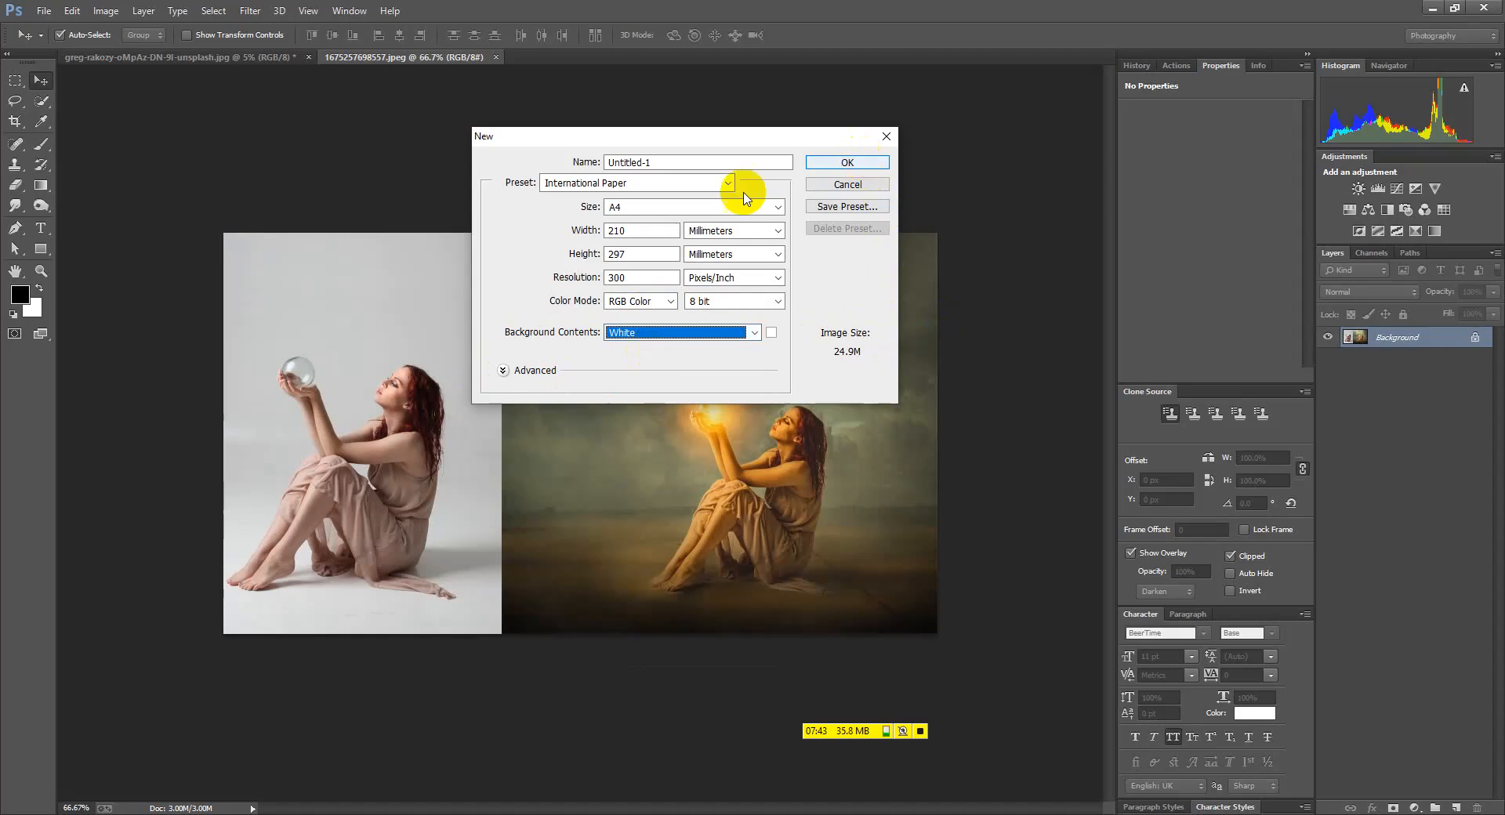
# Create a new document from Default Photoshop Size at 1200 × 800 pixels, resolution typed as 30
pyautogui.click(608, 185)
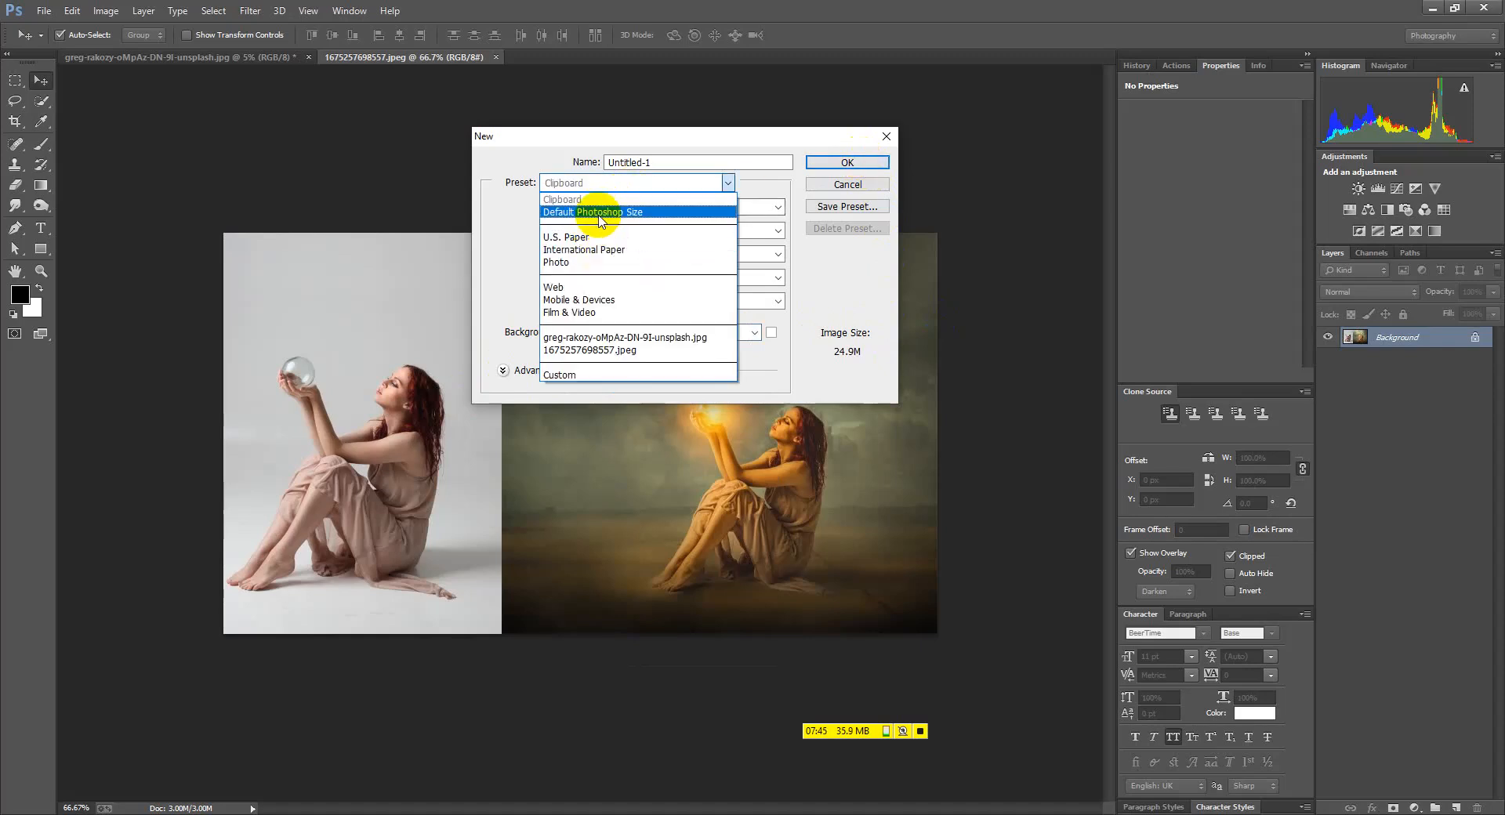
pyautogui.click(600, 213)
pyautogui.click(733, 230)
pyautogui.click(698, 246)
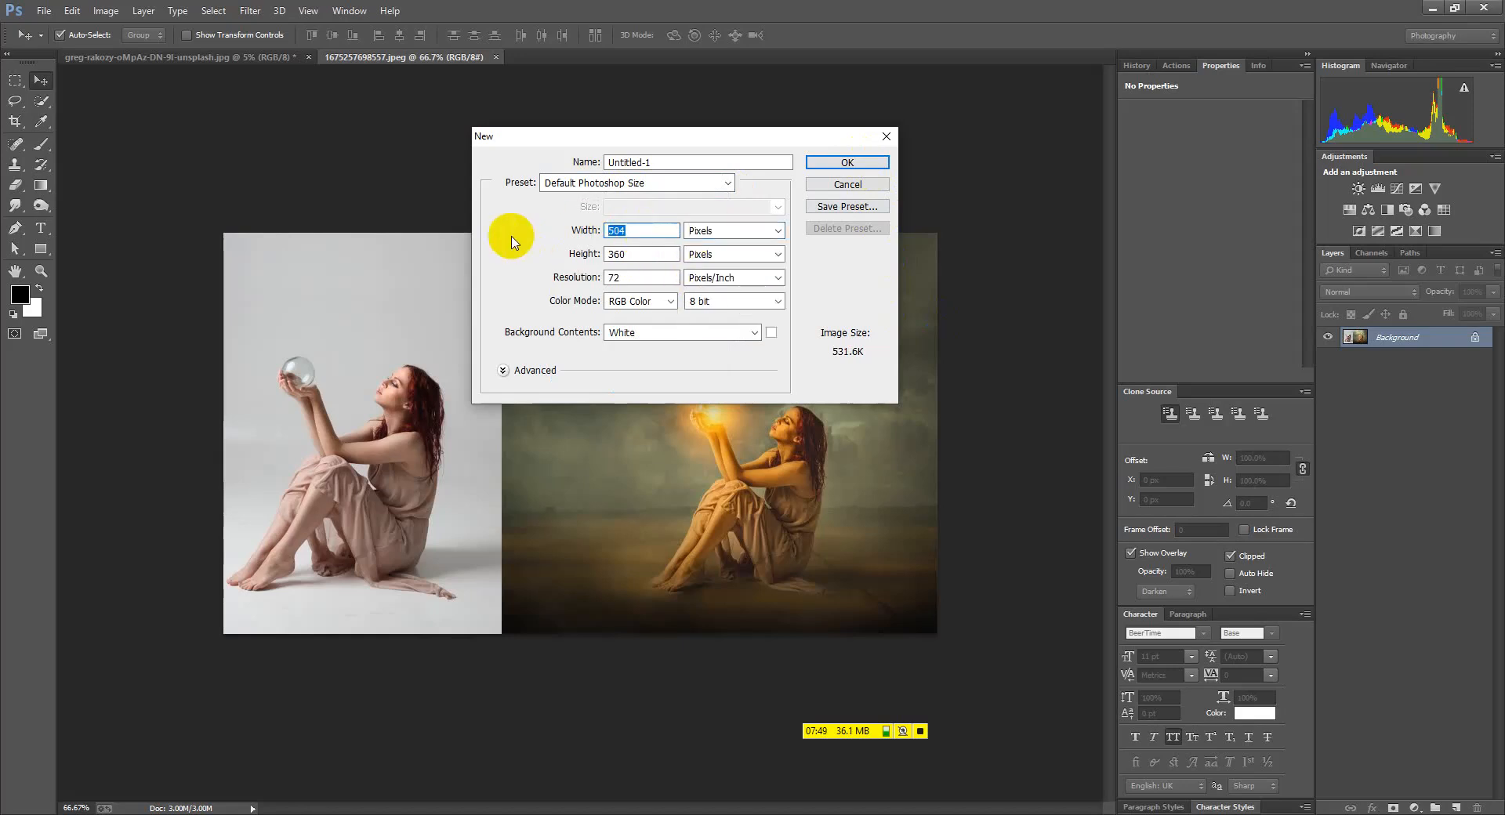
pyautogui.write('1200')
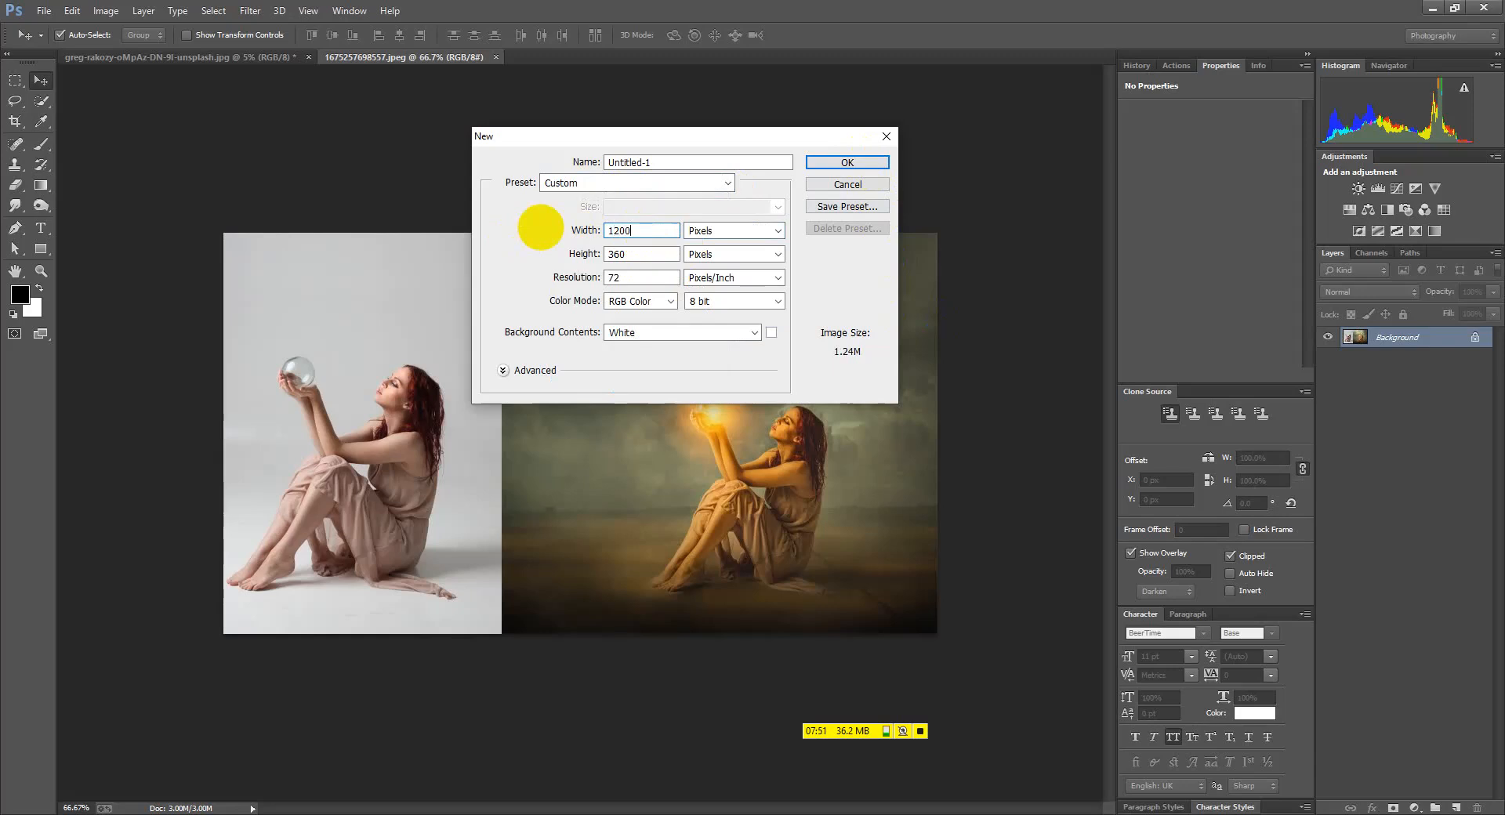
pyautogui.doubleClick(639, 255)
pyautogui.write('800')
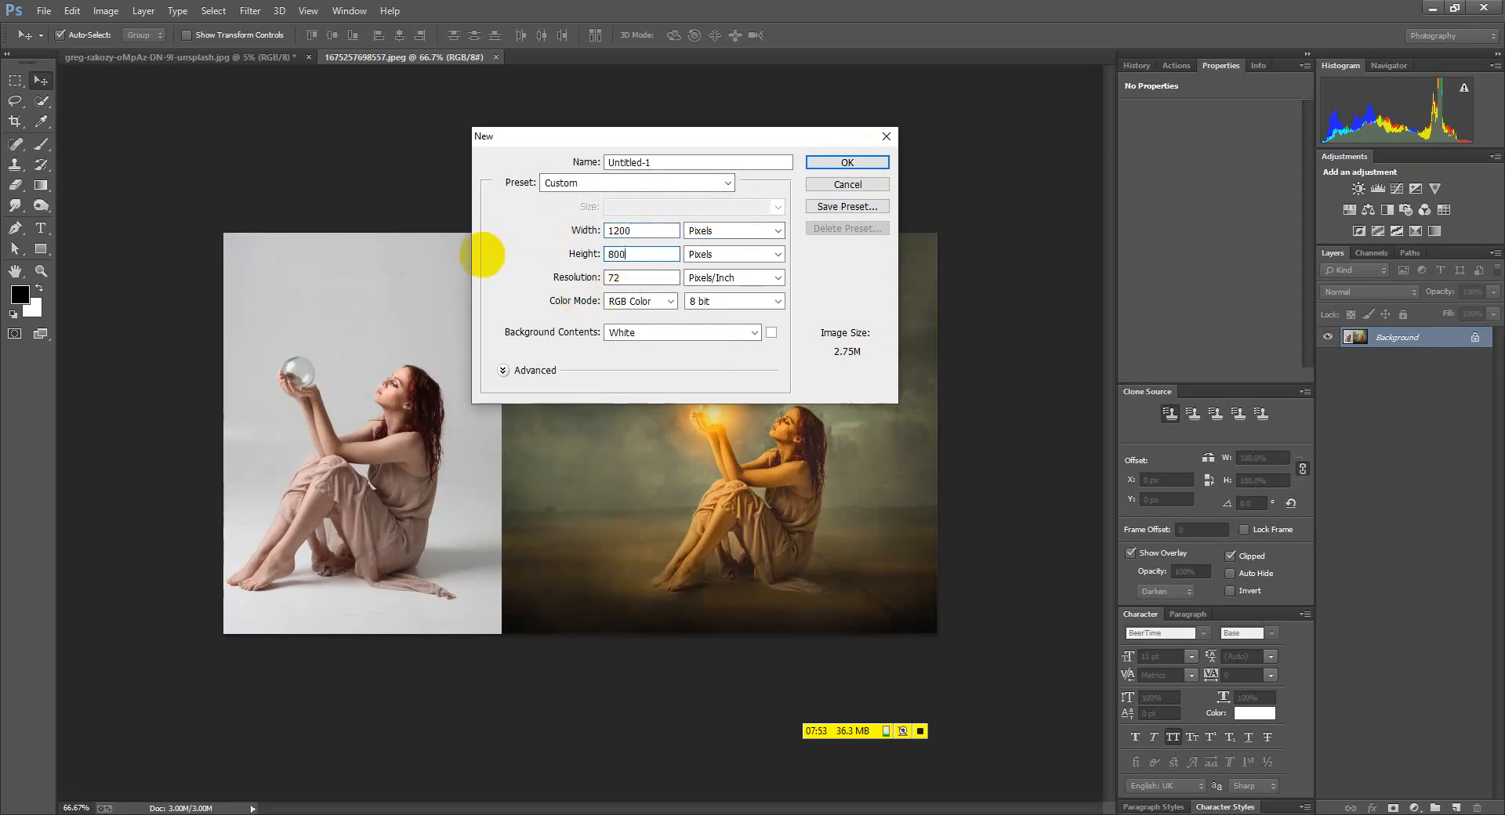
pyautogui.doubleClick(619, 278)
pyautogui.write('300')
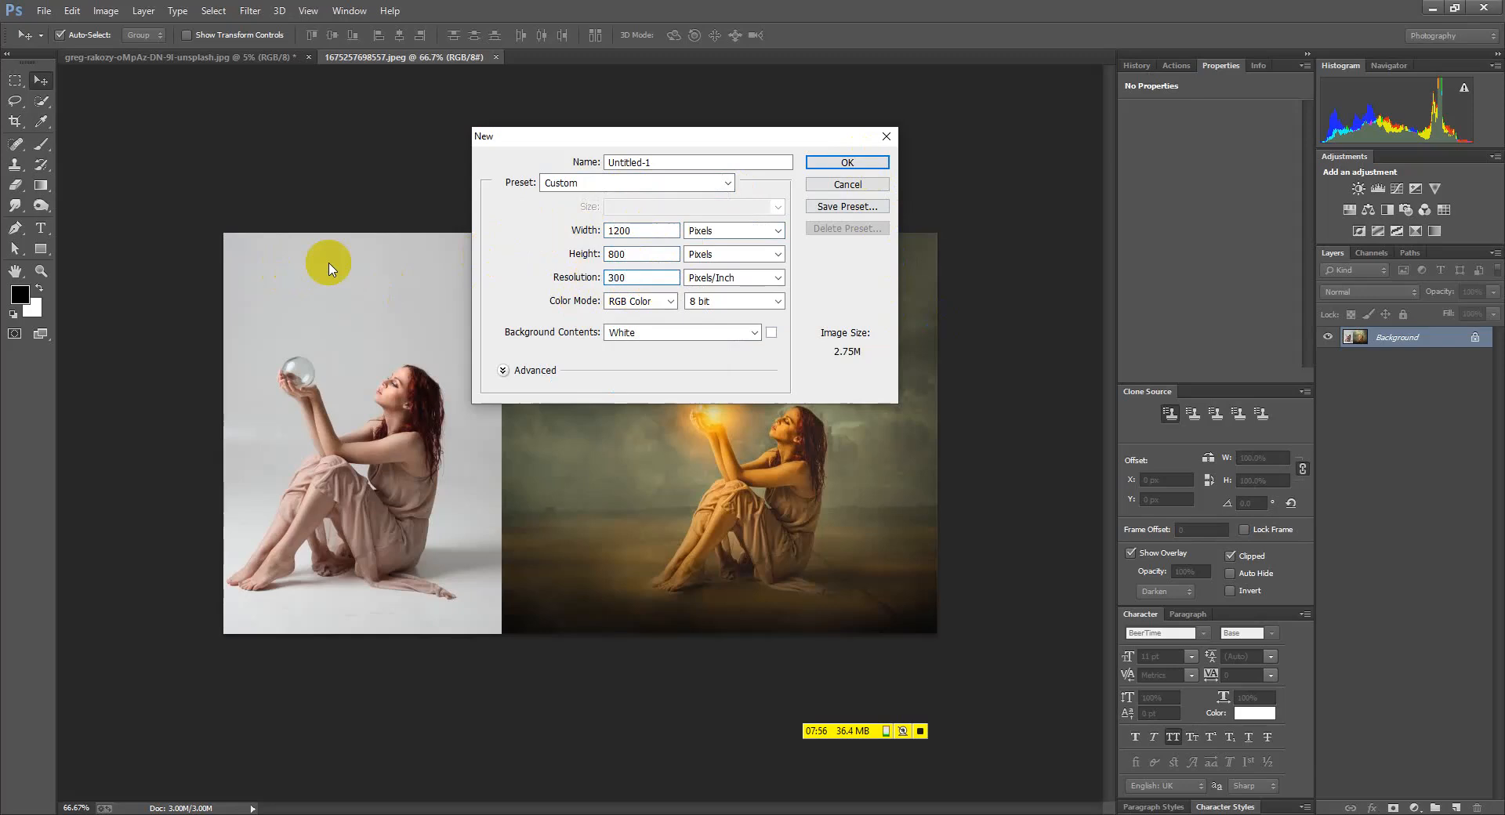
pyautogui.press('Return')
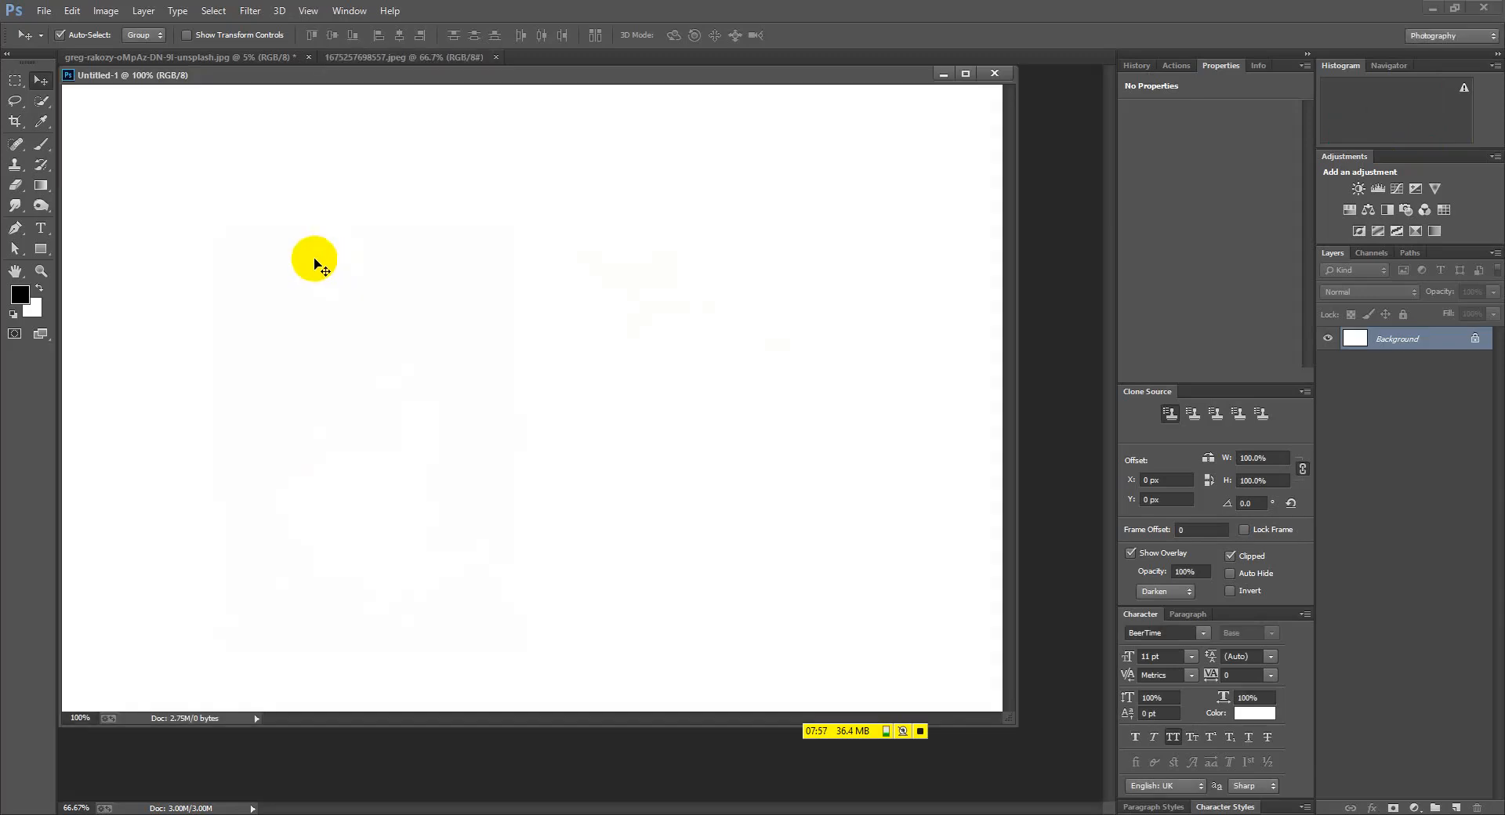
# Dock Untitled-1, create a new 1200 × 800 px transparent document, and dock Untitled-2 beside it
pyautogui.moveTo(407, 76); pyautogui.dragTo(510, 54)
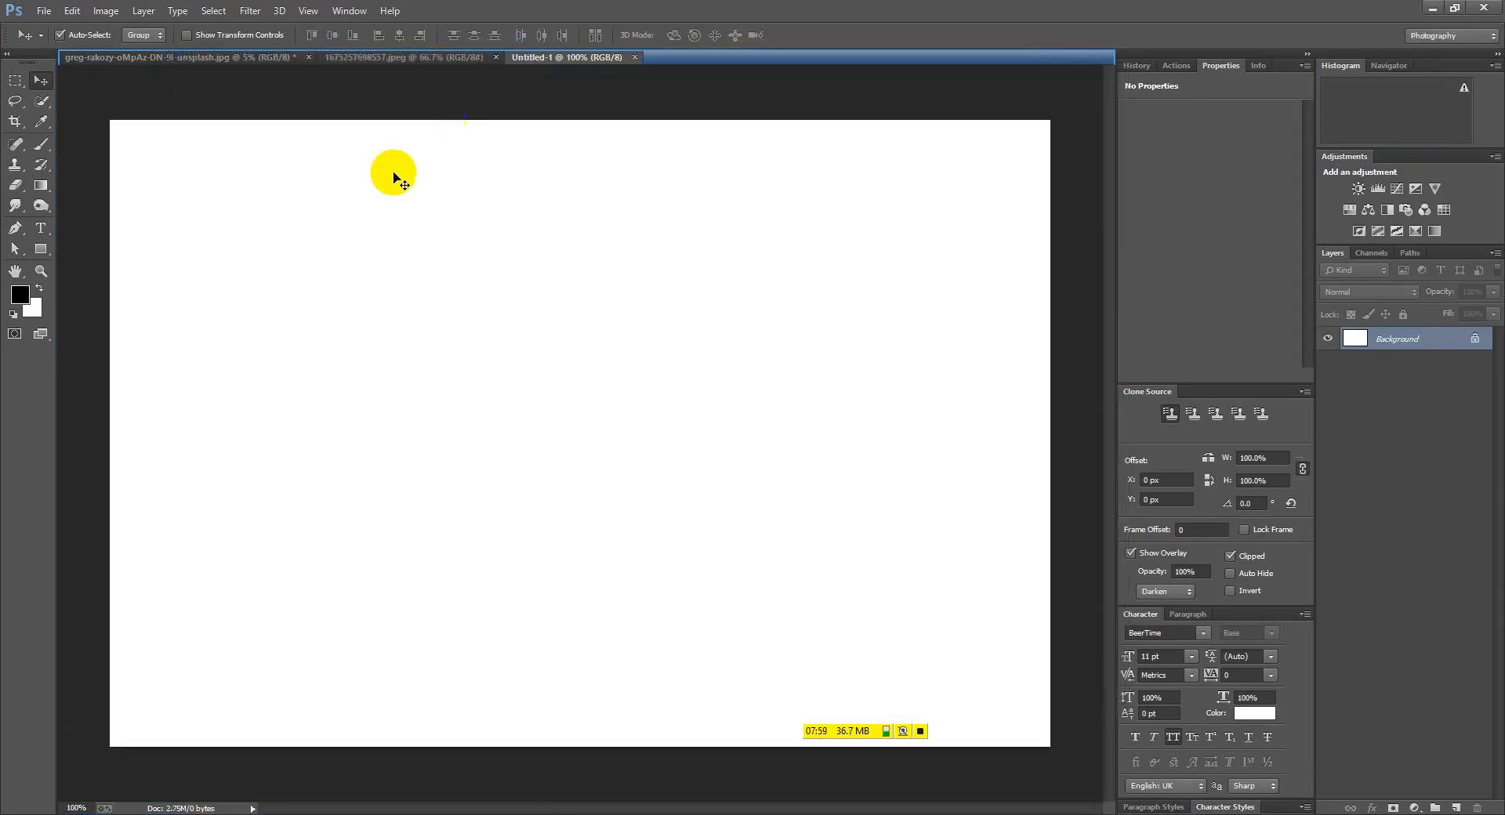
pyautogui.click(39, 11)
pyautogui.click(60, 28)
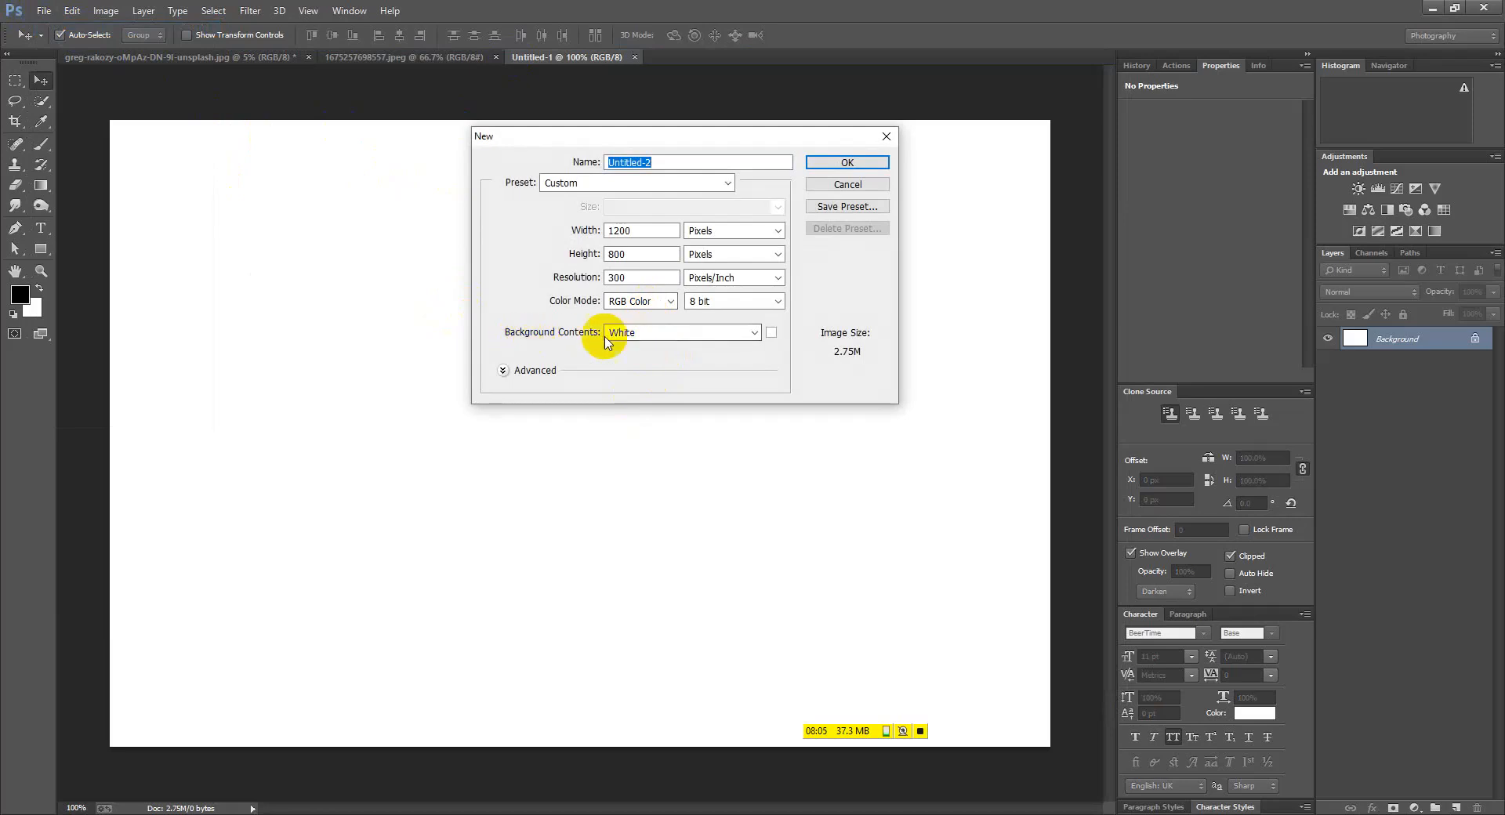
pyautogui.click(623, 334)
pyautogui.click(635, 373)
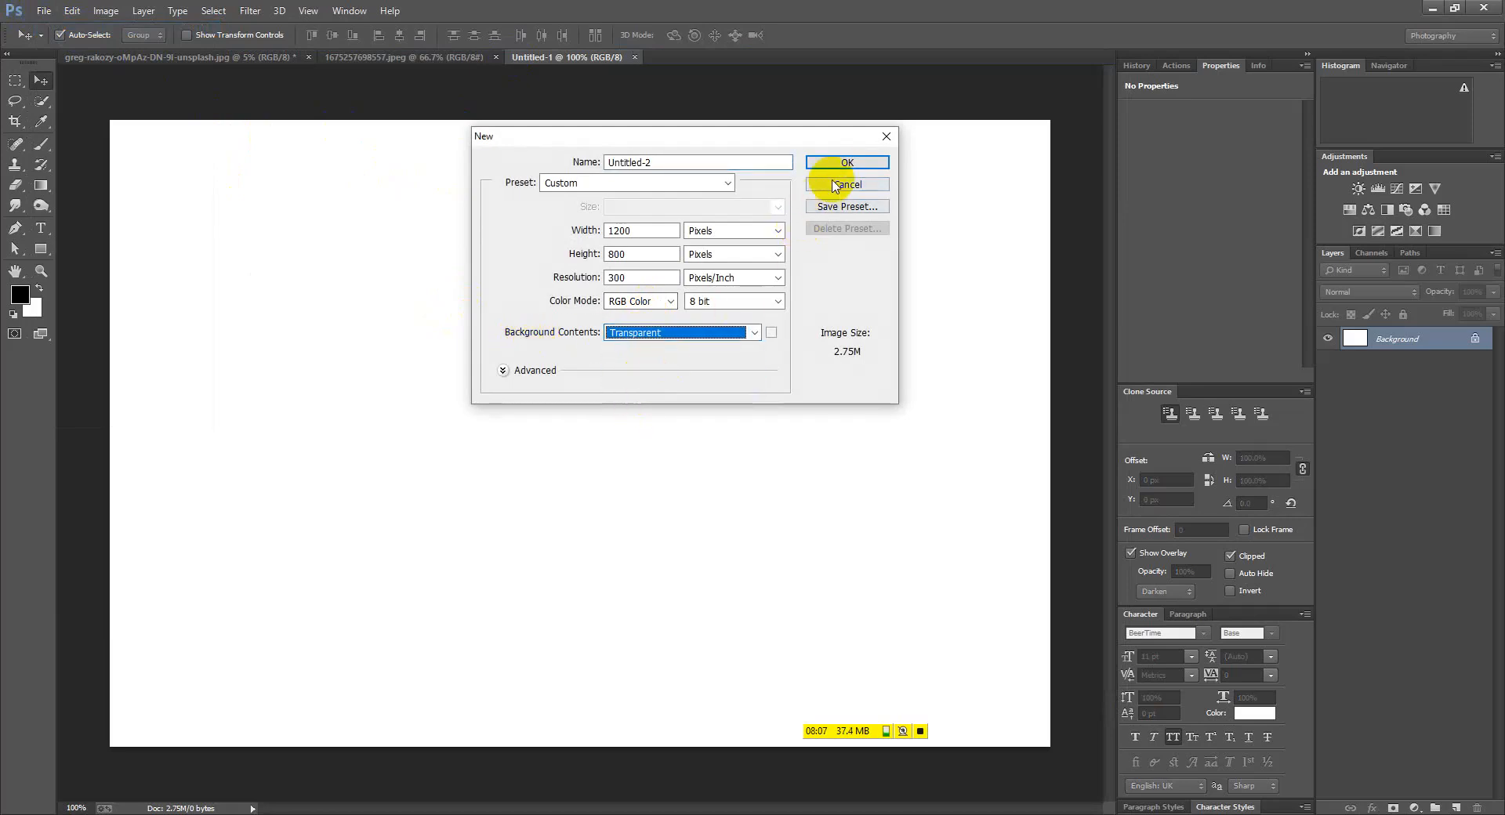
pyautogui.click(810, 165)
pyautogui.moveTo(555, 72); pyautogui.dragTo(738, 71)
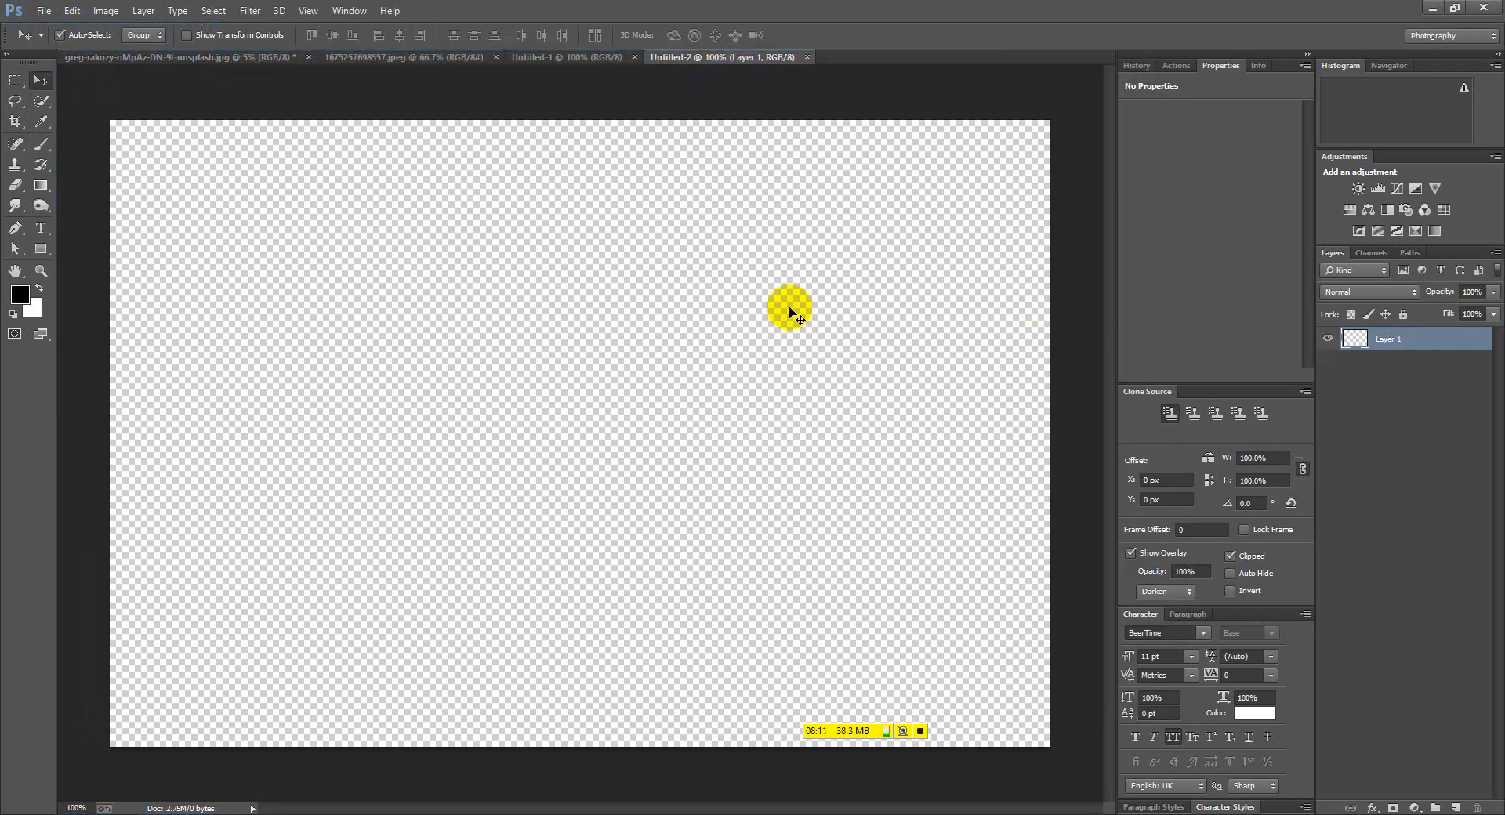
# Close the woman composite image
pyautogui.click(563, 58)
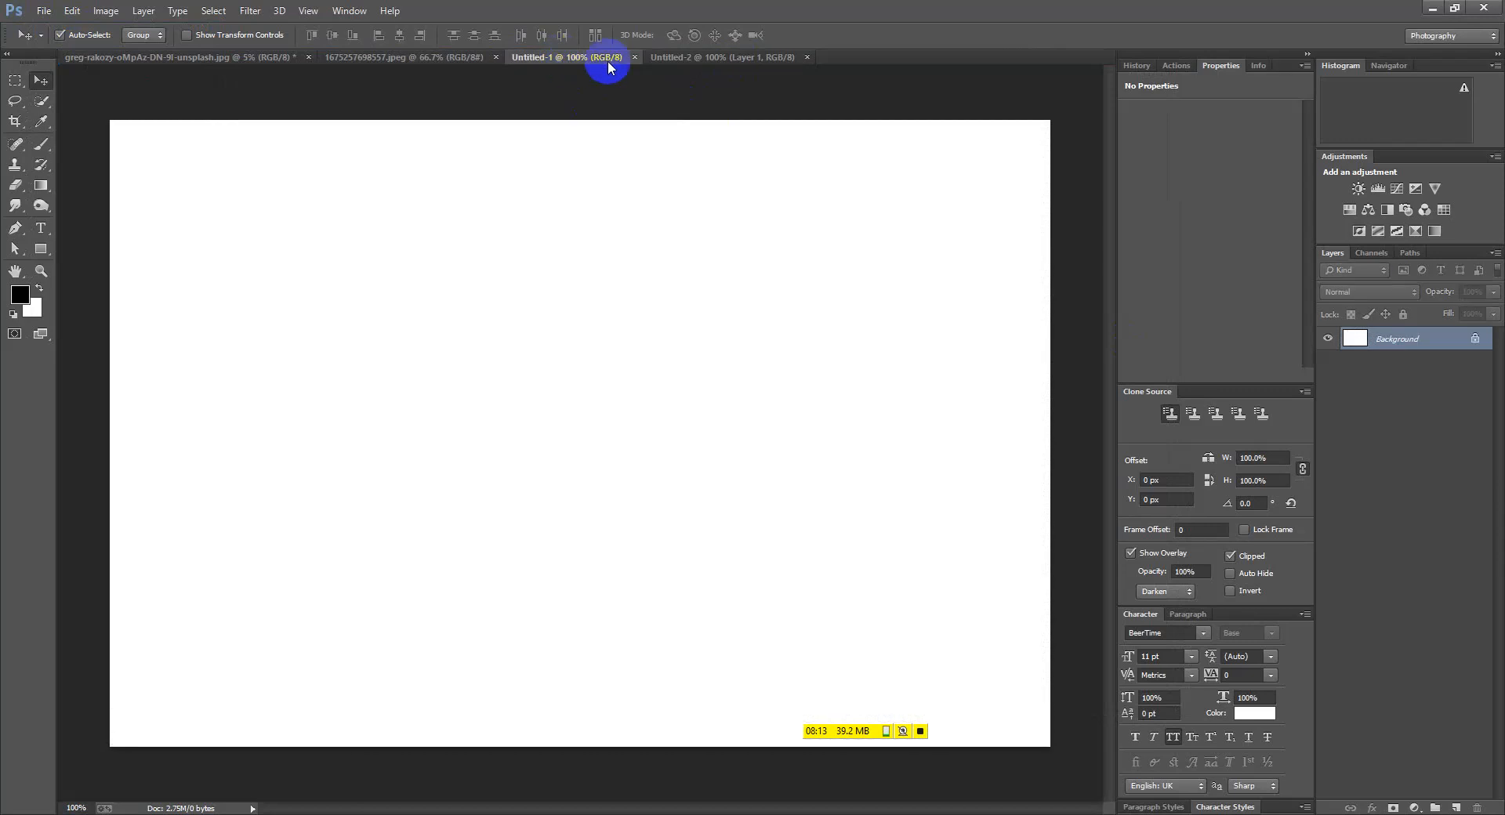
pyautogui.click(707, 58)
pyautogui.click(472, 60)
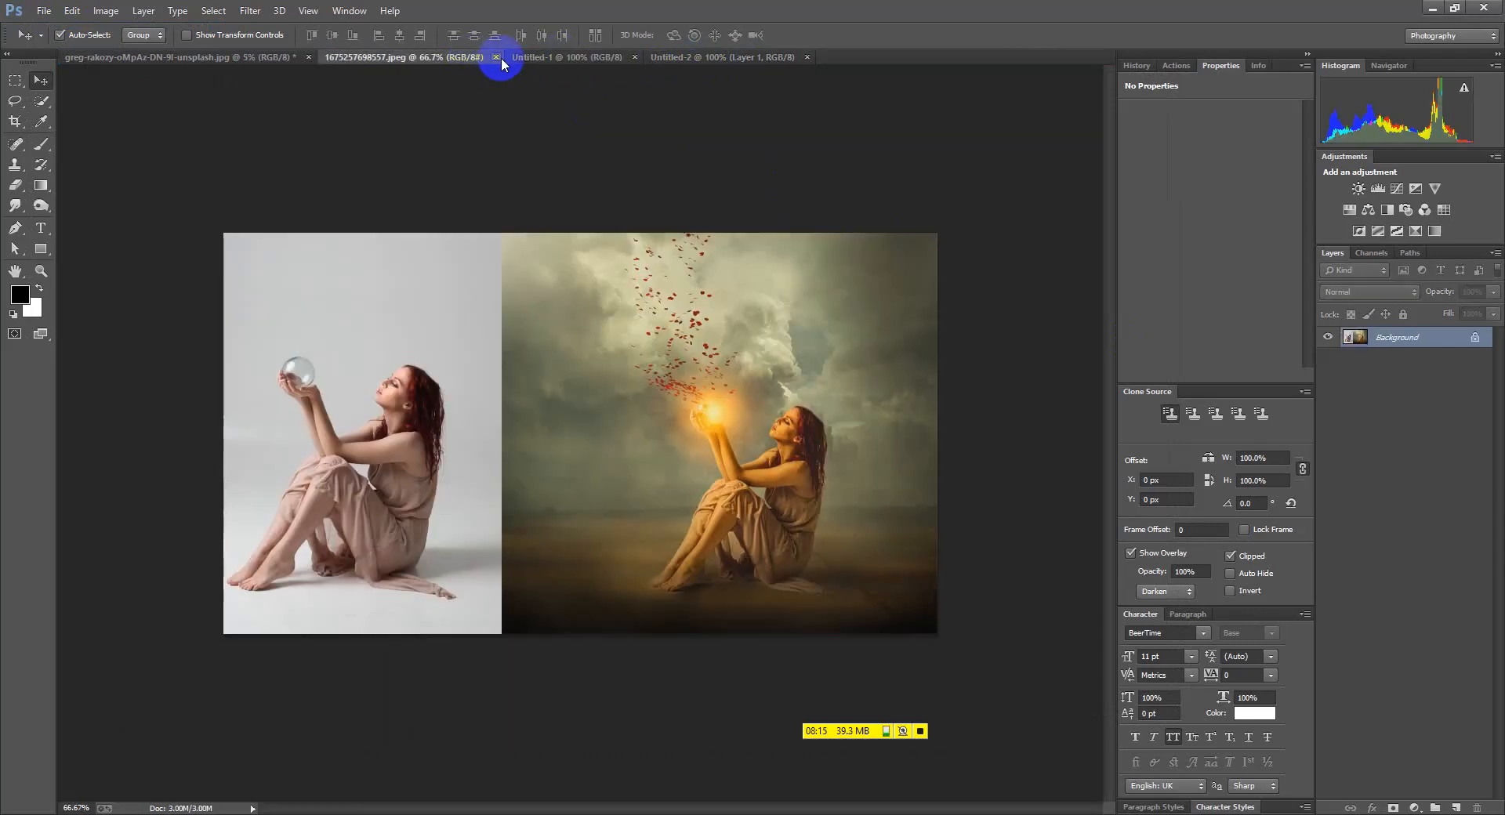
# Close the starry-sky photo without saving its changes
pyautogui.click(499, 58)
pyautogui.click(287, 55)
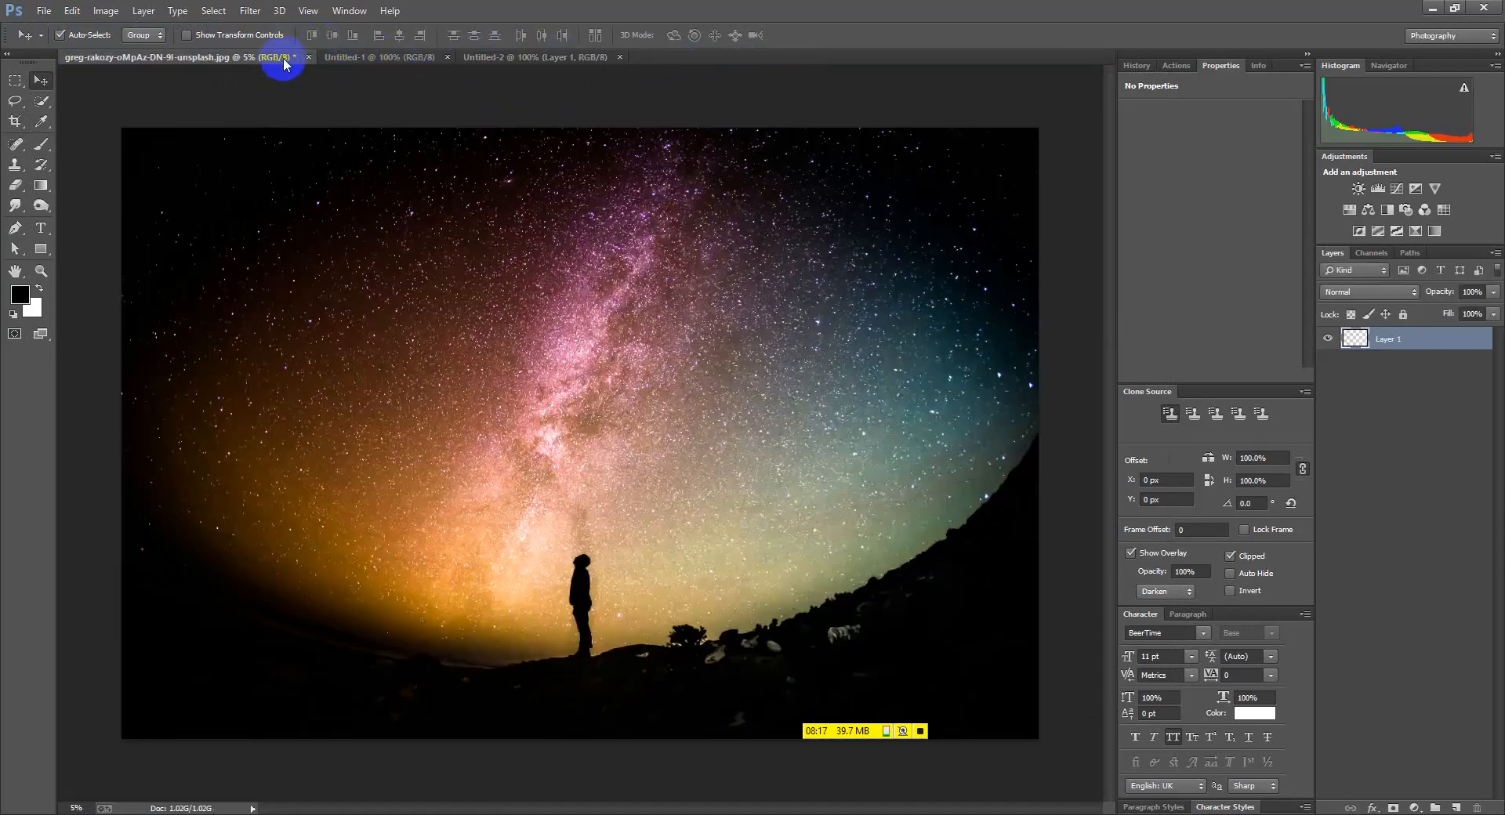
pyautogui.click(307, 58)
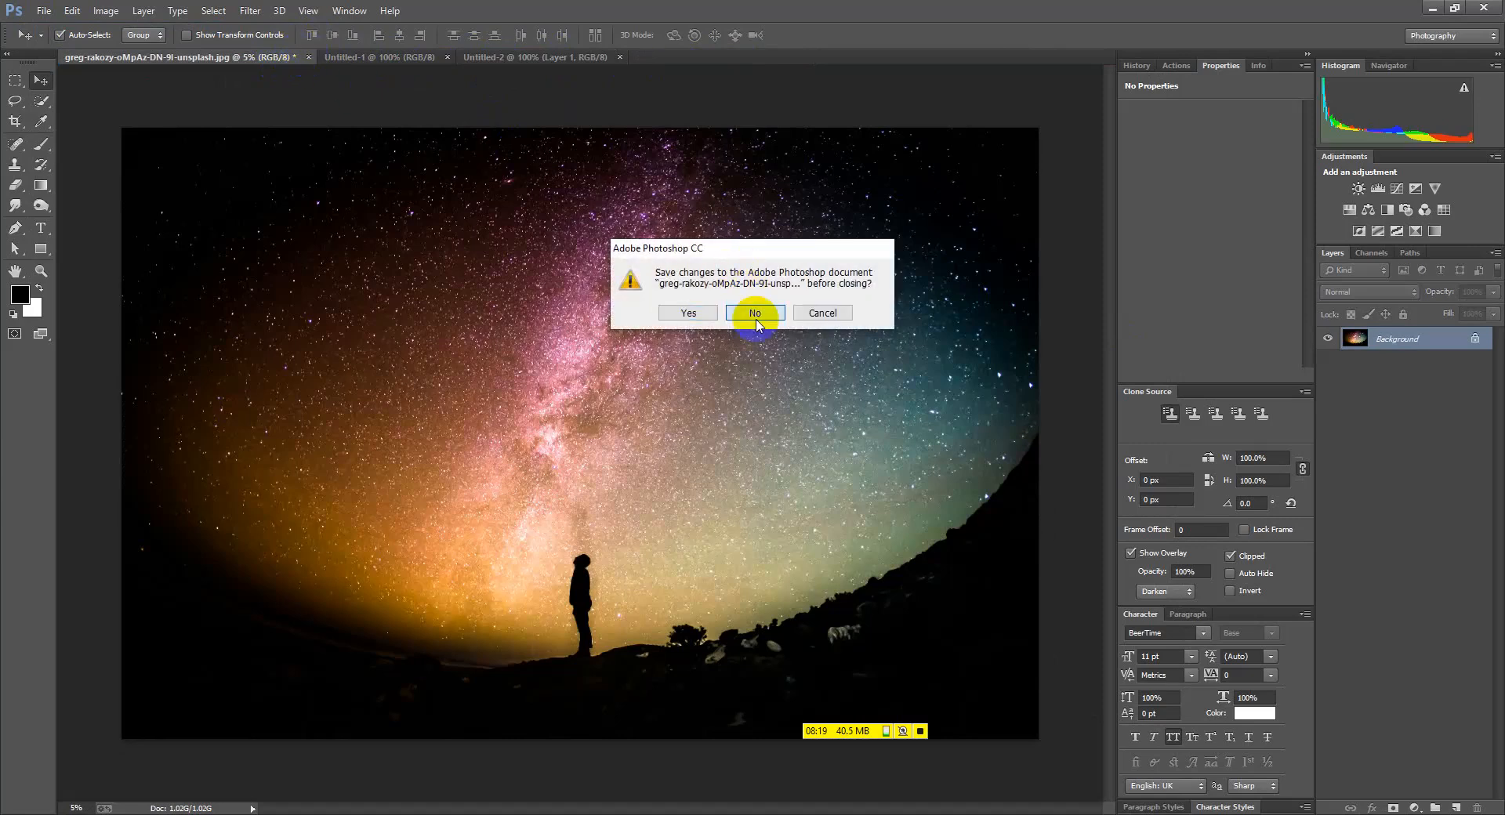
pyautogui.click(755, 313)
# Keep Untitled-1 active, close Untitled-2, and switch back to the web browser
pyautogui.click(156, 55)
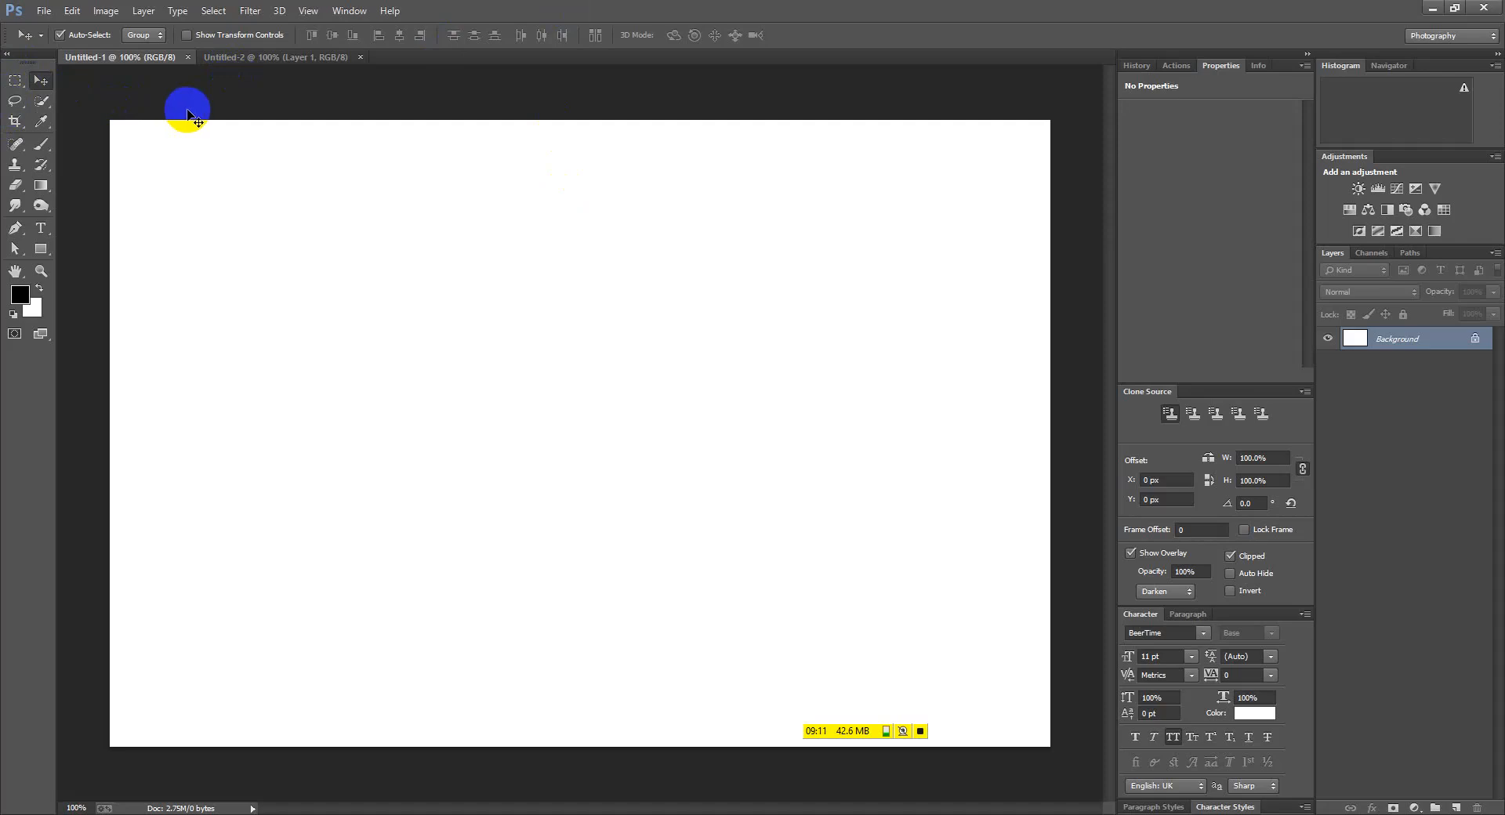
pyautogui.click(357, 57)
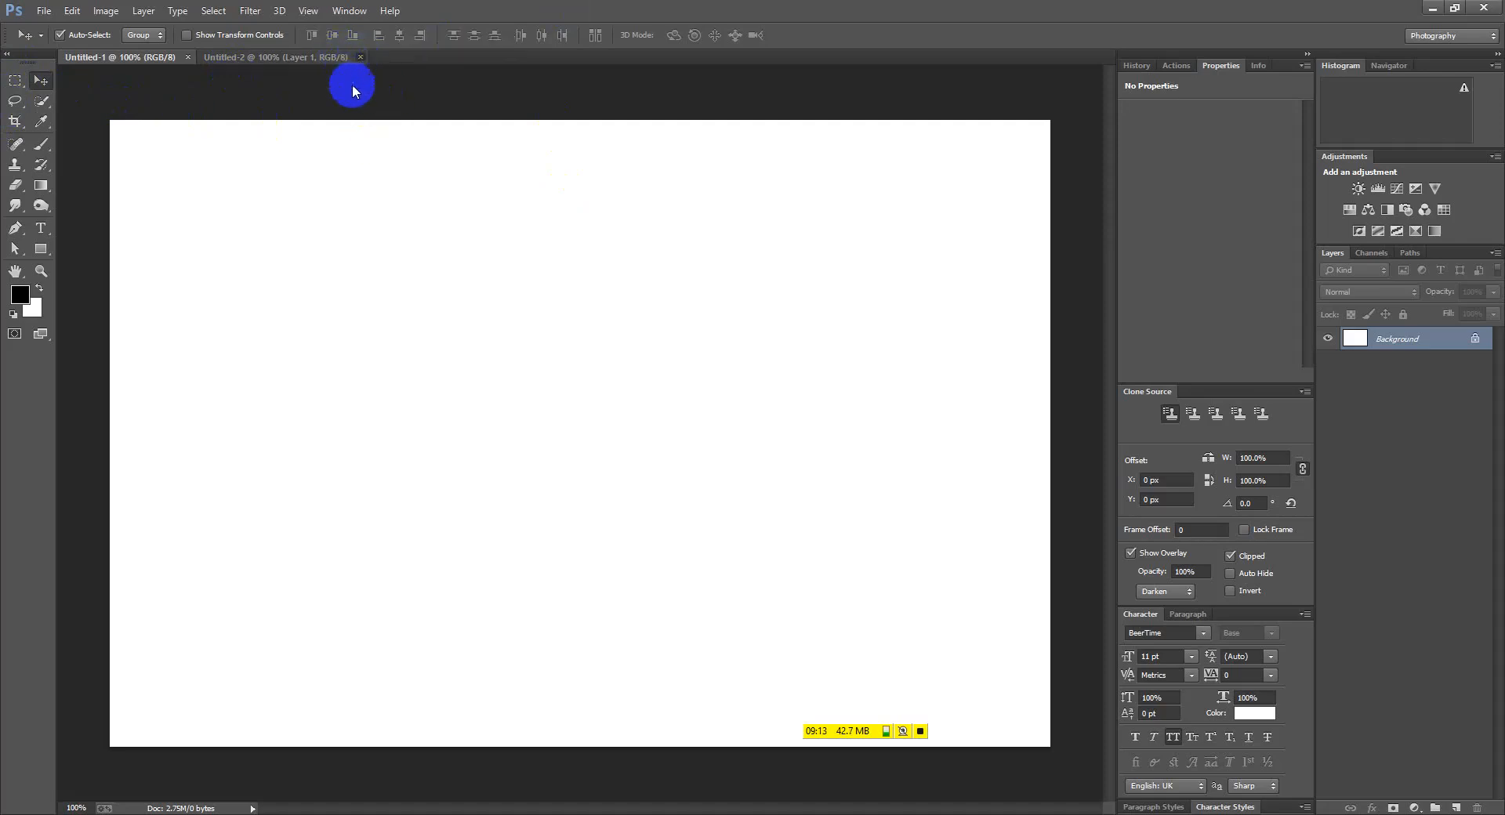
pyautogui.hotkey('alt', 'Tab')
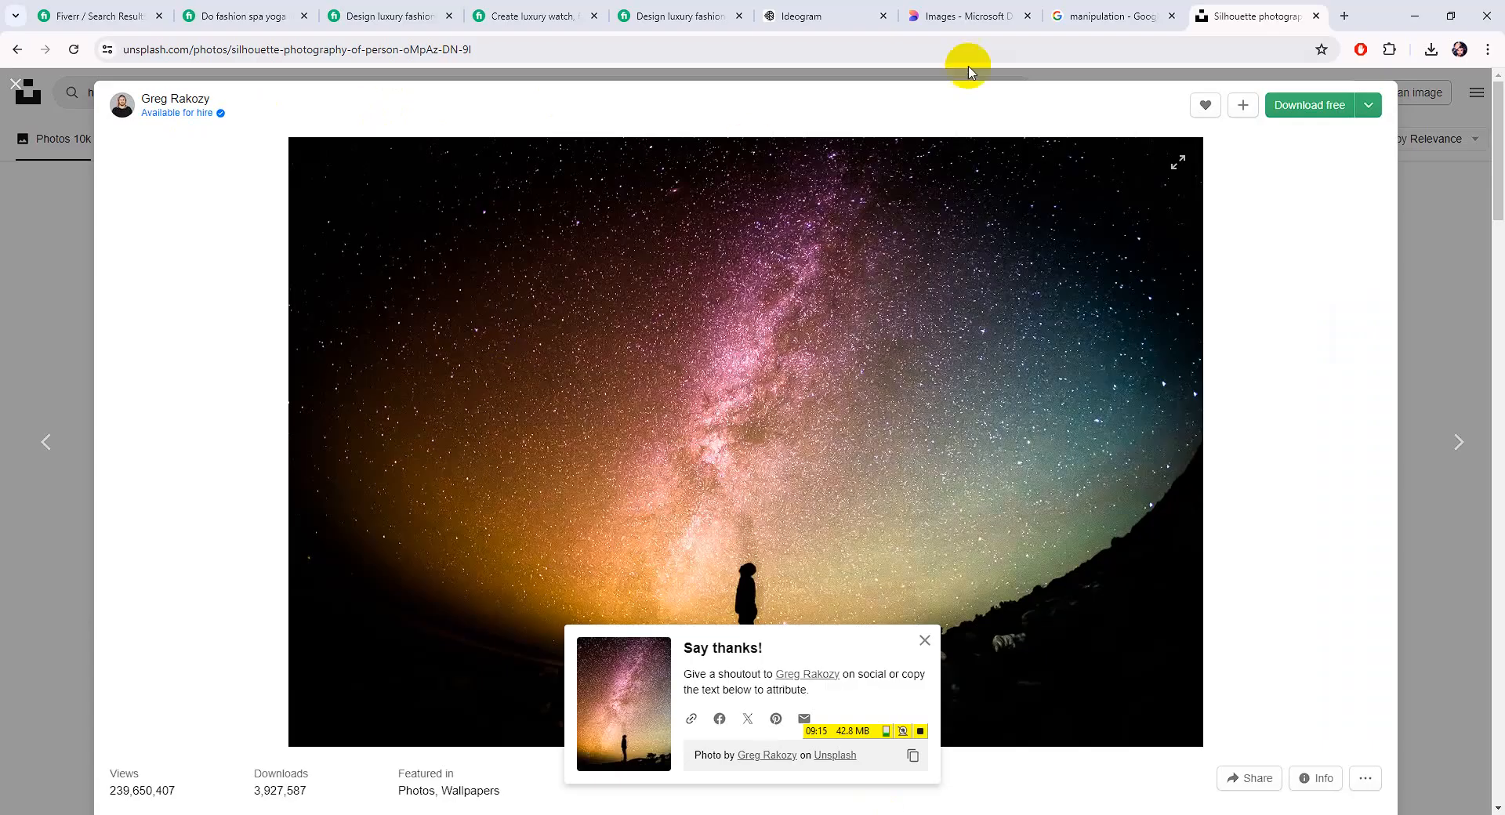
# Replace the Unsplash search with 'man' and browse the results
pyautogui.click(31, 93)
pyautogui.moveTo(151, 93); pyautogui.dragTo(47, 92)
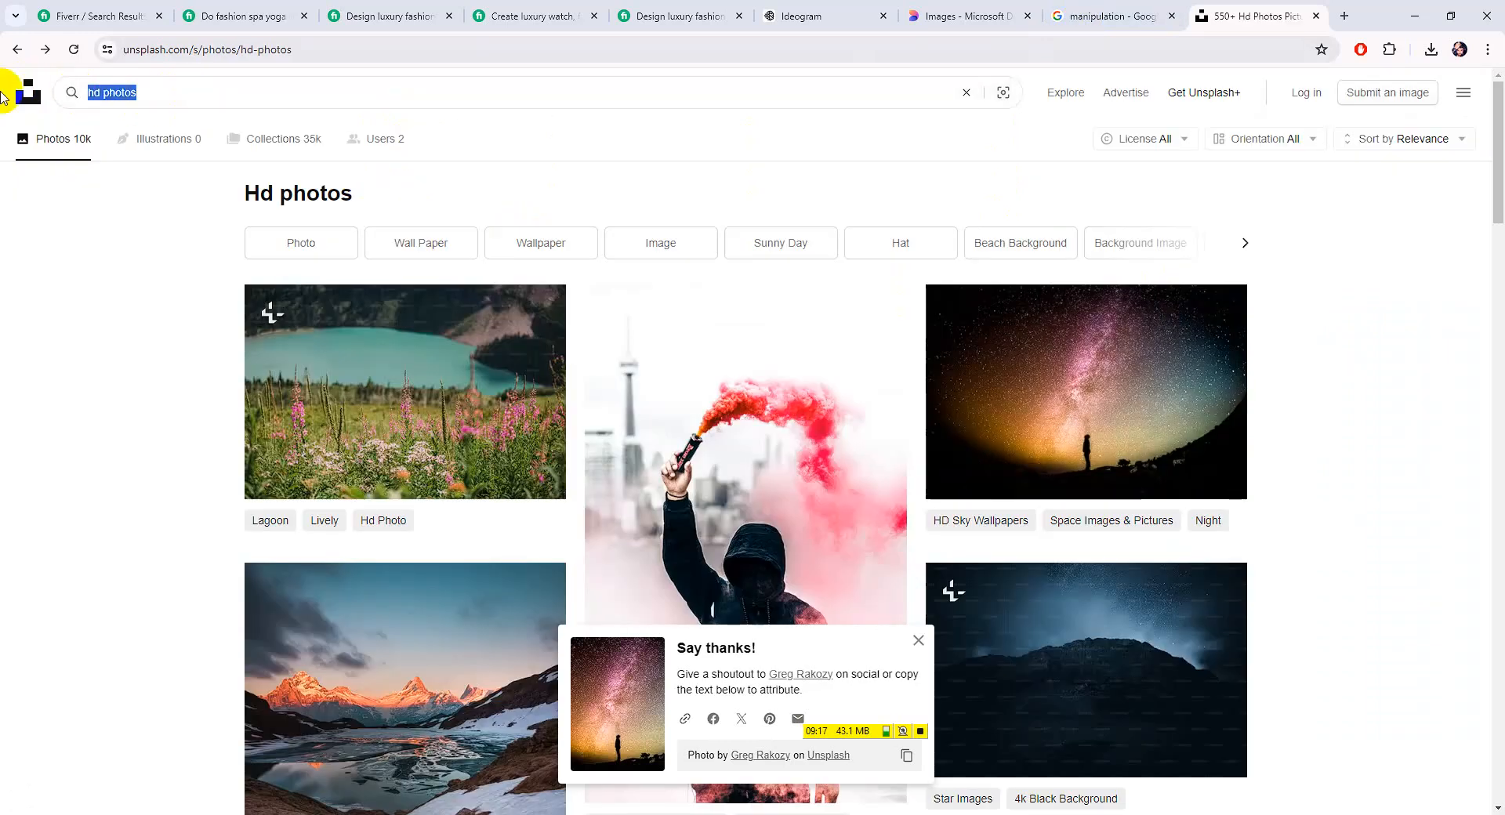
pyautogui.write('man')
pyautogui.press('Return')
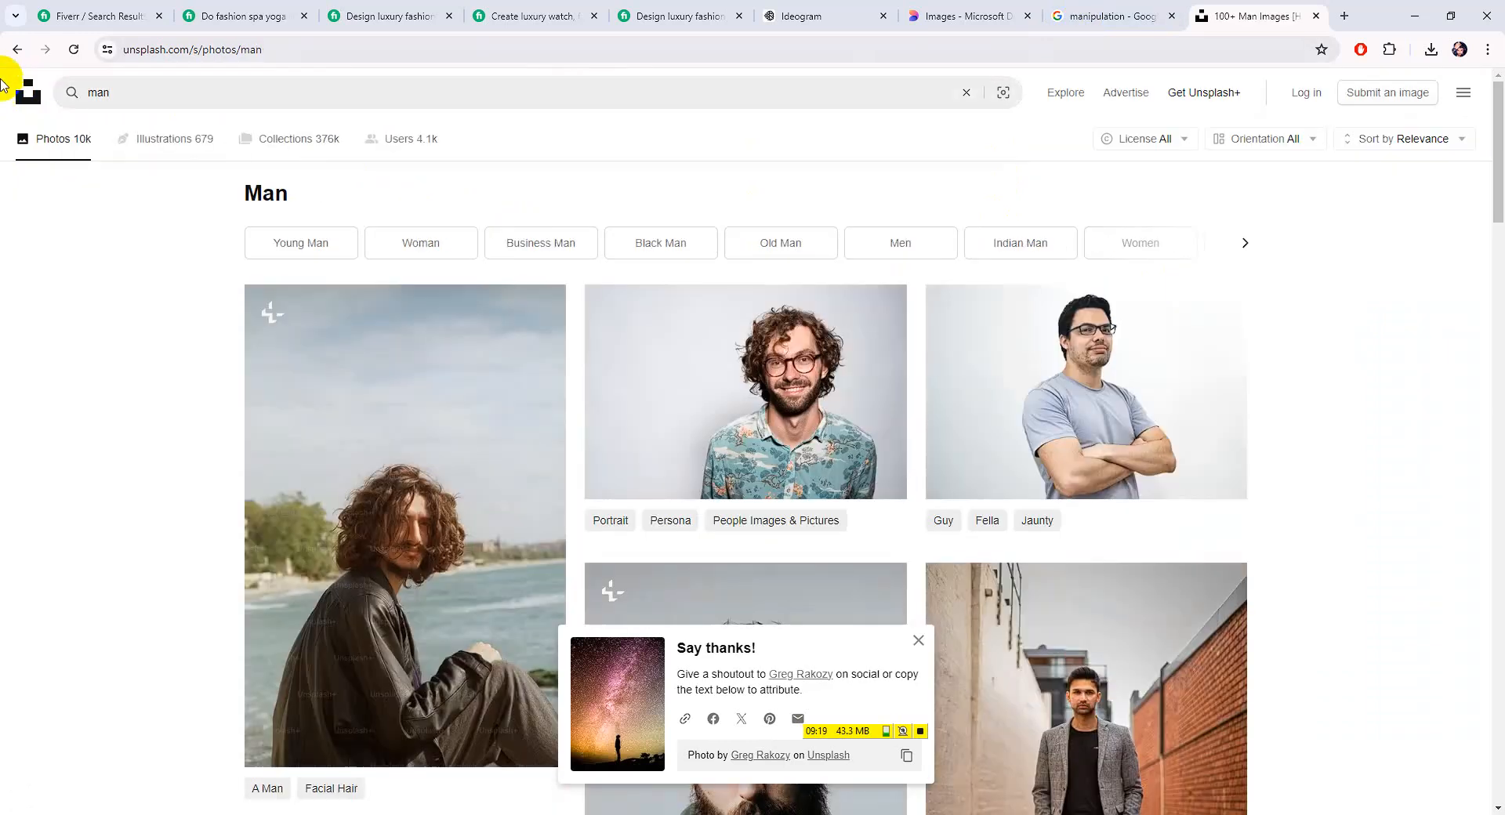
pyautogui.scroll(-3, 709, 342)
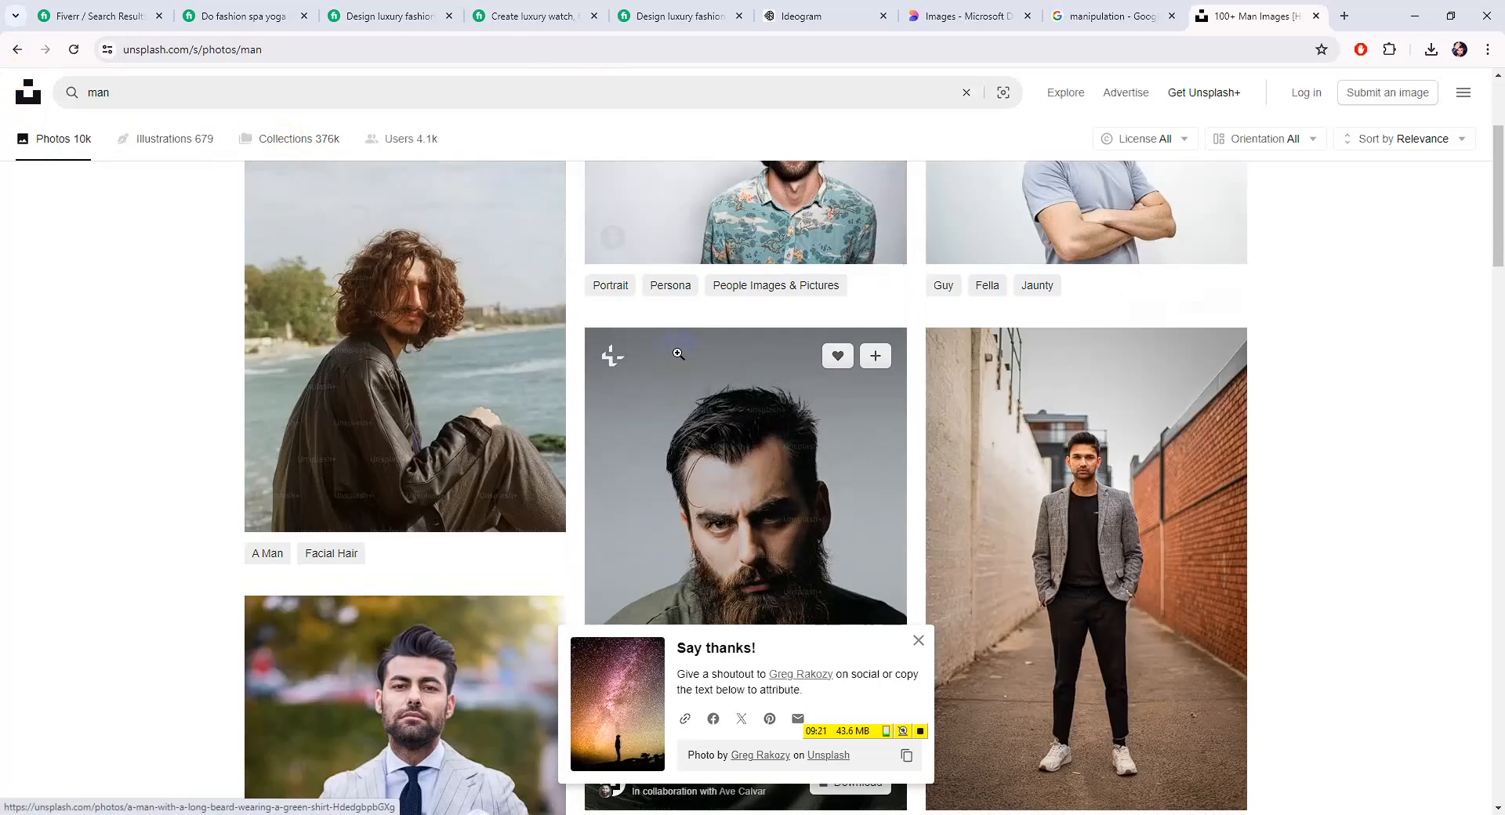
pyautogui.scroll(-3, 656, 396)
# Try downloading the bearded man photo, then back out of the upgrade page to the results
pyautogui.click(733, 353)
pyautogui.rightClick(791, 325)
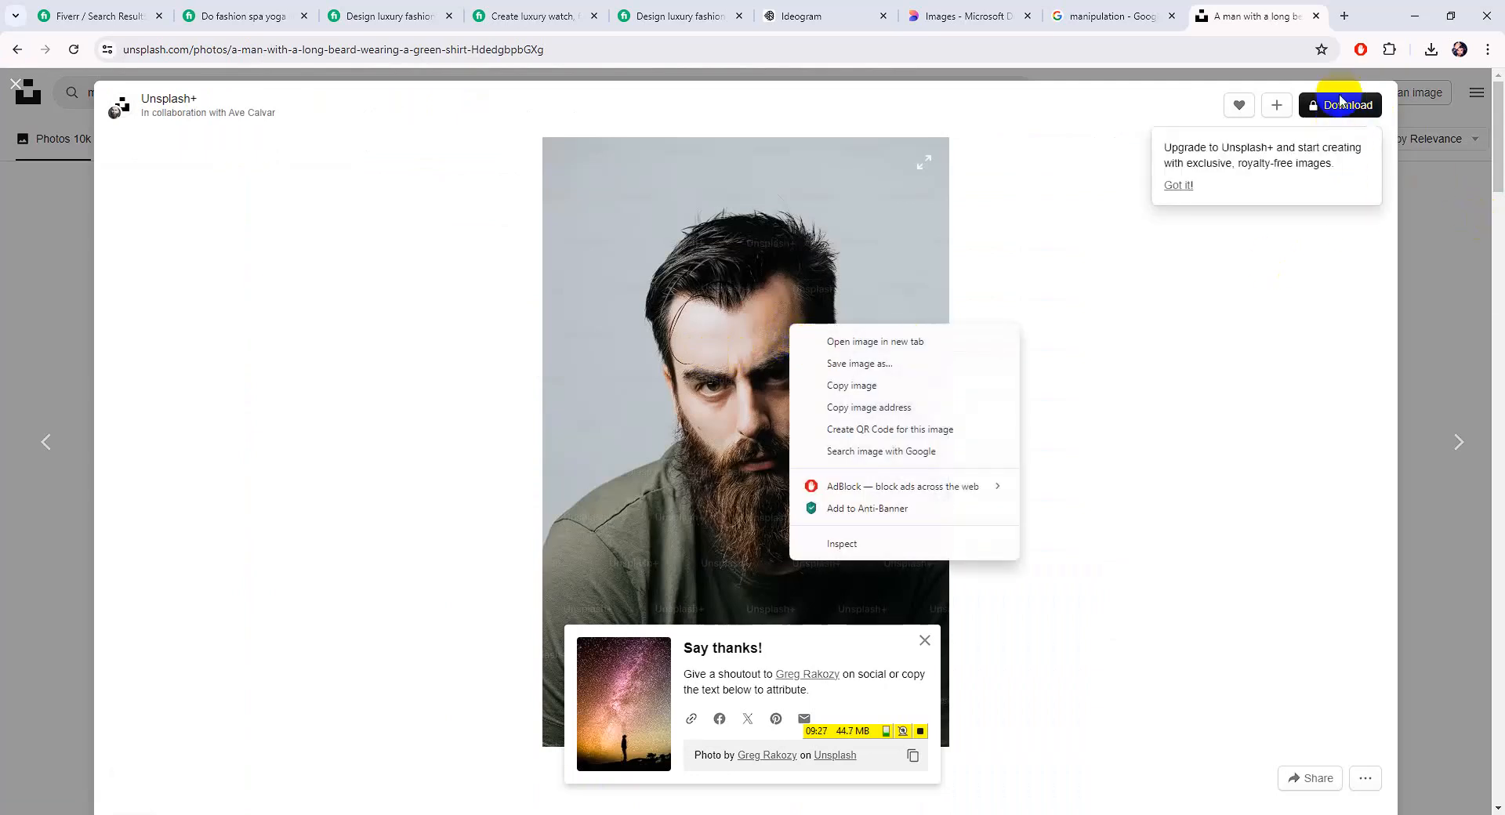
pyautogui.click(1340, 119)
pyautogui.click(16, 50)
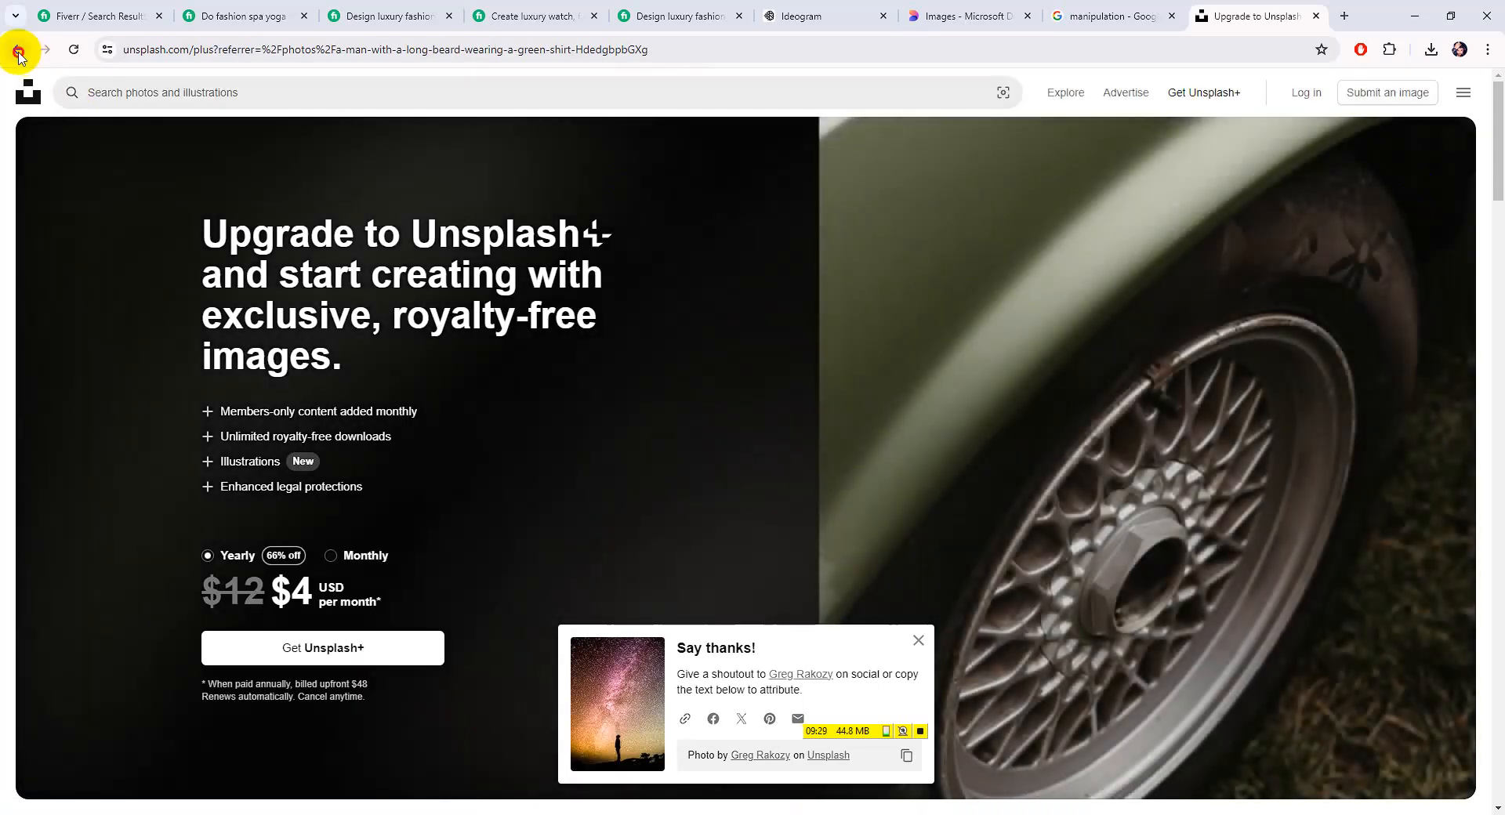
pyautogui.click(57, 284)
# Download the curly-haired man in a black hat photo for free
pyautogui.scroll(-9, 131, 302)
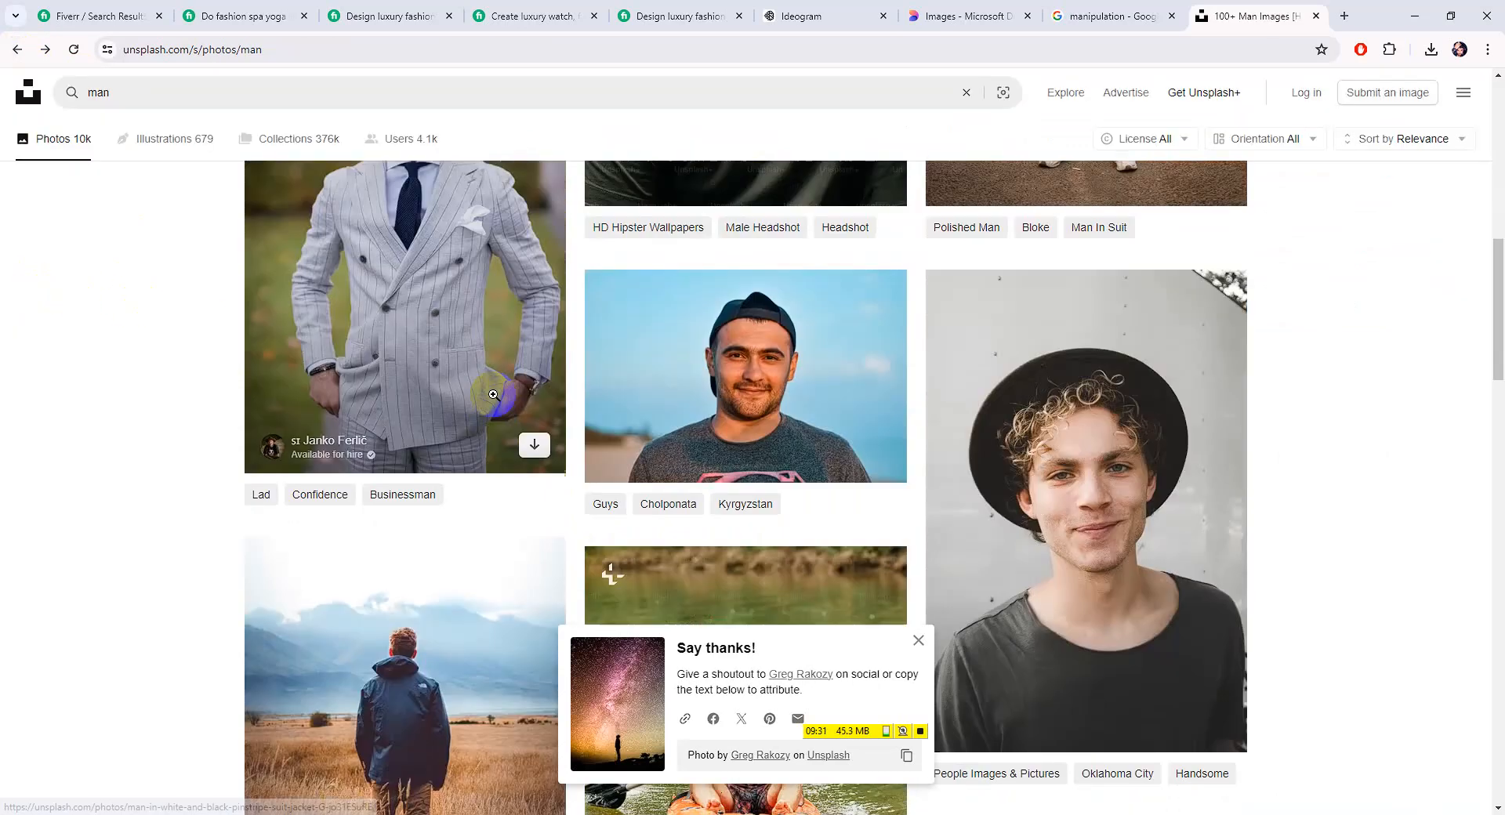
pyautogui.scroll(-3, 813, 477)
pyautogui.scroll(6, 886, 478)
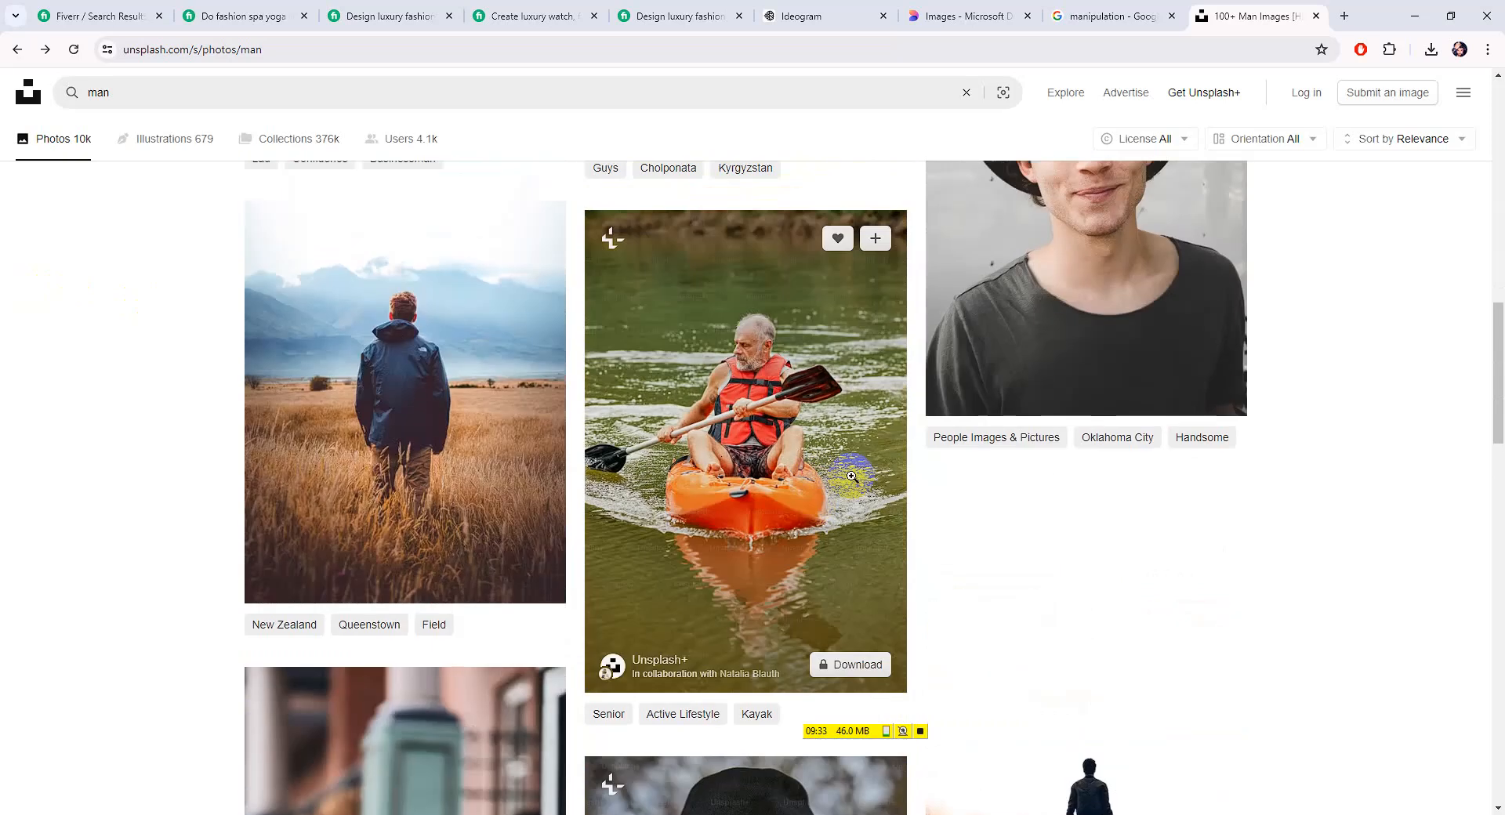
pyautogui.click(963, 479)
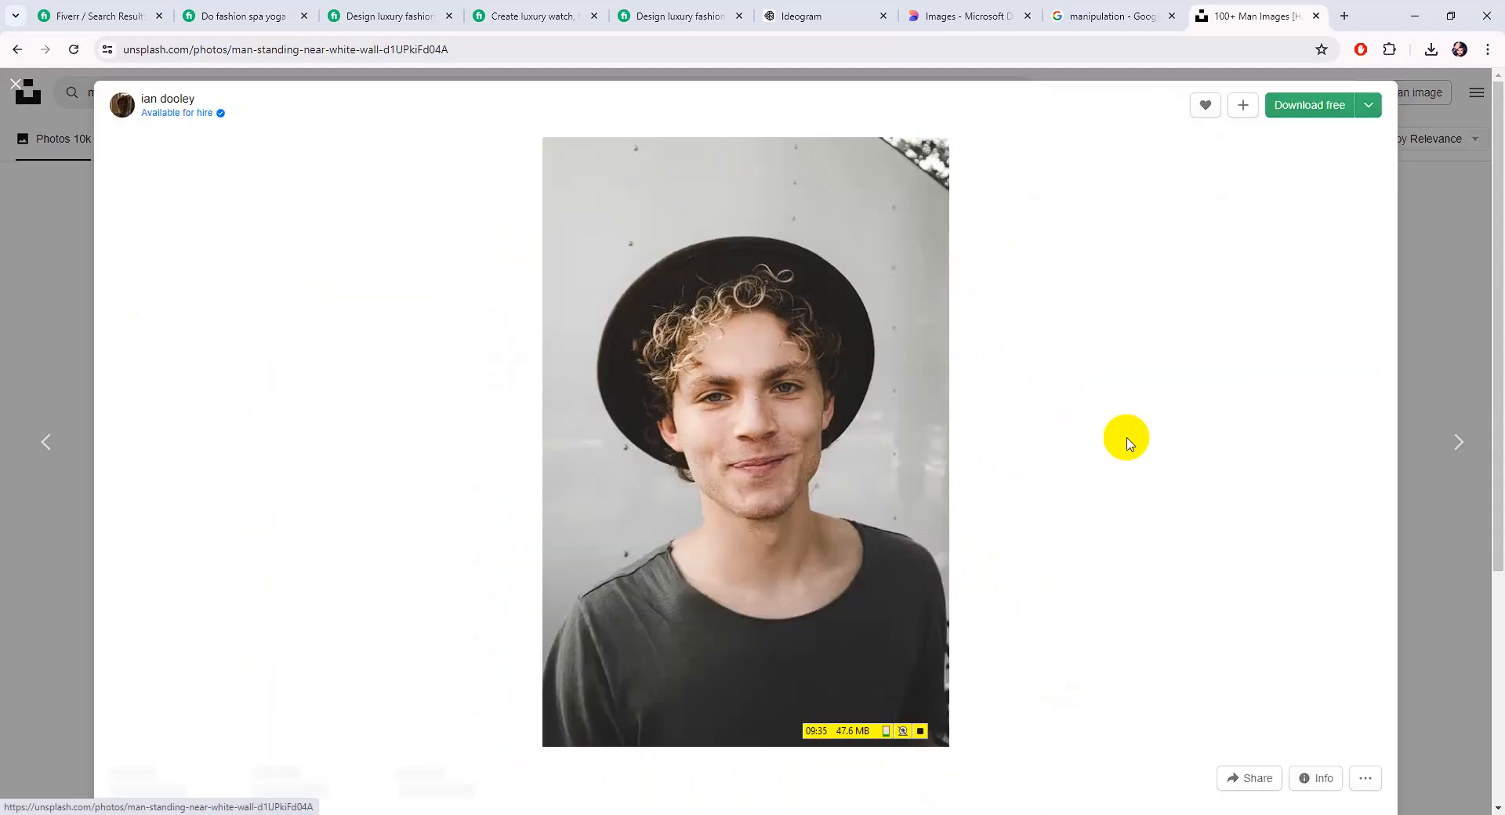
pyautogui.click(1303, 108)
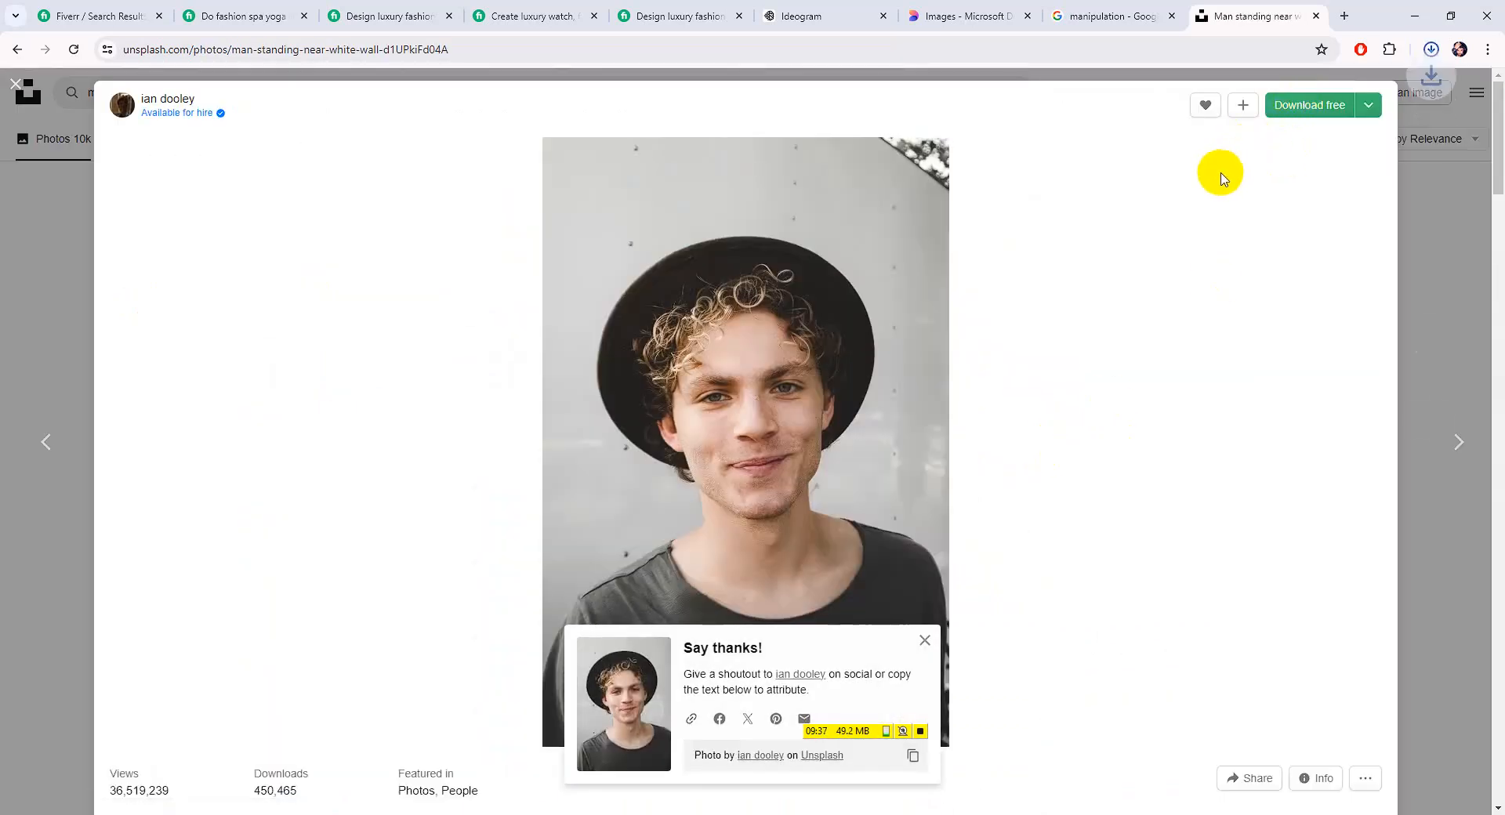
pyautogui.click(1433, 301)
# Search Unsplash for 'girl' and scroll through the results
pyautogui.click(124, 88)
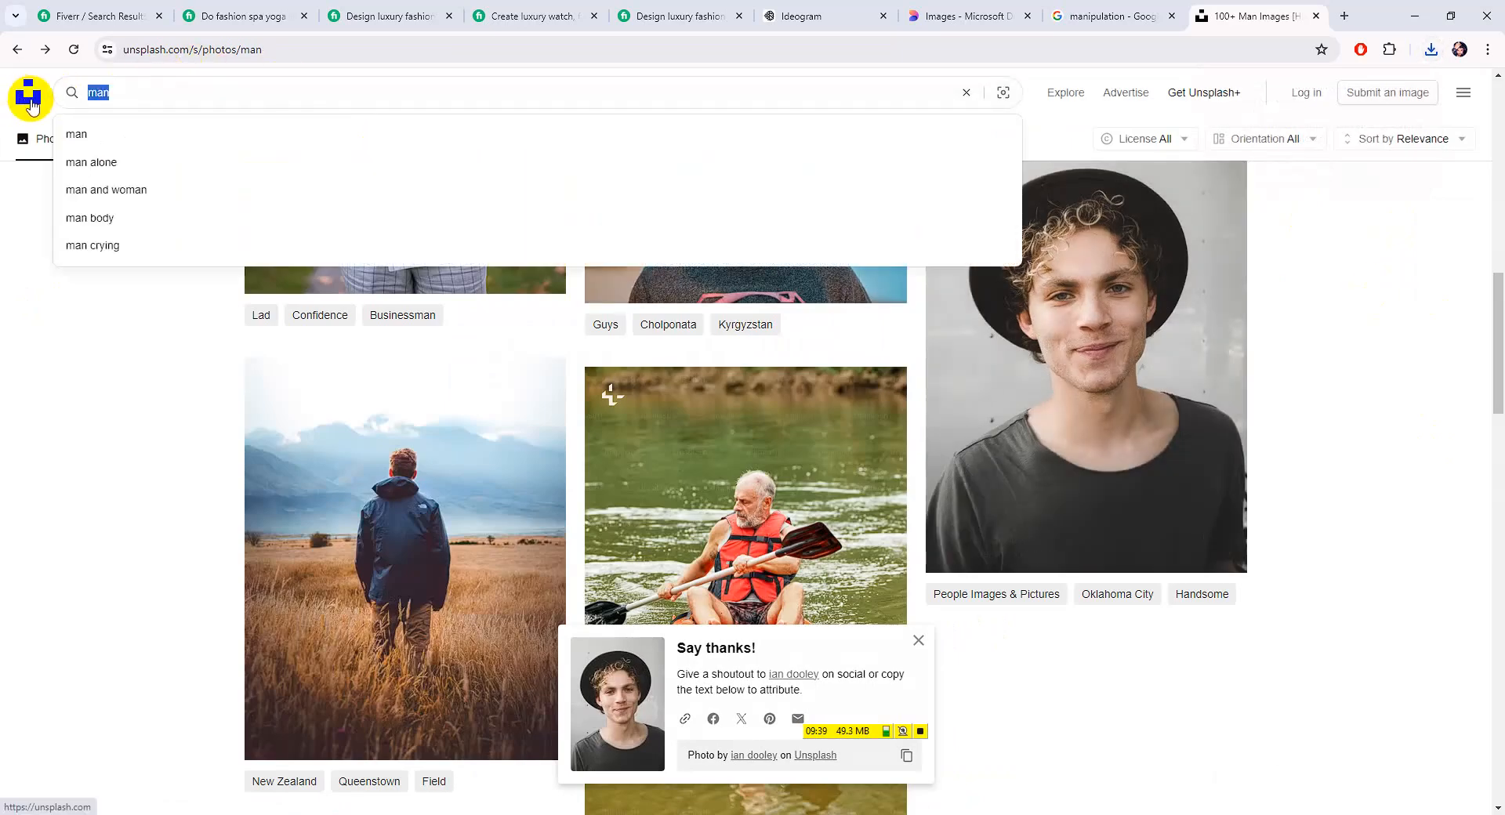
pyautogui.write('girl')
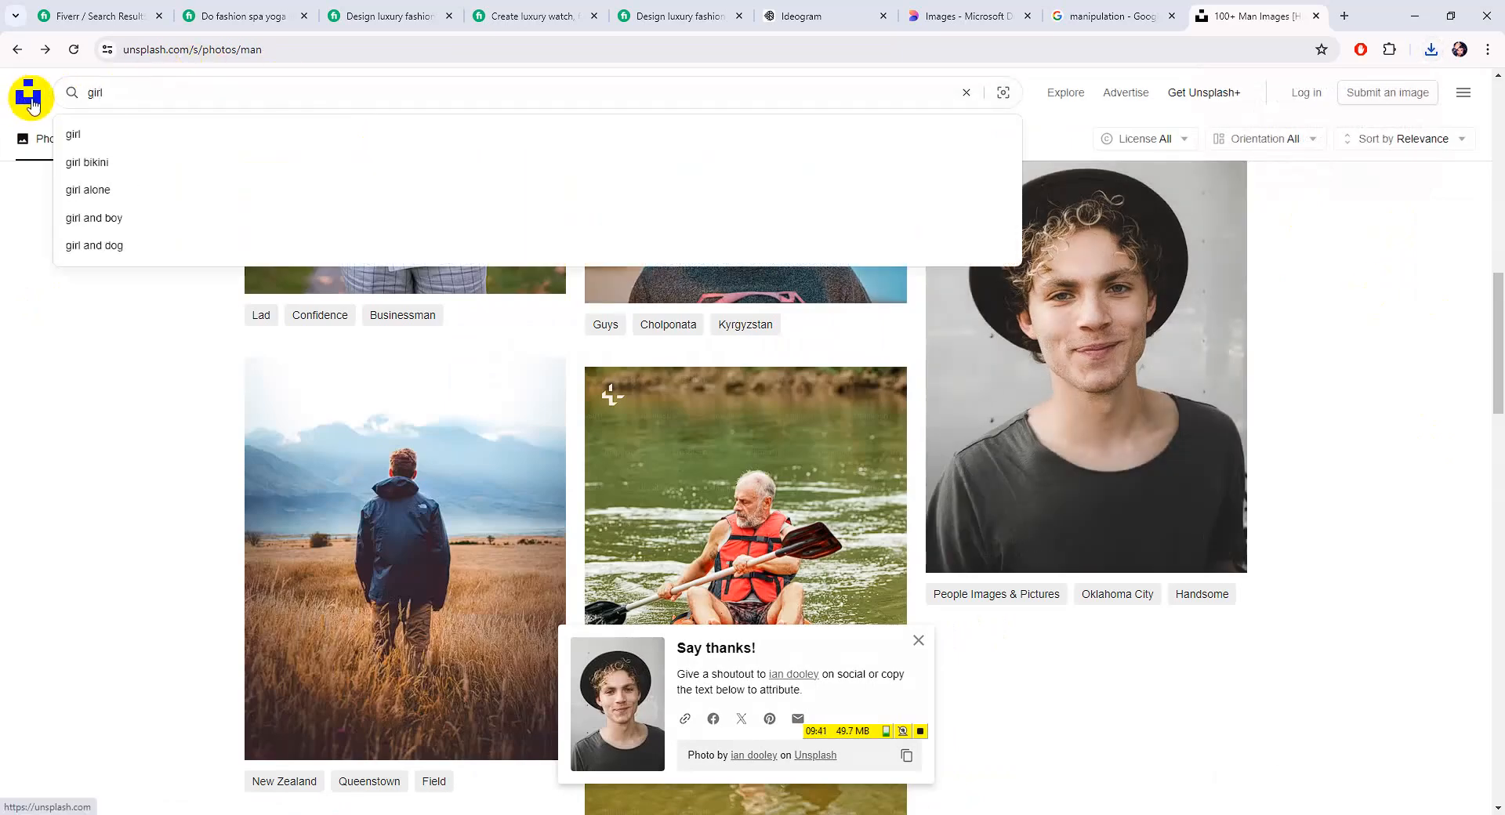
pyautogui.press('Return')
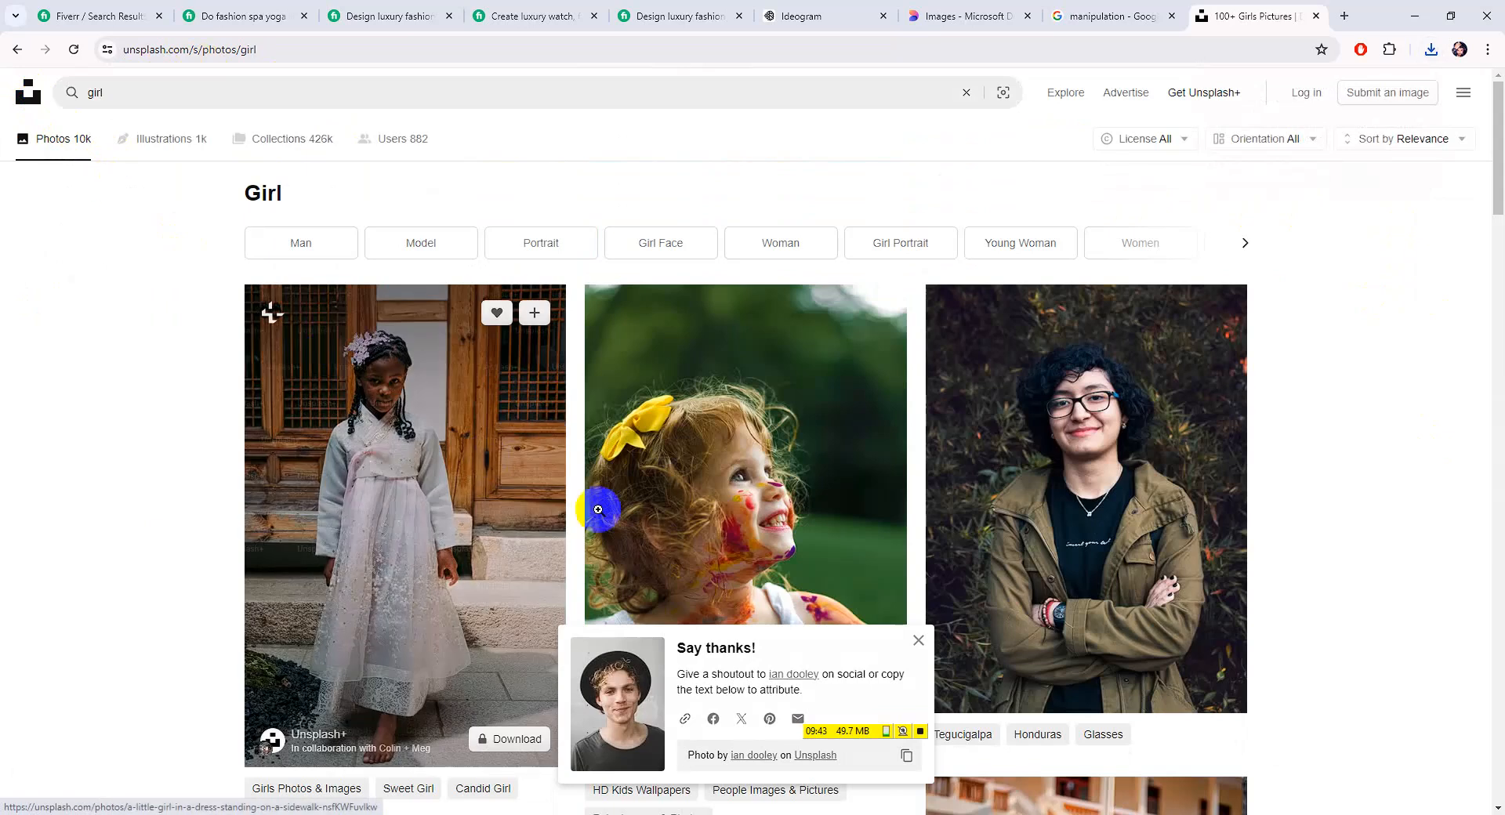
pyautogui.scroll(-7, 811, 591)
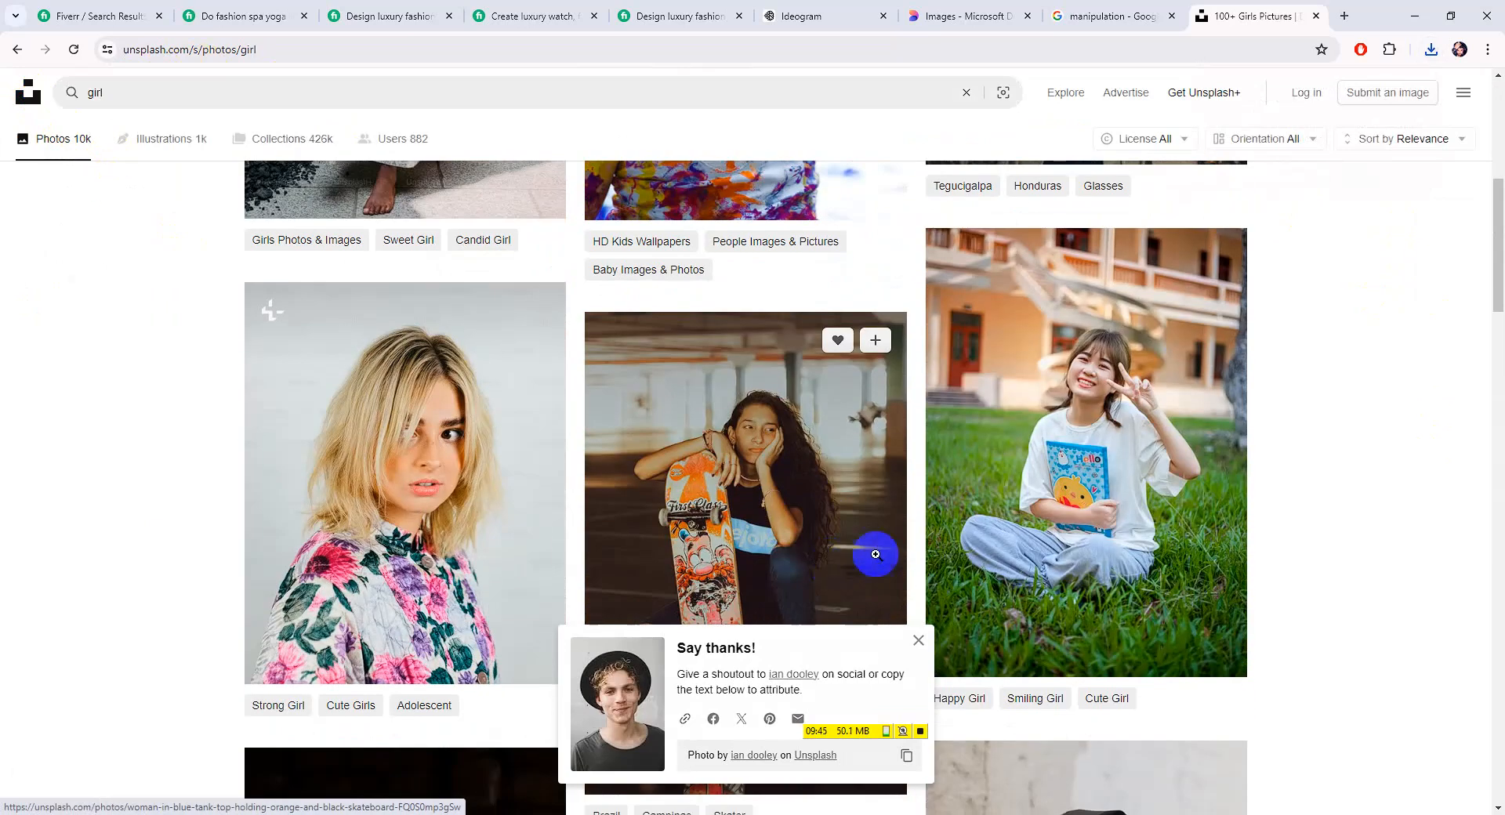
pyautogui.scroll(-4, 904, 554)
pyautogui.scroll(-8, 904, 555)
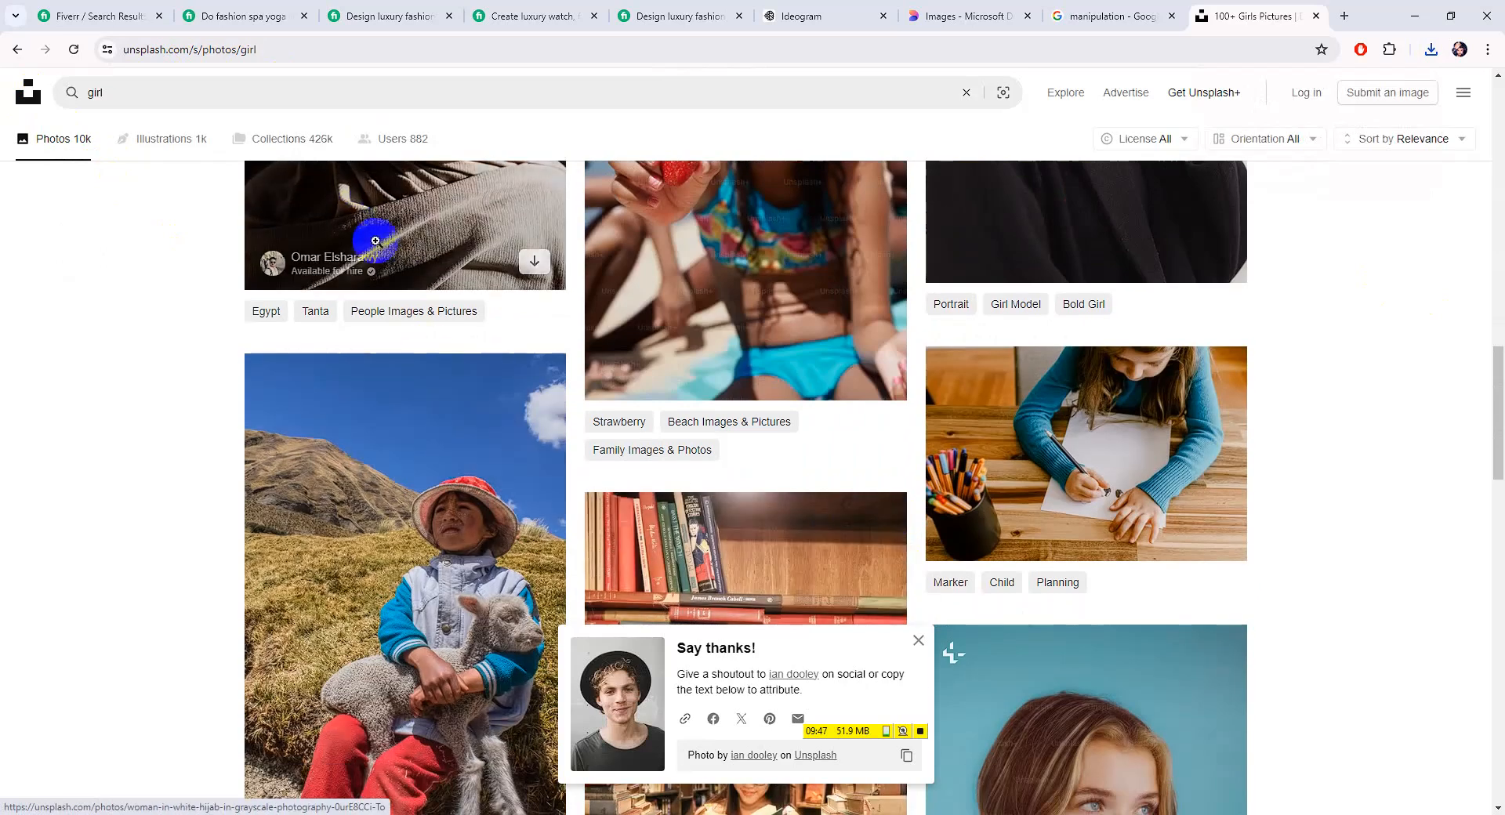
# Google 'girl' in a new tab and switch to image results
pyautogui.click(971, 16)
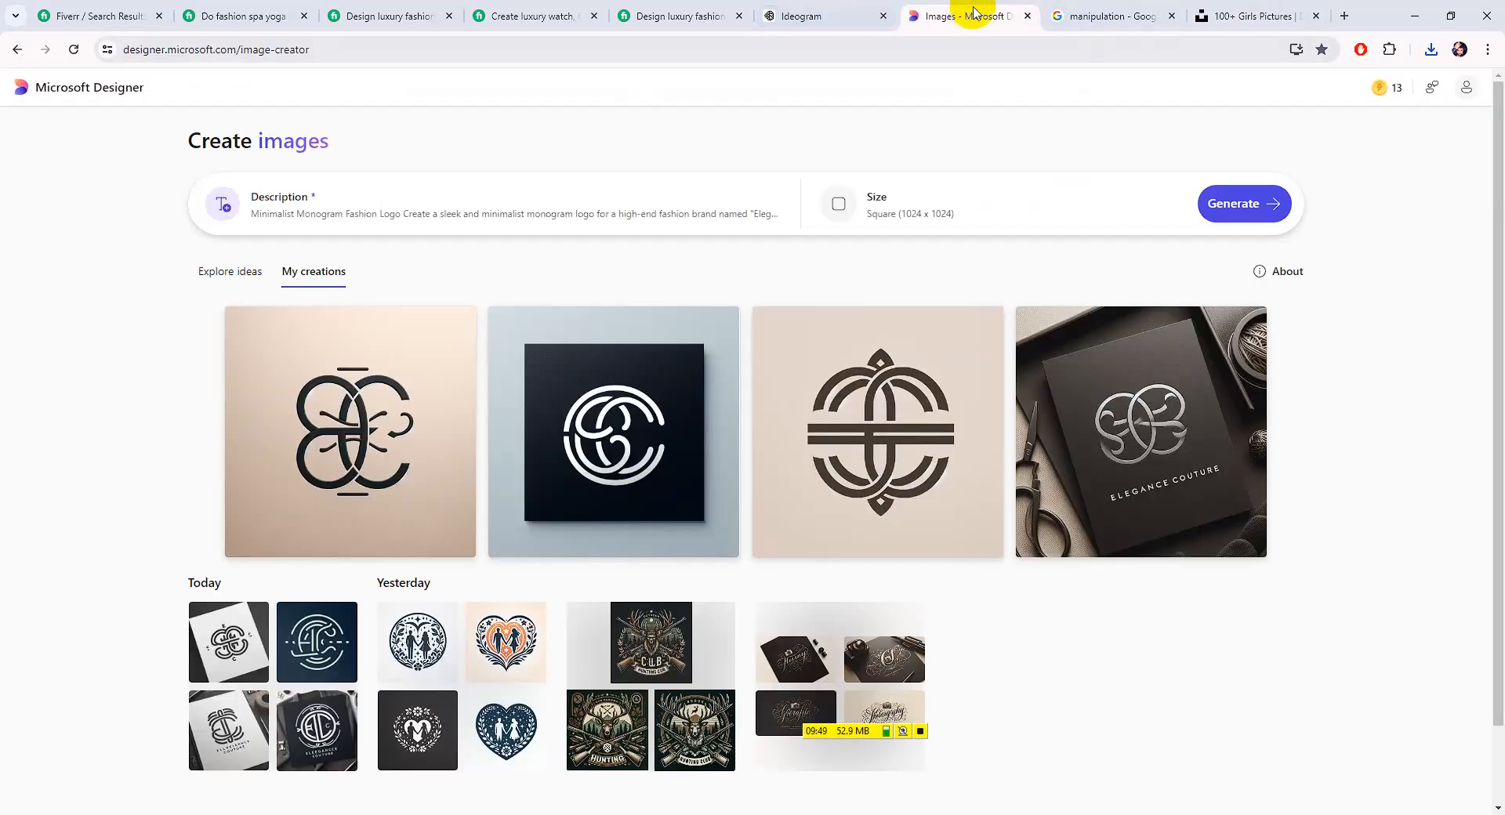
pyautogui.click(1346, 17)
pyautogui.write('girl')
pyautogui.press('Return')
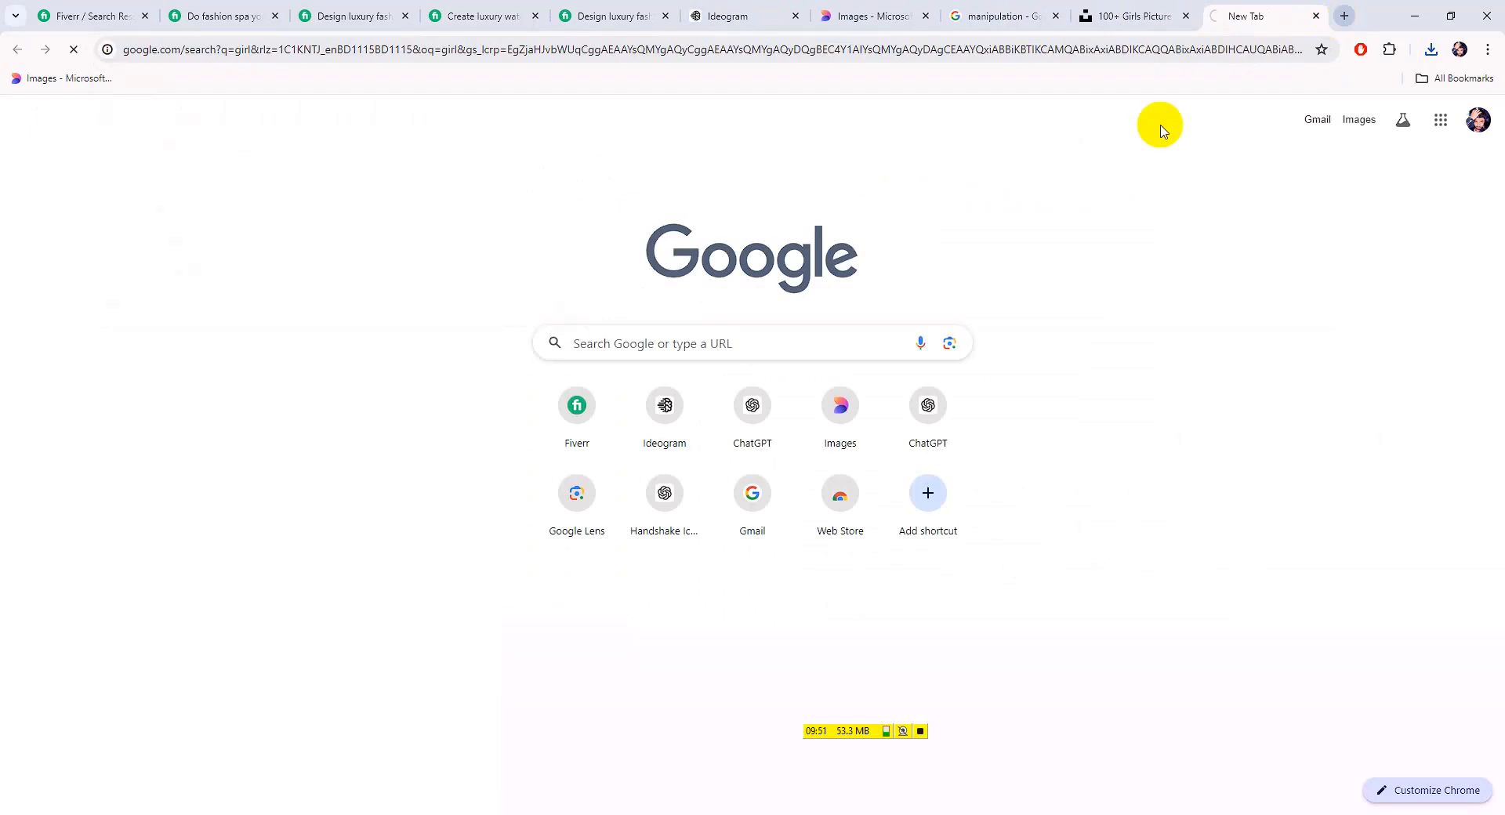
pyautogui.click(269, 153)
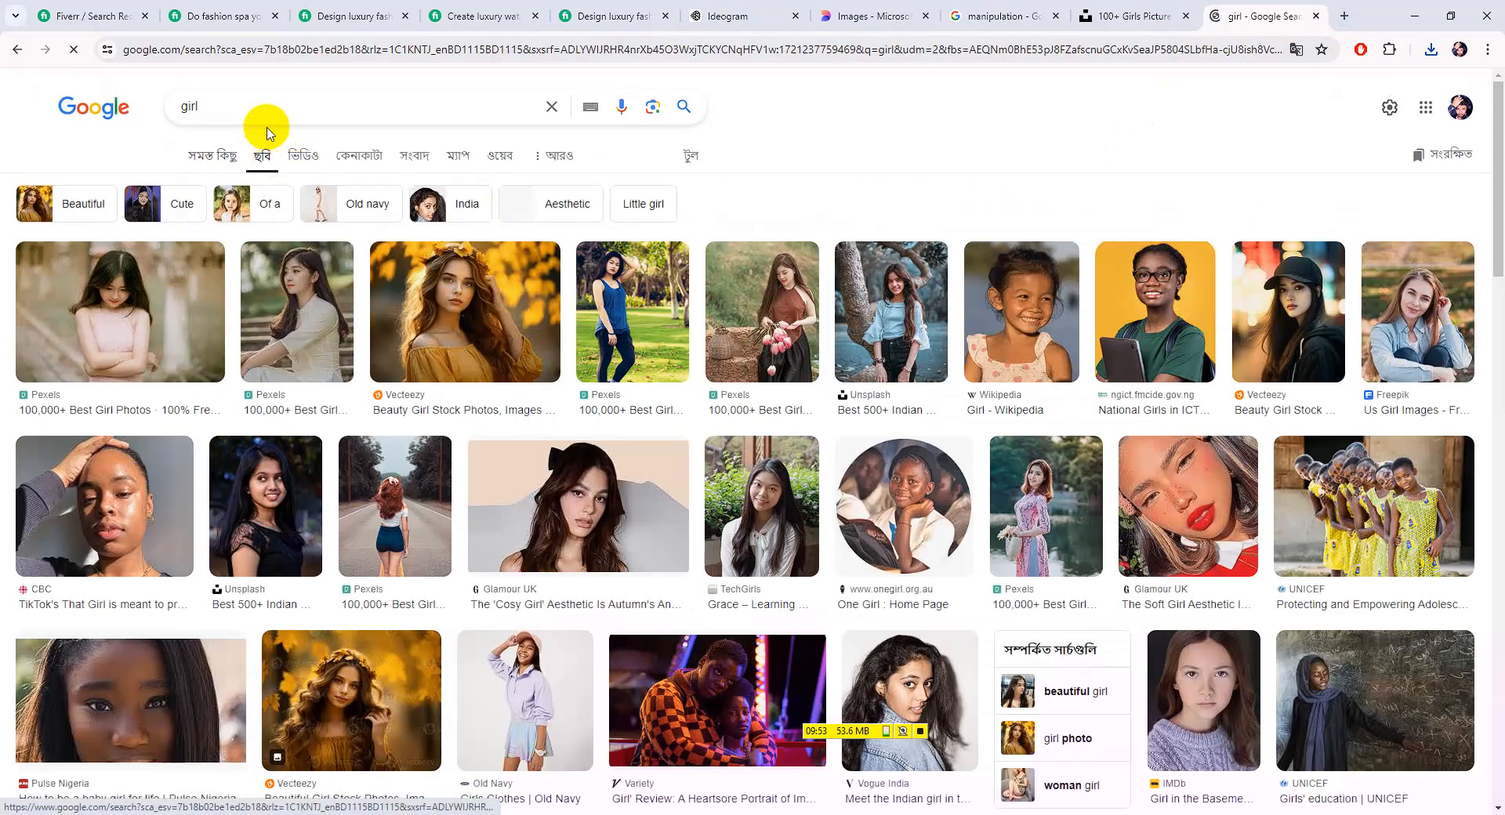
# Refine the image search to 'girl haird style' and scroll the results
pyautogui.click(251, 109)
pyautogui.write('haird style')
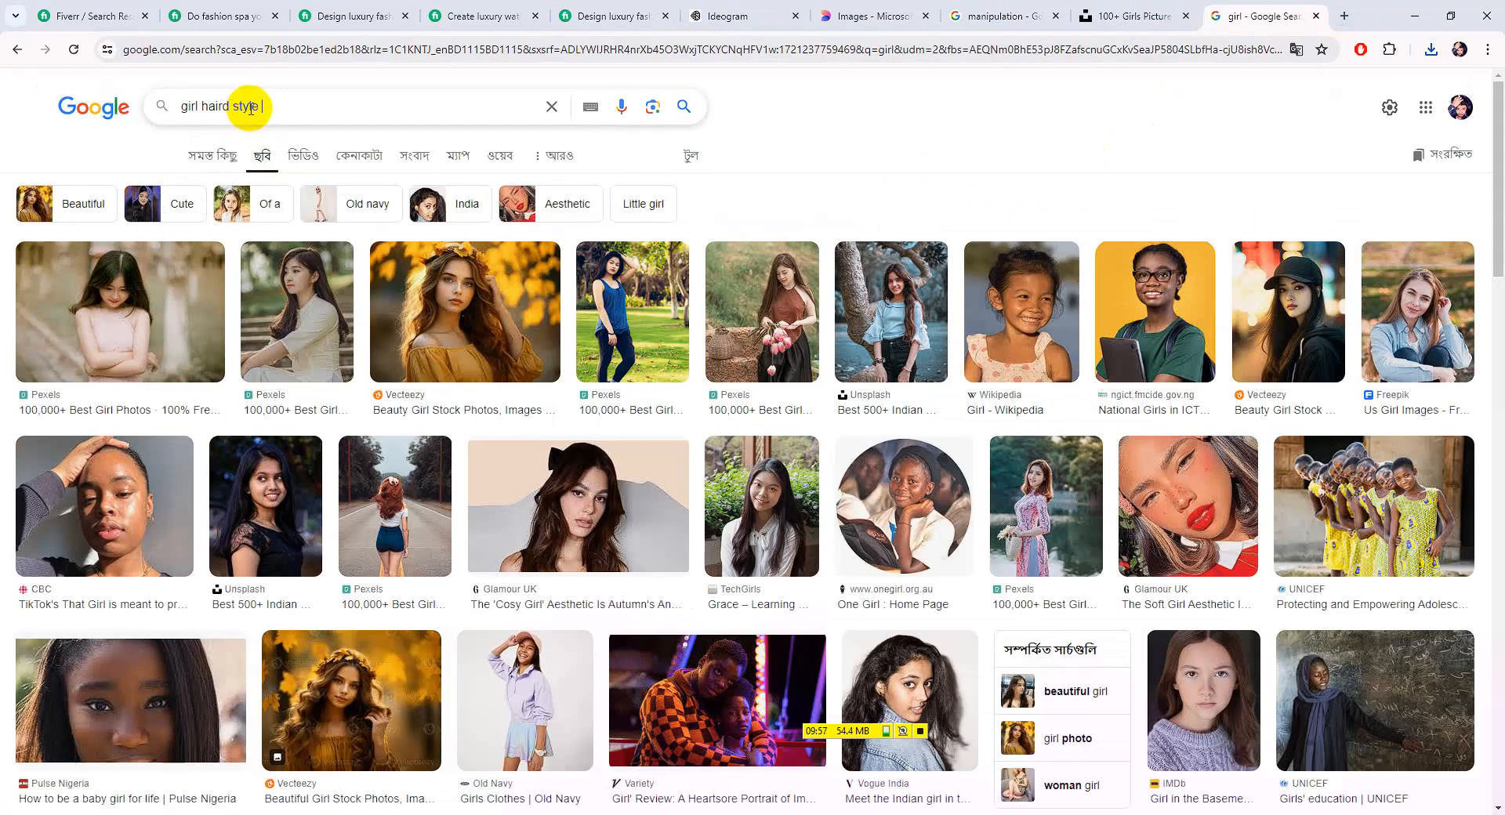
pyautogui.press('Return')
pyautogui.scroll(-5, 410, 470)
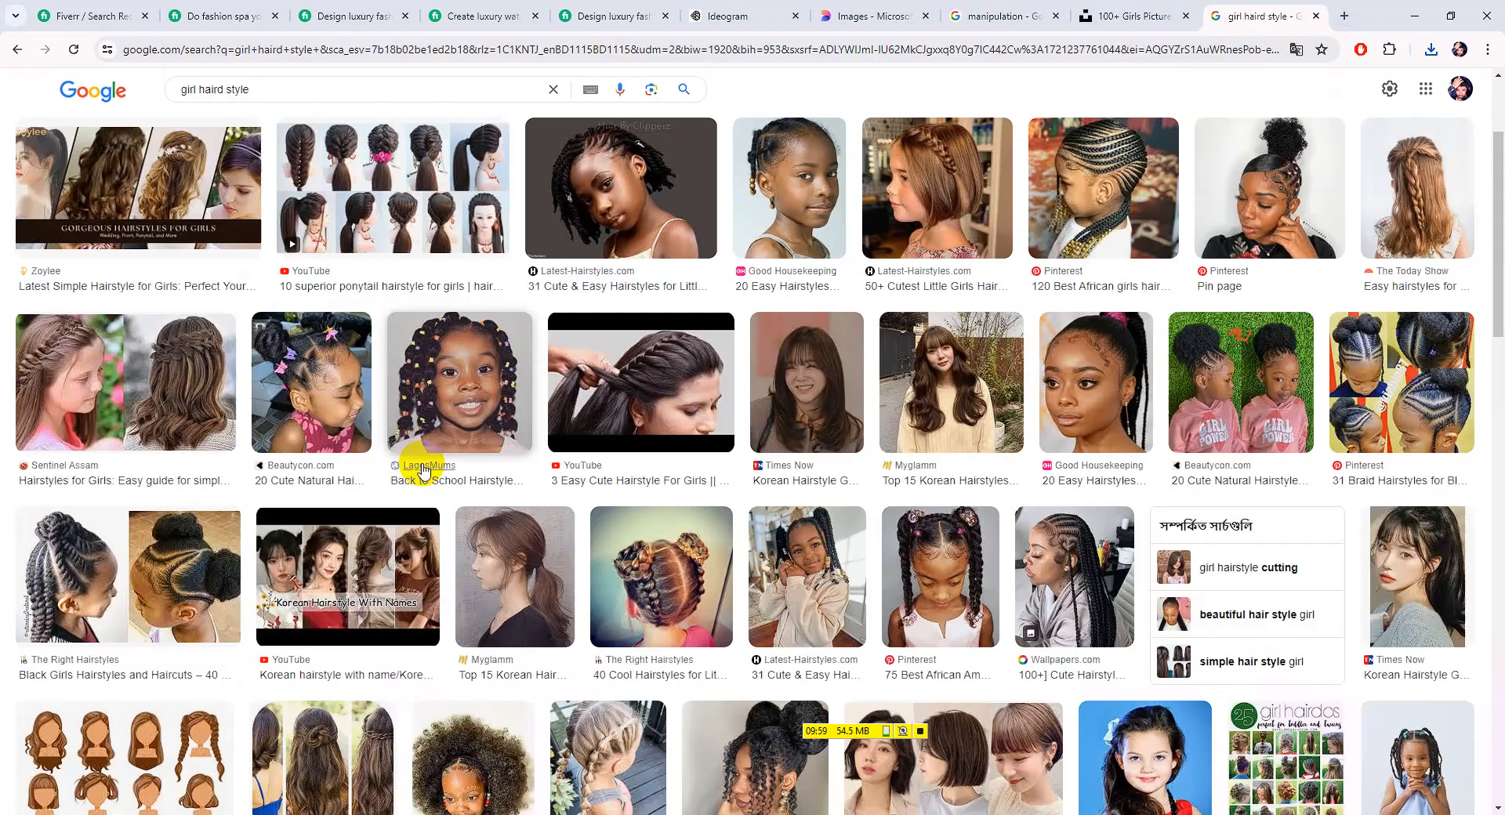
pyautogui.scroll(-6, 503, 459)
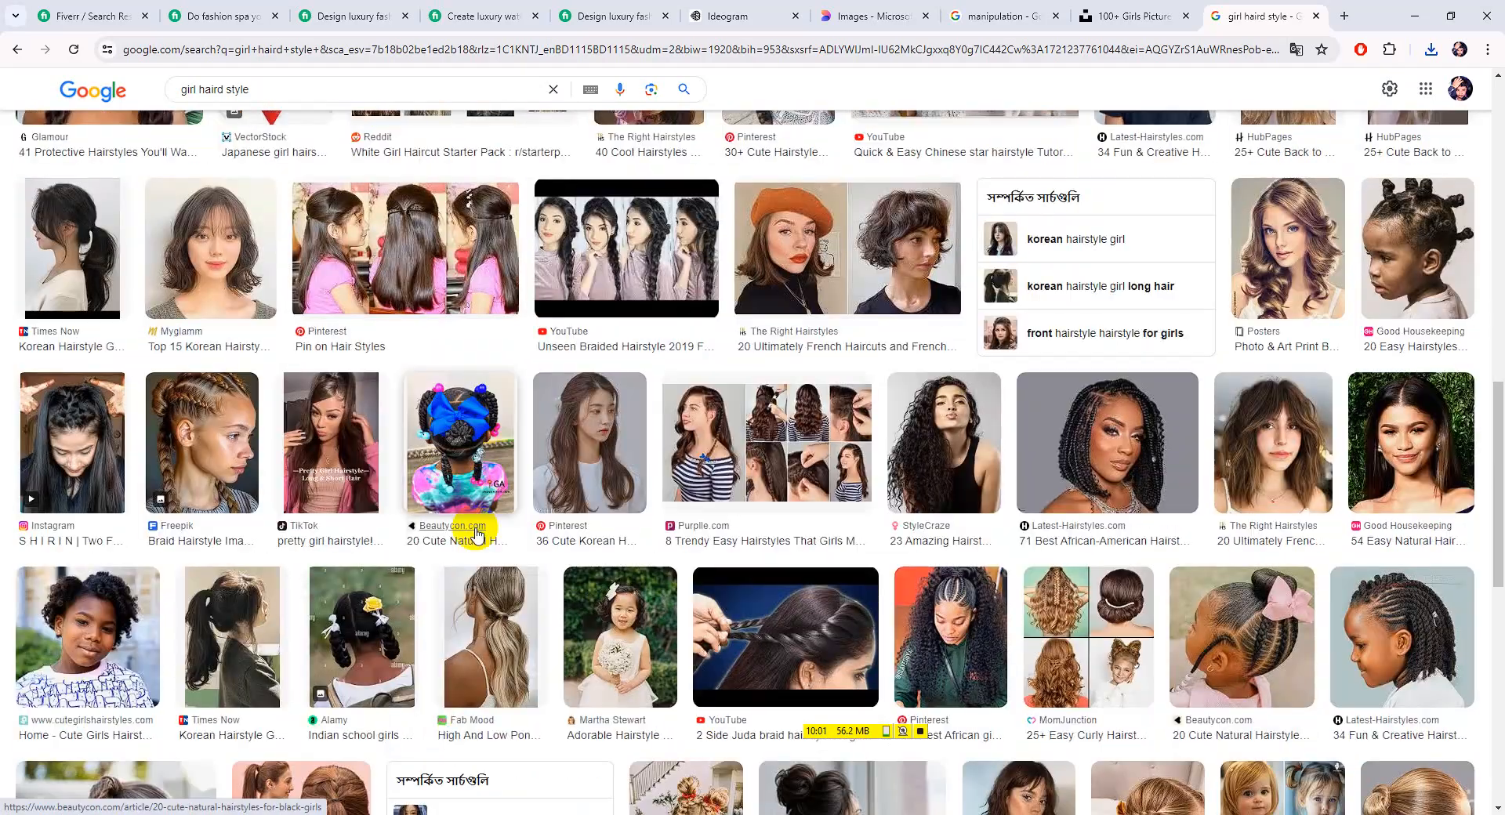
pyautogui.scroll(-4, 823, 604)
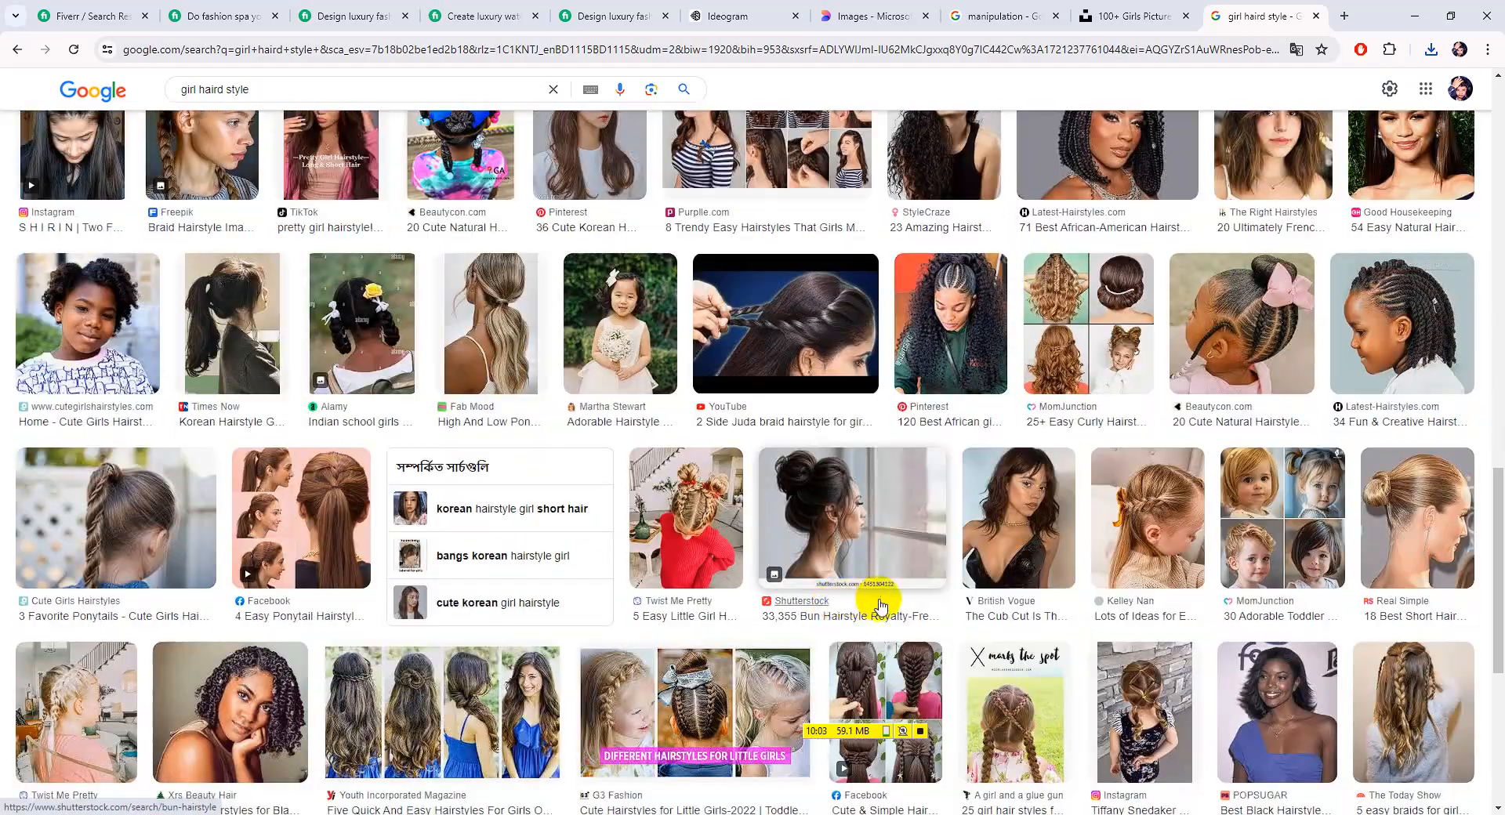
pyautogui.scroll(-4, 1054, 595)
pyautogui.scroll(-6, 1113, 549)
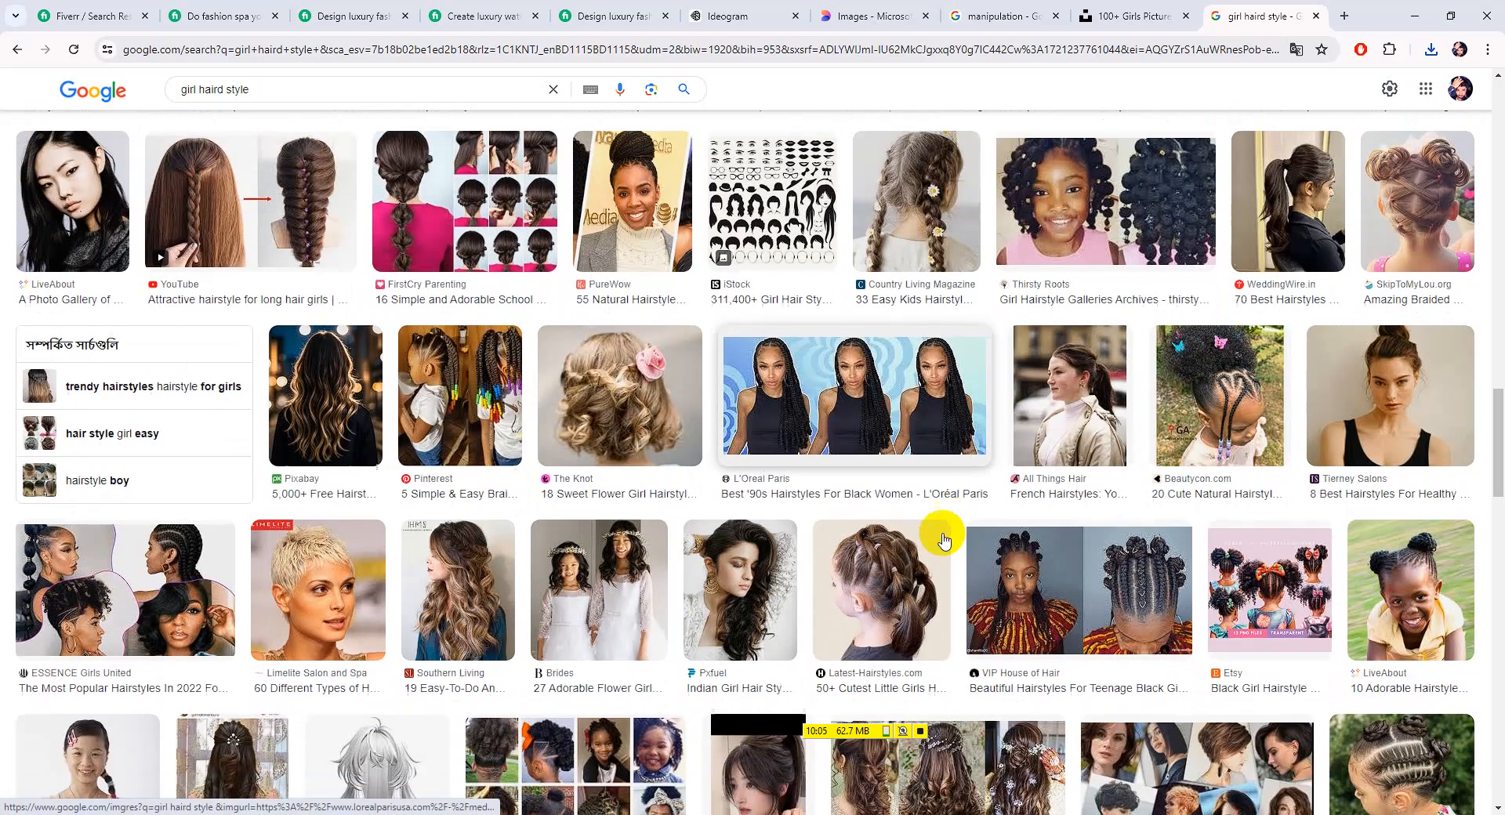
# Preview the 'Indian Girl Hair Style' image, browse further, then return to Photoshop
pyautogui.click(745, 617)
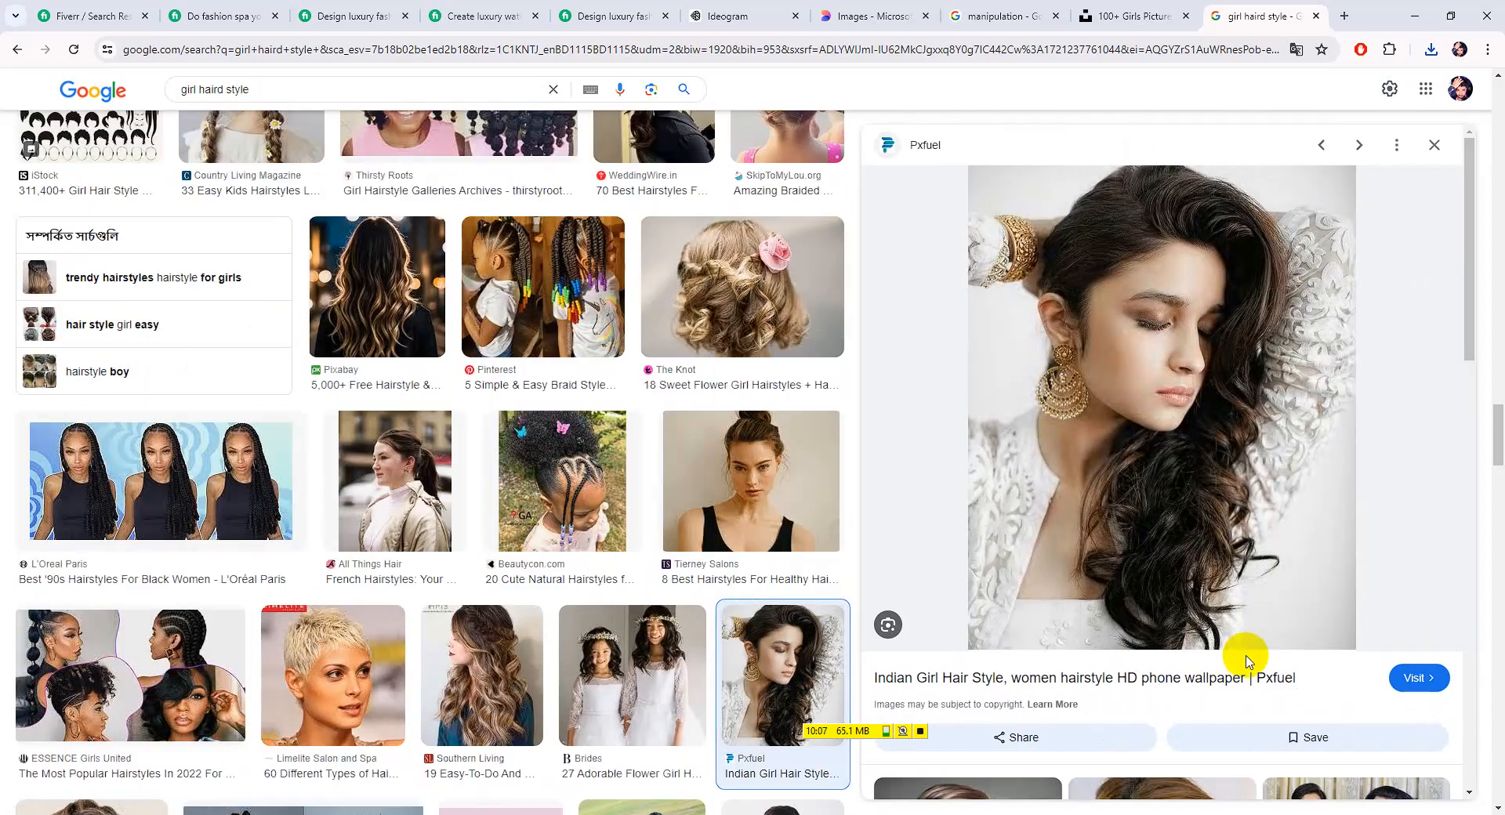
pyautogui.scroll(-4, 595, 580)
pyautogui.scroll(-5, 276, 549)
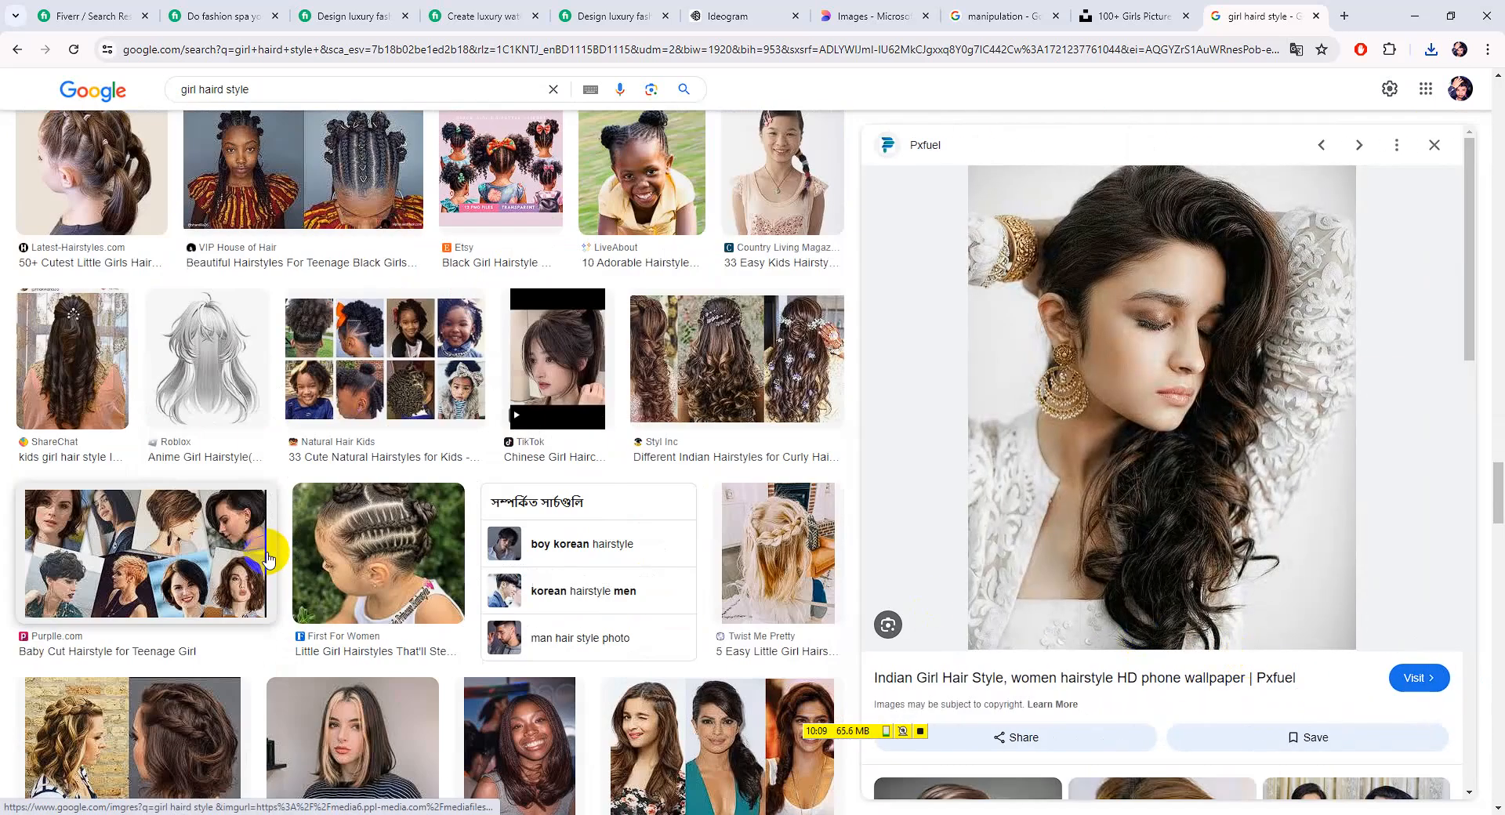
pyautogui.scroll(-5, 252, 413)
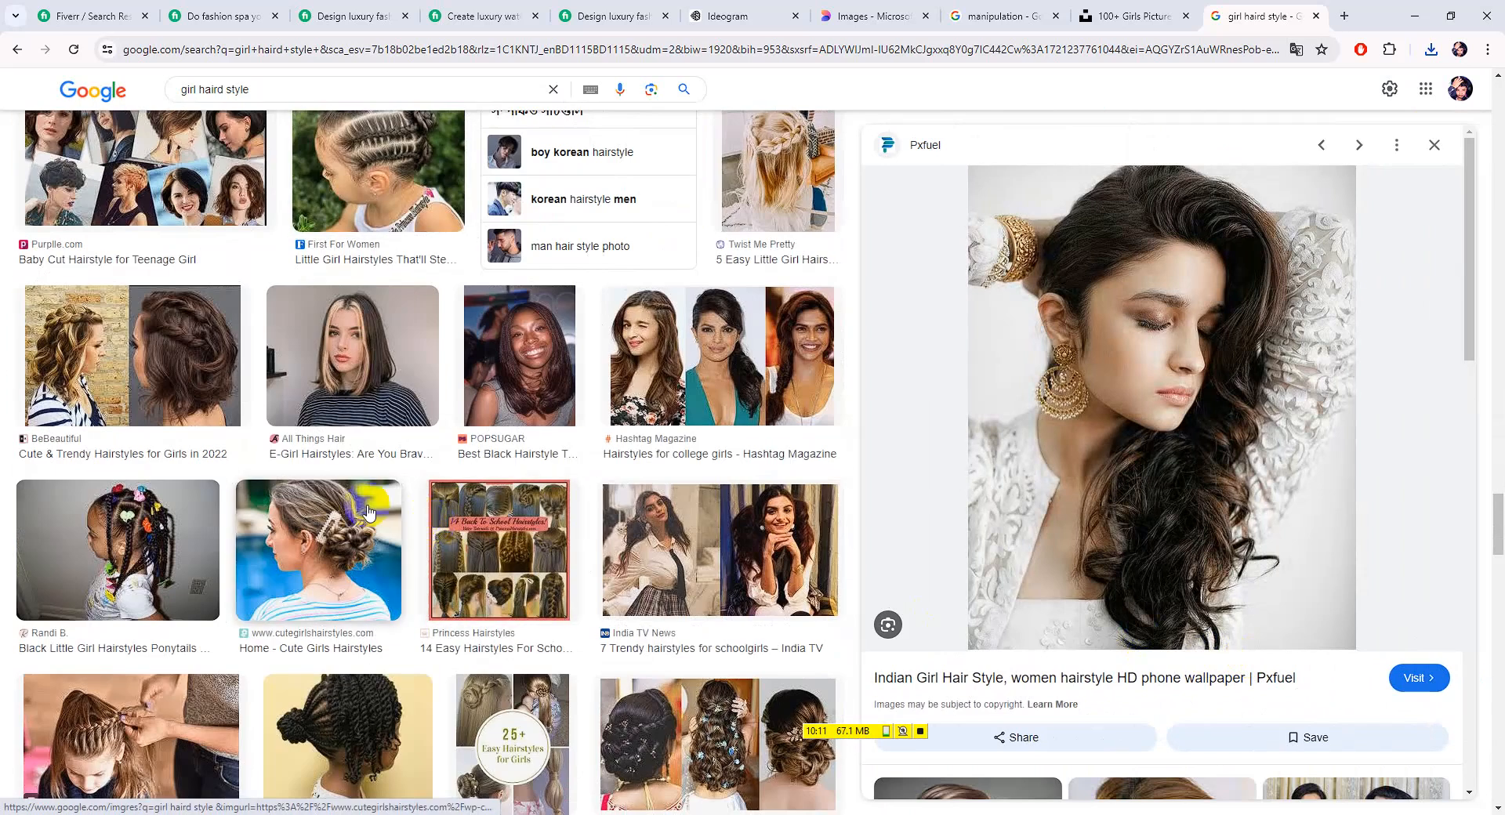
pyautogui.click(44, 10)
# Open the downloaded curly-haired man portrait, dock it as a tab, and zoom in
pyautogui.click(70, 57)
pyautogui.click(1489, 10)
pyautogui.click(51, 9)
pyautogui.click(66, 44)
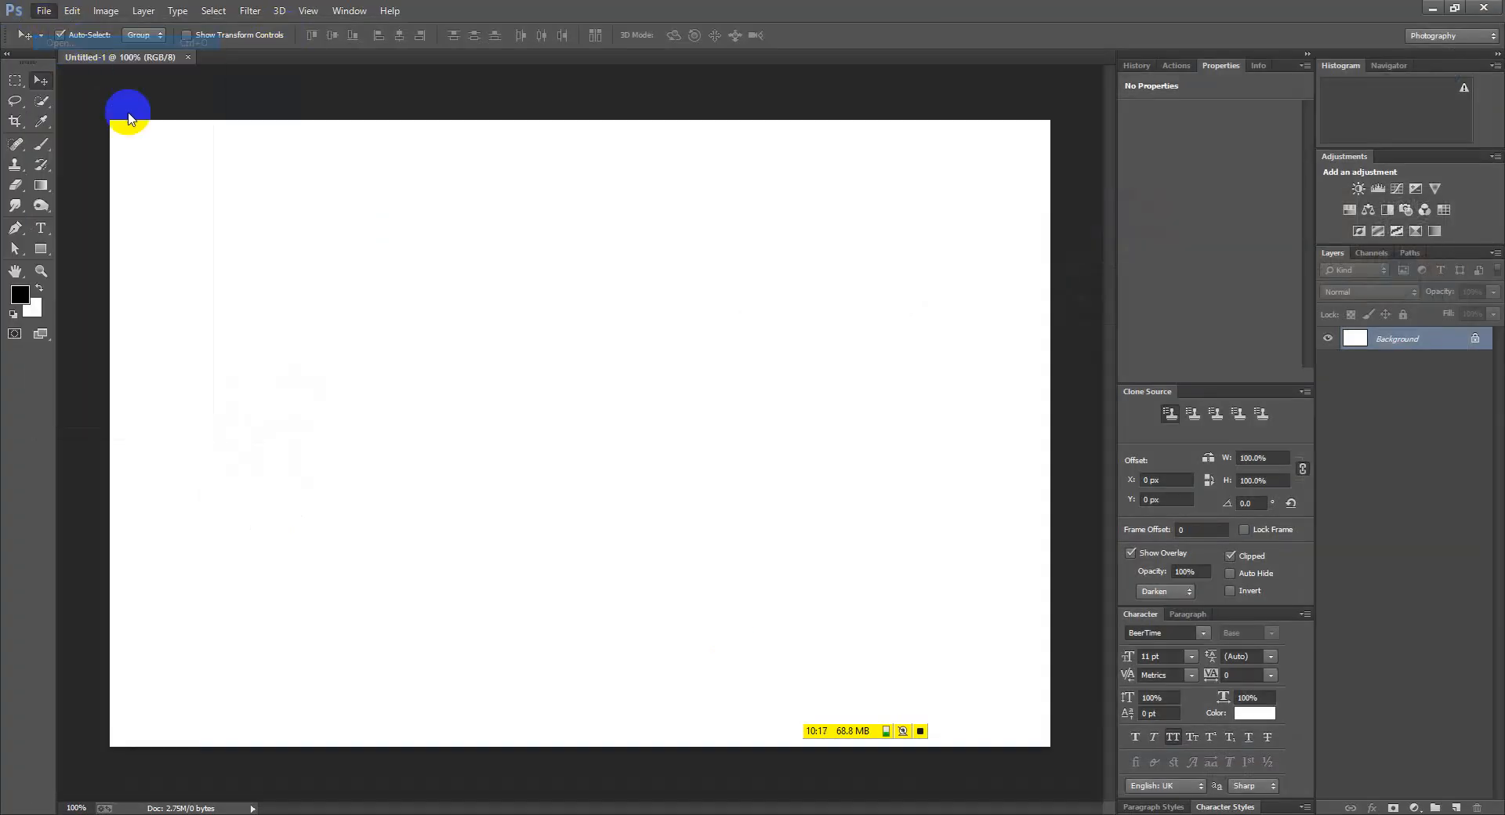
pyautogui.doubleClick(221, 184)
pyautogui.moveTo(252, 74); pyautogui.dragTo(518, 61)
pyautogui.hotkey('ctrl', '+')
pyautogui.hotkey('ctrl', '+')
# Draw a rectangular marquee over the man's head and chest
pyautogui.click(18, 83)
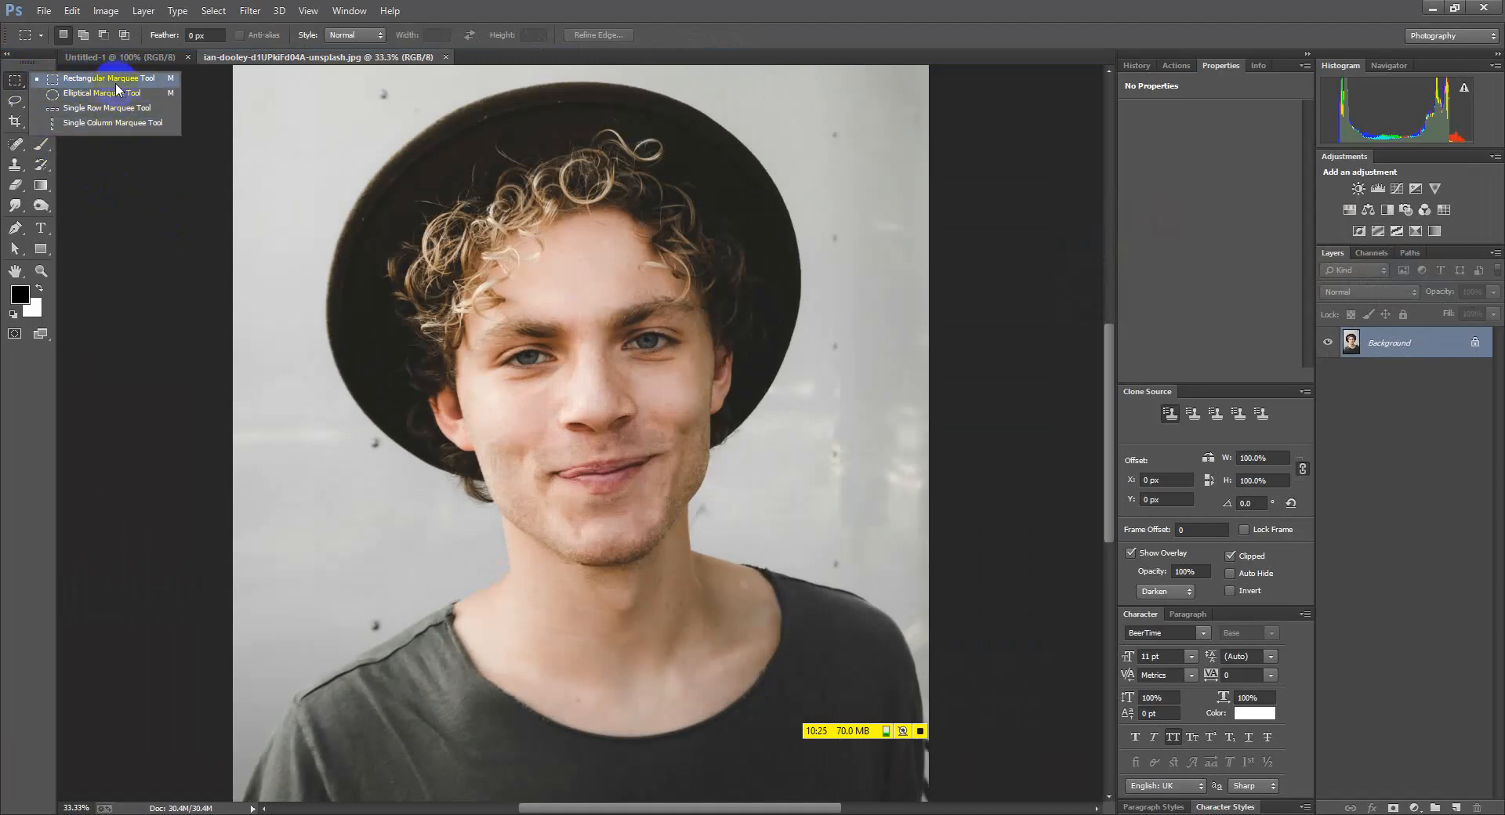
pyautogui.click(116, 83)
pyautogui.scroll(-1, 384, 147)
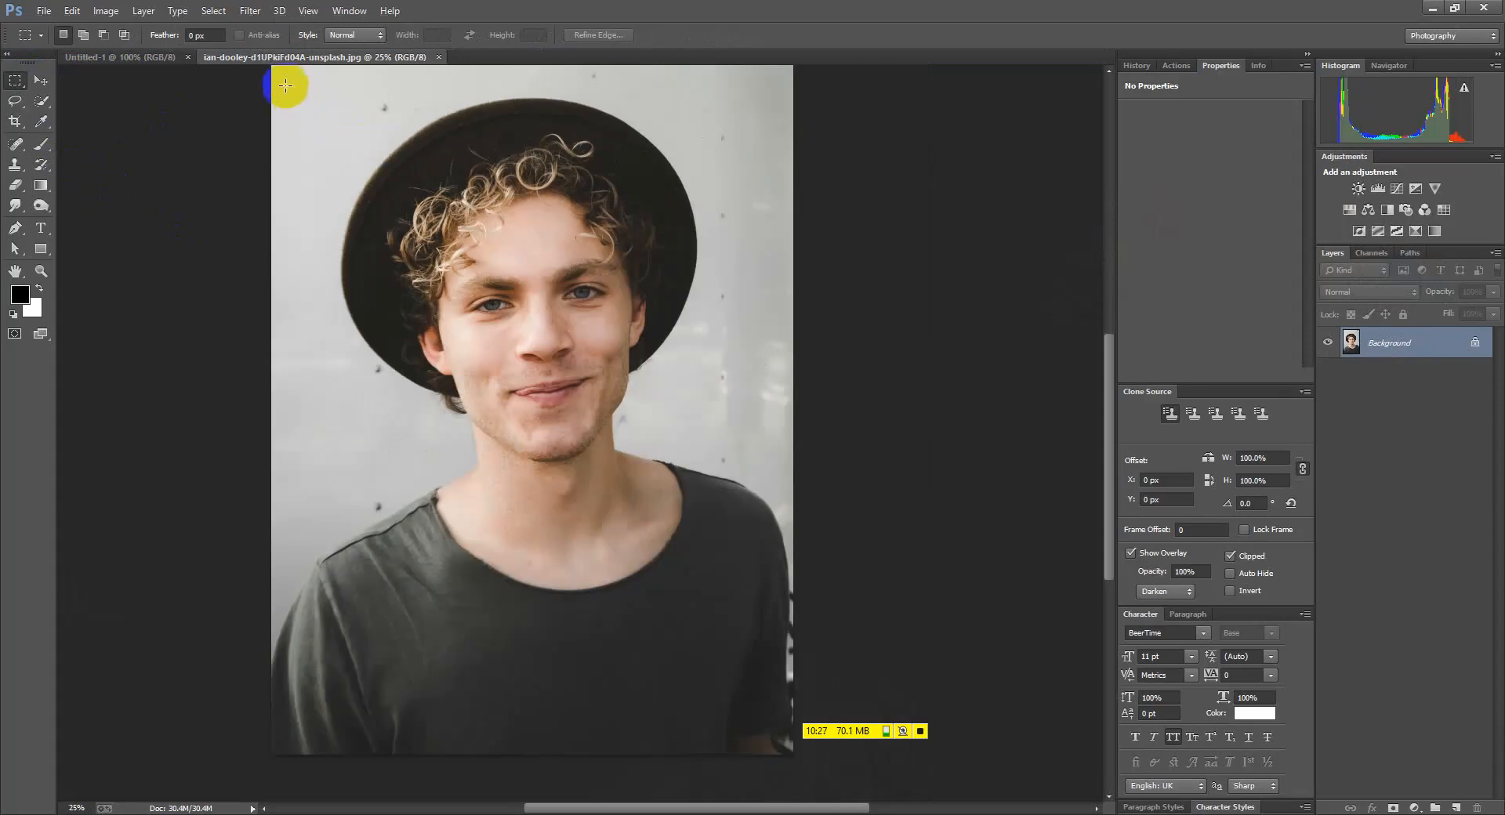
pyautogui.moveTo(282, 73); pyautogui.dragTo(770, 637)
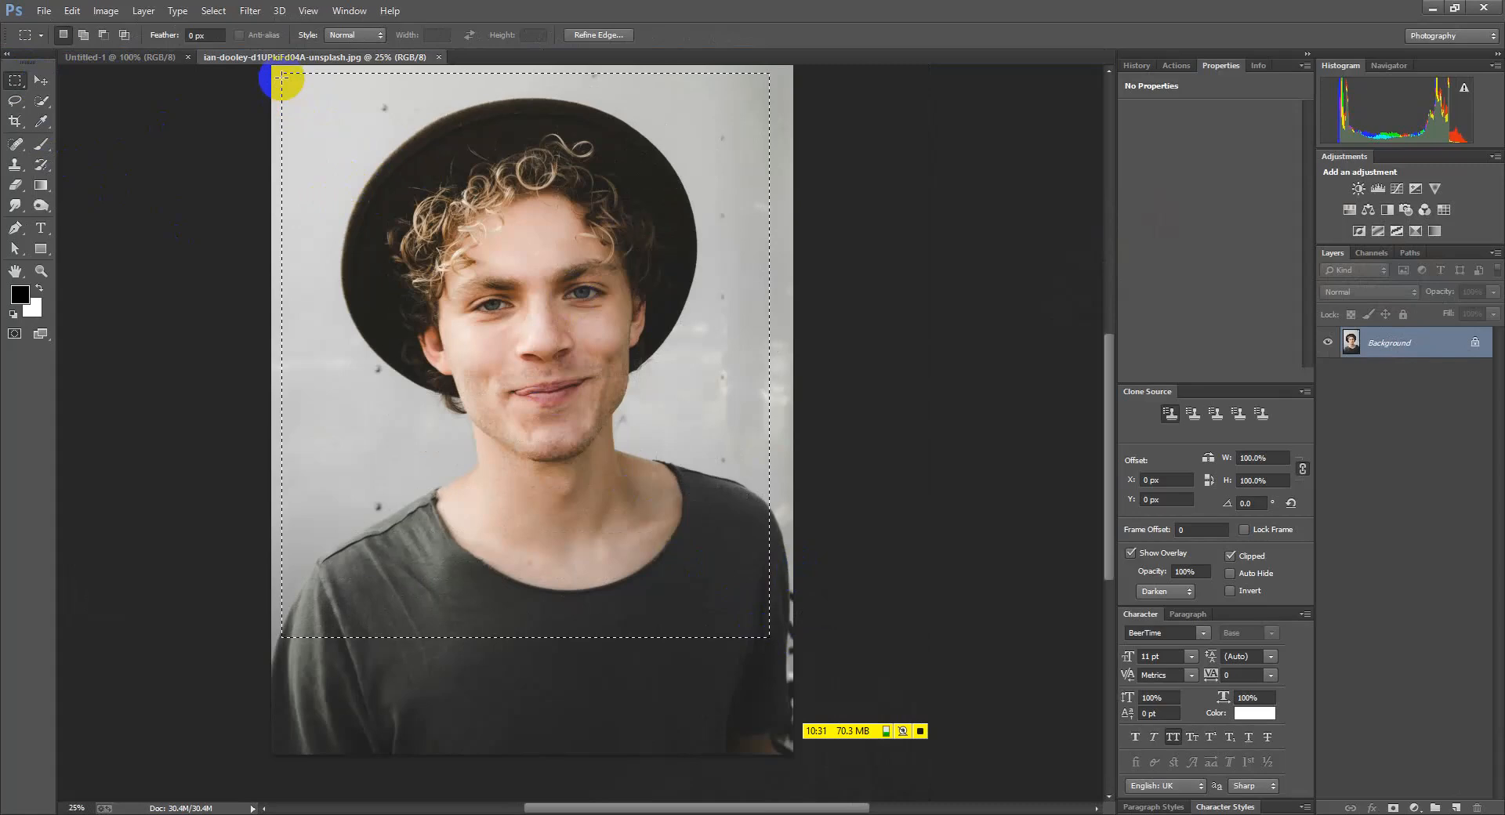
pyautogui.moveTo(502, 125); pyautogui.dragTo(514, 124)
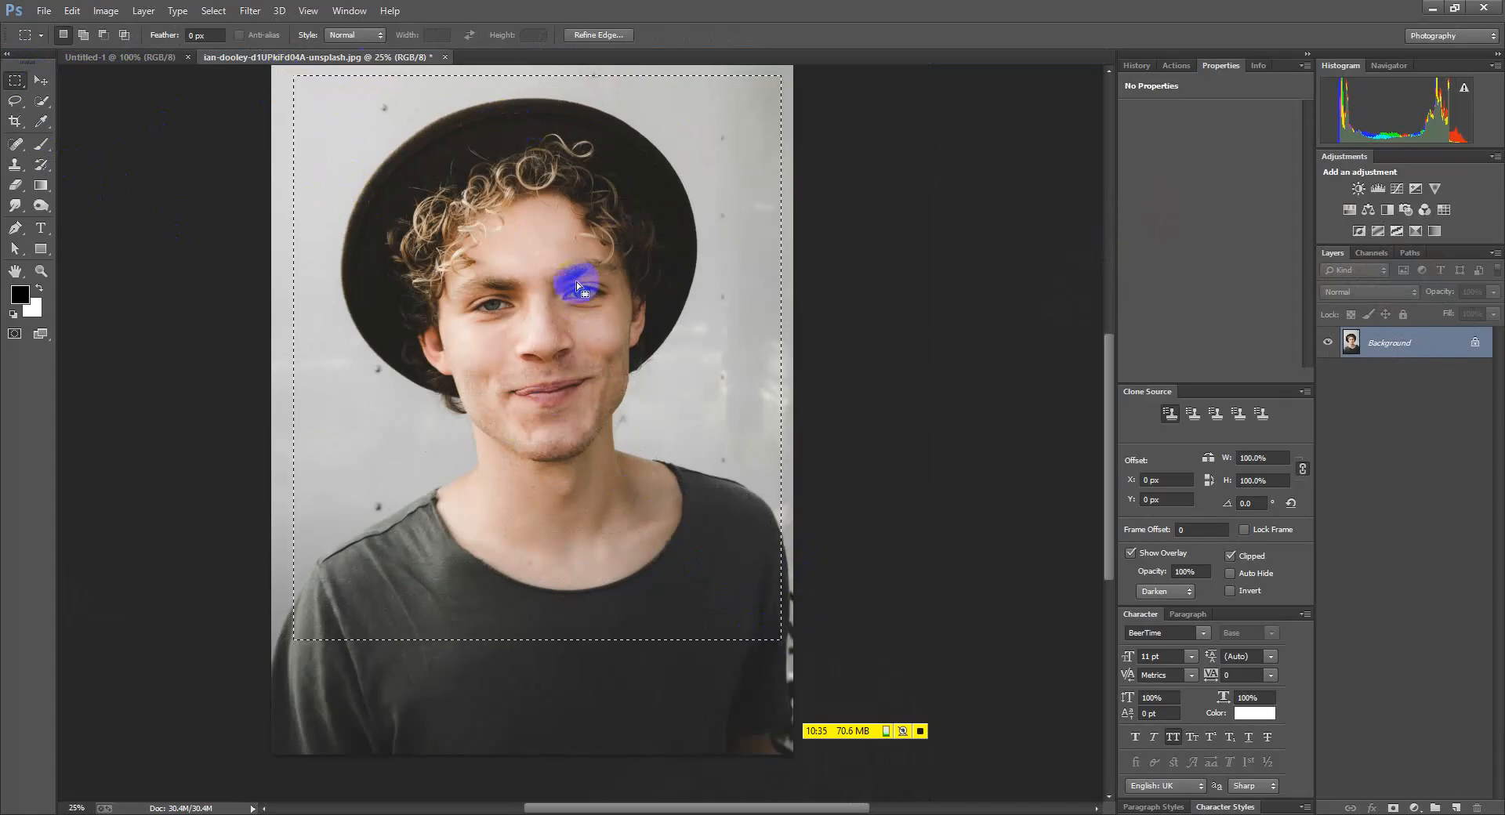
# Convert the Background into editable Layer 0, test a move, undo it, and deselect
pyautogui.click(1475, 342)
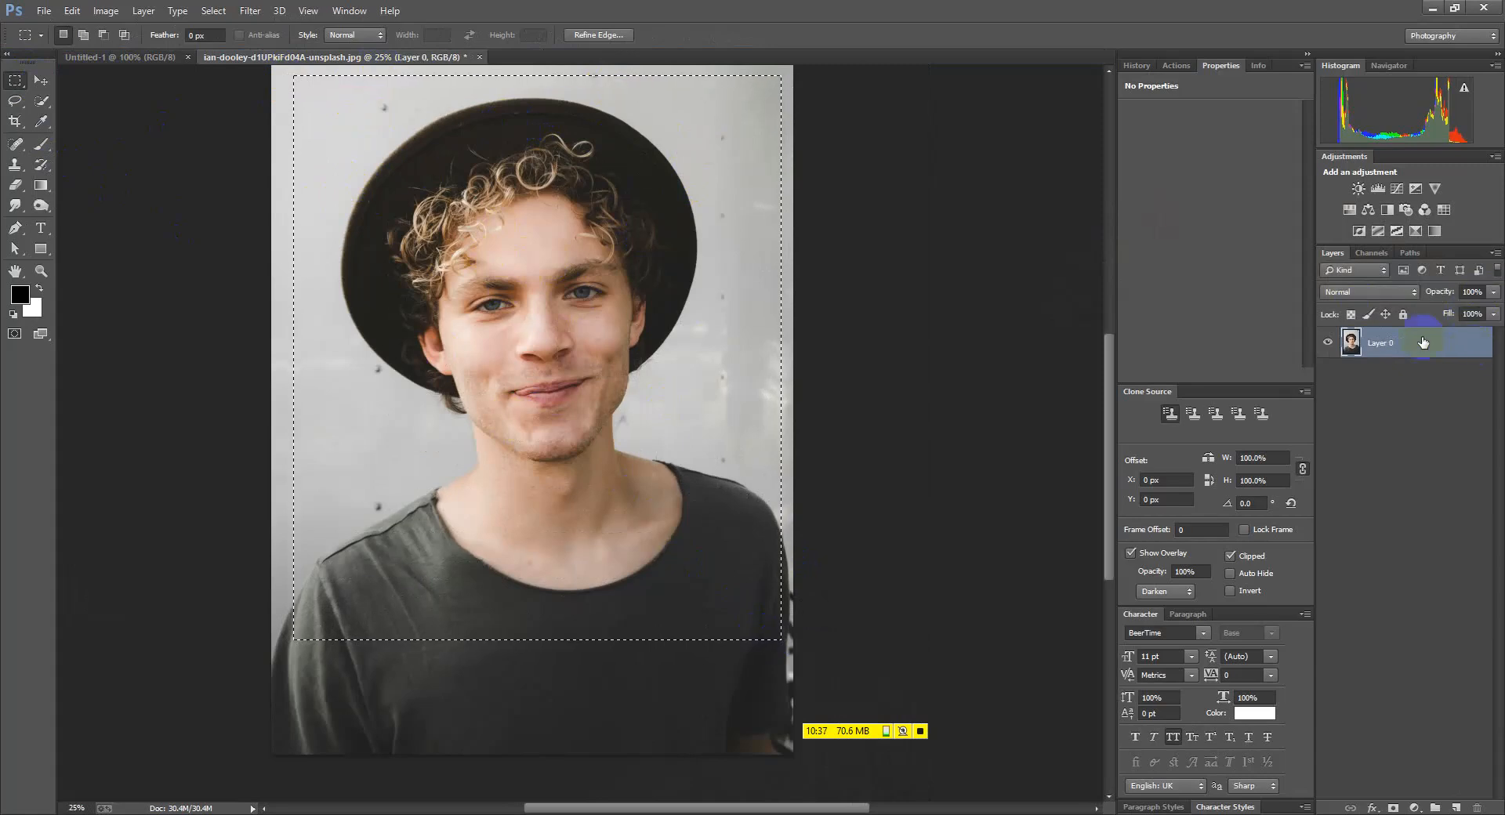
pyautogui.click(40, 82)
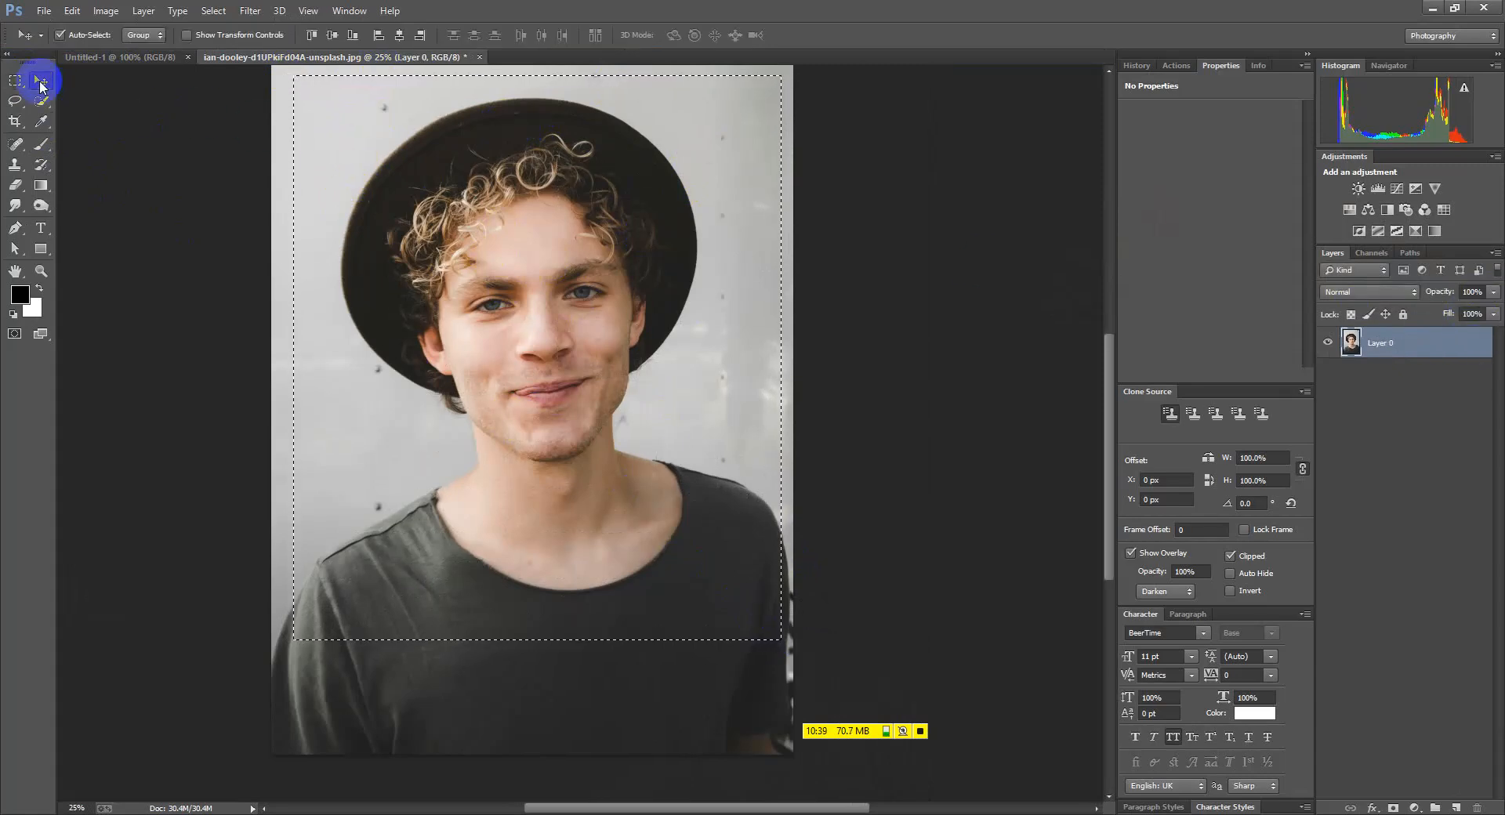
pyautogui.moveTo(537, 316)
pyautogui.mouseDown()
pyautogui.moveTo(572, 312)
pyautogui.moveTo(459, 286)
pyautogui.moveTo(544, 328)
pyautogui.moveTo(535, 317)
pyautogui.mouseUp()
pyautogui.hotkey('ctrl', 'z')
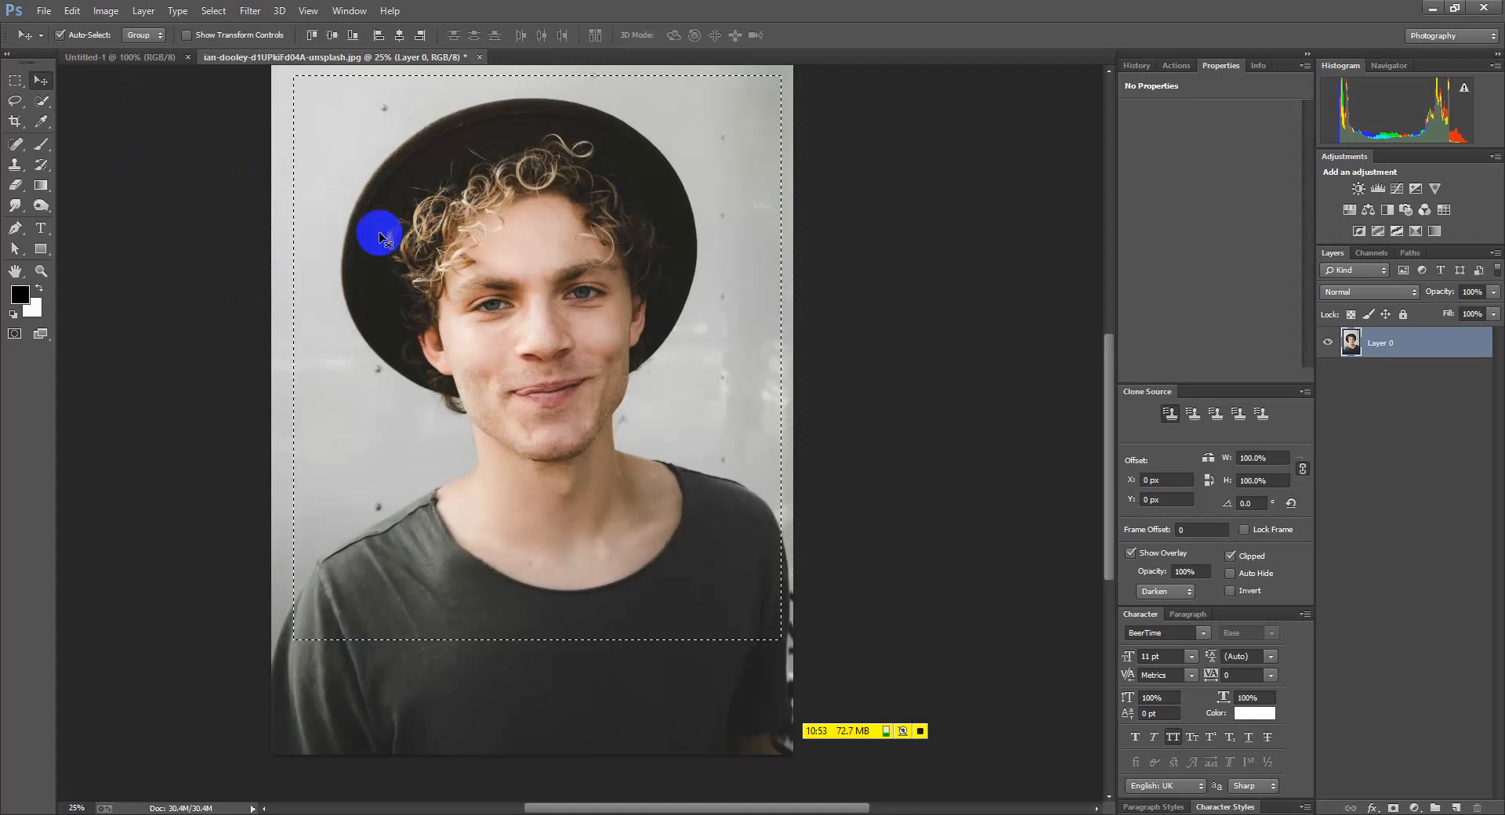
pyautogui.hotkey('ctrl', 'd')
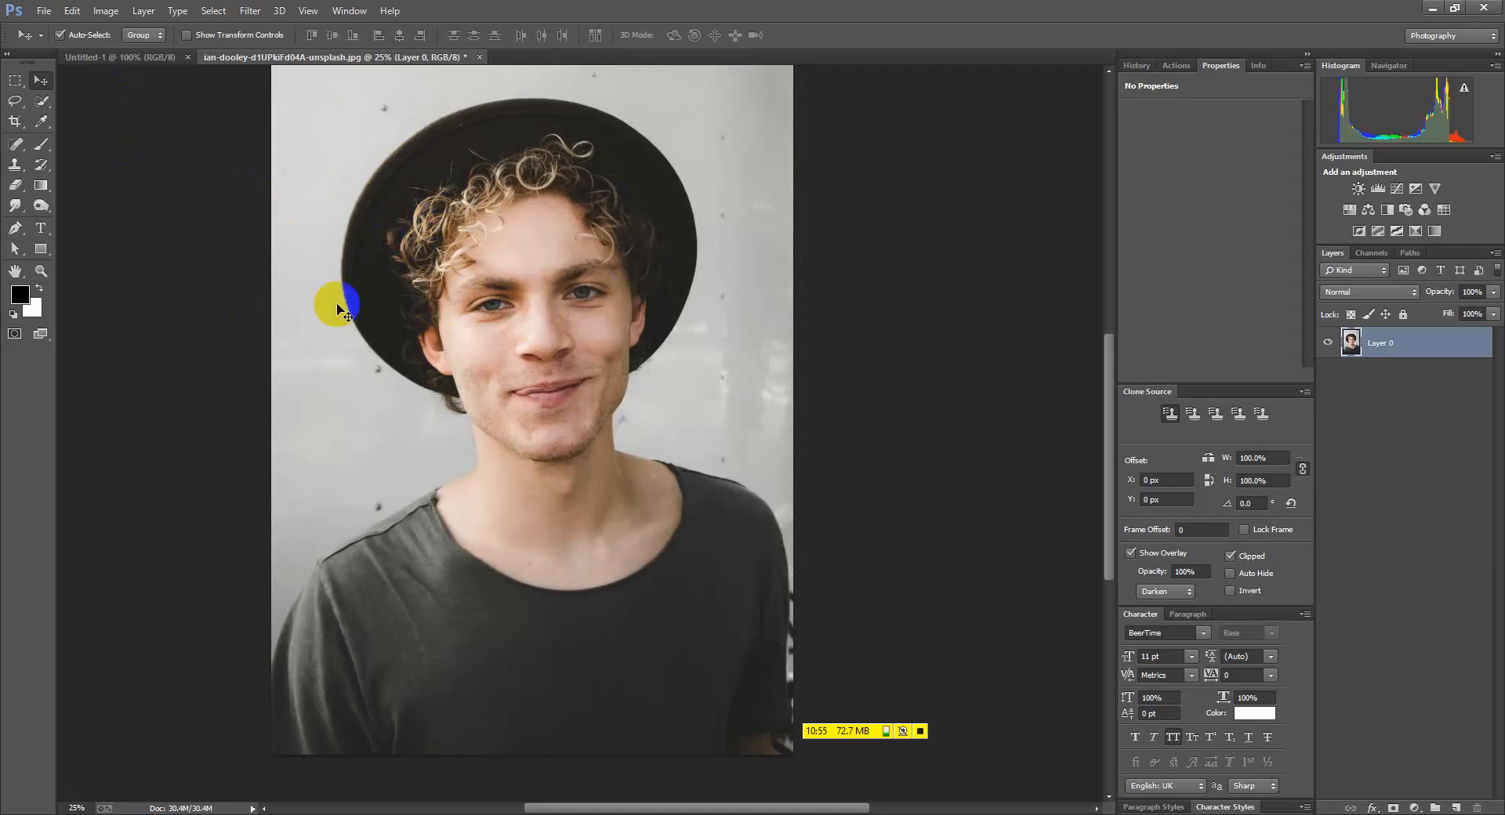
pyautogui.rightClick(16, 84)
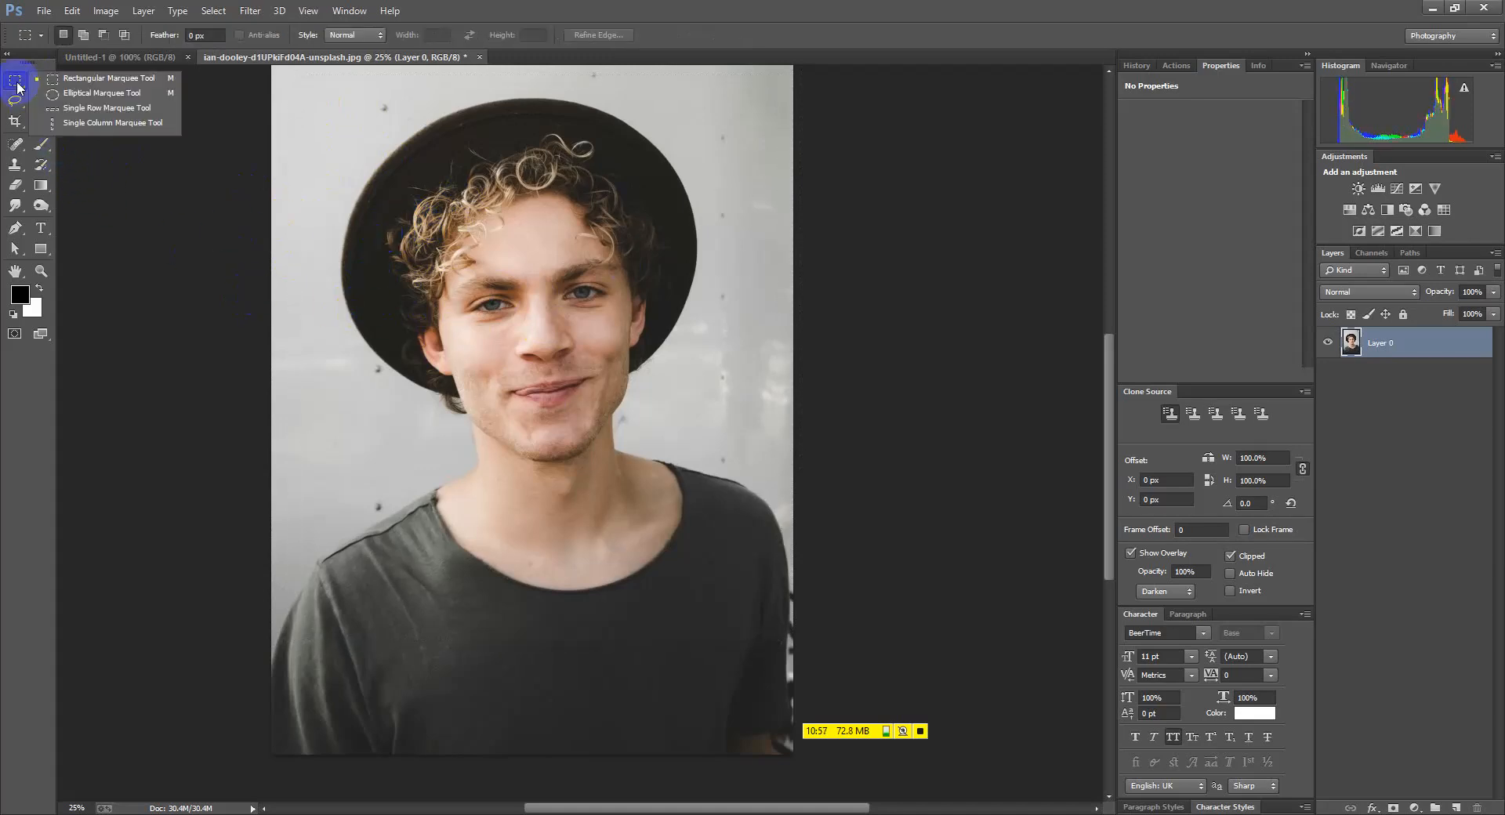
pyautogui.click(63, 95)
pyautogui.moveTo(293, 76); pyautogui.dragTo(772, 623)
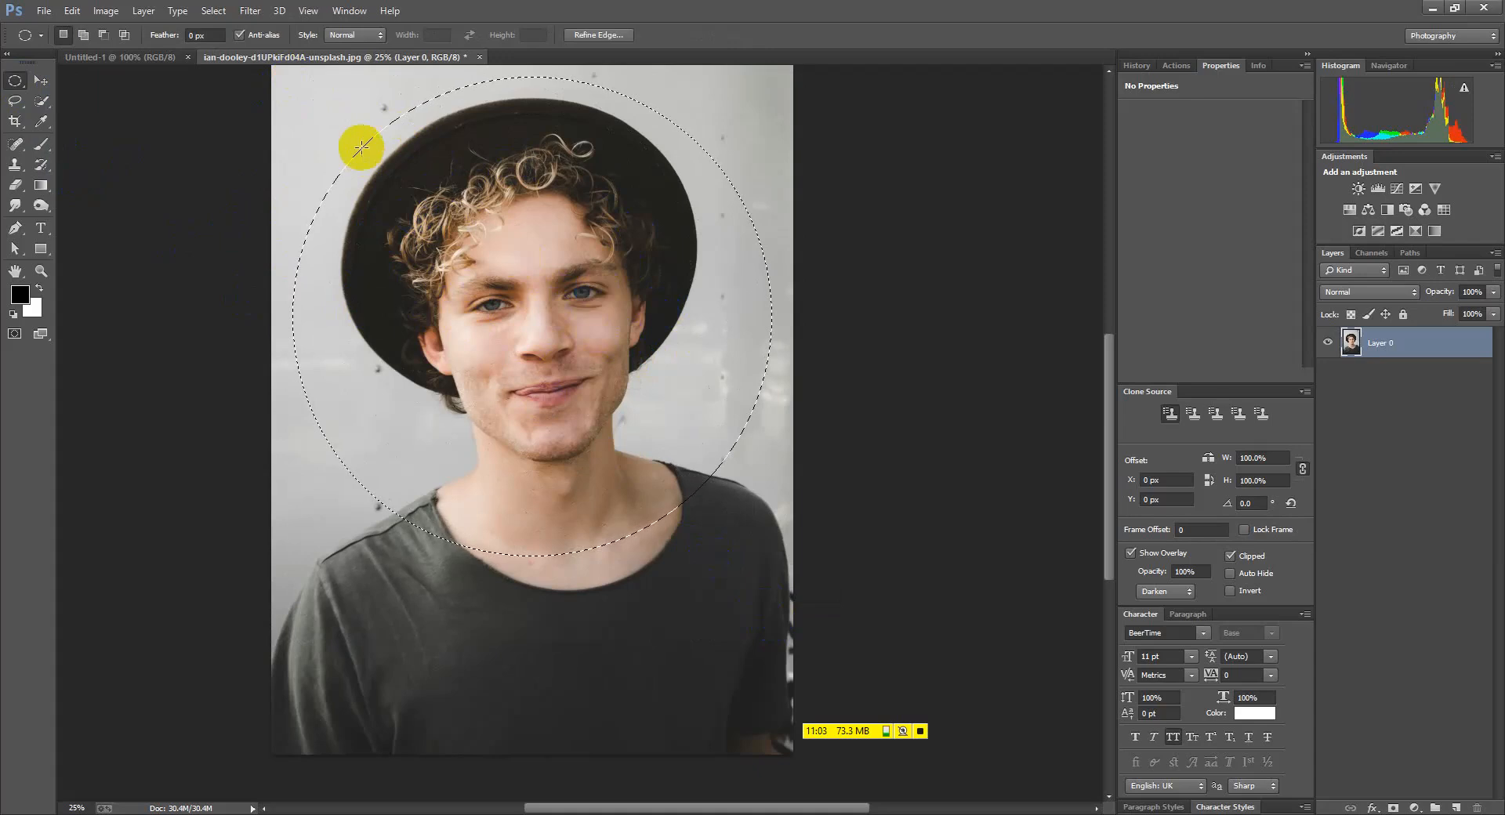
pyautogui.click(420, 320)
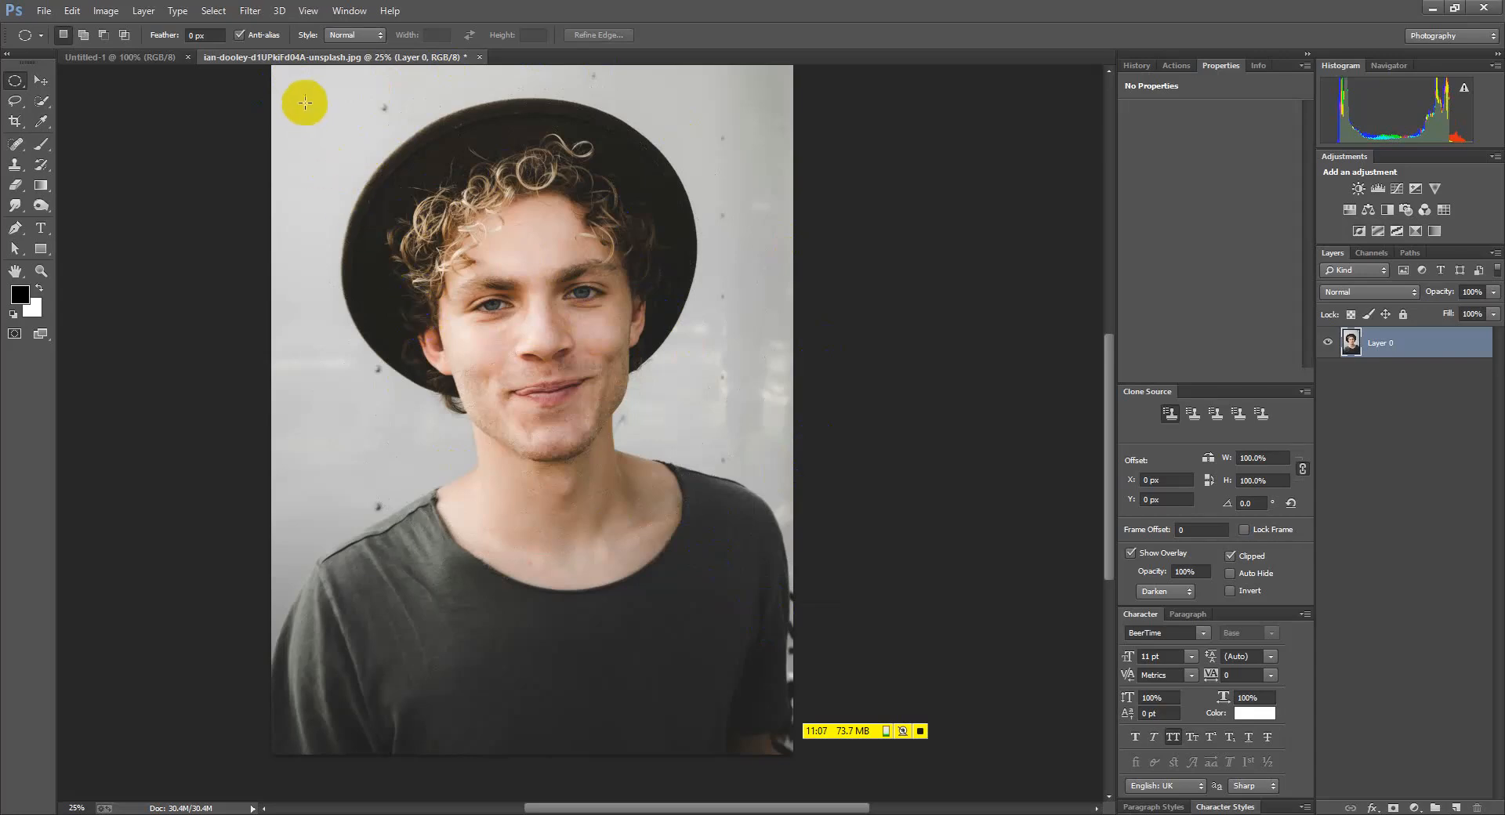
pyautogui.moveTo(14, 80); pyautogui.dragTo(49, 94)
pyautogui.moveTo(297, 99); pyautogui.dragTo(751, 669)
pyautogui.press('shift')
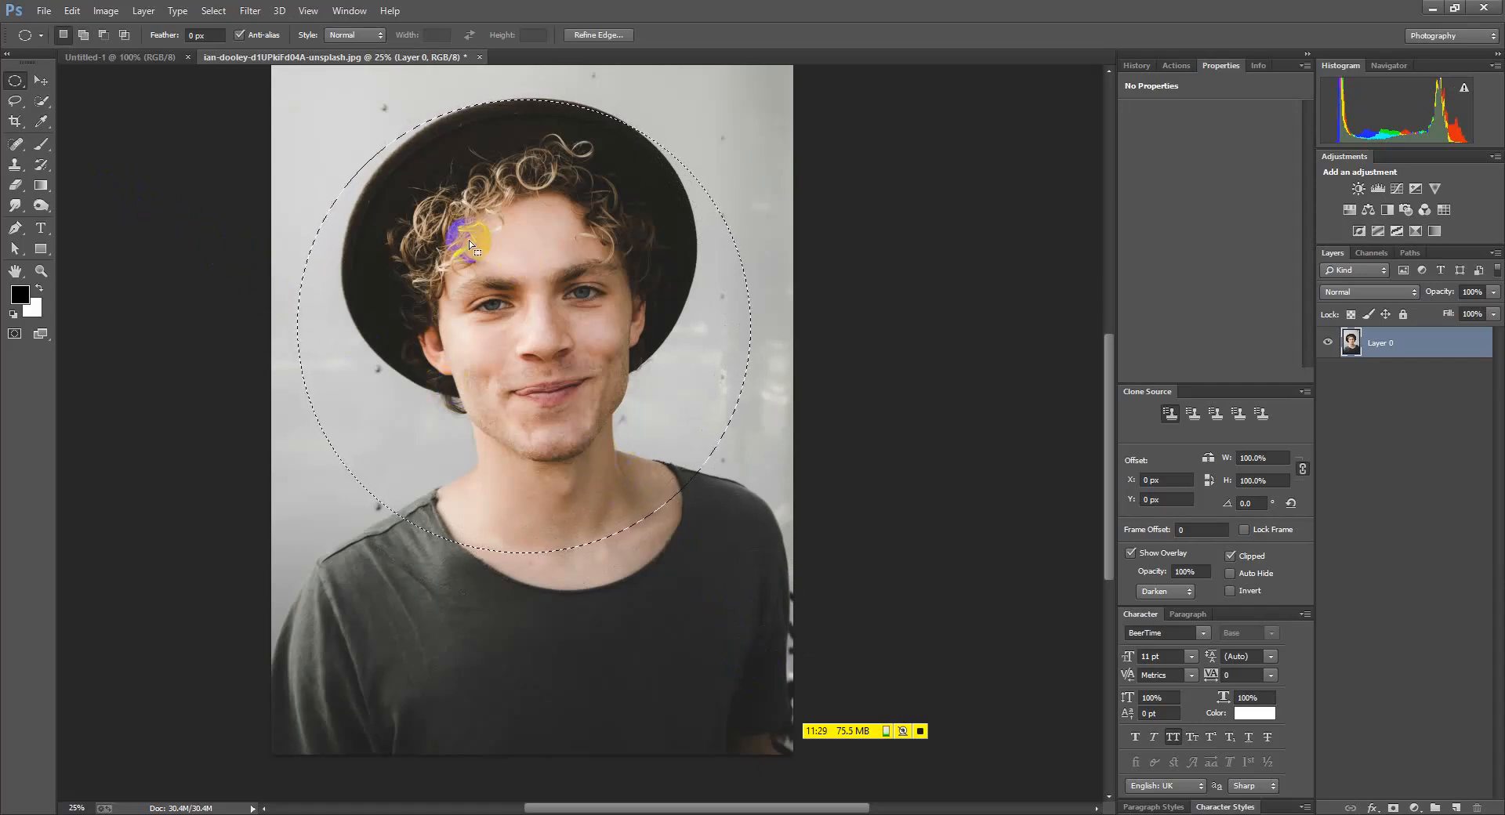
pyautogui.rightClick(15, 80)
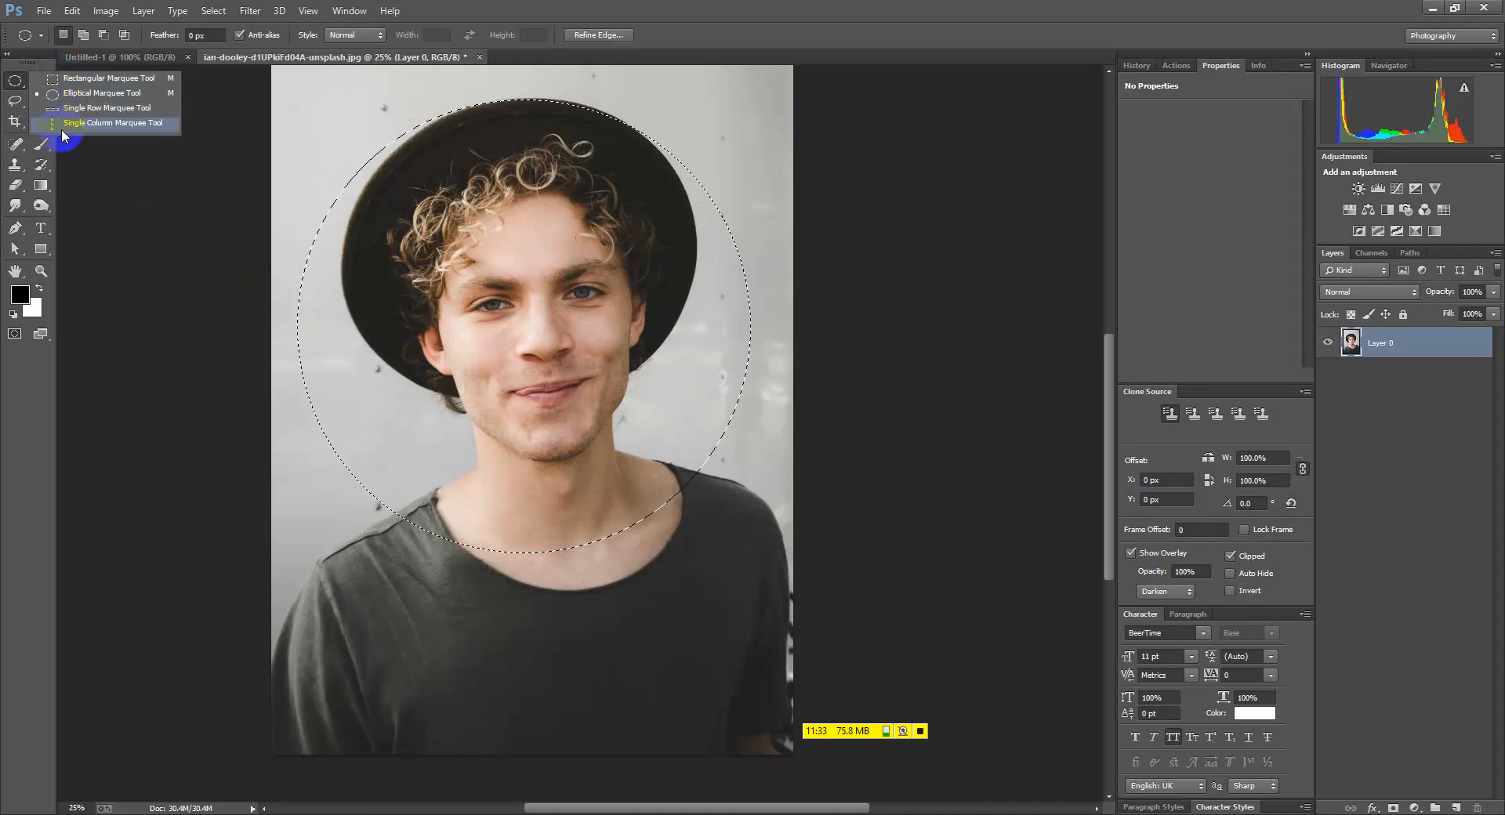
pyautogui.click(568, 417)
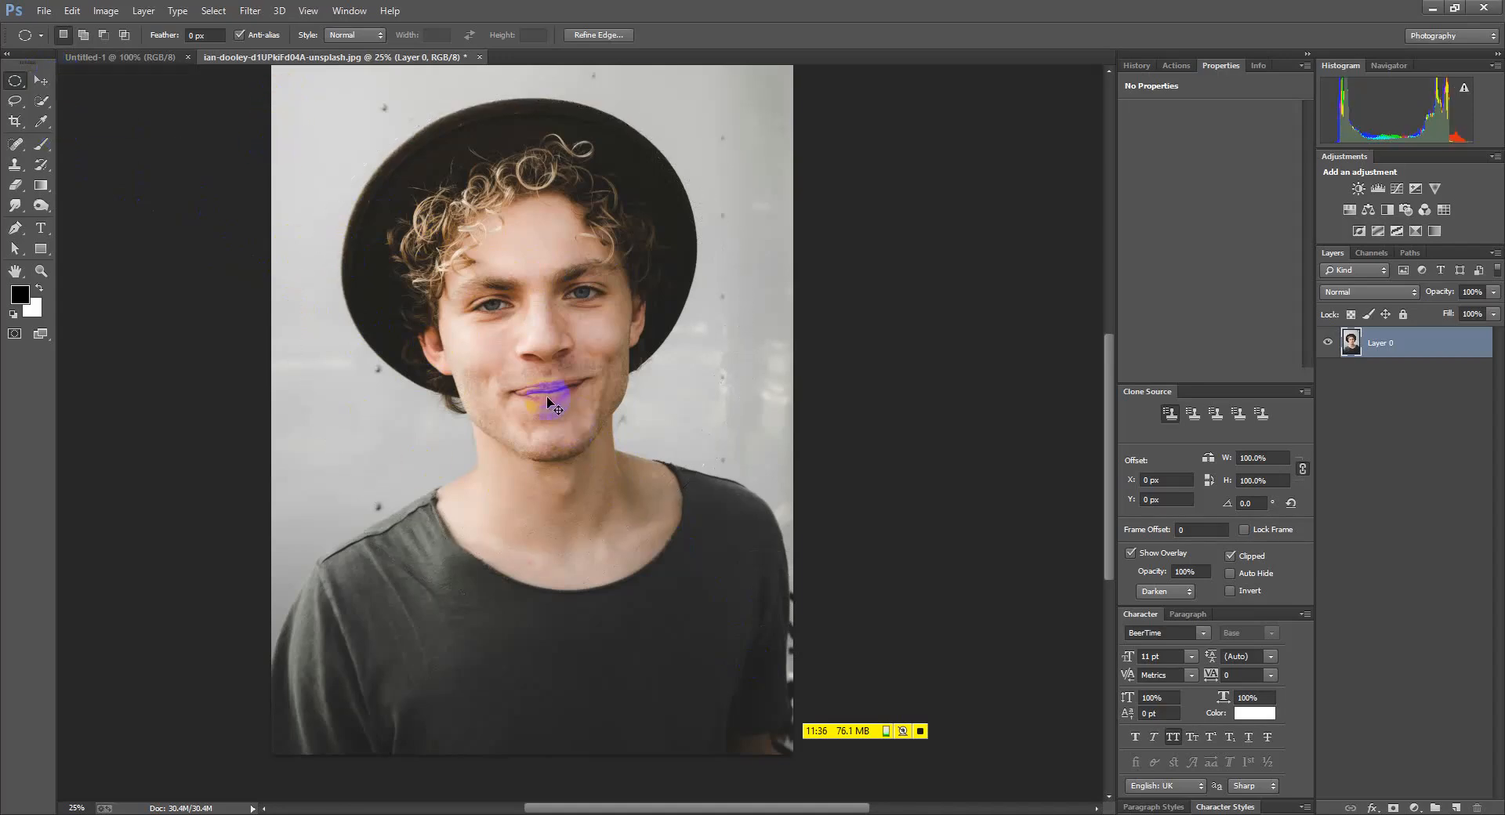
pyautogui.click(36, 81)
# Drag the portrait from Layer 0 into the Untitled-1 document
pyautogui.moveTo(543, 500)
pyautogui.mouseDown()
pyautogui.moveTo(447, 517)
pyautogui.moveTo(541, 474)
pyautogui.mouseUp()
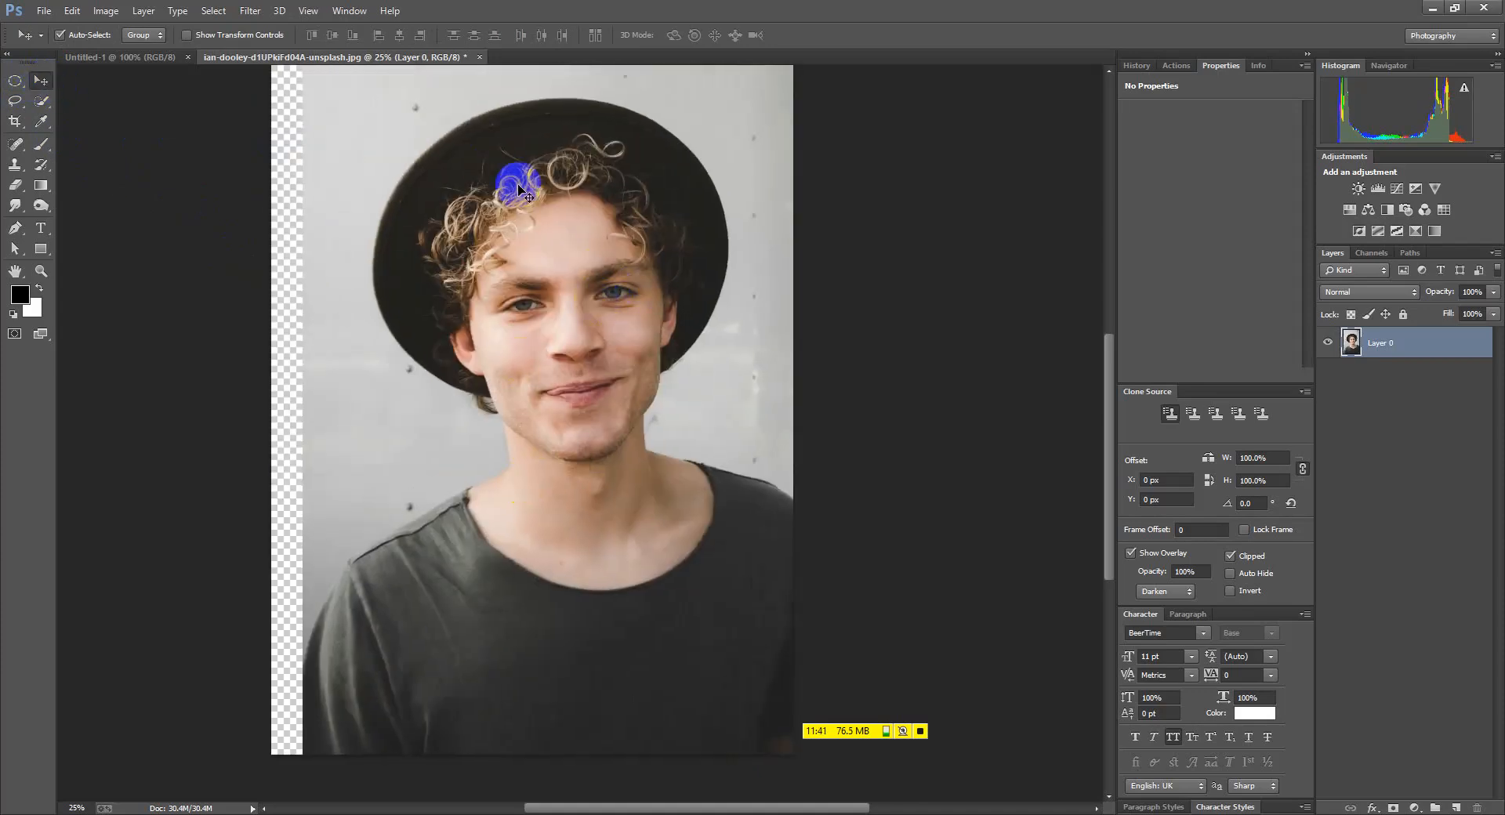
pyautogui.moveTo(513, 266); pyautogui.dragTo(502, 376)
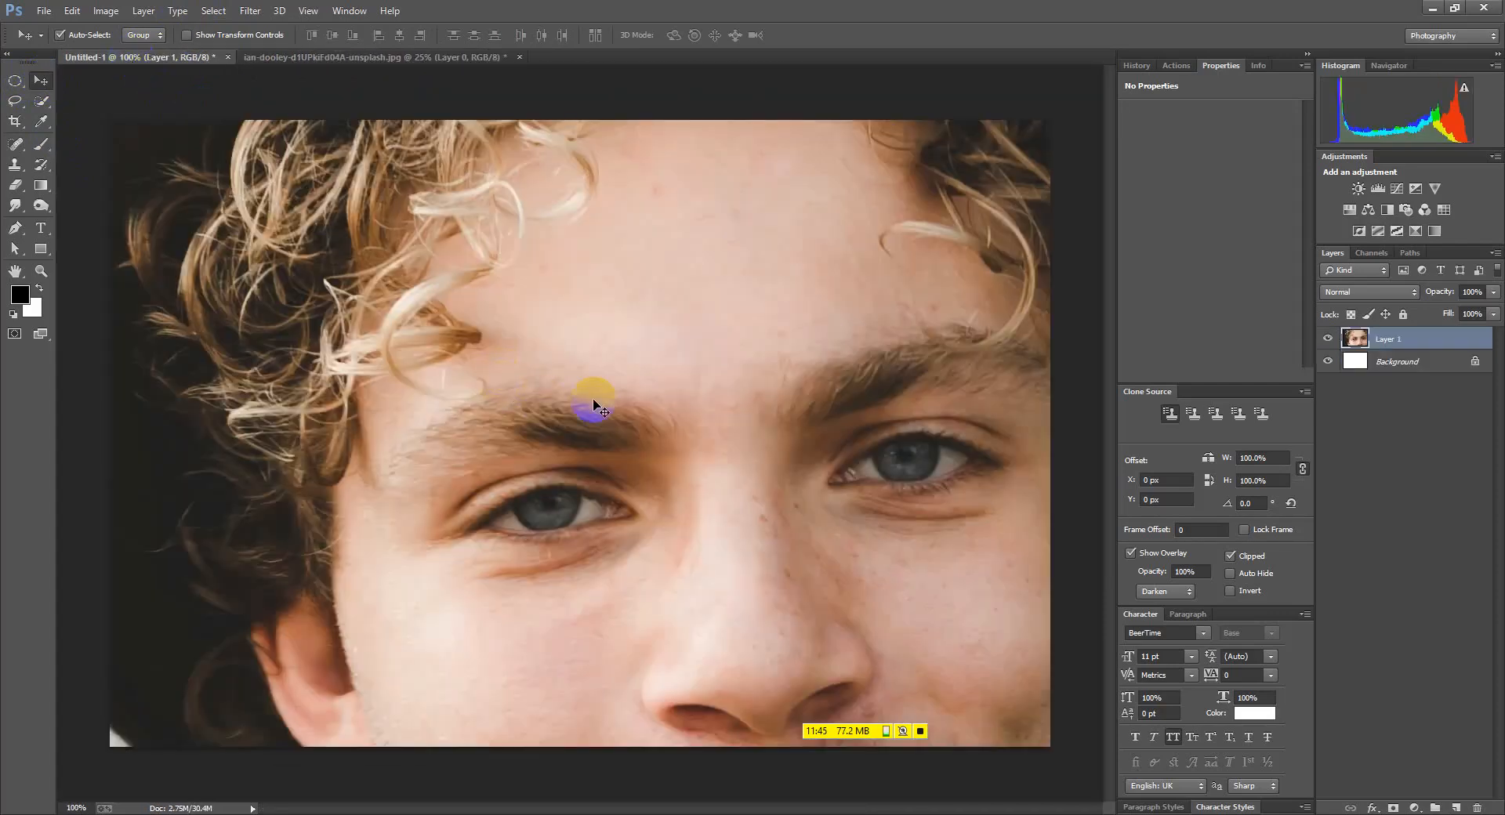
pyautogui.scroll(-3, 468, 380)
pyautogui.click(648, 485)
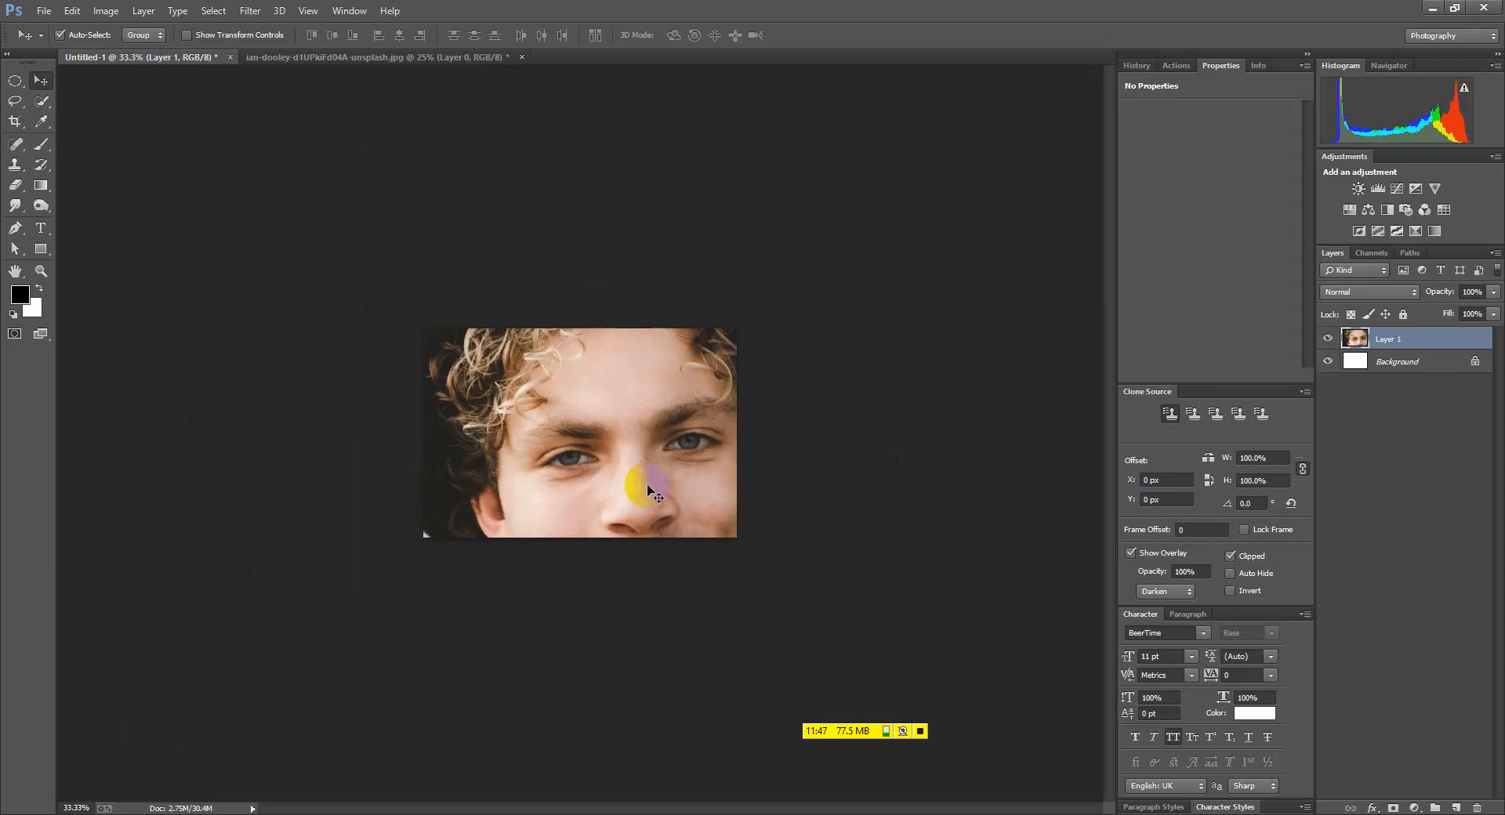
# Scale the pasted portrait to about 22.5% and centre it on the white canvas
pyautogui.hotkey('ctrl', 't')
pyautogui.hotkey('ctrl', '-')
pyautogui.hotkey('ctrl', '-')
pyautogui.hotkey('ctrl', '-')
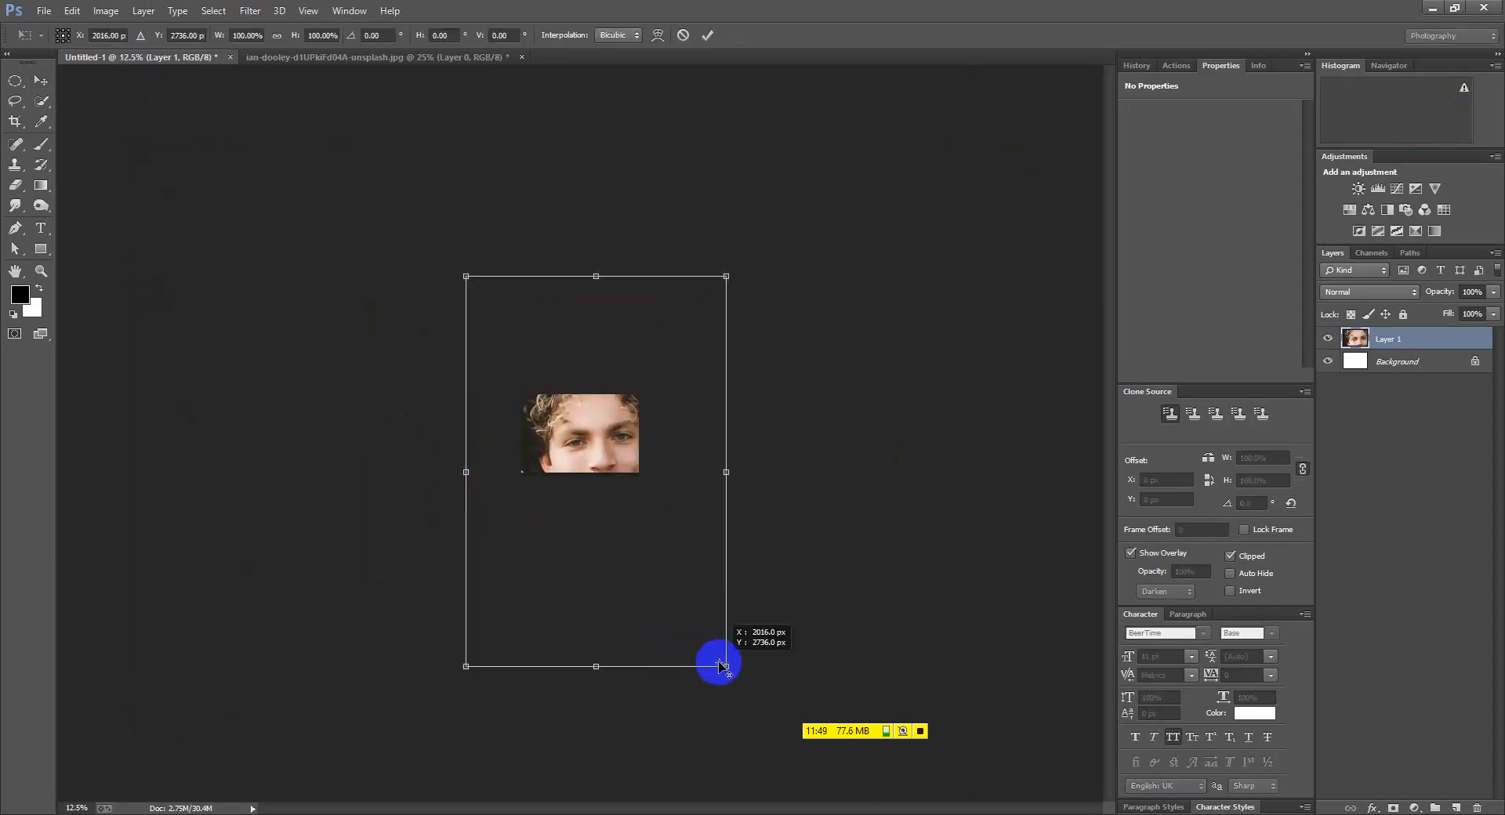
pyautogui.moveTo(726, 668); pyautogui.dragTo(612, 531)
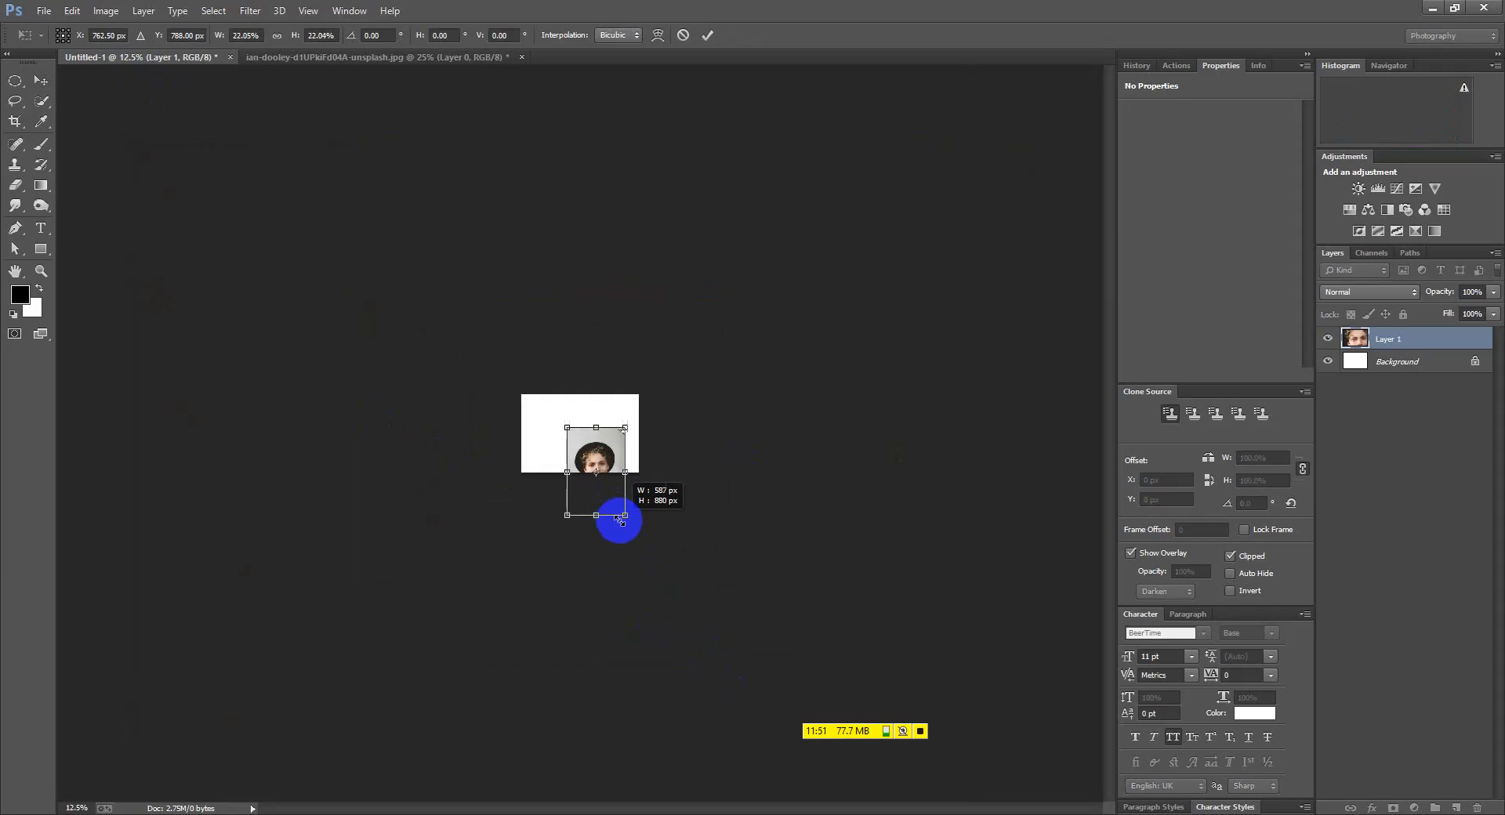
pyautogui.hotkey('ctrl', '+')
pyautogui.hotkey('ctrl', '+')
pyautogui.hotkey('ctrl', '+')
pyautogui.moveTo(595, 447); pyautogui.dragTo(555, 384)
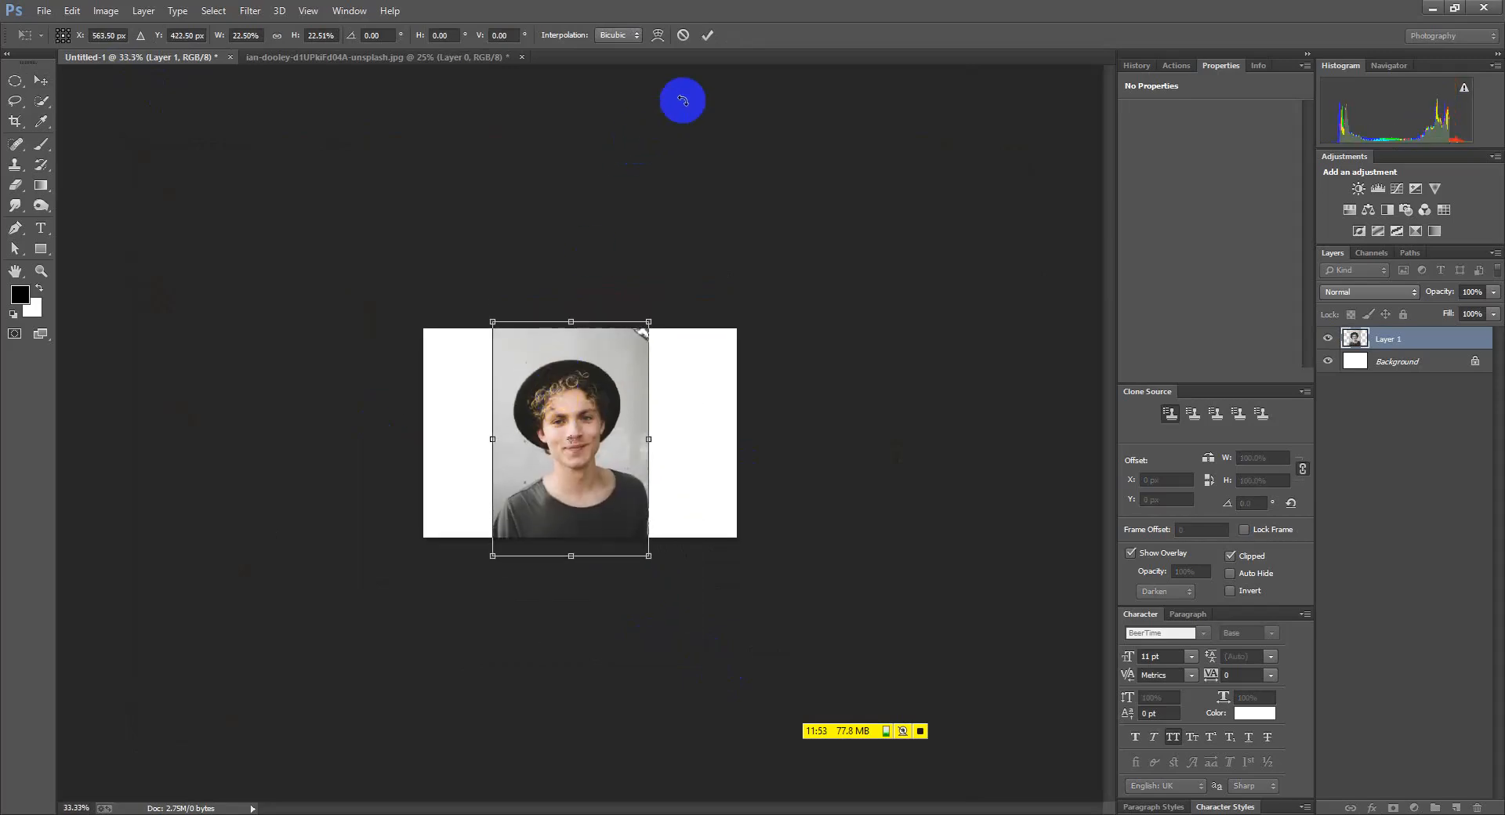
pyautogui.click(707, 35)
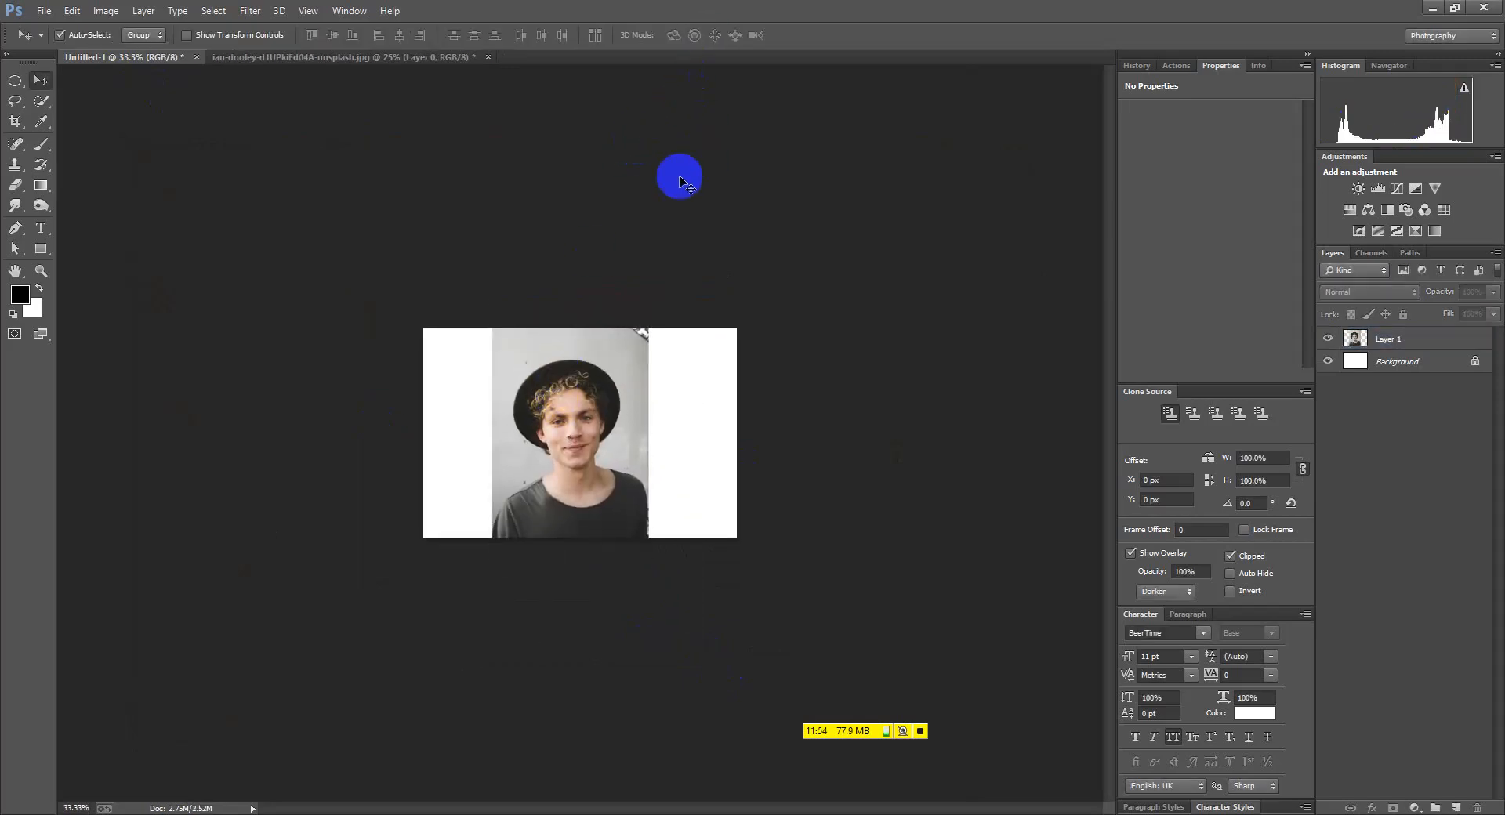
pyautogui.hotkey('ctrl', '+')
pyautogui.click(16, 101)
pyautogui.rightClick(17, 101)
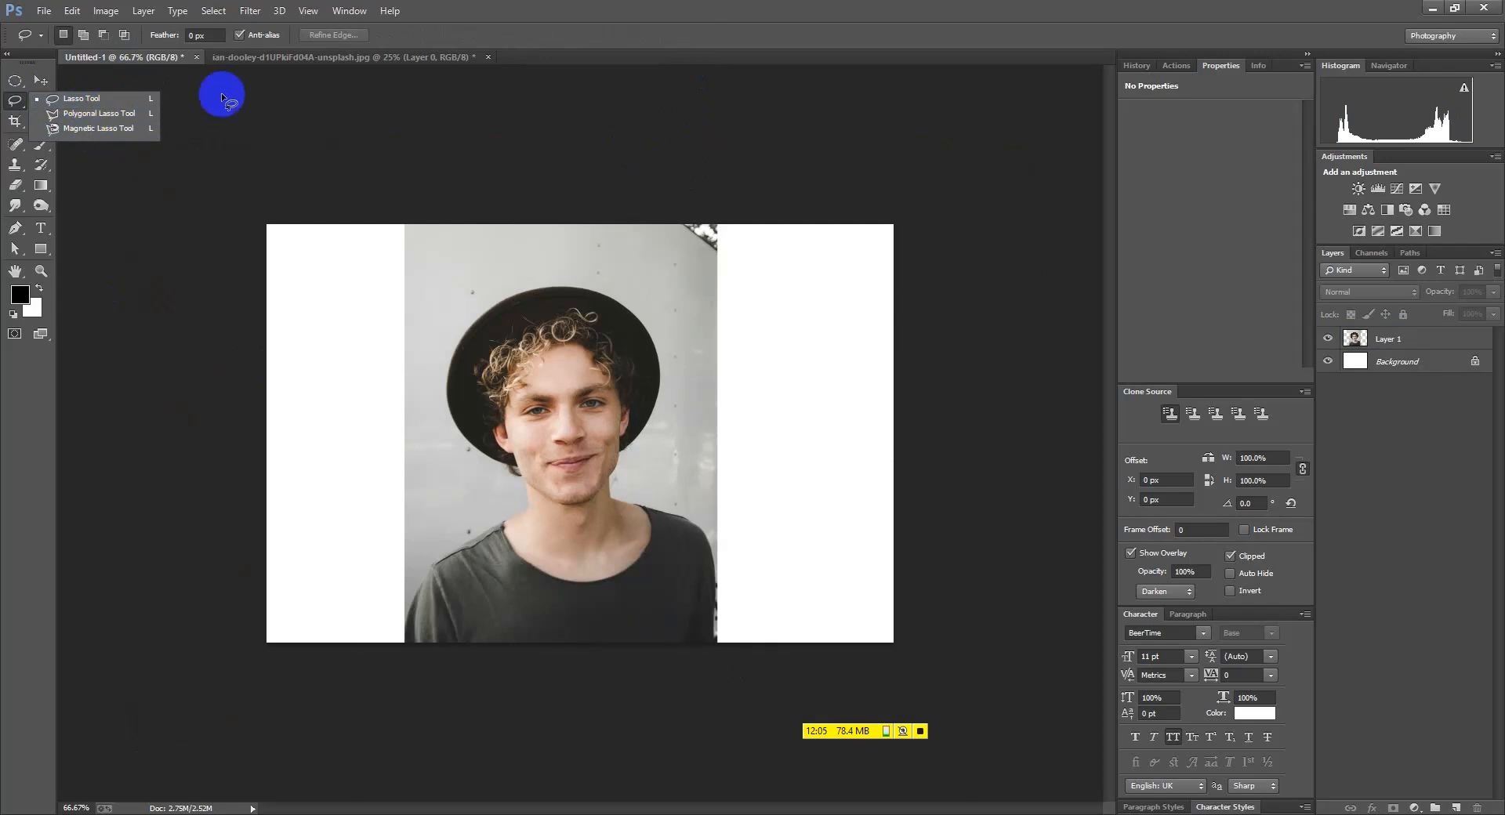
pyautogui.click(258, 60)
pyautogui.click(259, 60)
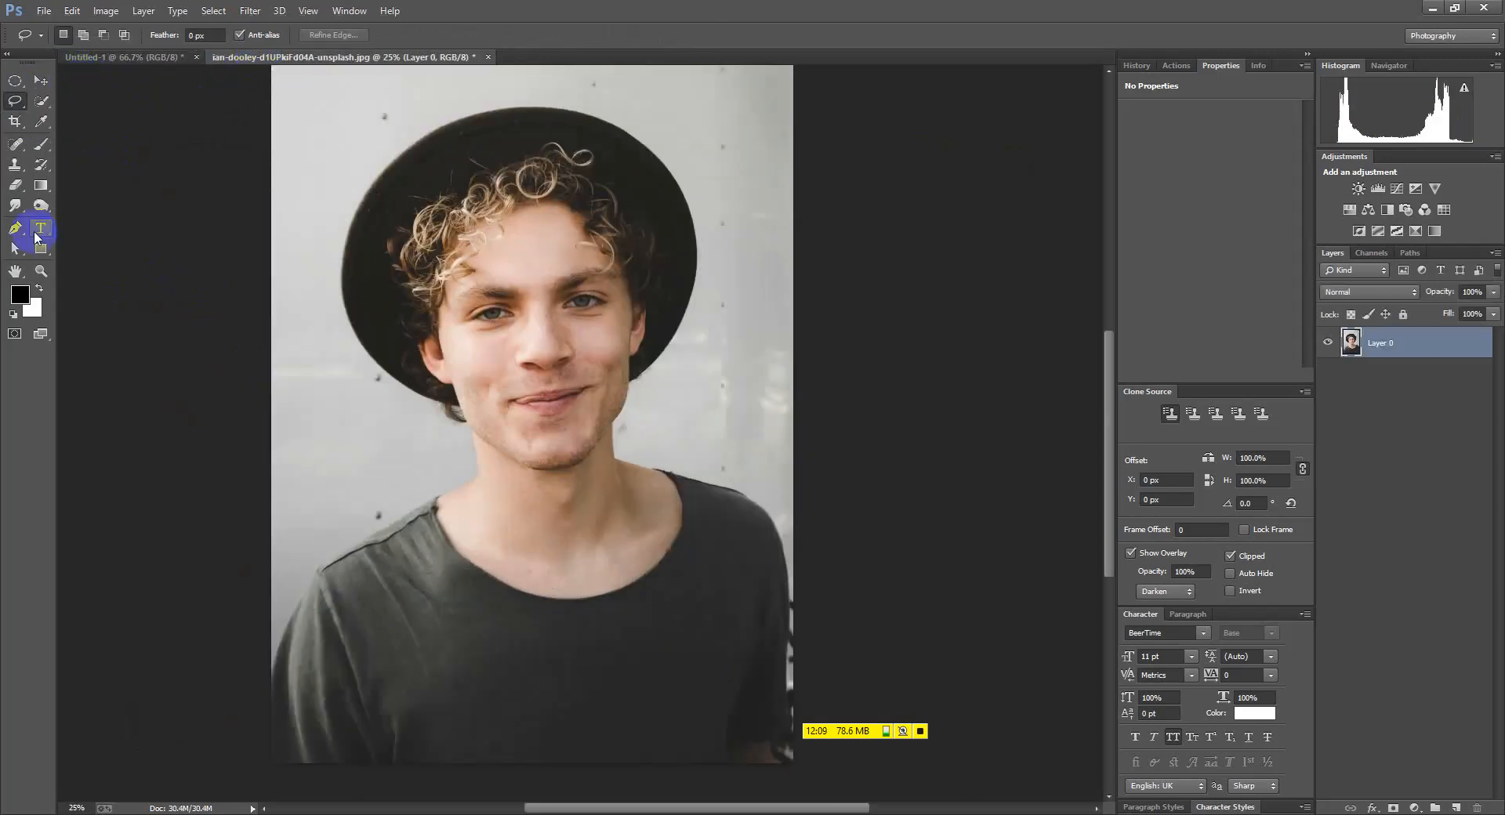
pyautogui.rightClick(14, 100)
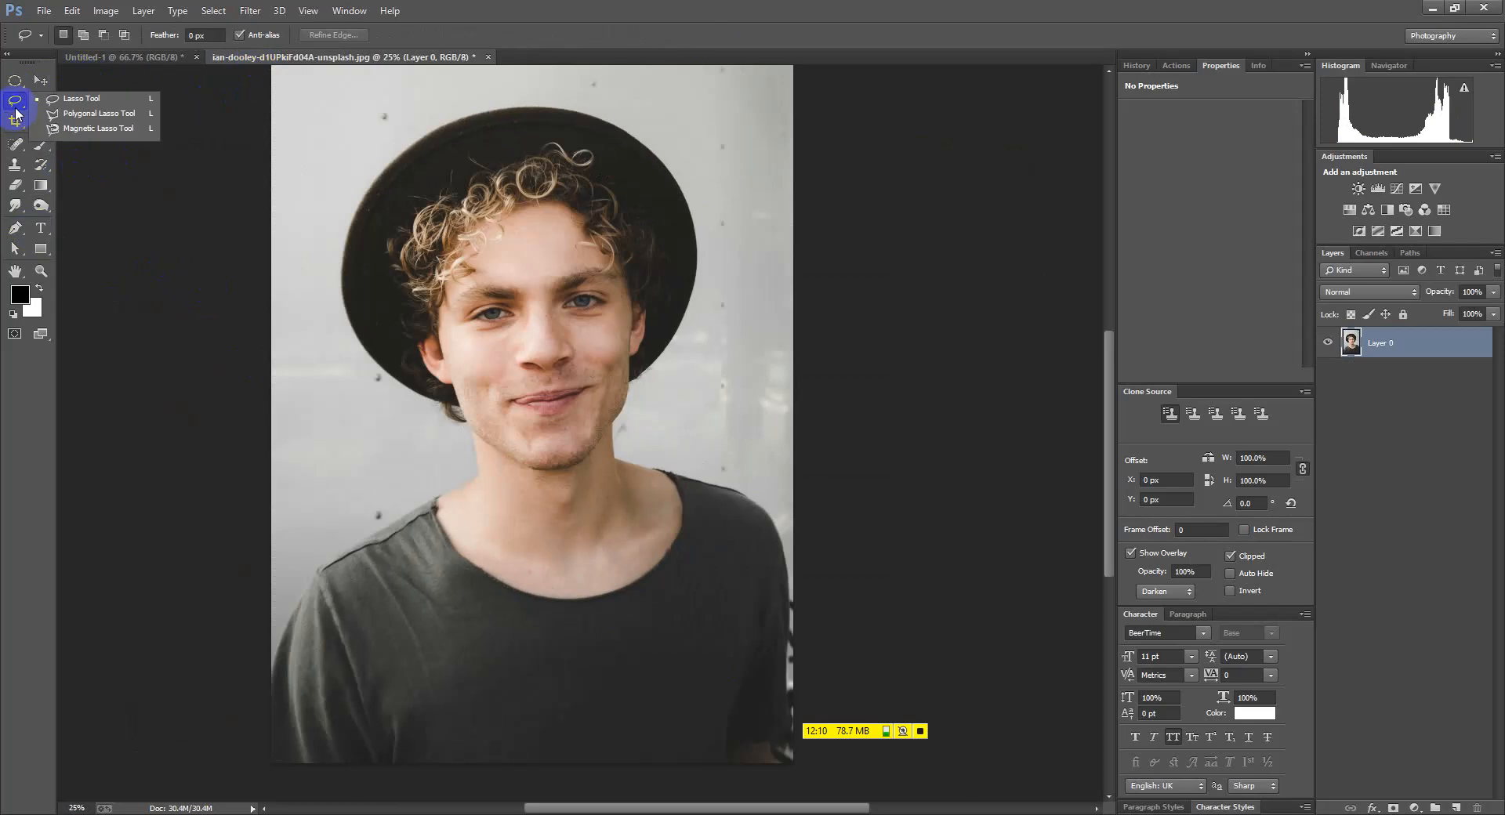
pyautogui.click(91, 103)
pyautogui.scroll(1, 274, 666)
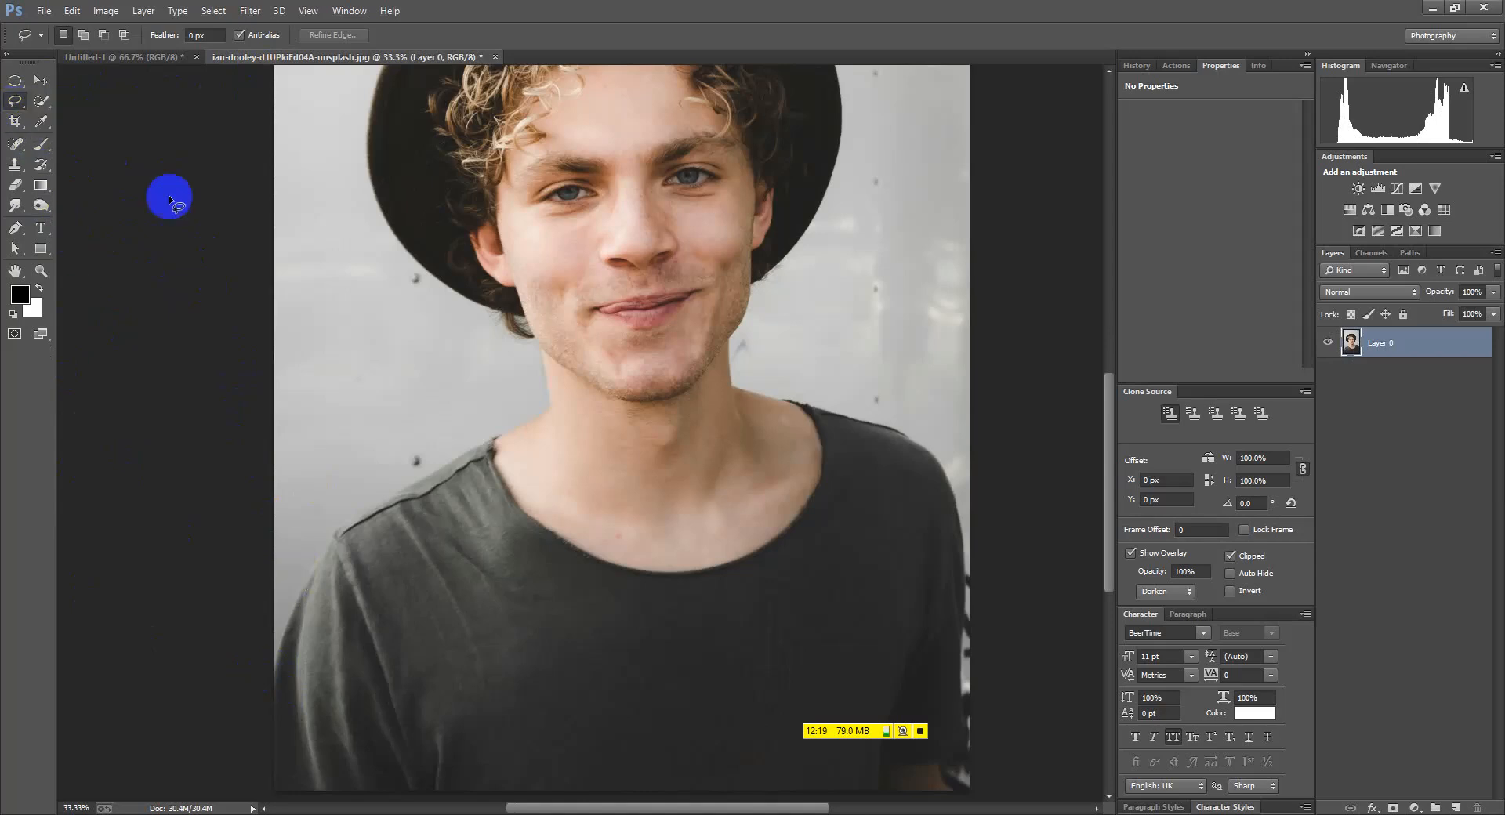
pyautogui.scroll(3, 271, 637)
pyautogui.scroll(-1, 275, 637)
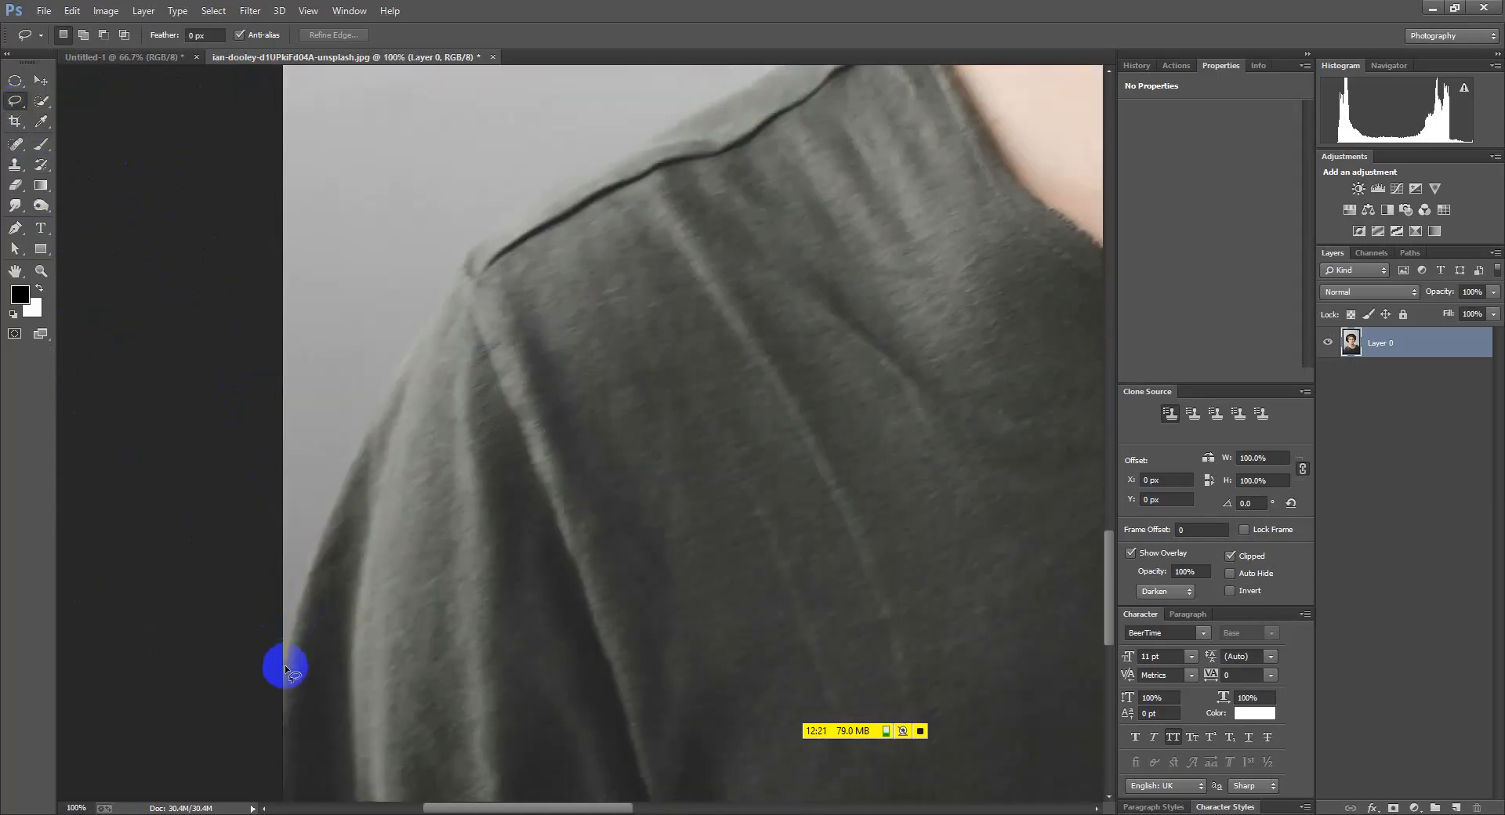
pyautogui.moveTo(437, 560)
pyautogui.mouseDown()
pyautogui.moveTo(360, 531)
pyautogui.moveTo(346, 599)
pyautogui.moveTo(387, 632)
pyautogui.moveTo(461, 546)
pyautogui.mouseUp()
pyautogui.scroll(-3, 346, 598)
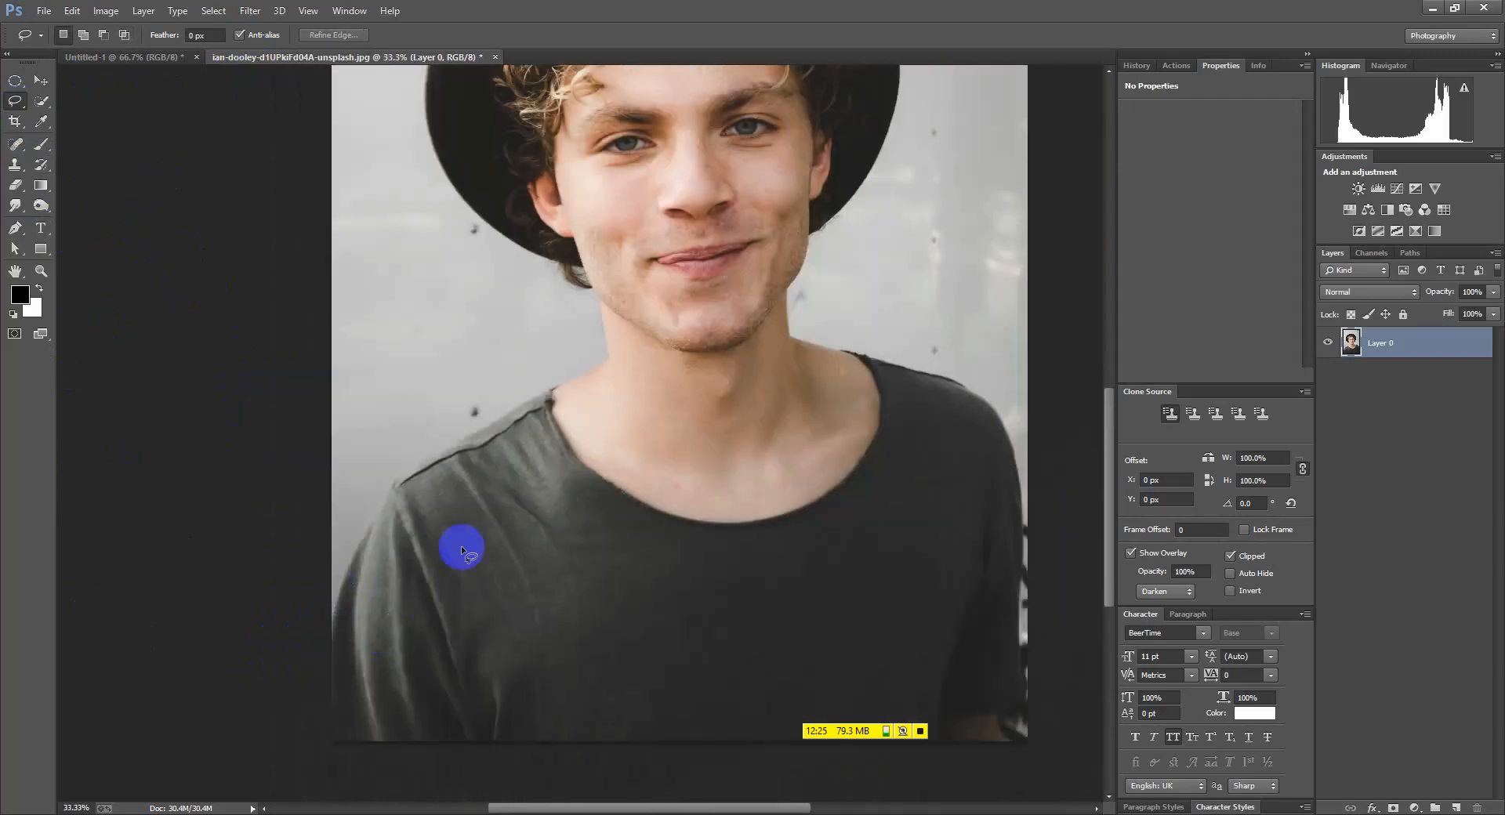
pyautogui.scroll(-3, 461, 547)
pyautogui.scroll(4, 522, 424)
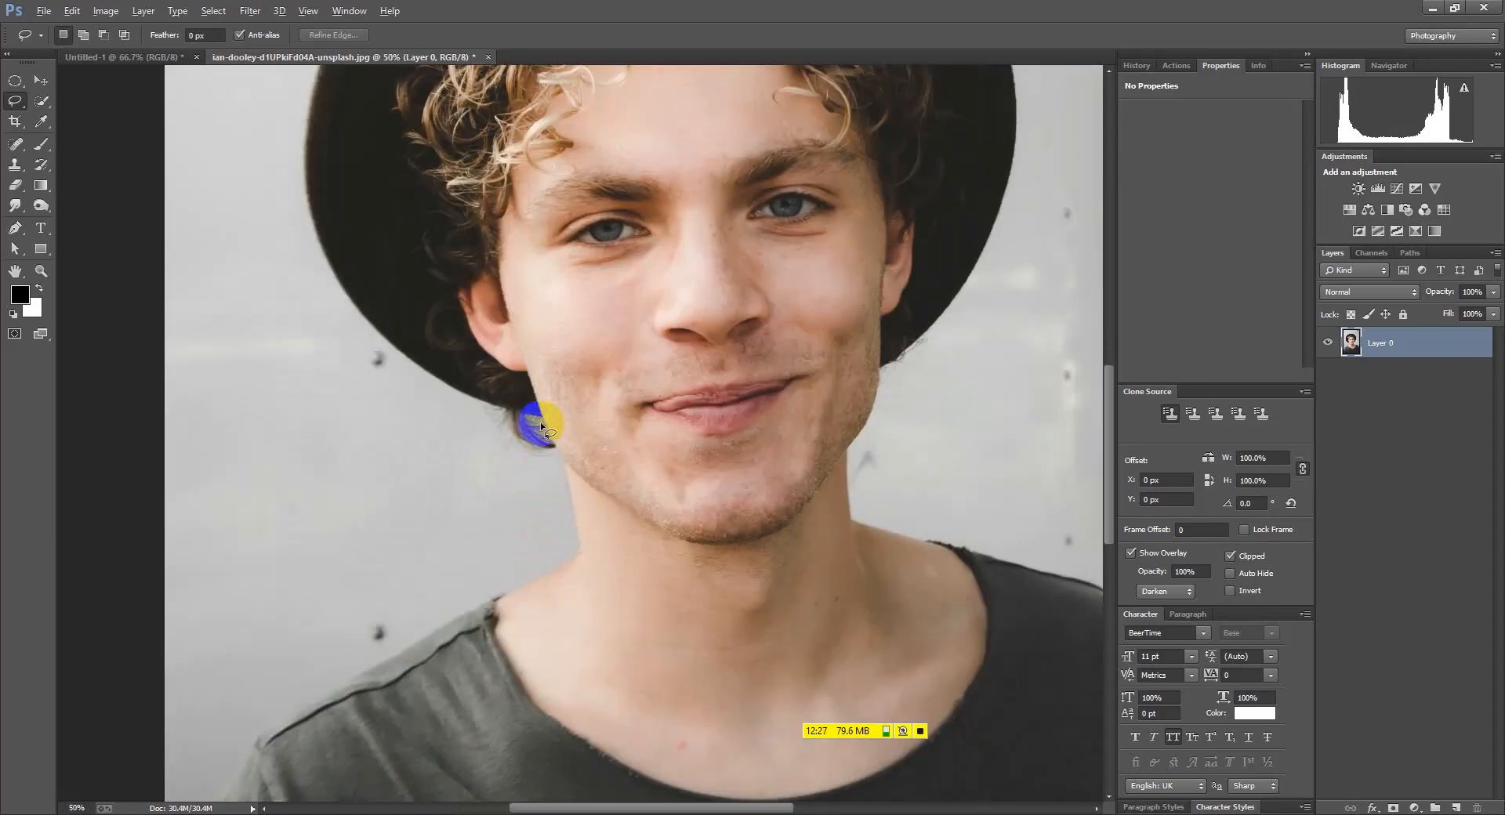
pyautogui.scroll(-1, 541, 426)
pyautogui.scroll(-1, 384, 518)
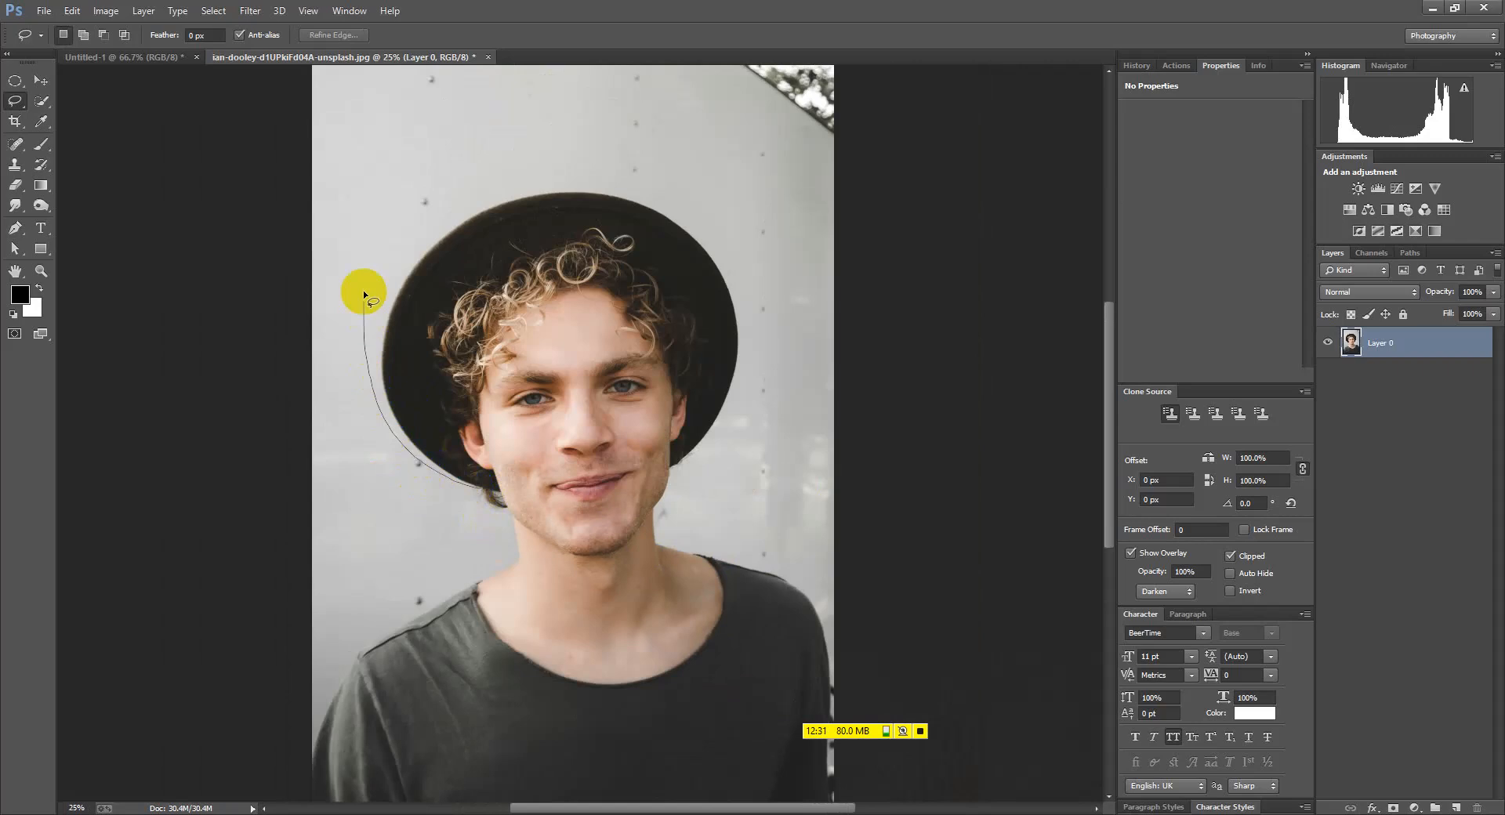
pyautogui.moveTo(633, 188); pyautogui.dragTo(742, 292)
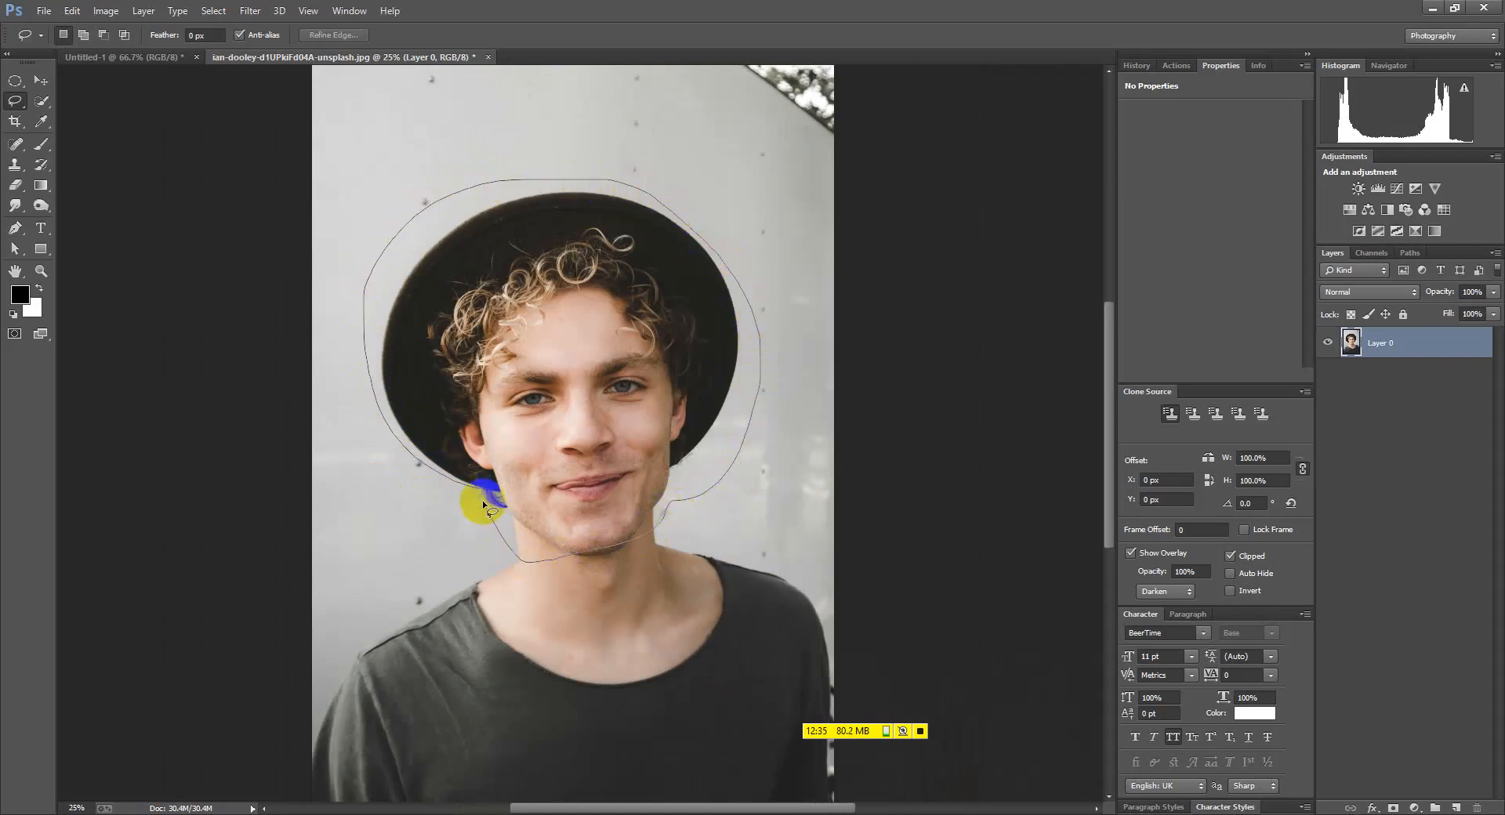
pyautogui.moveTo(482, 500); pyautogui.dragTo(484, 502)
pyautogui.click(41, 80)
pyautogui.moveTo(582, 369); pyautogui.dragTo(597, 323)
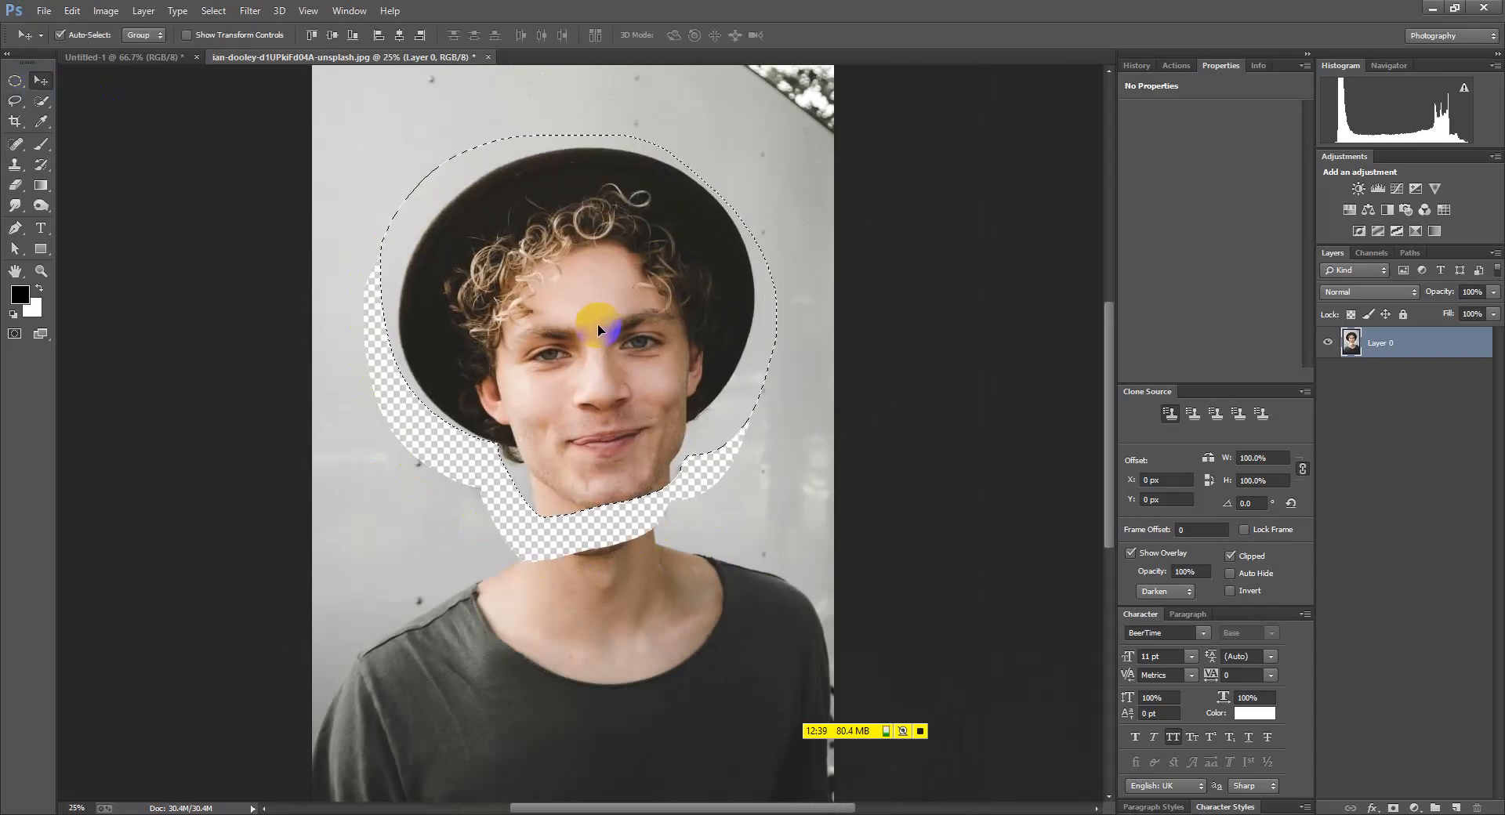
pyautogui.hotkey('ctrl', 'd')
pyautogui.hotkey('ctrl', 'alt', 'z')
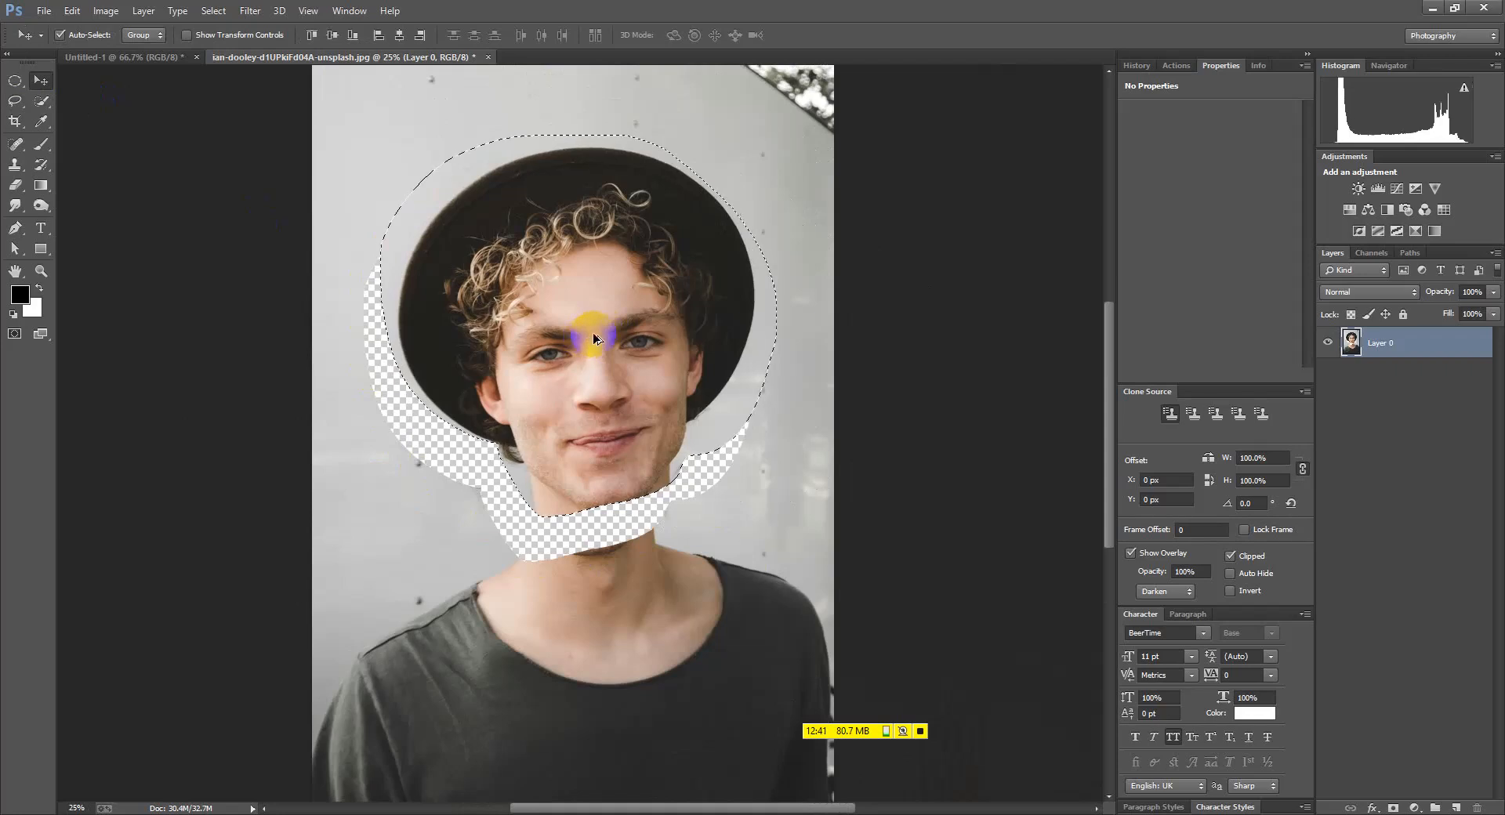
pyautogui.hotkey('ctrl', 'alt', 'z')
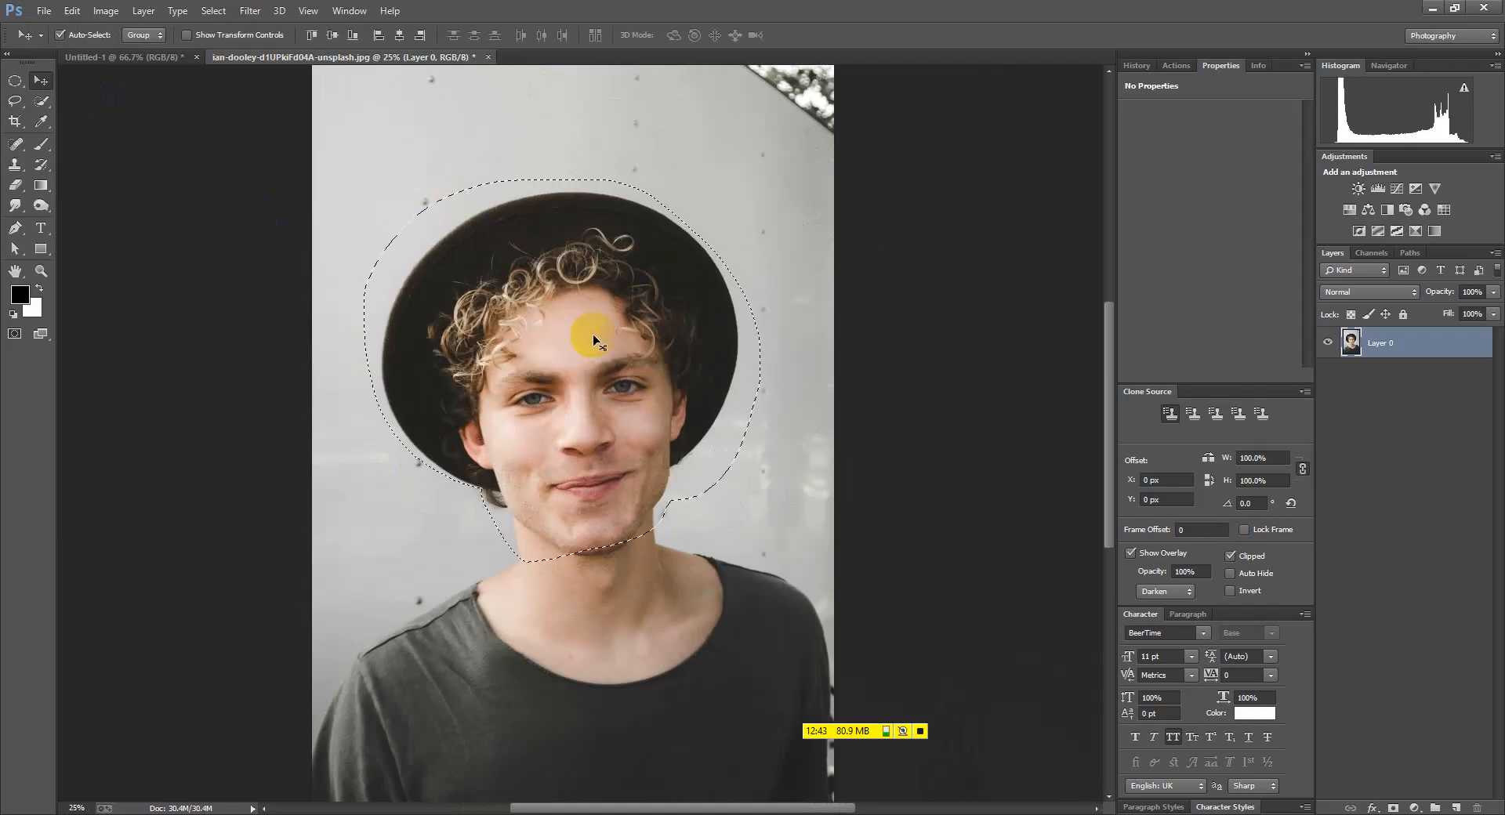
pyautogui.hotkey('ctrl', 'd')
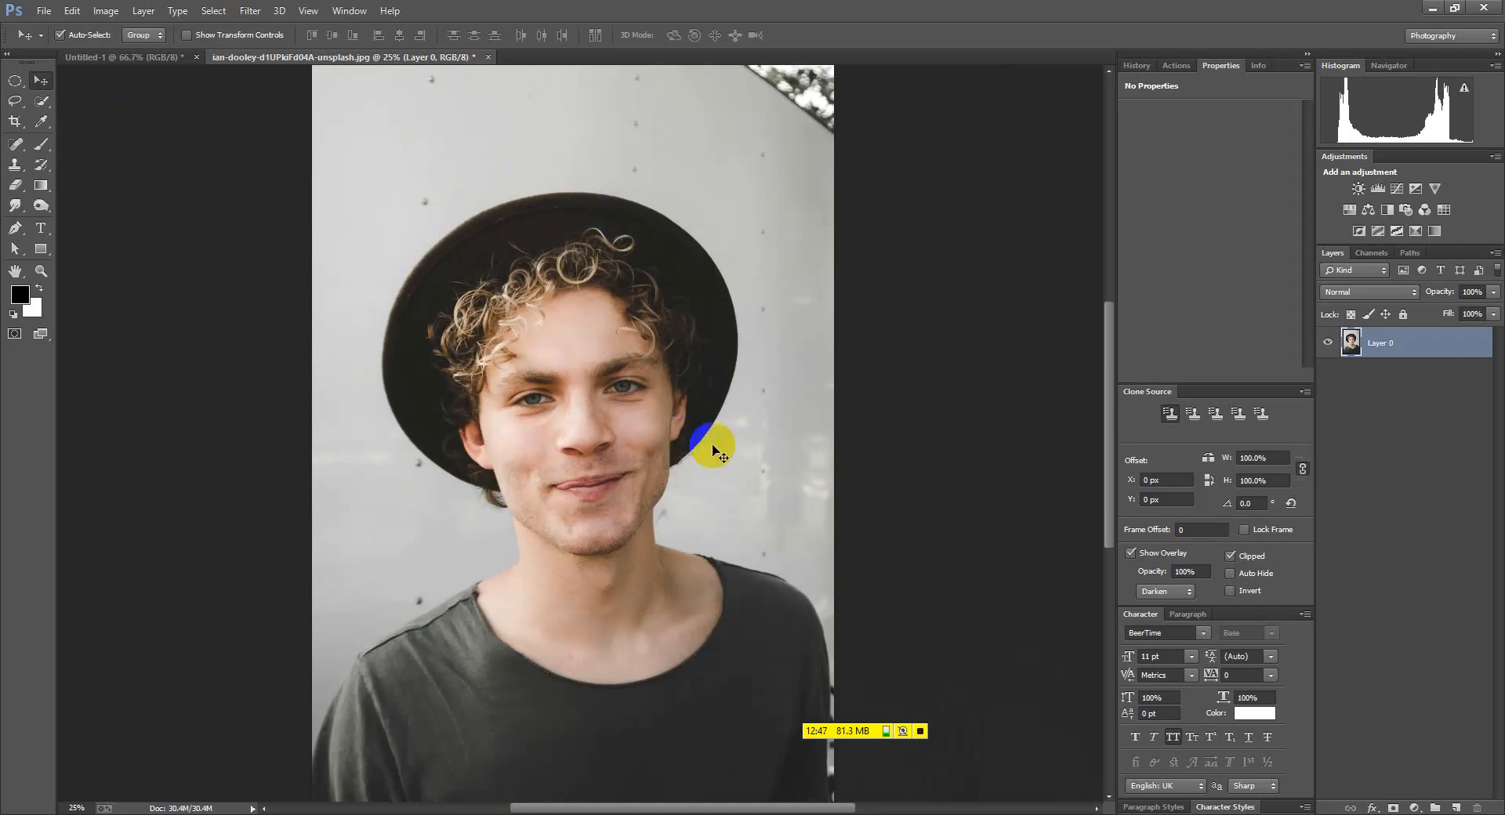
# Lasso around the red spot on the man's neck
pyautogui.scroll(4, 561, 361)
pyautogui.scroll(1, 587, 336)
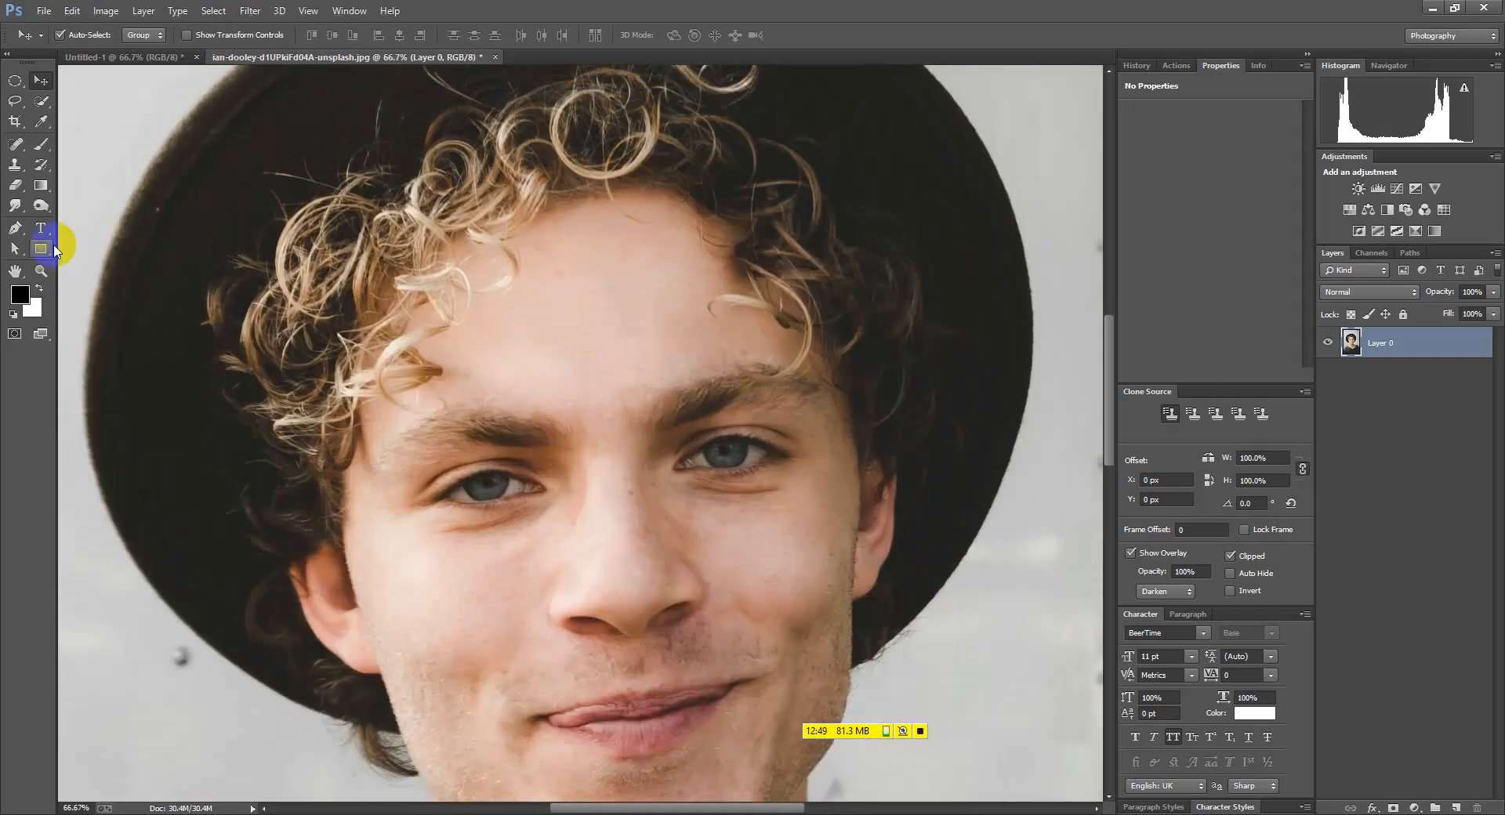
pyautogui.scroll(-3, 572, 409)
pyautogui.scroll(4, 523, 525)
pyautogui.scroll(-4, 526, 523)
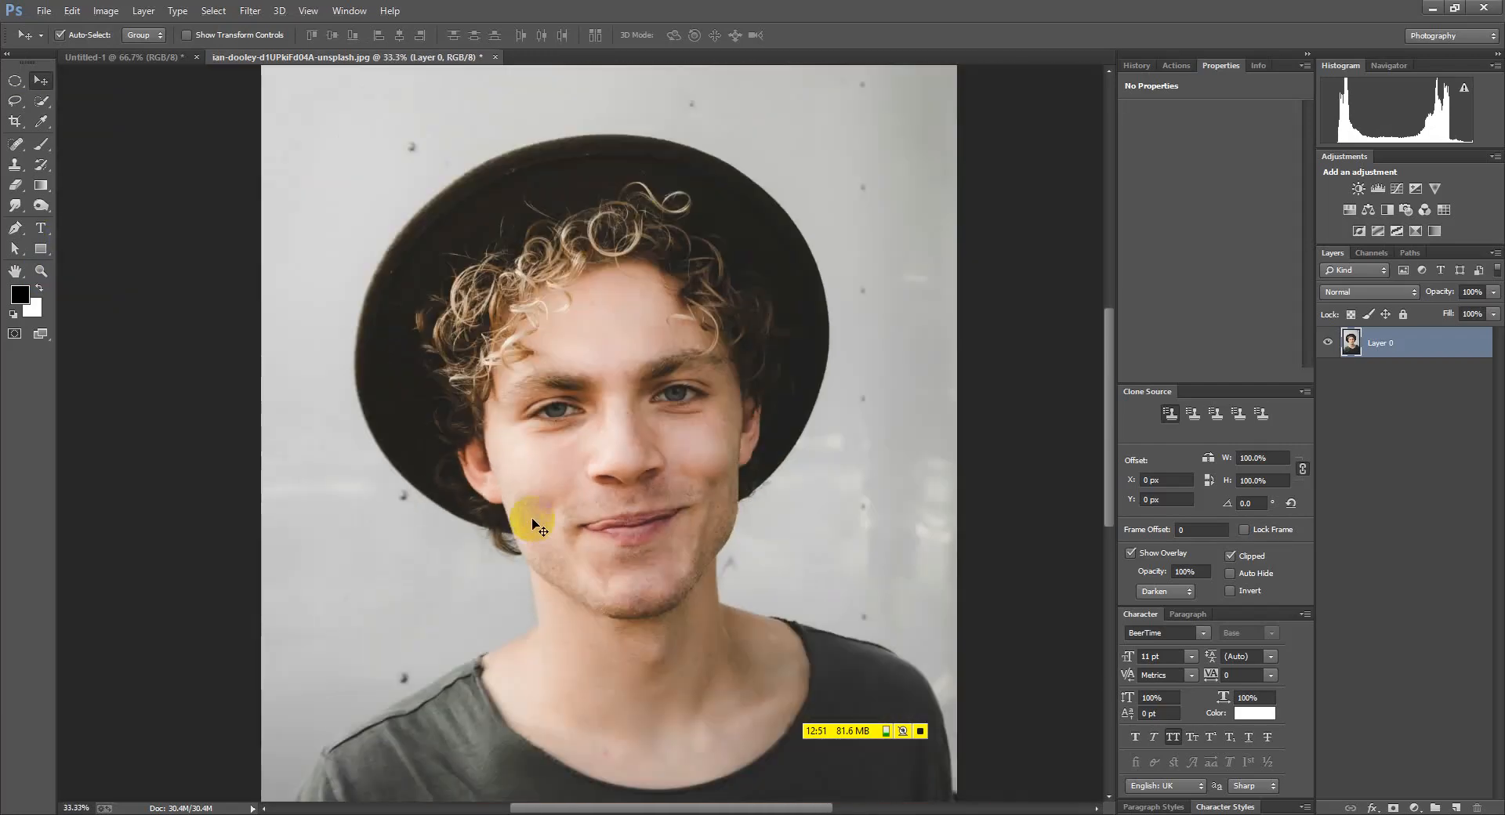
pyautogui.scroll(3, 605, 732)
pyautogui.scroll(2, 615, 546)
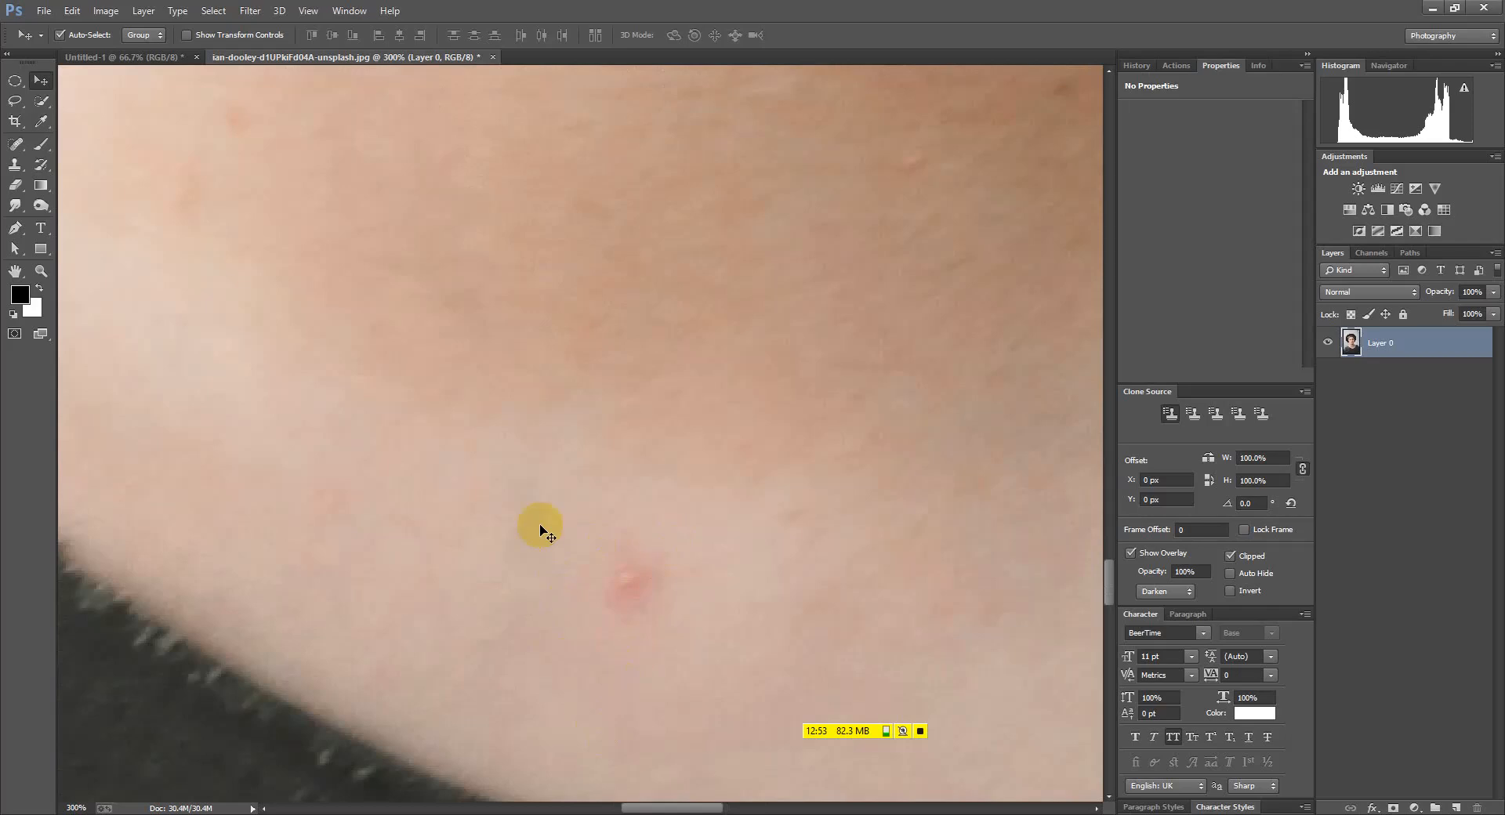
pyautogui.click(14, 101)
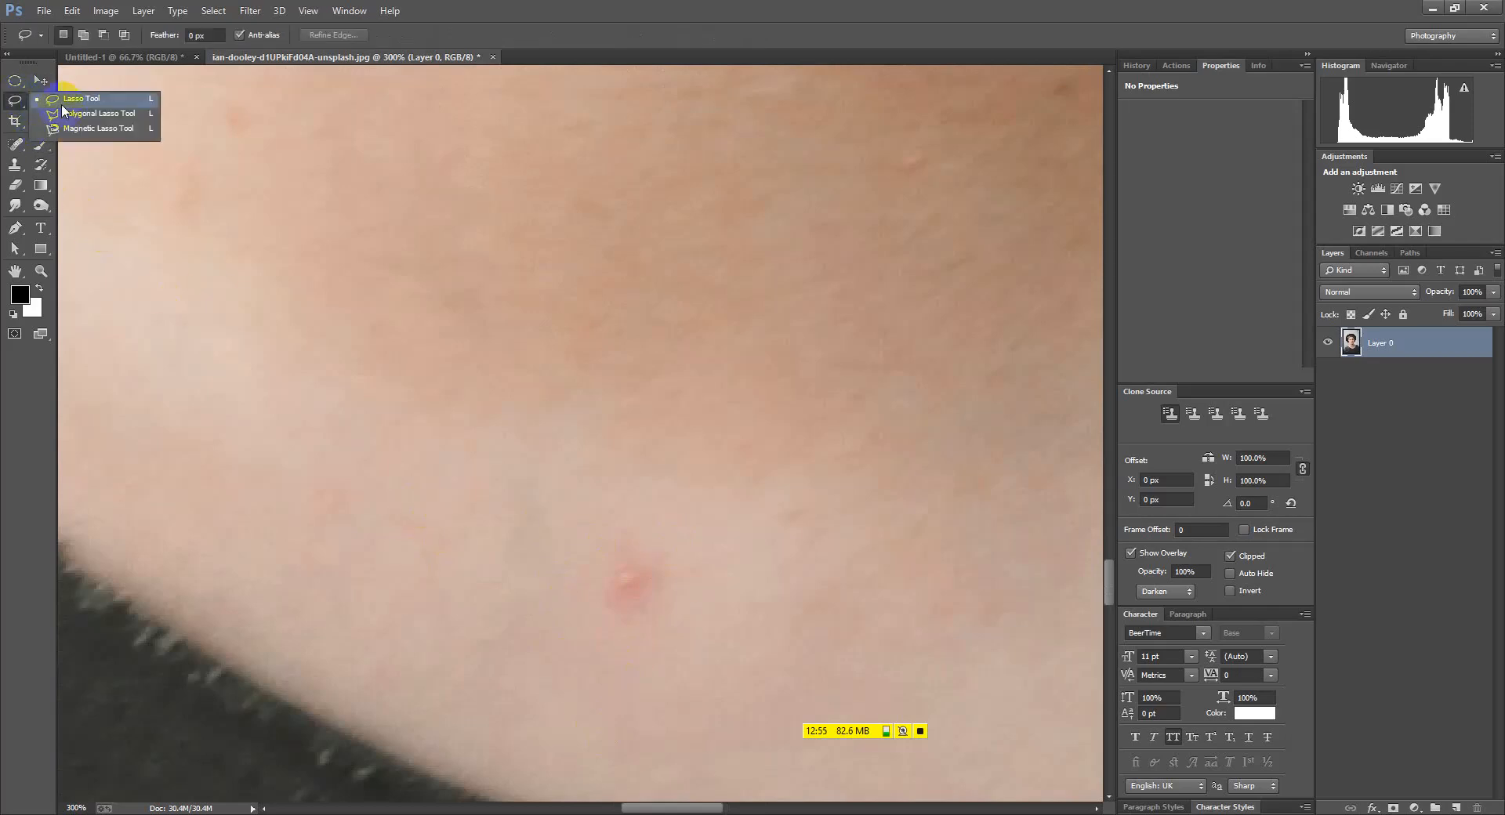
pyautogui.click(603, 530)
pyautogui.moveTo(546, 532); pyautogui.dragTo(619, 514)
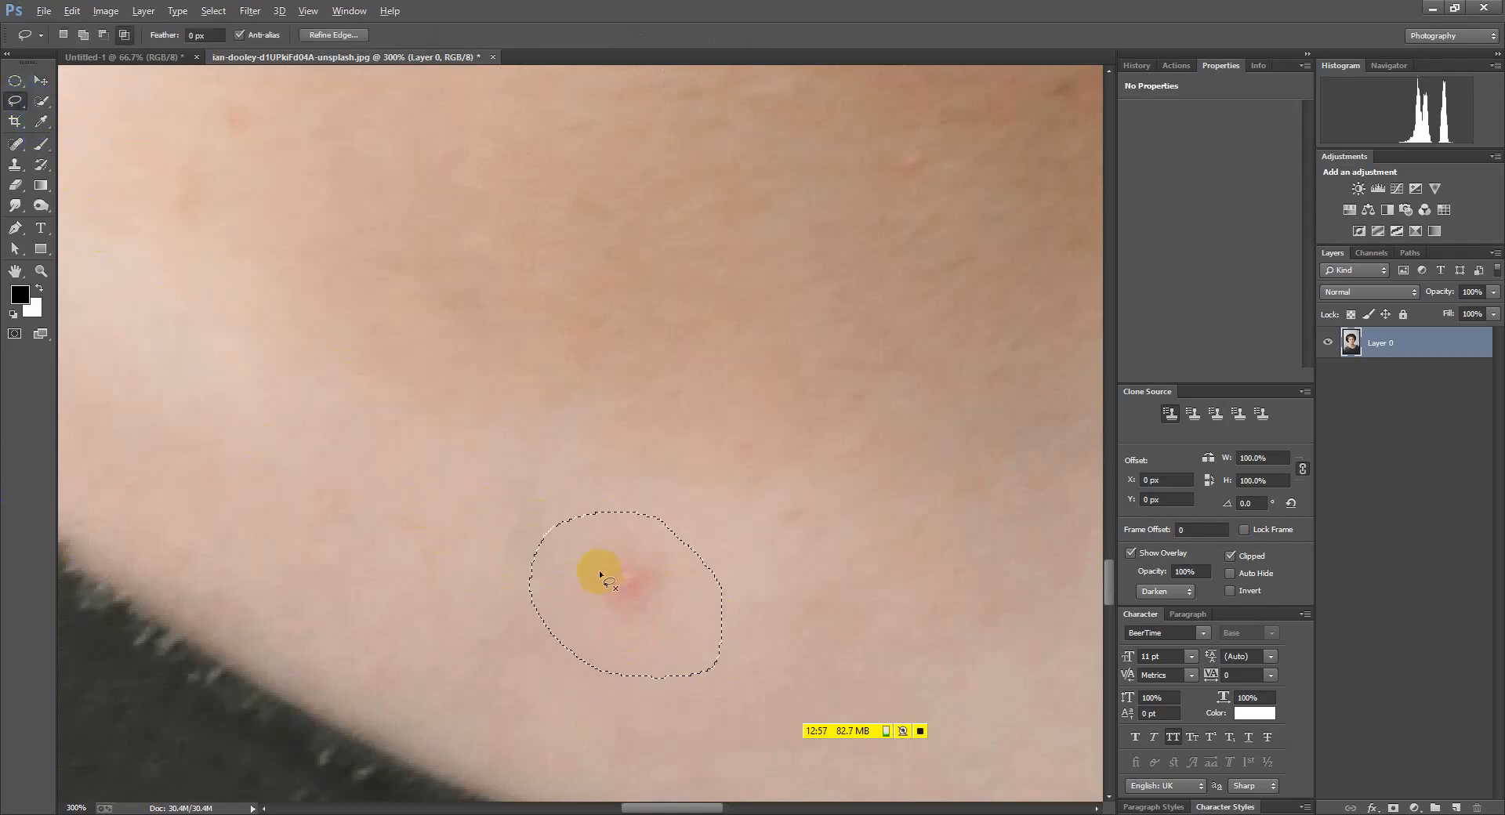
# Try the Healing Brush on the spot and dismiss the missing-source warning
pyautogui.scroll(-4, 599, 575)
pyautogui.click(15, 142)
pyautogui.click(78, 136)
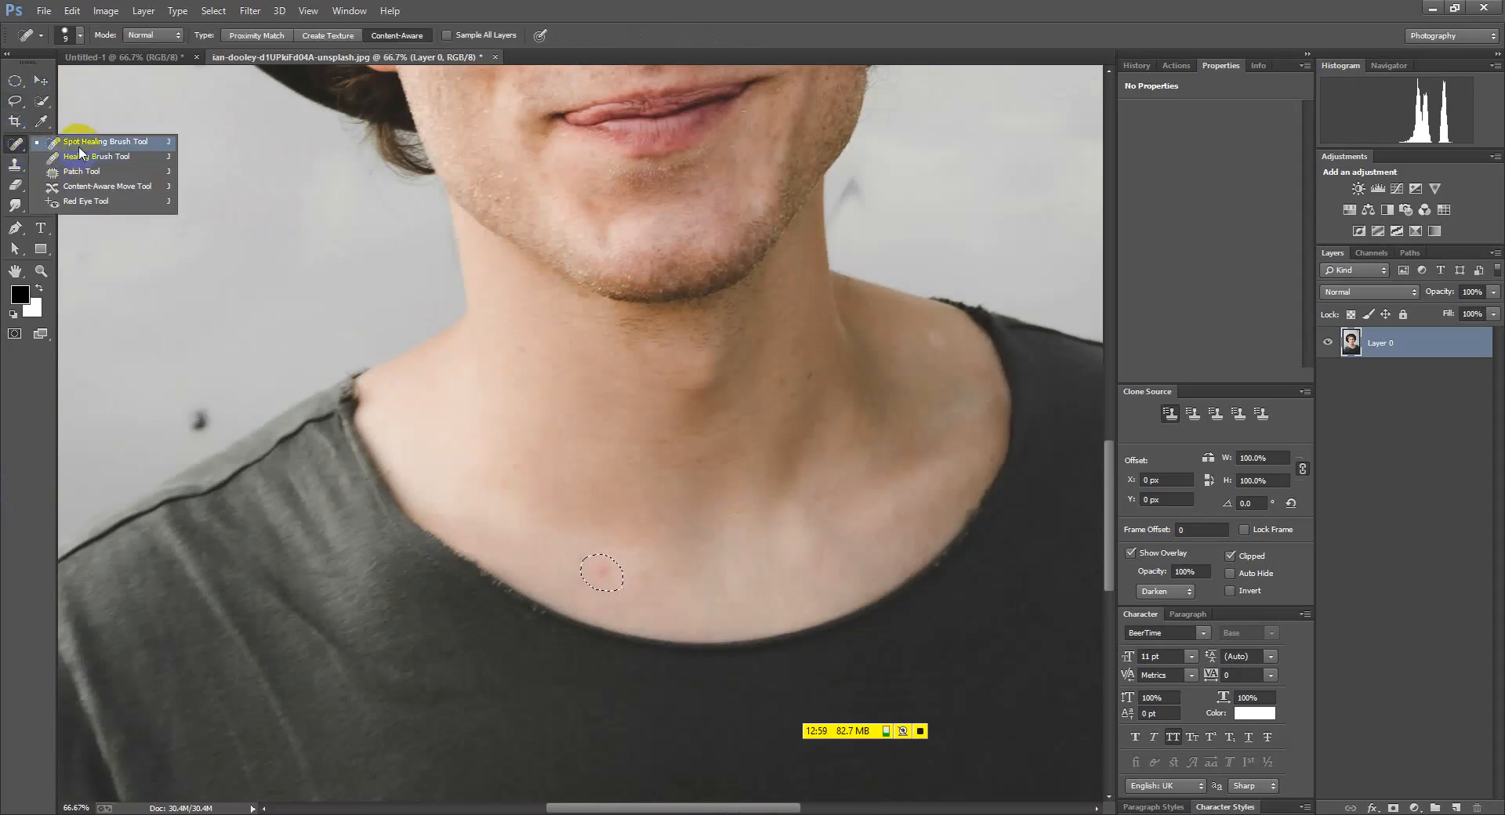
pyautogui.click(16, 143)
pyautogui.click(75, 154)
pyautogui.click(631, 583)
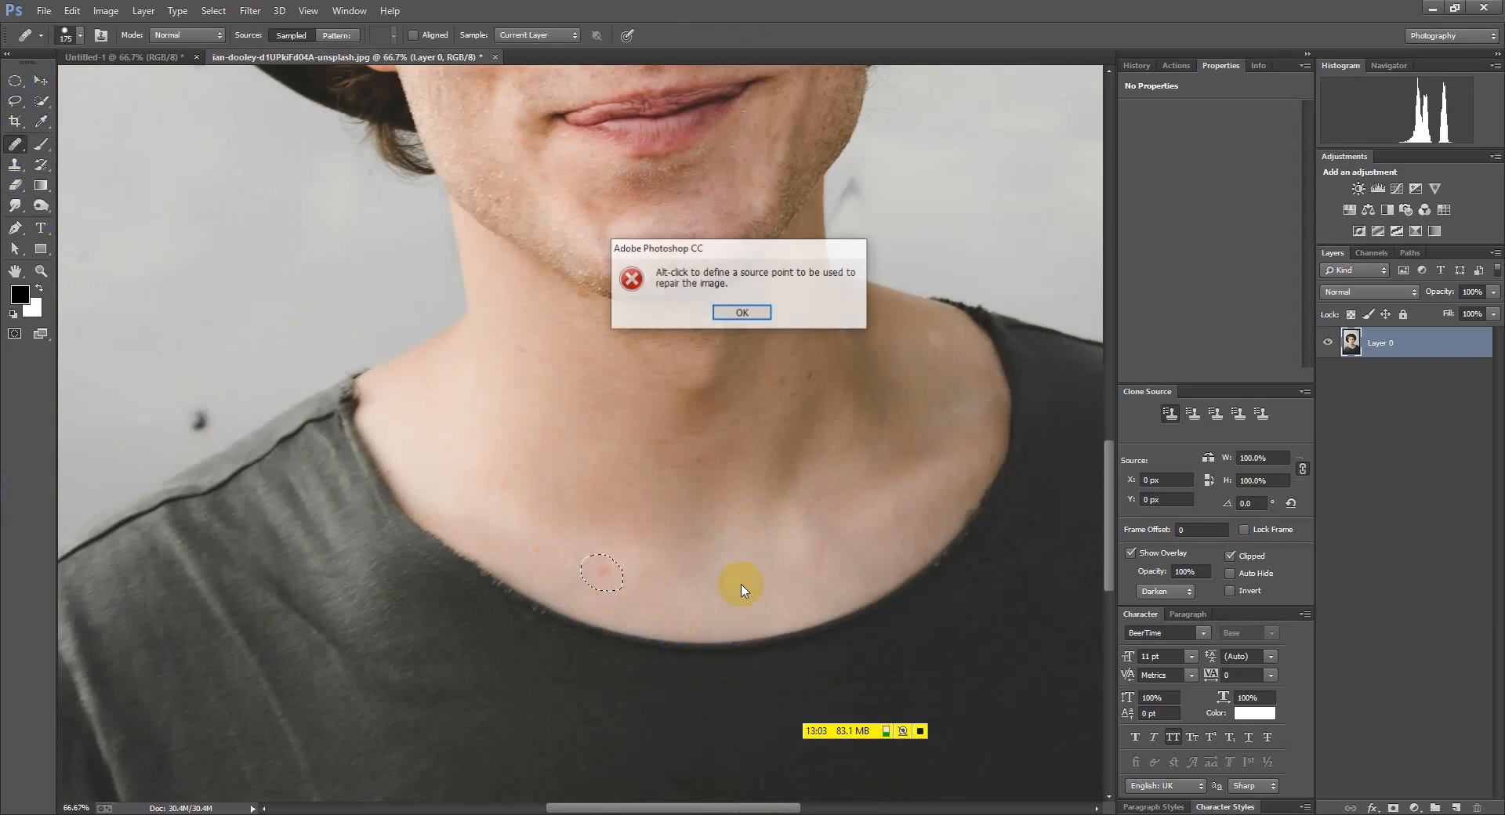
pyautogui.click(725, 312)
pyautogui.click(8, 153)
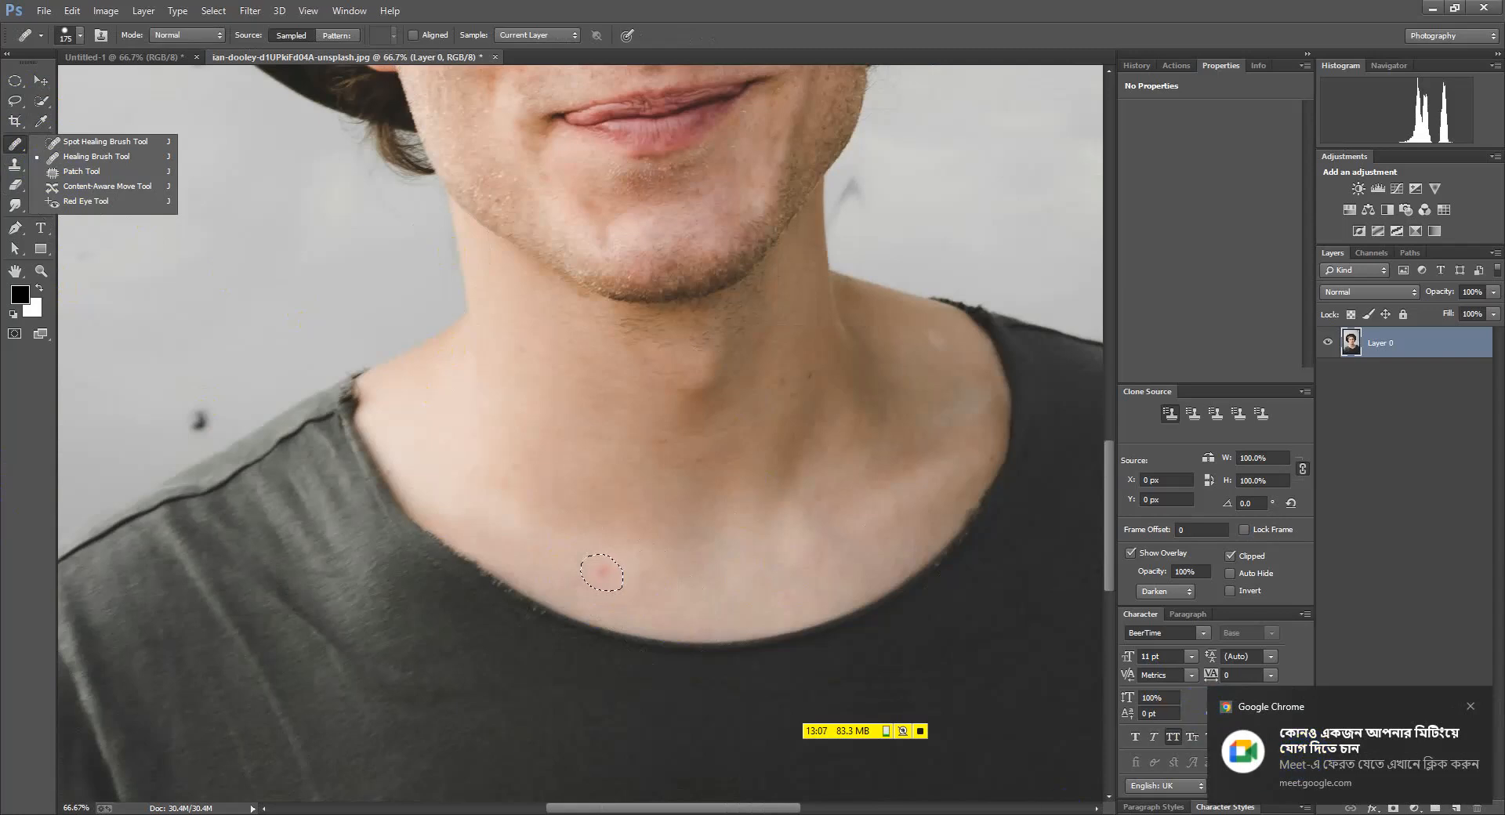
# Admit the waiting participant to the video meeting and return to Photoshop
pyautogui.click(769, 776)
pyautogui.click(1389, 296)
pyautogui.hotkey('alt', 'Tab')
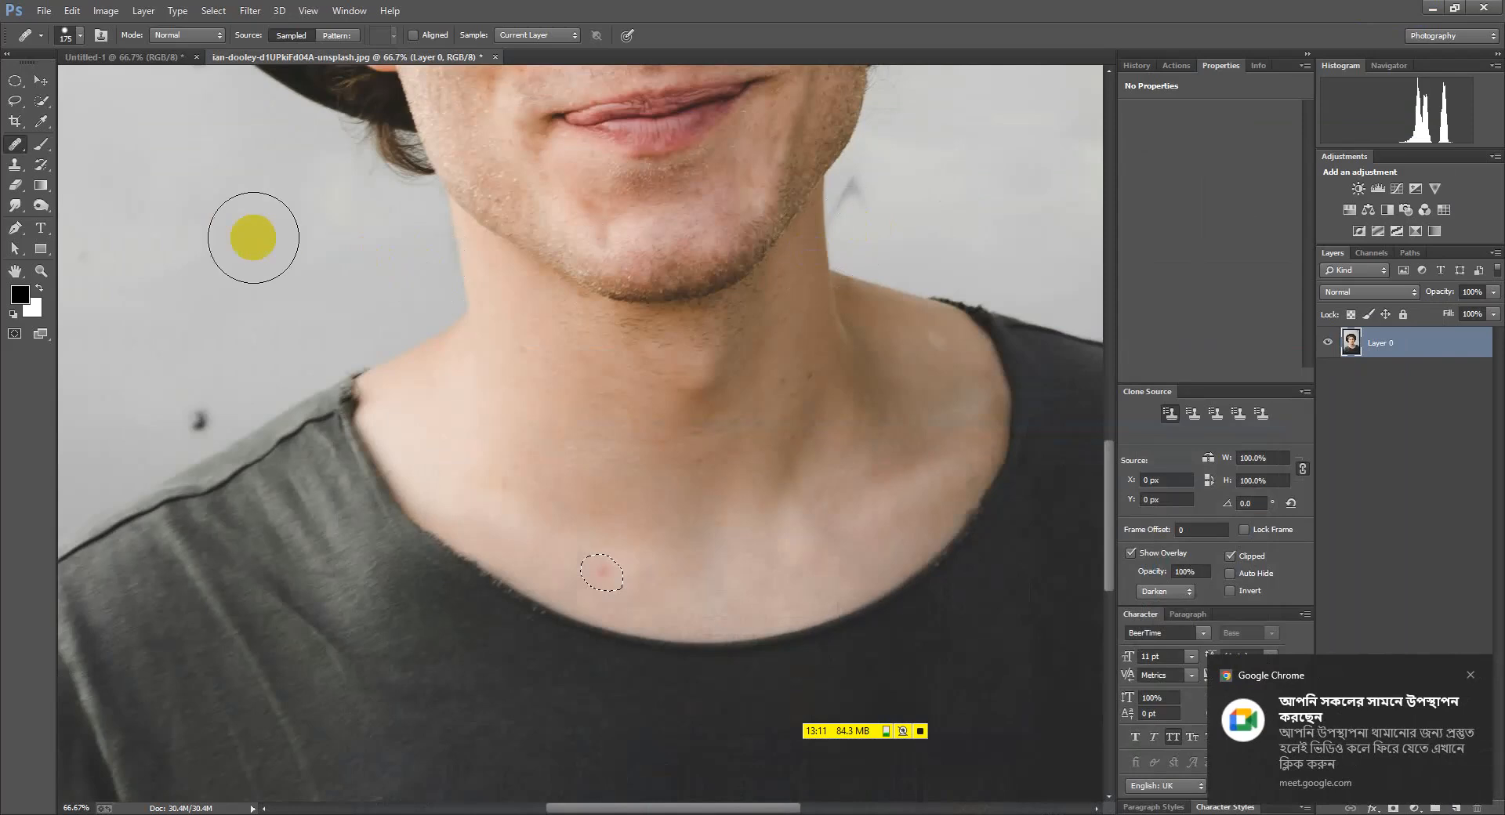
# Retry the Healing Brush on the spot twice, dismissing each source-point warning
pyautogui.rightClick(15, 145)
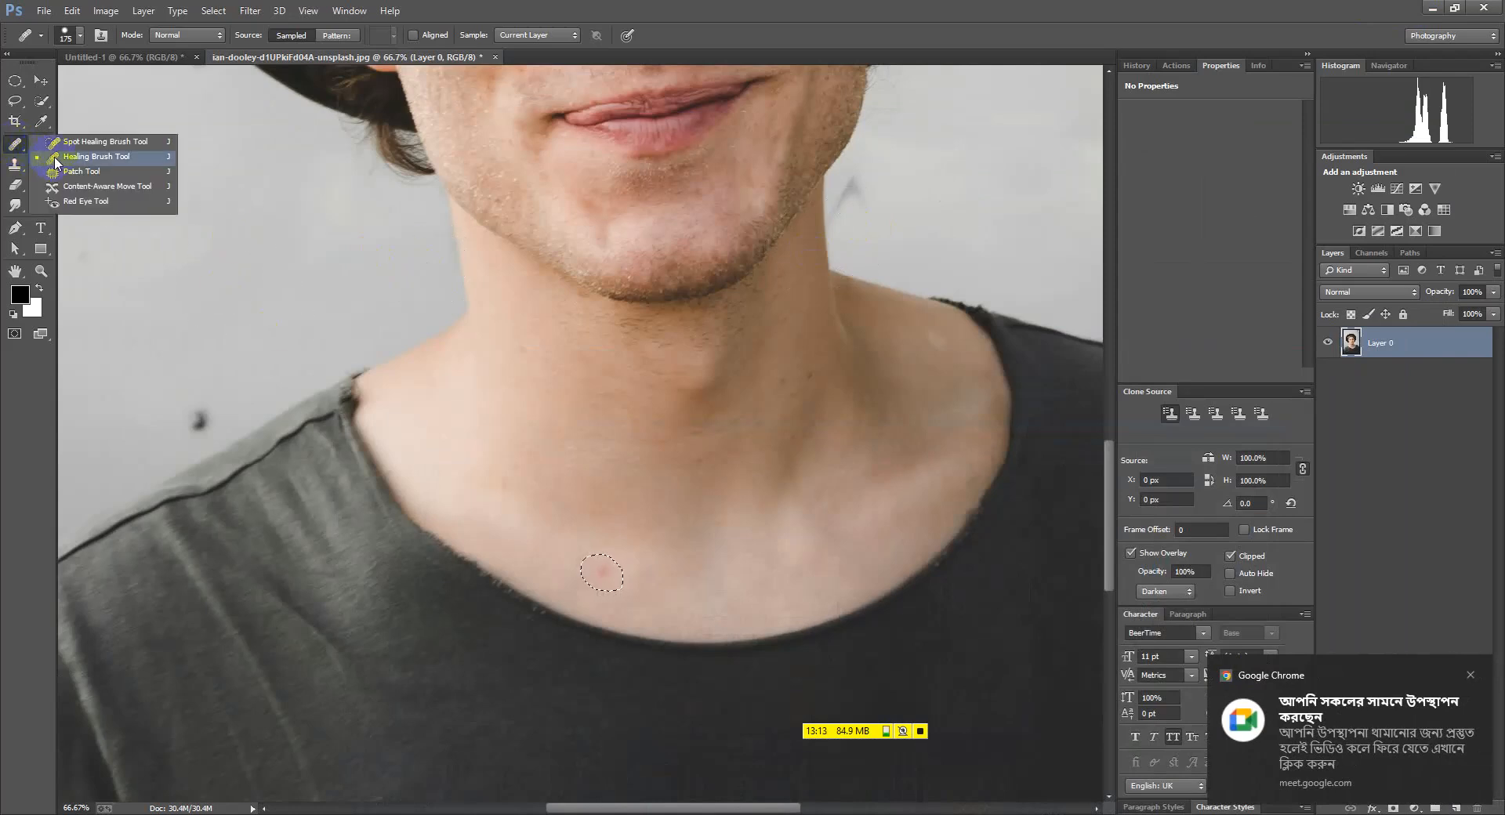
pyautogui.click(86, 142)
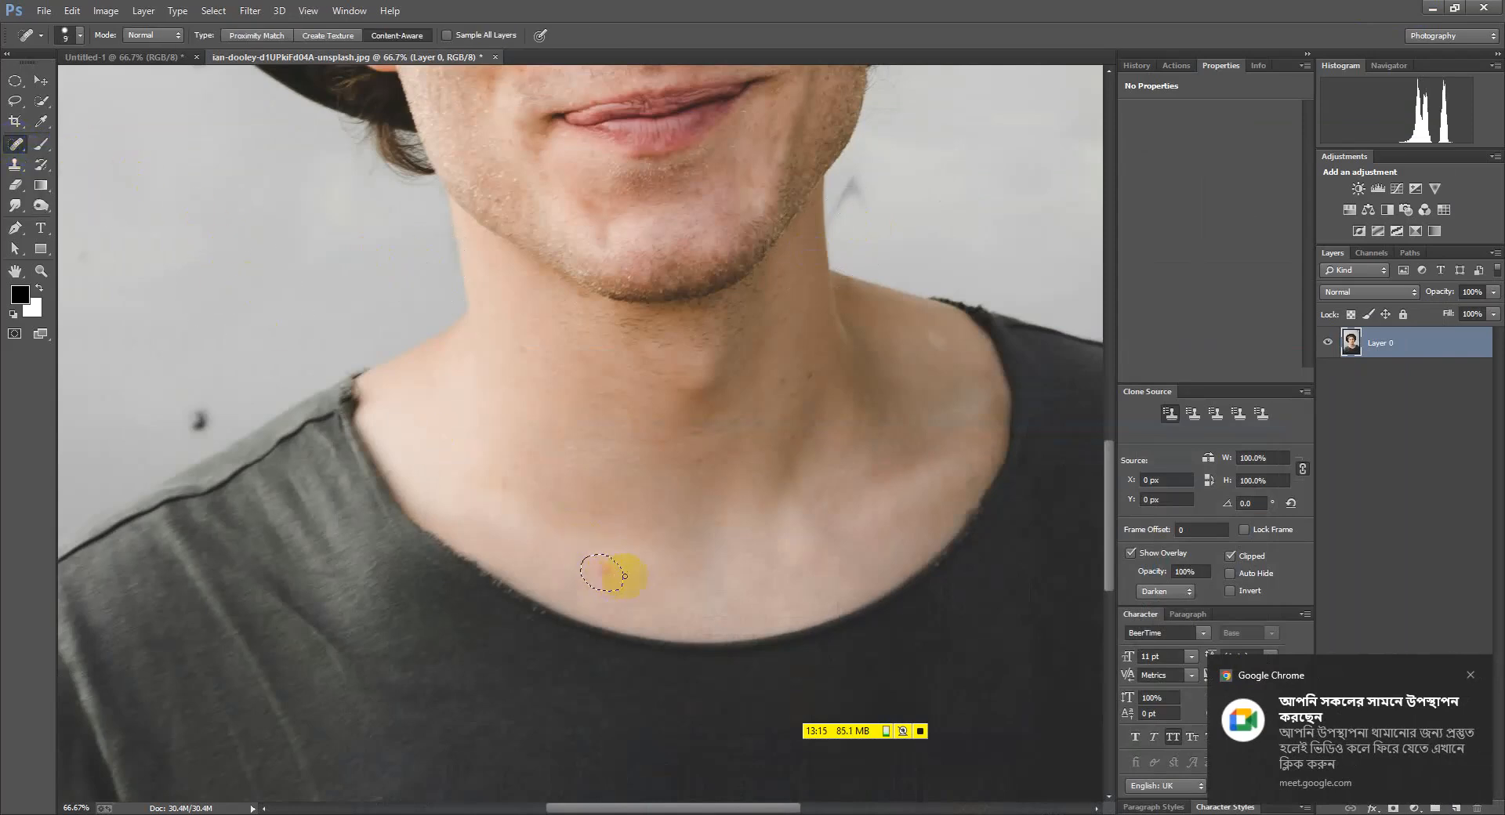
pyautogui.rightClick(14, 145)
pyautogui.click(94, 157)
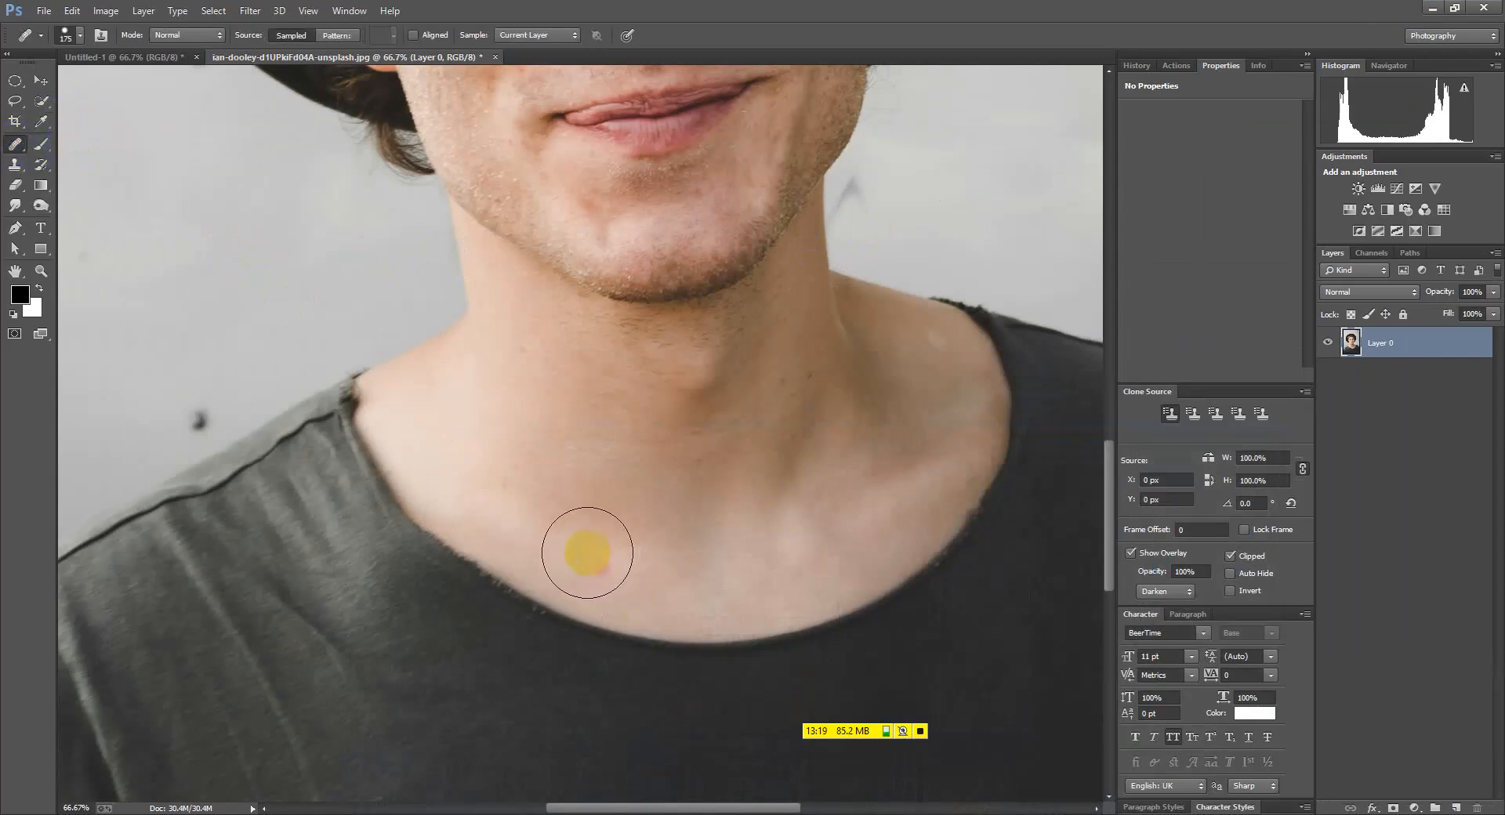
pyautogui.click(602, 569)
pyautogui.click(776, 316)
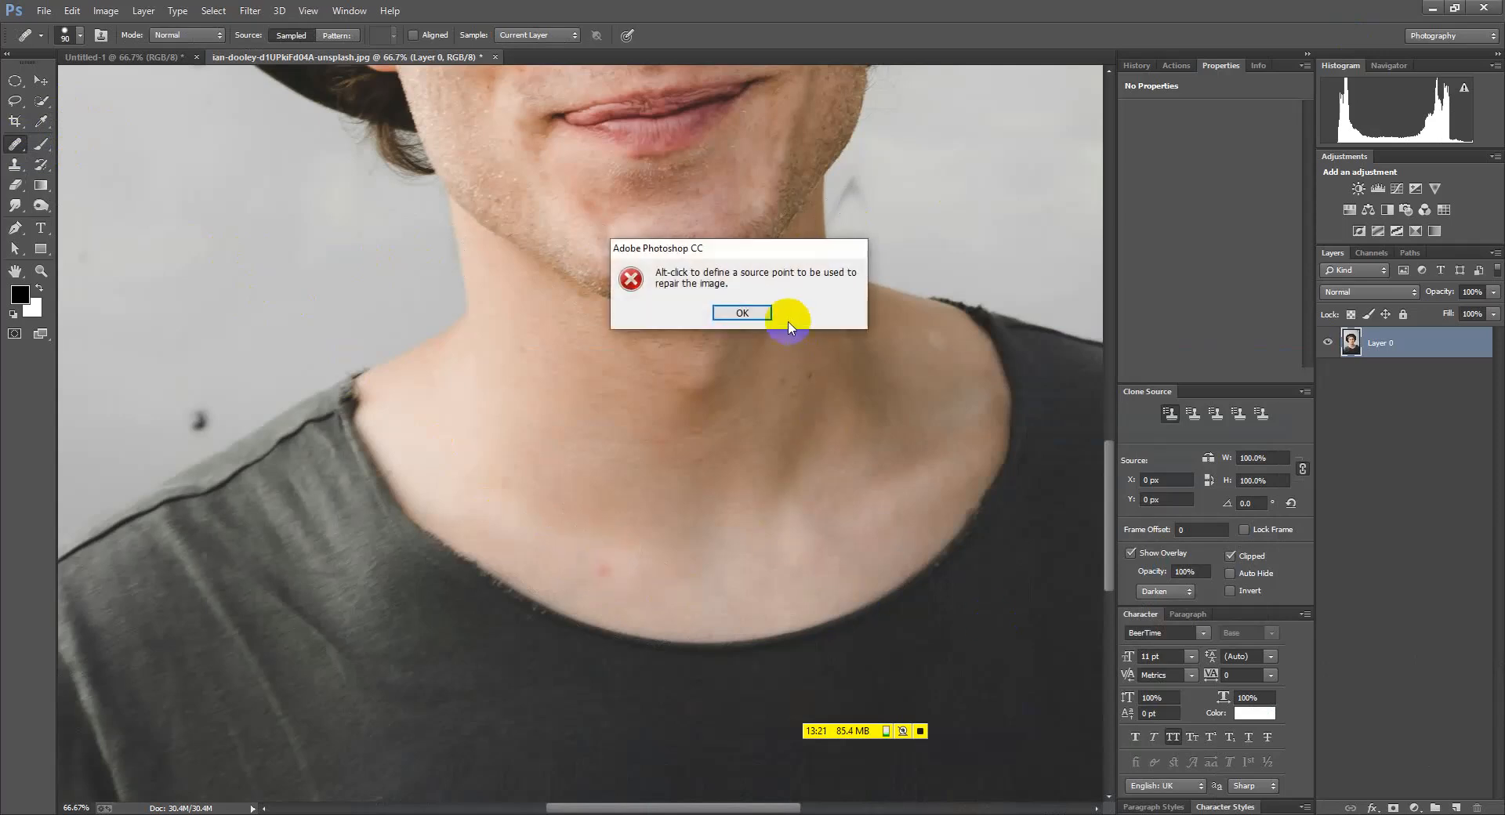
pyautogui.click(611, 577)
pyautogui.click(731, 312)
# Switch back to the Spot Healing Brush
pyautogui.click(22, 153)
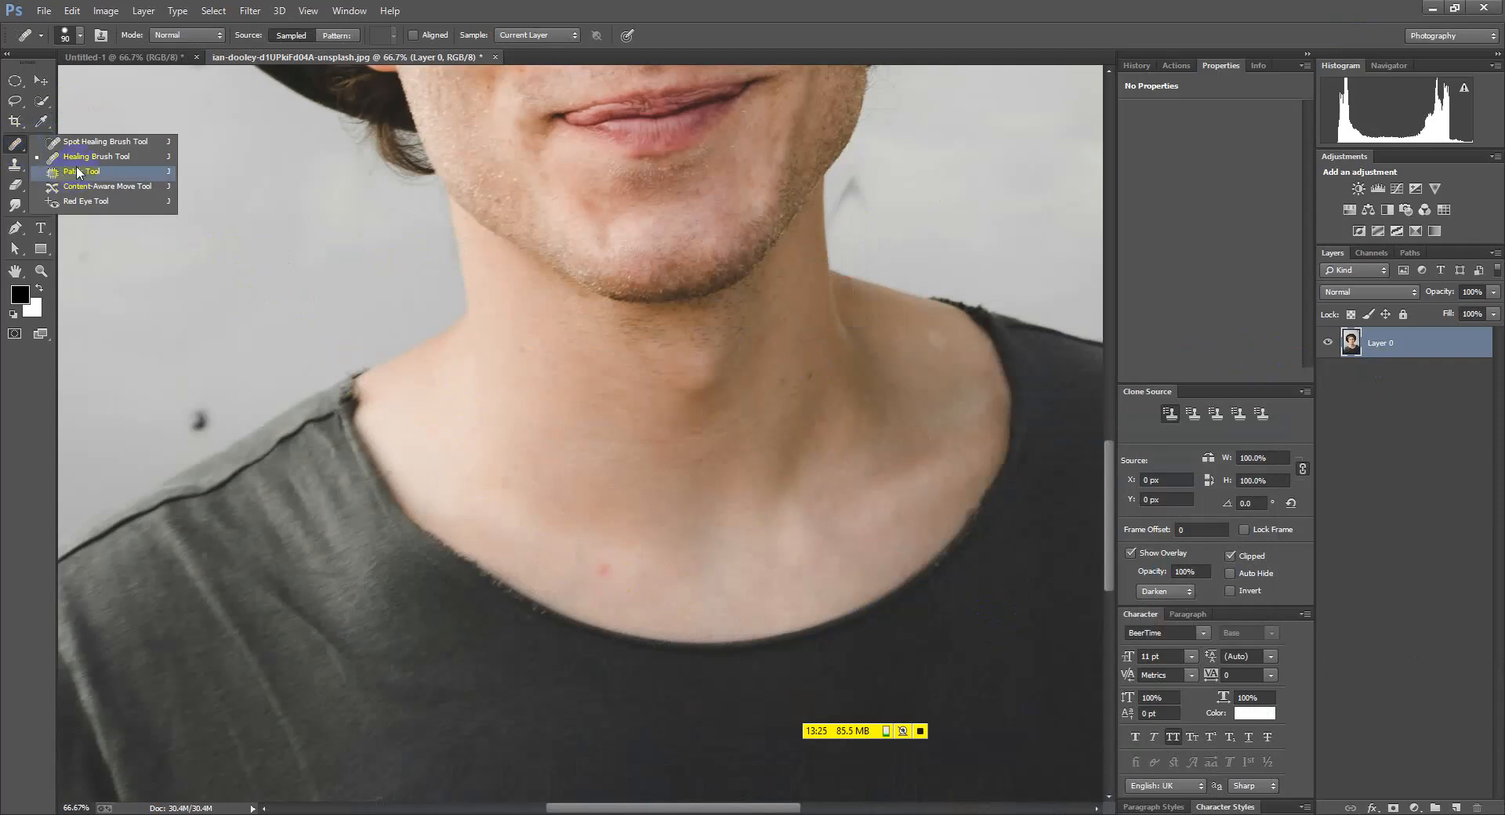
pyautogui.click(94, 140)
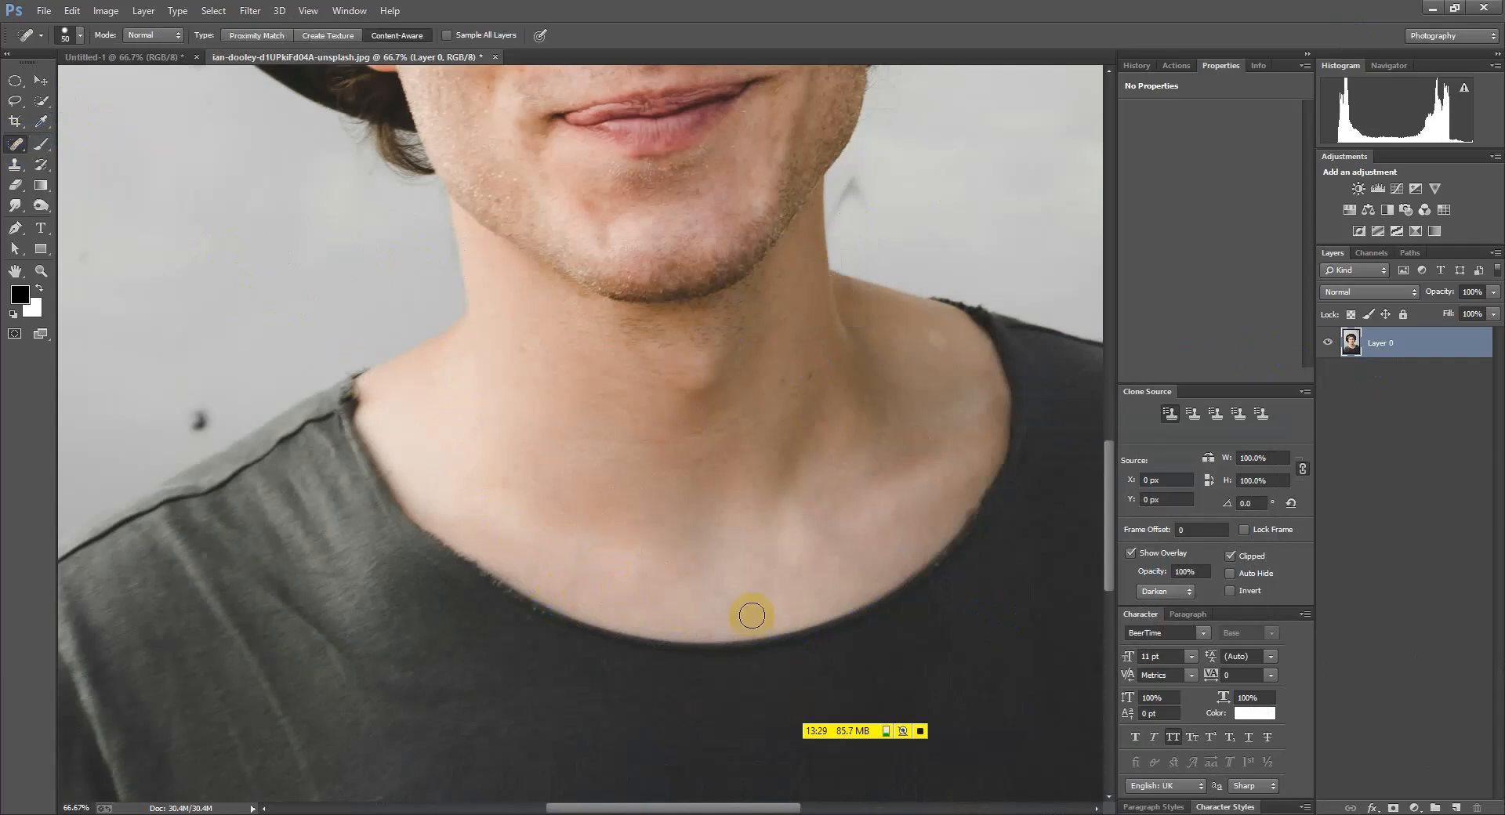
pyautogui.scroll(-1, 604, 581)
pyautogui.scroll(1, 603, 579)
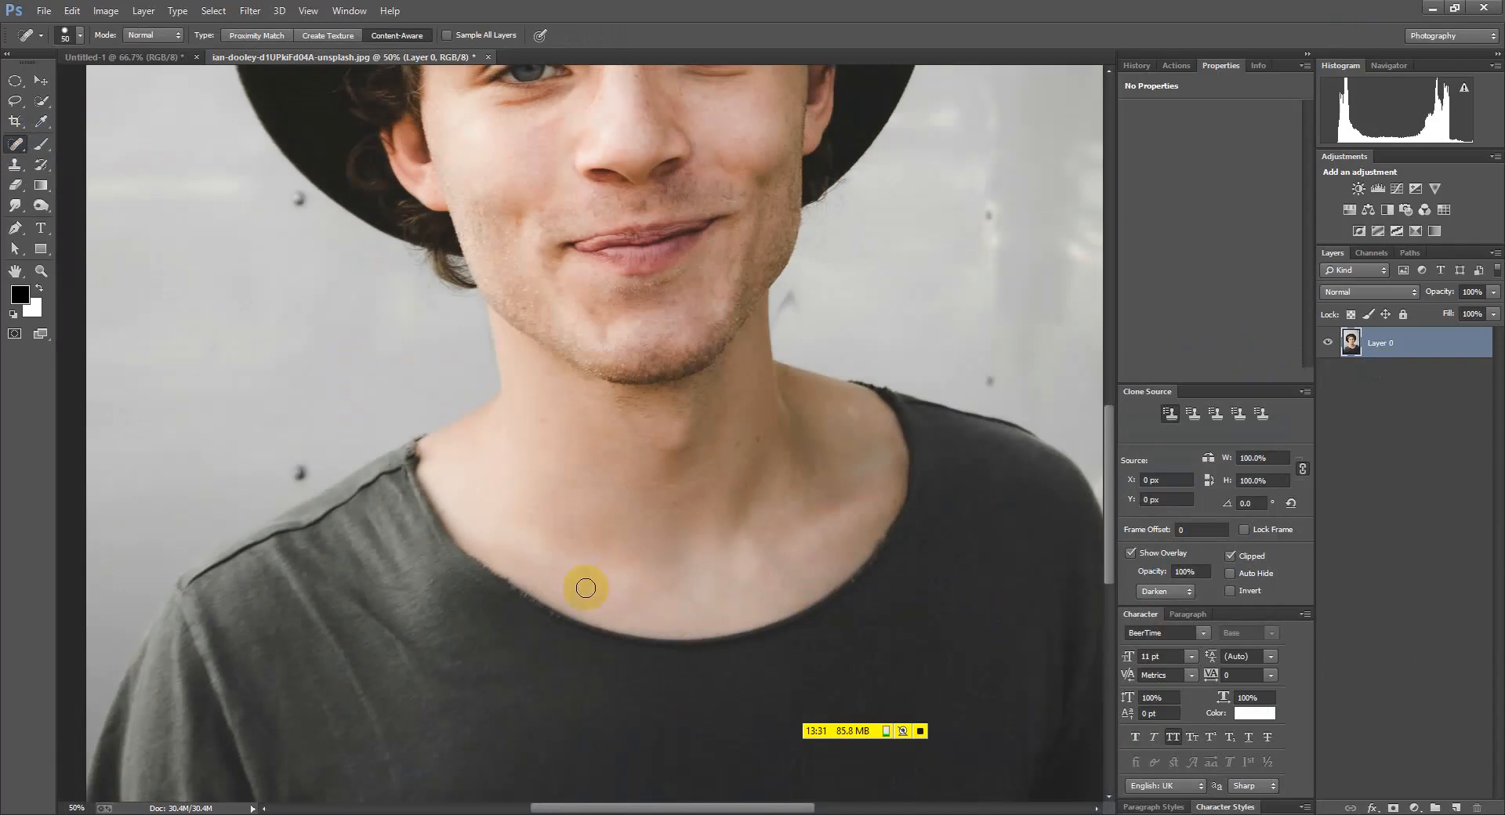
pyautogui.click(16, 82)
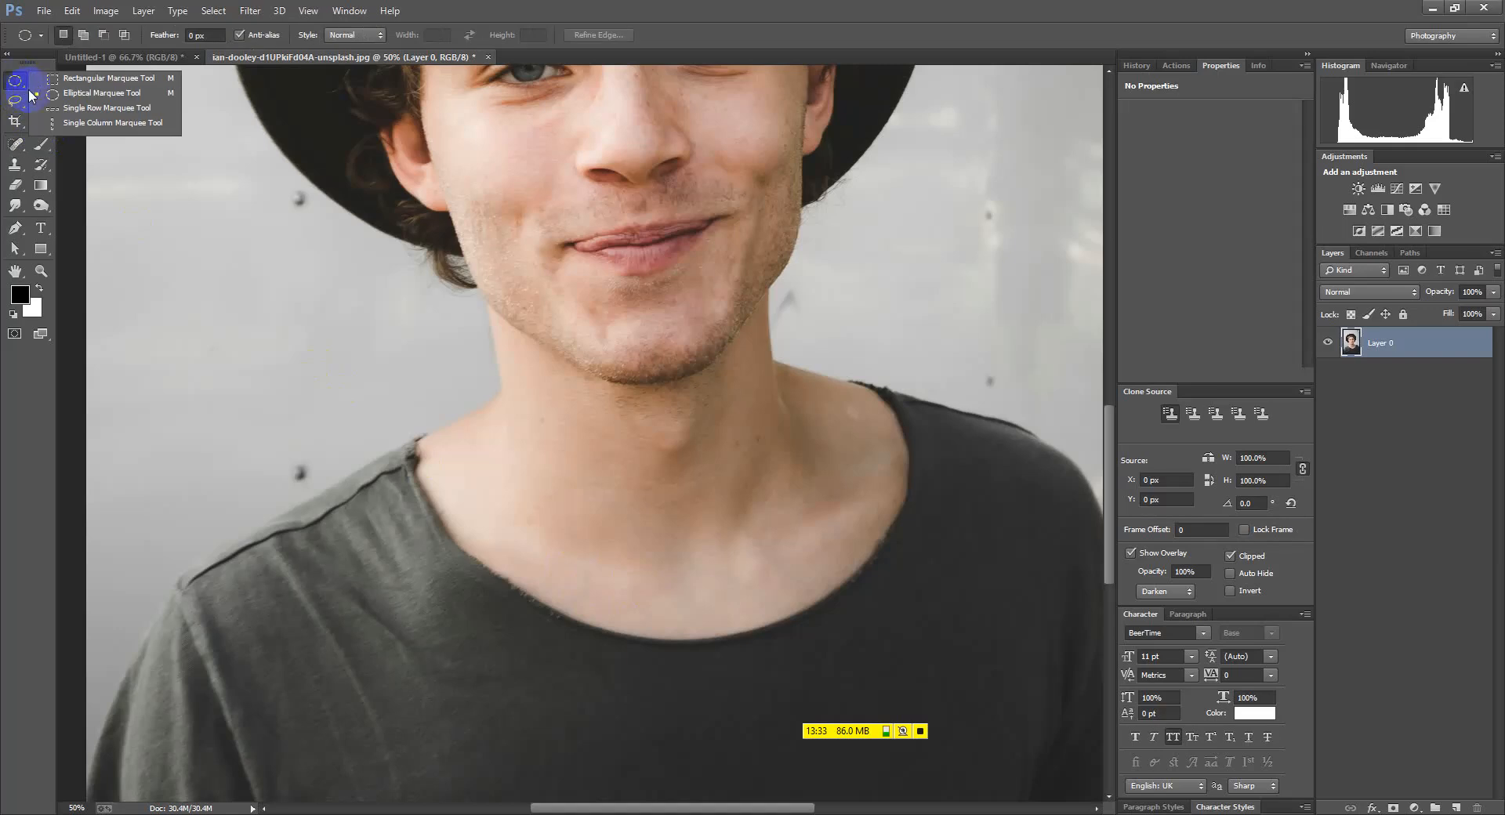
pyautogui.click(49, 96)
pyautogui.click(15, 101)
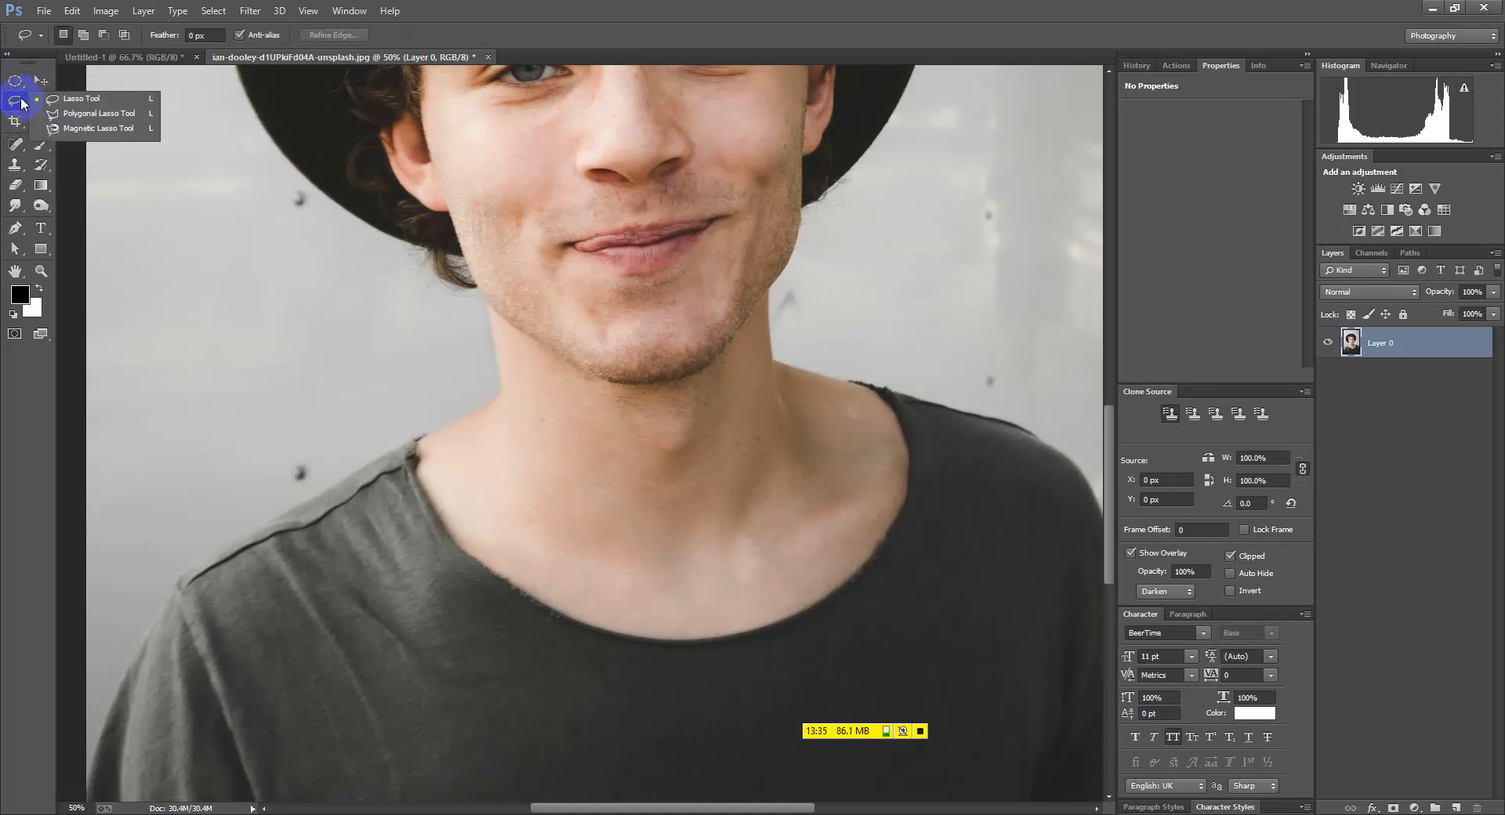
pyautogui.click(105, 115)
pyautogui.scroll(-1, 337, 345)
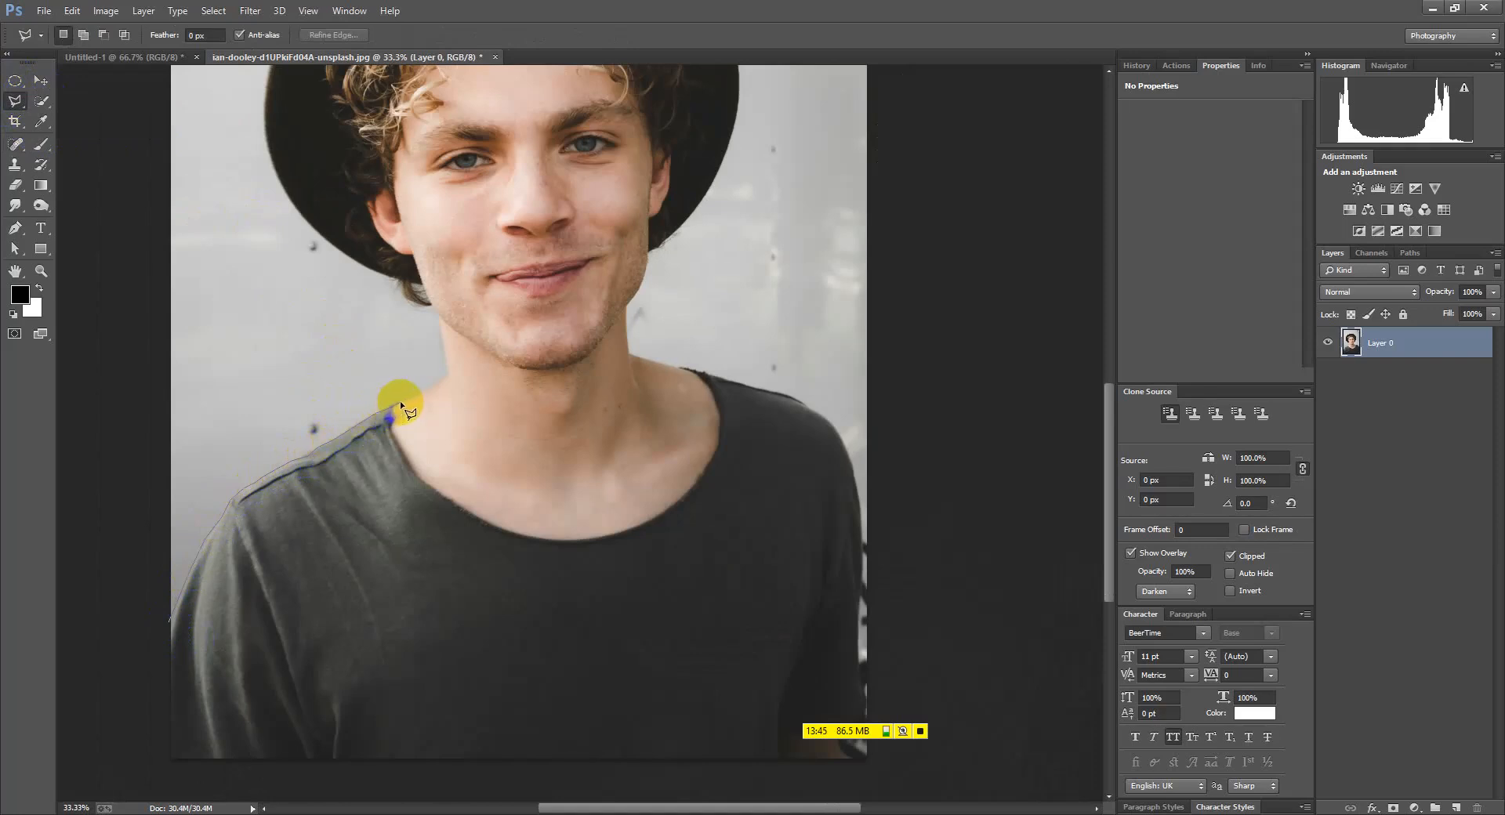
pyautogui.click(444, 385)
pyautogui.click(451, 349)
pyautogui.click(429, 303)
pyautogui.click(390, 298)
pyautogui.click(304, 354)
pyautogui.click(238, 442)
pyautogui.click(171, 619)
pyautogui.press('Delete')
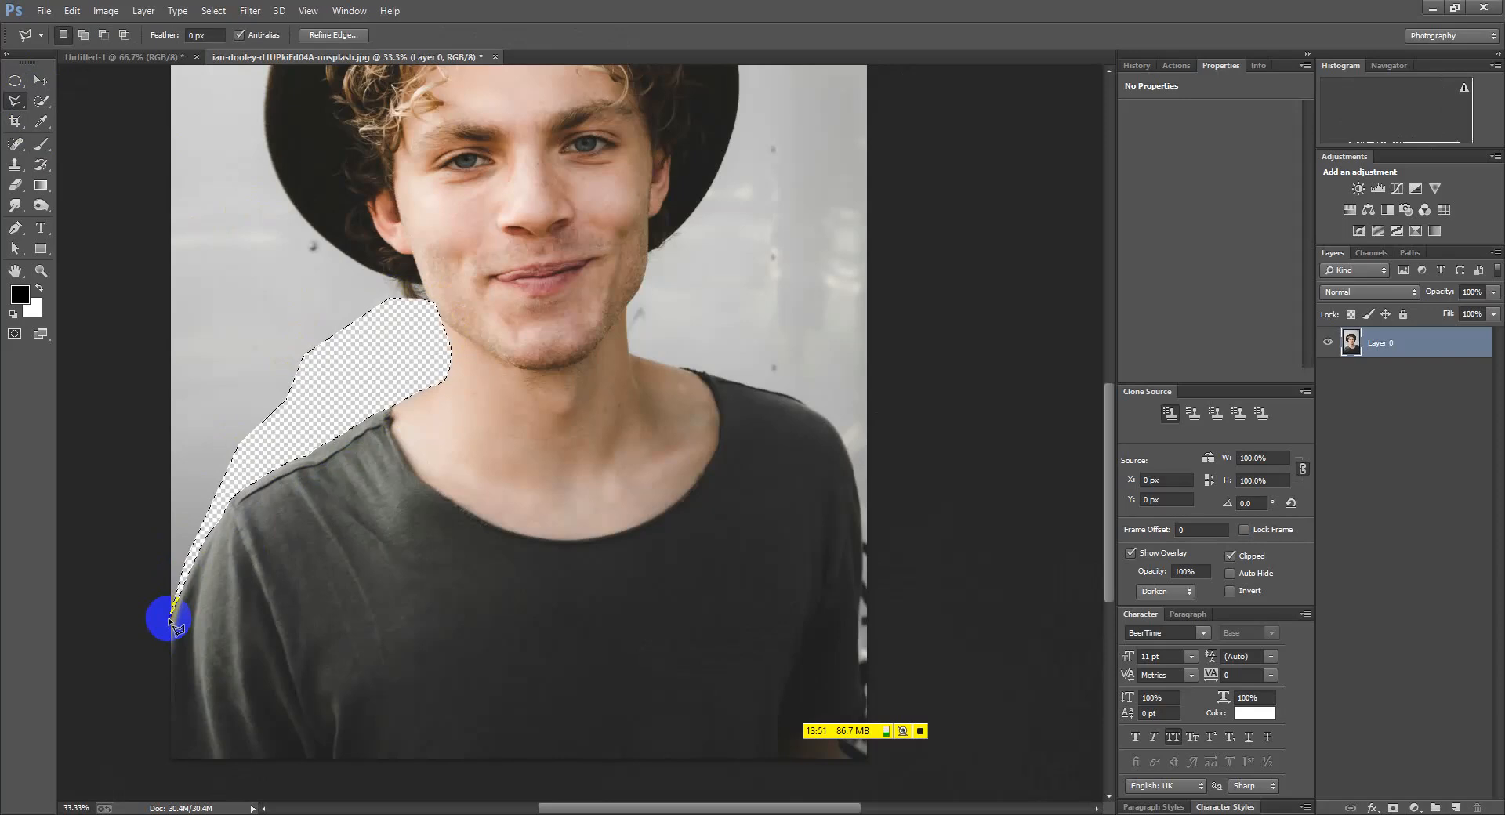
pyautogui.hotkey('ctrl', 'd')
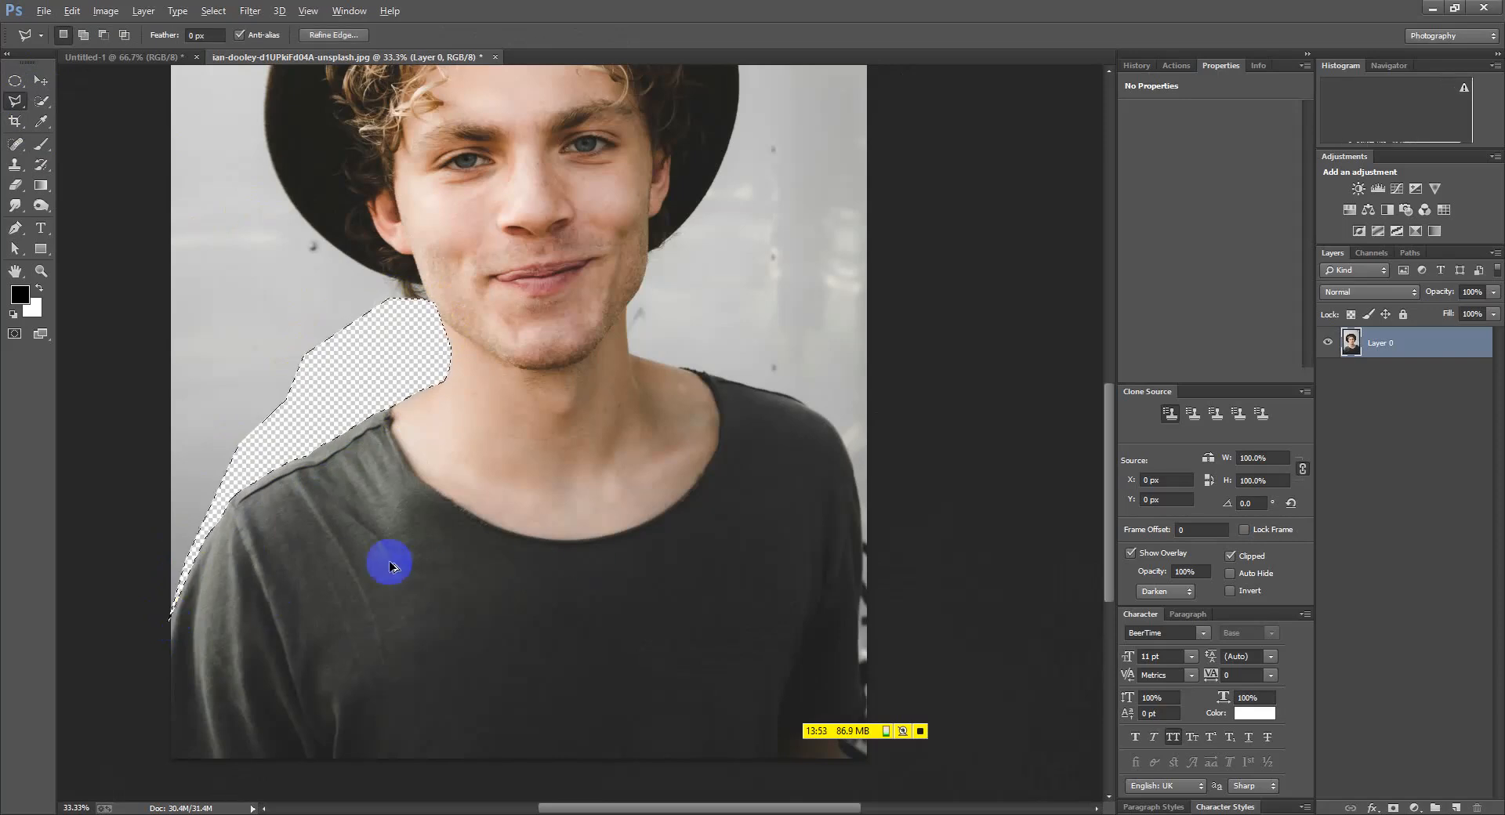
pyautogui.hotkey('ctrl', 'alt', 'z')
pyautogui.hotkey('ctrl', 'alt', 'z')
pyautogui.hotkey('ctrl', 'd')
pyautogui.click(12, 315)
pyautogui.rightClick(15, 100)
pyautogui.click(63, 129)
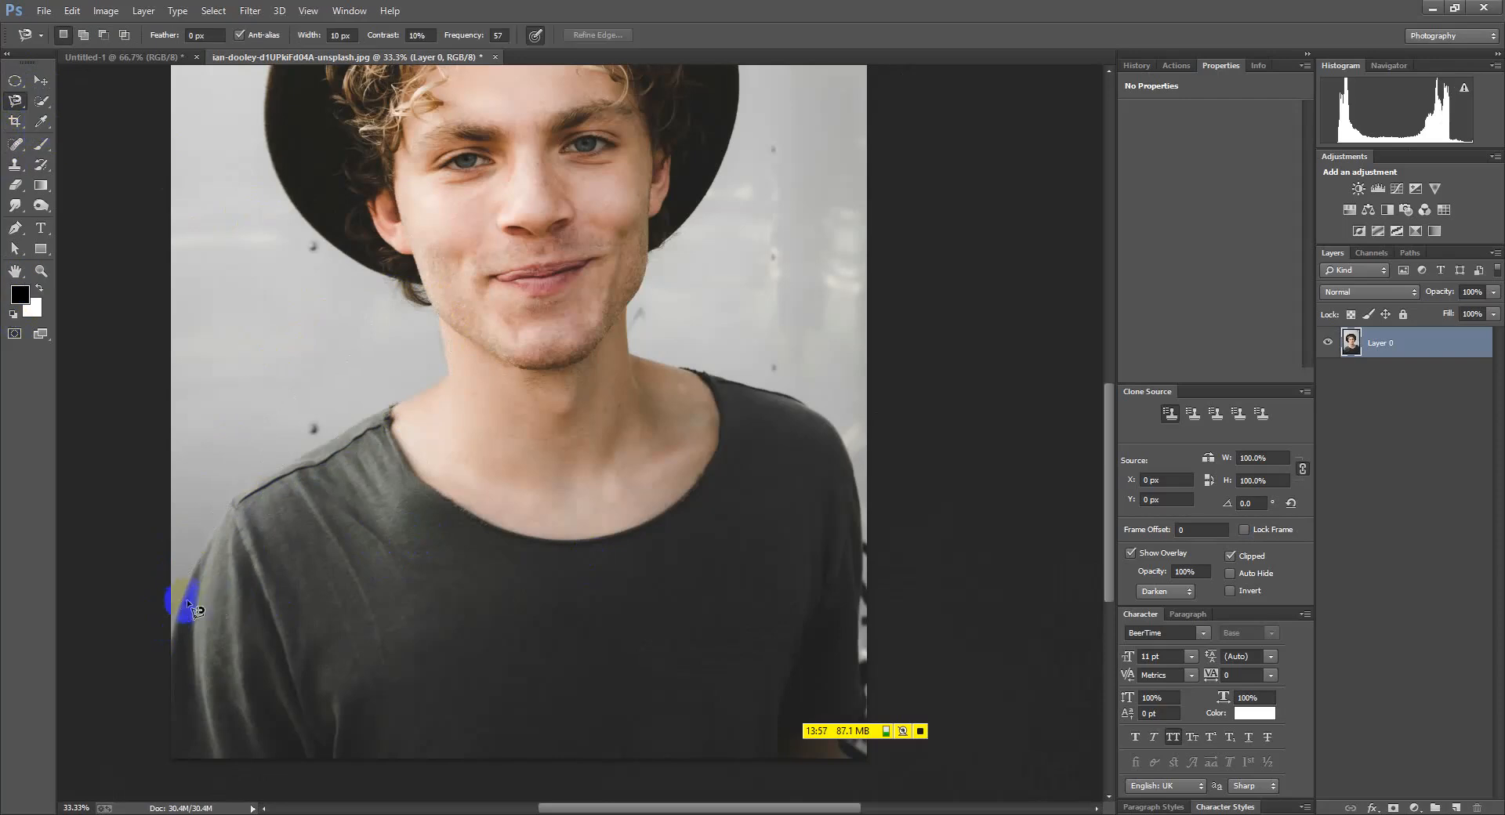
pyautogui.moveTo(171, 632); pyautogui.dragTo(196, 570)
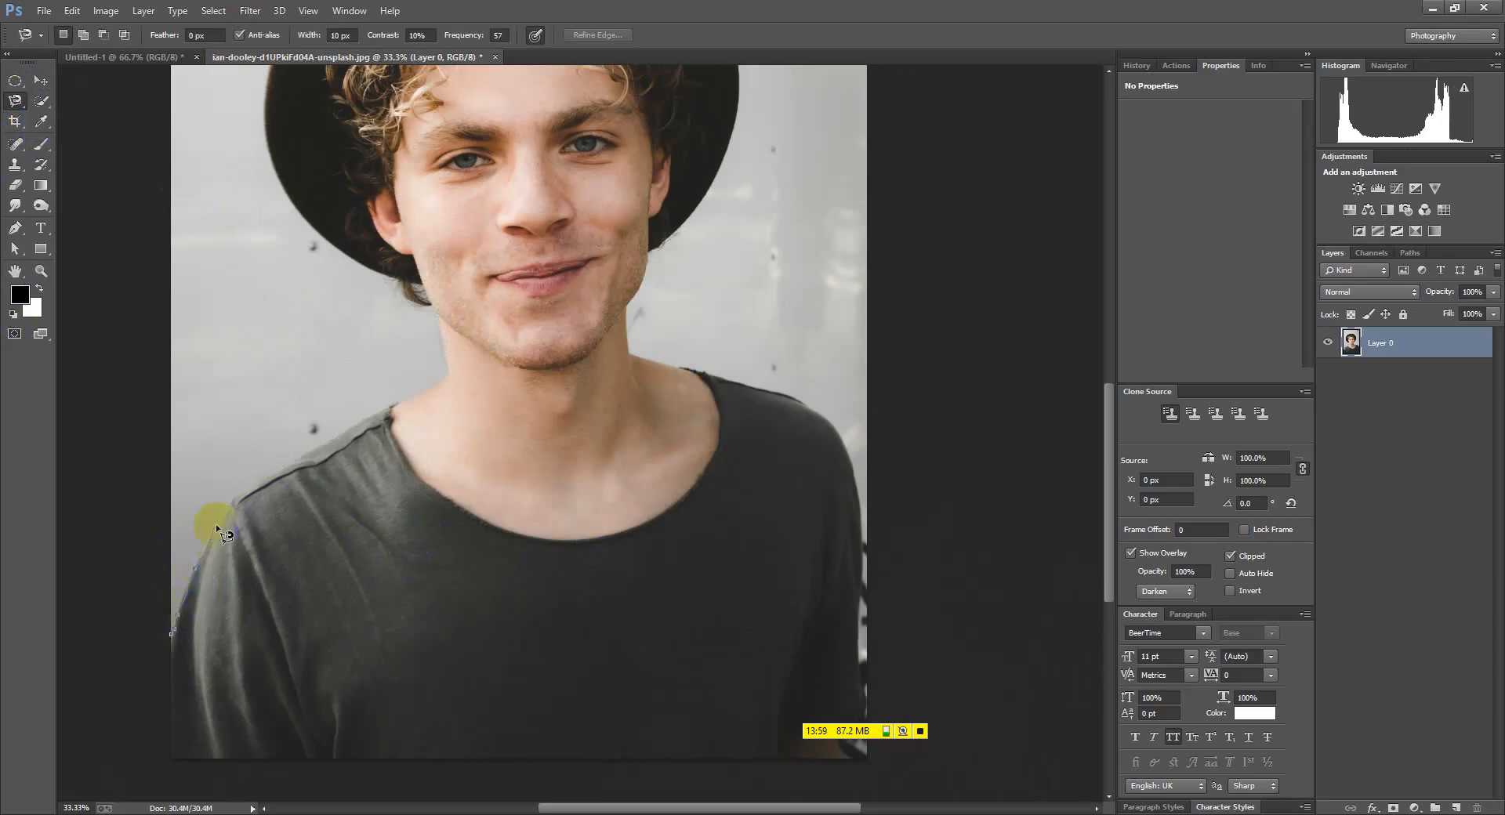
pyautogui.moveTo(292, 449); pyautogui.dragTo(405, 395)
pyautogui.moveTo(428, 289); pyautogui.dragTo(325, 242)
pyautogui.doubleClick(324, 244)
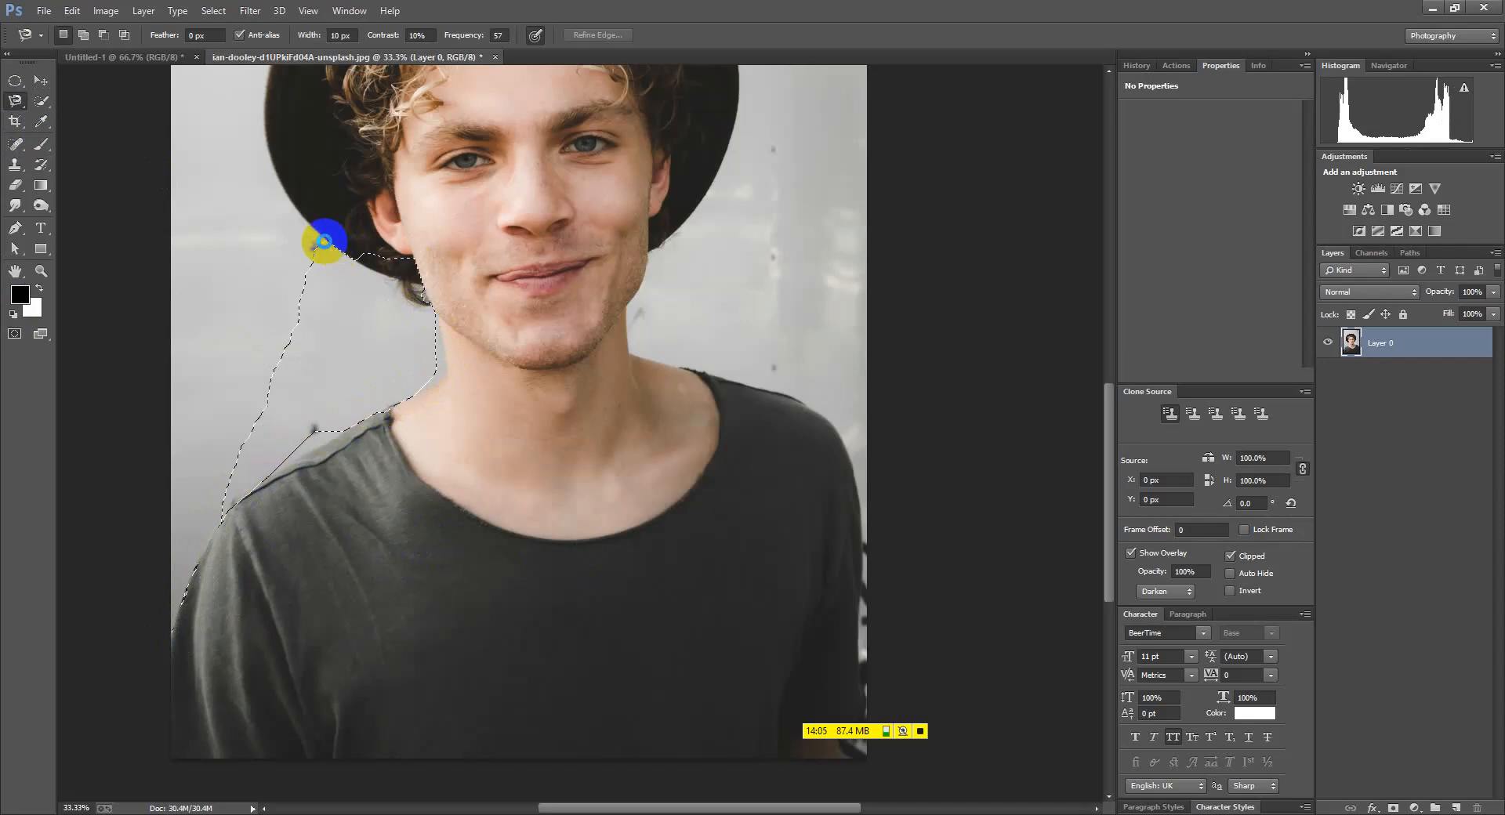
pyautogui.press('Delete')
pyautogui.hotkey('ctrl', 'd')
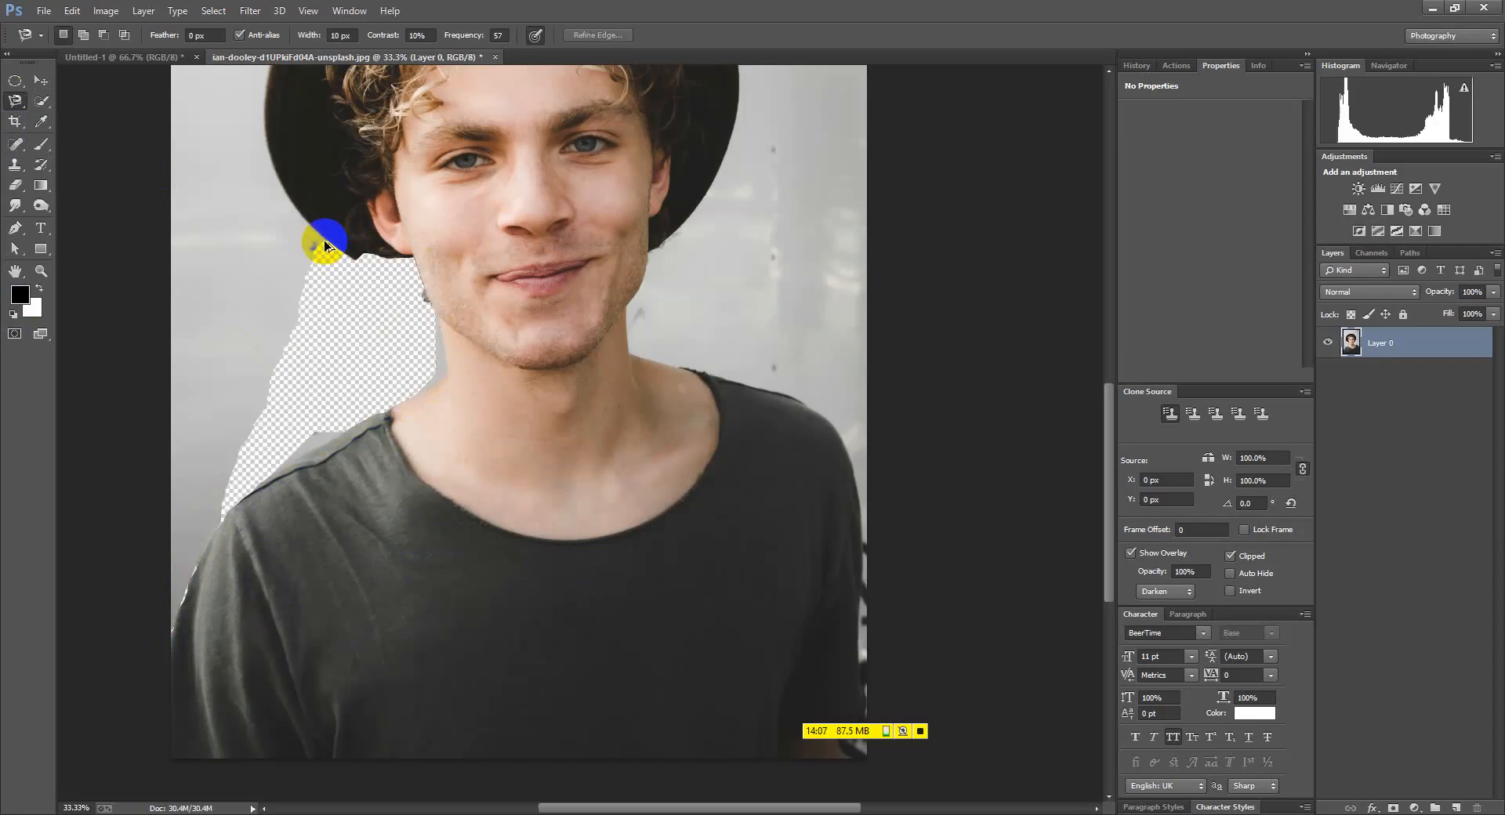
pyautogui.hotkey('ctrl', 'alt', 'z')
pyautogui.hotkey('ctrl', 'alt', 'z')
pyautogui.click(41, 100)
pyautogui.click(127, 98)
pyautogui.hotkey('ctrl', 'd')
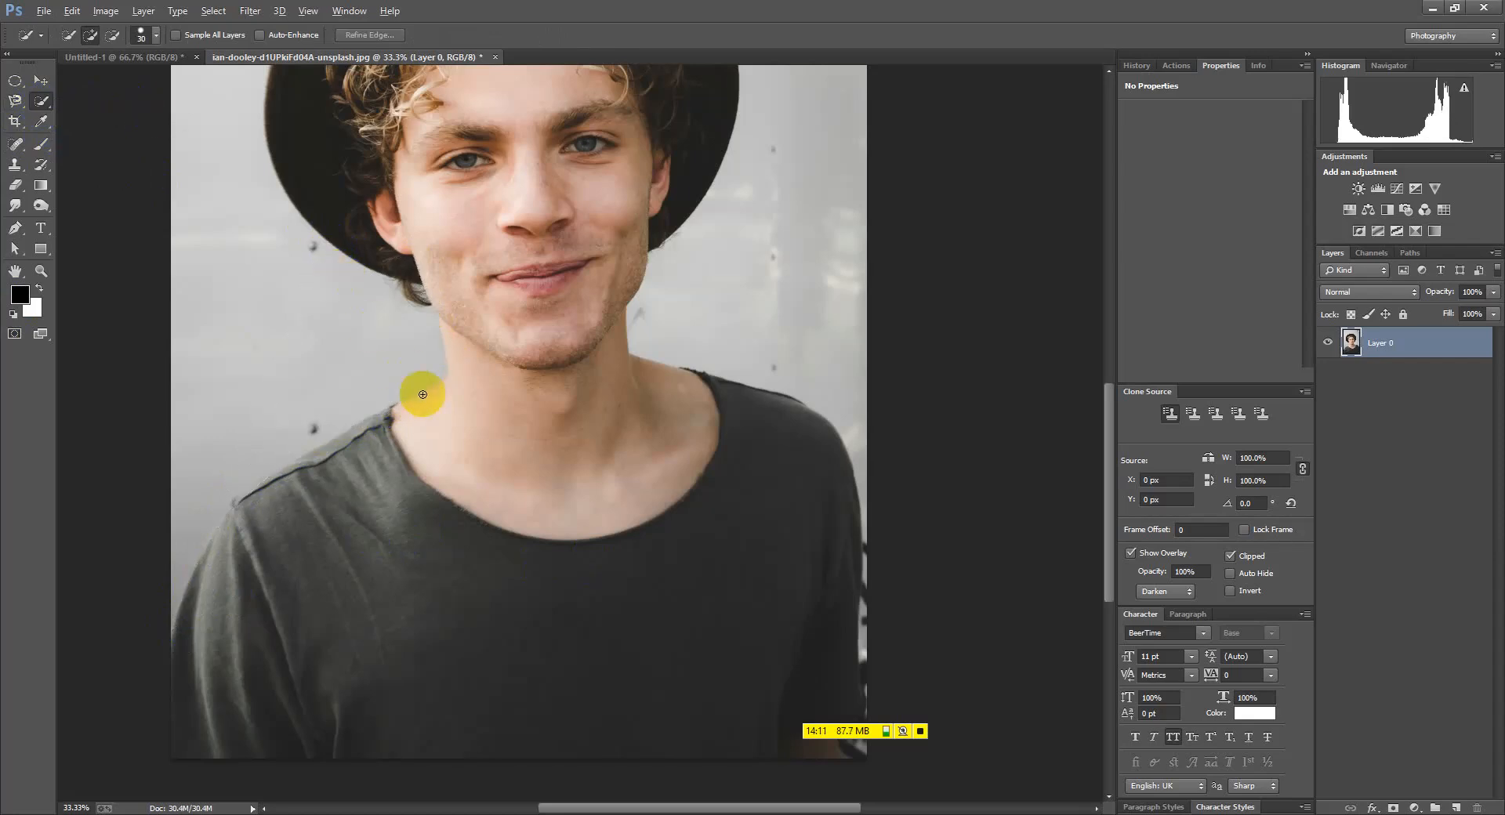
pyautogui.scroll(-2, 423, 399)
pyautogui.scroll(1, 545, 426)
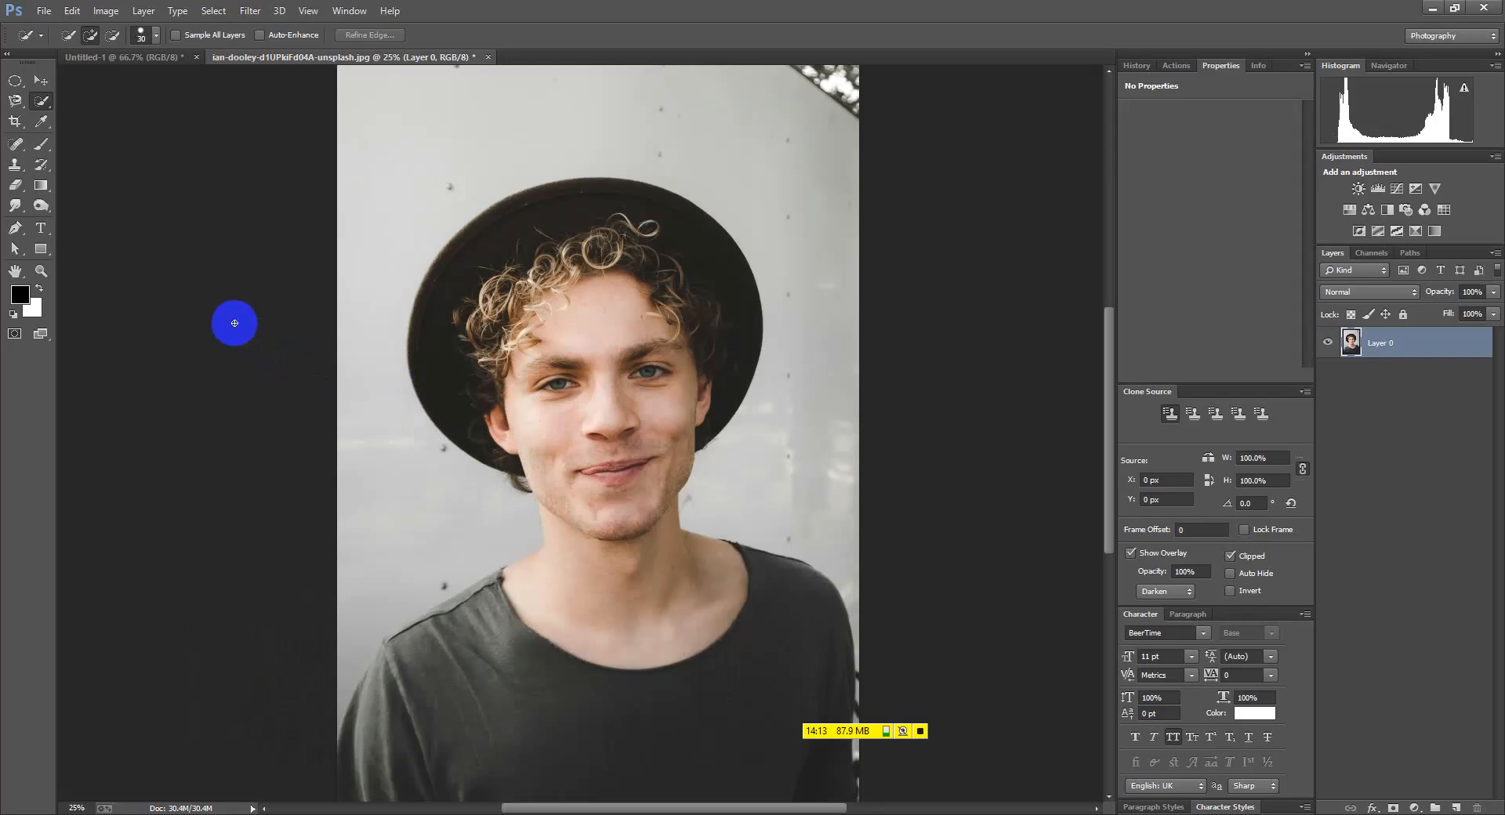
pyautogui.moveTo(16, 185); pyautogui.dragTo(85, 195)
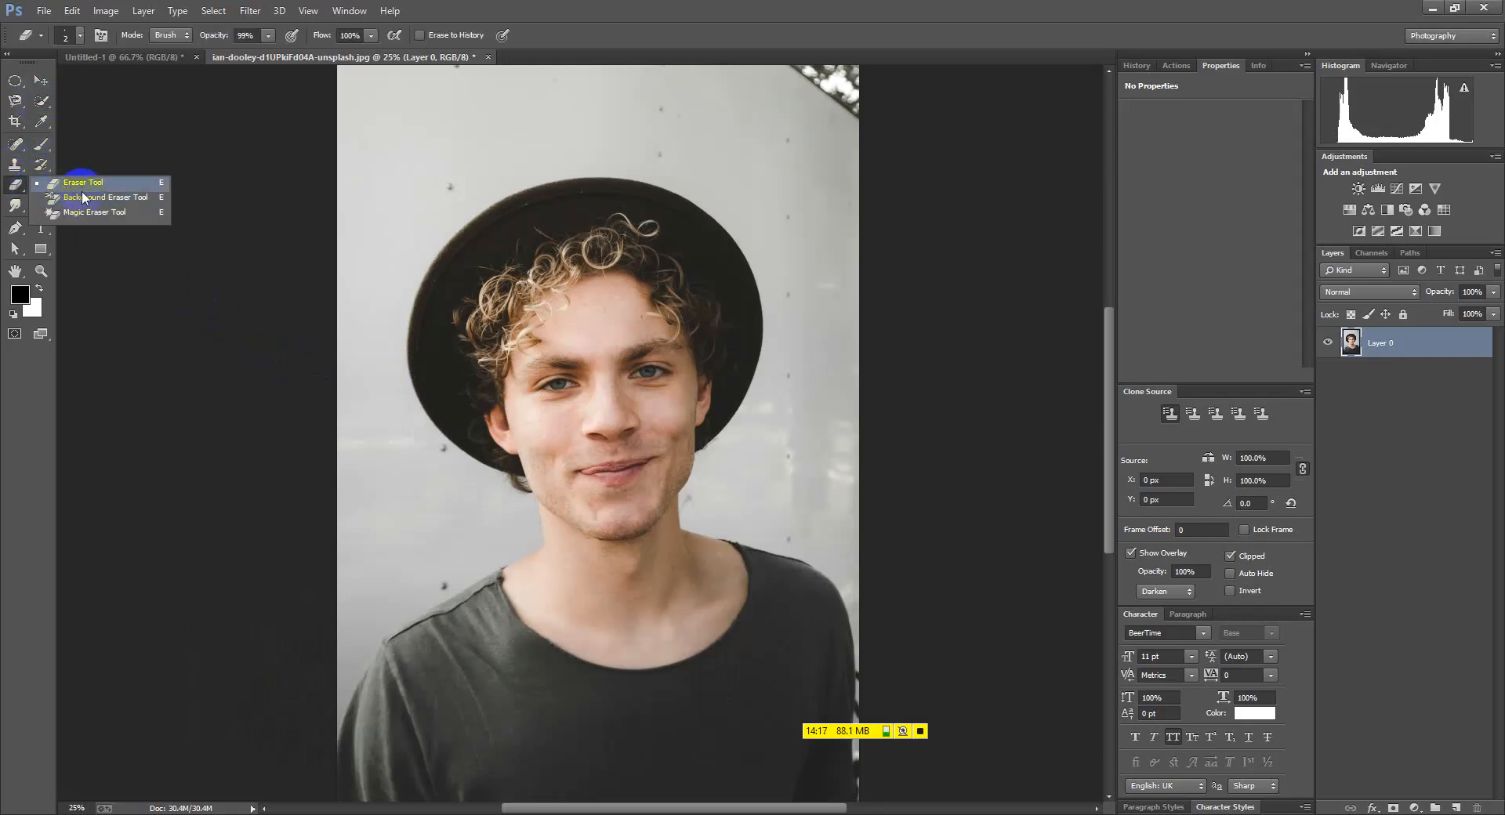
pyautogui.click(81, 190)
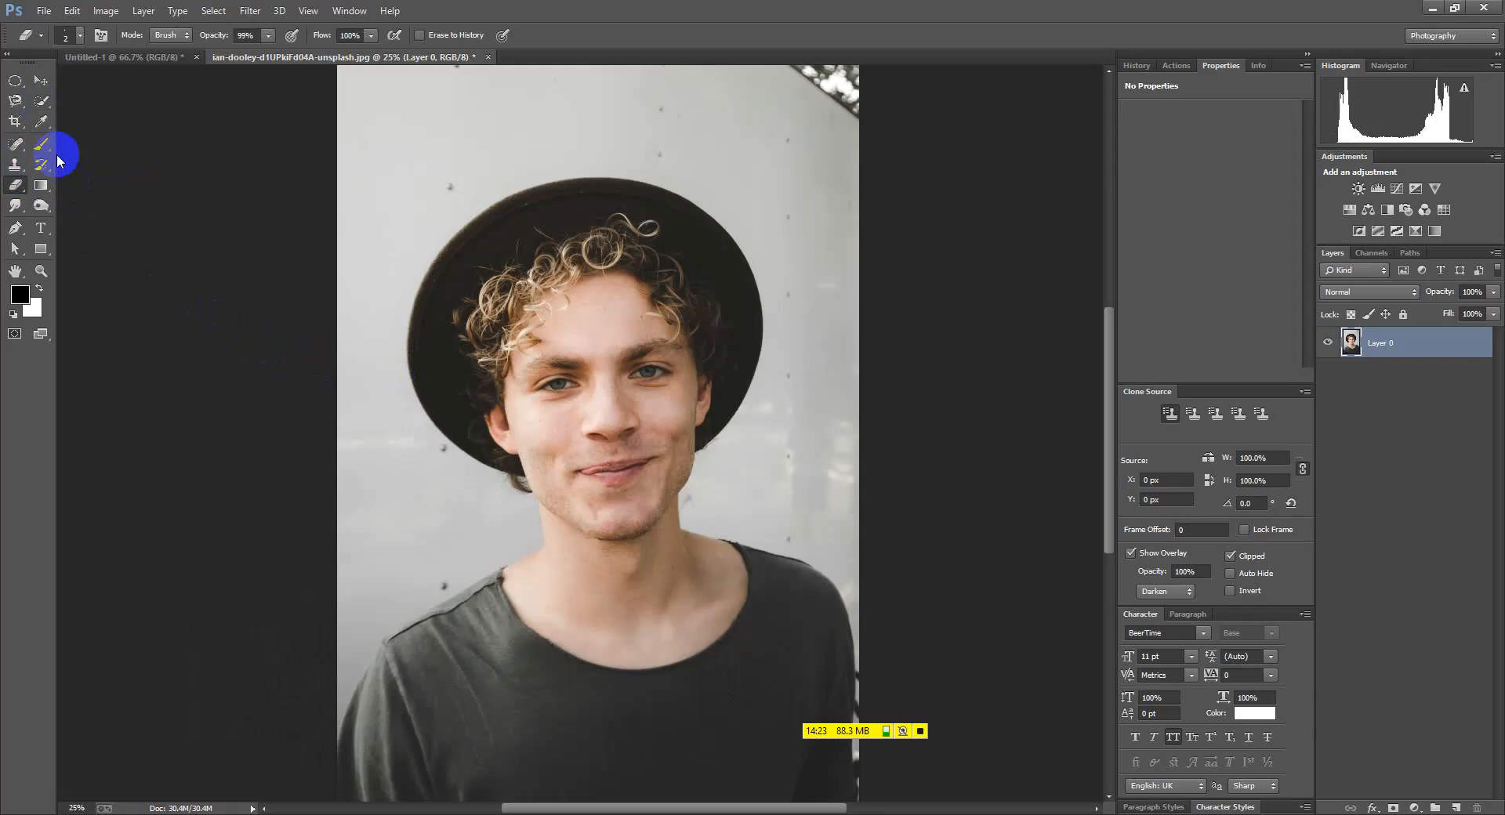
pyautogui.hotkey('ctrl', '-')
pyautogui.moveTo(41, 100); pyautogui.dragTo(102, 100)
# With an enlarged Quick Selection brush, select the hat and face in one stroke
pyautogui.click(102, 101)
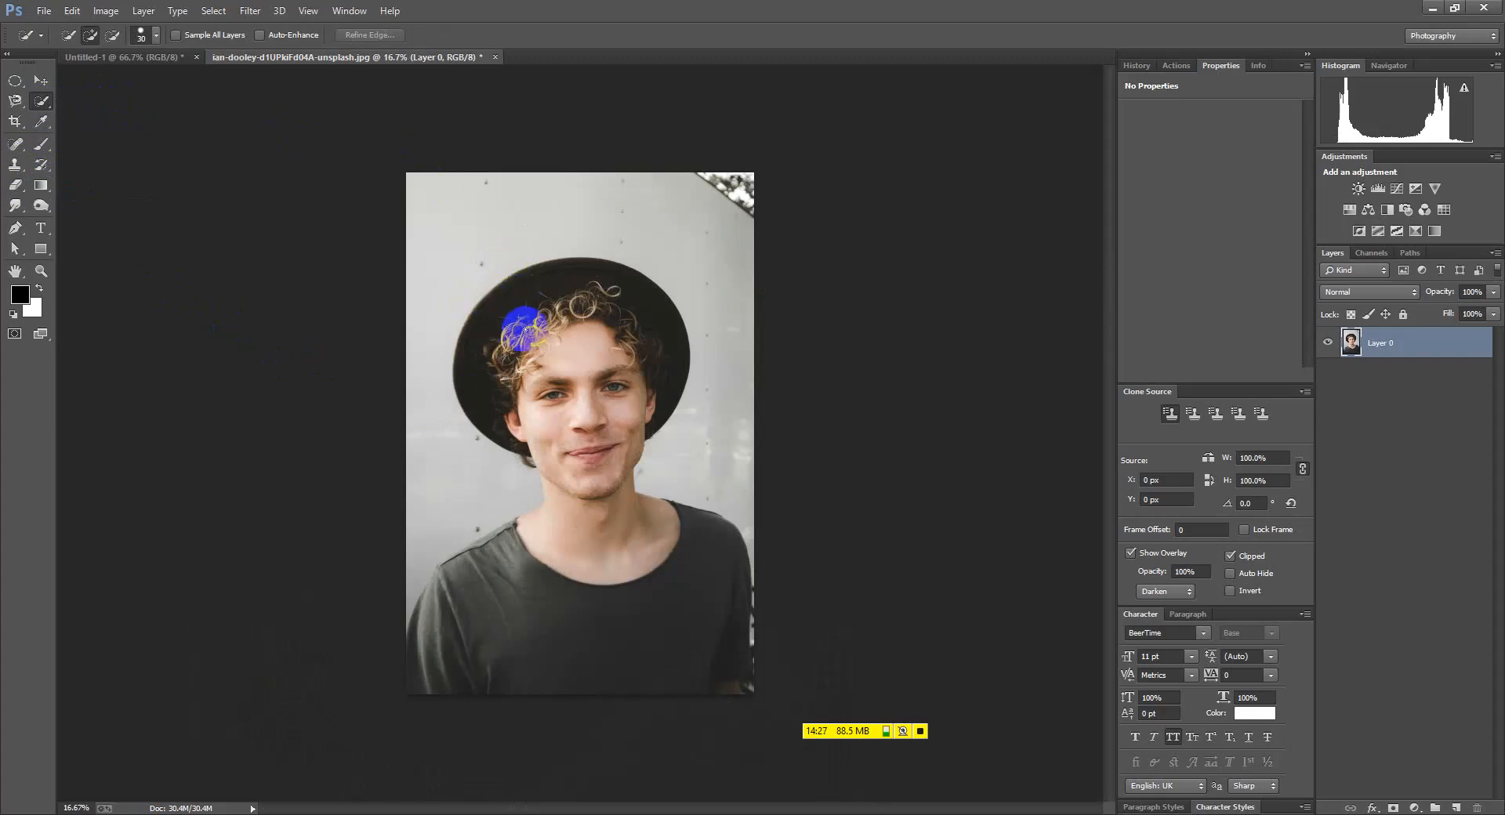
pyautogui.scroll(2, 538, 375)
pyautogui.scroll(-2, 412, 330)
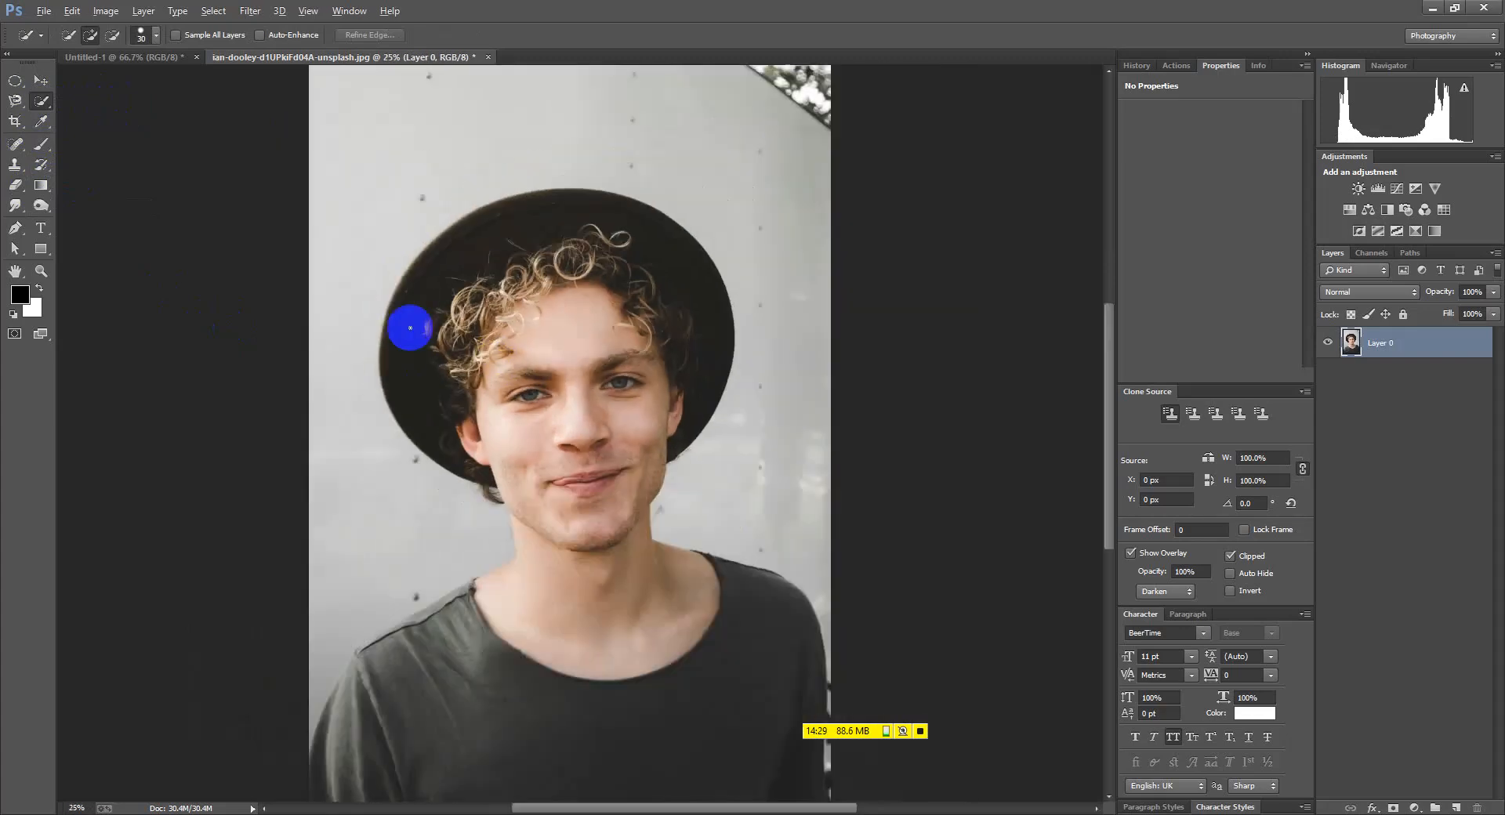
pyautogui.scroll(2, 570, 372)
pyautogui.scroll(-1, 578, 363)
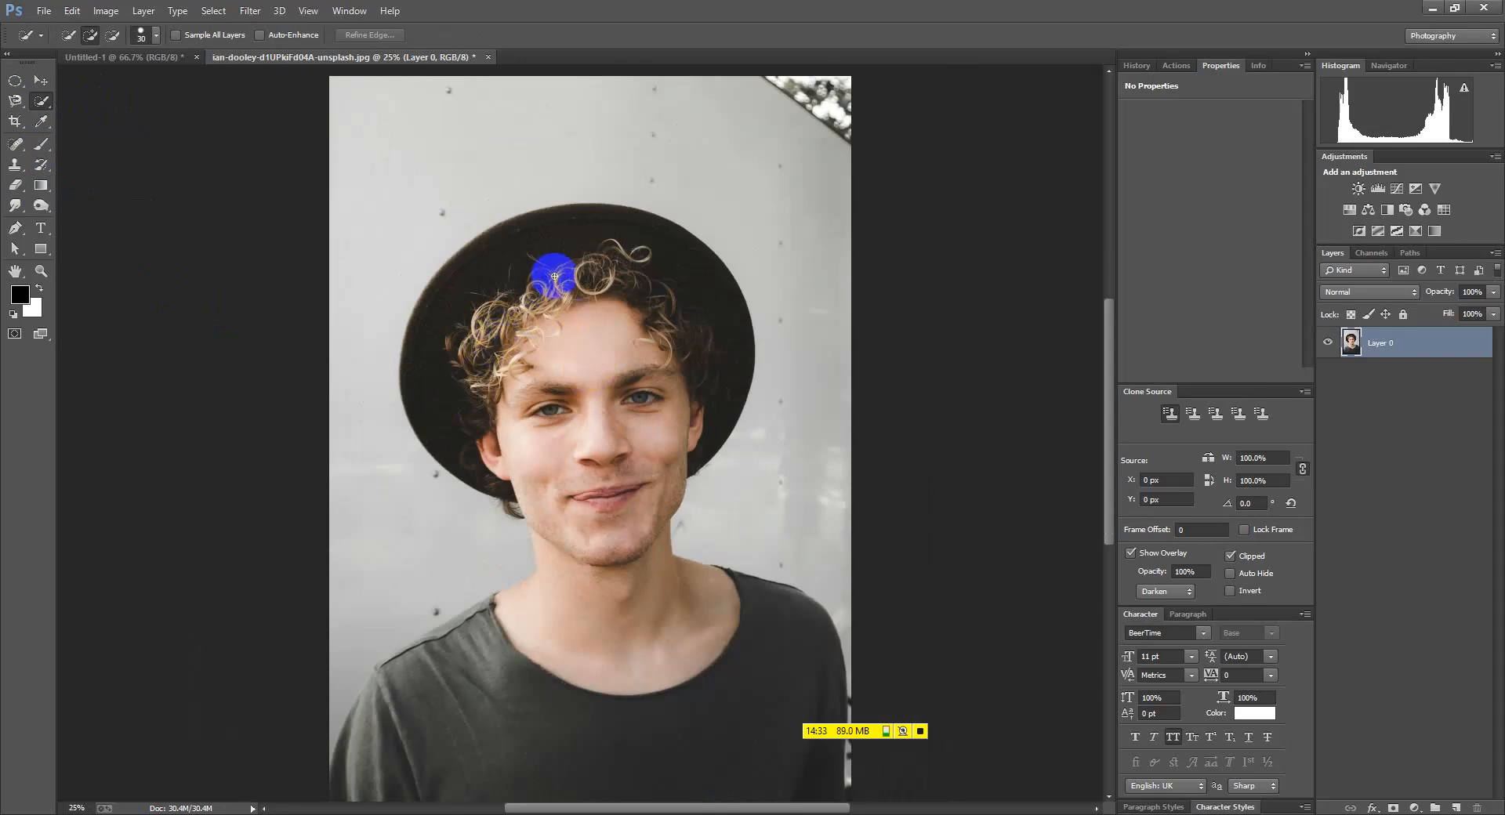
pyautogui.press(']')
pyautogui.press(']')
pyautogui.press(']')
pyautogui.moveTo(570, 227)
pyautogui.mouseDown()
pyautogui.moveTo(599, 461)
pyautogui.moveTo(501, 376)
pyautogui.moveTo(498, 341)
pyautogui.moveTo(598, 495)
pyautogui.moveTo(609, 621)
pyautogui.moveTo(554, 638)
pyautogui.mouseUp()
# Extend the selection over the shirt and the left shoulder and collar
pyautogui.scroll(-3, 628, 564)
pyautogui.moveTo(592, 507)
pyautogui.mouseDown()
pyautogui.moveTo(567, 576)
pyautogui.moveTo(496, 557)
pyautogui.moveTo(462, 604)
pyautogui.moveTo(760, 461)
pyautogui.moveTo(453, 469)
pyautogui.moveTo(467, 451)
pyautogui.moveTo(451, 450)
pyautogui.moveTo(317, 539)
pyautogui.mouseUp()
pyautogui.scroll(2, 454, 469)
pyautogui.moveTo(545, 388); pyautogui.dragTo(524, 395)
pyautogui.scroll(-2, 523, 370)
pyautogui.scroll(3, 517, 367)
pyautogui.scroll(5, 576, 350)
# Switch to Subtract mode and shrink the selection brush
pyautogui.click(113, 36)
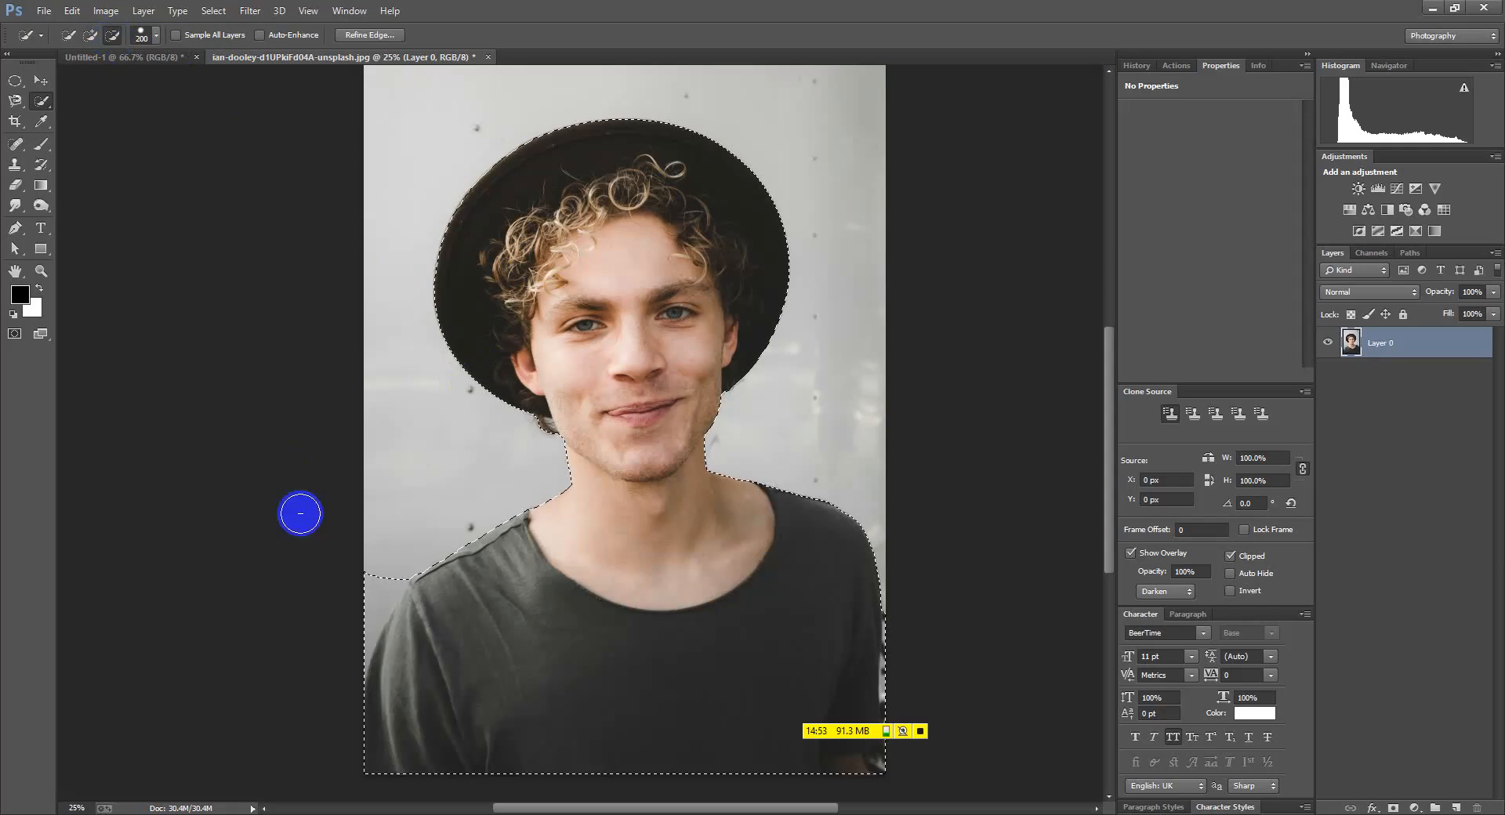
pyautogui.scroll(3, 340, 615)
pyautogui.press('[')
pyautogui.press('[')
pyautogui.press('[')
pyautogui.press('[')
pyautogui.press('[')
pyautogui.press('[')
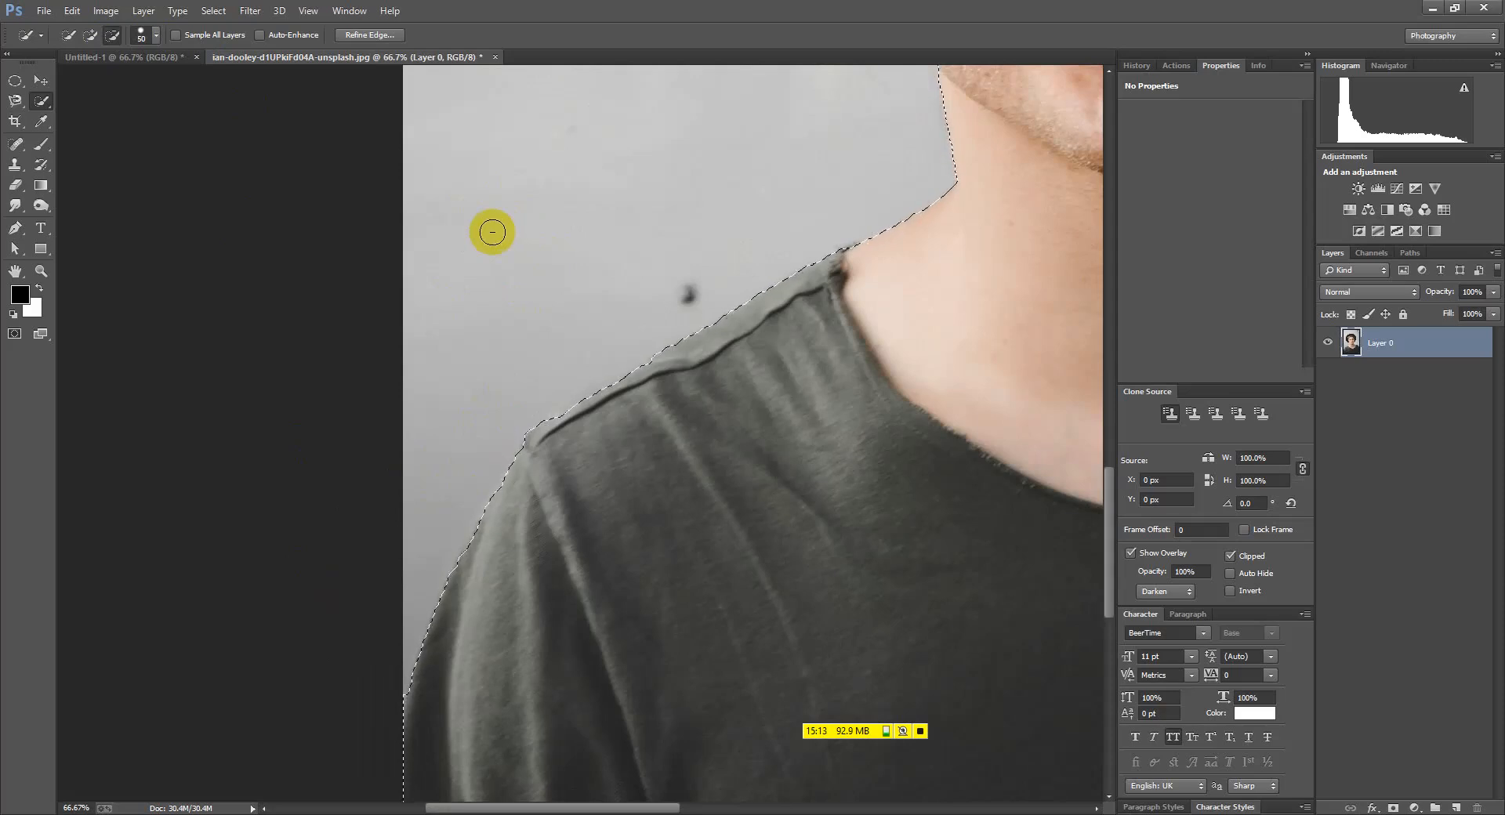
# Shrink the Quick Selection brush and subtract the light wall strip along the shirt's right edge
pyautogui.click(92, 35)
pyautogui.press('[')
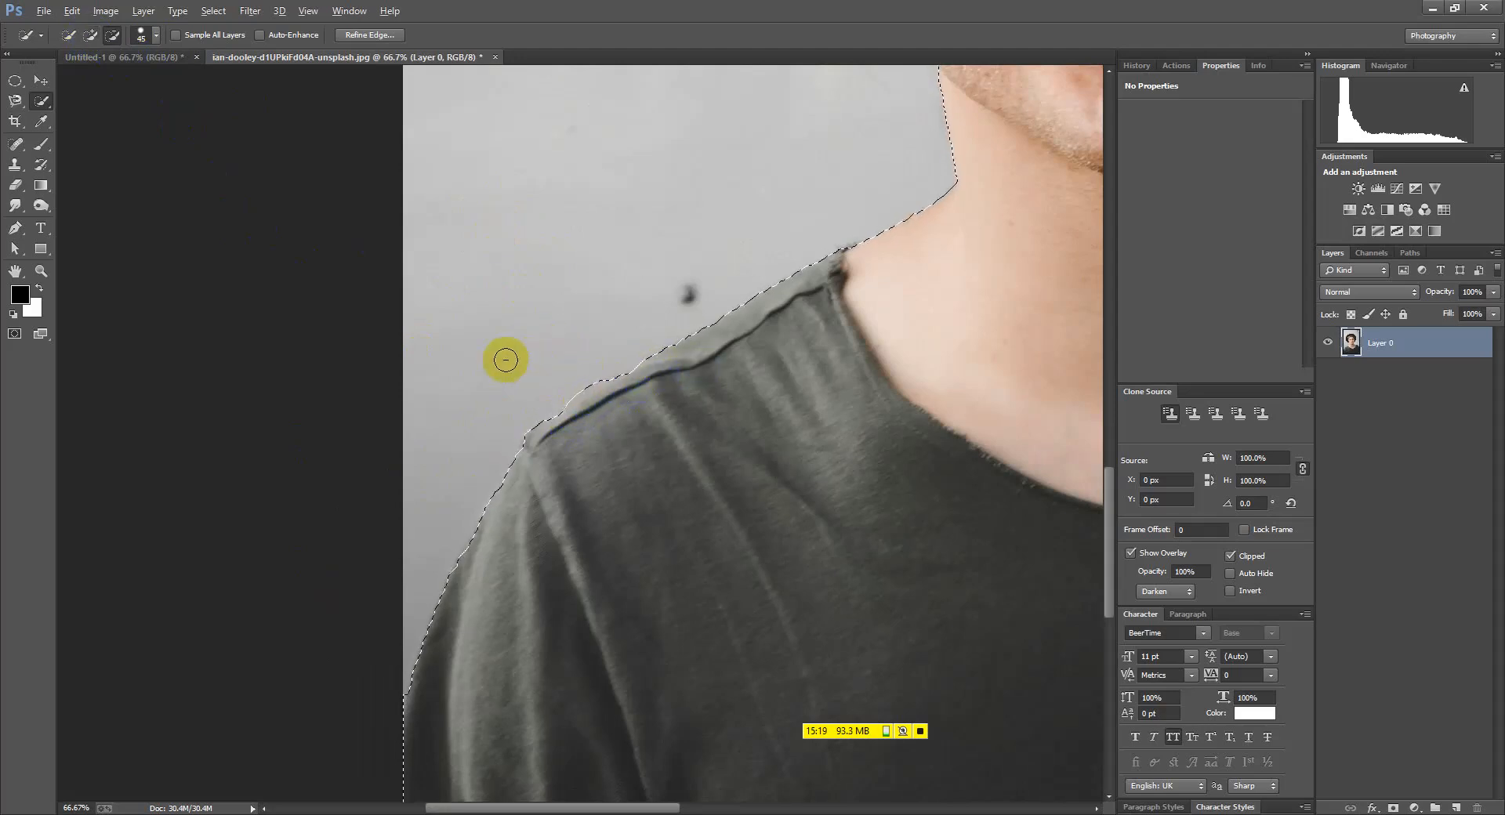
pyautogui.scroll(-3, 502, 361)
pyautogui.scroll(-1, 777, 403)
pyautogui.scroll(3, 753, 662)
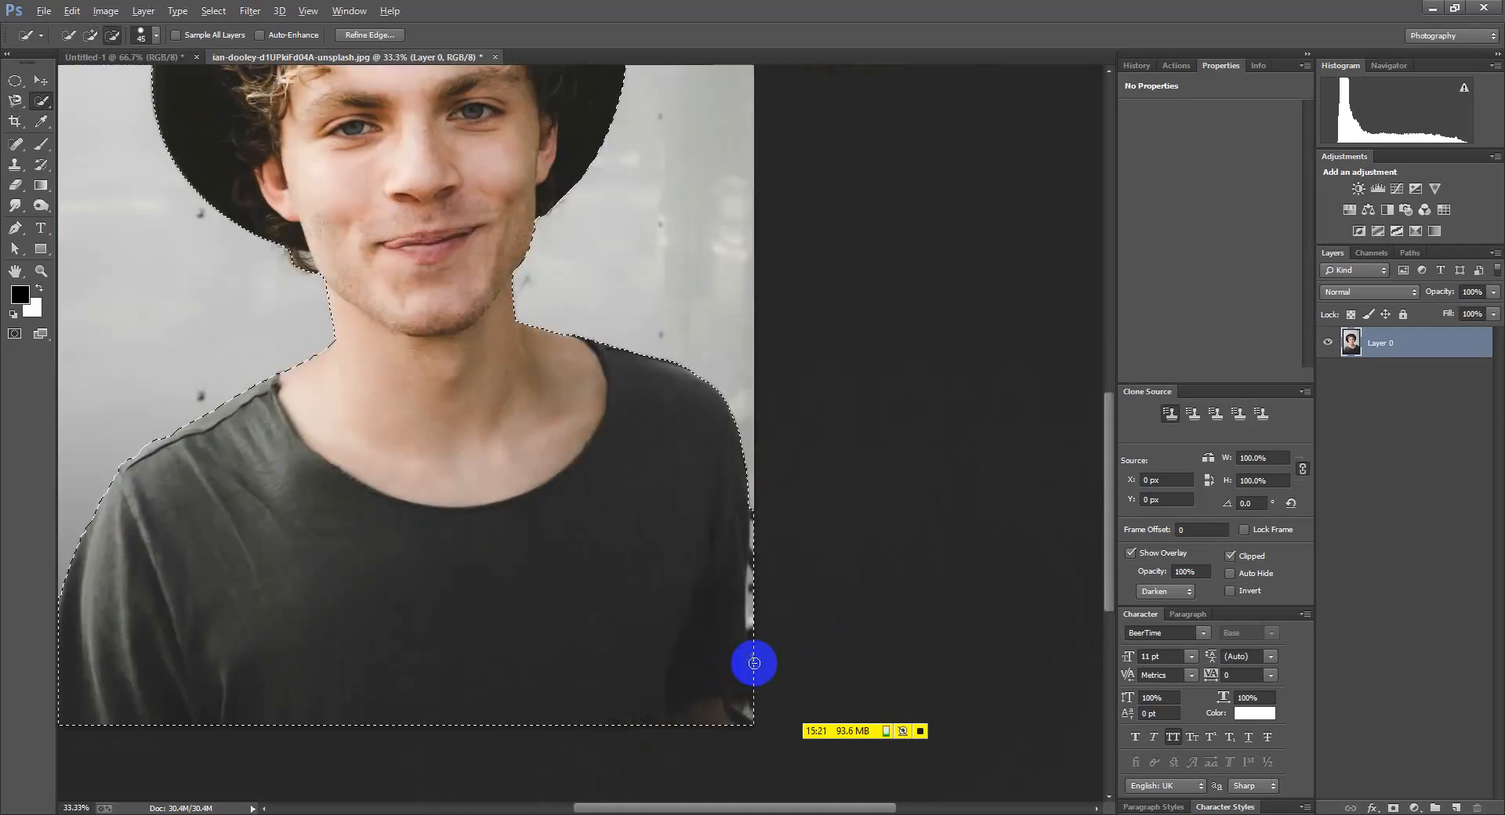
pyautogui.click(113, 36)
pyautogui.moveTo(764, 456)
pyautogui.mouseDown()
pyautogui.moveTo(769, 523)
pyautogui.moveTo(763, 440)
pyautogui.moveTo(759, 518)
pyautogui.mouseUp()
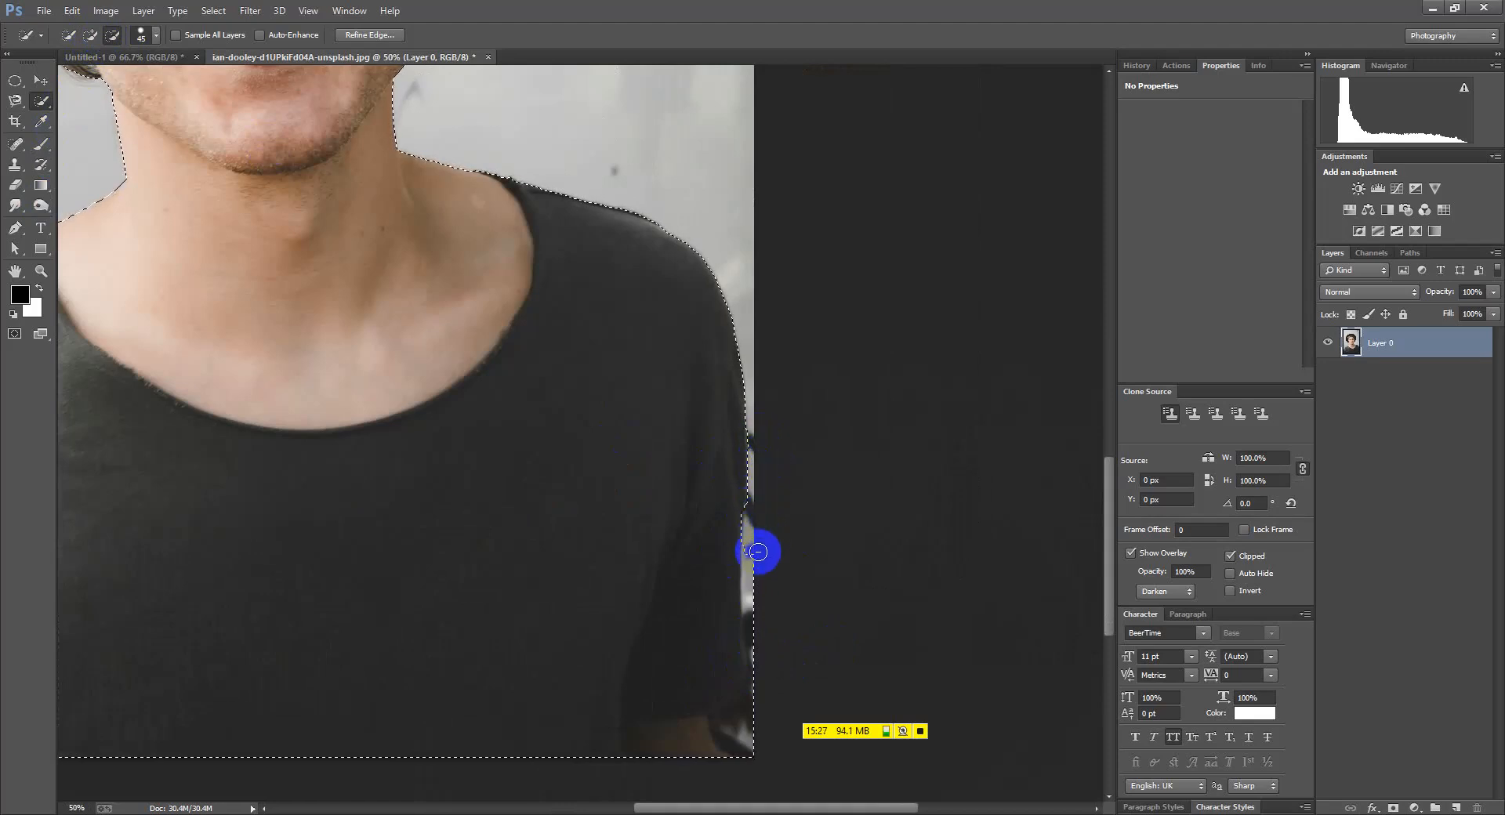
pyautogui.moveTo(755, 650)
pyautogui.mouseDown()
pyautogui.moveTo(774, 550)
pyautogui.moveTo(758, 506)
pyautogui.mouseUp()
pyautogui.scroll(-3, 755, 486)
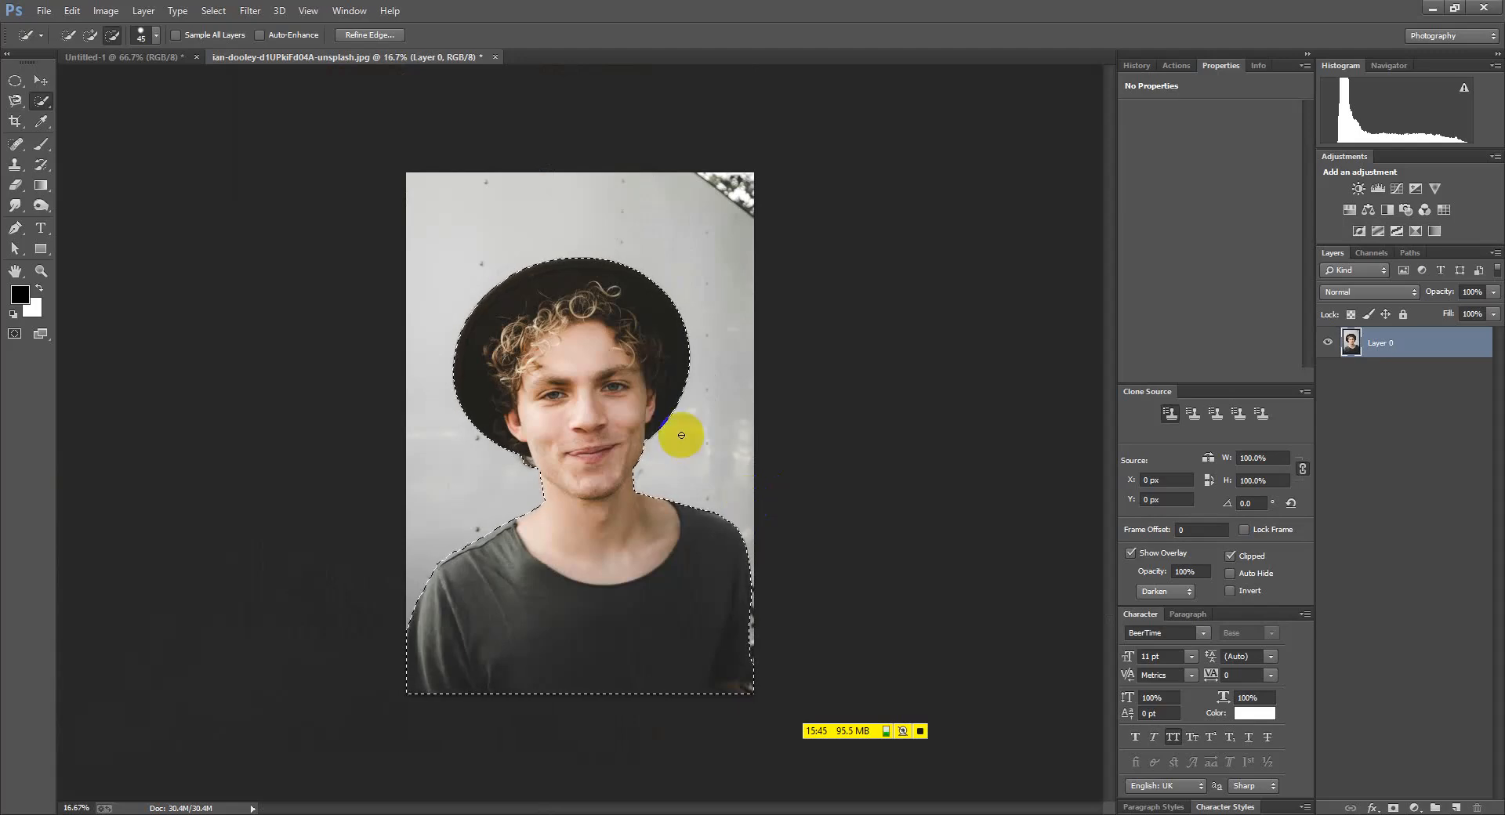
# Inverse the selection and delete the grey wall to transparency
pyautogui.click(213, 10)
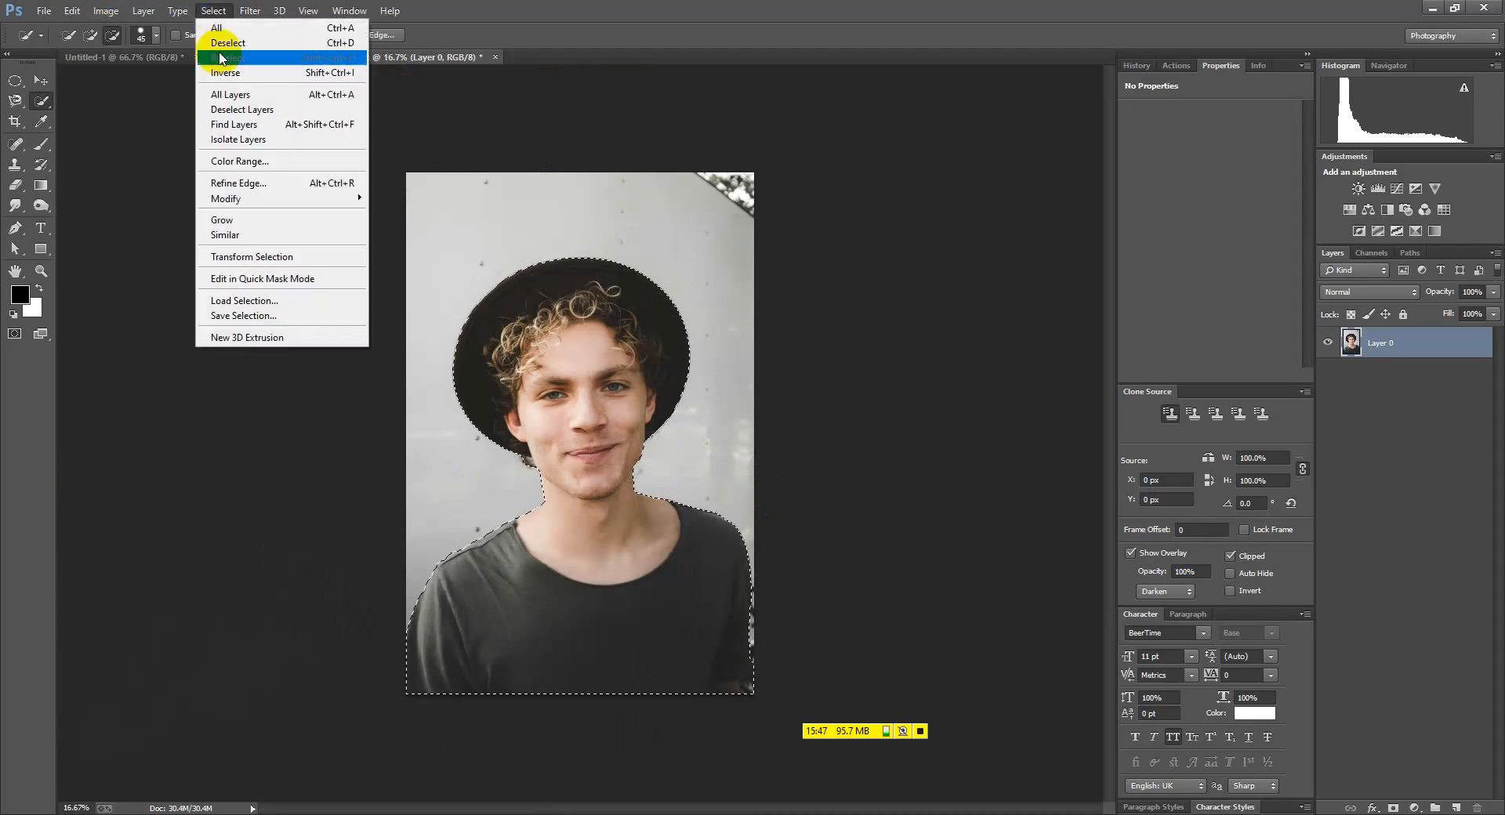
pyautogui.click(227, 73)
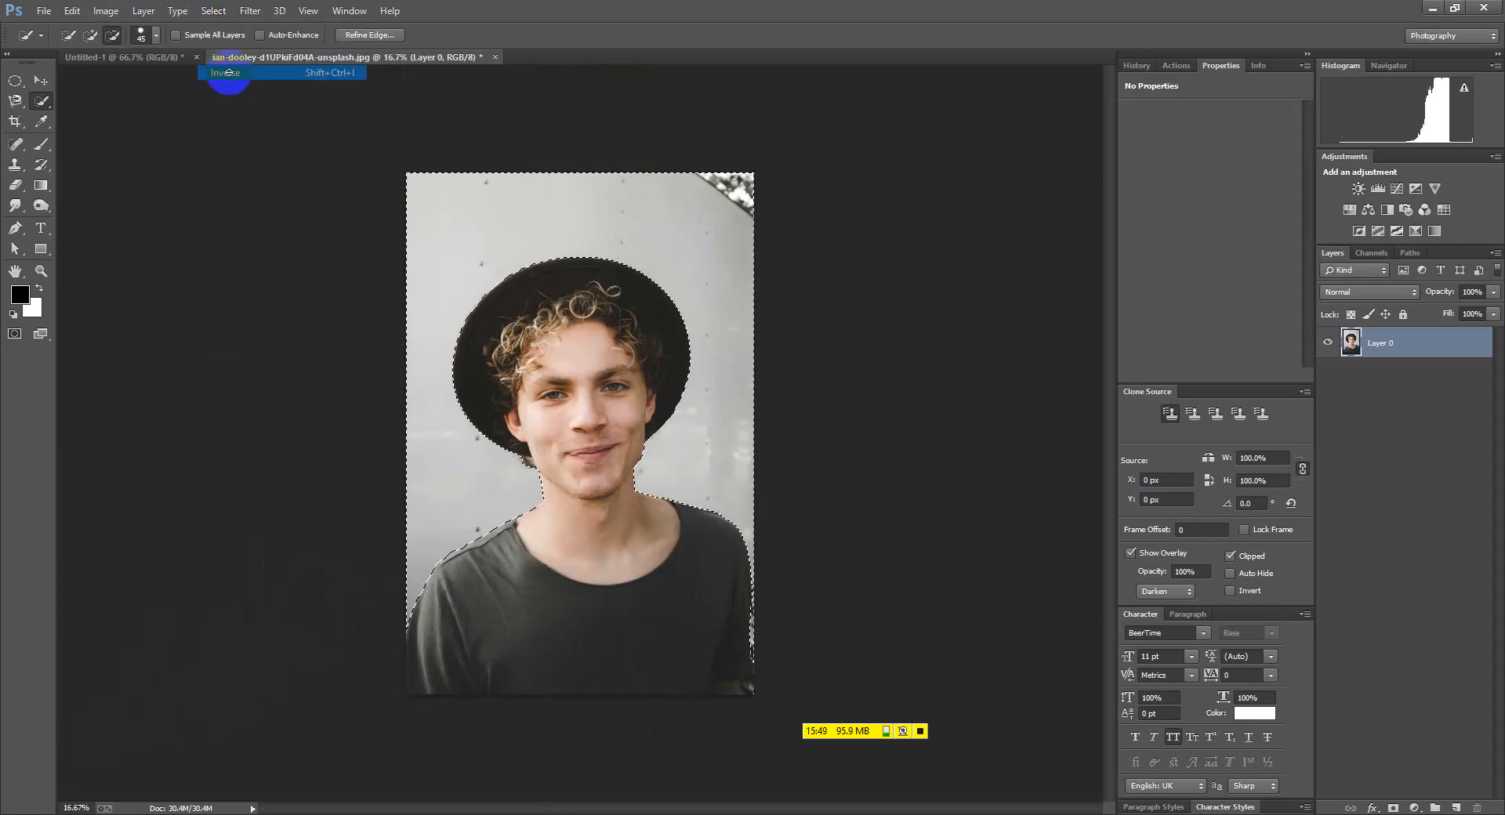
pyautogui.press('Delete')
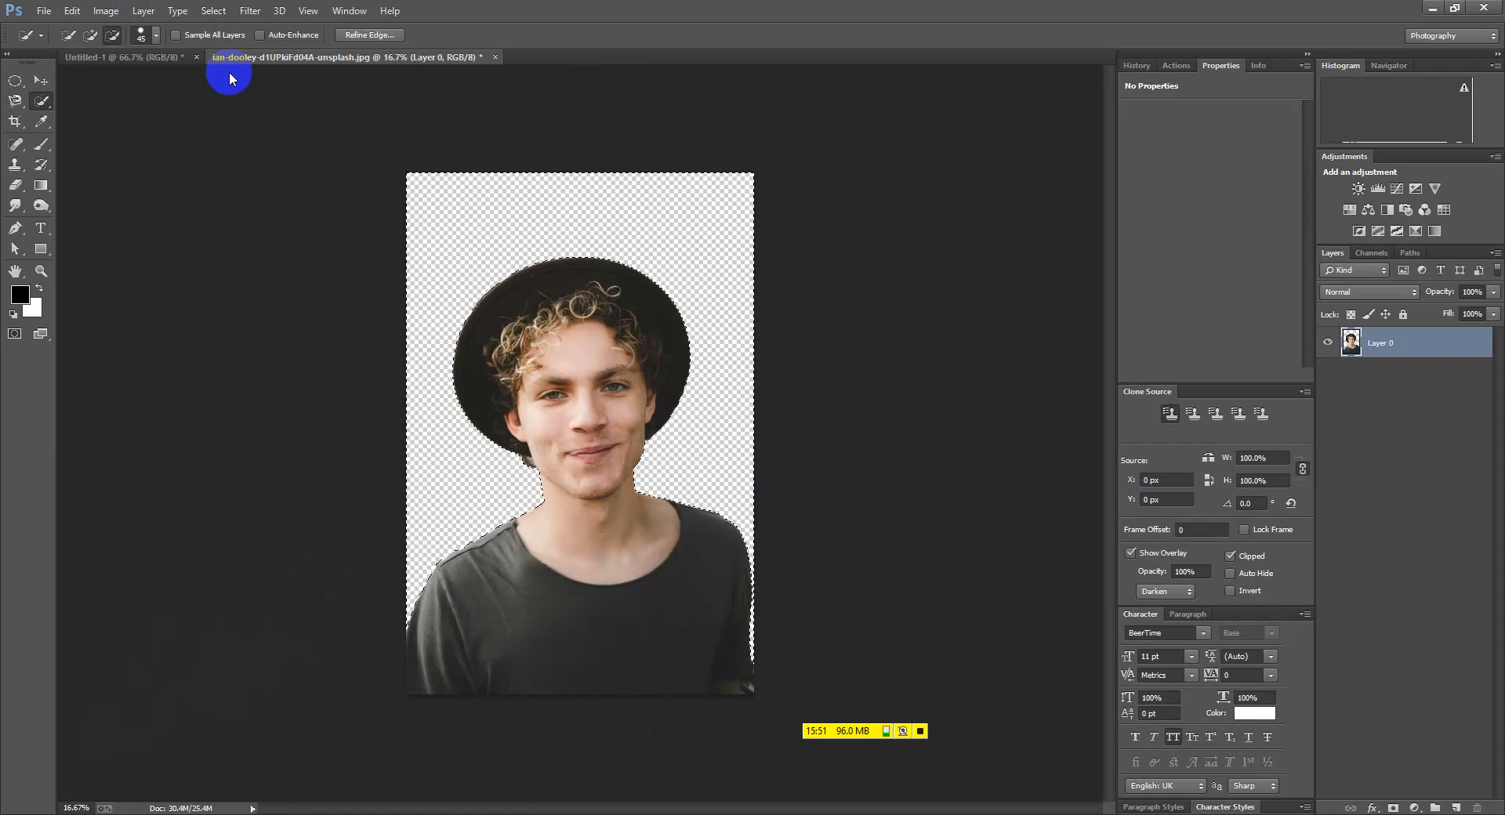
# Deselect and zoom in and out to check the cutout's edges
pyautogui.hotkey('ctrl', 'd')
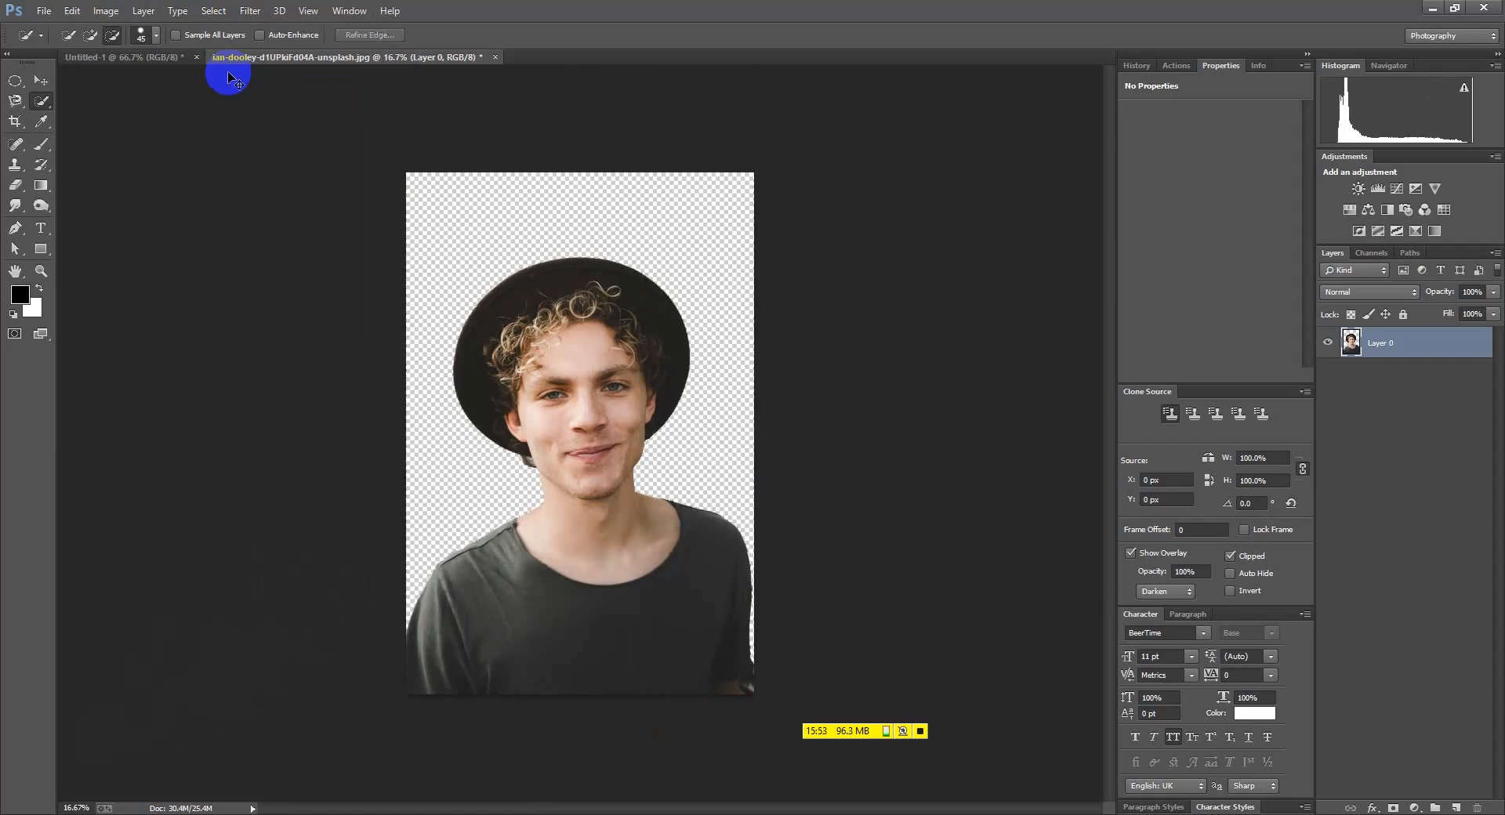
pyautogui.scroll(5, 527, 464)
pyautogui.scroll(2, 525, 468)
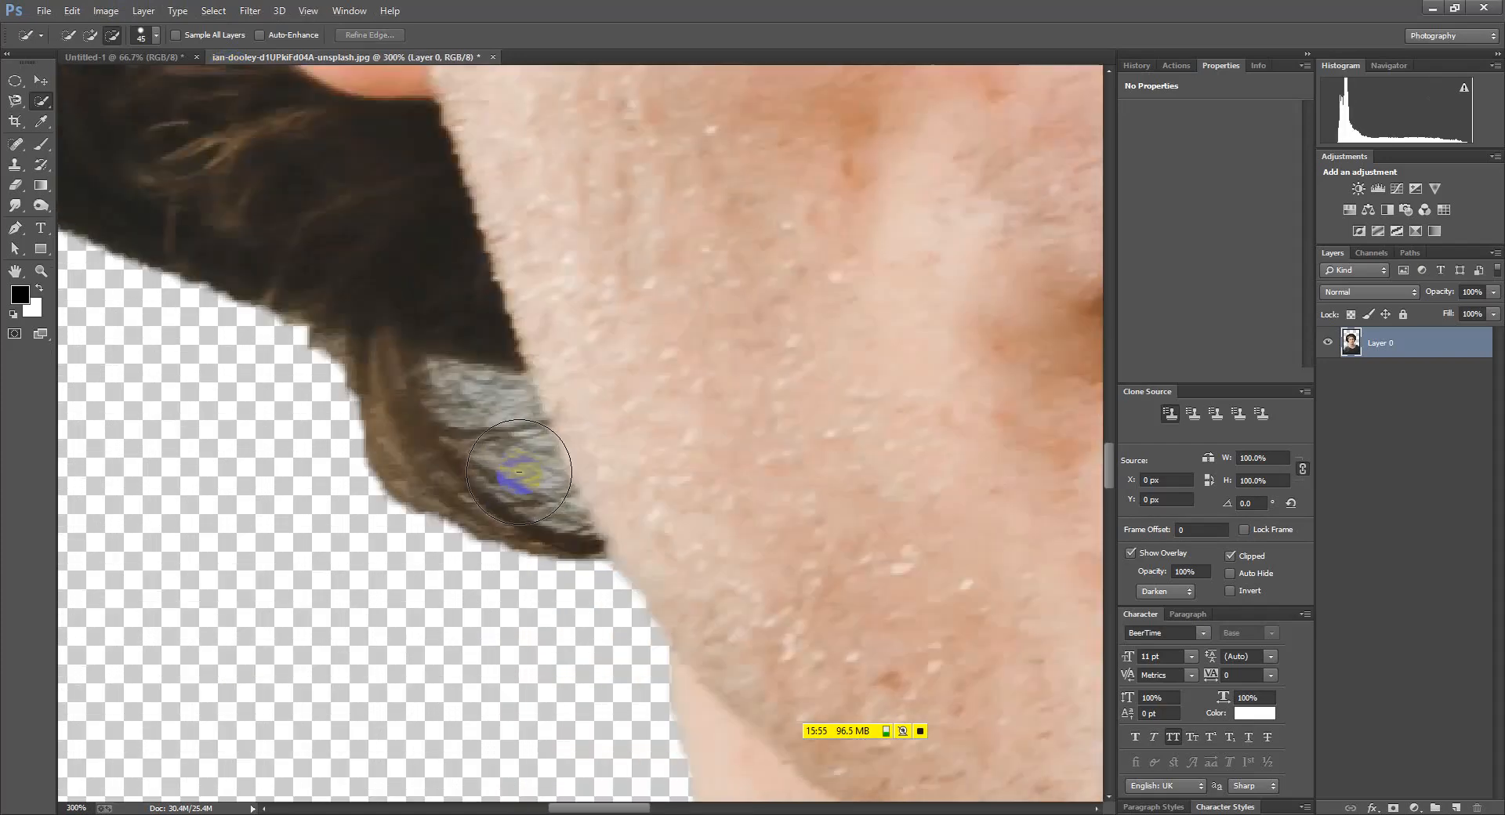
pyautogui.scroll(-3, 457, 417)
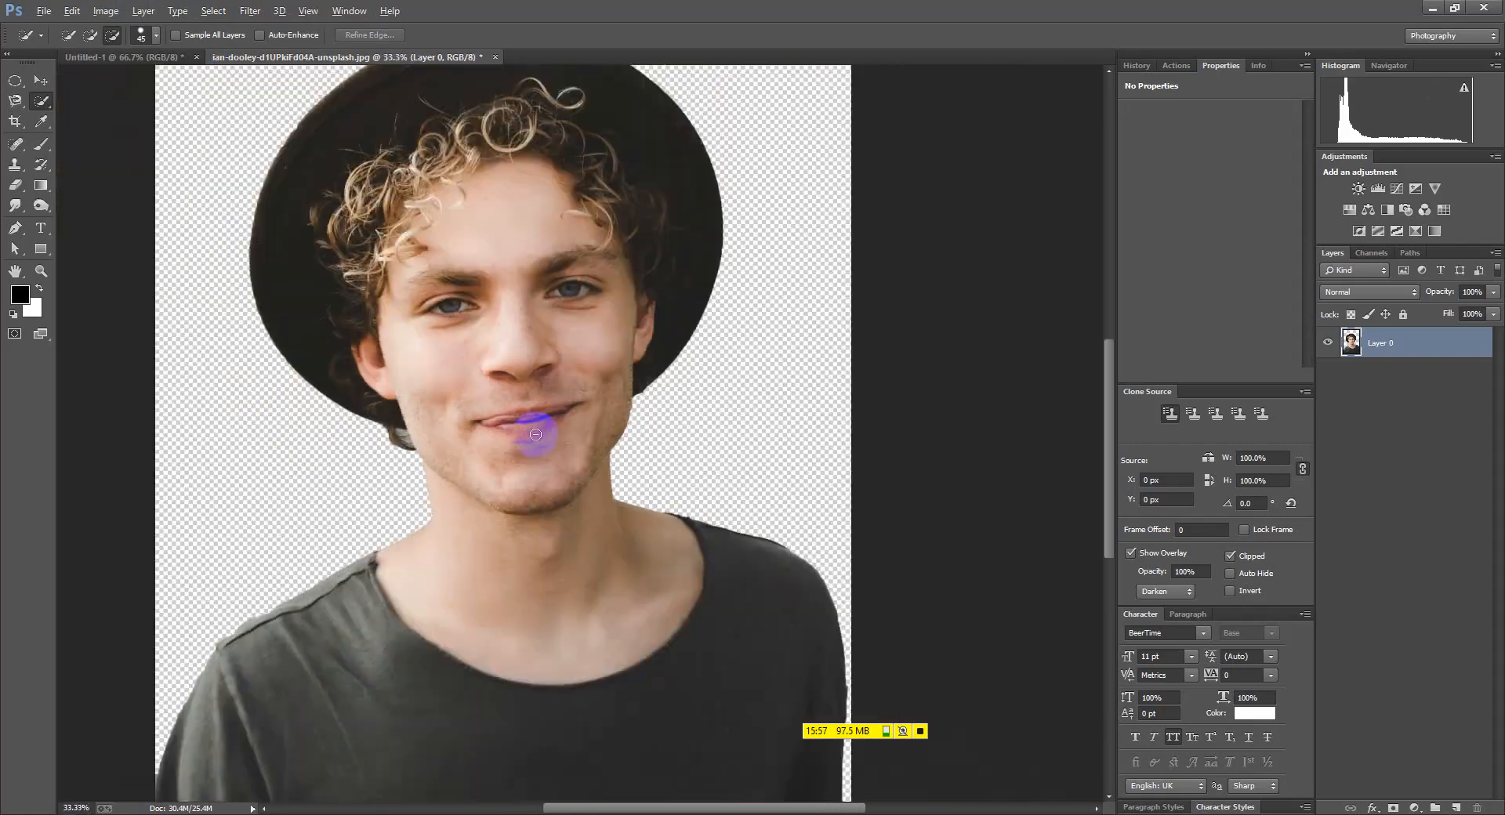
pyautogui.scroll(2, 615, 403)
pyautogui.scroll(-2, 853, 202)
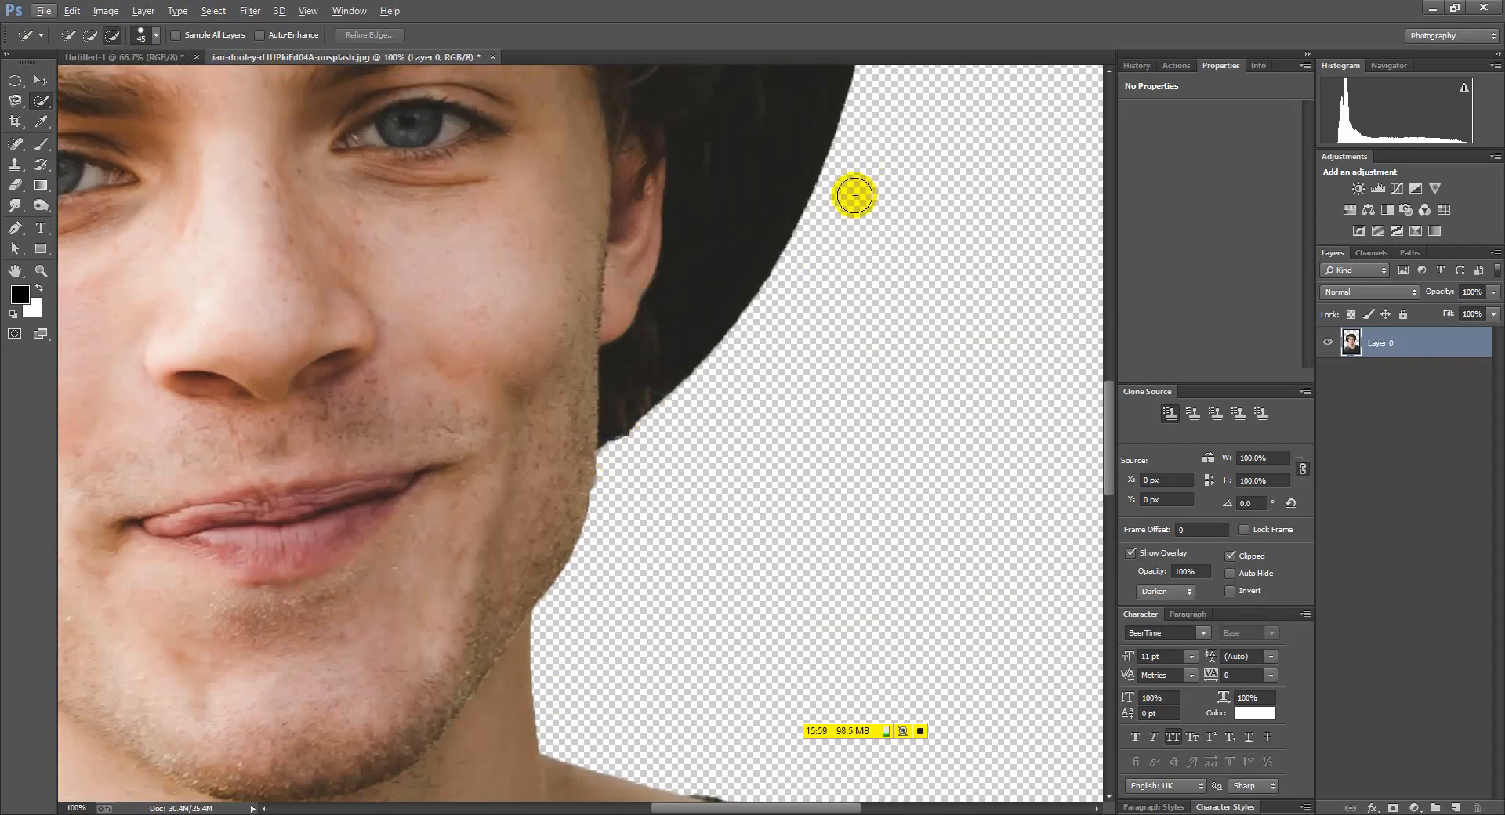
pyautogui.scroll(4, 784, 290)
pyautogui.scroll(-3, 548, 527)
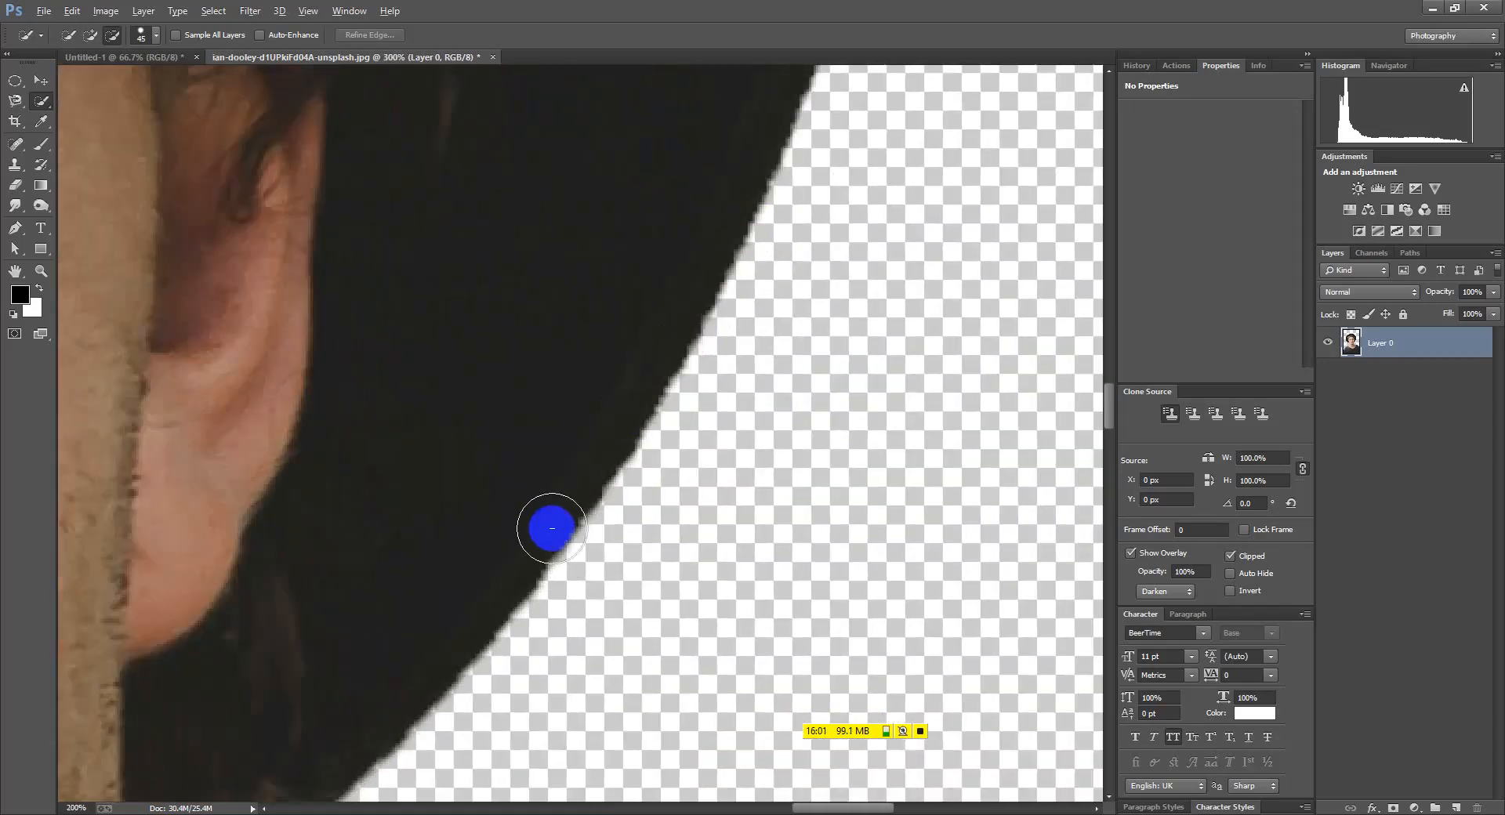
pyautogui.scroll(3, 572, 295)
pyautogui.scroll(-6, 575, 292)
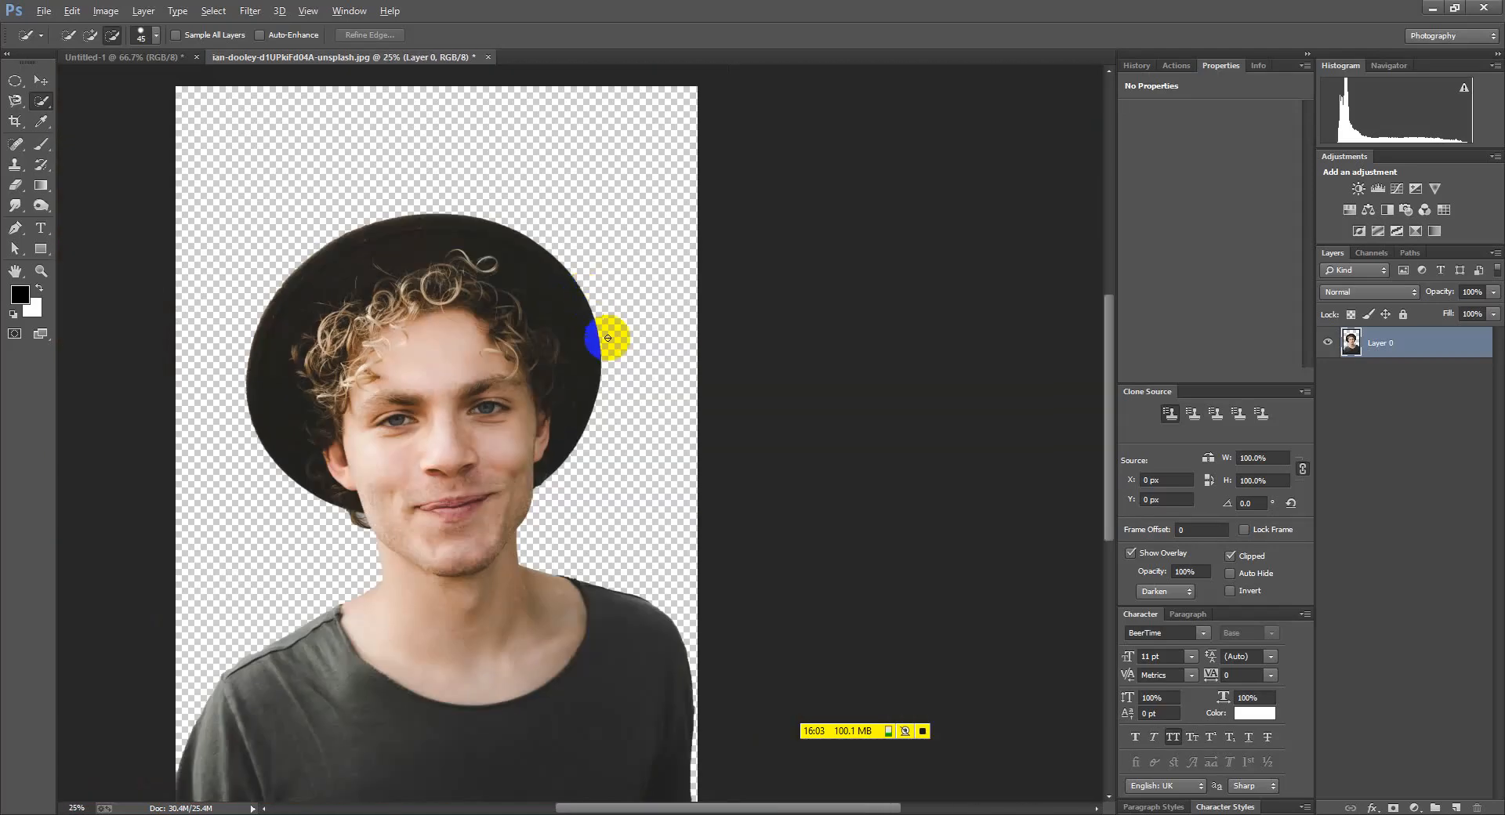
pyautogui.scroll(1, 705, 596)
pyautogui.scroll(5, 297, 623)
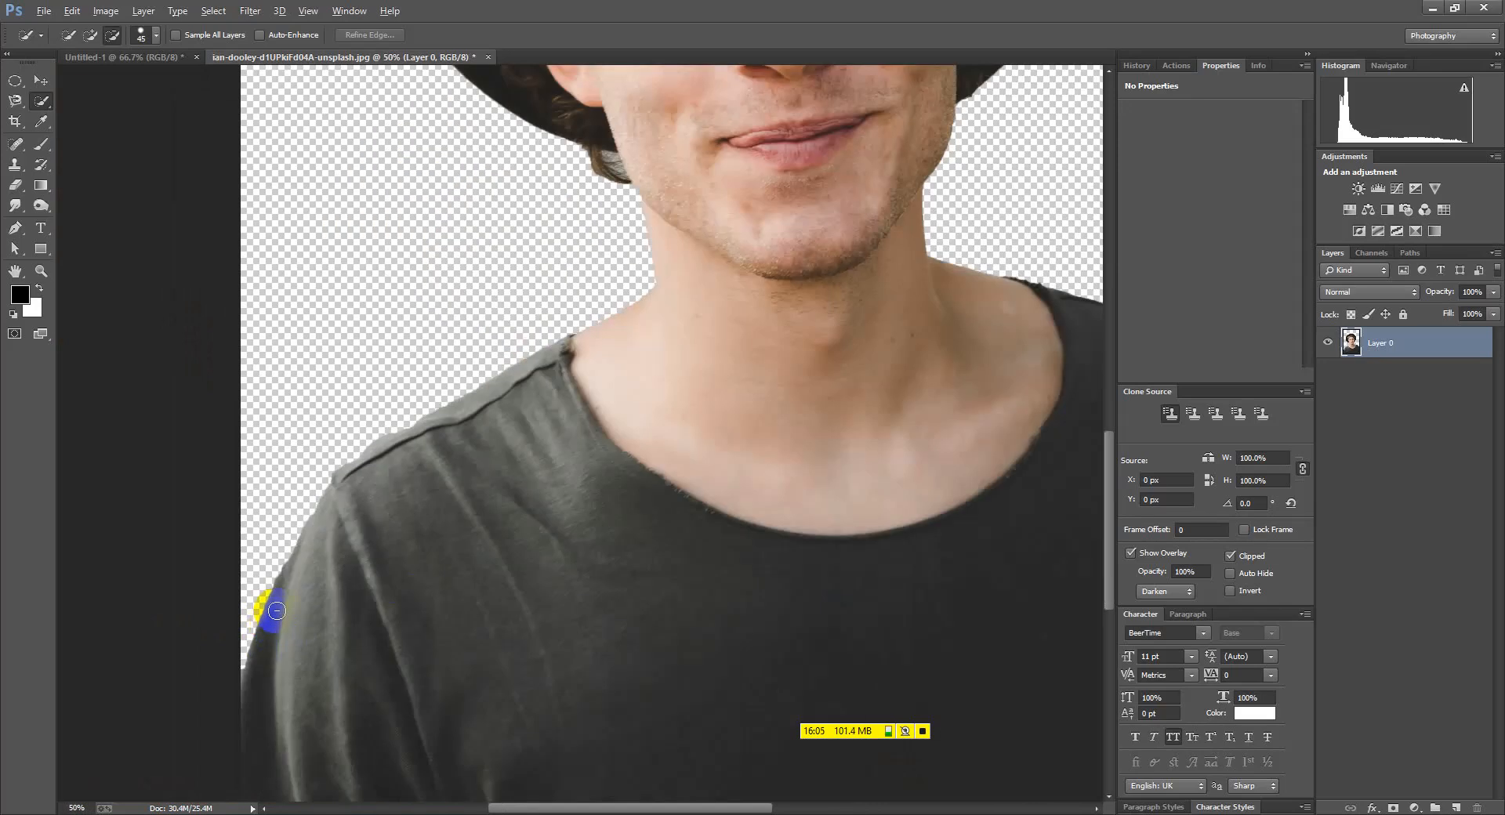
pyautogui.scroll(-7, 362, 394)
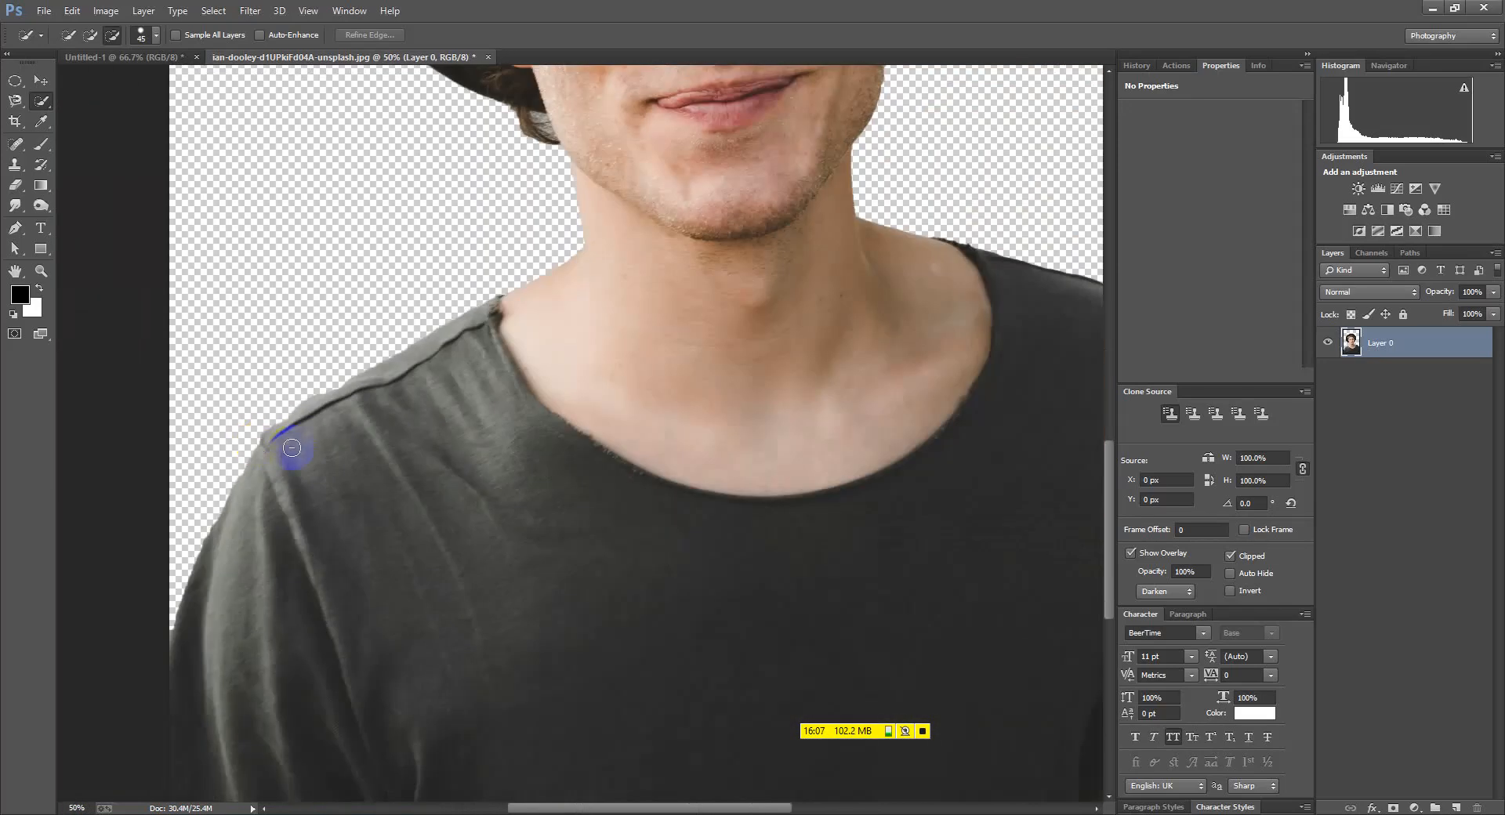
# Undo the background deletion, cancel Refine Edge, and inverse the selection back onto the man
pyautogui.hotkey('ctrl', 'z')
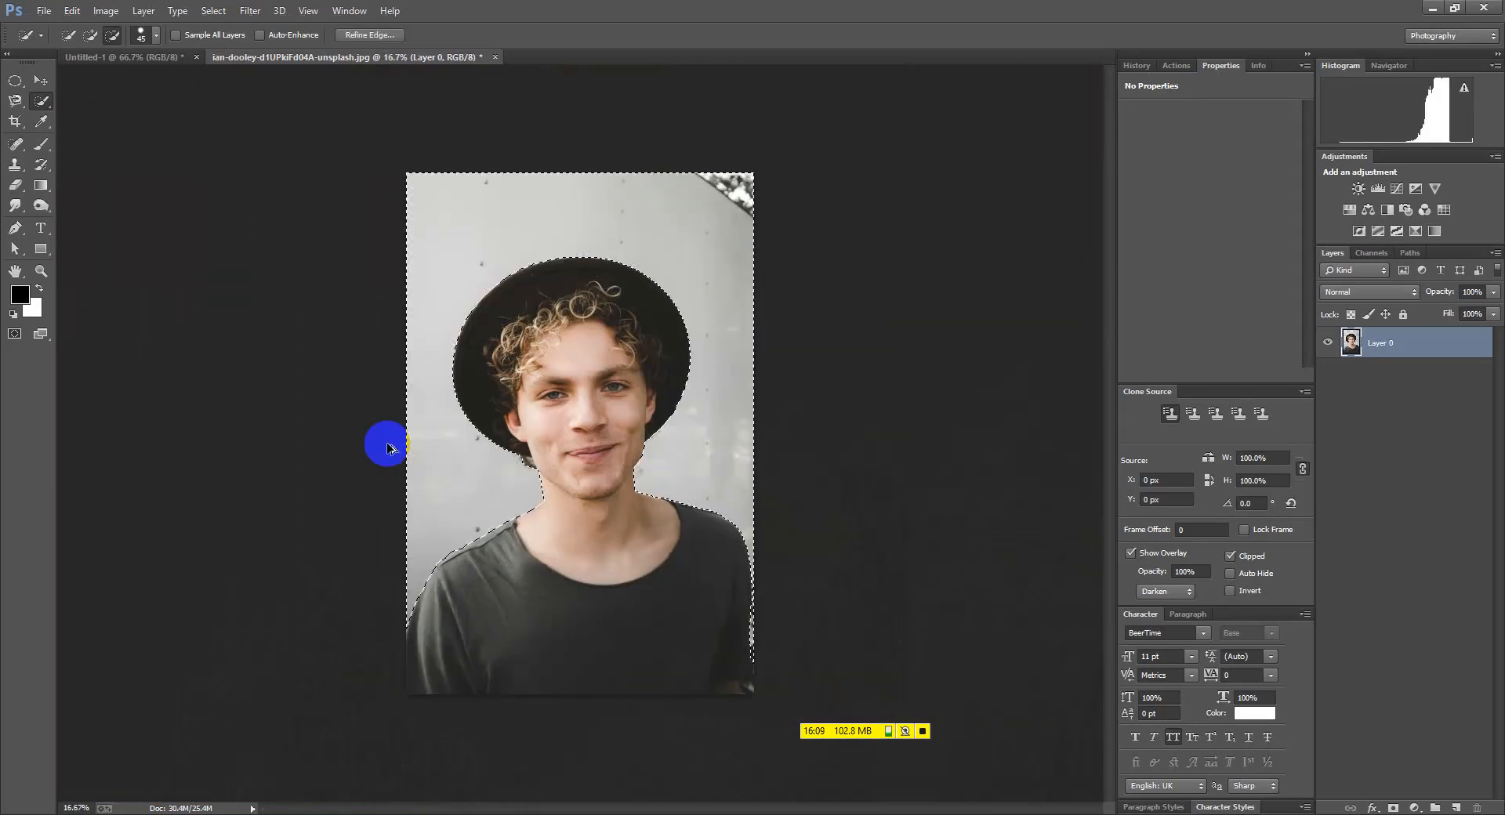
pyautogui.click(368, 35)
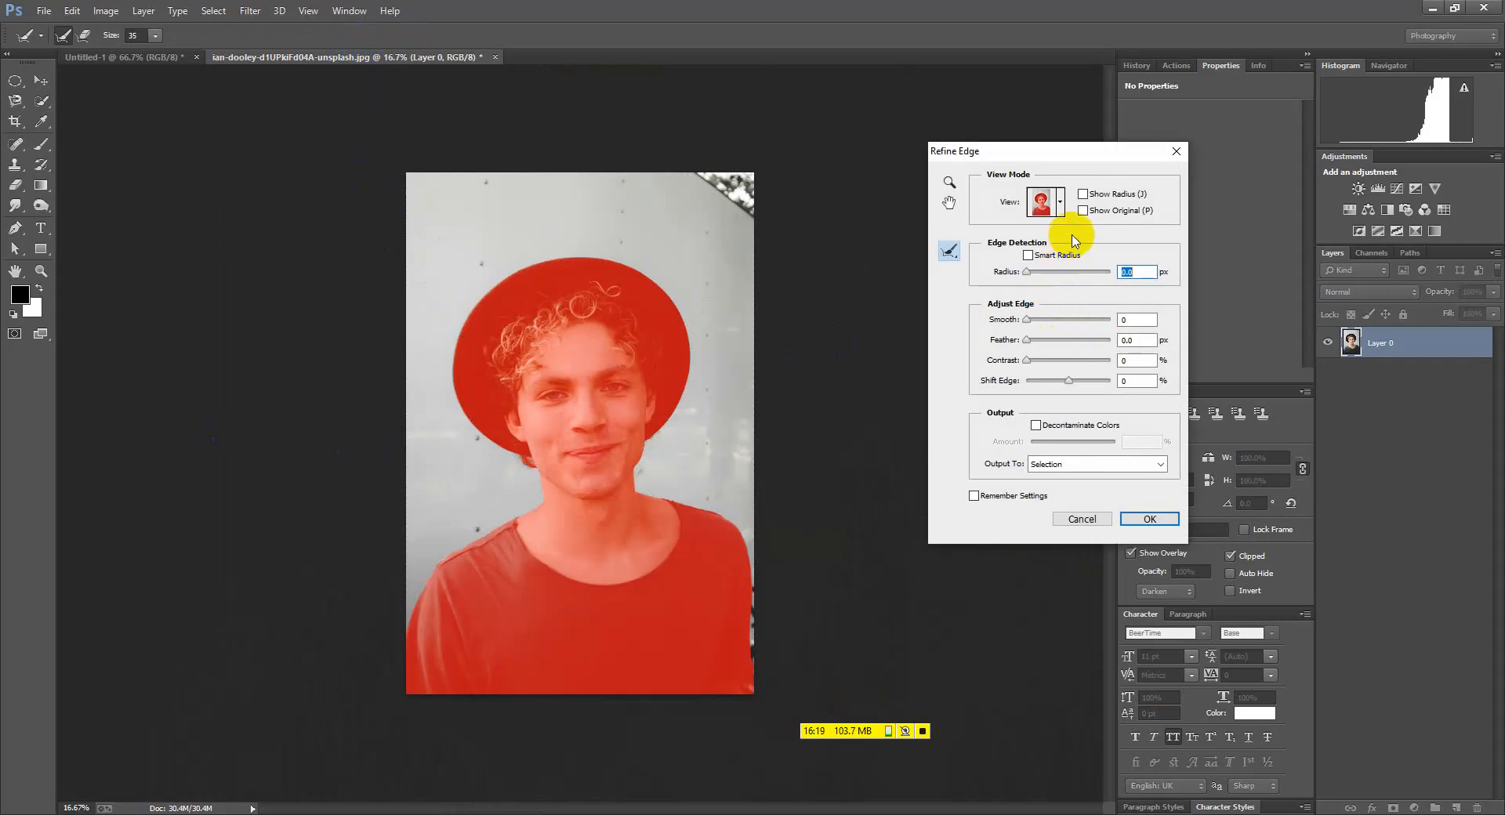
pyautogui.click(1082, 522)
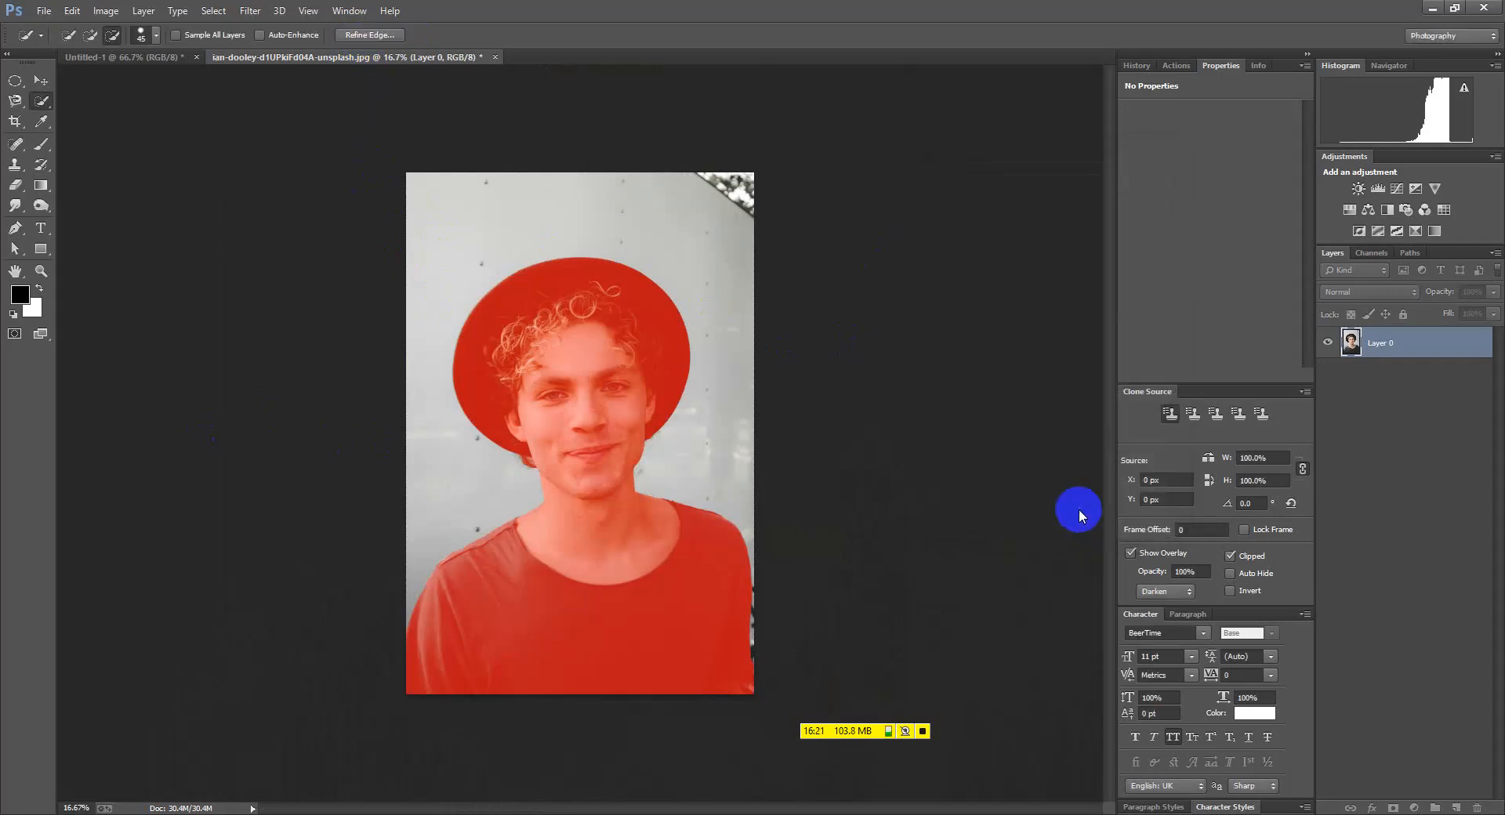
pyautogui.hotkey('ctrl', 'shift', 'i')
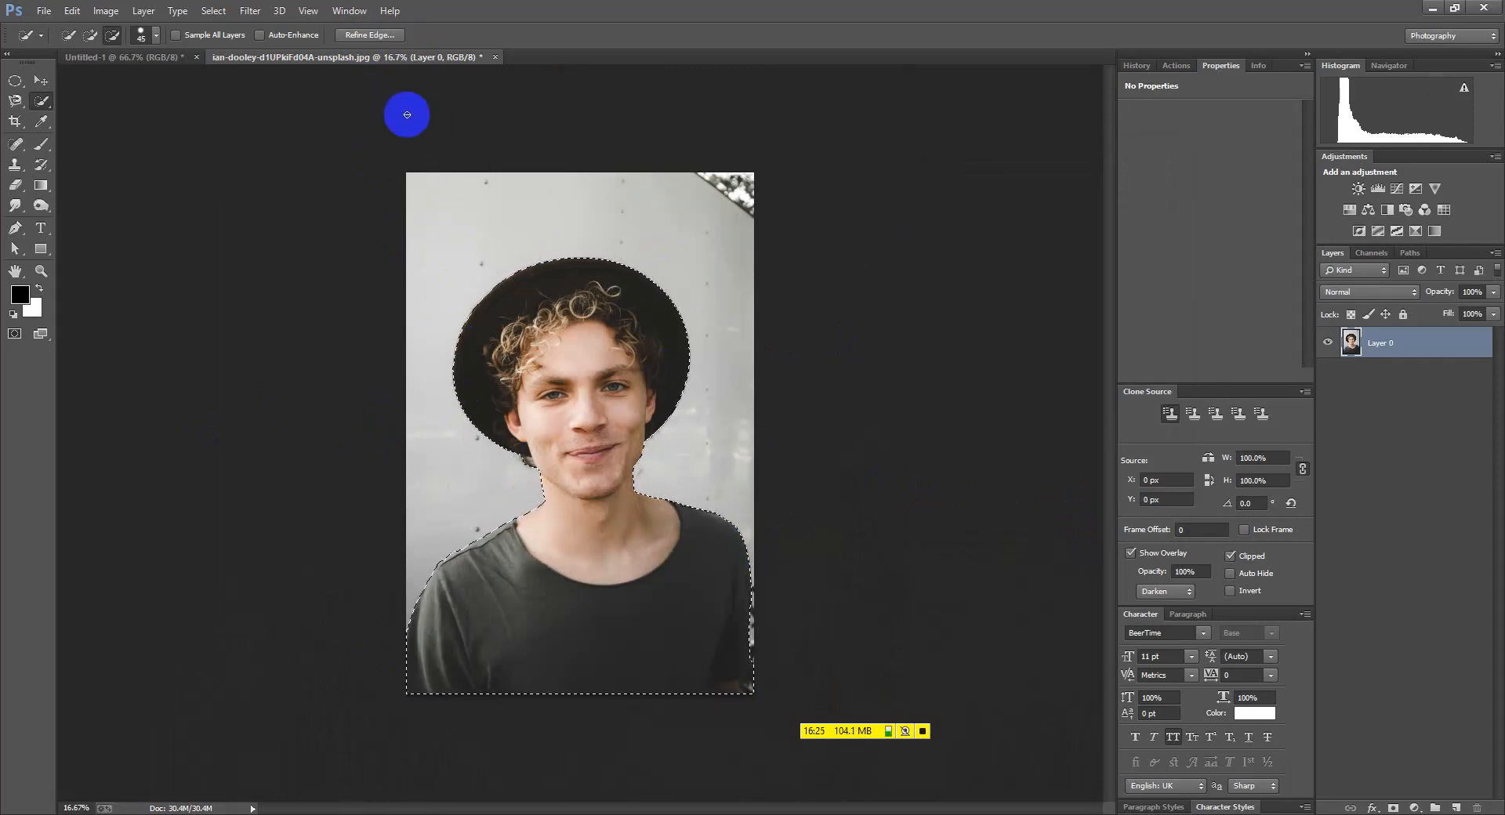
# In Refine Edge, brush Refine Radius over the curly hair and along the jaw
pyautogui.click(369, 35)
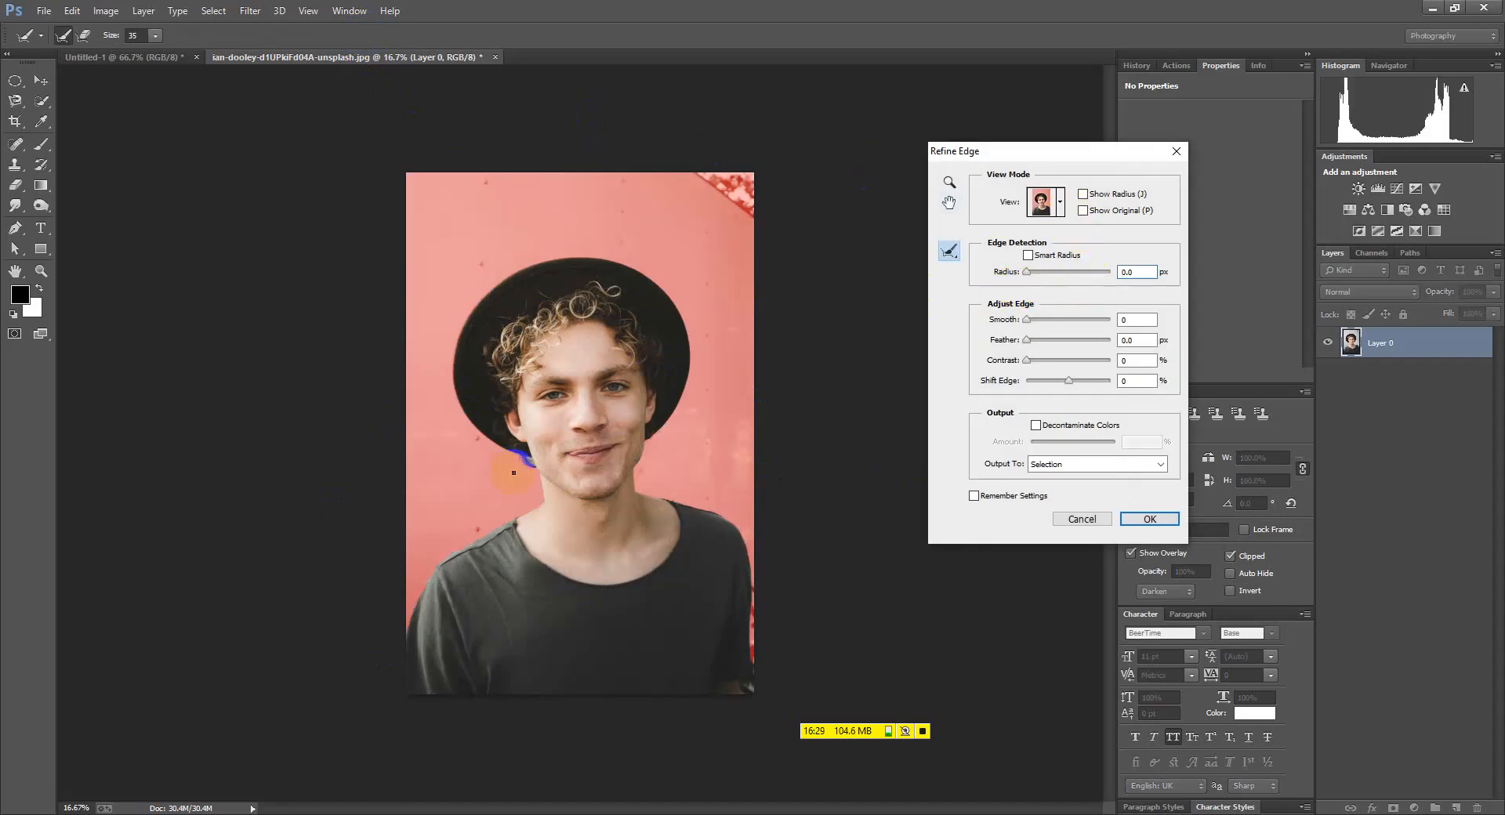
pyautogui.scroll(7, 513, 473)
pyautogui.moveTo(559, 459)
pyautogui.mouseDown()
pyautogui.moveTo(568, 311)
pyautogui.moveTo(647, 431)
pyautogui.moveTo(581, 306)
pyautogui.moveTo(695, 485)
pyautogui.moveTo(586, 325)
pyautogui.moveTo(502, 306)
pyautogui.mouseUp()
pyautogui.moveTo(406, 322)
pyautogui.mouseDown()
pyautogui.moveTo(556, 335)
pyautogui.moveTo(680, 479)
pyautogui.moveTo(596, 317)
pyautogui.moveTo(638, 392)
pyautogui.moveTo(618, 351)
pyautogui.moveTo(529, 298)
pyautogui.moveTo(503, 345)
pyautogui.mouseUp()
pyautogui.scroll(-2, 312, 383)
pyautogui.moveTo(424, 406)
pyautogui.mouseDown()
pyautogui.moveTo(349, 339)
pyautogui.moveTo(402, 409)
pyautogui.mouseUp()
pyautogui.moveTo(457, 465); pyautogui.dragTo(370, 350)
pyautogui.scroll(-3, 333, 476)
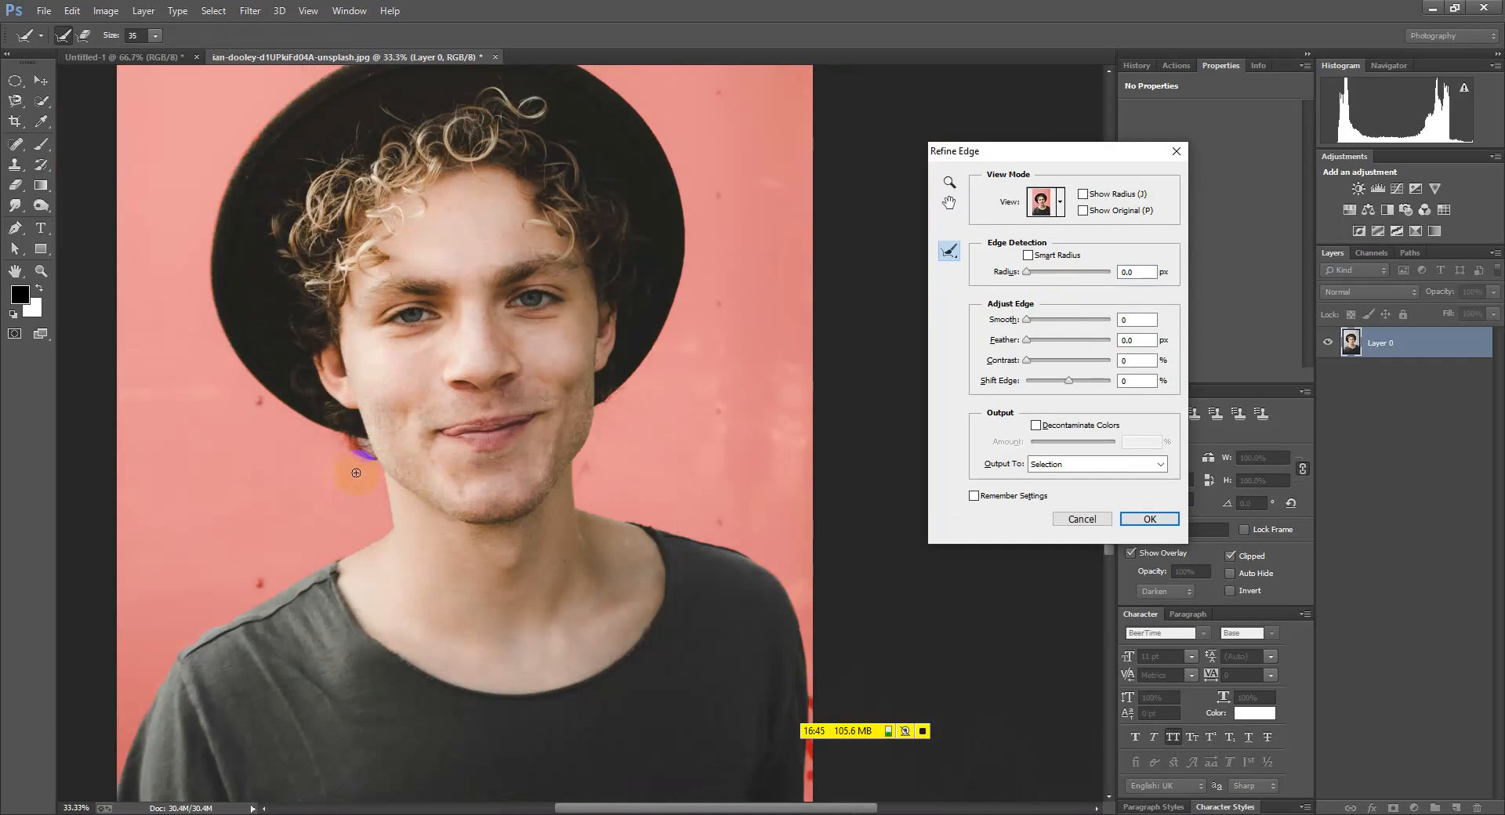
pyautogui.scroll(4, 356, 472)
pyautogui.moveTo(360, 440)
pyautogui.mouseDown()
pyautogui.moveTo(373, 493)
pyautogui.moveTo(360, 521)
pyautogui.mouseUp()
pyautogui.scroll(-5, 361, 518)
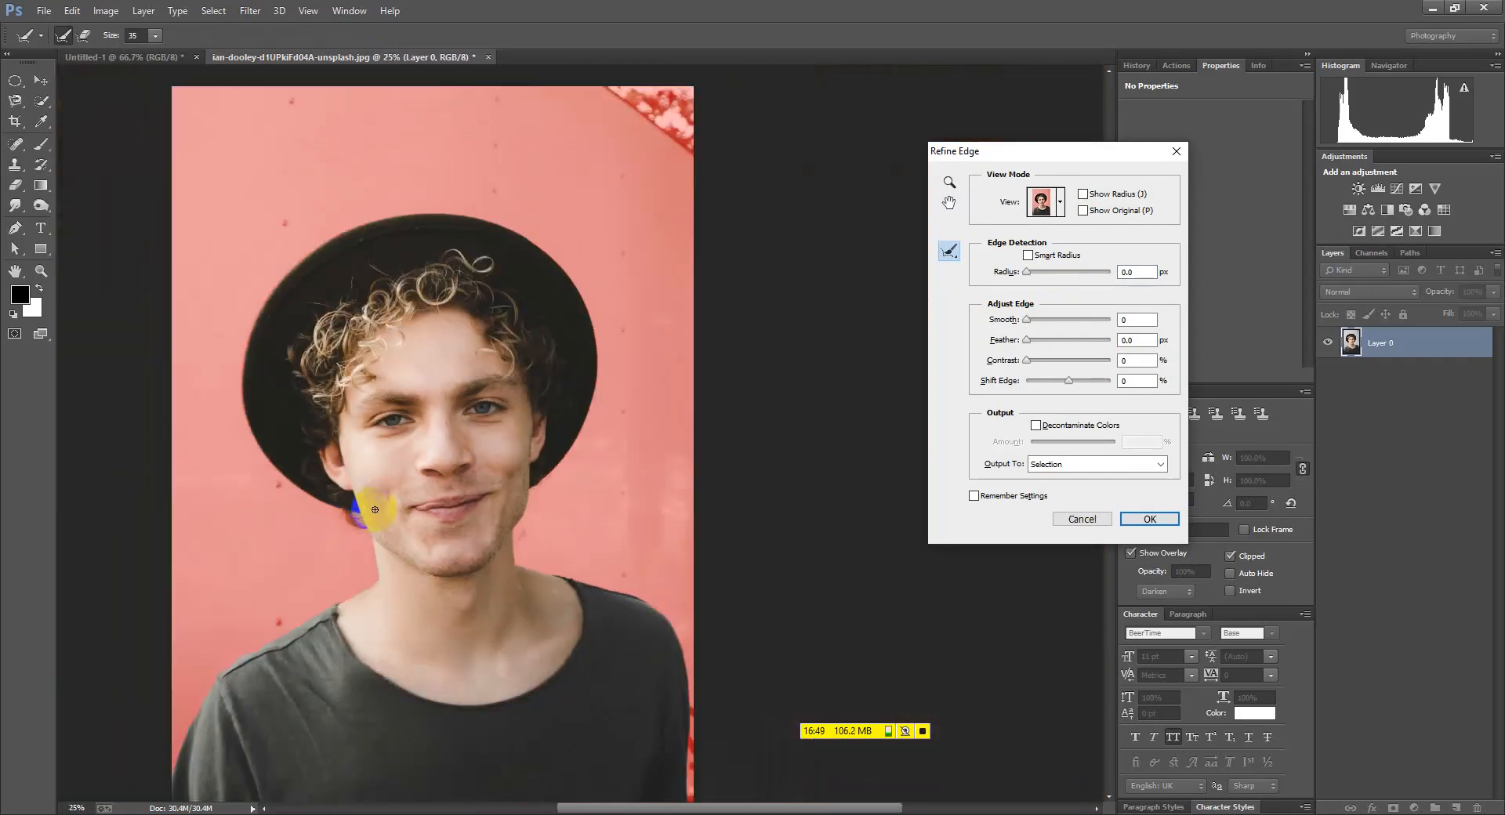
pyautogui.scroll(-2, 455, 419)
pyautogui.scroll(2, 564, 599)
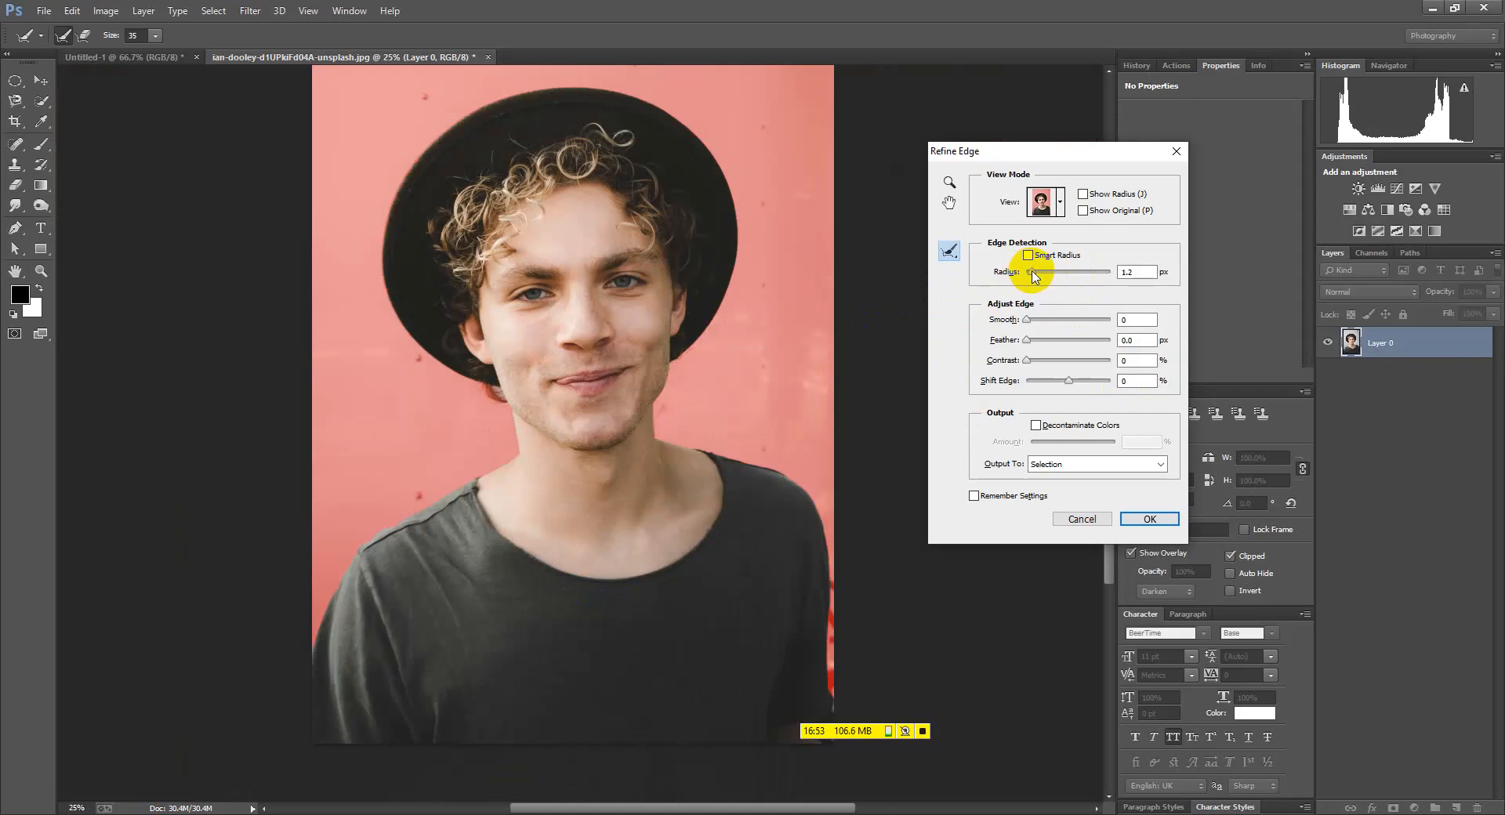
# Set Radius 2.4, Smooth 17, Feather 3.6 px, Contrast 35% and Shift Edge -23%
pyautogui.click(1037, 271)
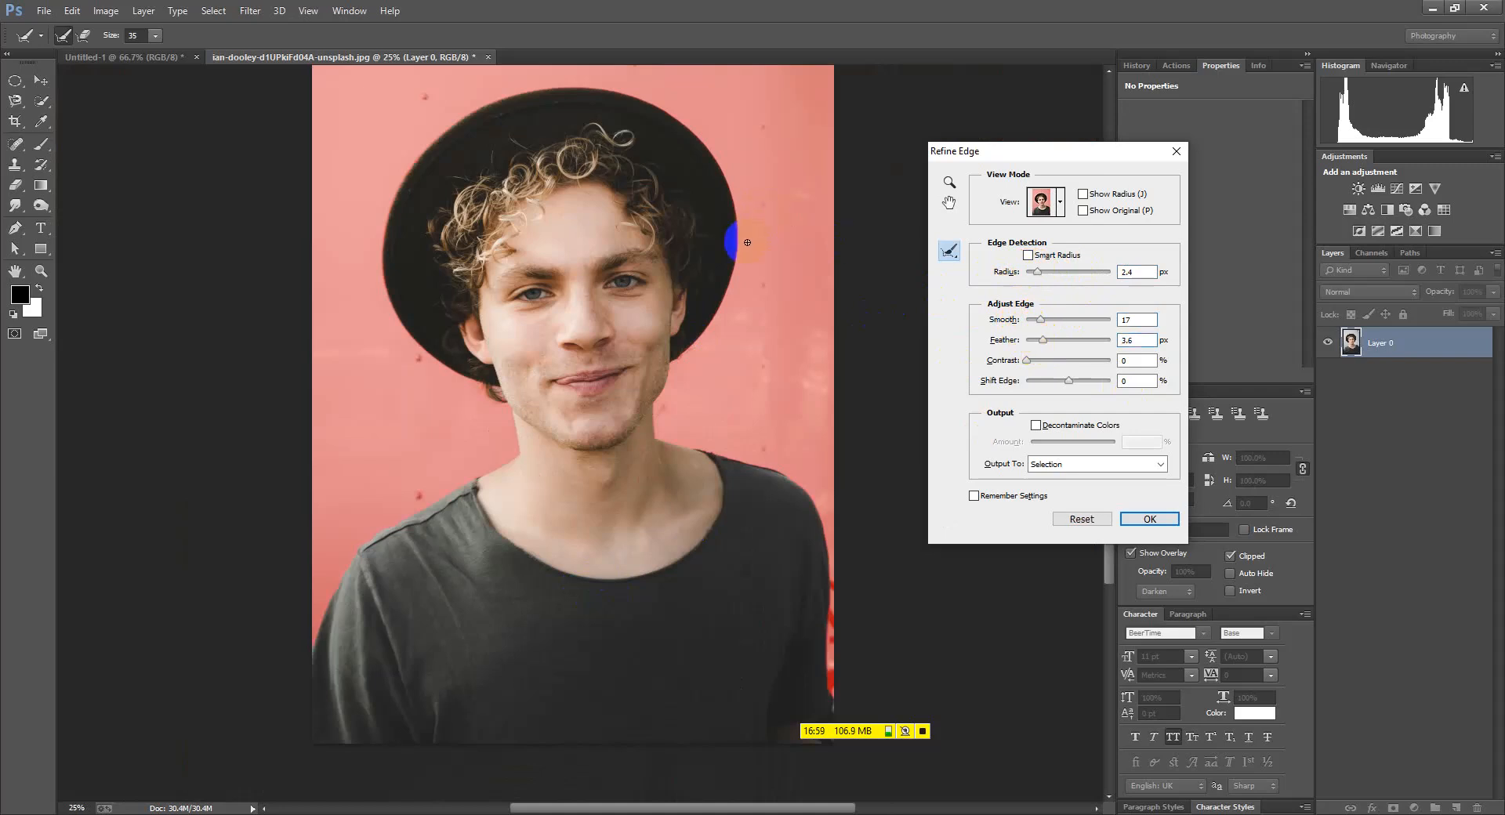
pyautogui.scroll(5, 747, 243)
pyautogui.scroll(-4, 722, 275)
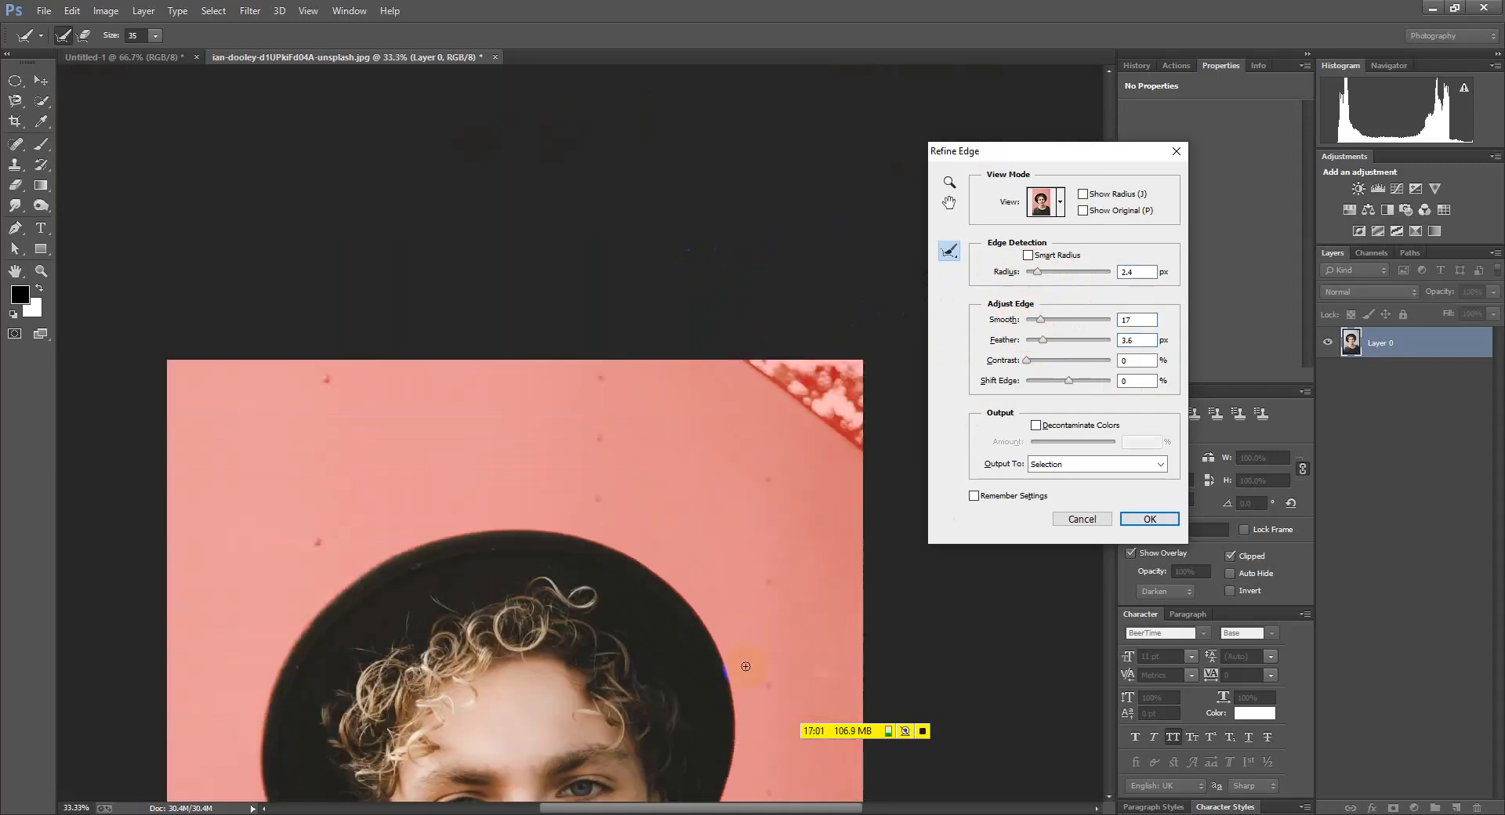
pyautogui.scroll(4, 696, 628)
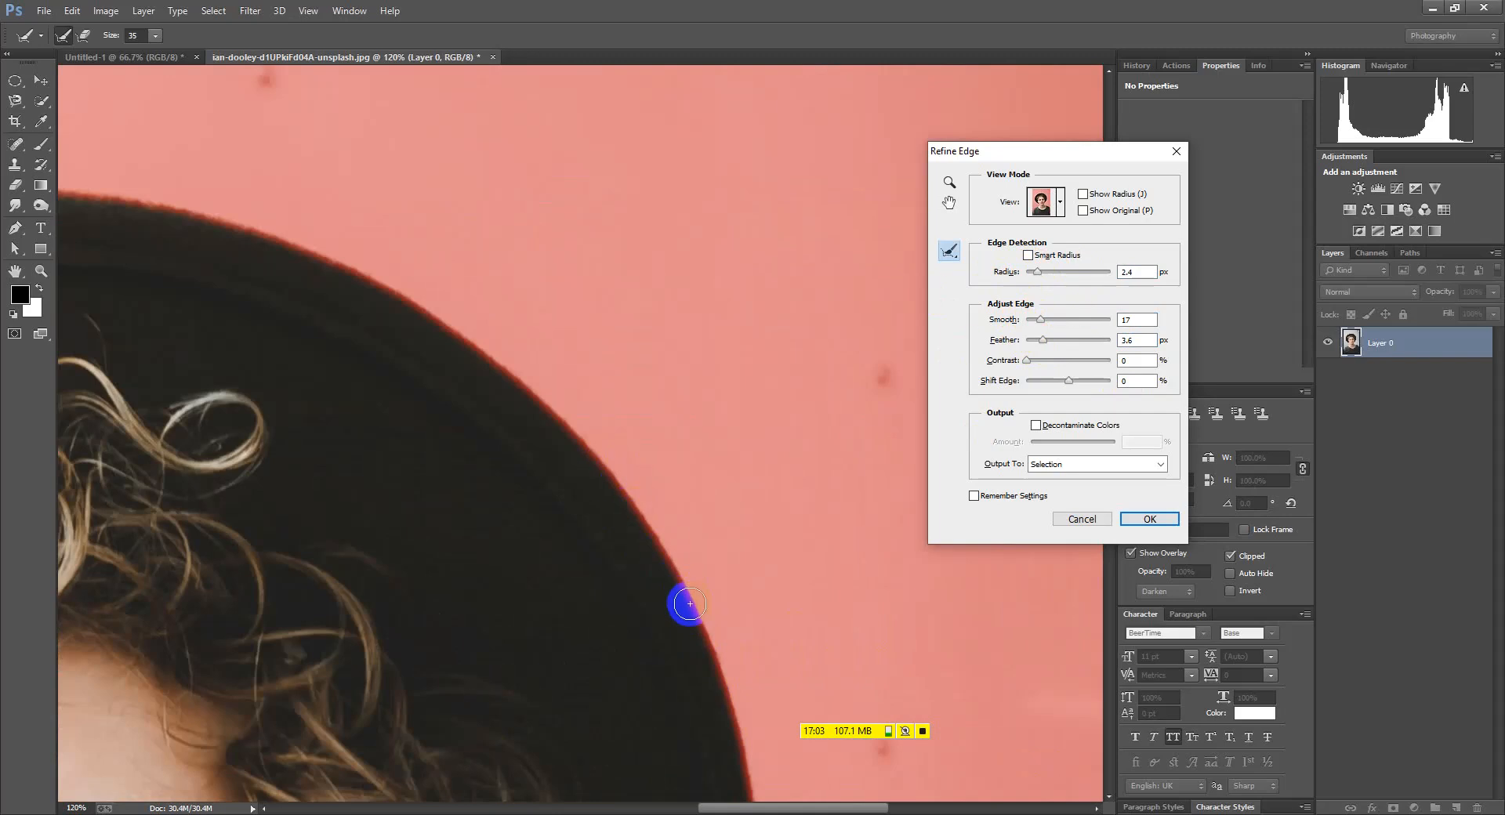
pyautogui.scroll(-6, 680, 545)
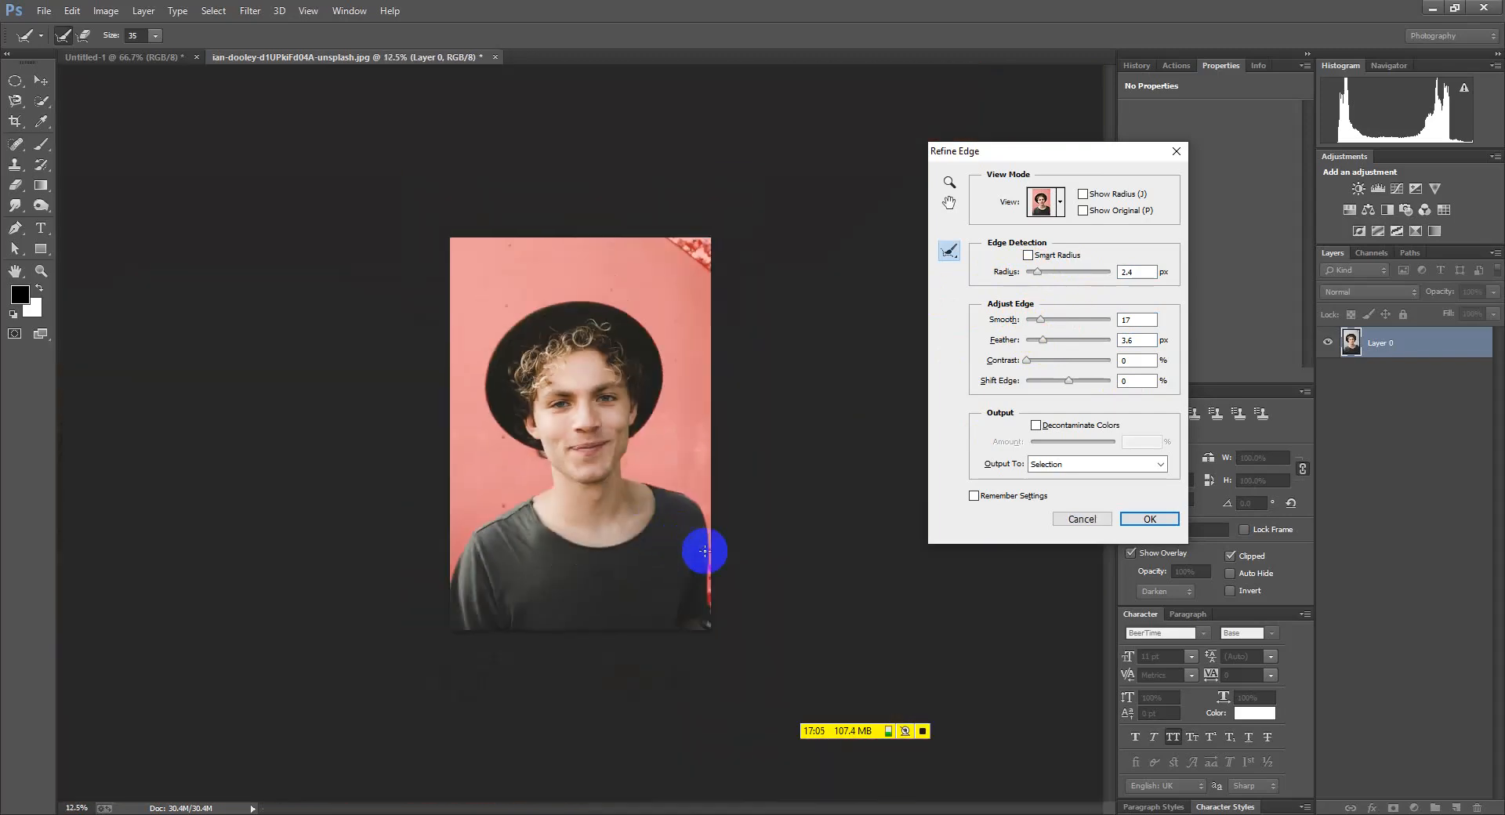
pyautogui.scroll(1, 744, 590)
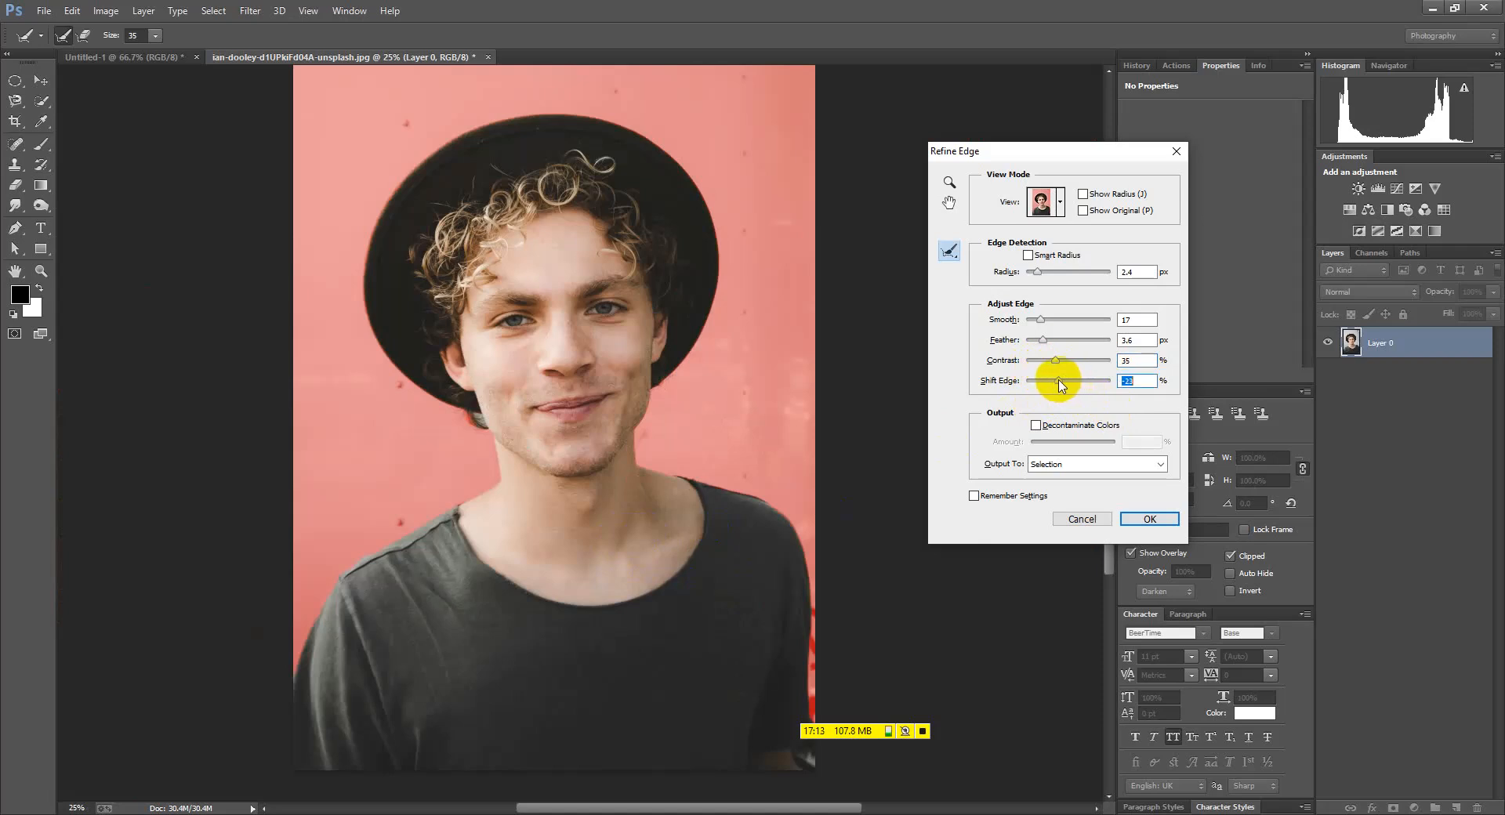
# Output the refined selection to a new layer and apply it, hiding Layer 0
pyautogui.click(1061, 463)
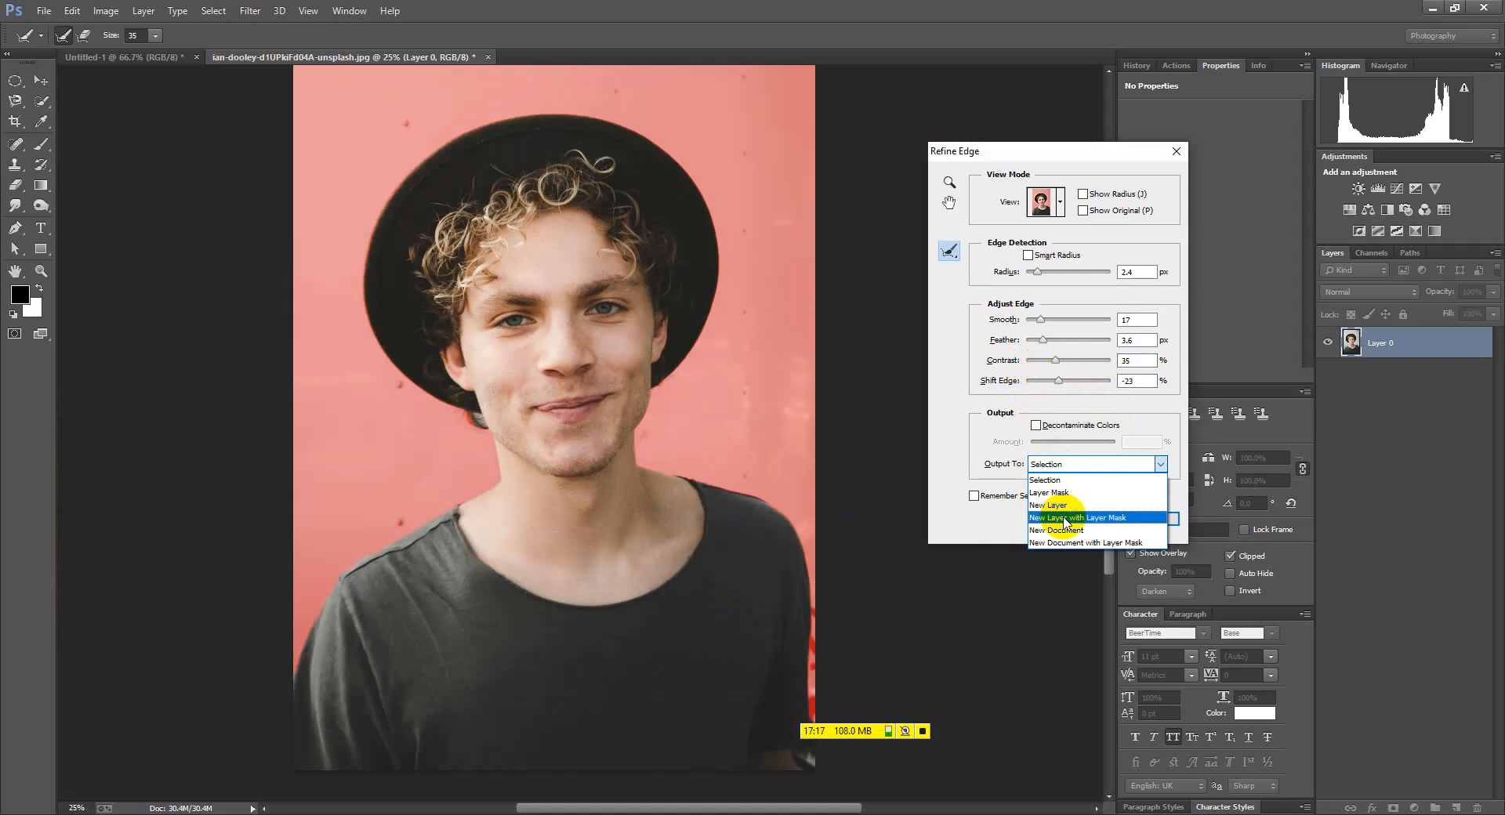
pyautogui.click(1065, 521)
pyautogui.click(1093, 464)
pyautogui.click(1080, 505)
pyautogui.click(1145, 520)
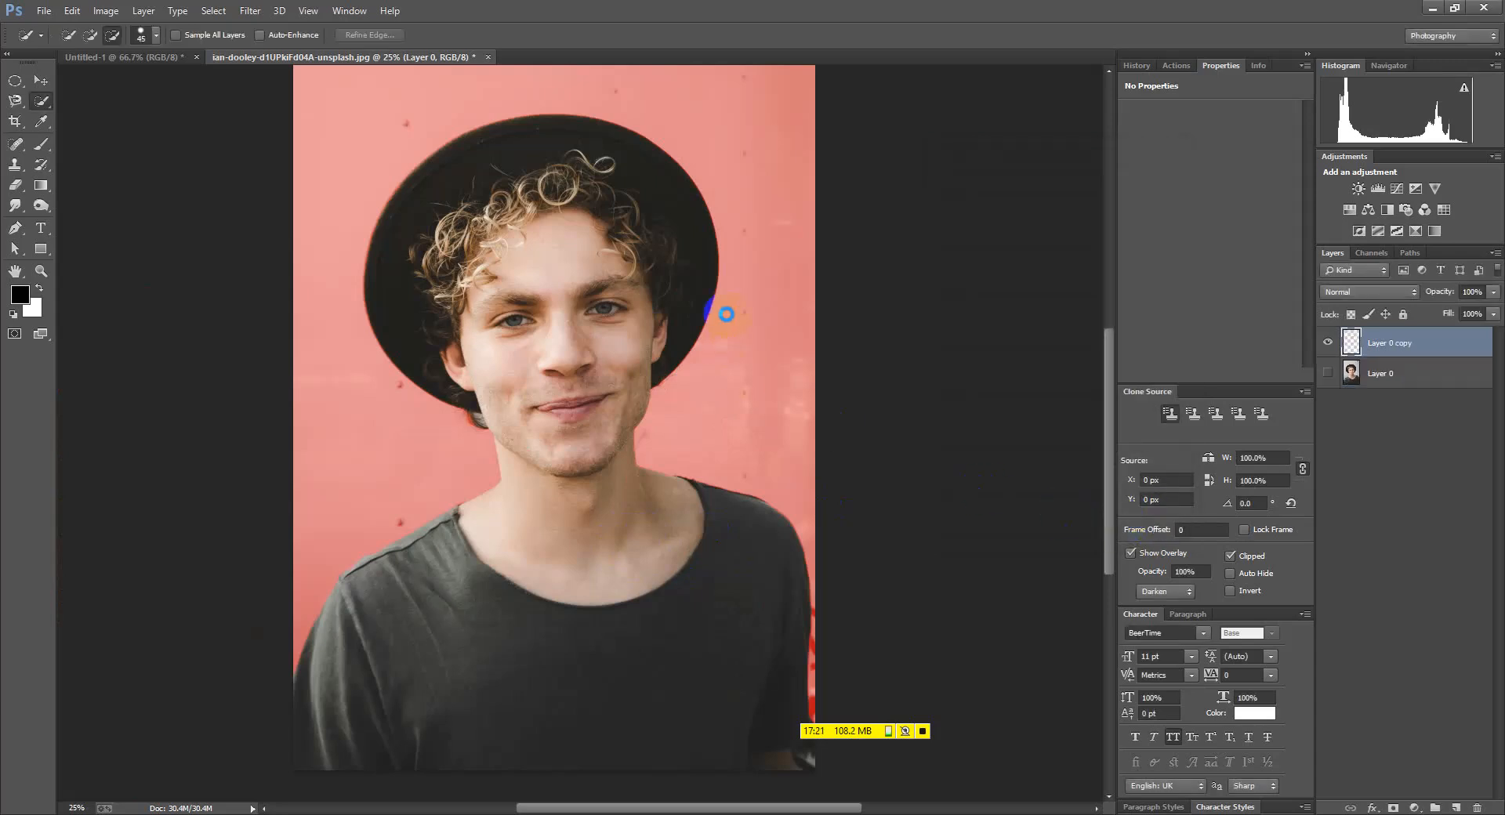
# Zoom around the hat and shoulders to check the cutout, then select the Move tool
pyautogui.scroll(5, 729, 322)
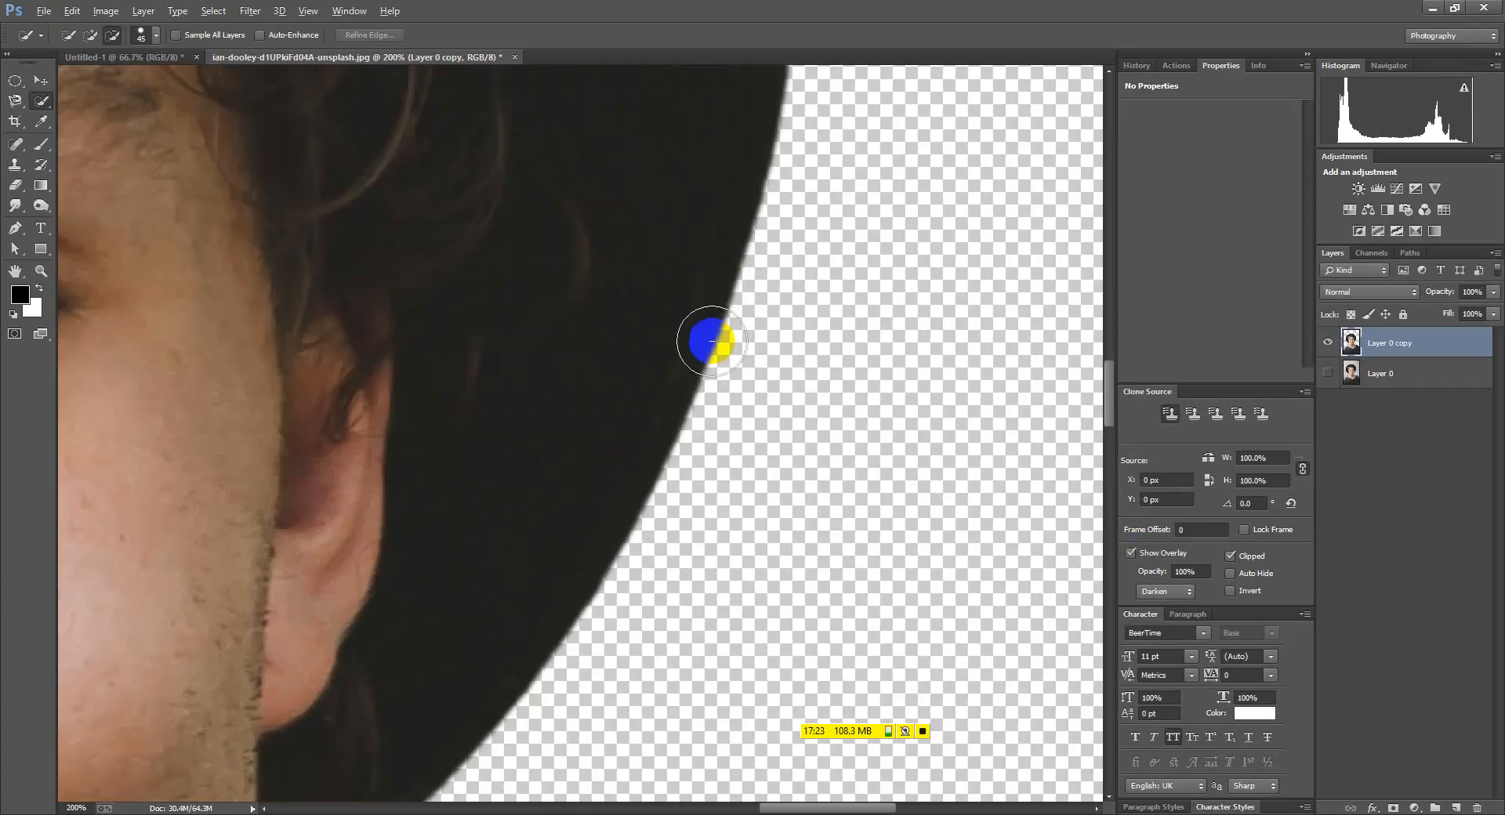
pyautogui.scroll(-4, 690, 349)
pyautogui.scroll(-2, 196, 536)
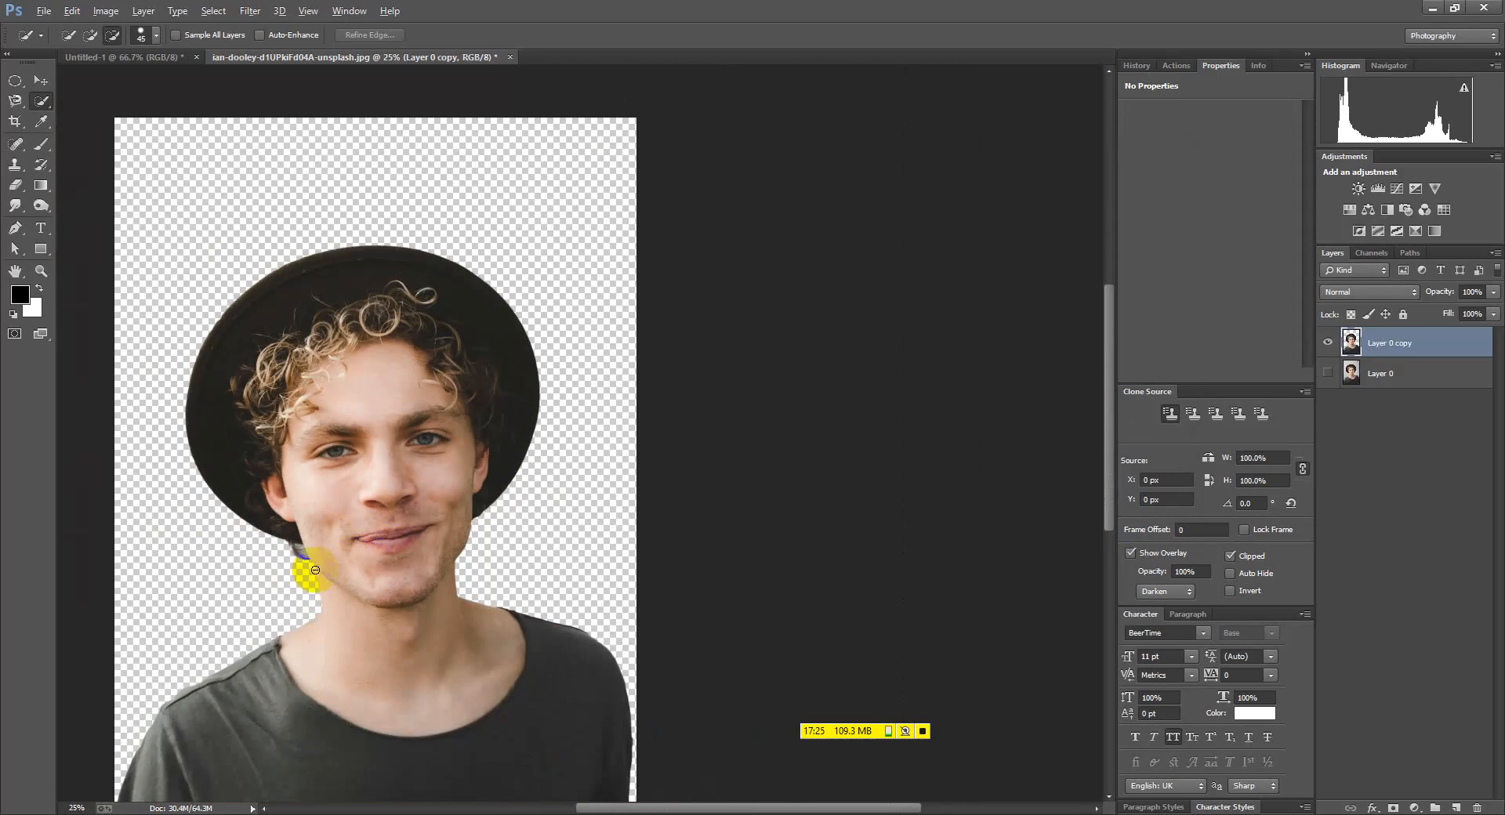
pyautogui.scroll(-3, 397, 541)
pyautogui.scroll(-1, 468, 569)
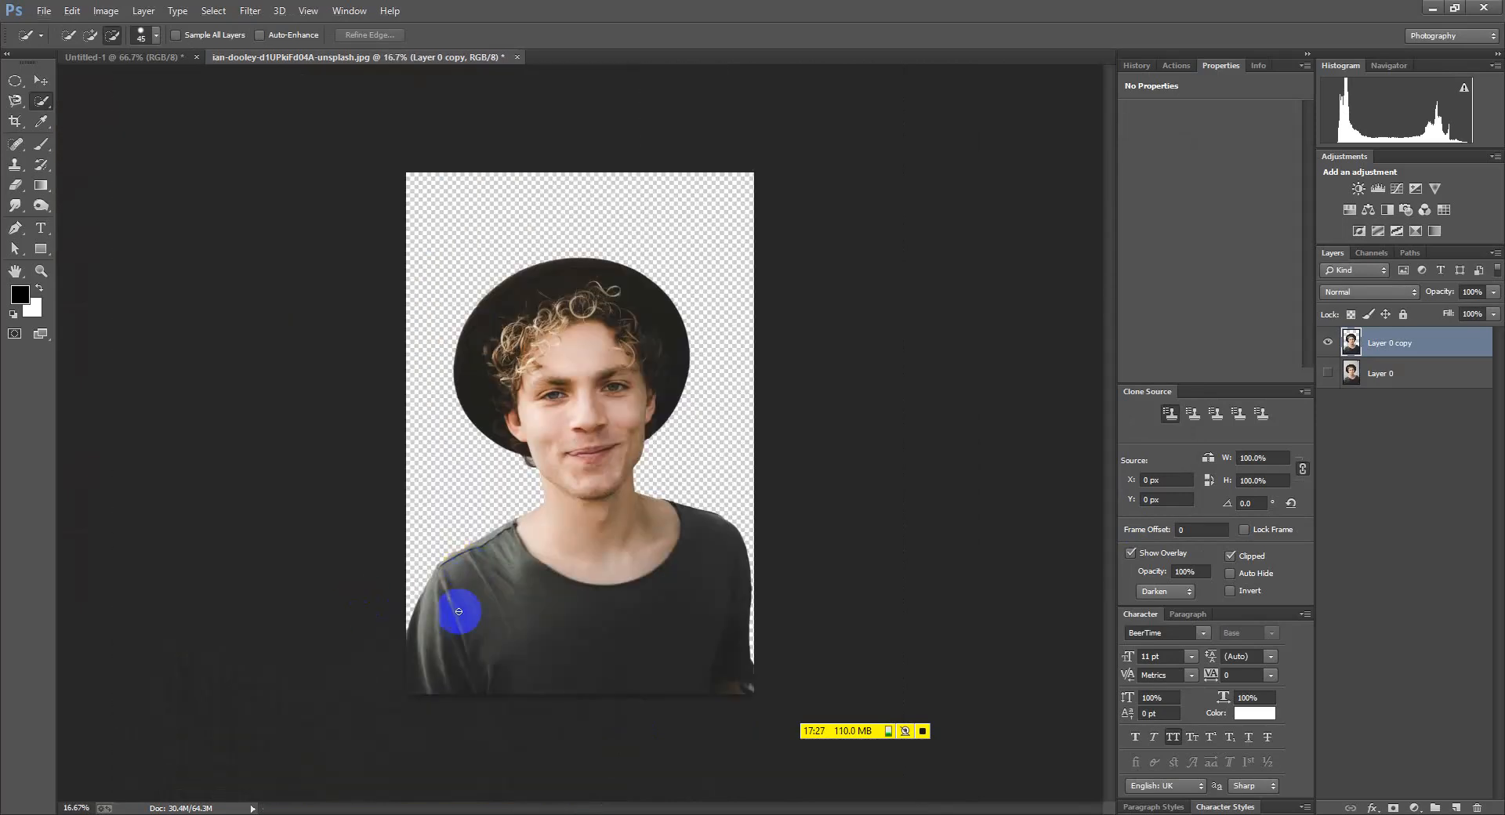
pyautogui.scroll(2, 402, 612)
pyautogui.scroll(1, 487, 564)
pyautogui.scroll(-1, 481, 511)
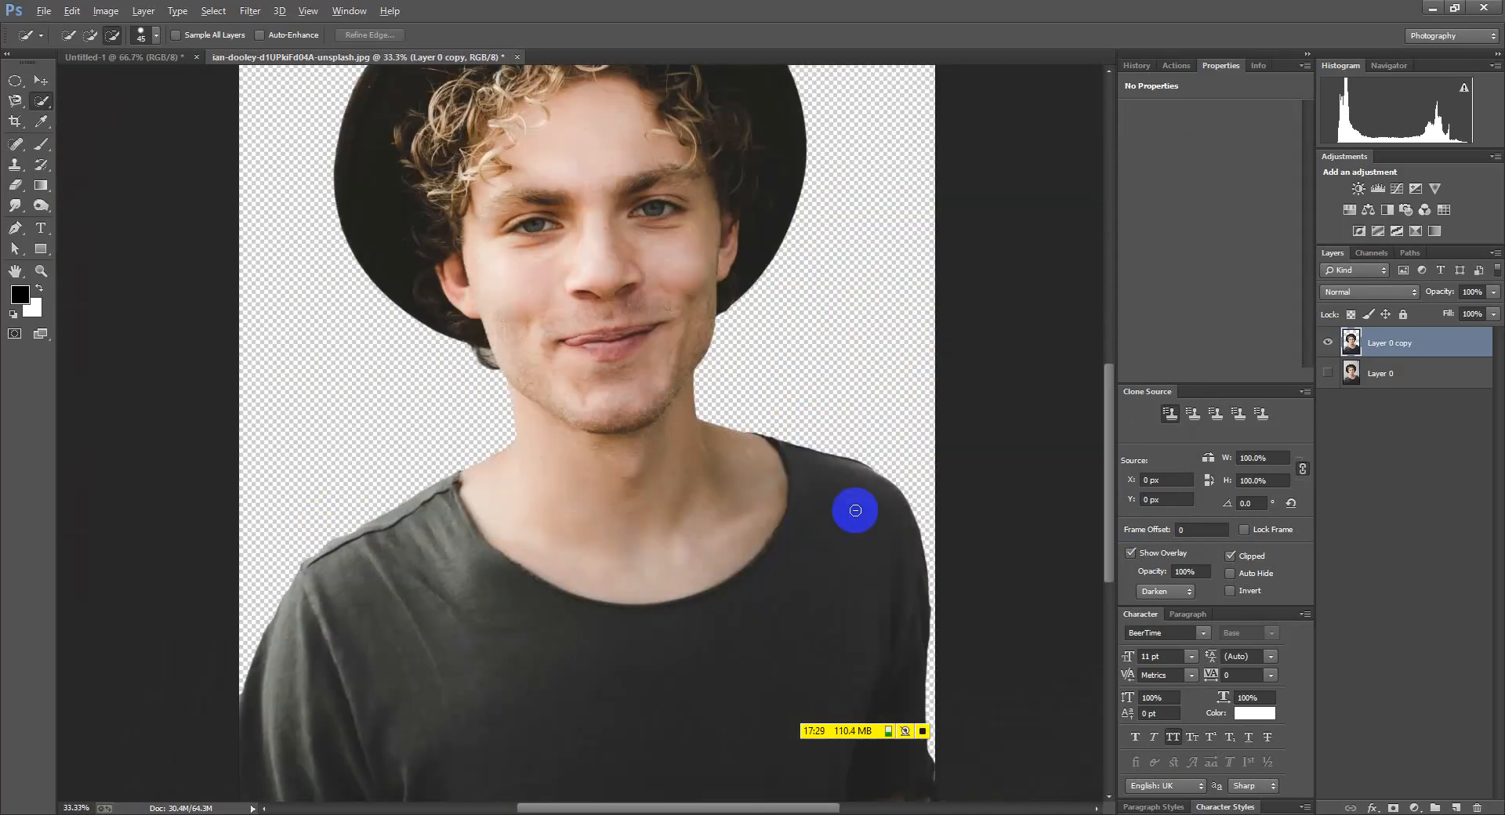
pyautogui.scroll(2, 853, 512)
pyautogui.scroll(-2, 958, 447)
pyautogui.scroll(-1, 723, 457)
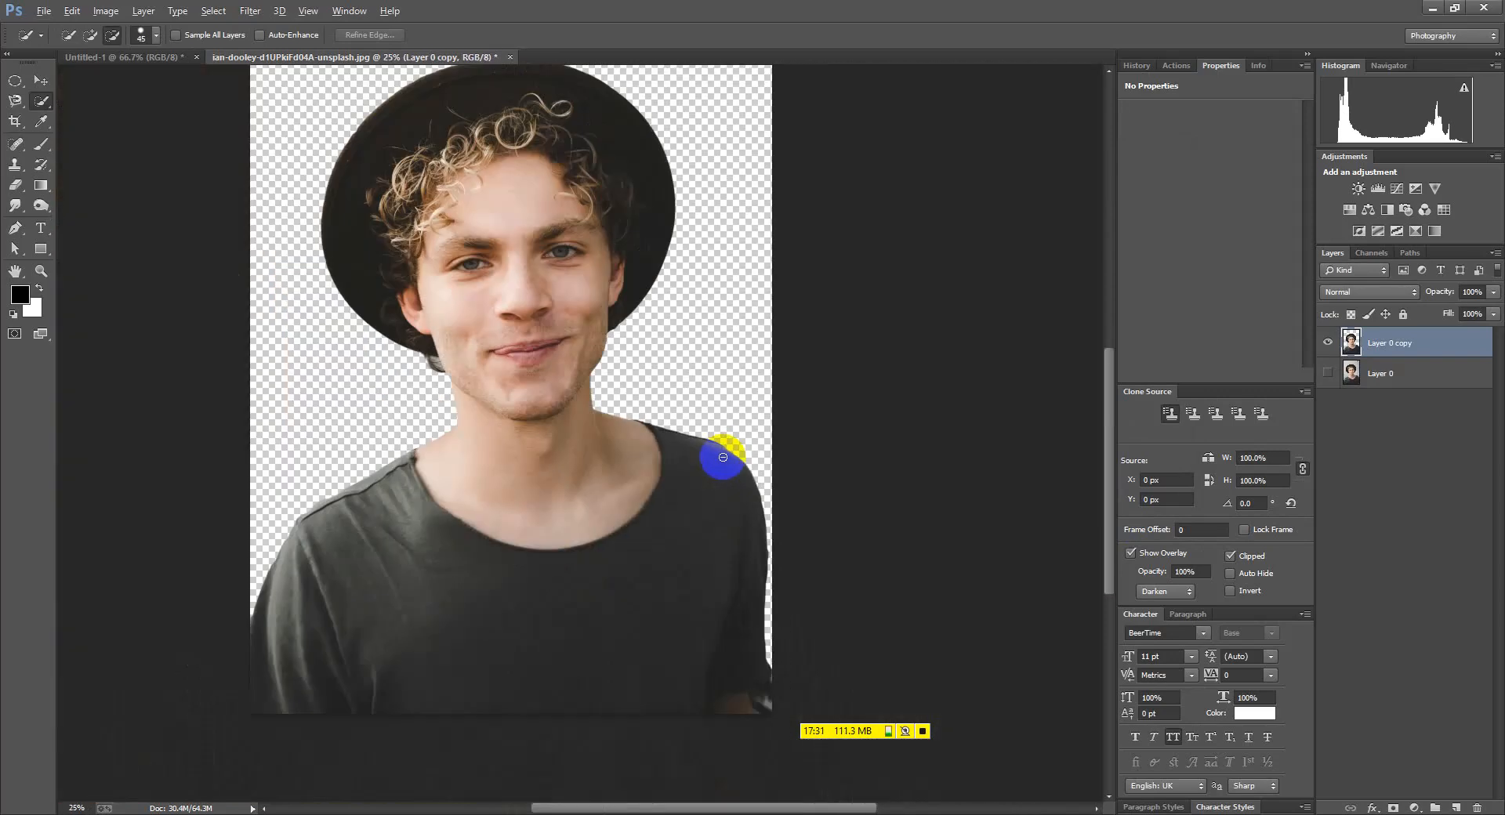
pyautogui.scroll(3, 360, 191)
pyautogui.scroll(1, 360, 197)
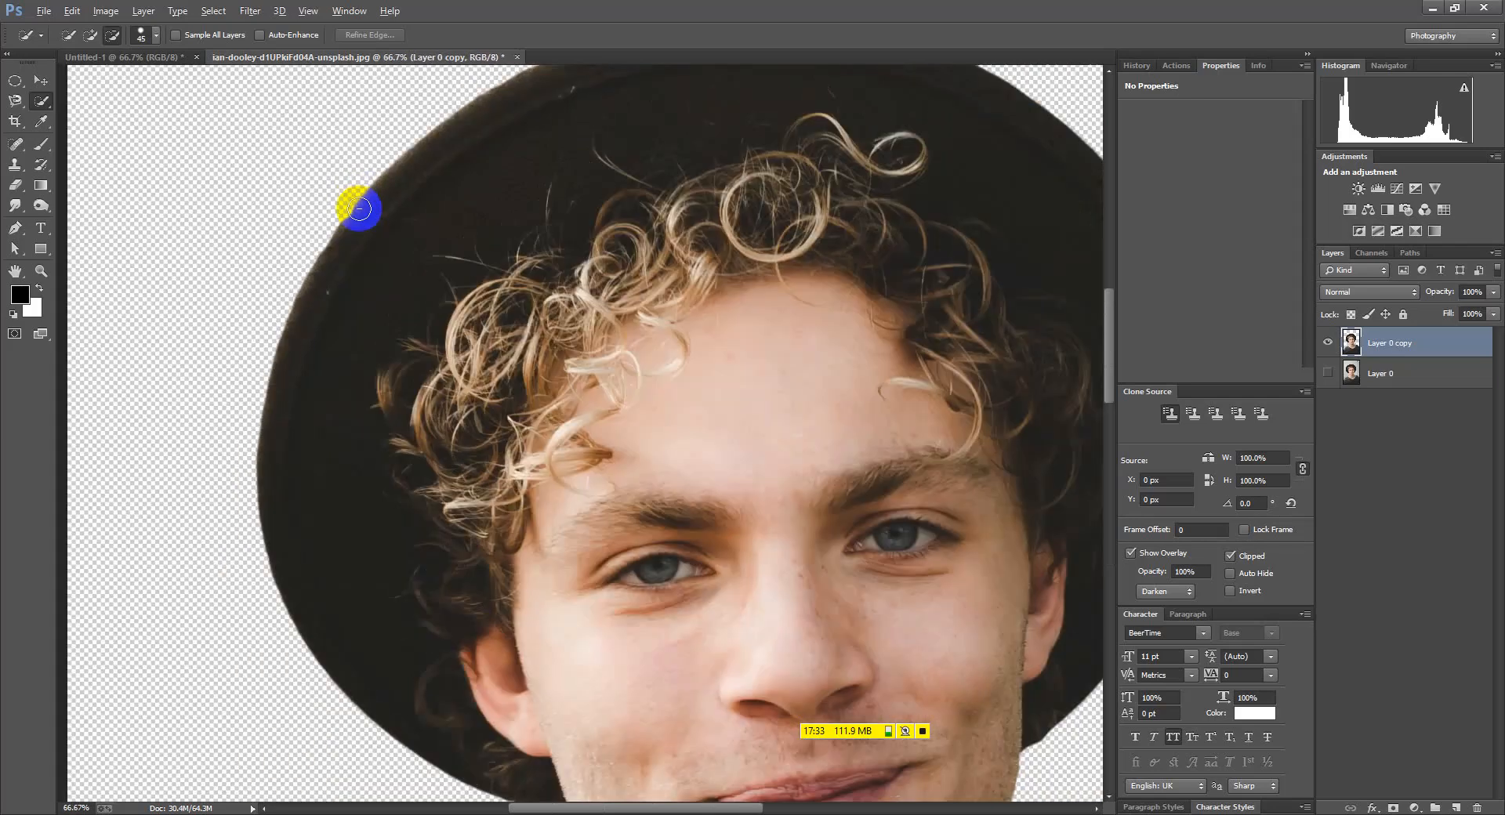
pyautogui.scroll(-5, 360, 197)
pyautogui.scroll(2, 551, 379)
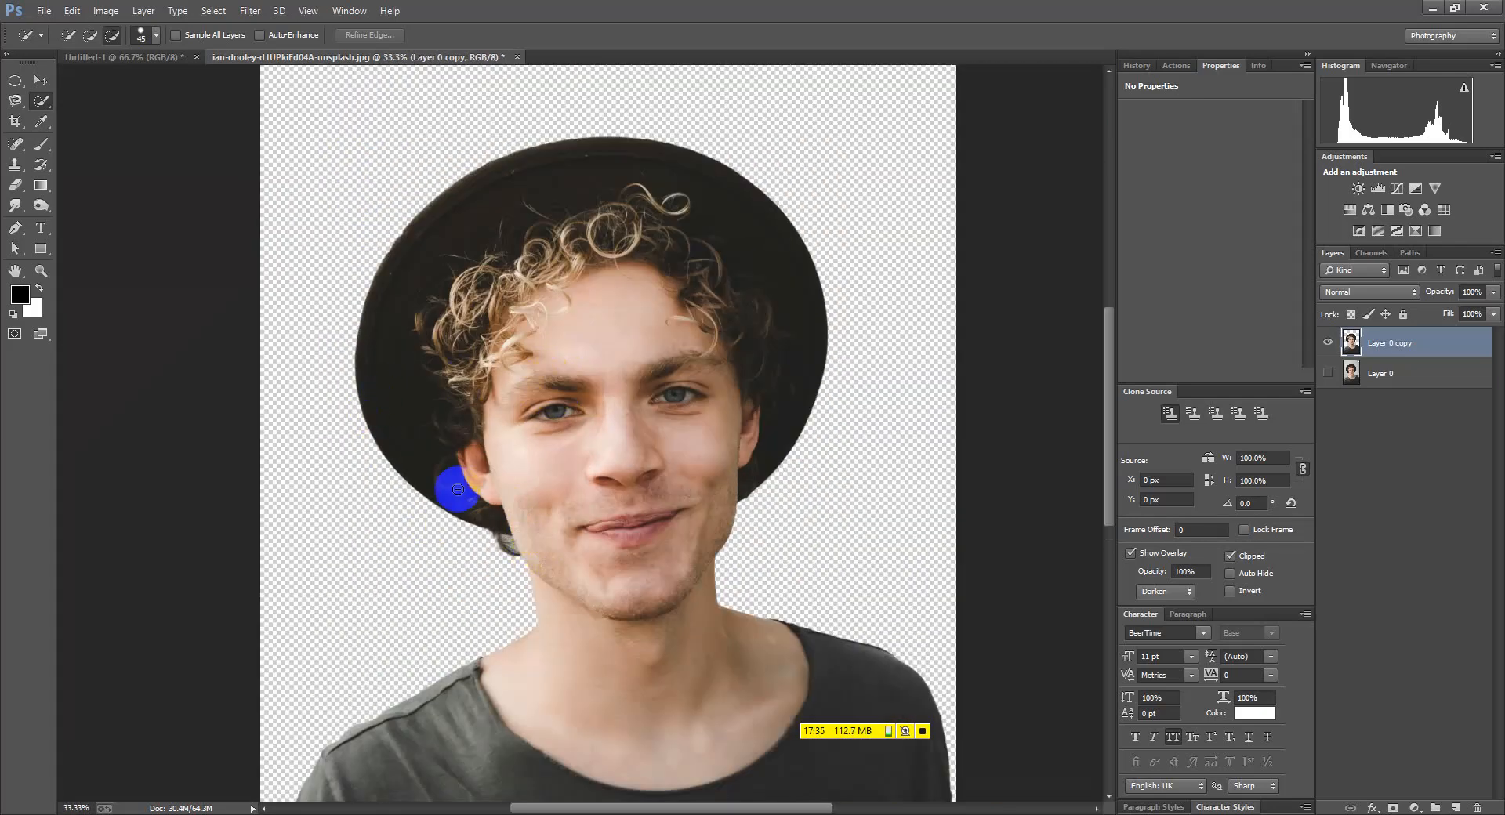
pyautogui.scroll(-2, 424, 491)
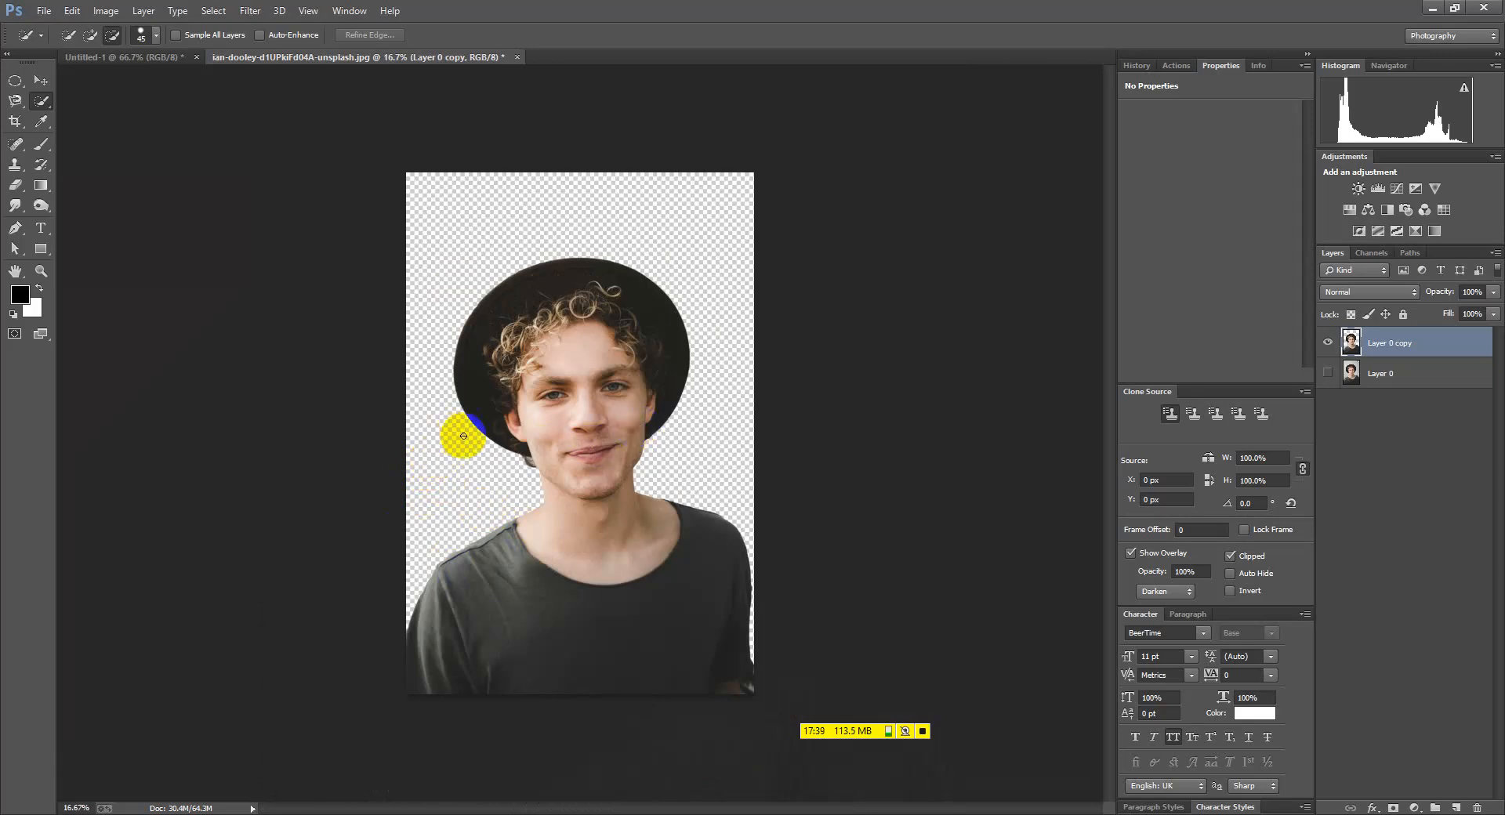
pyautogui.click(41, 82)
pyautogui.scroll(2, 575, 479)
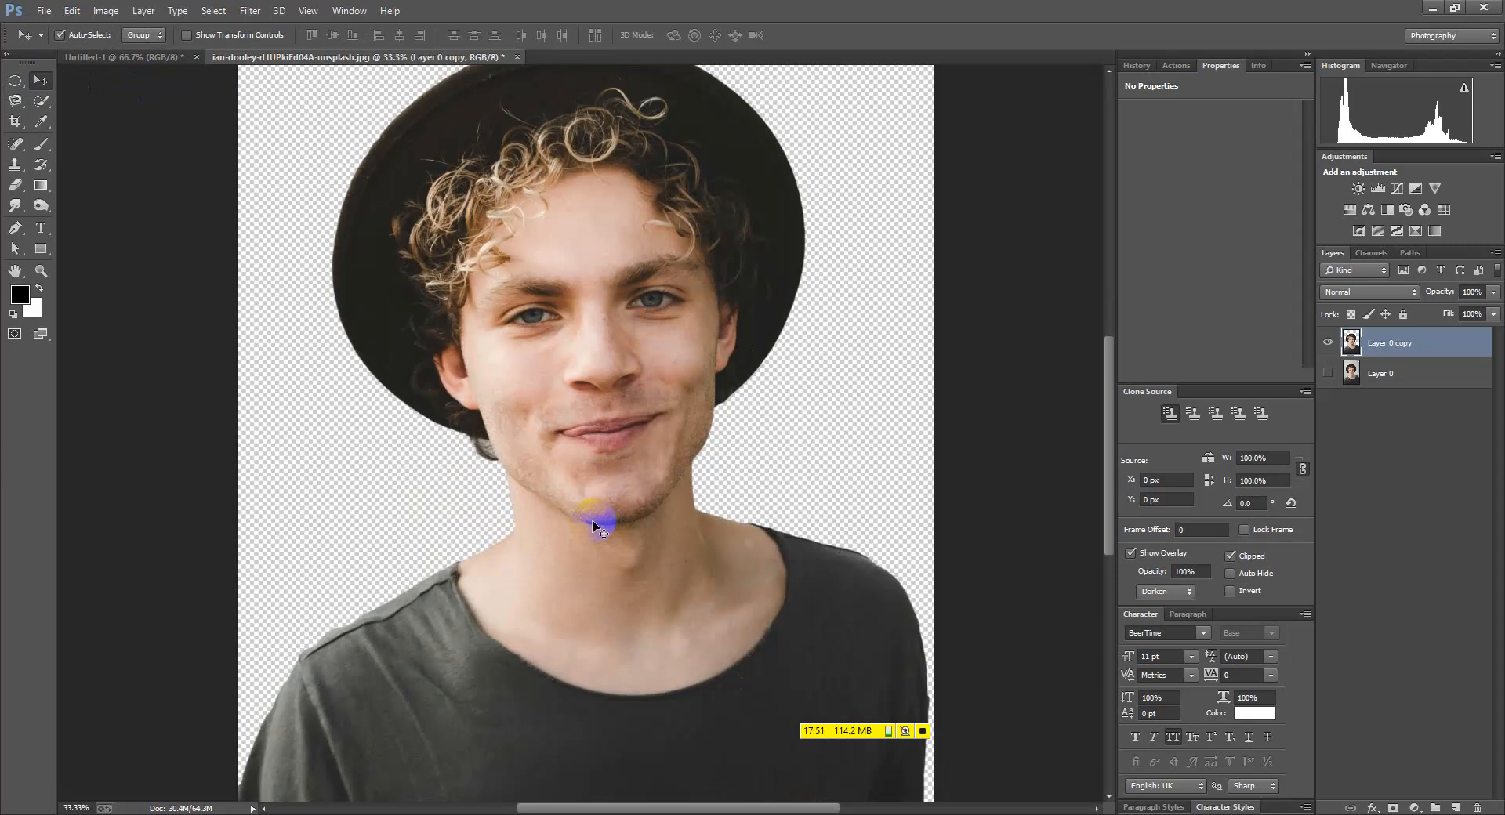
# Scroll through the 'girl haird style' image results and bring up the Google Meet window
pyautogui.scroll(-2, 496, 514)
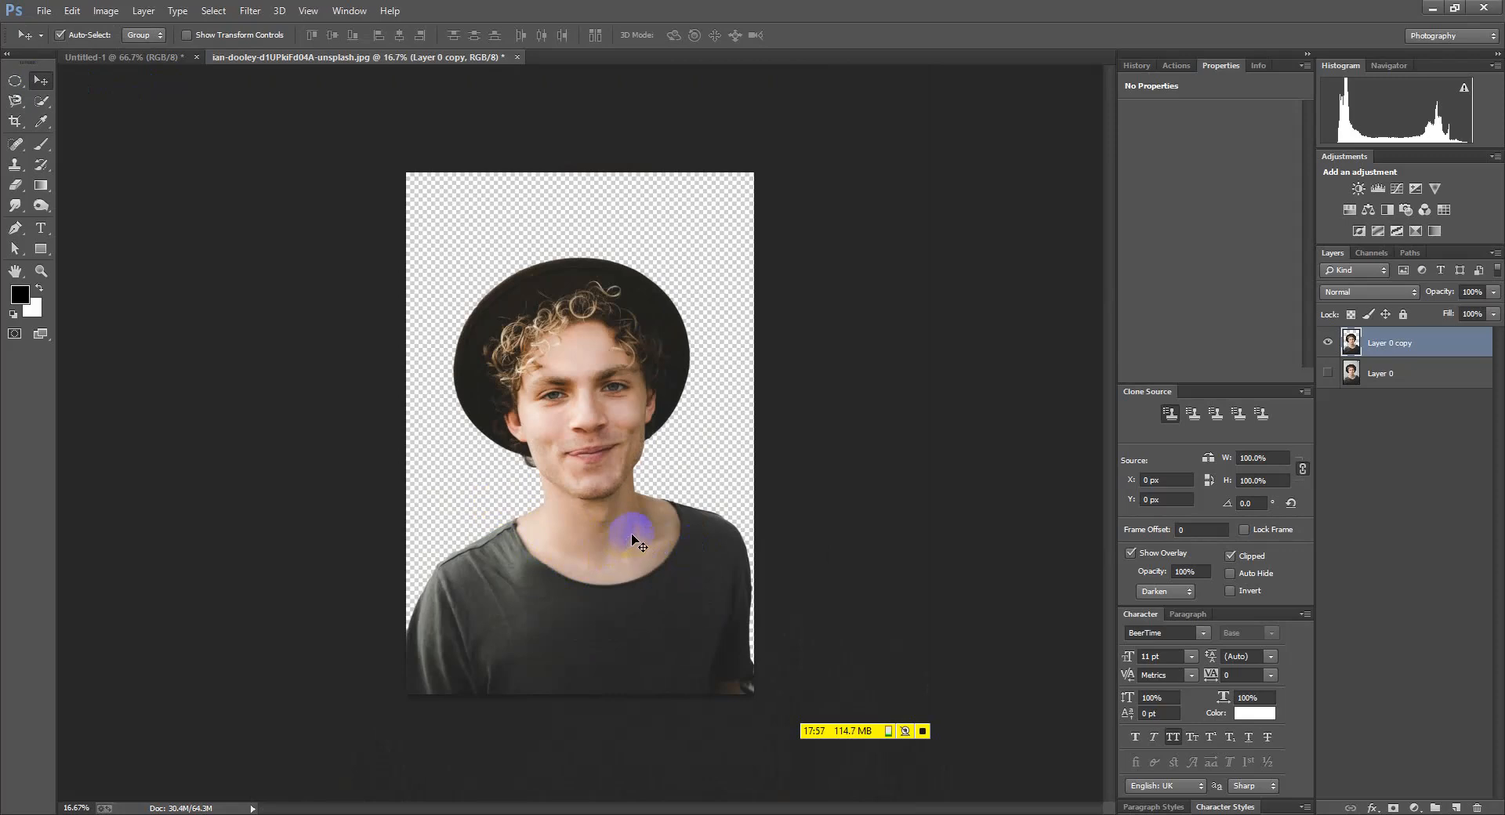
pyautogui.scroll(2, 590, 432)
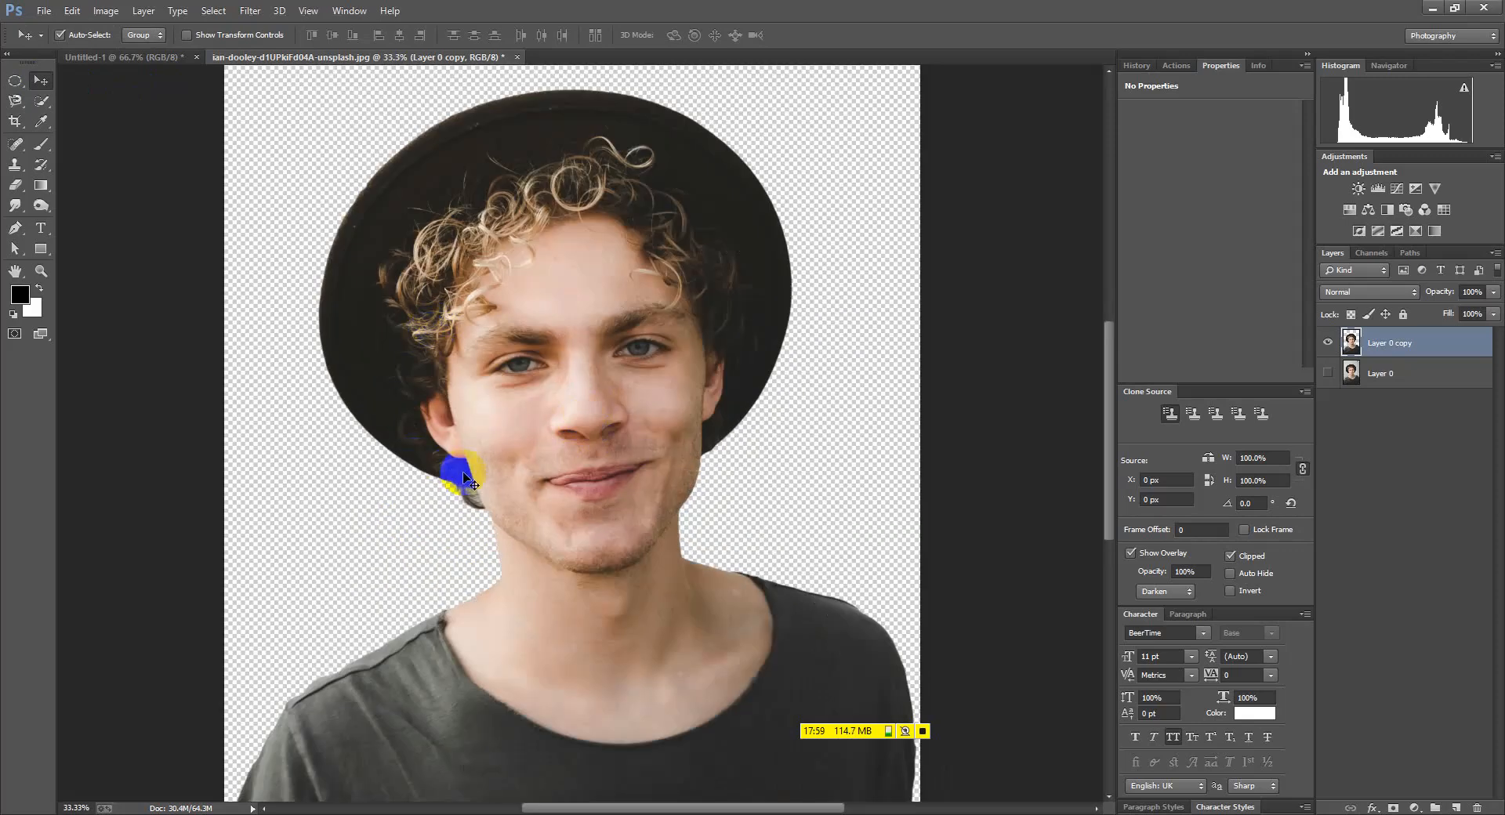
pyautogui.scroll(3, 482, 290)
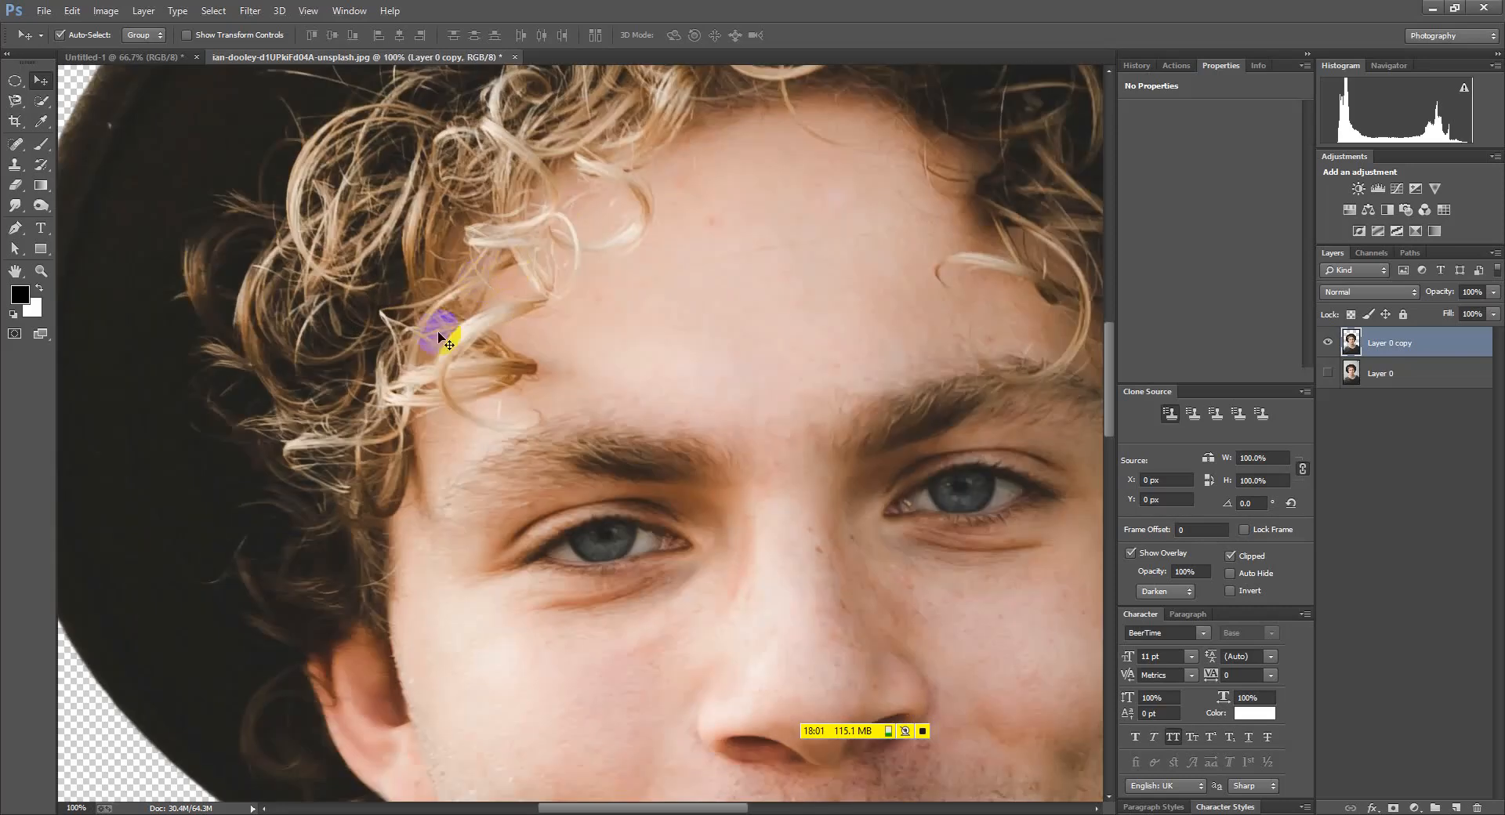
pyautogui.scroll(-3, 428, 437)
pyautogui.scroll(-2, 422, 650)
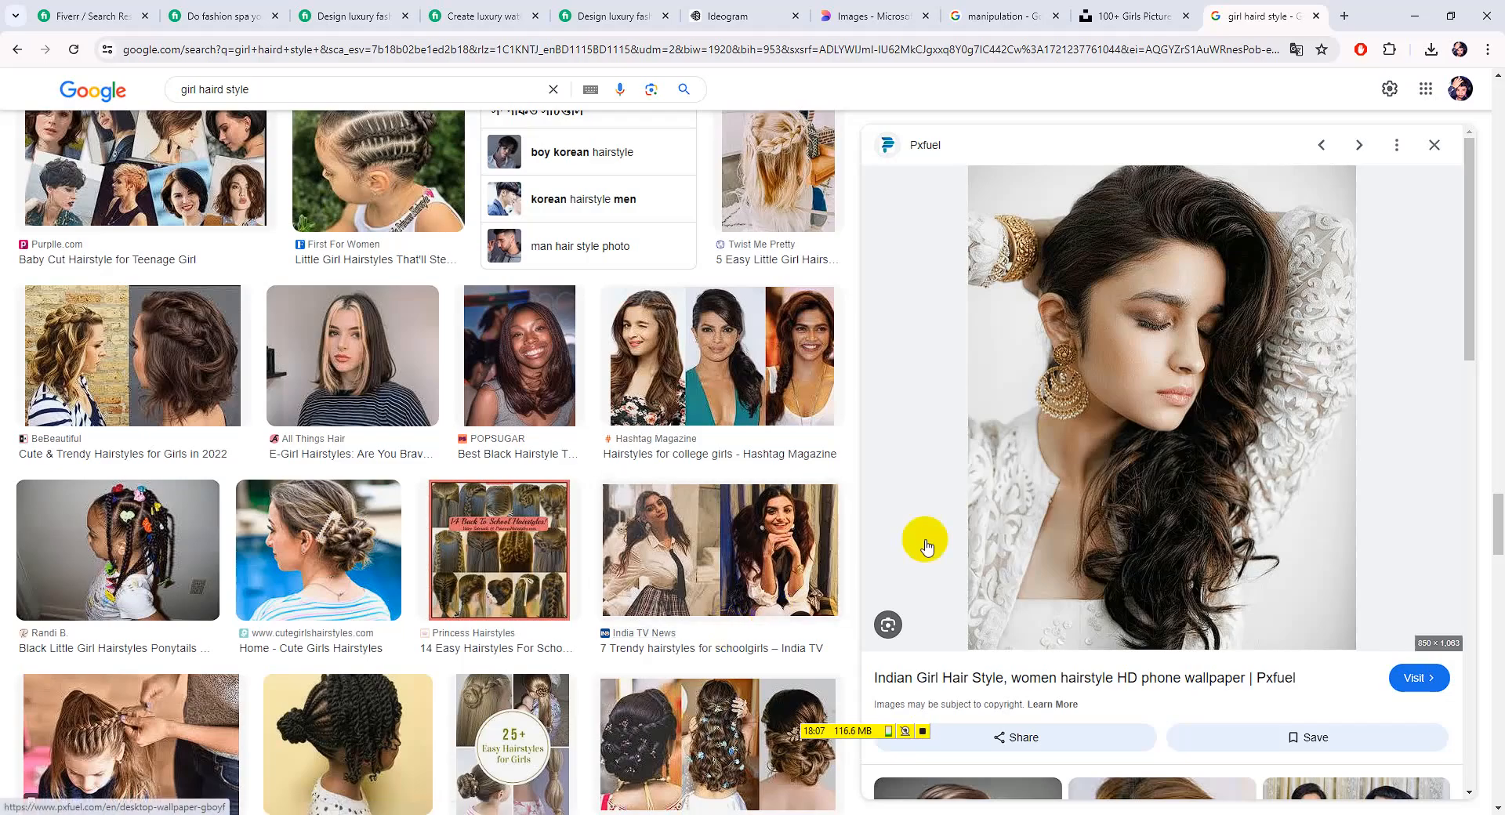
pyautogui.scroll(-3, 955, 729)
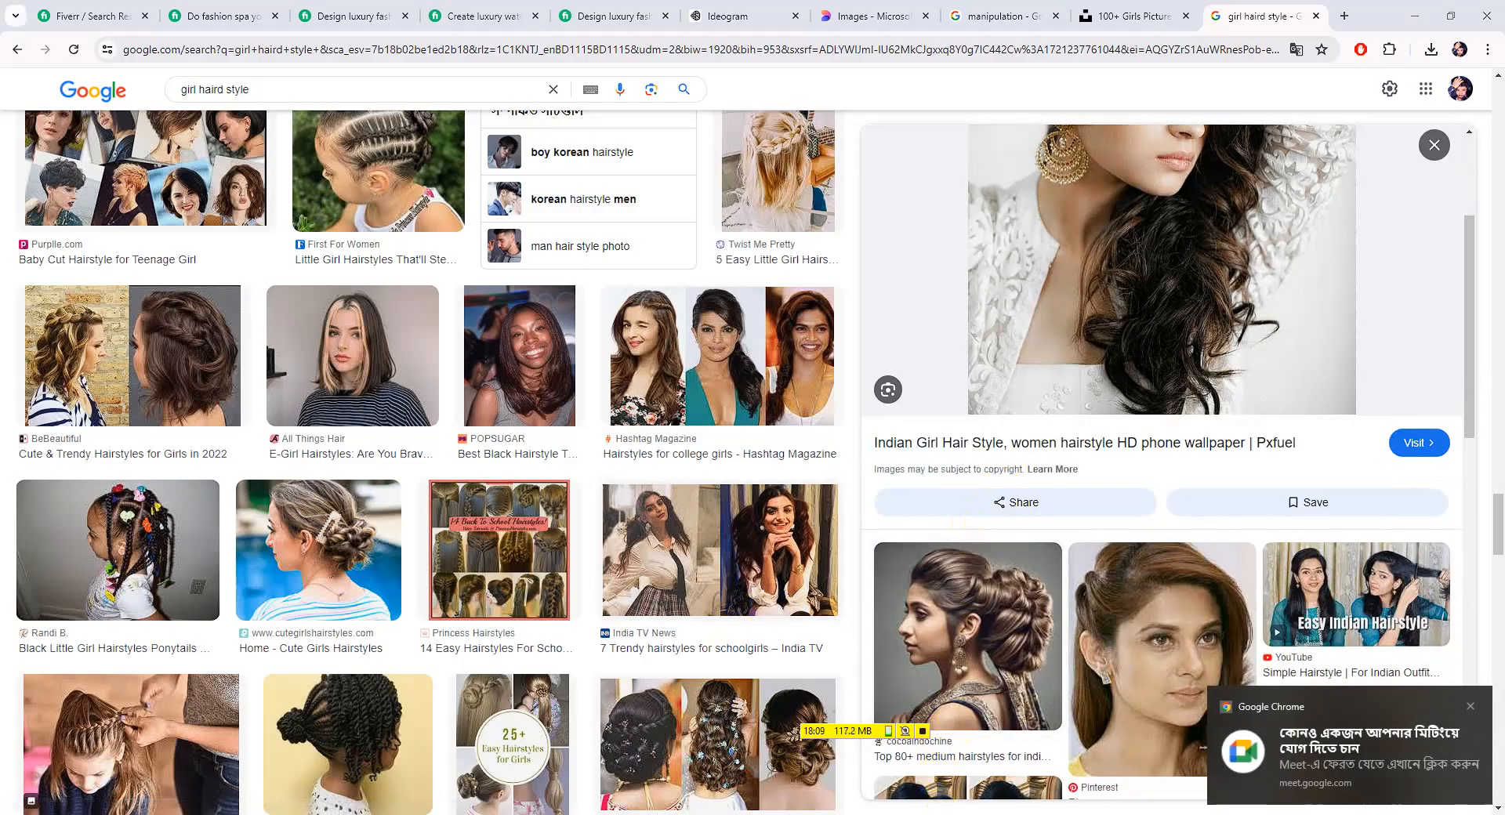
pyautogui.click(764, 768)
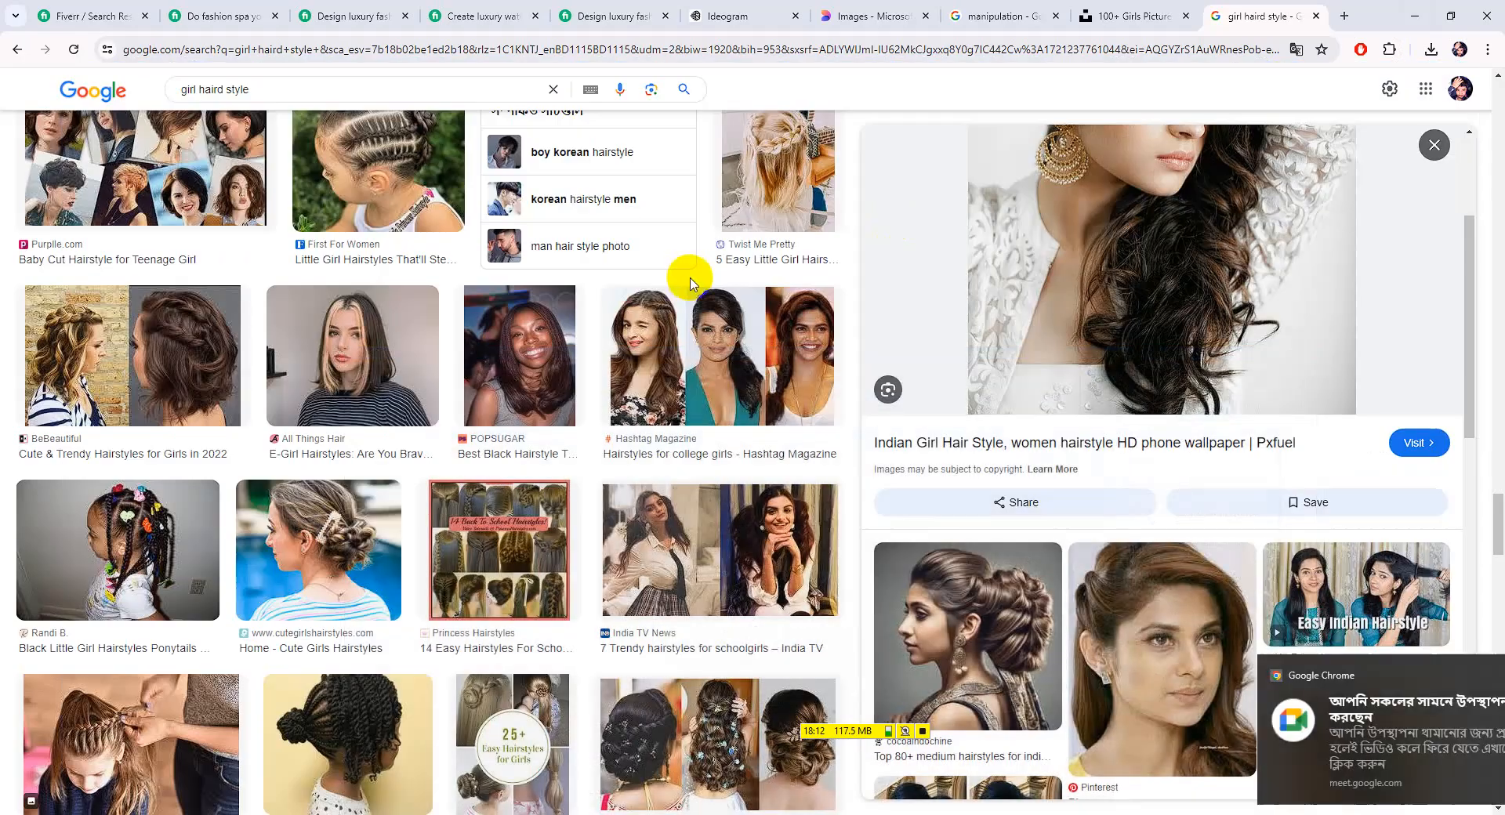
pyautogui.scroll(-5, 430, 453)
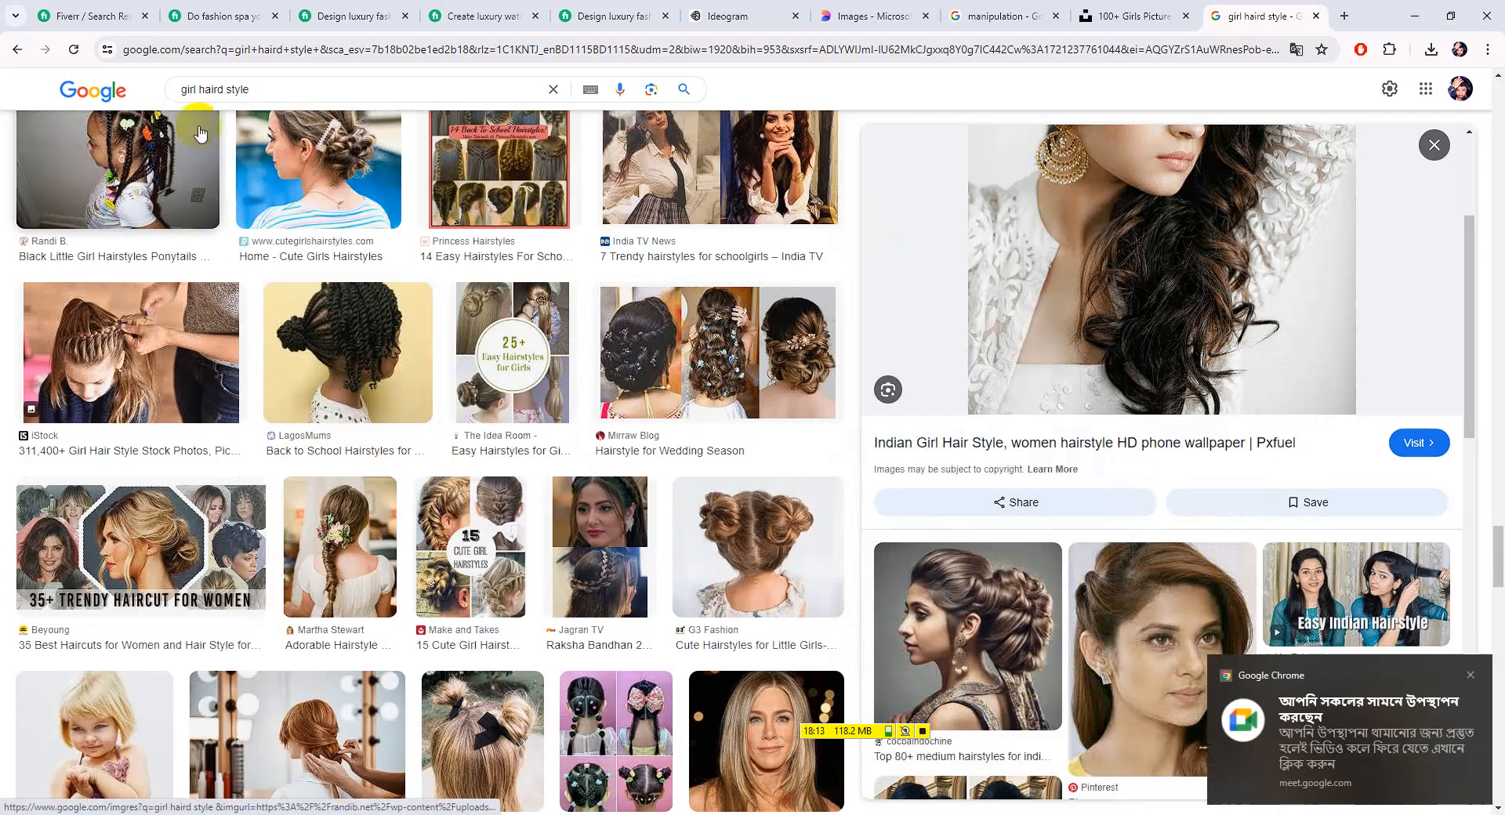
# Replace 'girl haird' with 'hair' to search 'hair style', then browse the results
pyautogui.click(273, 86)
pyautogui.scroll(-9, 339, 470)
pyautogui.scroll(-10, 385, 473)
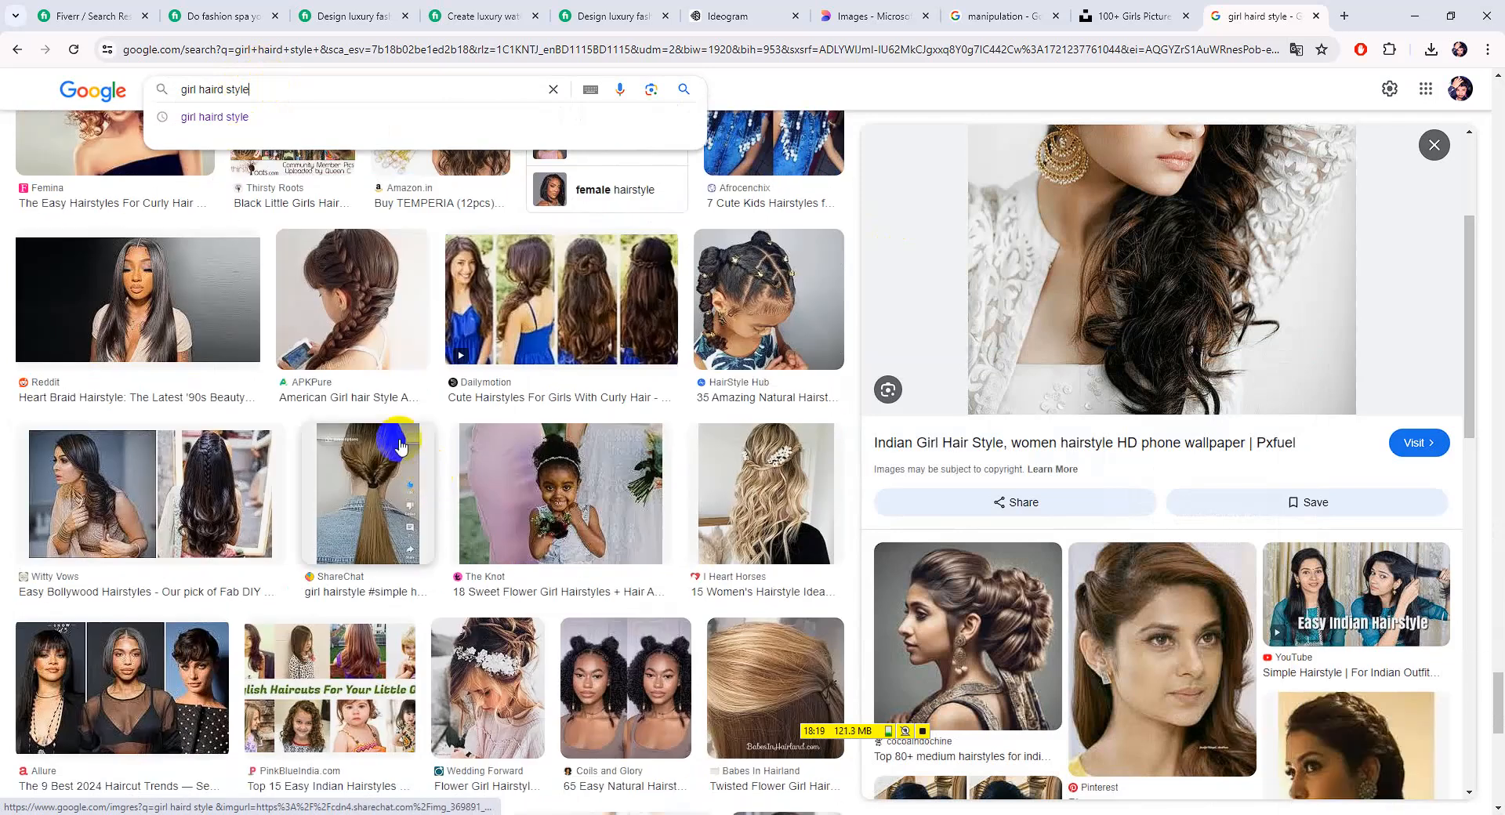
pyautogui.moveTo(226, 88); pyautogui.dragTo(156, 92)
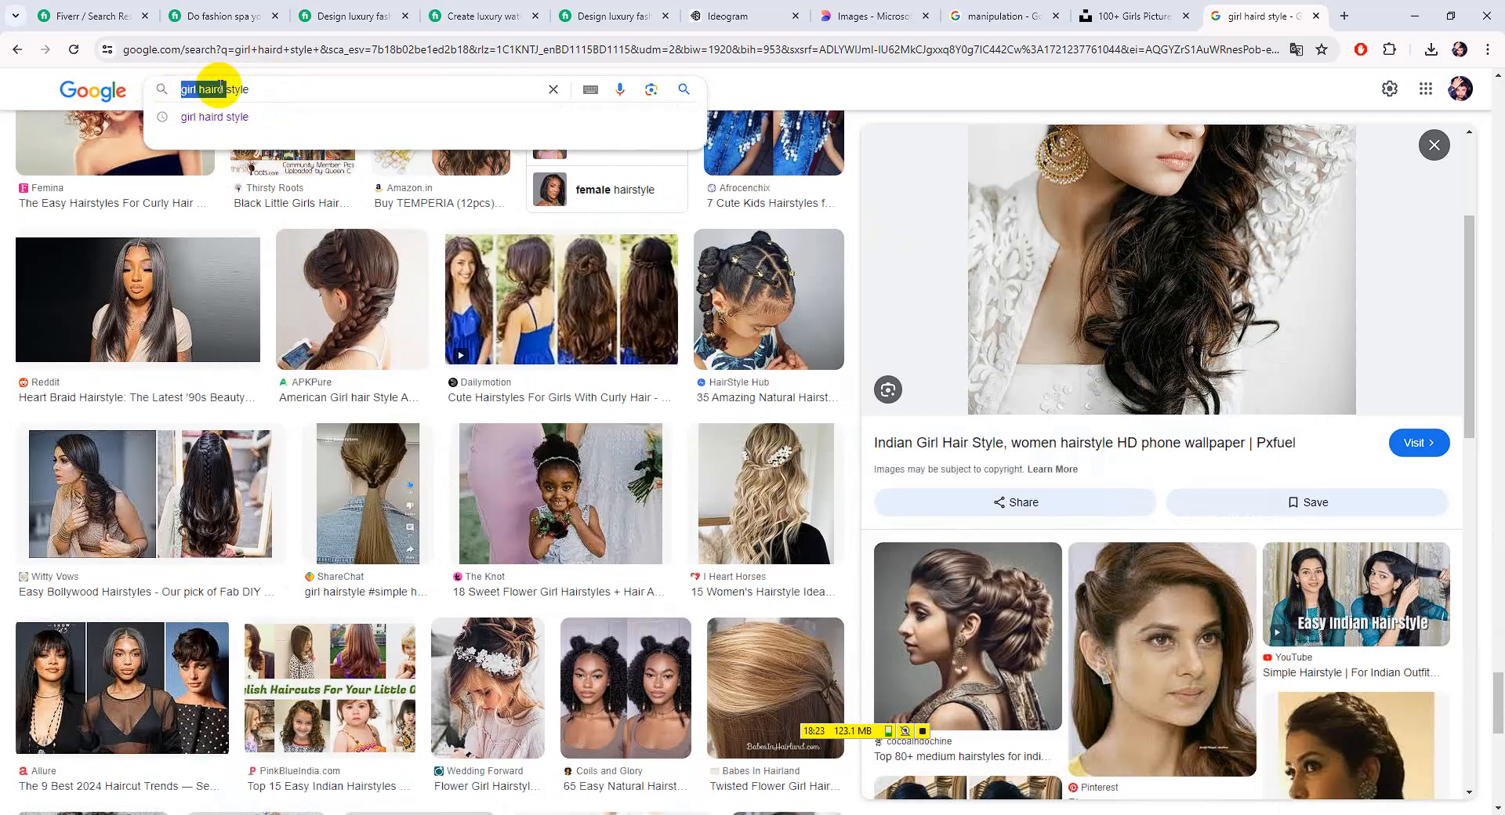
pyautogui.write('hair')
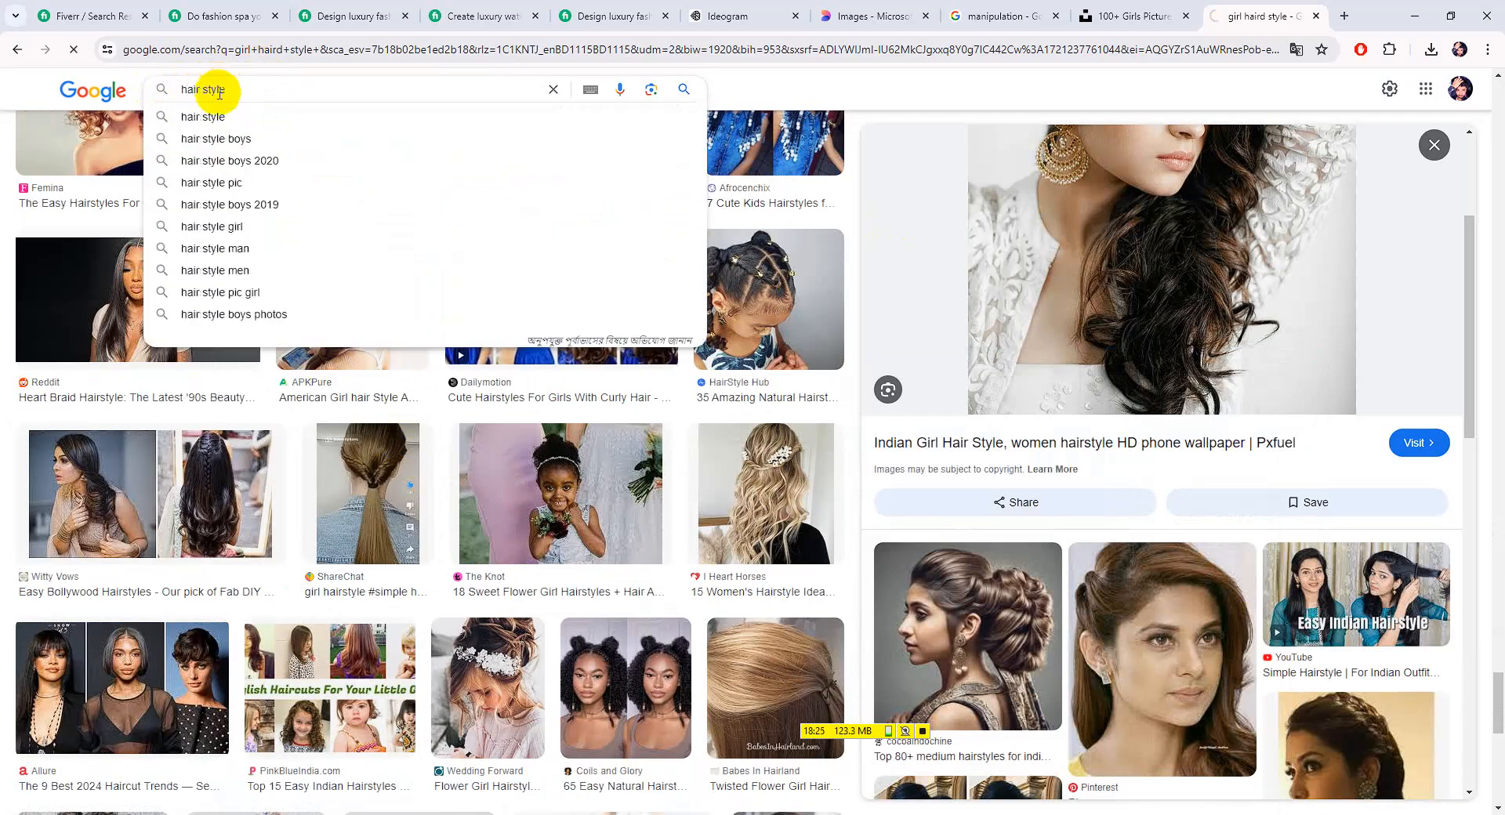
pyautogui.press('Return')
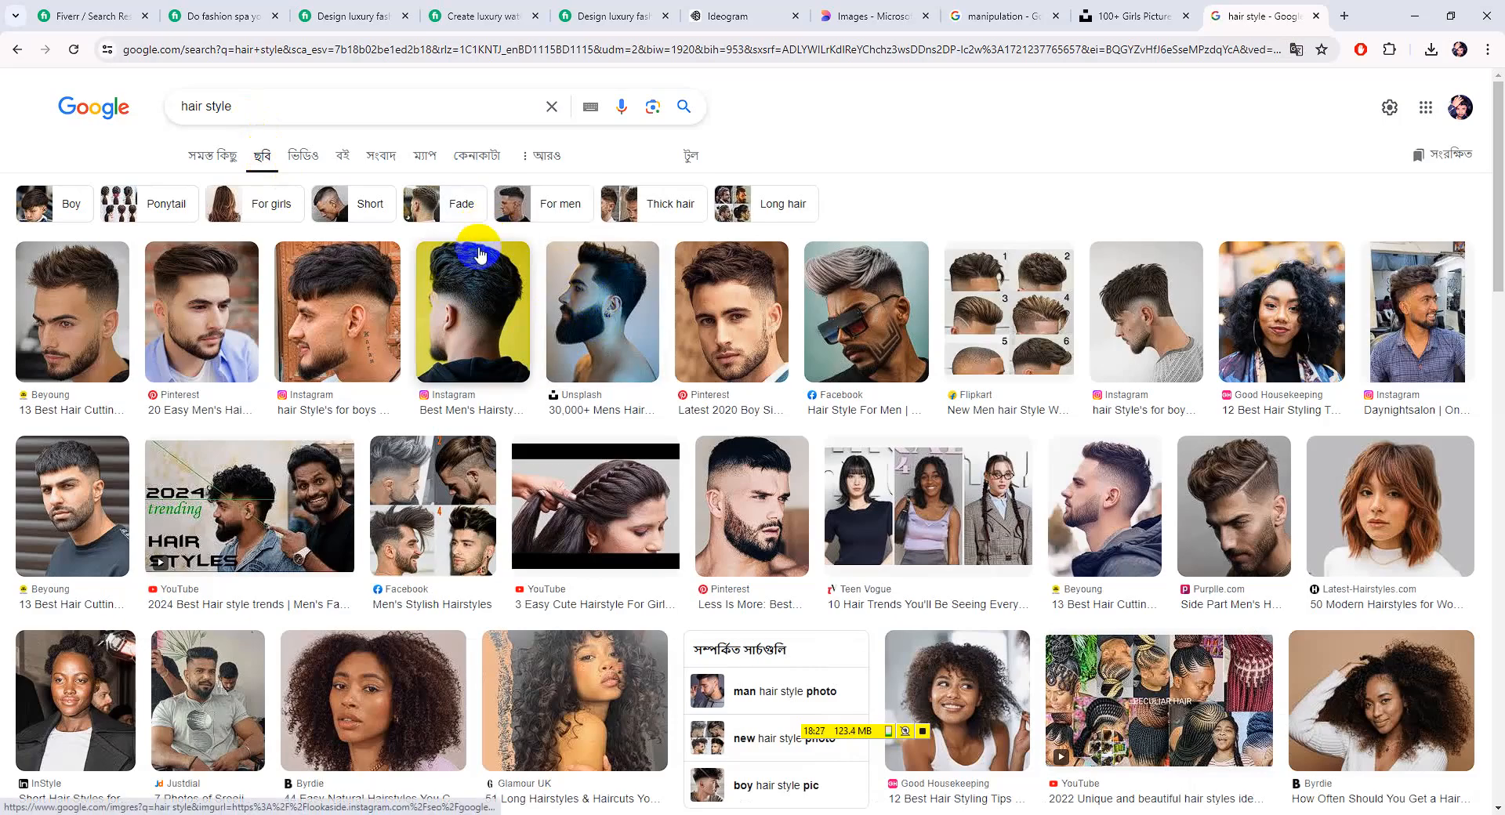
pyautogui.scroll(-4, 490, 259)
pyautogui.scroll(-4, 528, 308)
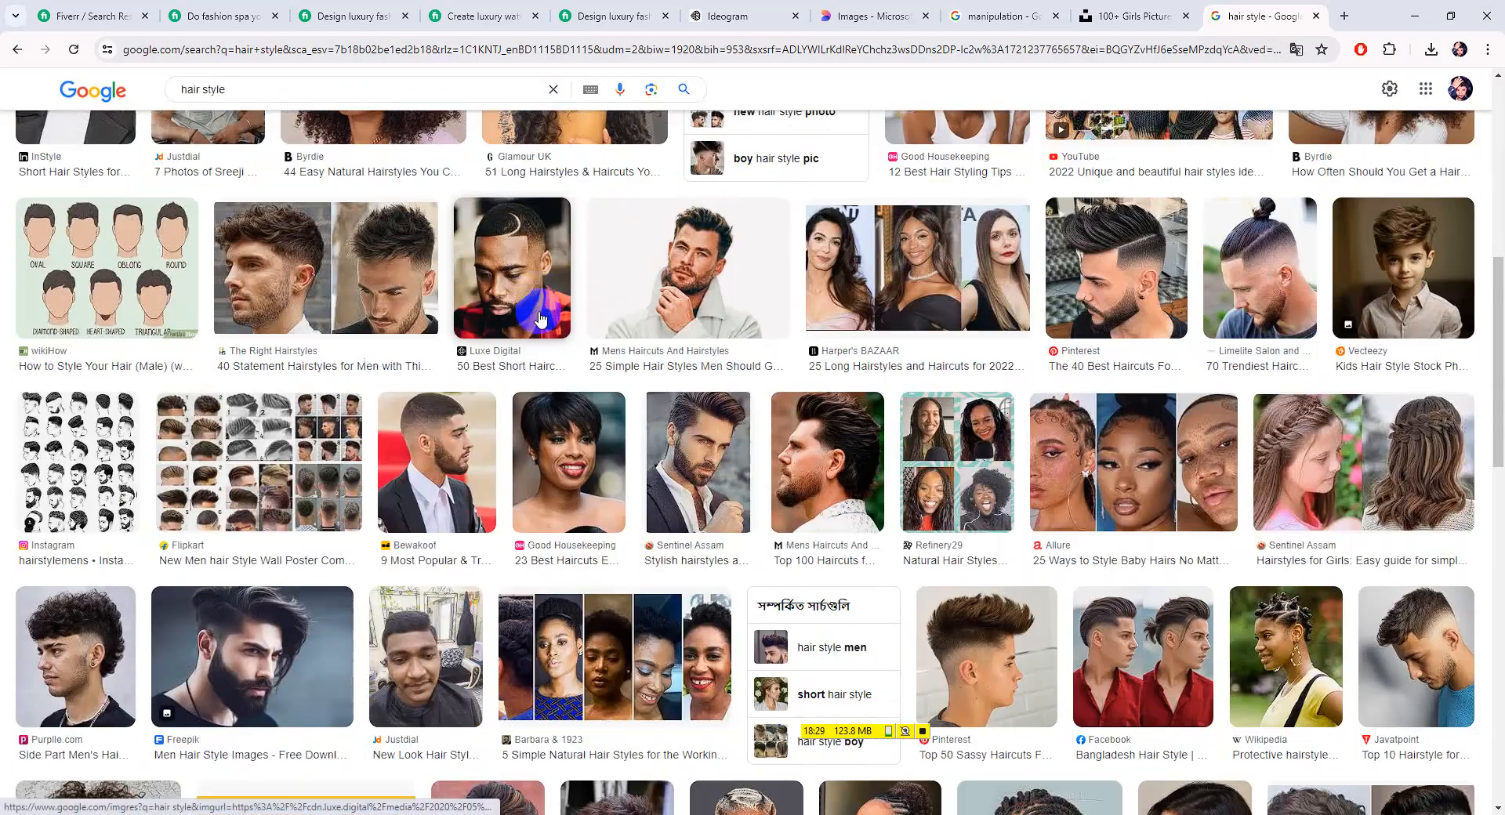
pyautogui.scroll(-4, 345, 451)
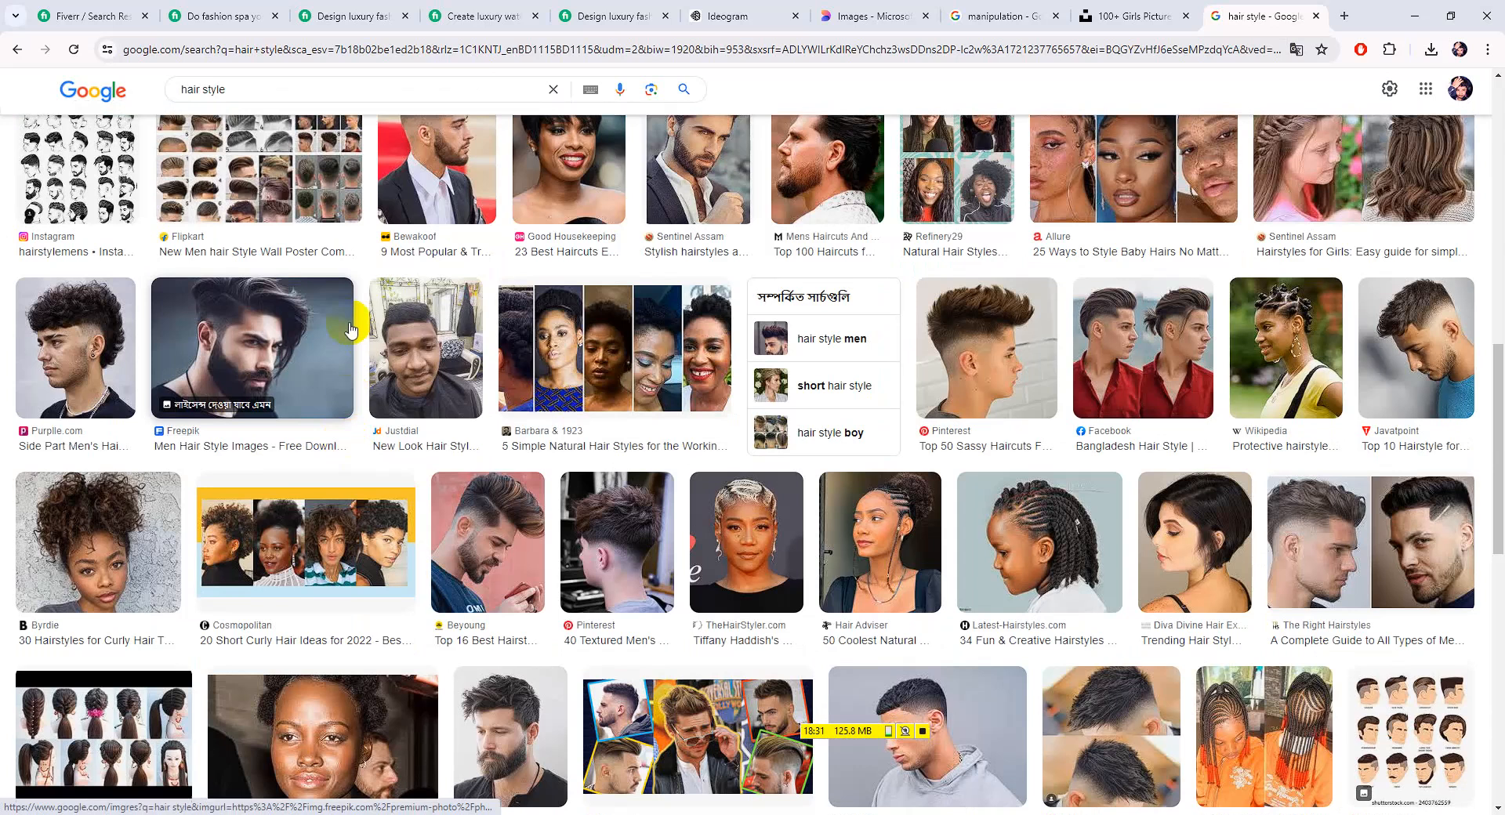
pyautogui.scroll(12, 362, 325)
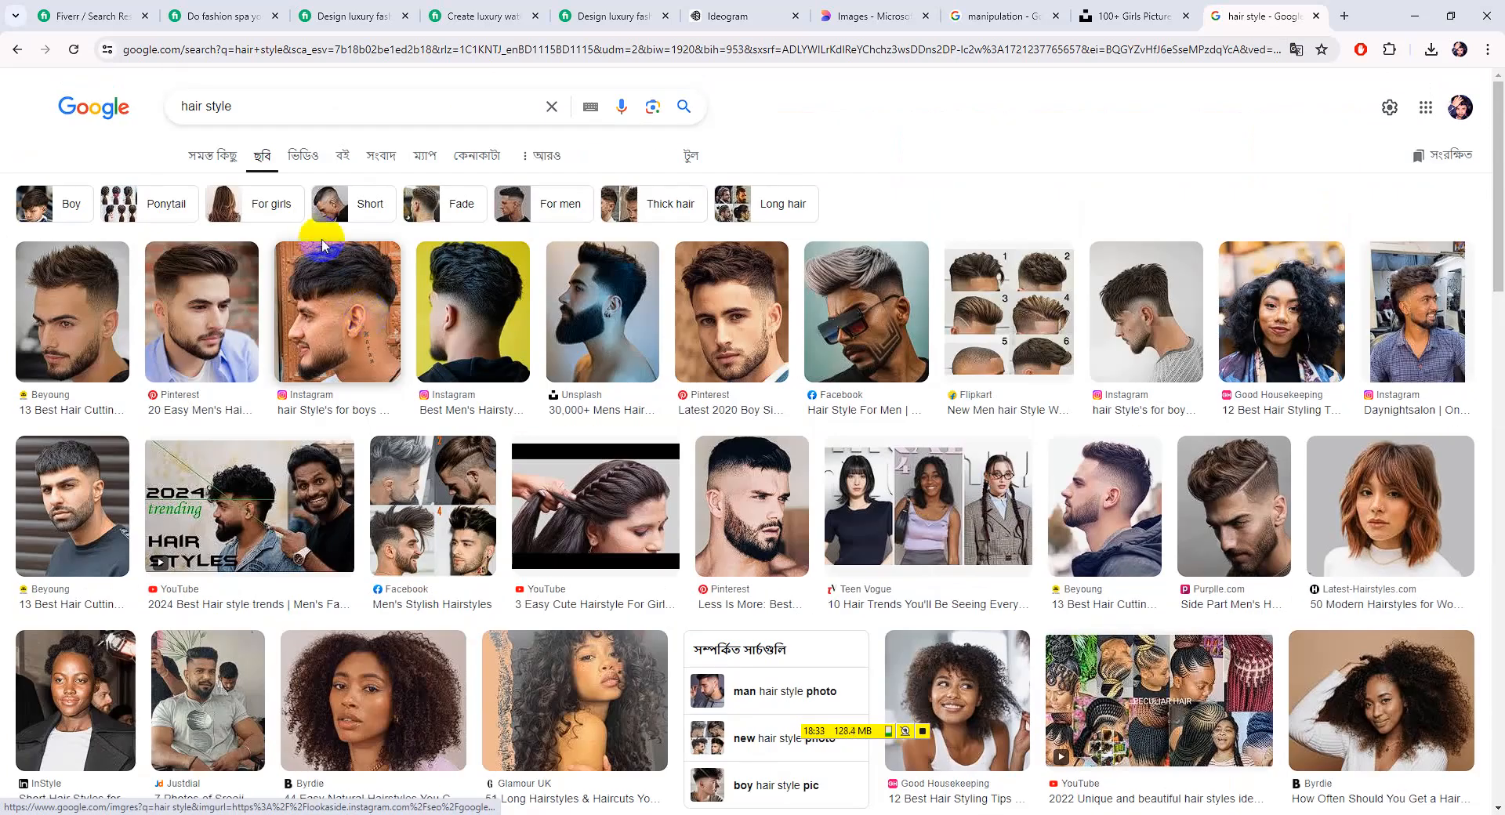
# Extend the search to 'hair style girl' and scroll through the results
pyautogui.click(261, 111)
pyautogui.write('gi')
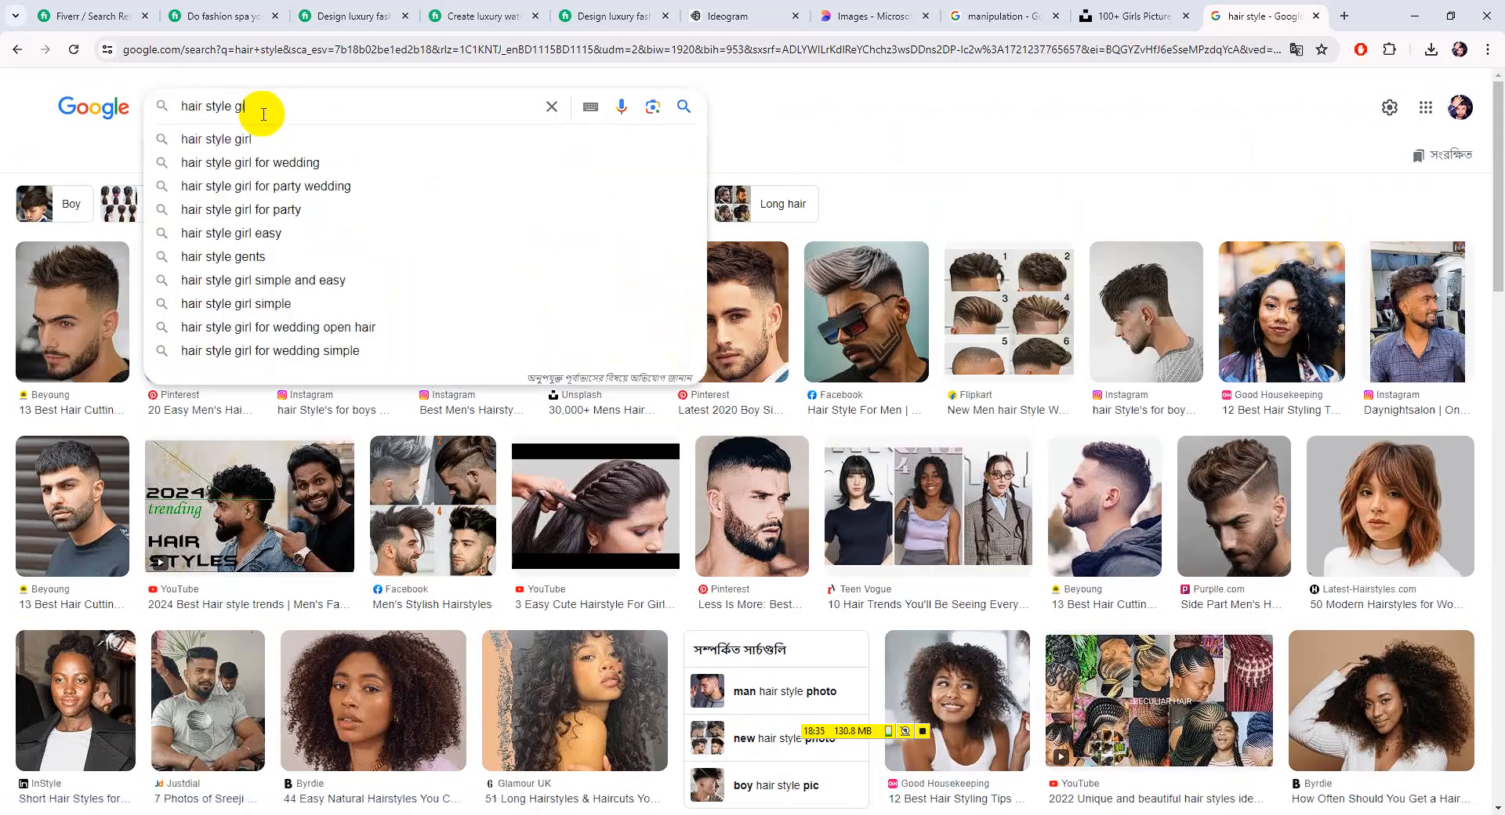
pyautogui.write('rl')
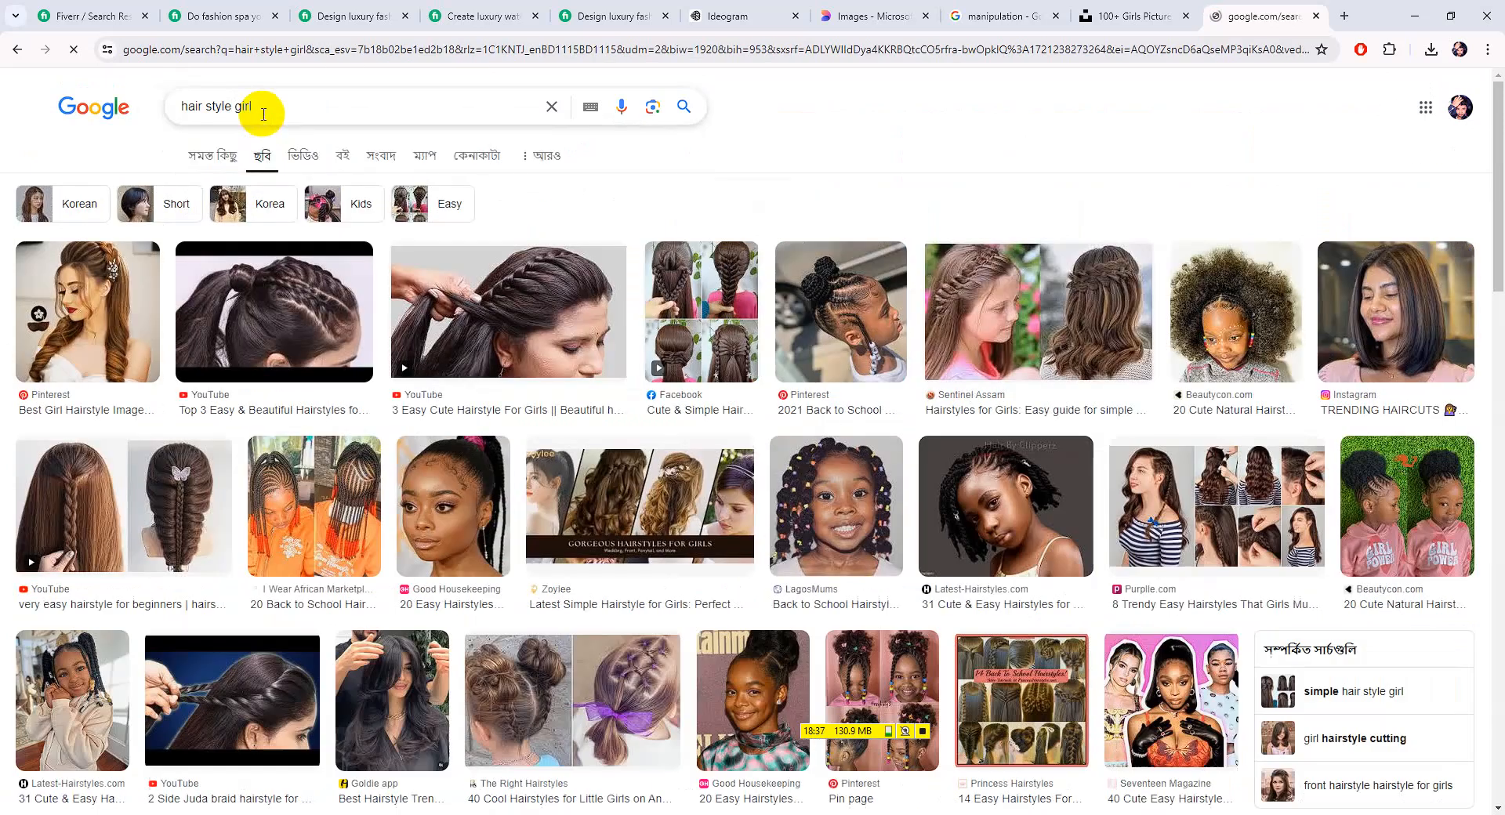
pyautogui.scroll(-6, 373, 480)
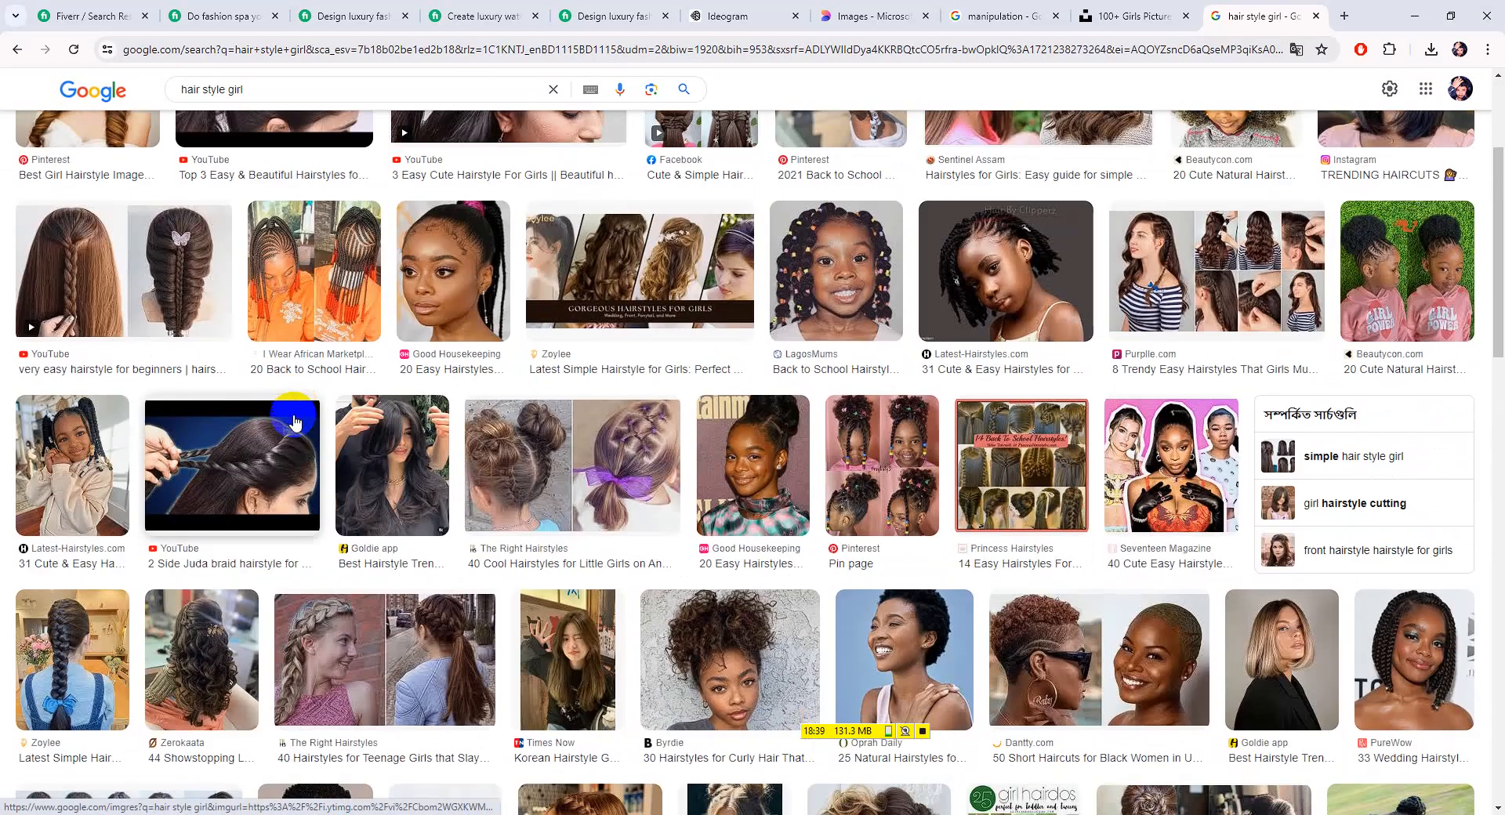
pyautogui.scroll(-4, 1247, 470)
pyautogui.scroll(-3, 1393, 554)
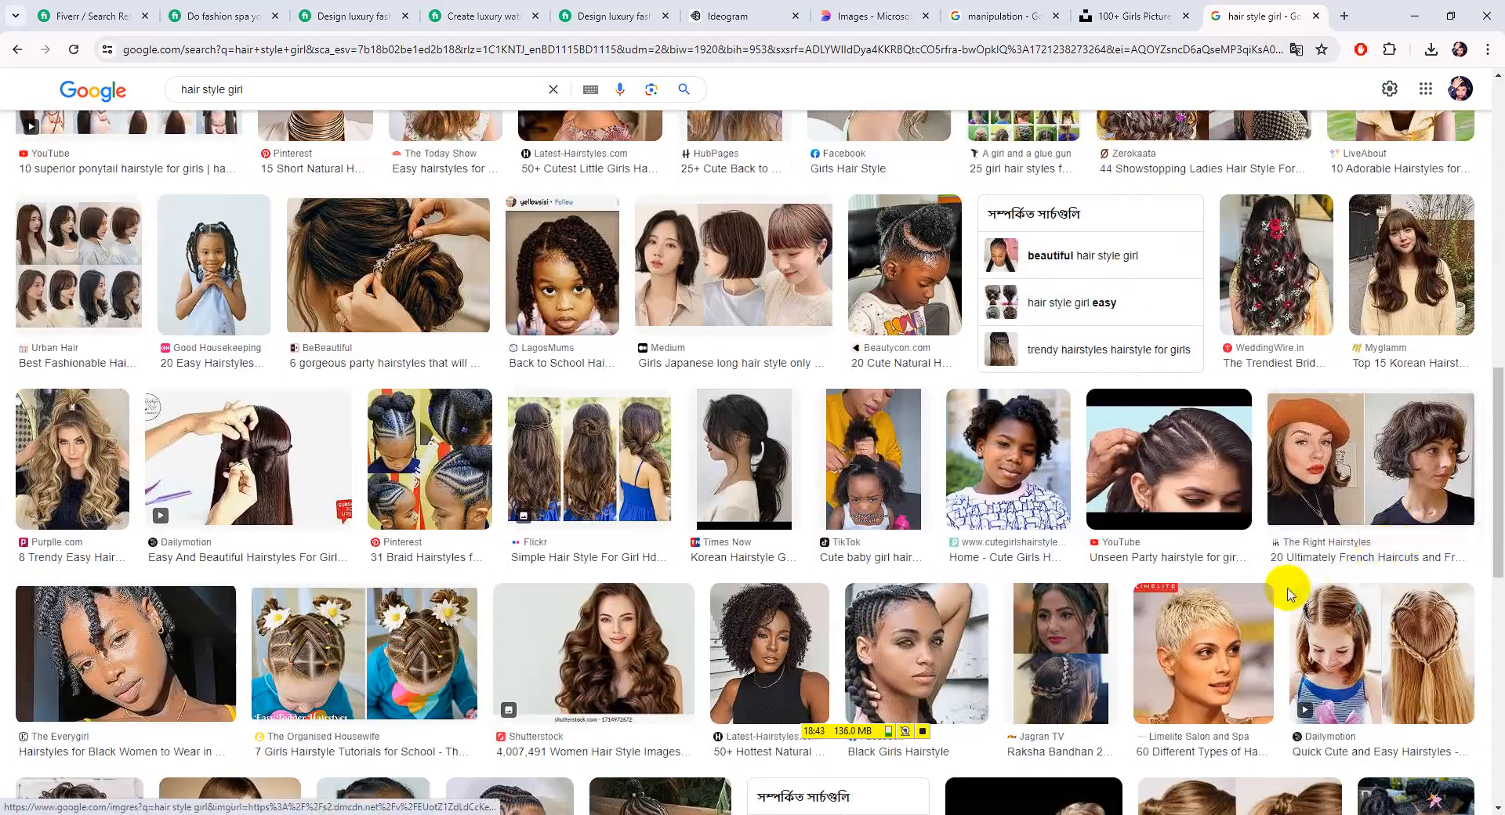
pyautogui.scroll(-4, 1286, 588)
pyautogui.scroll(-3, 690, 575)
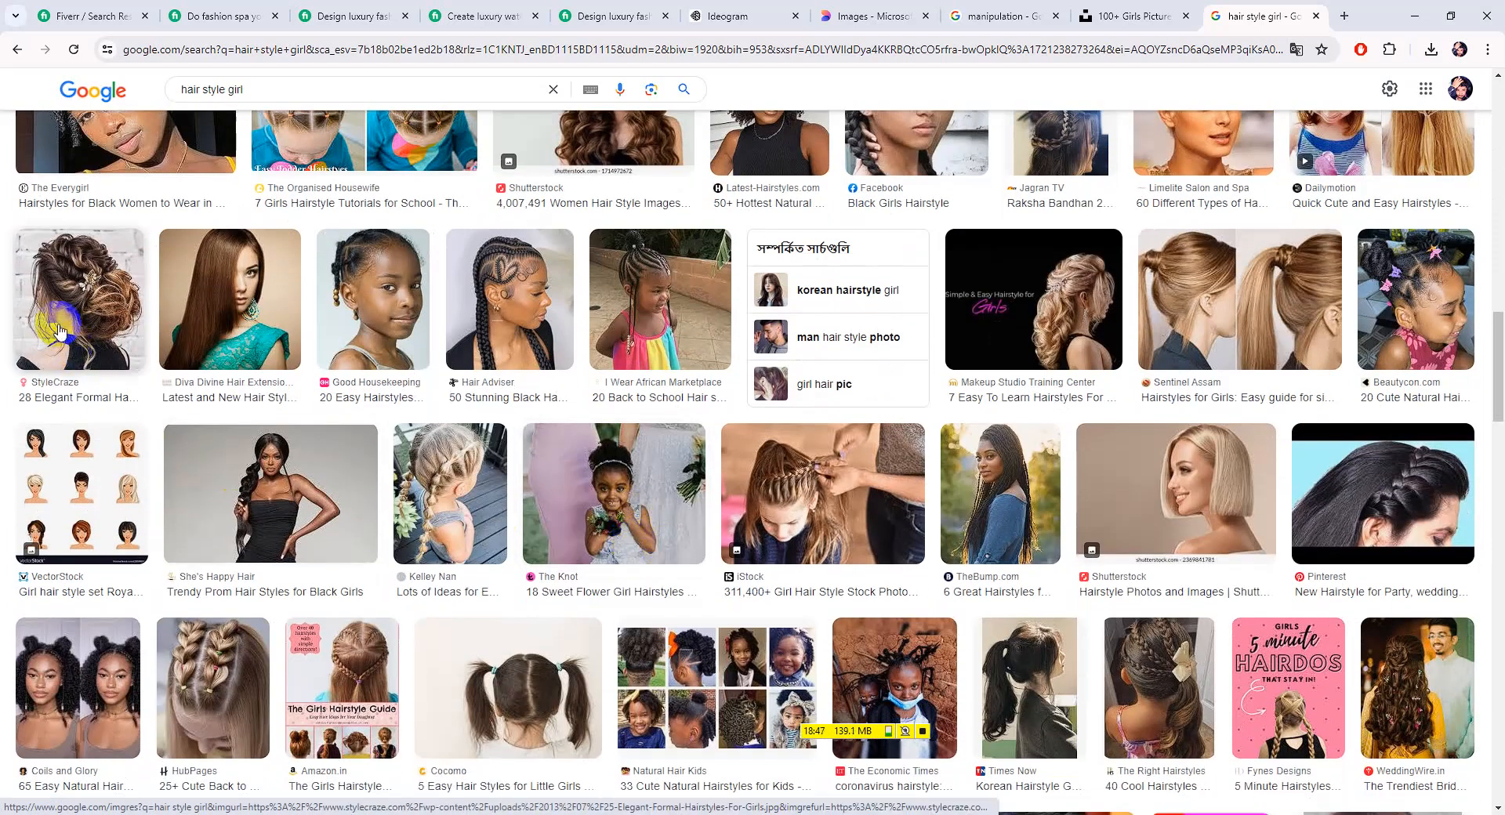
# Save the StyleCraze formal updo photo to Downloads as 25-Elegant-Formal-Hairstyles-For-Girls.jpg
pyautogui.click(78, 297)
pyautogui.rightClick(1155, 406)
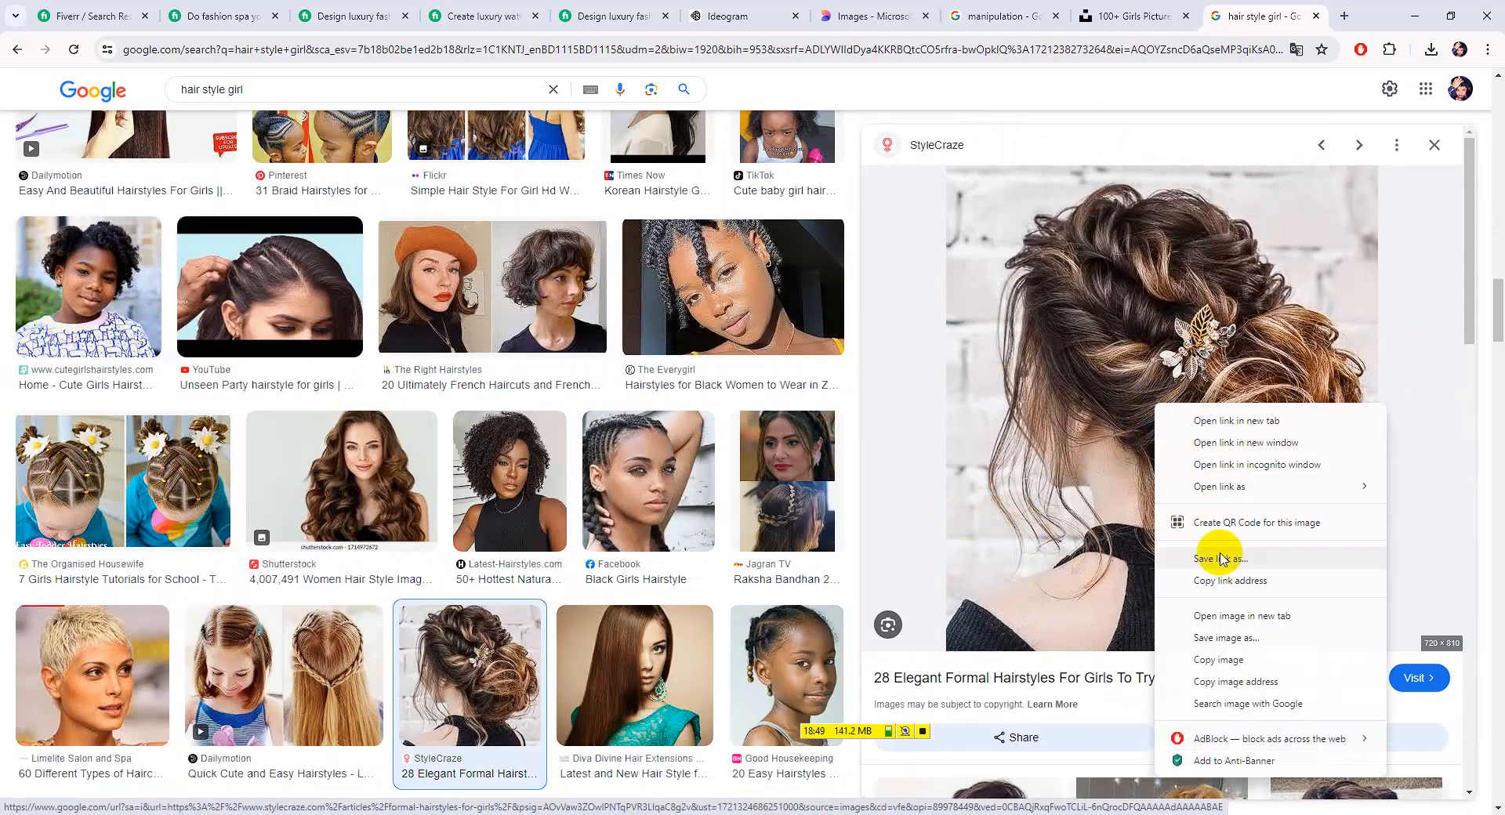
pyautogui.click(1219, 614)
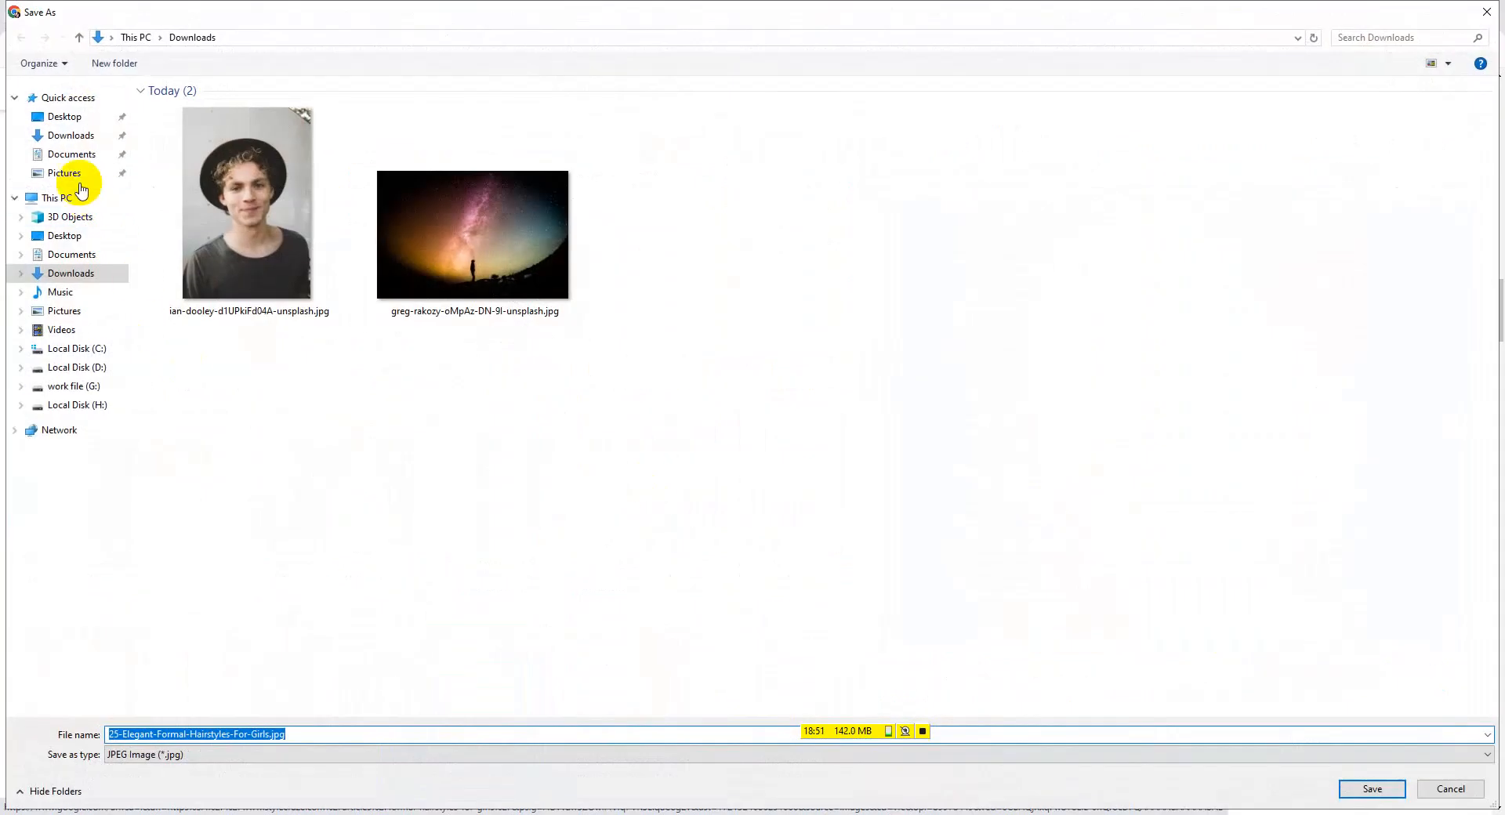
pyautogui.click(70, 135)
pyautogui.click(1372, 789)
pyautogui.scroll(-7, 1069, 544)
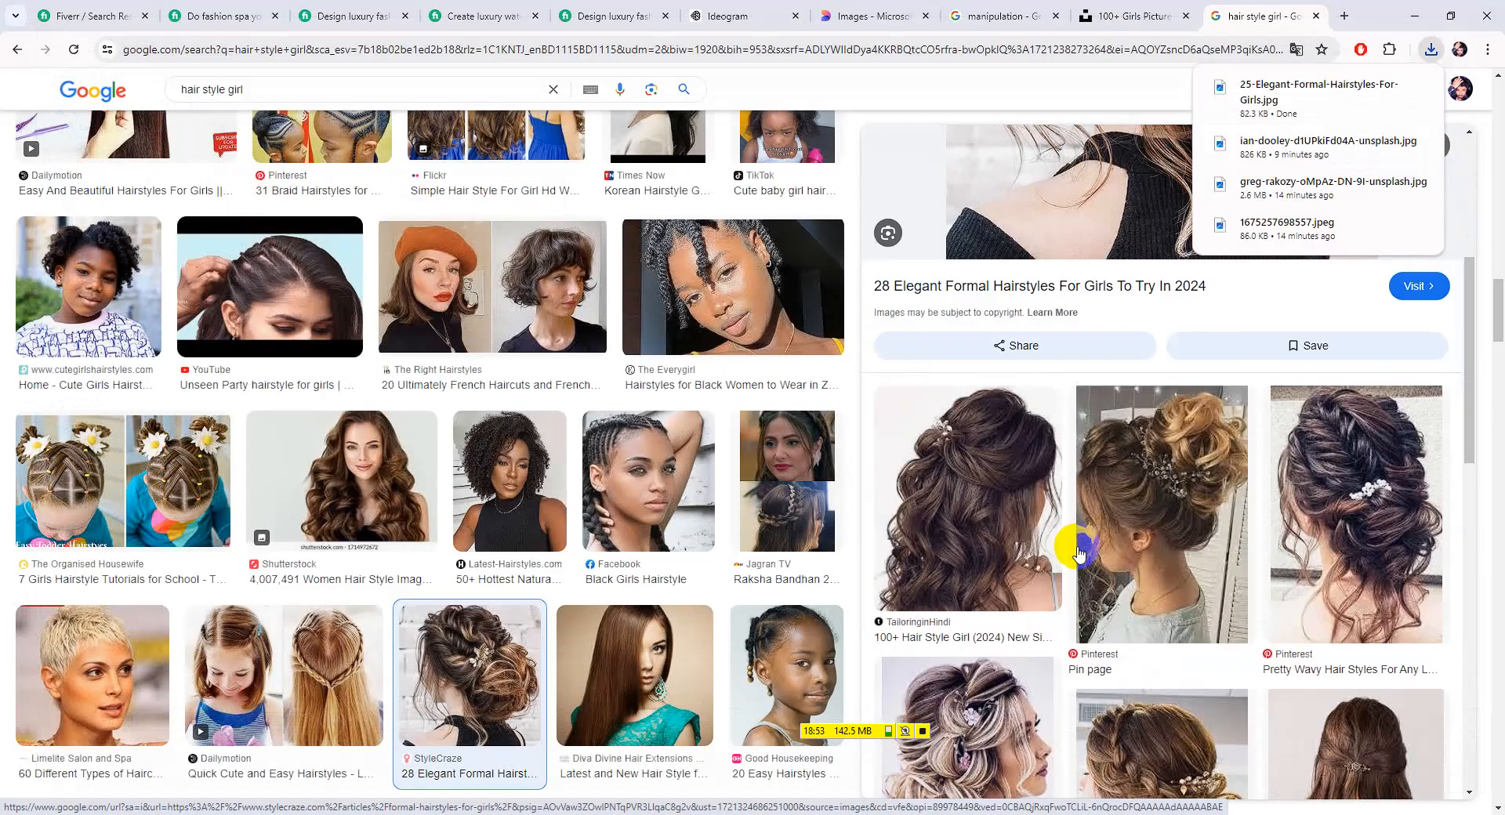
# Browse the images related to the saved formal updo photo
pyautogui.scroll(-10, 1095, 541)
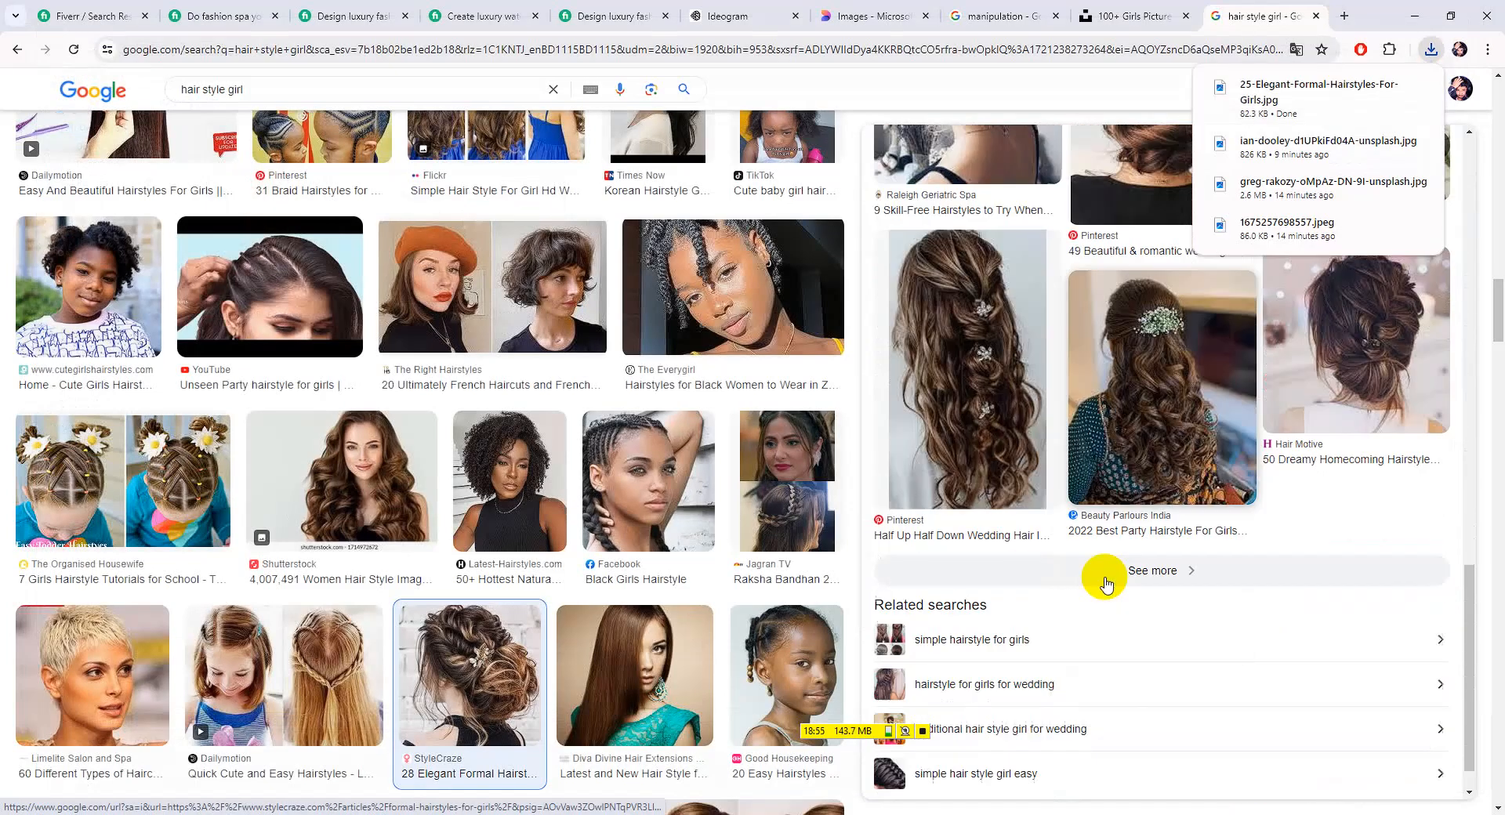
pyautogui.click(1159, 532)
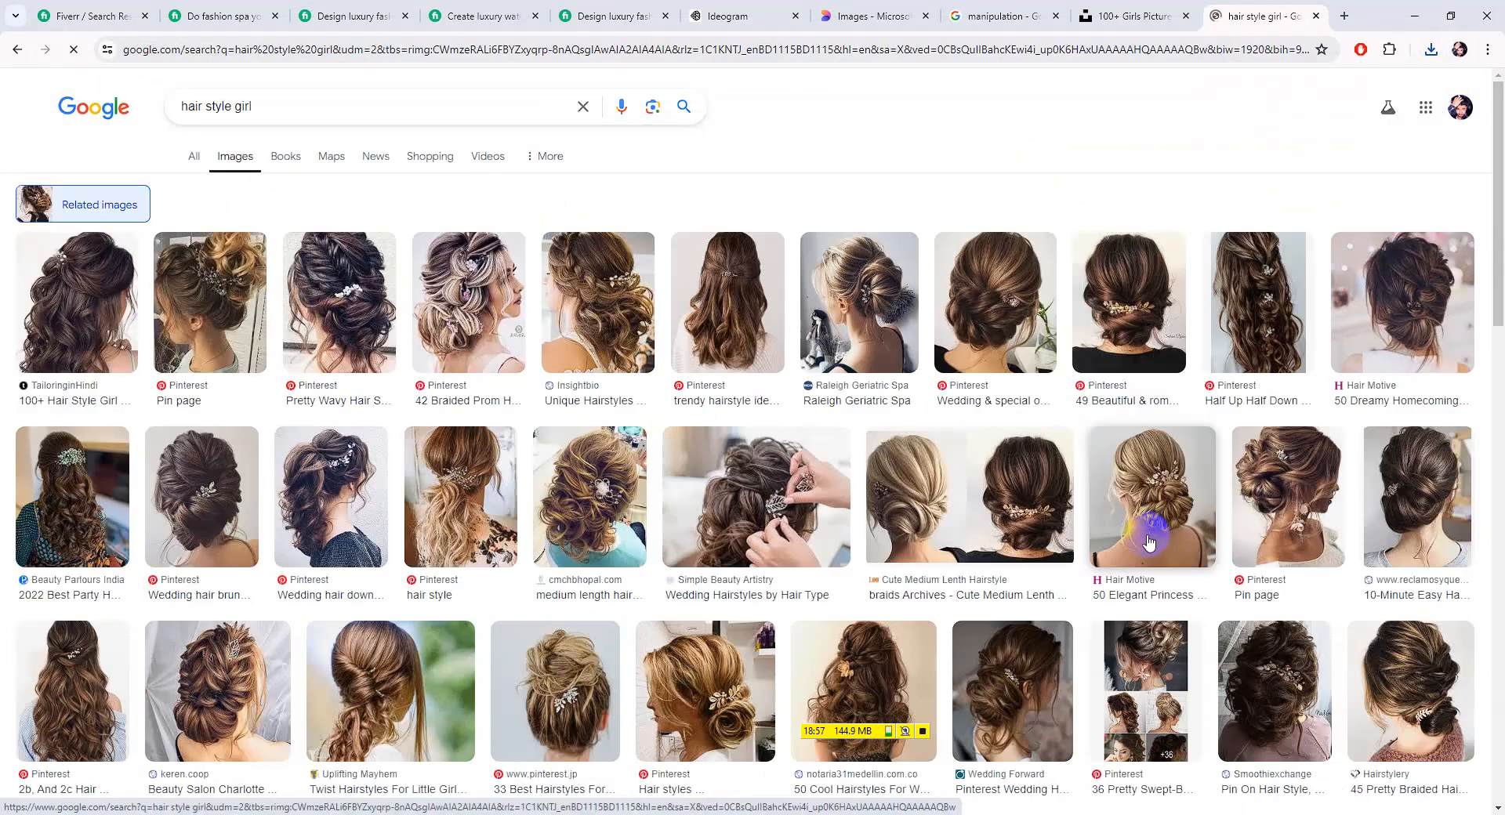
pyautogui.scroll(-5, 1133, 561)
pyautogui.scroll(-3, 1133, 561)
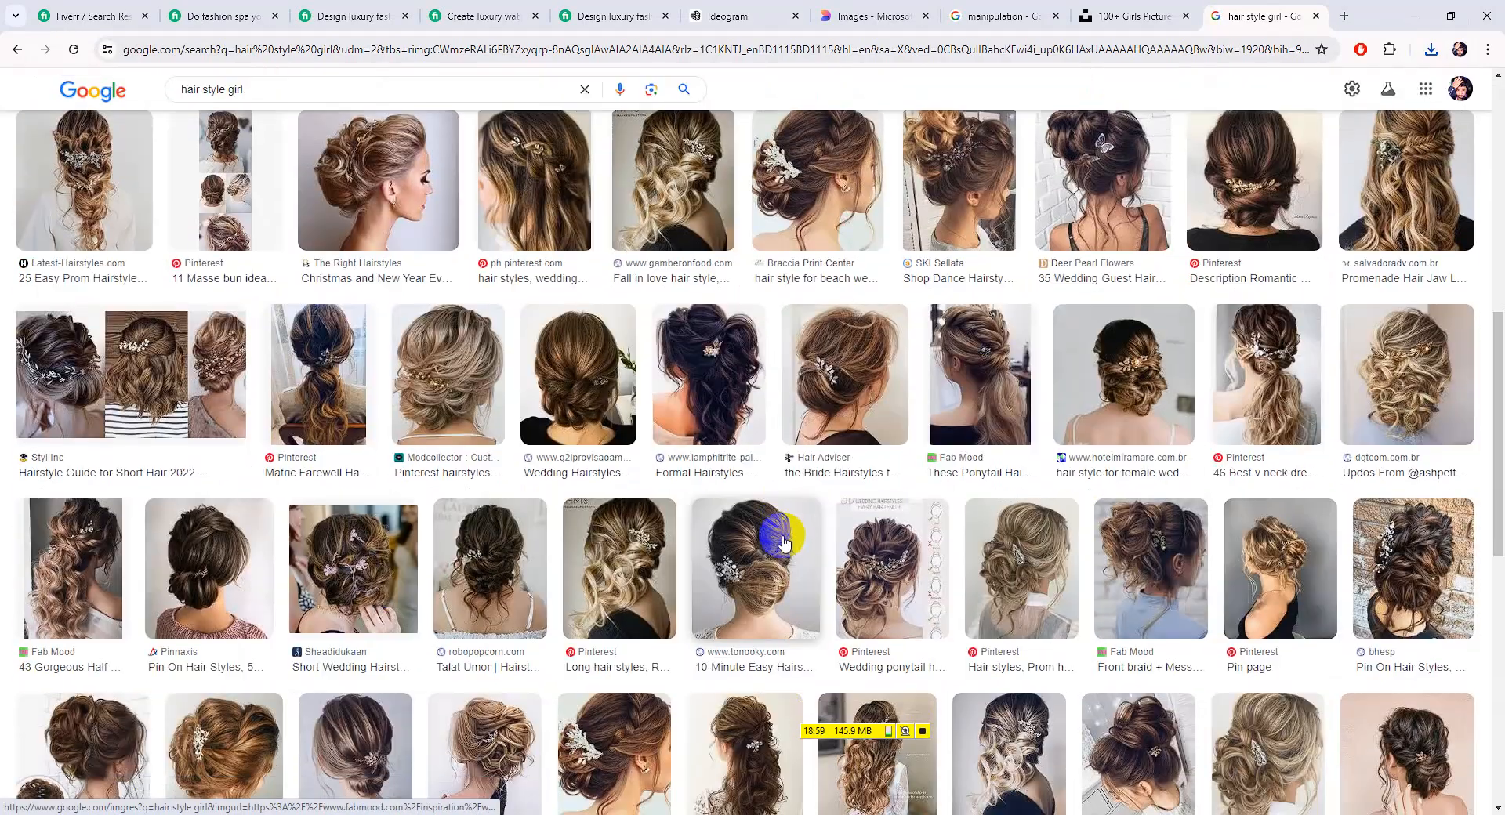
pyautogui.scroll(-6, 781, 541)
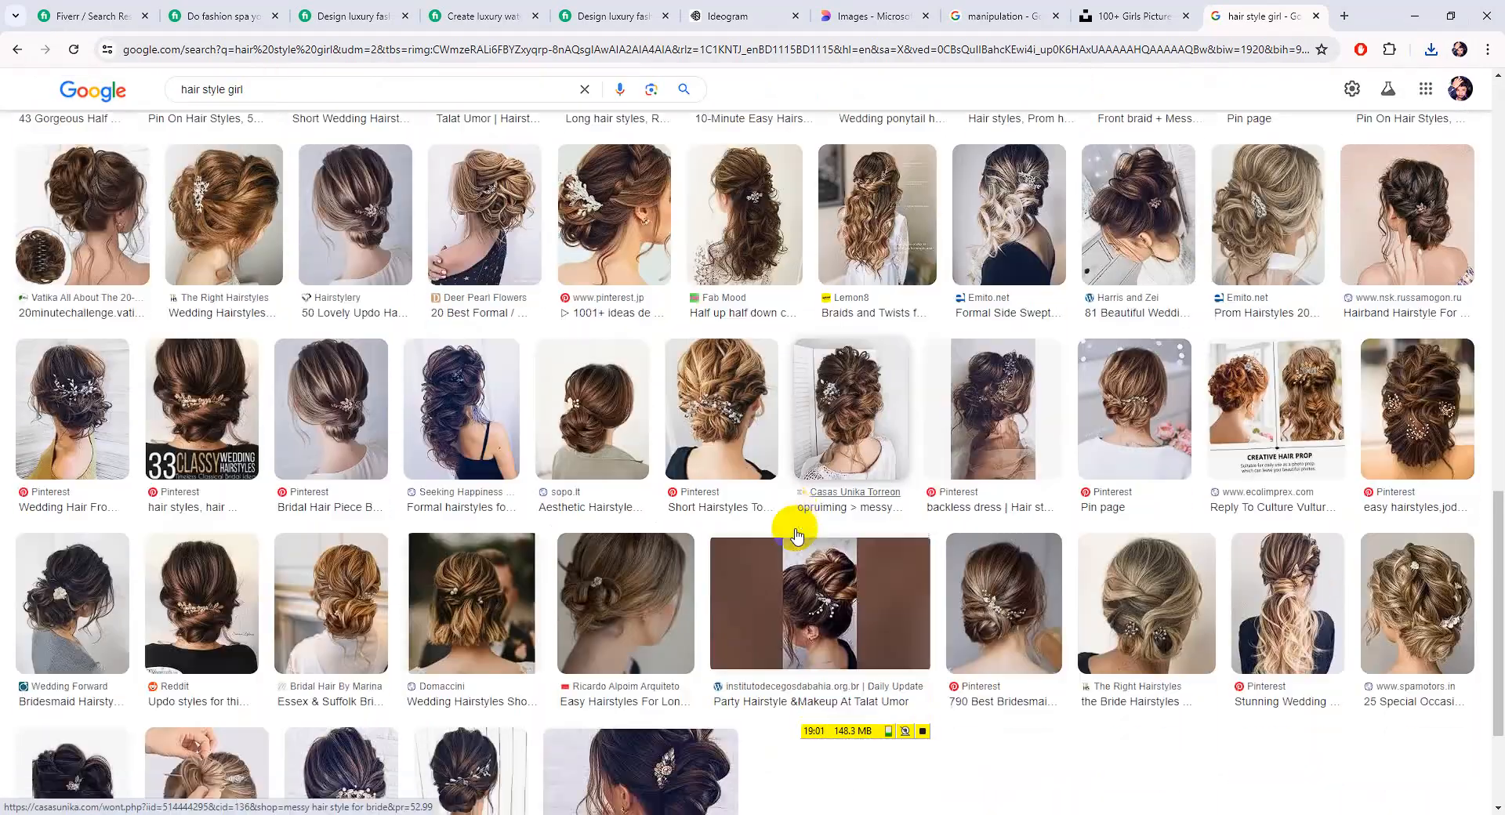
pyautogui.scroll(-4, 796, 535)
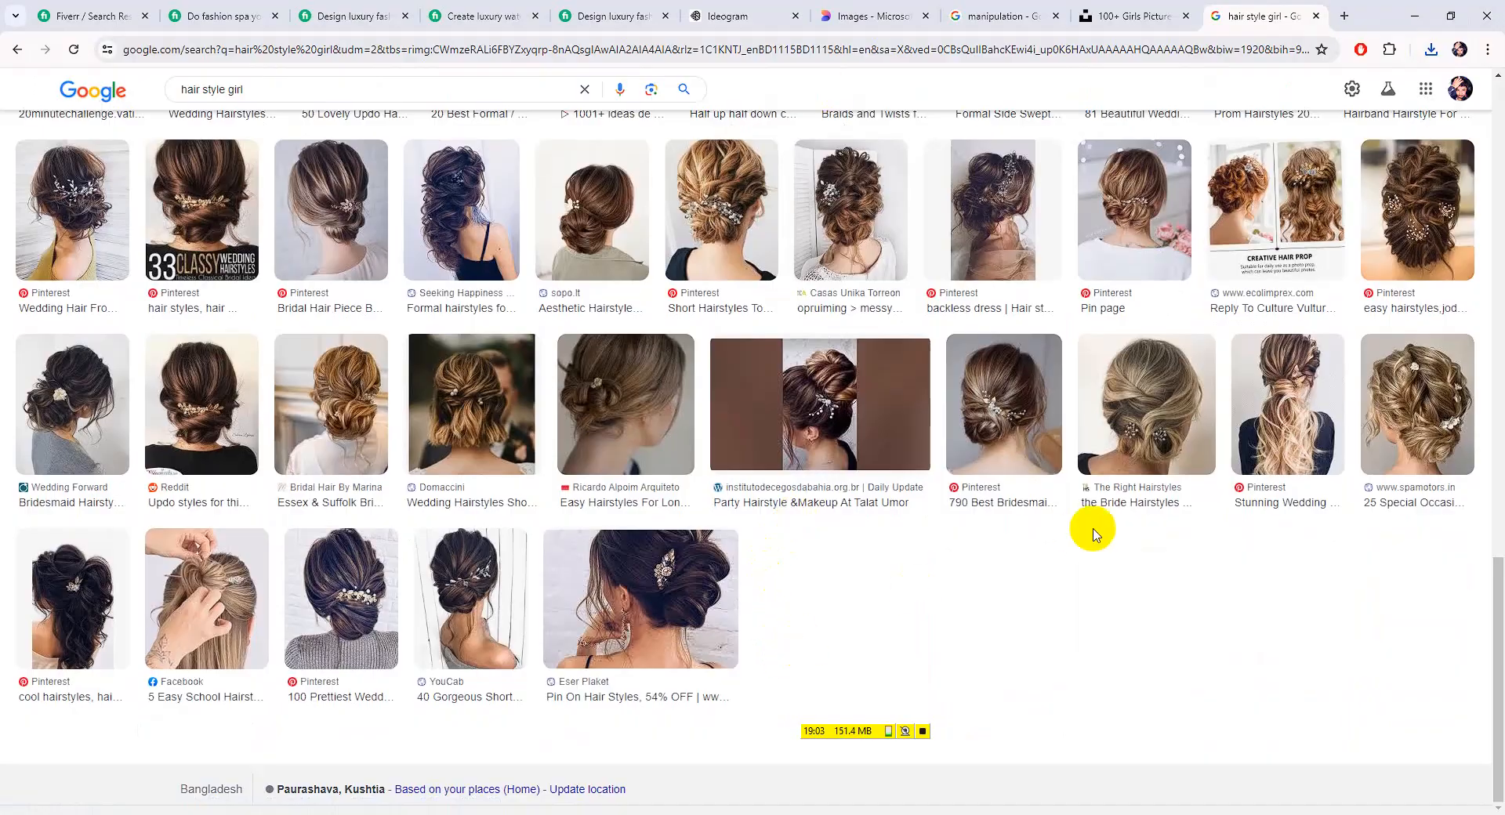
pyautogui.scroll(-10, 1360, 466)
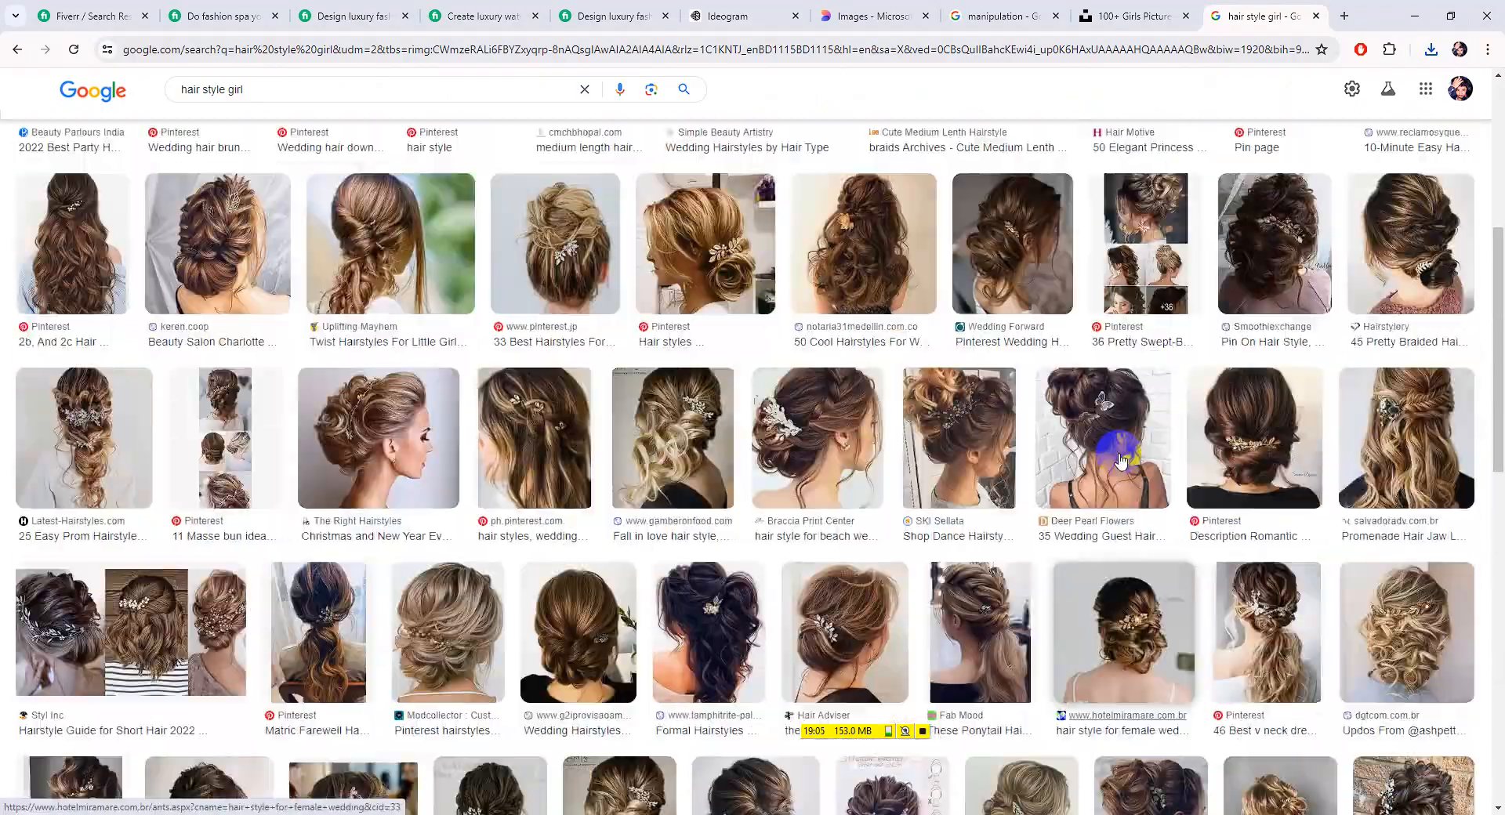
pyautogui.scroll(5, 487, 520)
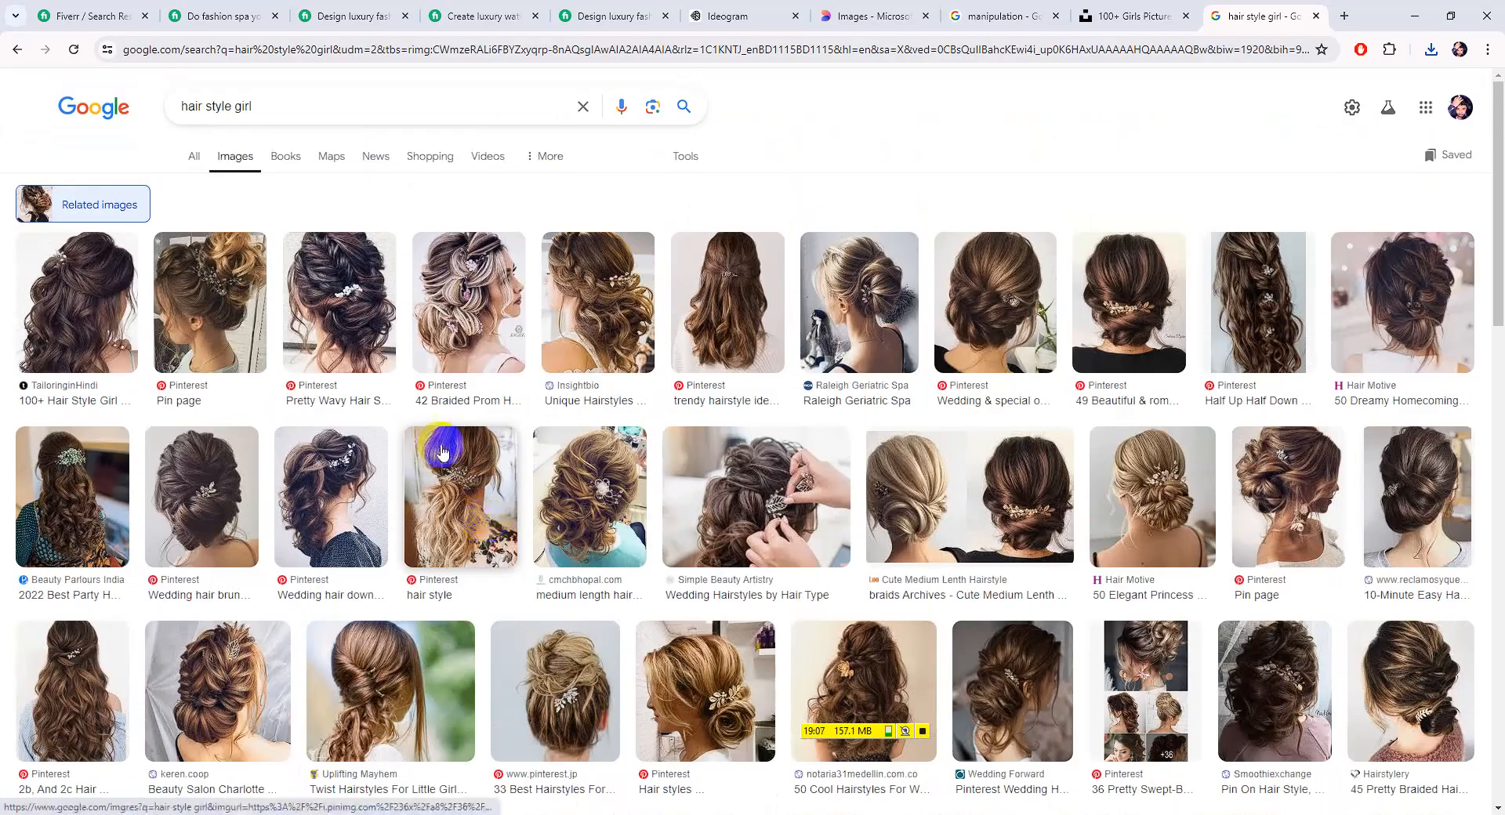
# Back on 'hair style girl' results, preview the Freepik street-fashion long-haired girl photo and its related images
pyautogui.click(16, 48)
pyautogui.scroll(-10, 494, 541)
pyautogui.scroll(-10, 402, 484)
pyautogui.scroll(-5, 409, 495)
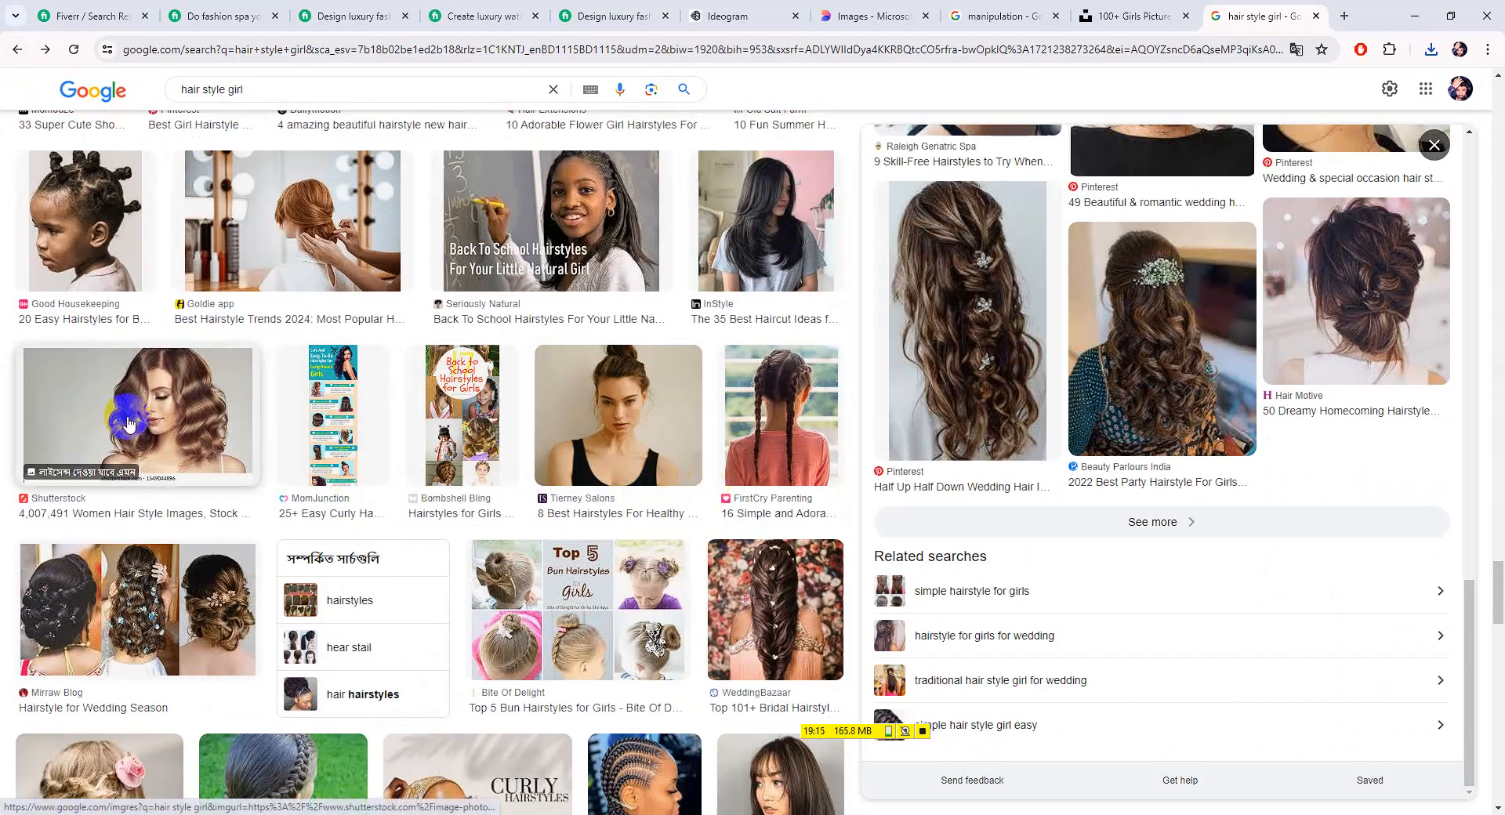
pyautogui.scroll(-10, 124, 423)
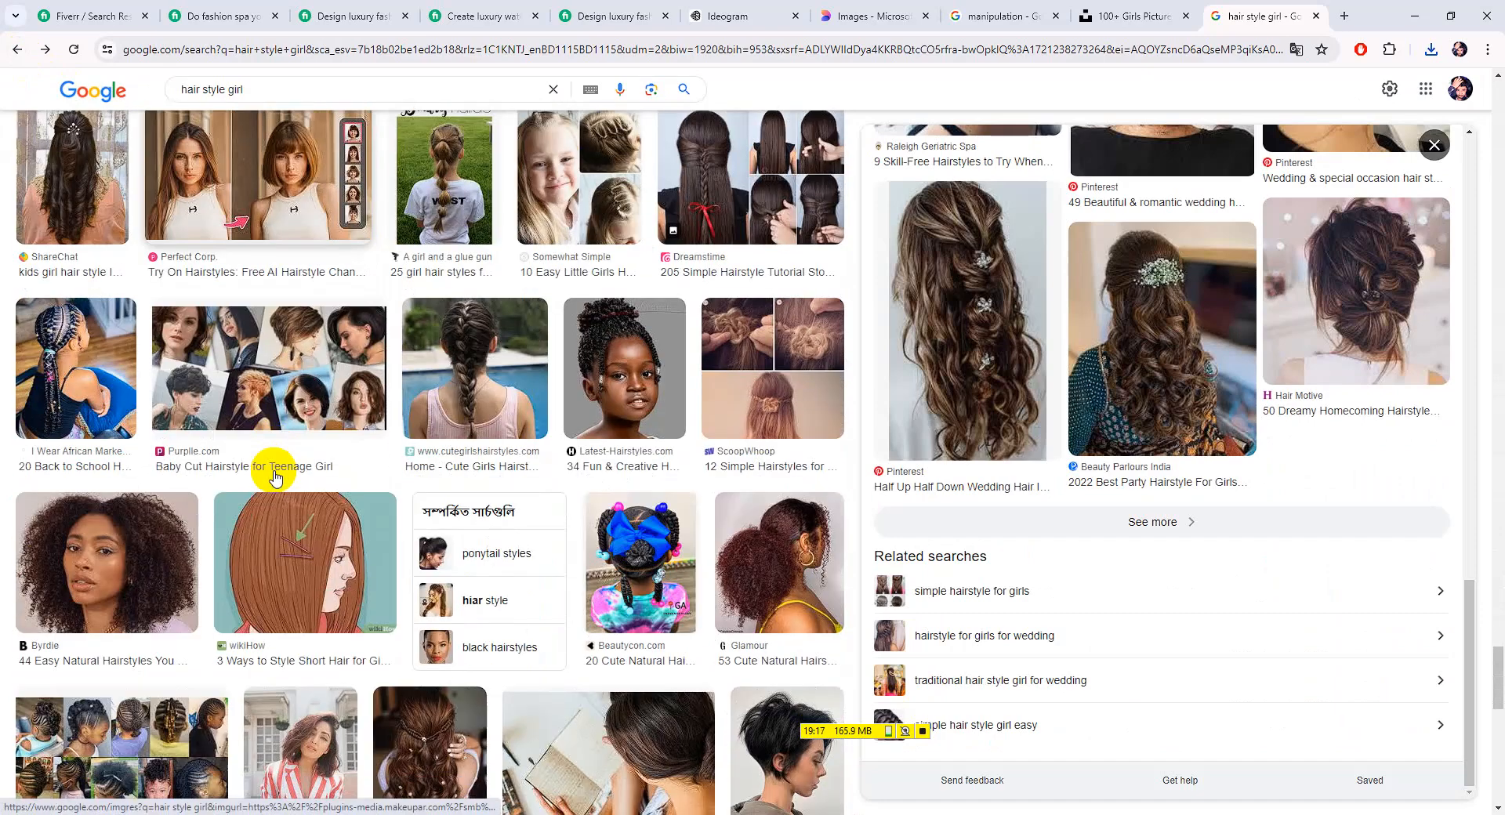
pyautogui.scroll(-7, 423, 463)
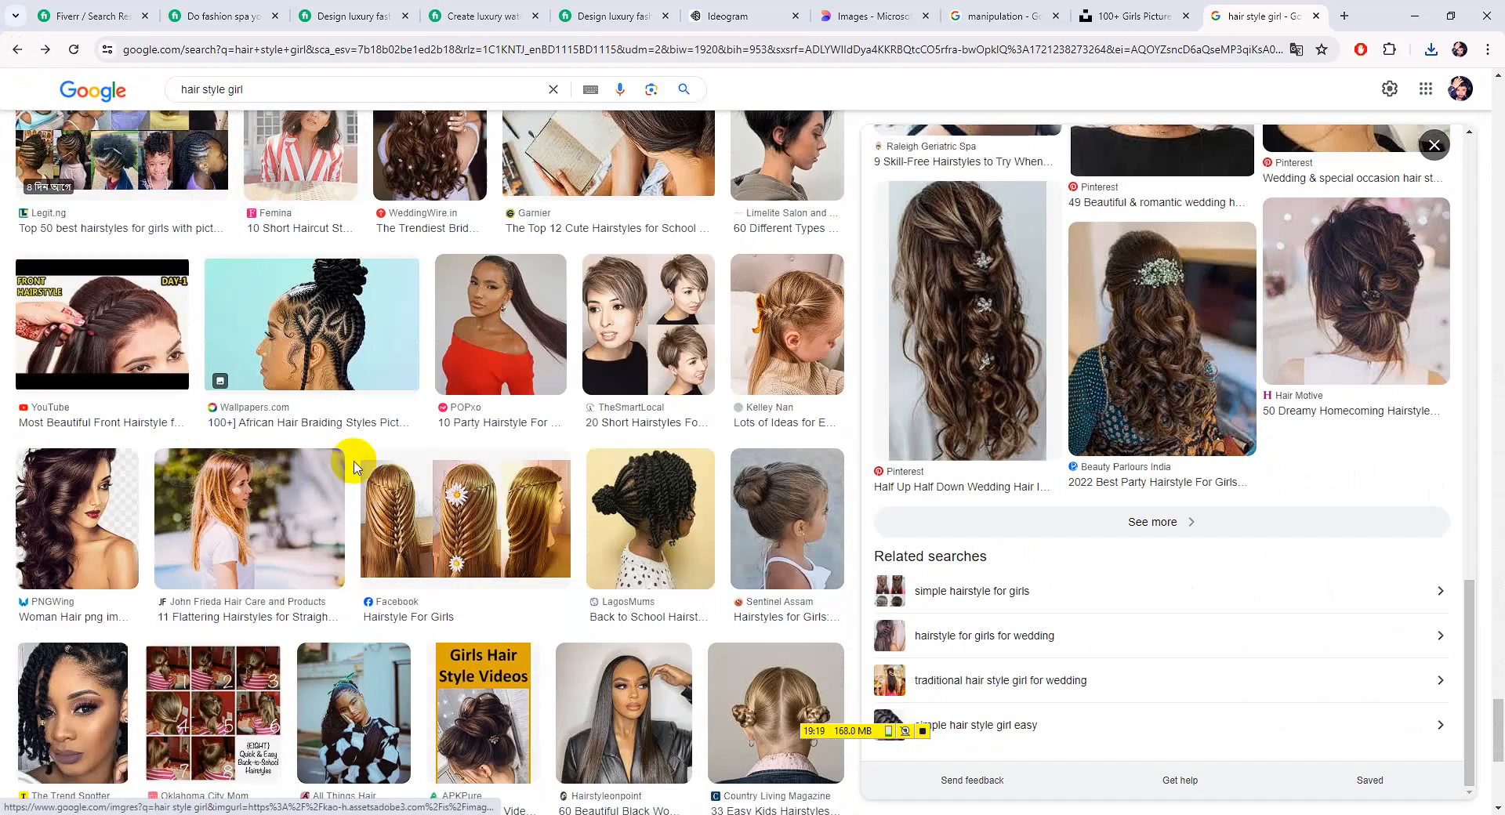
pyautogui.scroll(-6, 355, 467)
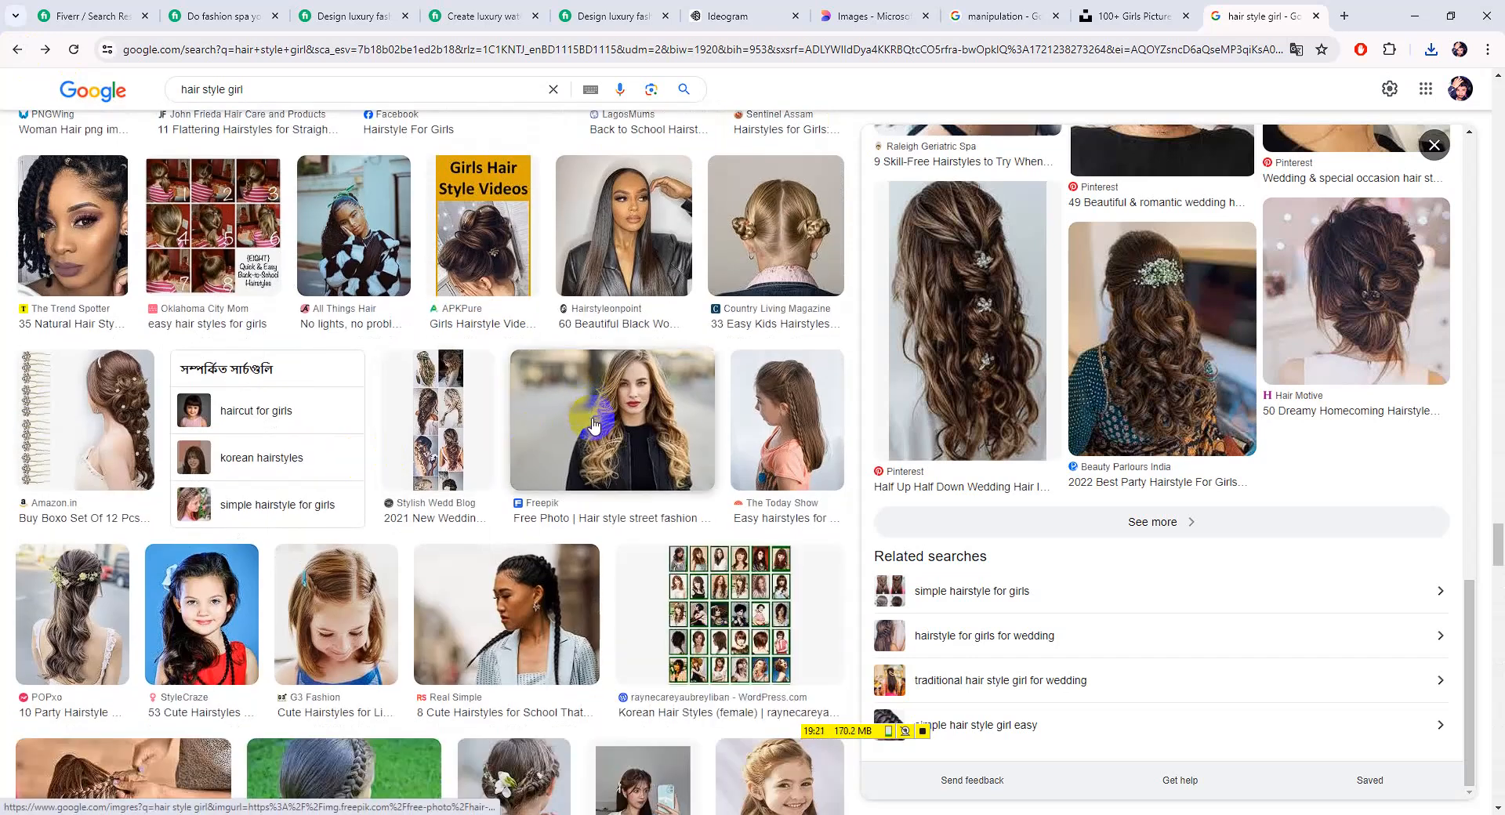
pyautogui.click(654, 452)
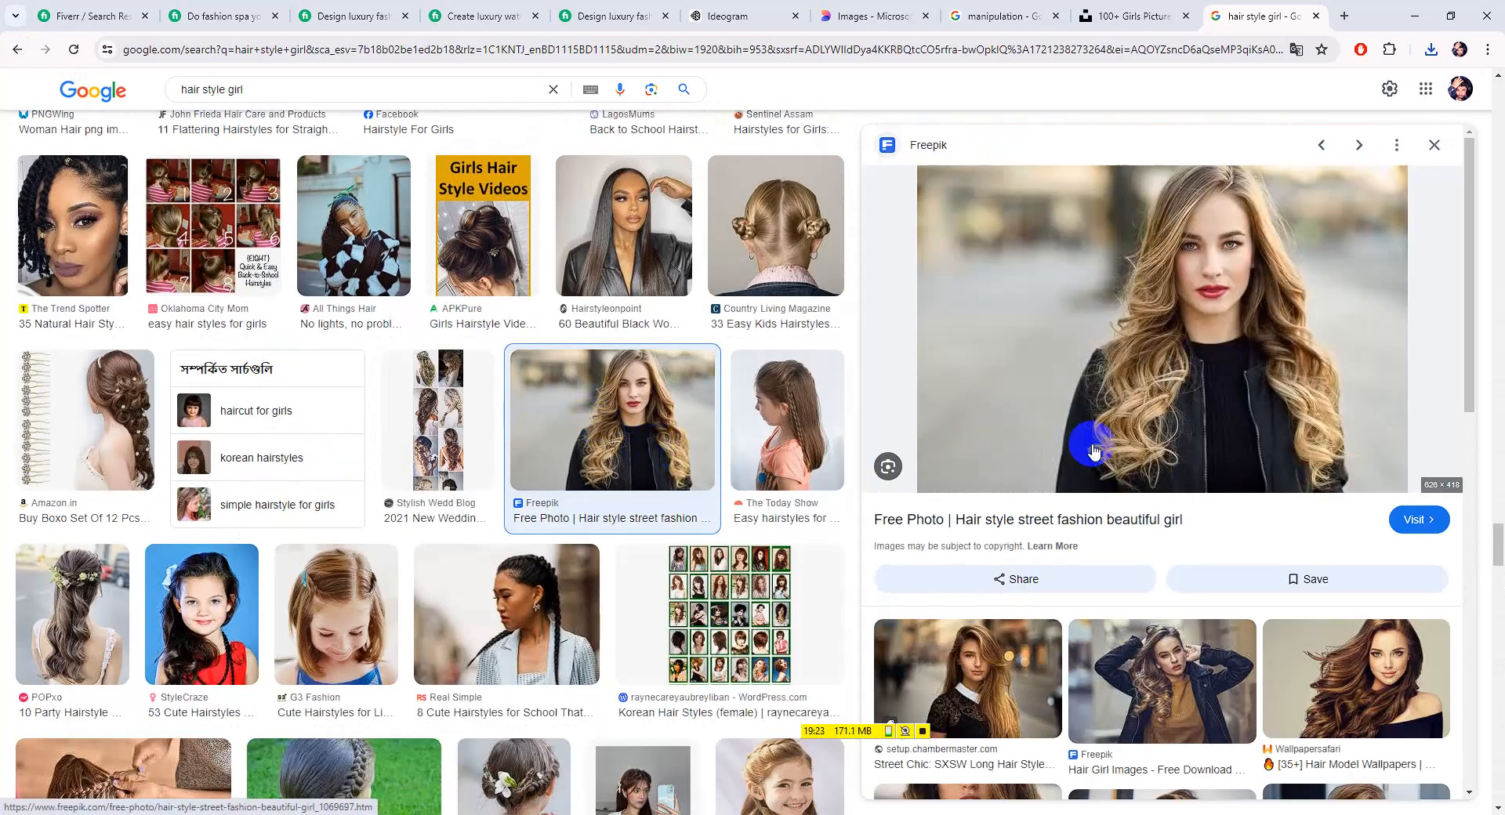
pyautogui.scroll(-5, 1095, 451)
pyautogui.scroll(-2, 1203, 443)
pyautogui.scroll(-2, 1207, 445)
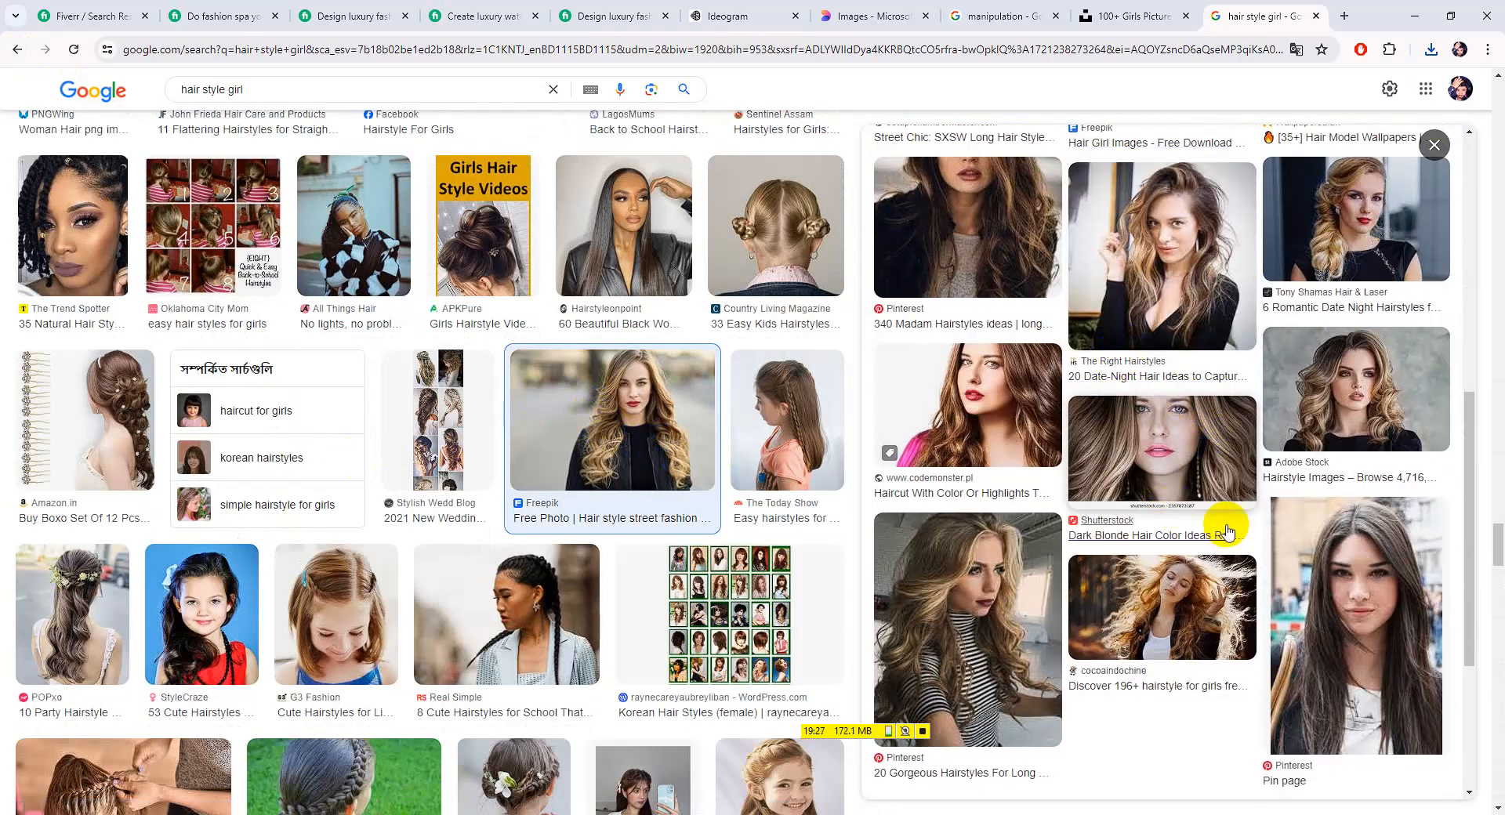
pyautogui.scroll(-3, 1182, 513)
# Search Google Images for 'hair masking'
pyautogui.click(1153, 522)
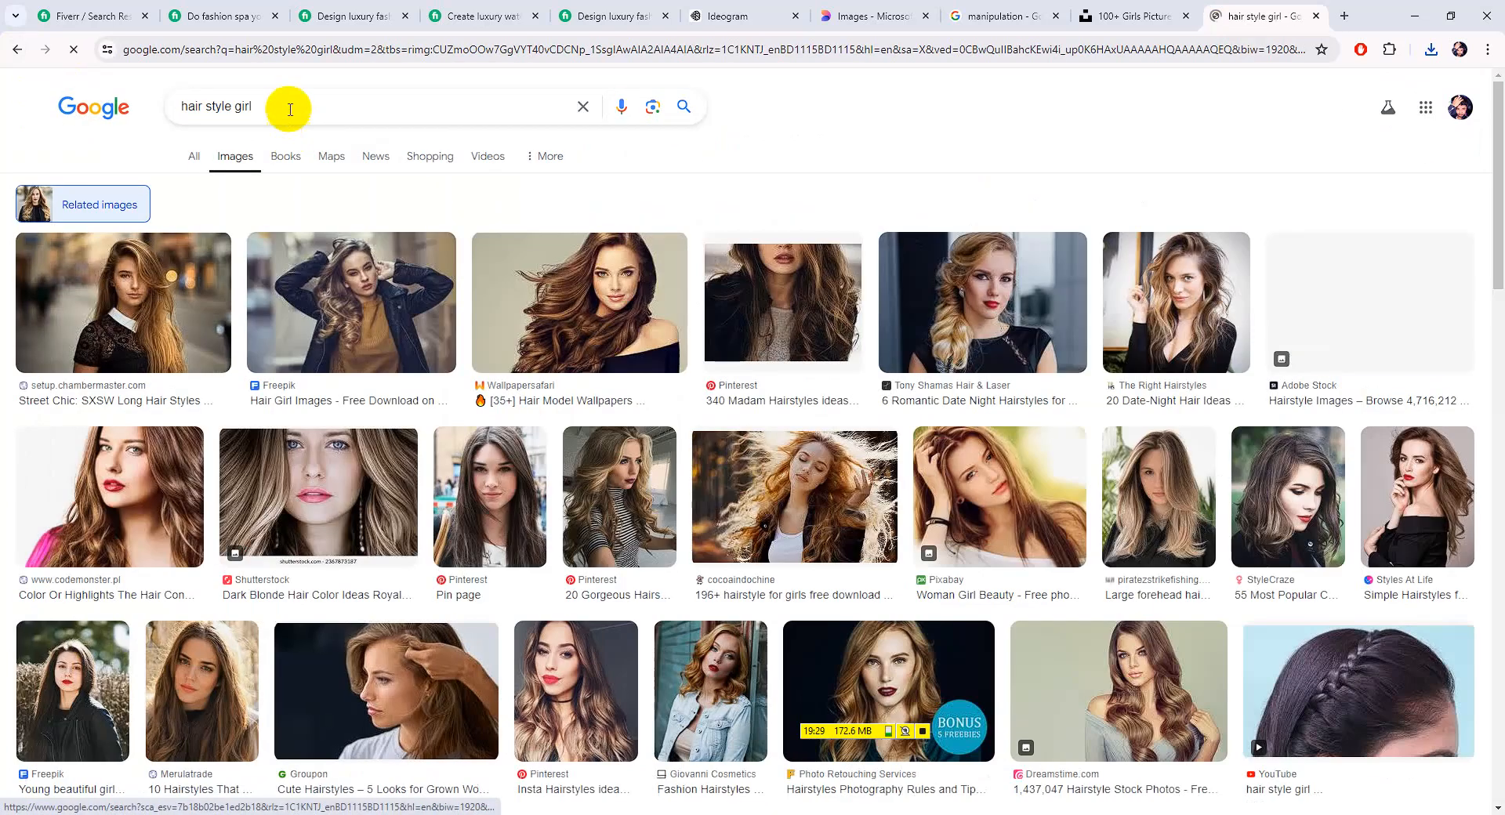
pyautogui.moveTo(287, 121); pyautogui.dragTo(157, 112)
pyautogui.write('hair mask')
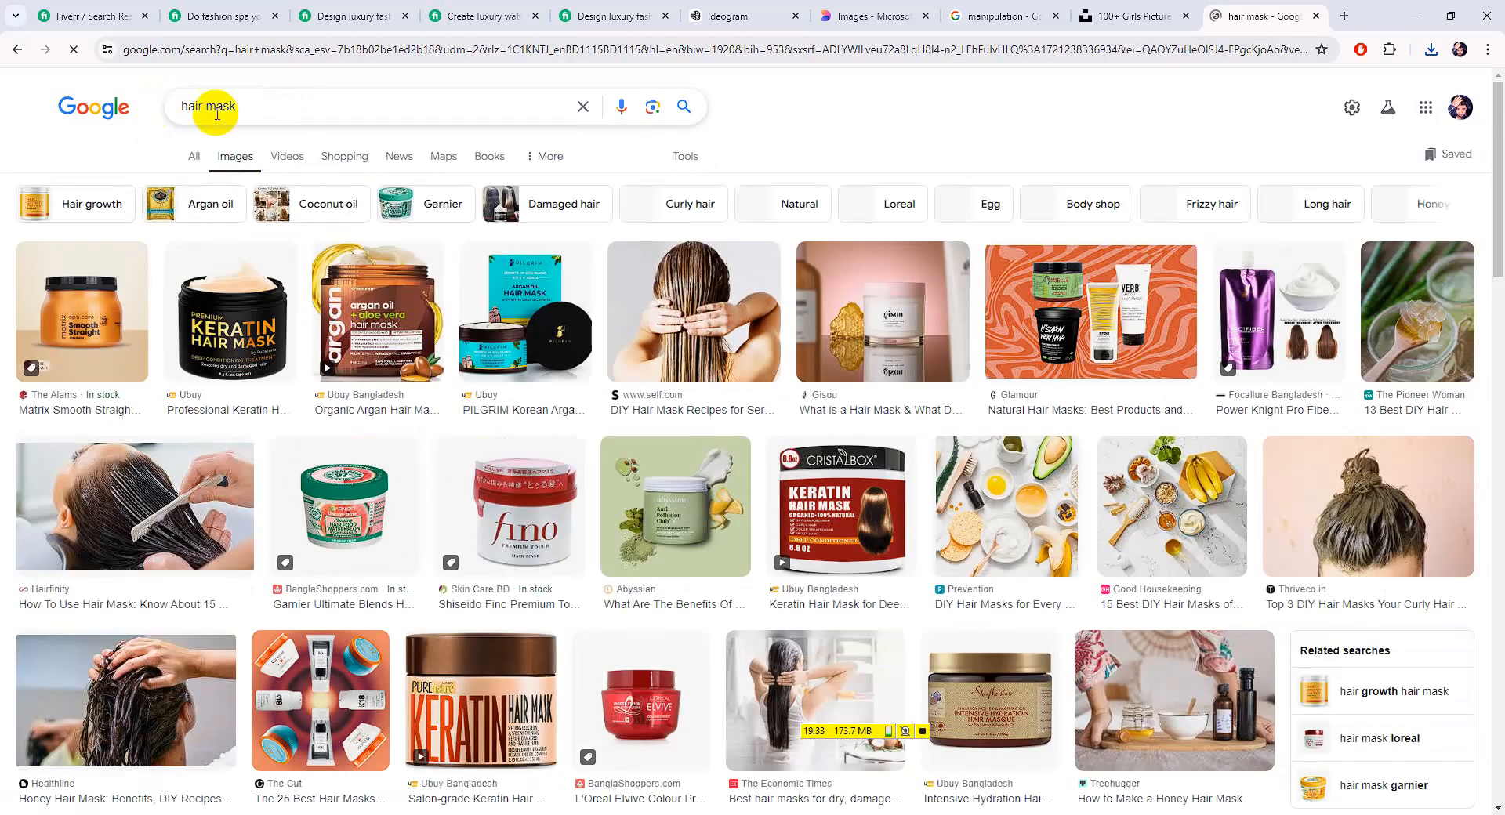
pyautogui.scroll(-8, 602, 312)
pyautogui.moveTo(239, 89); pyautogui.dragTo(119, 104)
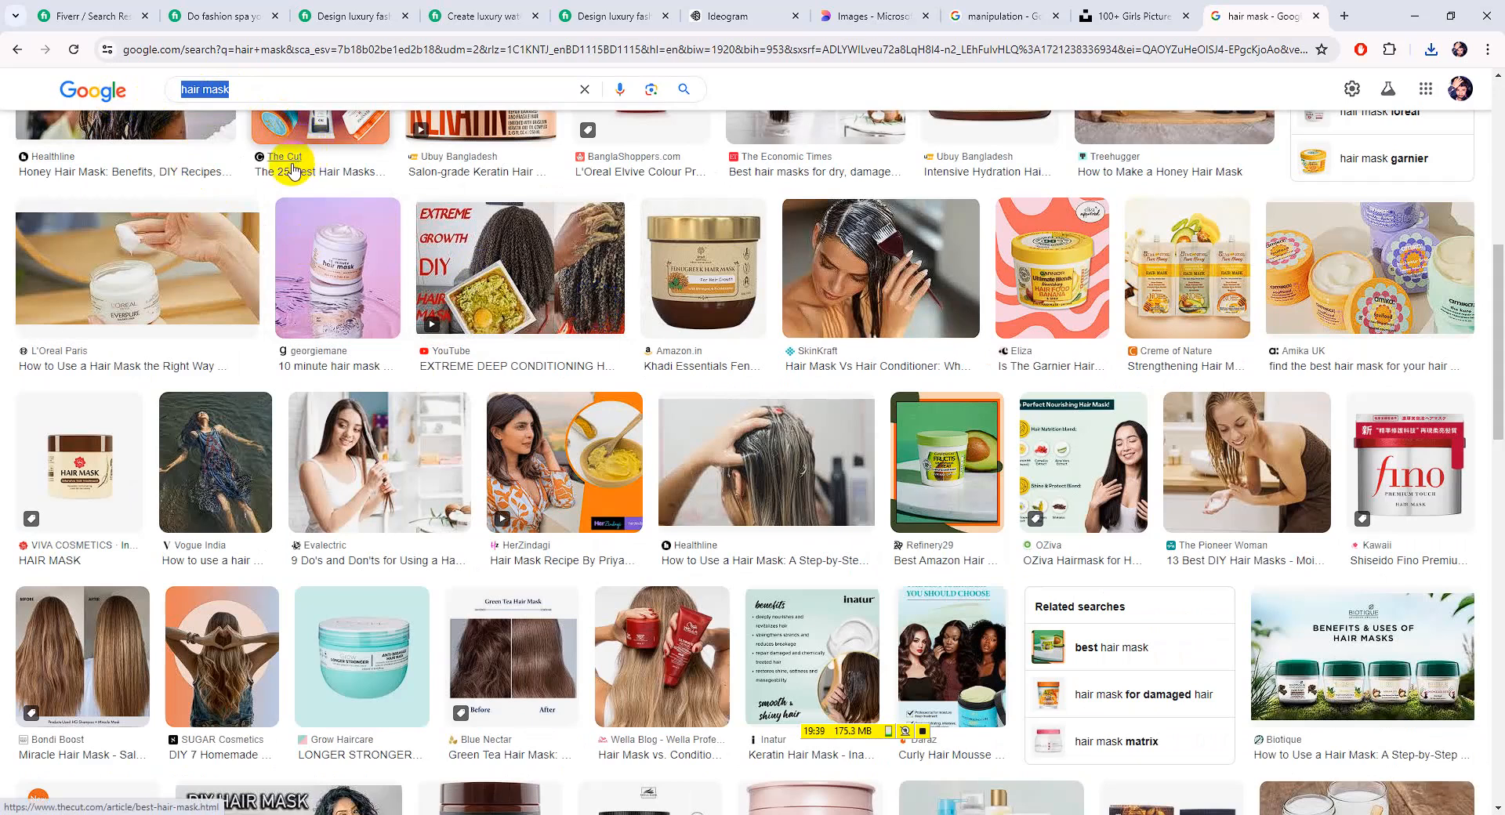
pyautogui.click(236, 89)
pyautogui.write('in')
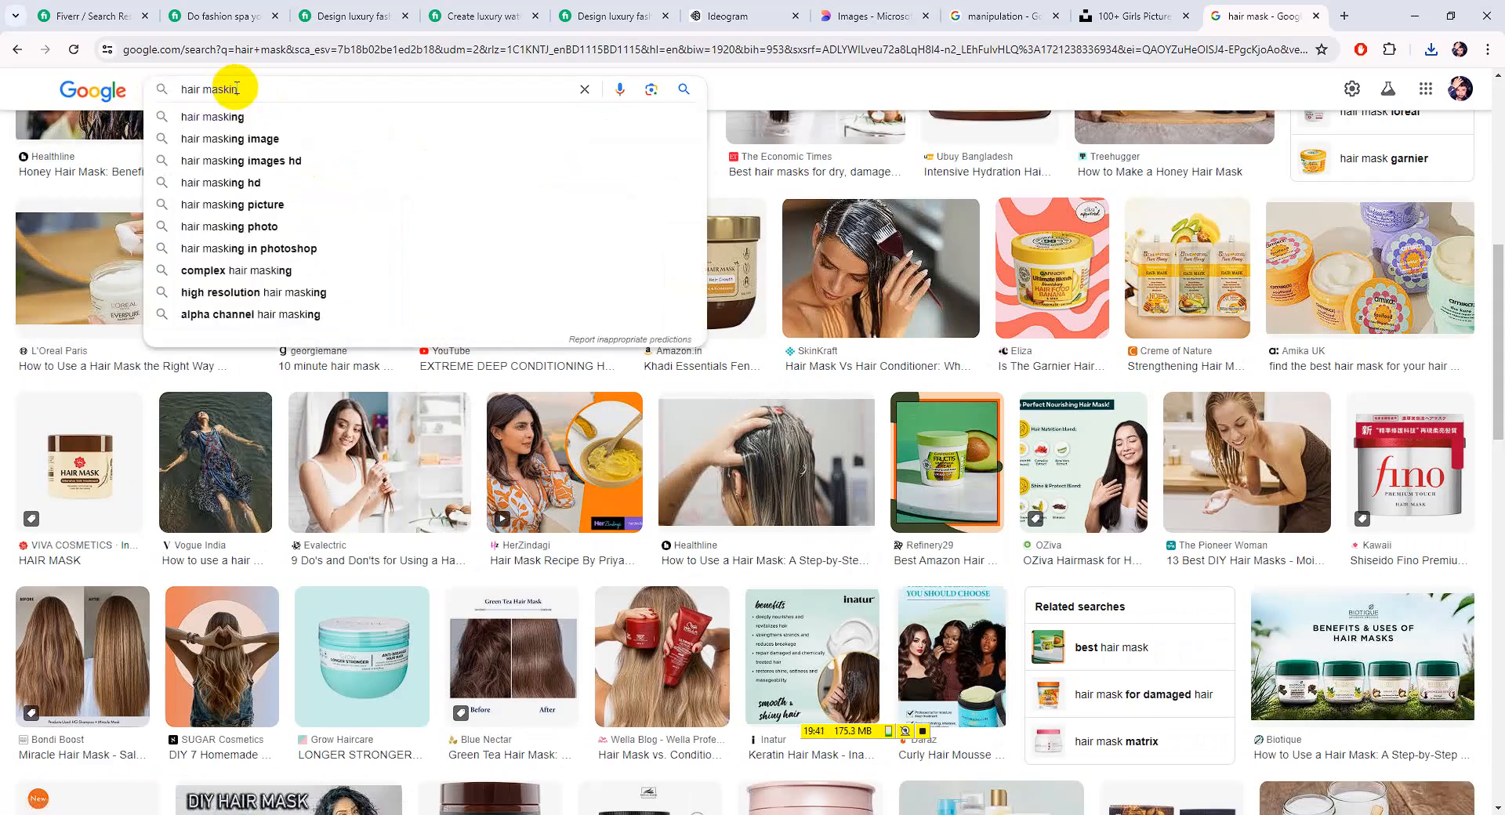
pyautogui.write('g')
pyautogui.press('Return')
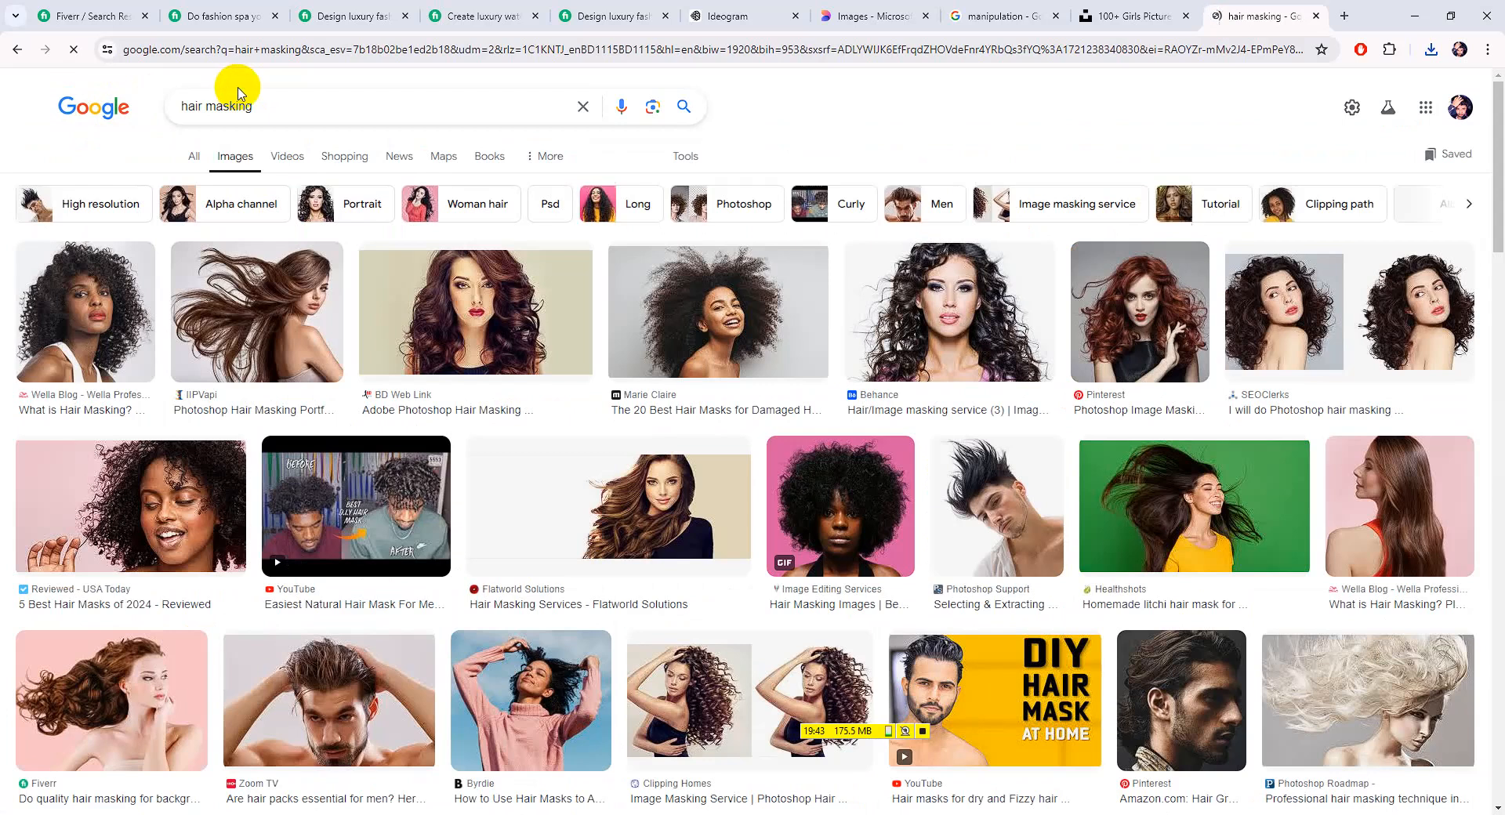
# Preview the IIPVapi flying brown-hair model photo and visit its source page
pyautogui.click(519, 360)
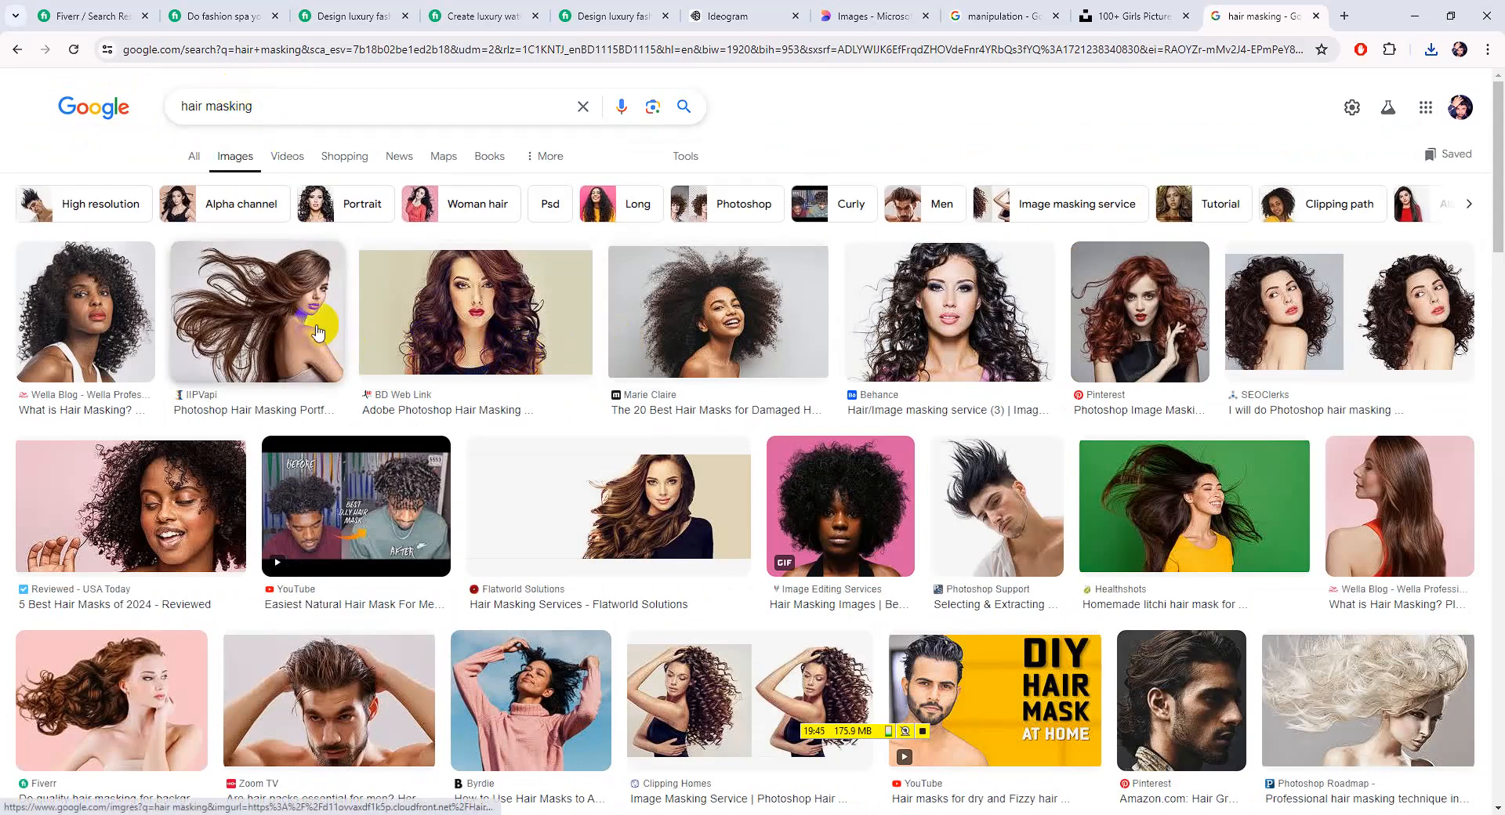
pyautogui.click(317, 332)
pyautogui.rightClick(1095, 428)
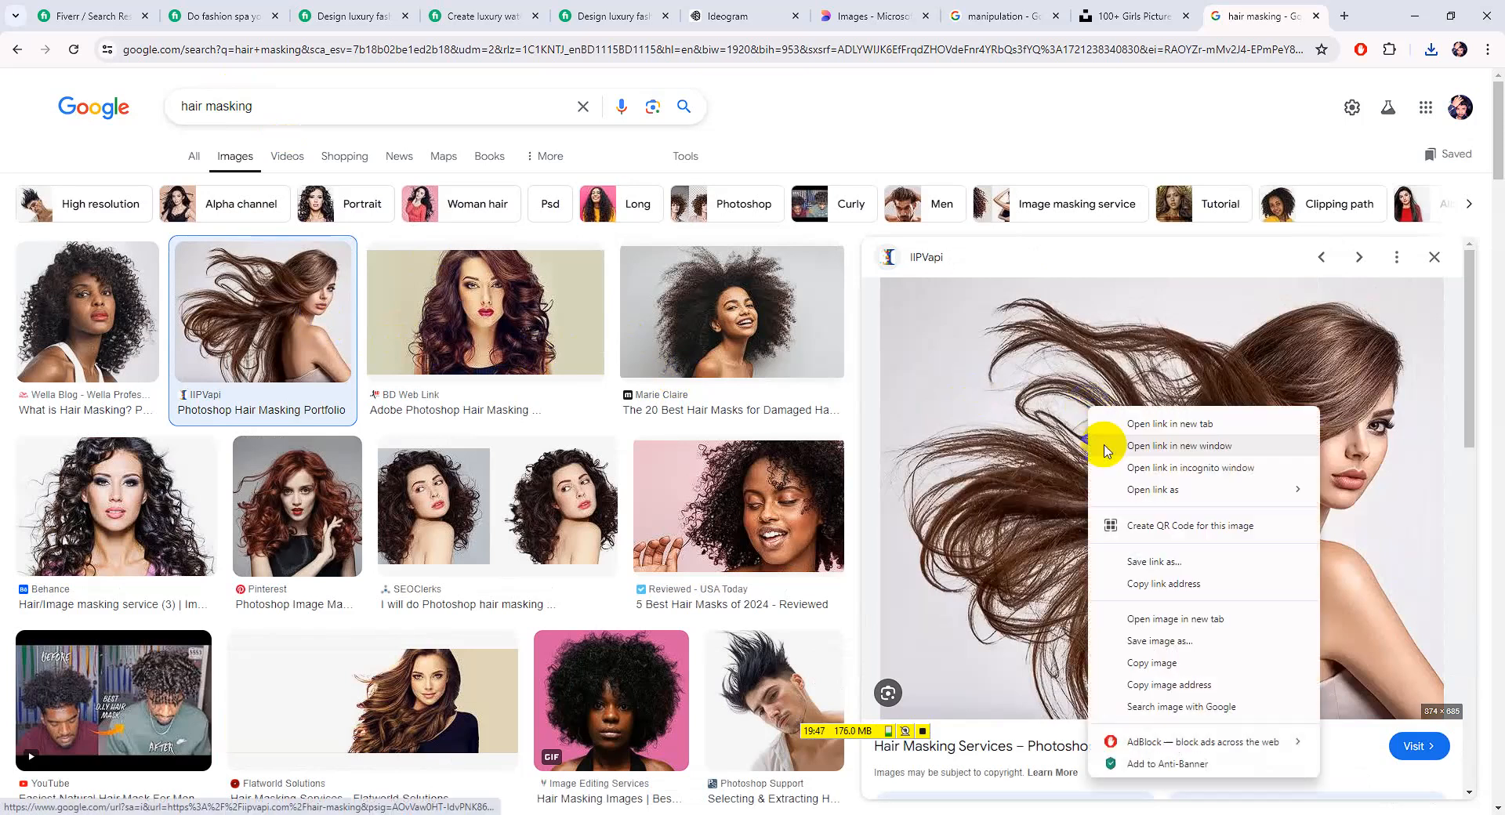
pyautogui.click(1160, 640)
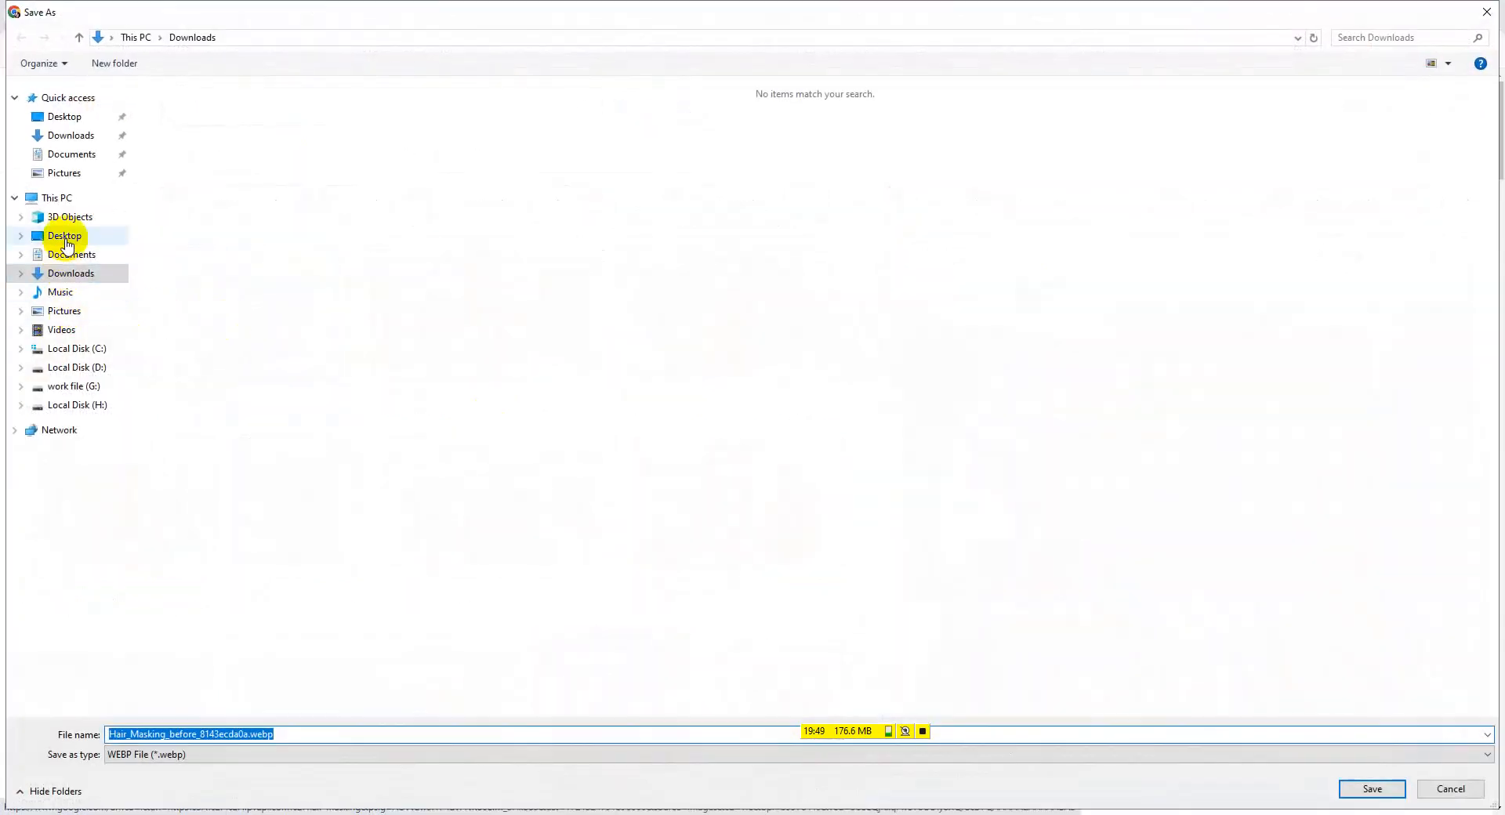
pyautogui.click(1441, 791)
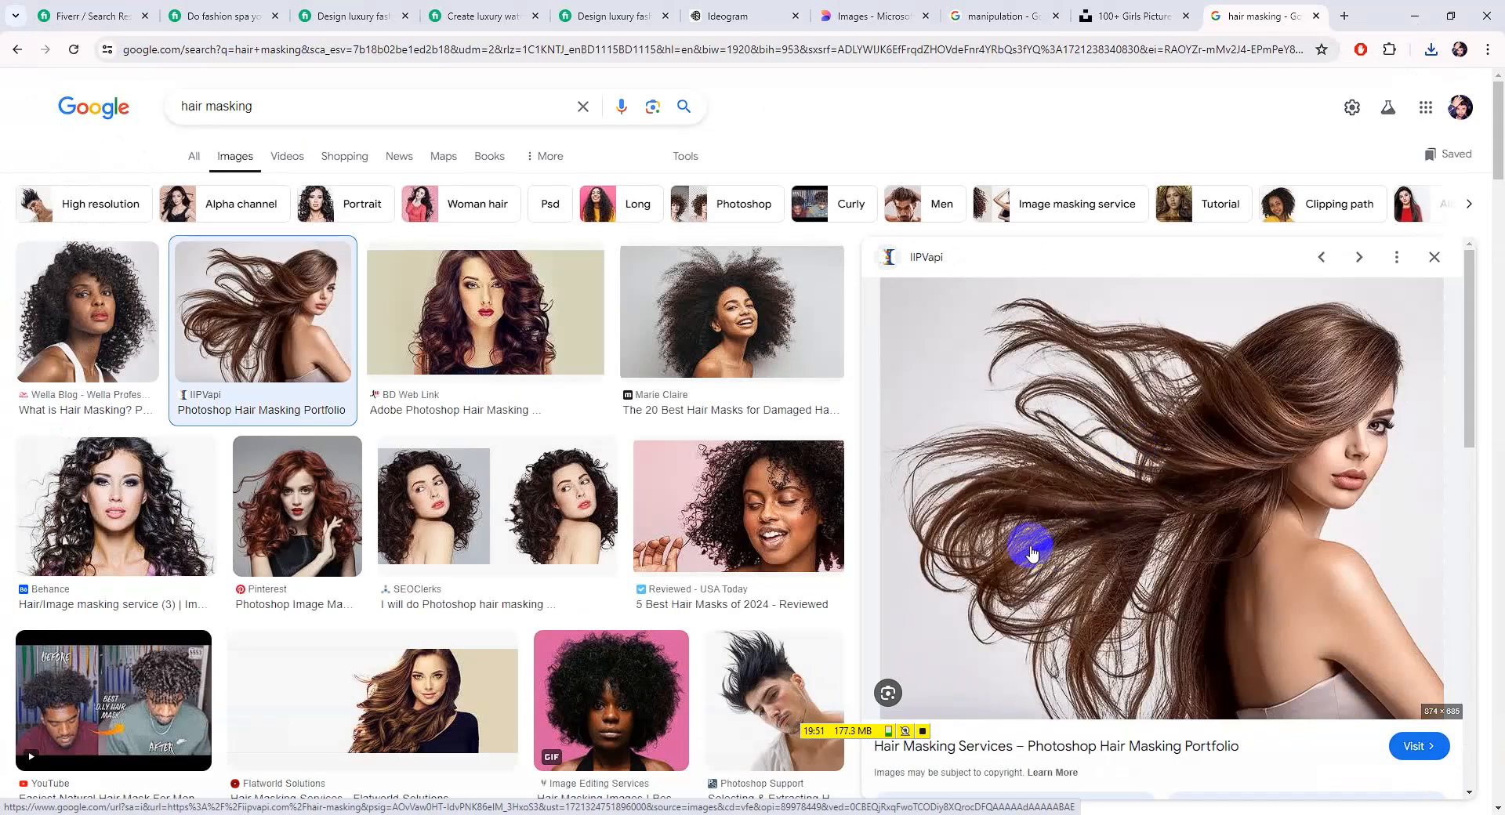
pyautogui.scroll(-4, 1042, 560)
pyautogui.click(1126, 382)
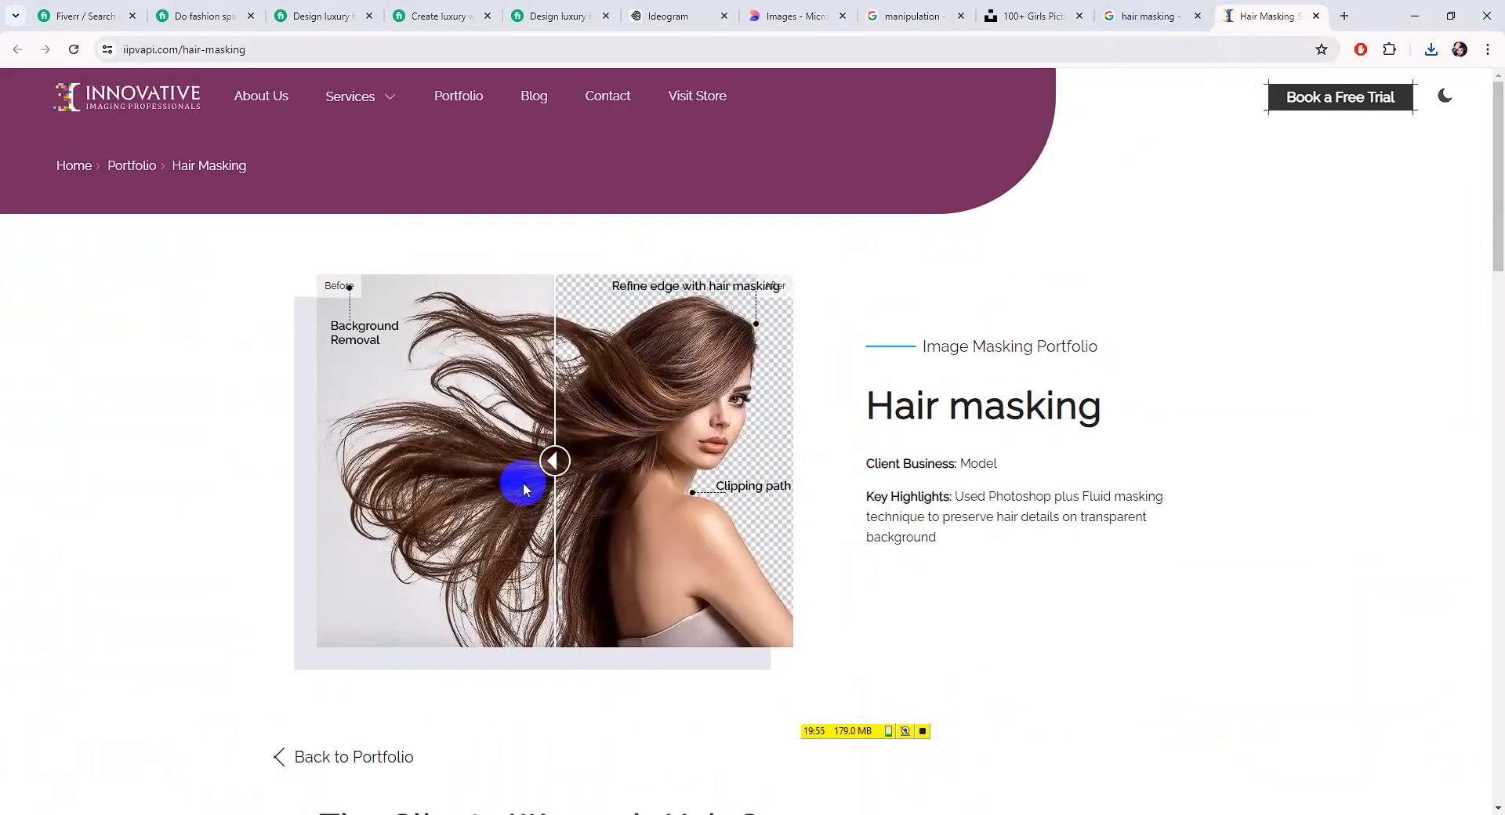
pyautogui.scroll(-6, 536, 490)
pyautogui.scroll(2, 894, 322)
pyautogui.hotkey('ctrl', 'shift', 'Tab')
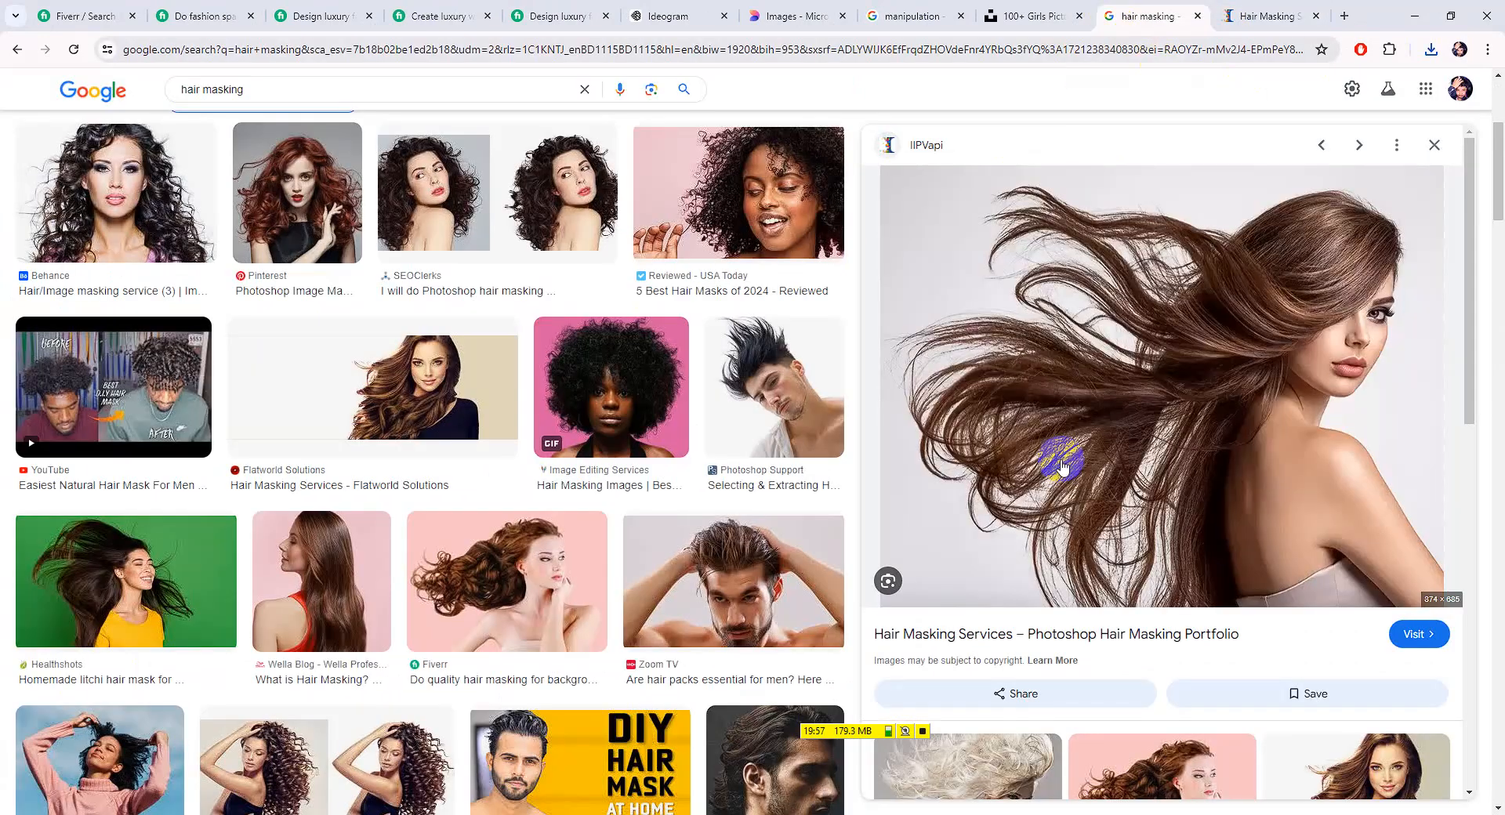
# Capture the model photo with Lightshot and save it as Screenshot_1.png
pyautogui.scroll(-5, 1031, 416)
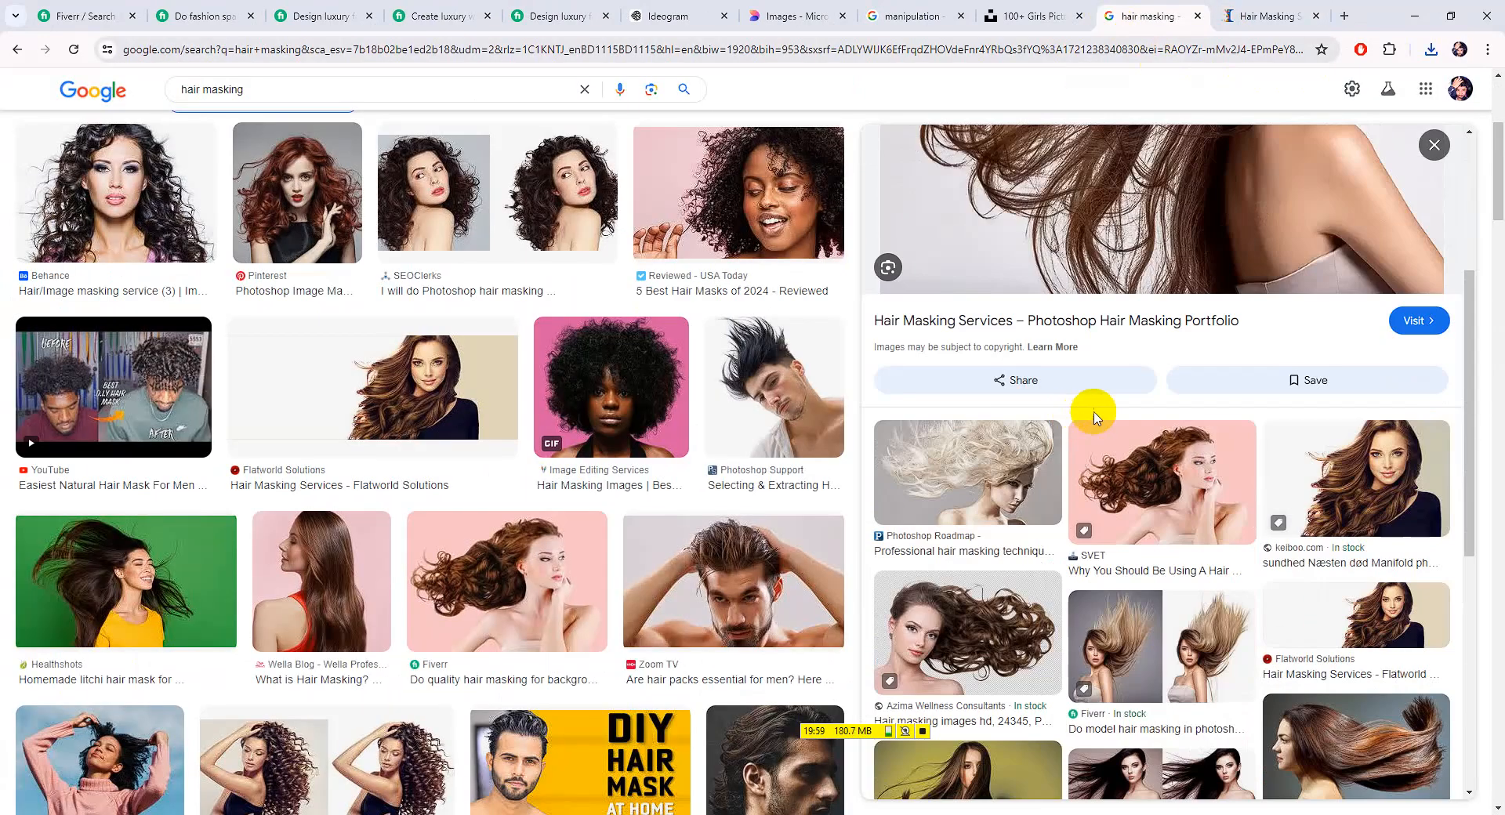
pyautogui.scroll(1, 1231, 388)
pyautogui.scroll(1, 1221, 380)
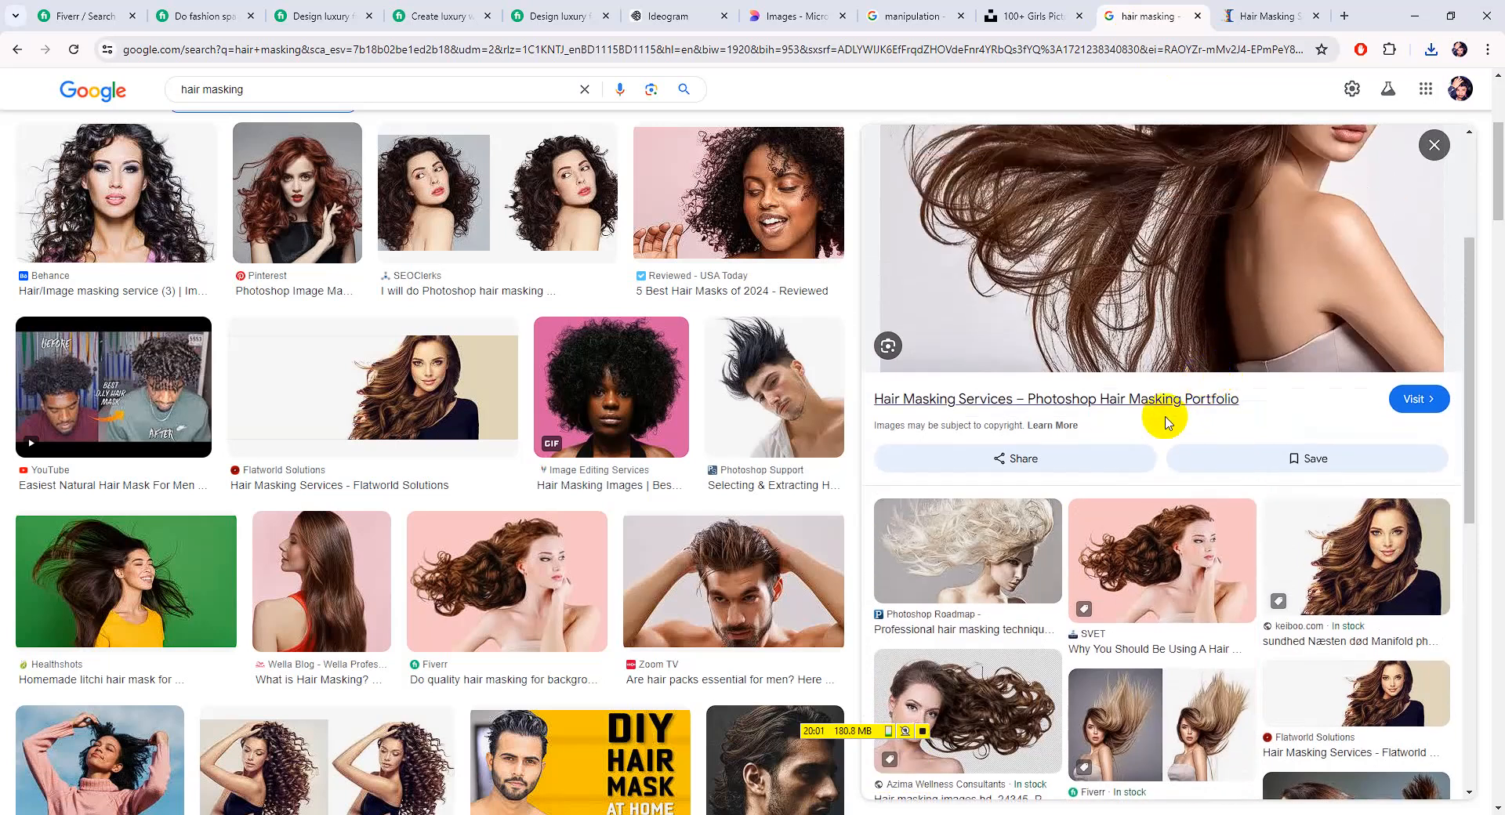
pyautogui.scroll(2, 1152, 314)
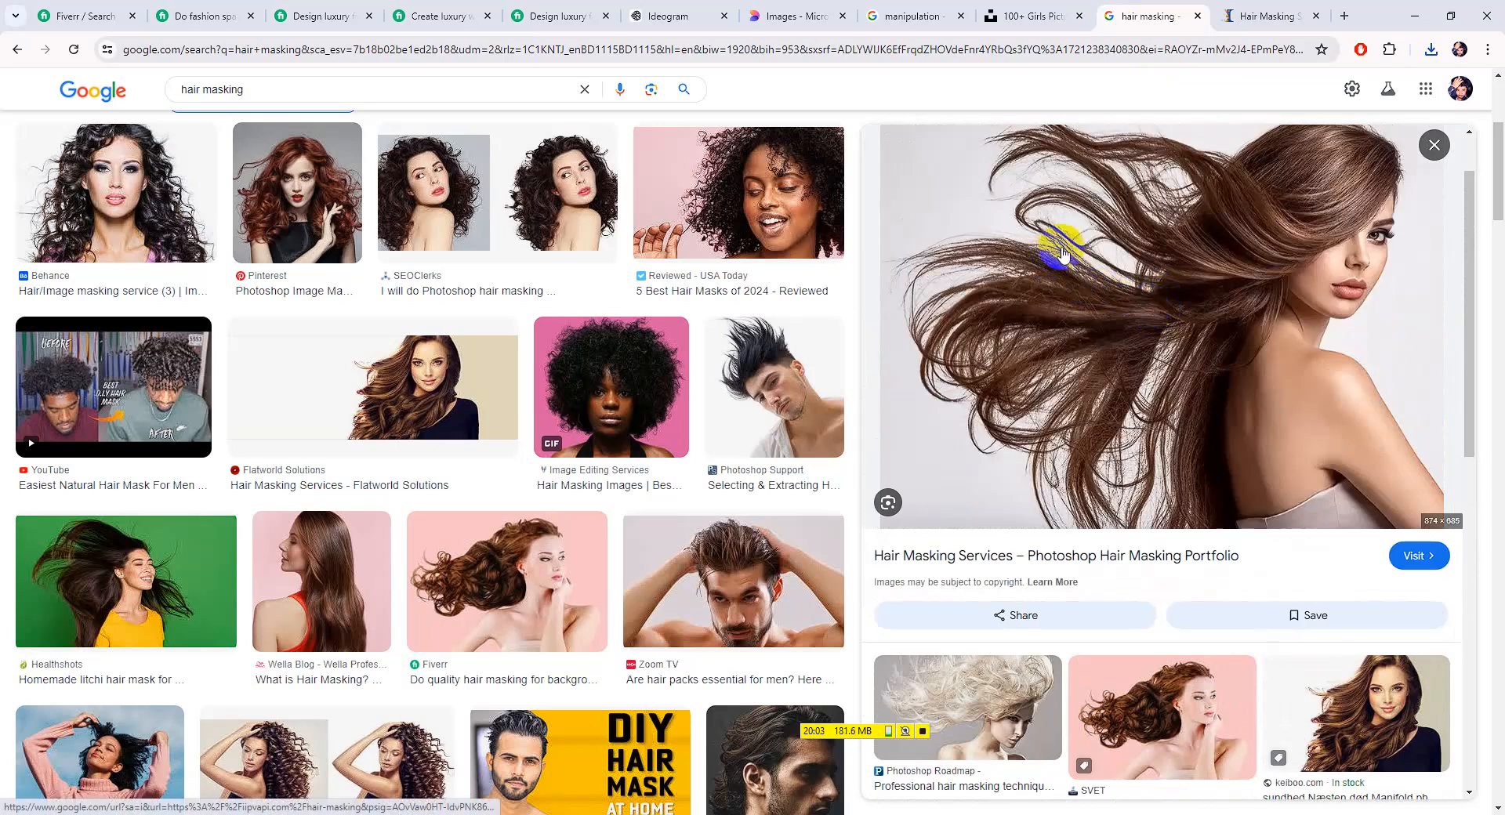
pyautogui.scroll(1, 1080, 292)
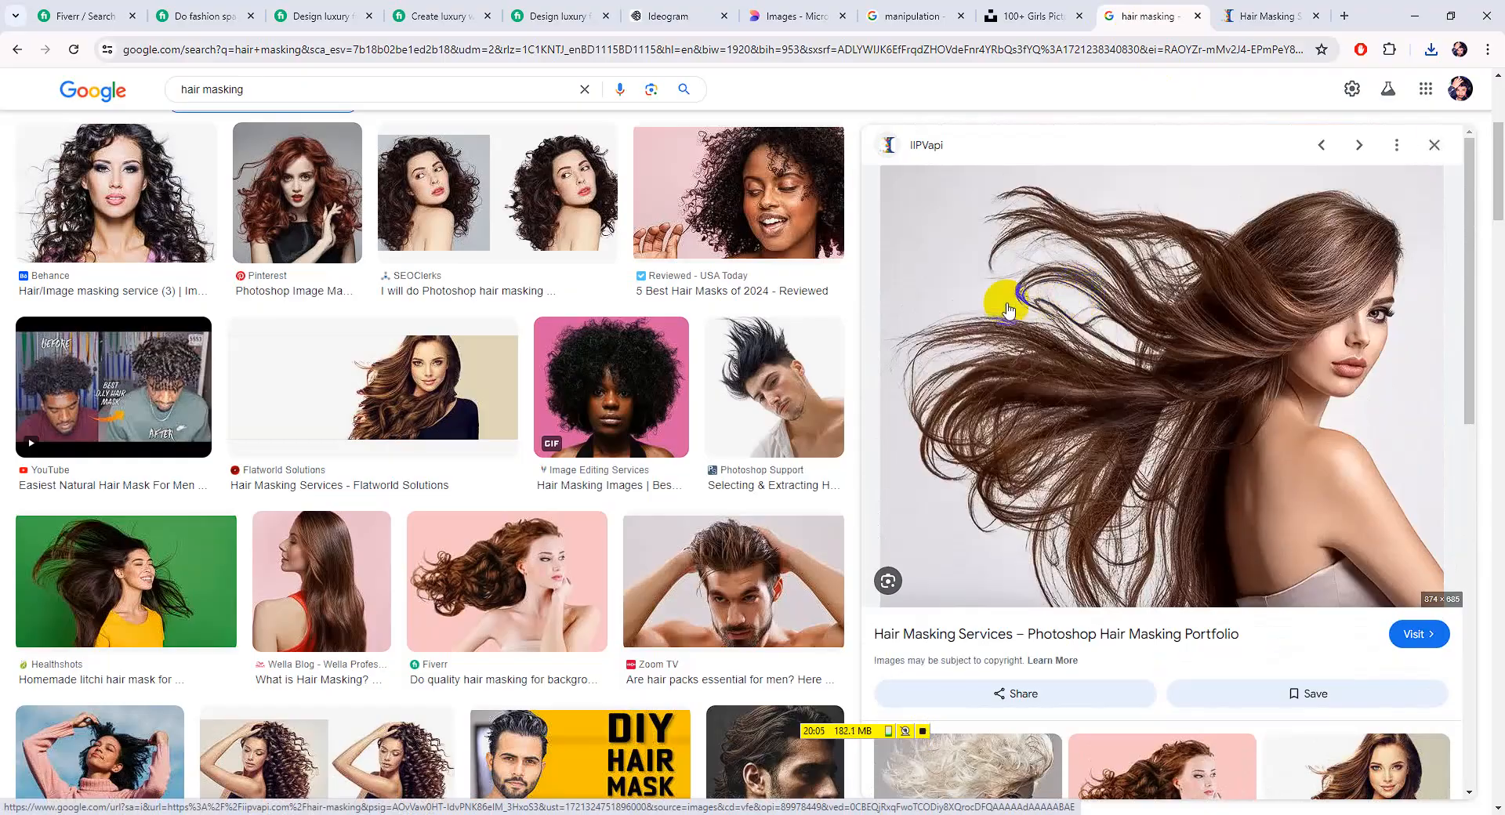
pyautogui.press('Print')
pyautogui.moveTo(882, 166); pyautogui.dragTo(1443, 592)
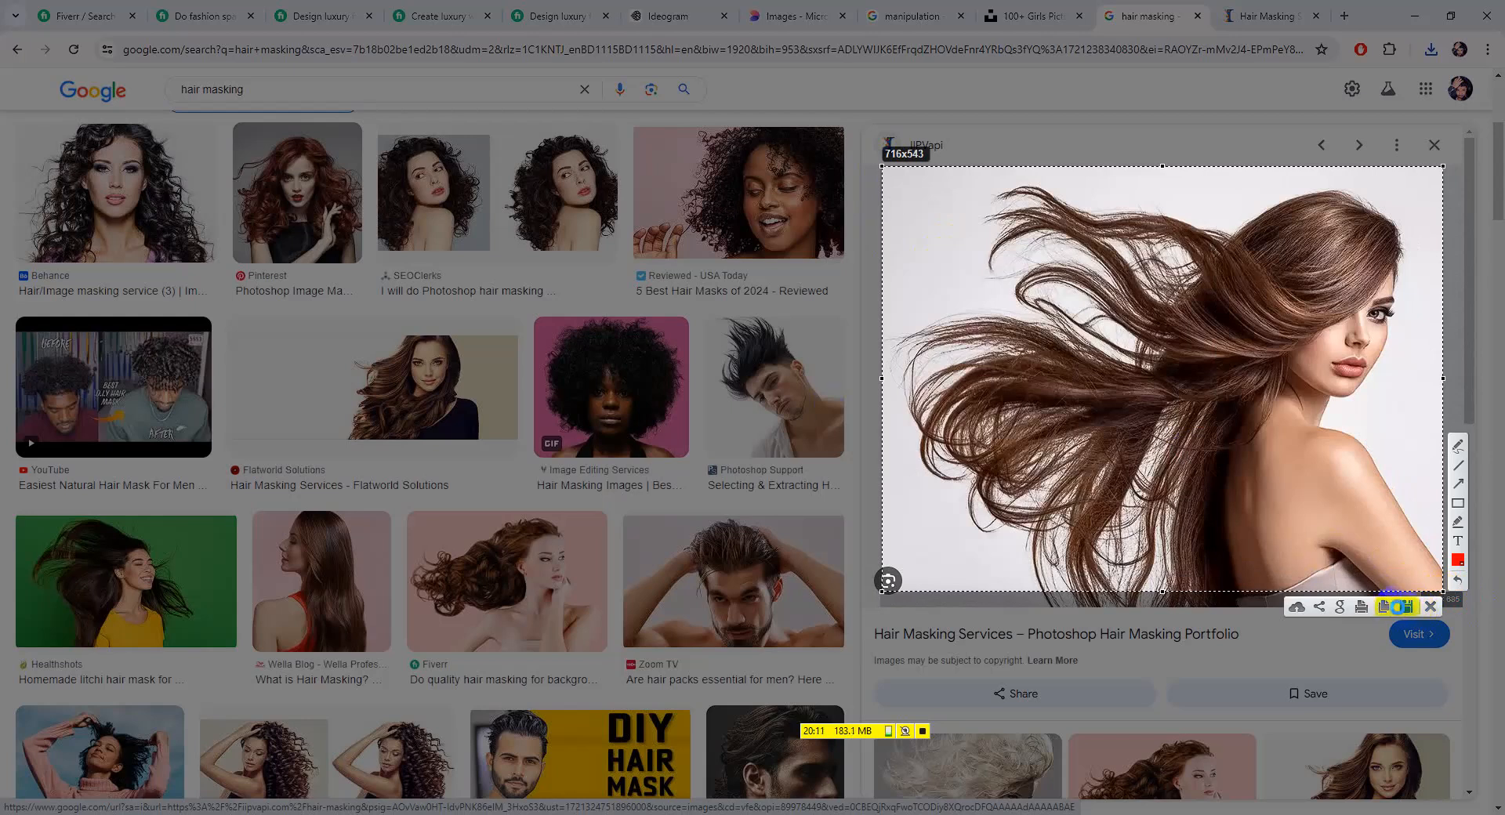
pyautogui.click(1401, 610)
pyautogui.scroll(-10, 632, 563)
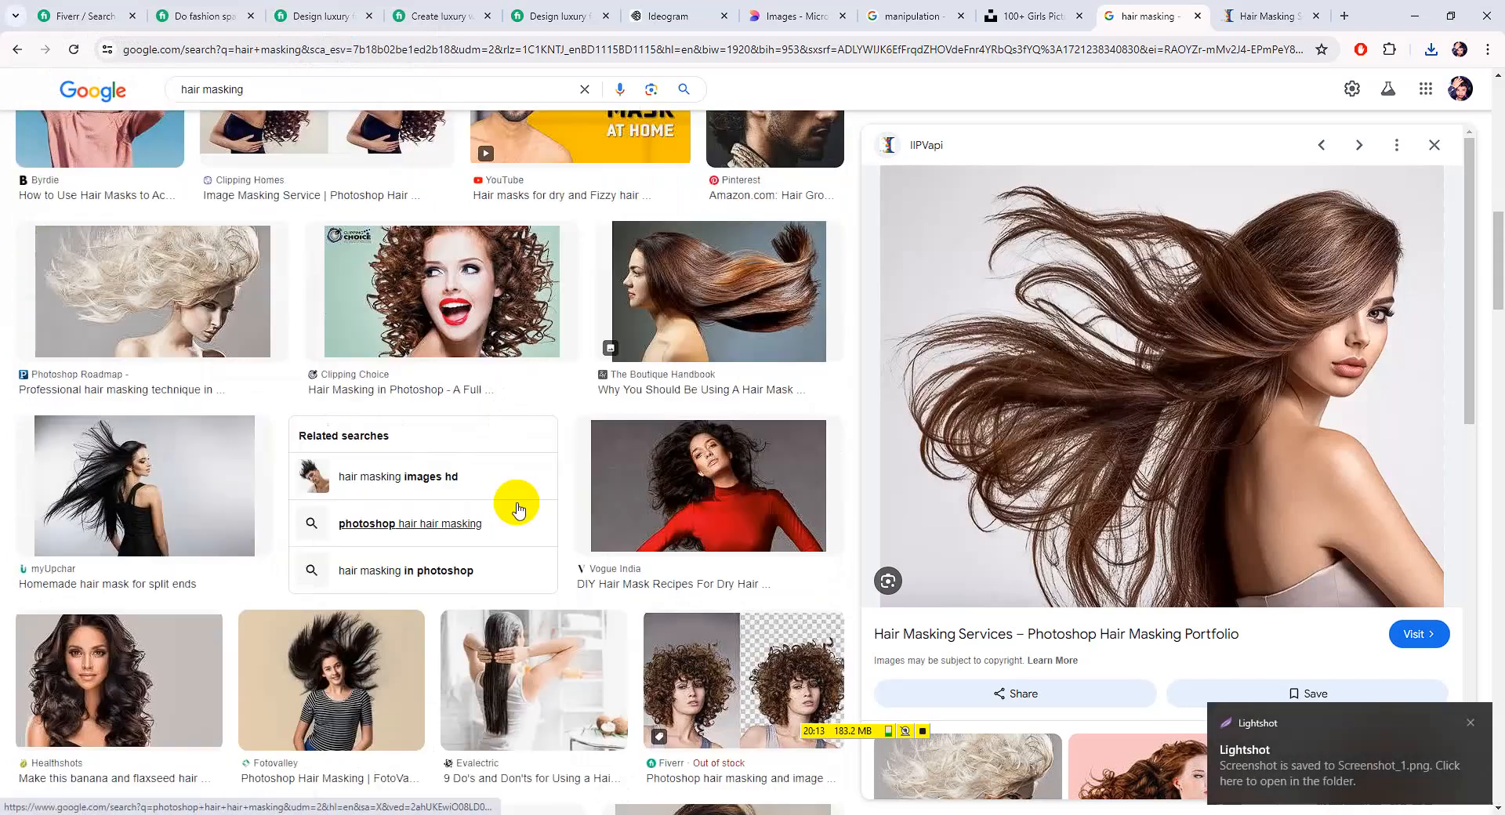
pyautogui.scroll(3, 408, 478)
# Save the Fotovalley striped-shirt hair masking photo to Downloads
pyautogui.click(404, 428)
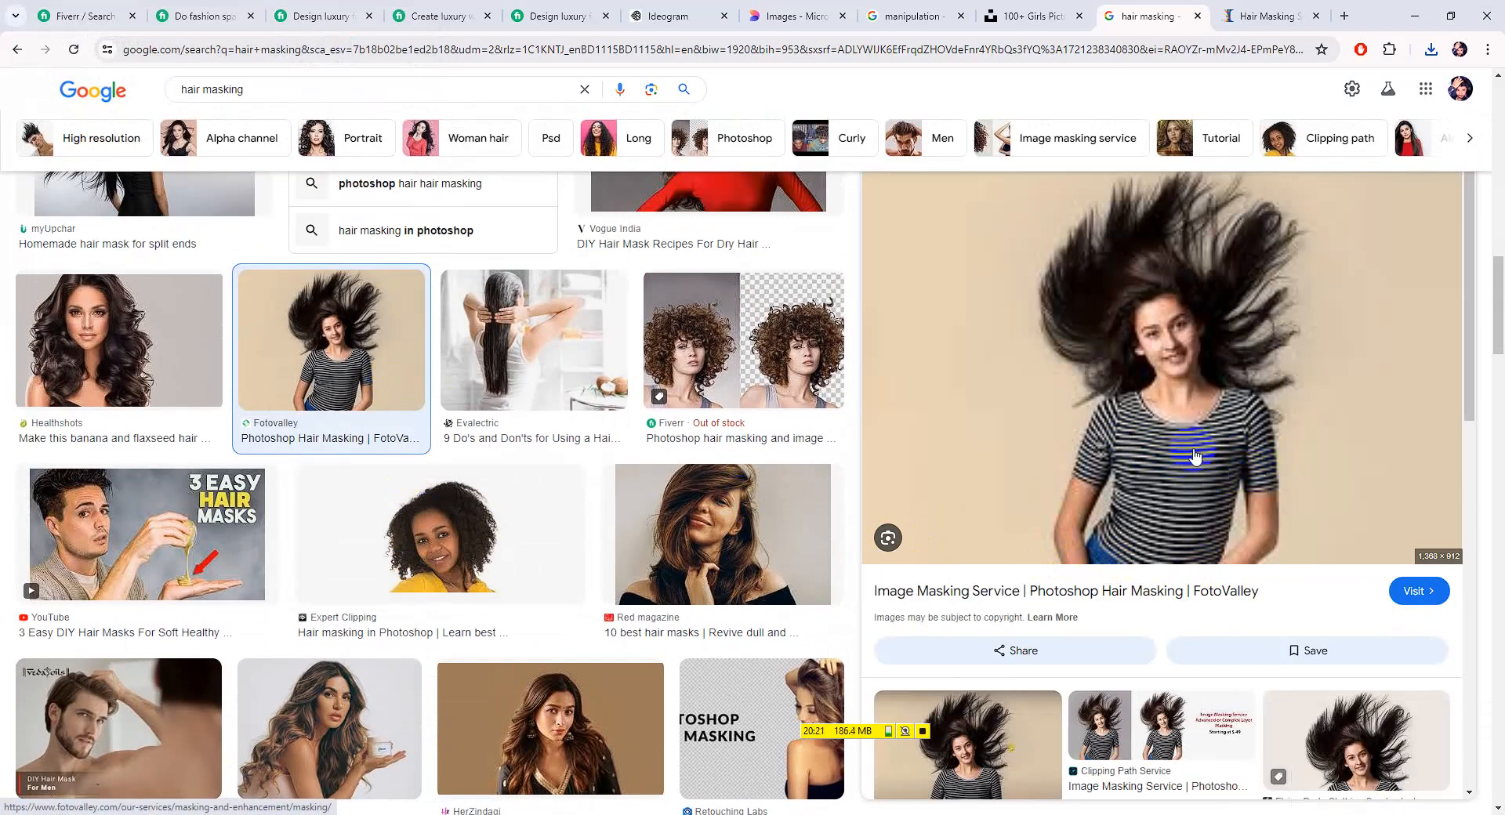
pyautogui.scroll(-4, 1196, 457)
pyautogui.click(1011, 467)
pyautogui.scroll(2, 1219, 484)
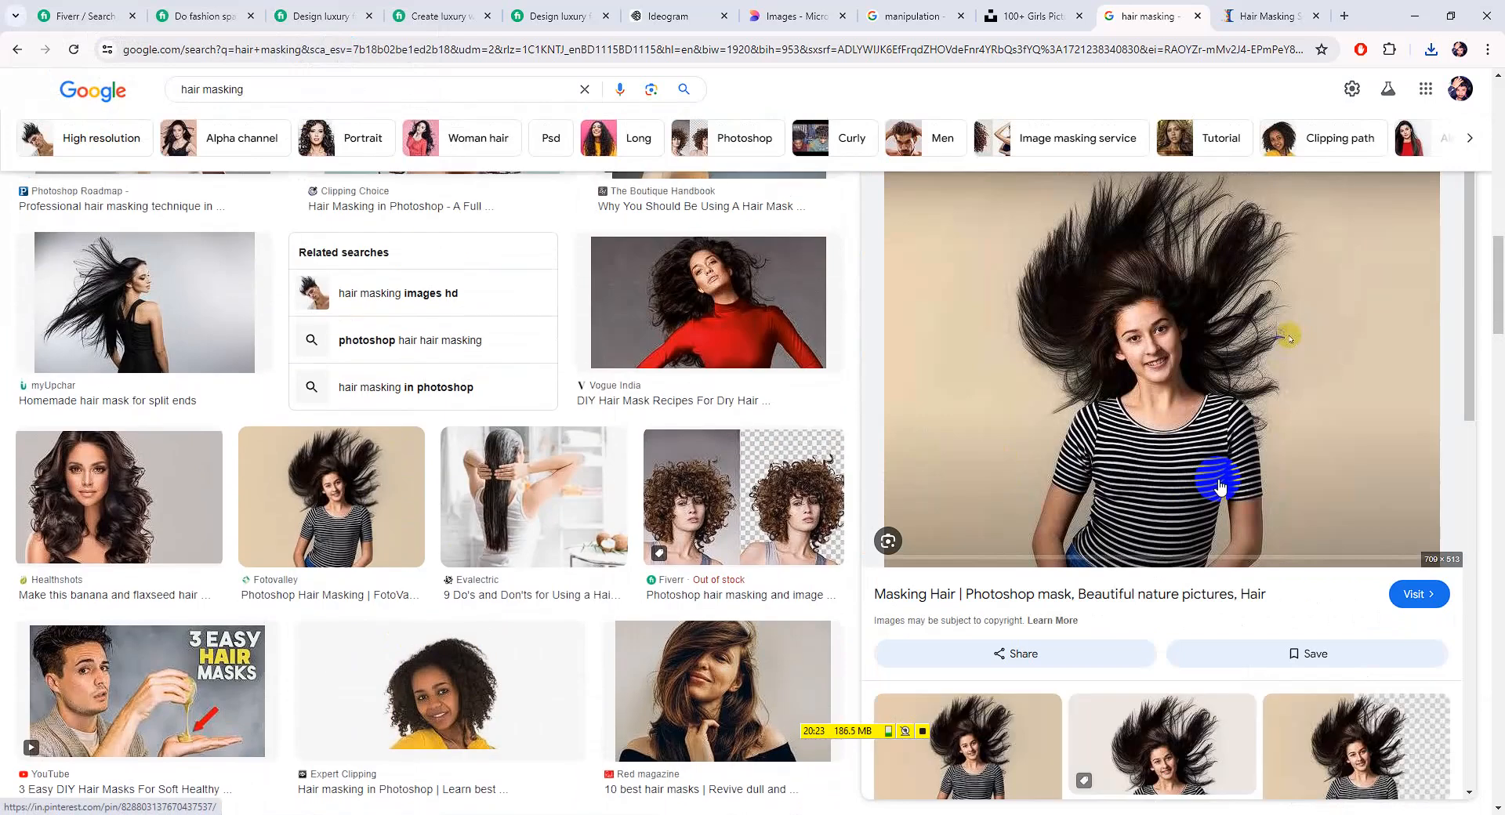
pyautogui.rightClick(1190, 400)
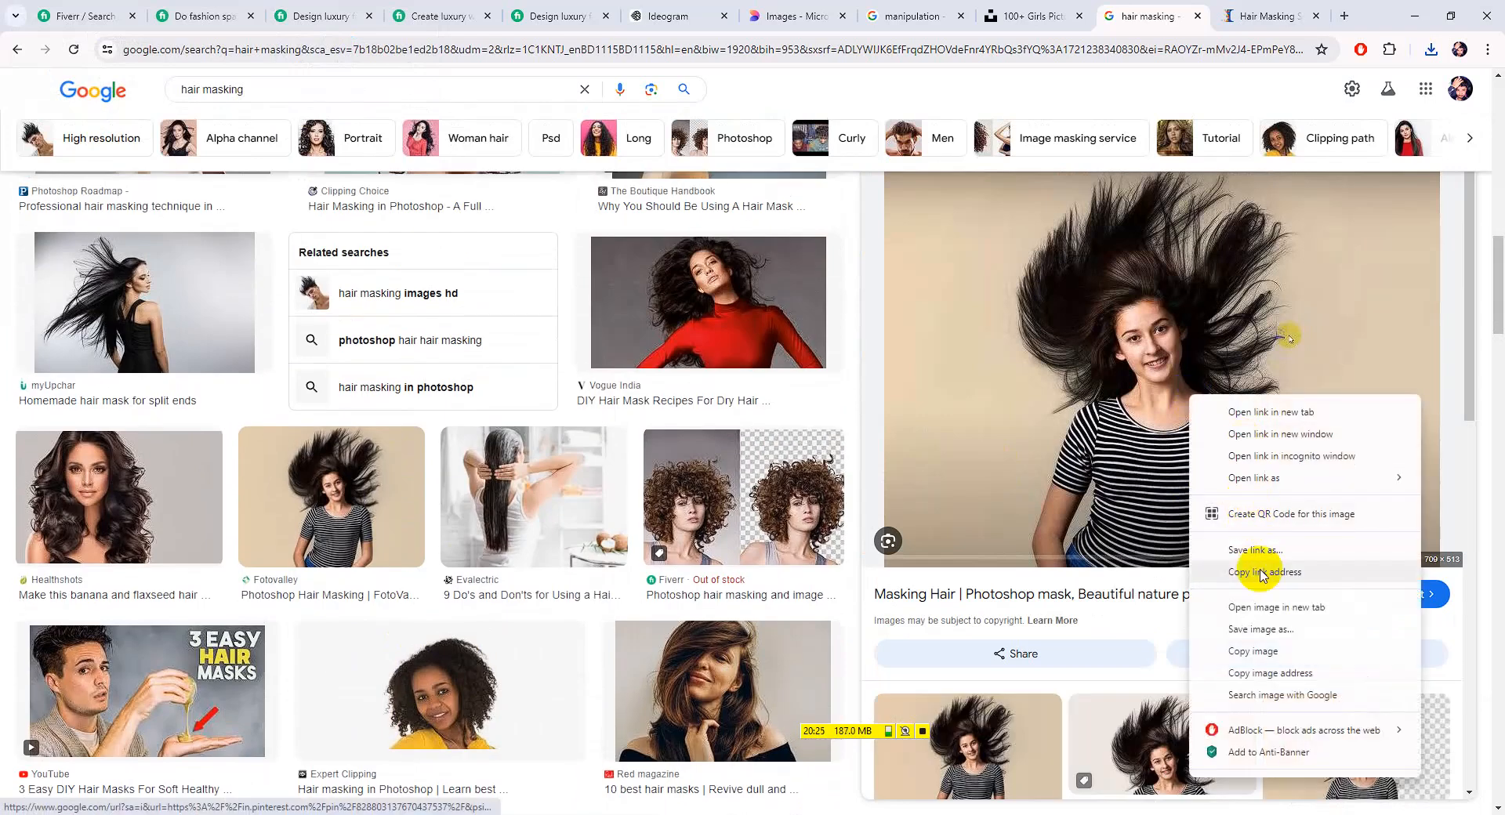
pyautogui.click(1255, 623)
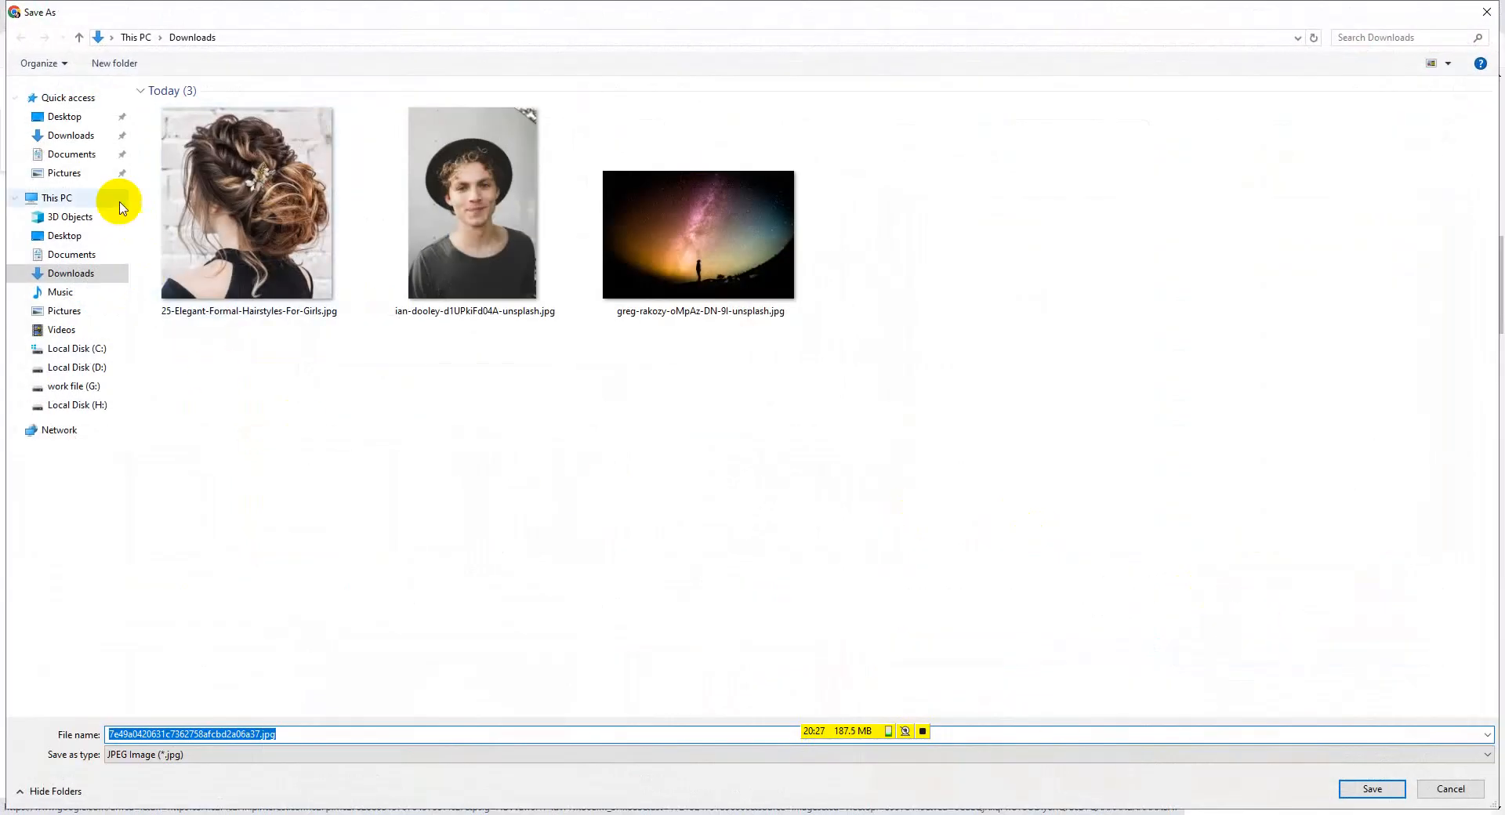
pyautogui.click(71, 135)
pyautogui.click(1372, 788)
pyautogui.scroll(-5, 1043, 557)
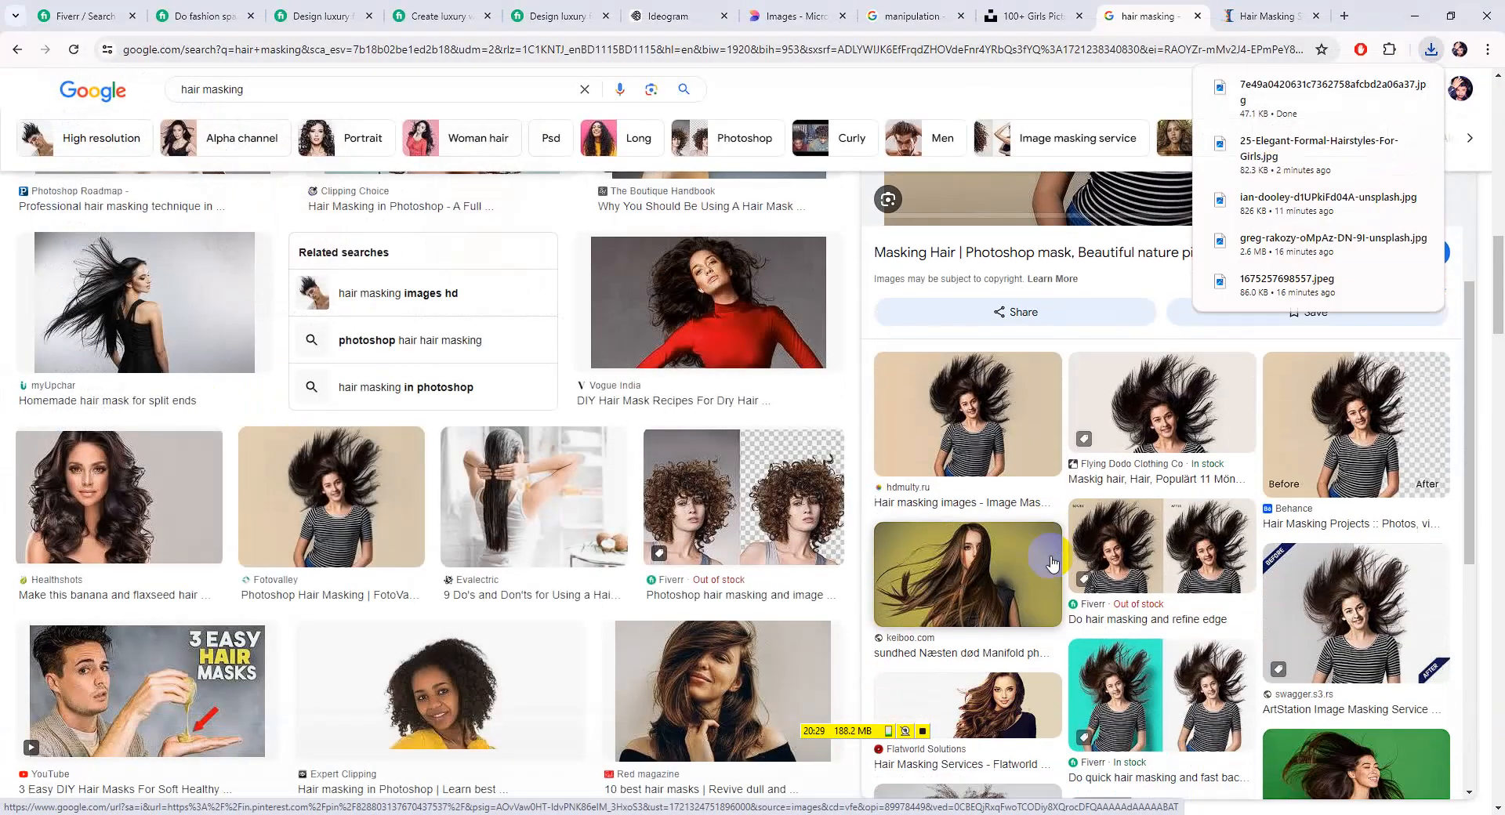
# Skip the Marie Claire afro-hair photo and save the flying-hair image to Downloads as FJXBcb6xrMrl25iN1GF7.jpg
pyautogui.click(1027, 623)
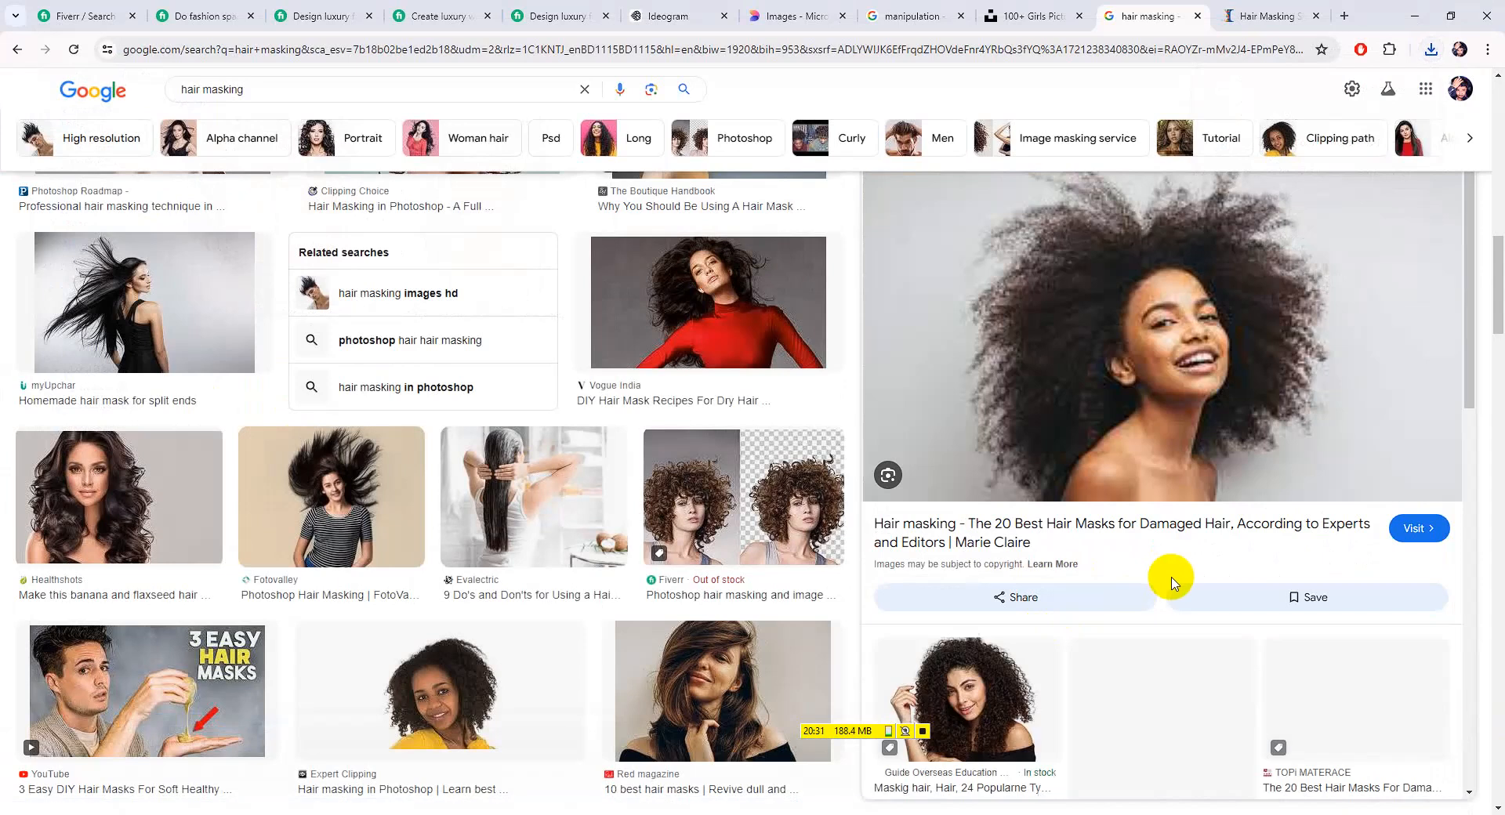
pyautogui.rightClick(1143, 383)
pyautogui.click(1216, 613)
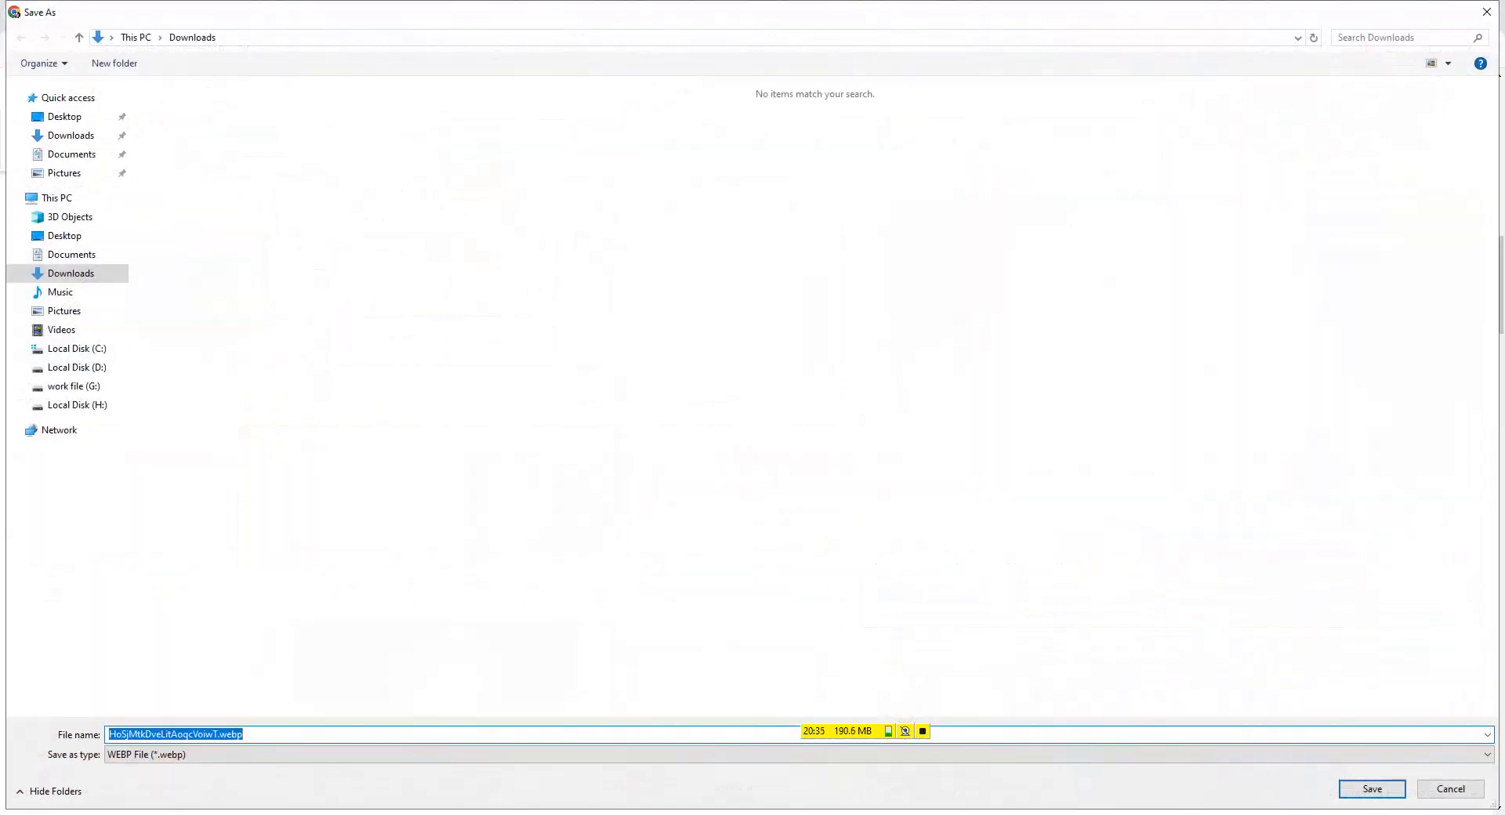
pyautogui.click(1451, 789)
pyautogui.scroll(-8, 1429, 584)
pyautogui.click(1428, 584)
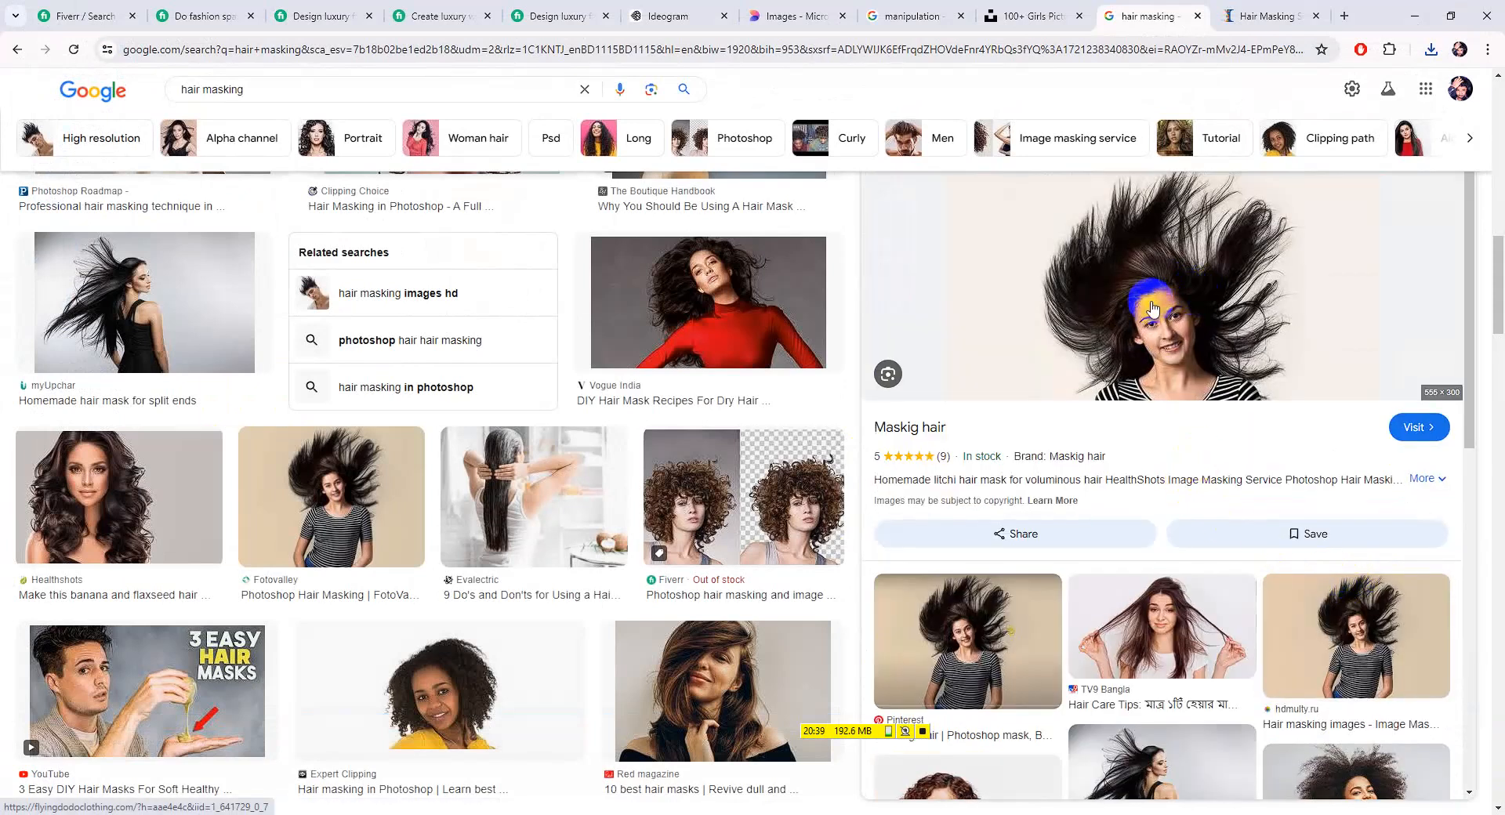
pyautogui.rightClick(1184, 292)
pyautogui.click(1121, 440)
pyautogui.click(831, 476)
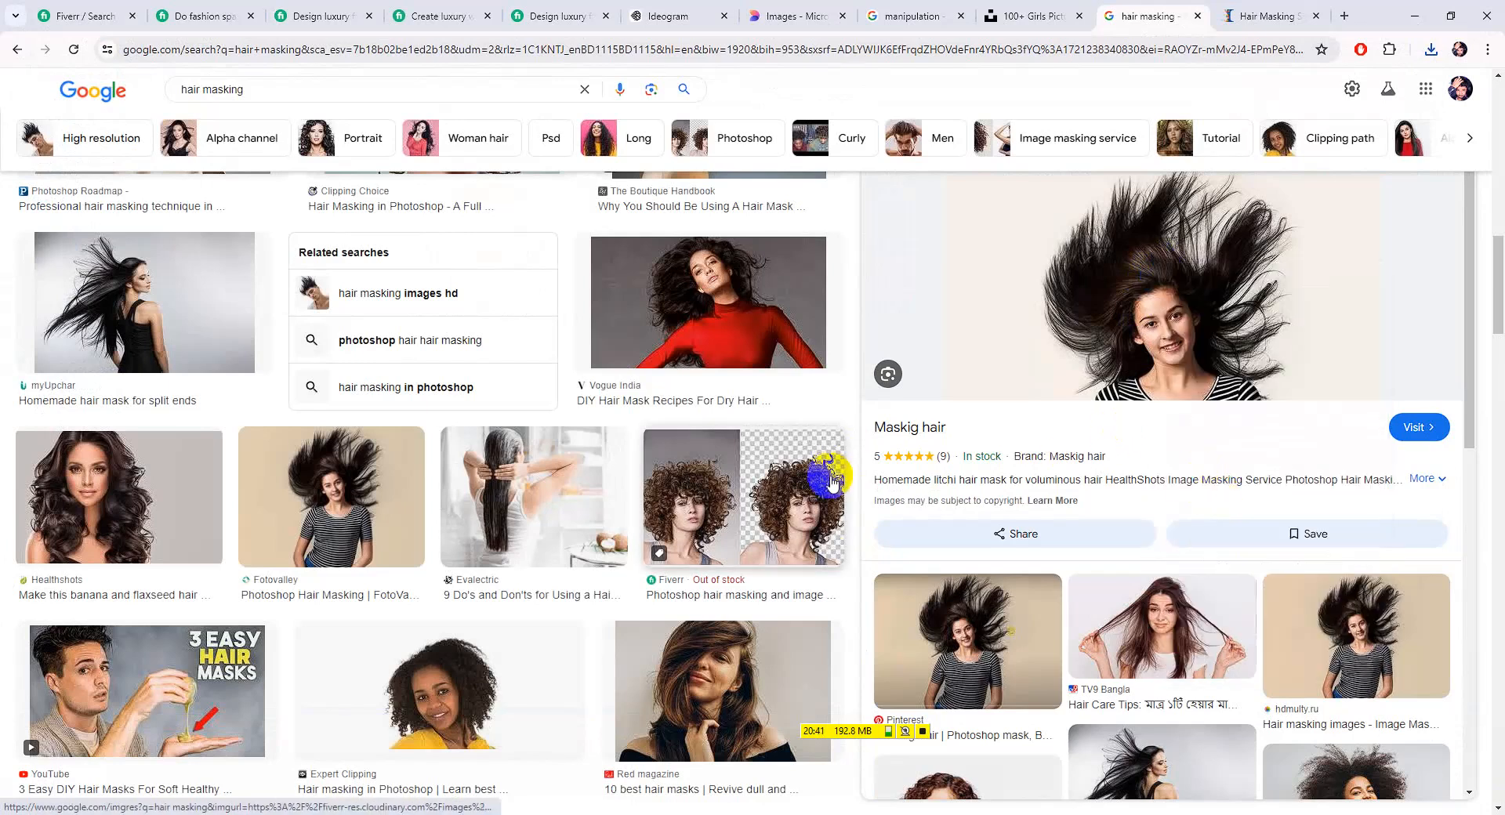
pyautogui.rightClick(668, 515)
pyautogui.click(679, 614)
pyautogui.click(1372, 789)
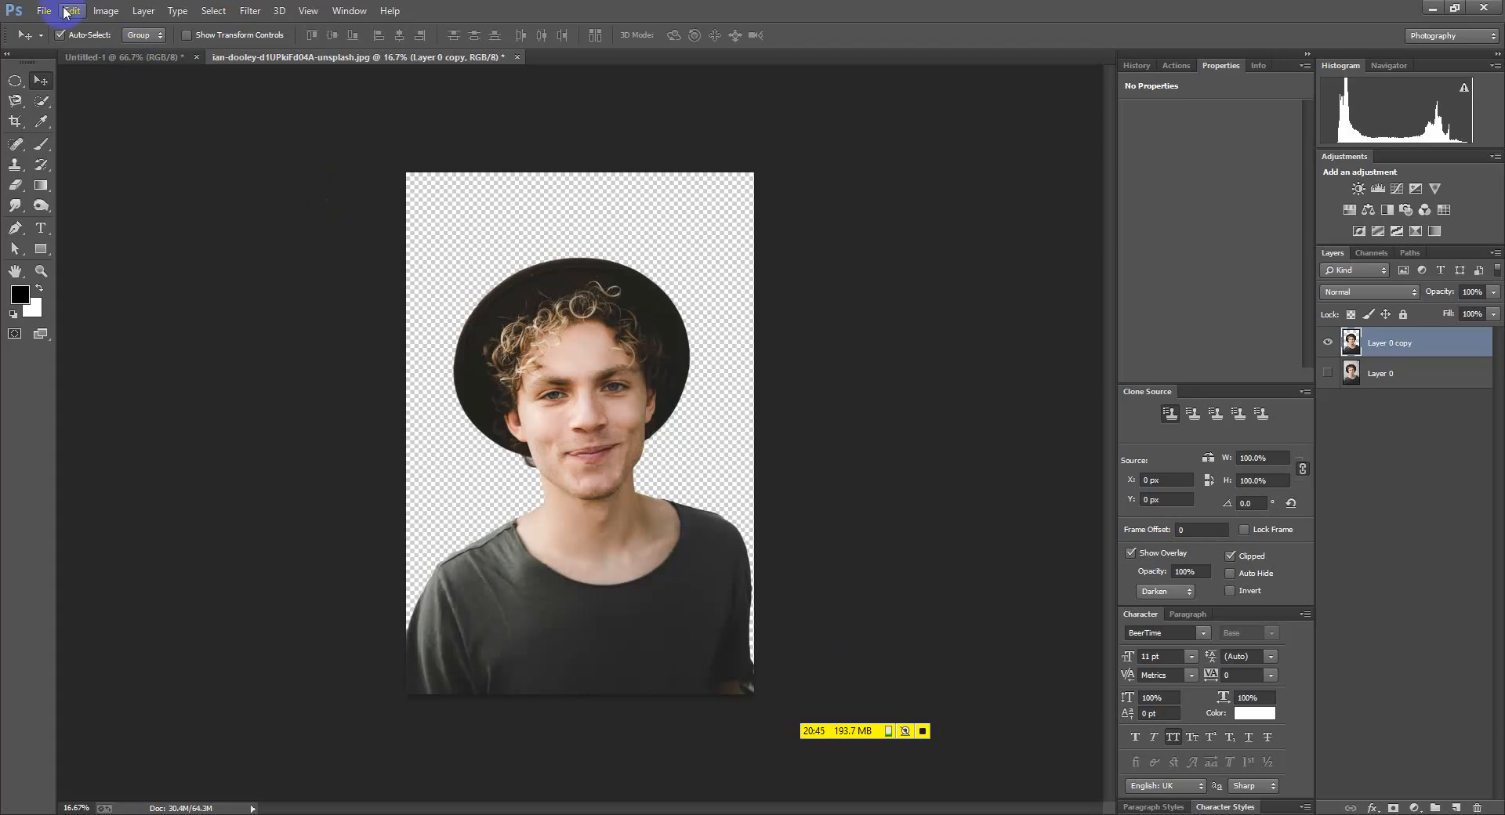
# In Photoshop, use File > Open and pick Screenshot_1.png from Downloads
pyautogui.click(46, 11)
pyautogui.click(135, 80)
pyautogui.click(647, 254)
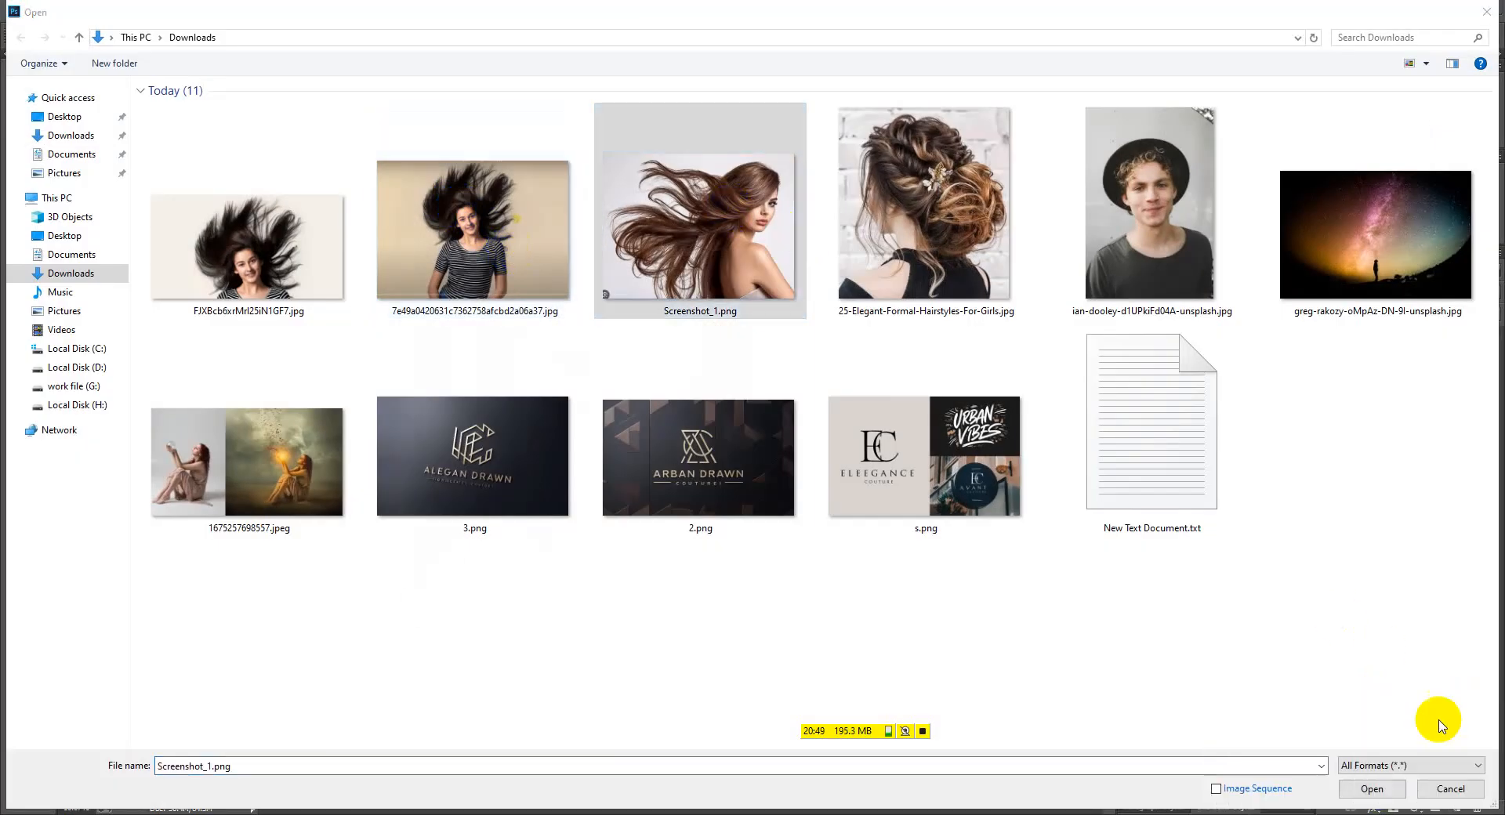
# Open Screenshot_1.png as a docked document tab and minimize the meeting window
pyautogui.click(1377, 785)
pyautogui.moveTo(341, 82); pyautogui.dragTo(571, 58)
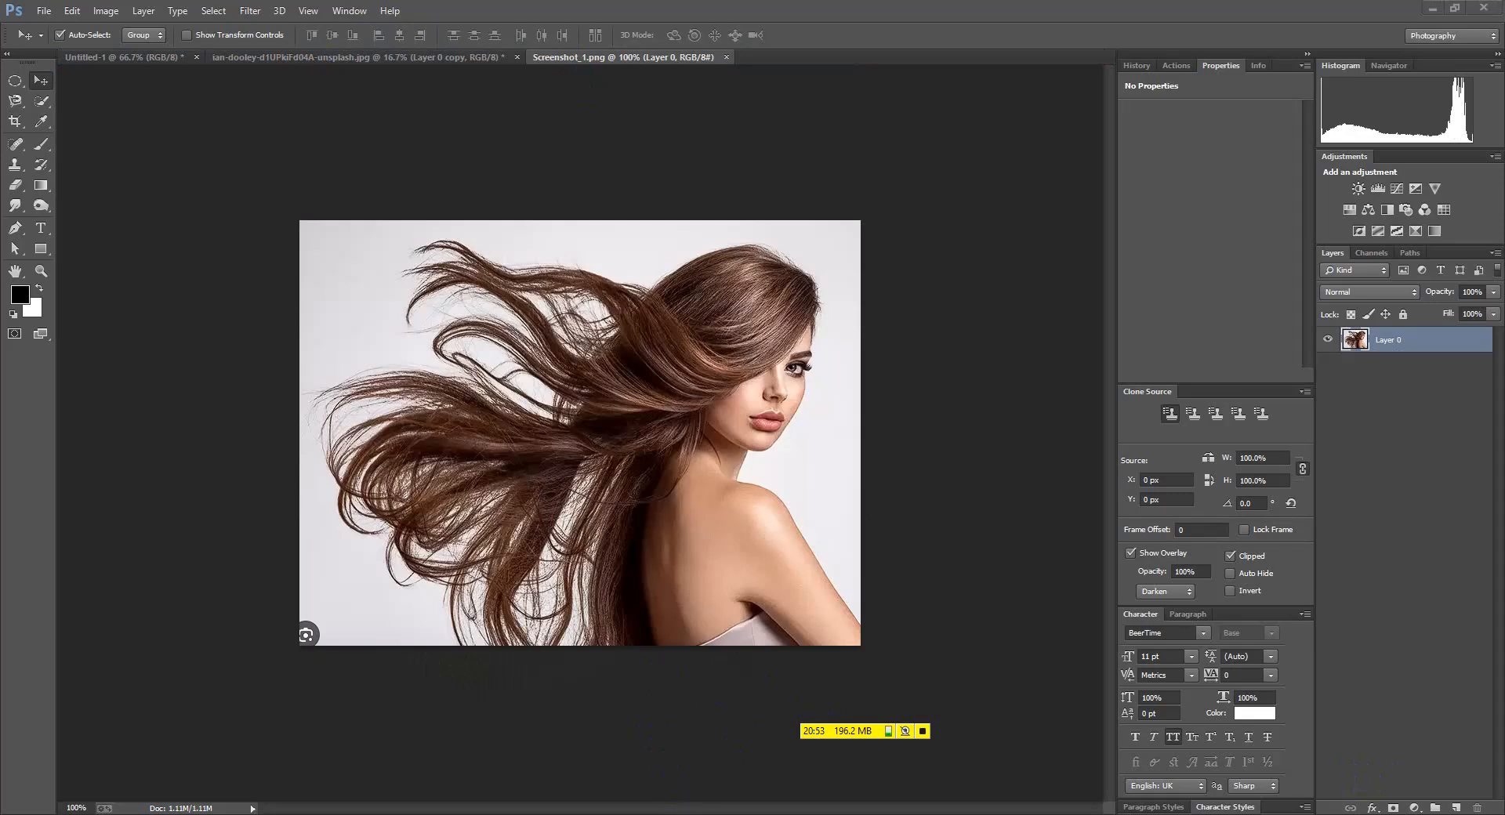
pyautogui.click(722, 753)
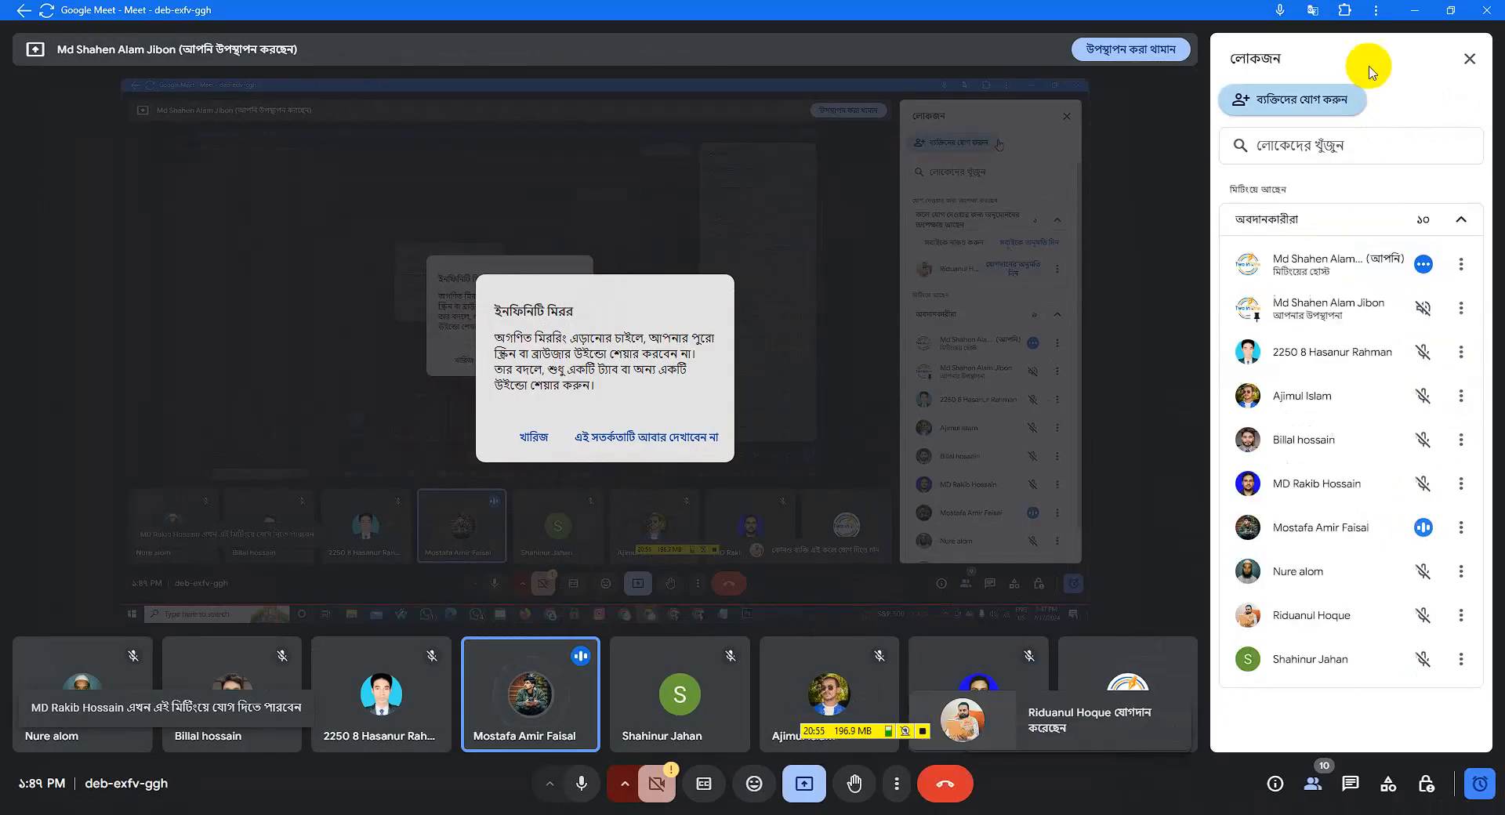
pyautogui.click(1415, 11)
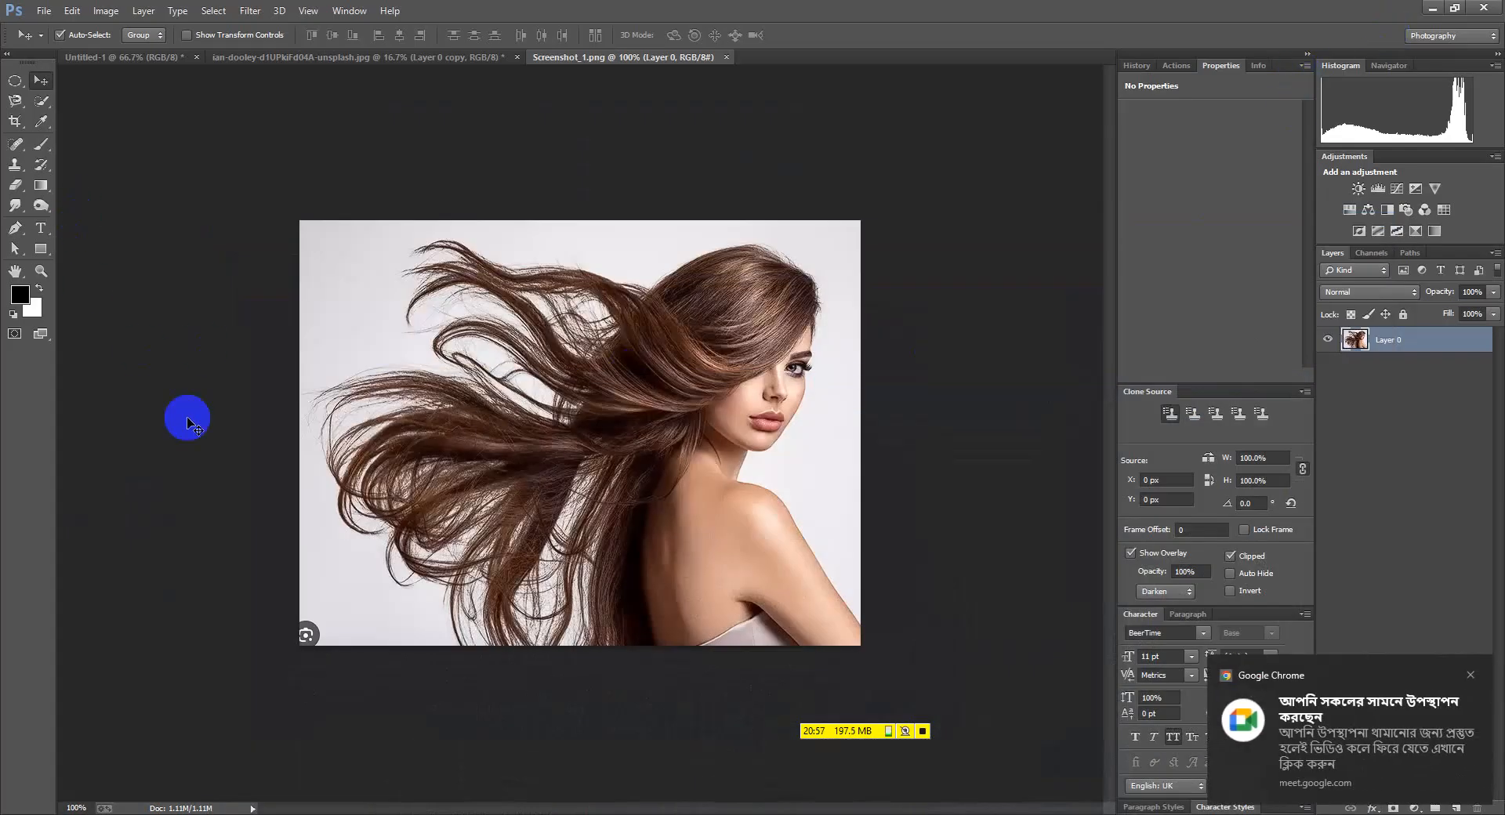
# Heal away the icon in the bottom-left corner with the Spot Healing Brush
pyautogui.click(19, 186)
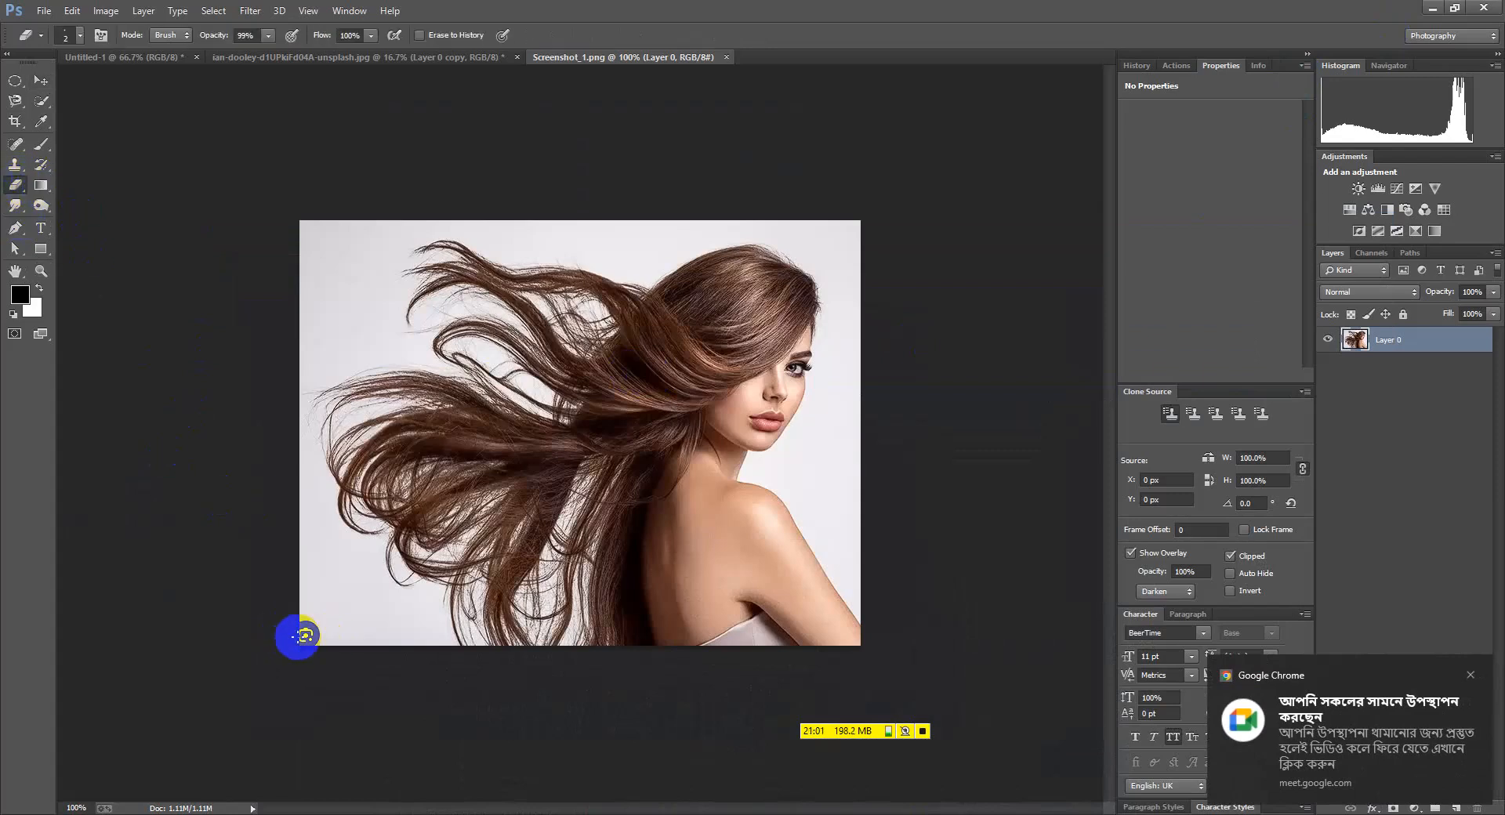
pyautogui.click(15, 143)
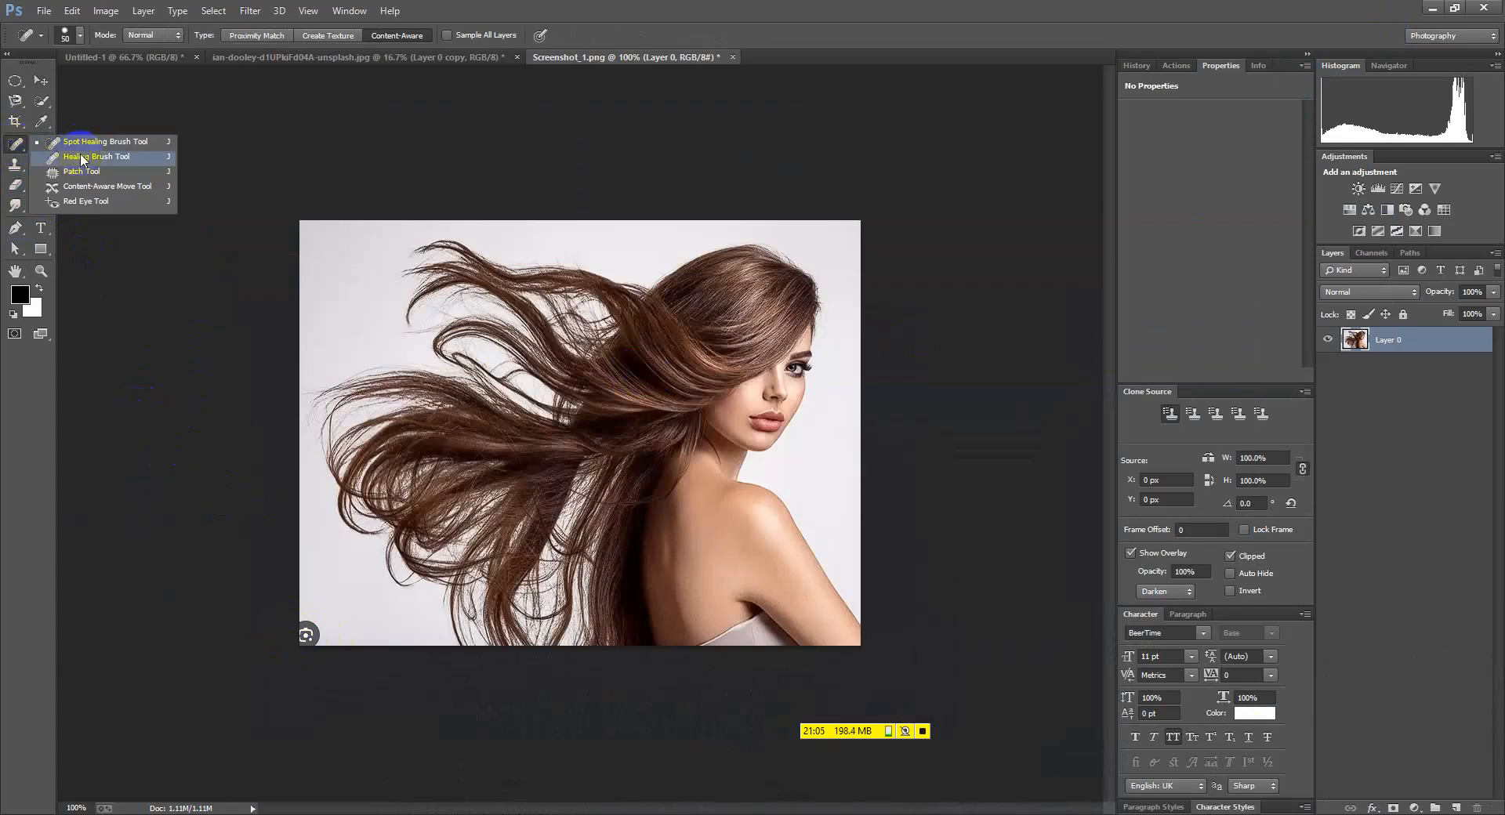
pyautogui.click(82, 157)
pyautogui.click(309, 638)
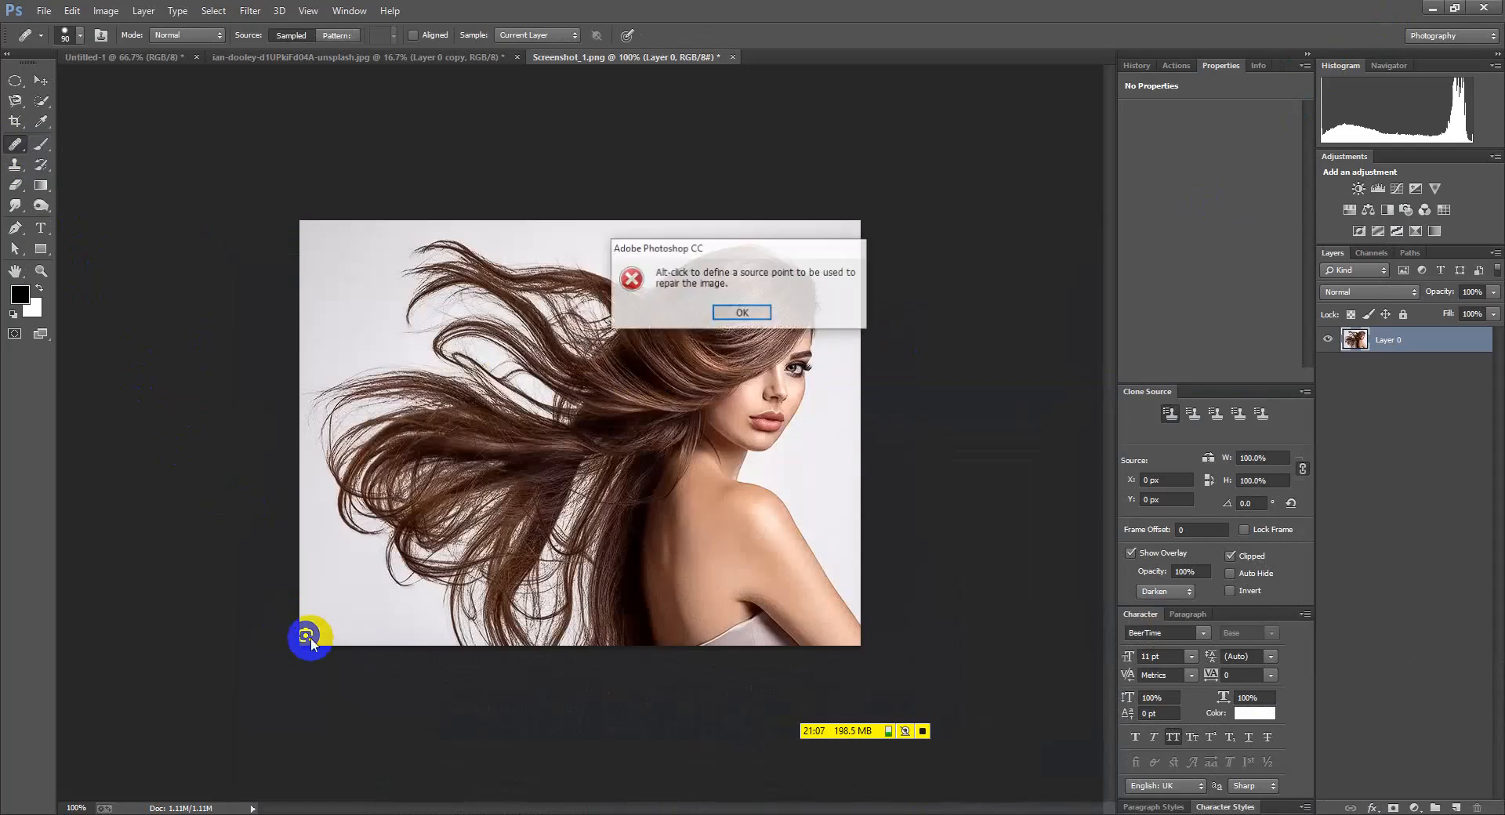
pyautogui.click(755, 314)
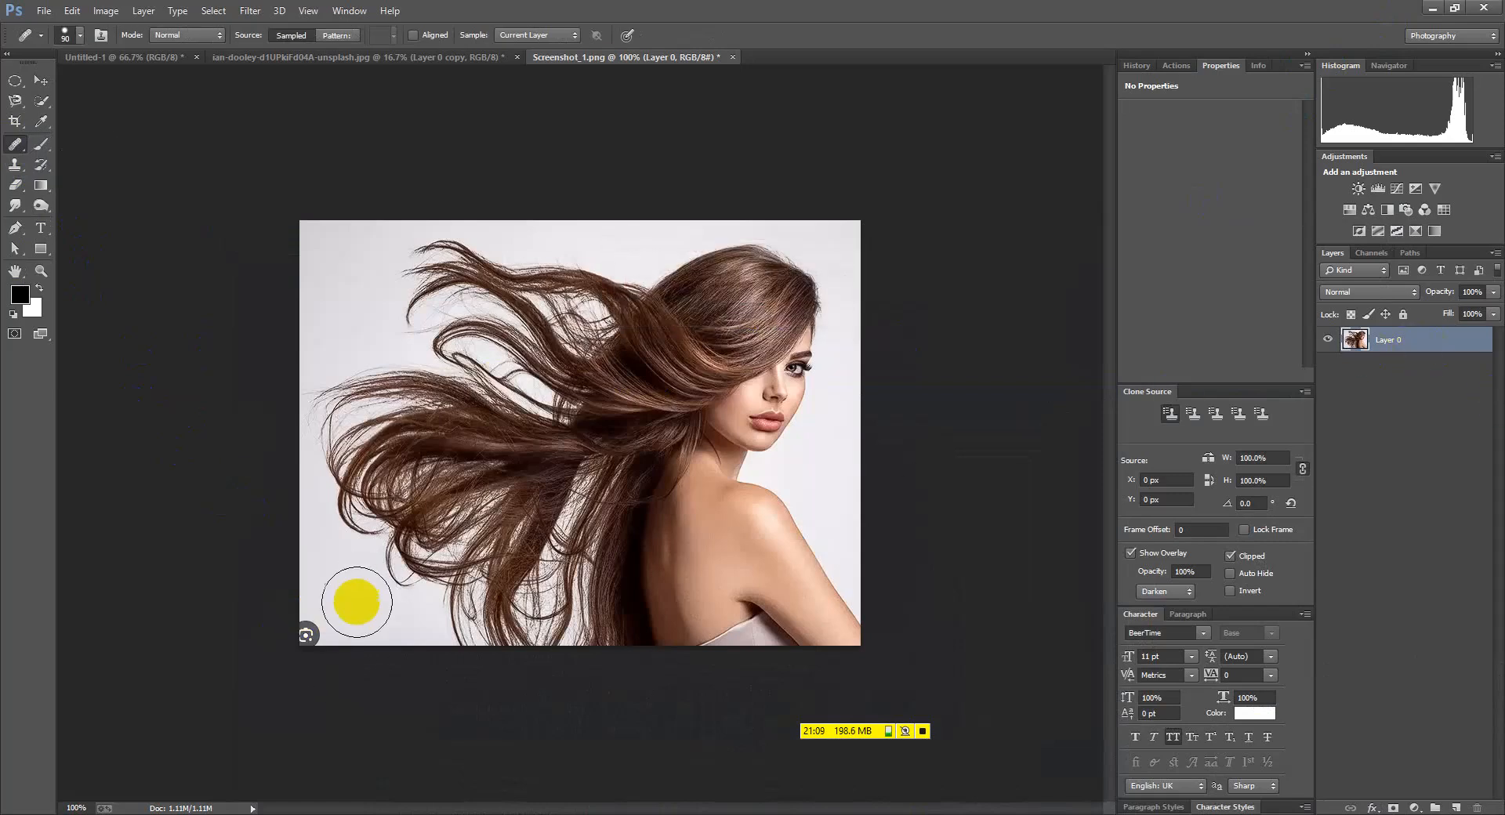
pyautogui.rightClick(16, 144)
pyautogui.click(74, 143)
pyautogui.click(314, 635)
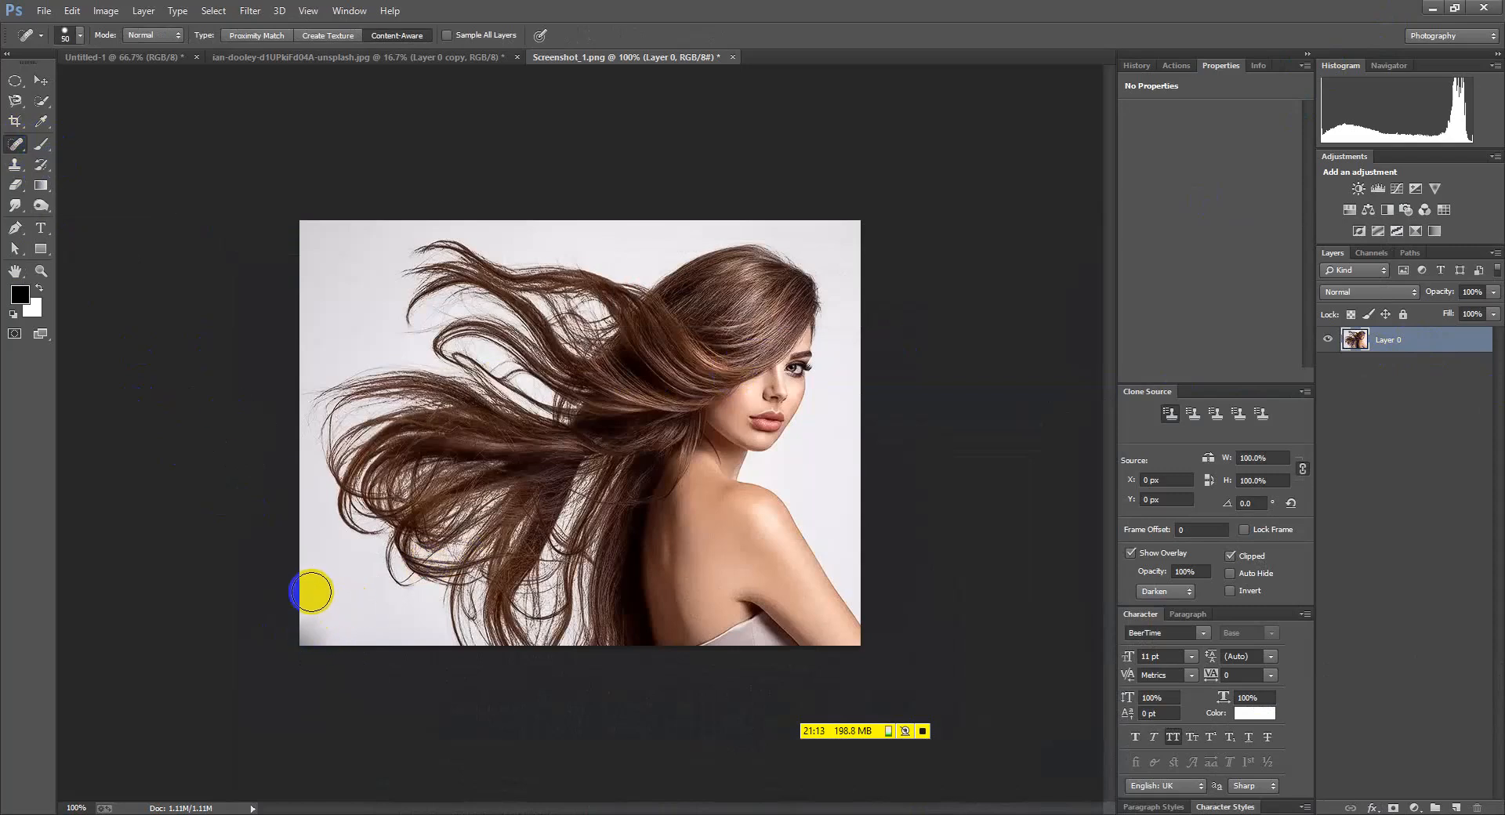
pyautogui.press('v')
pyautogui.click(465, 543)
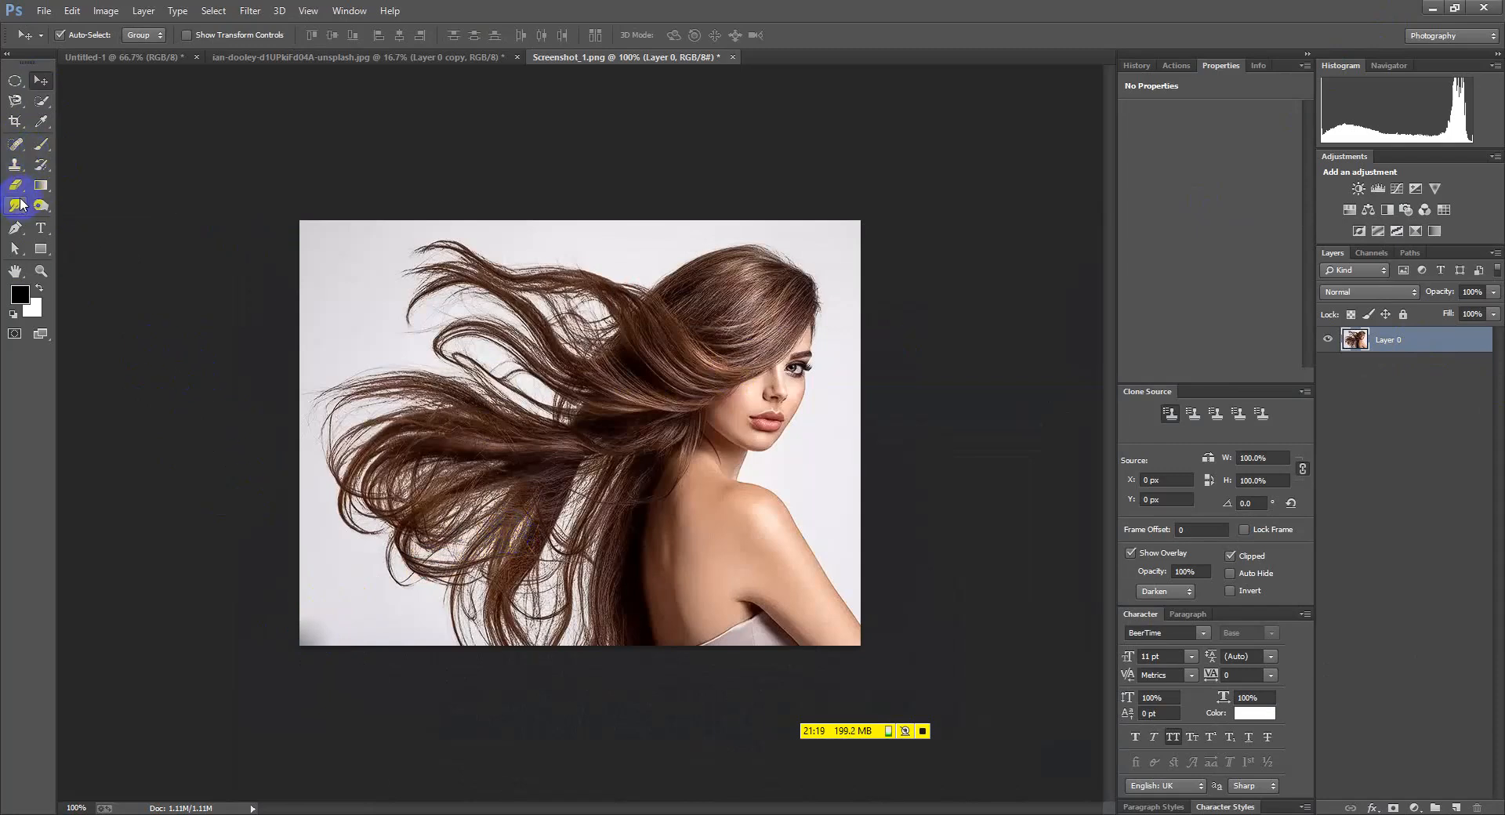
# With a smaller Quick Selection brush, select the woman from hair down to shoulder
pyautogui.rightClick(39, 105)
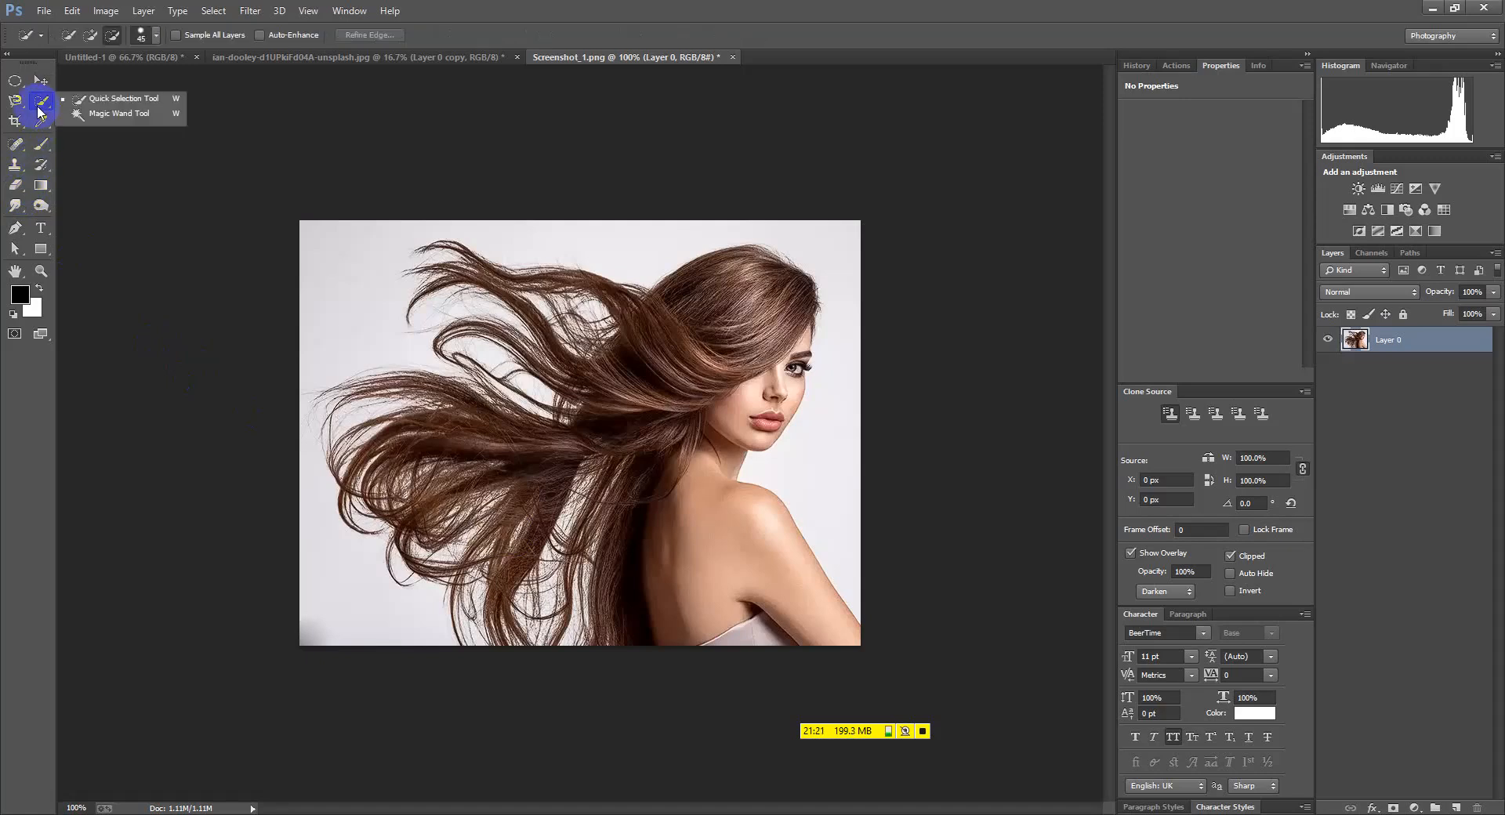
pyautogui.click(102, 99)
pyautogui.click(600, 321)
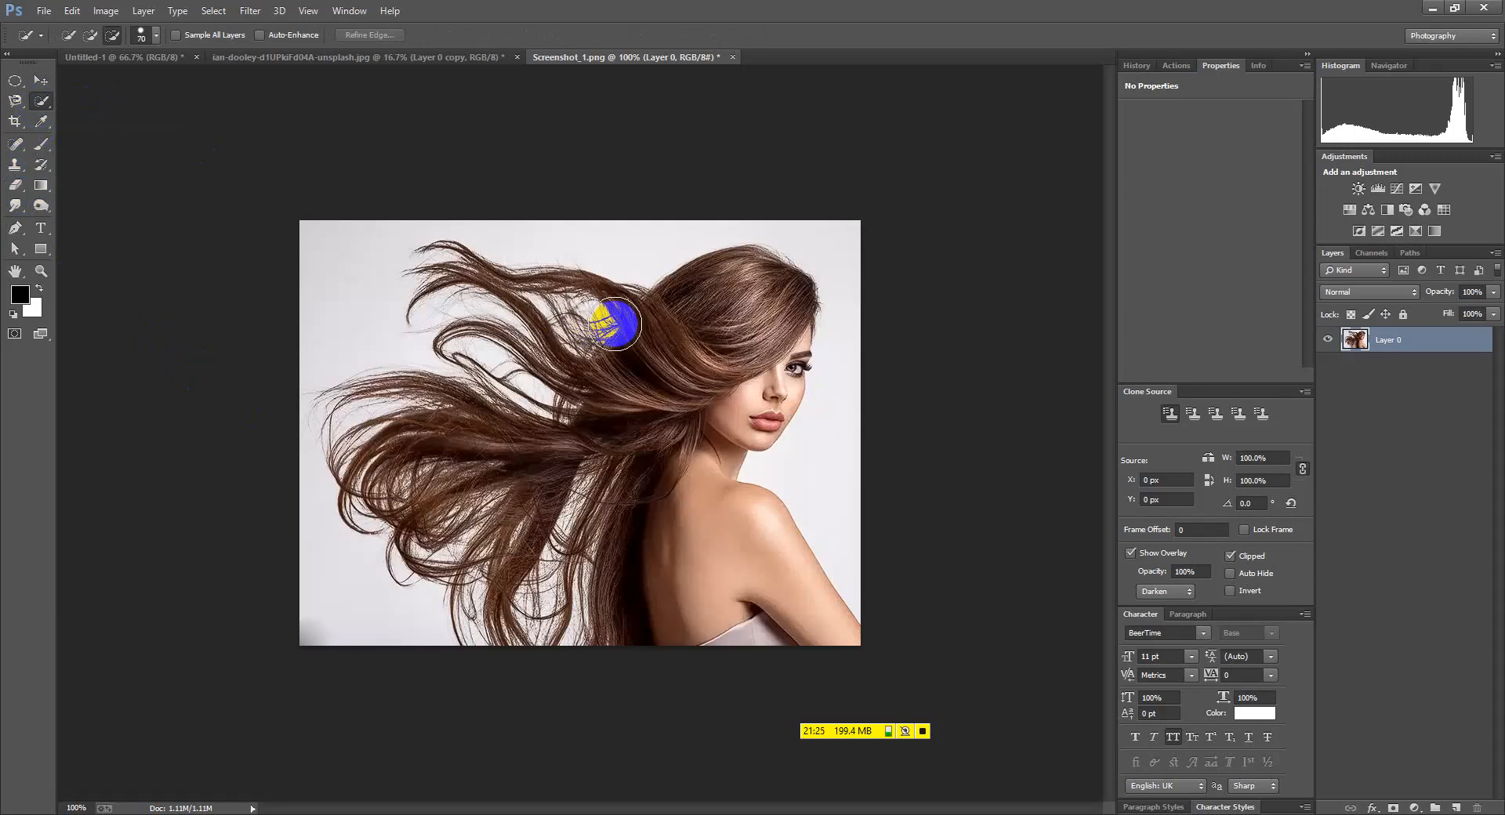
pyautogui.press('[')
pyautogui.rightClick(40, 100)
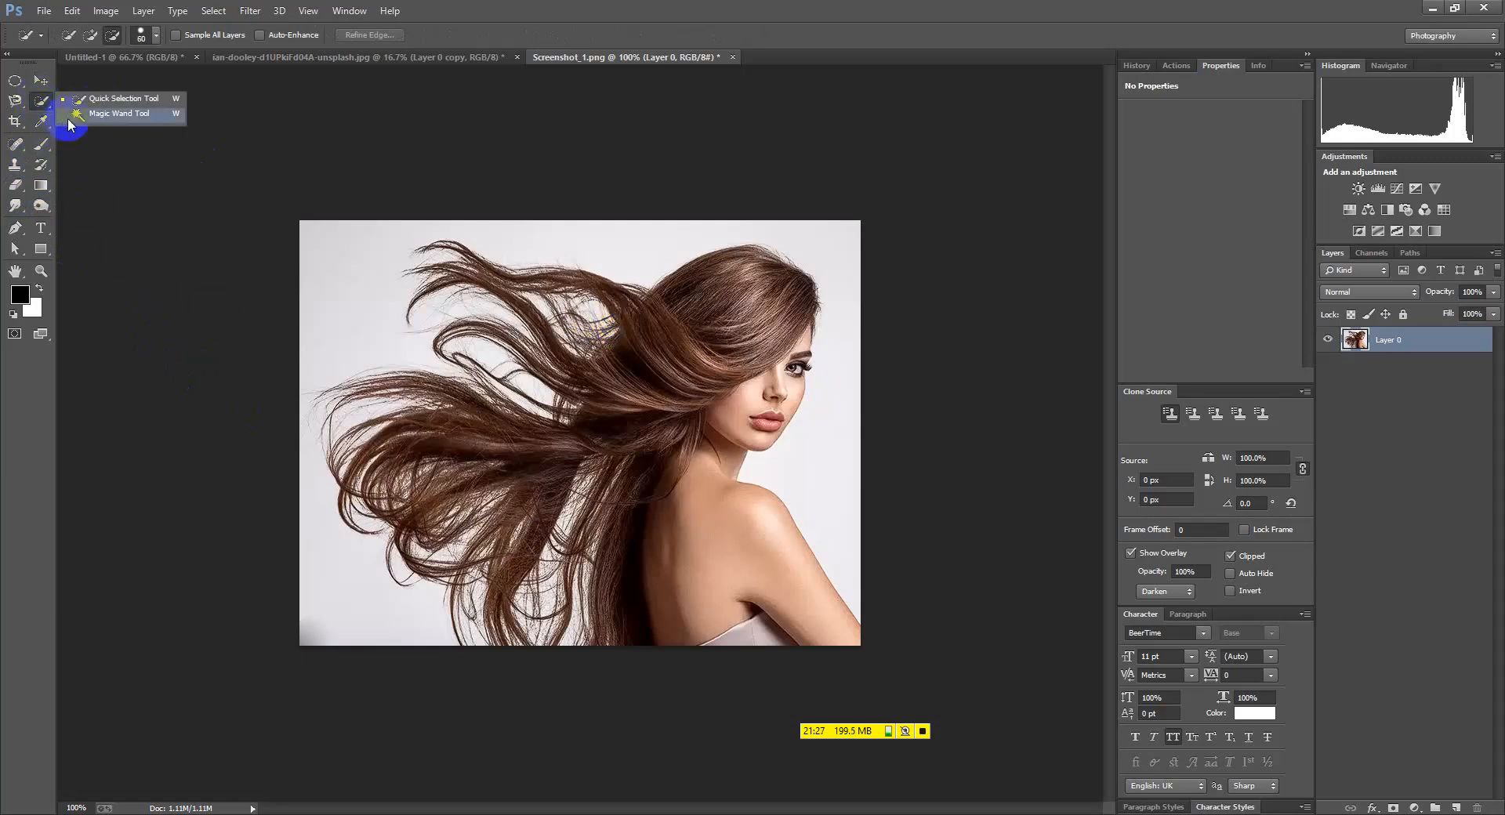
pyautogui.click(89, 101)
pyautogui.click(706, 375)
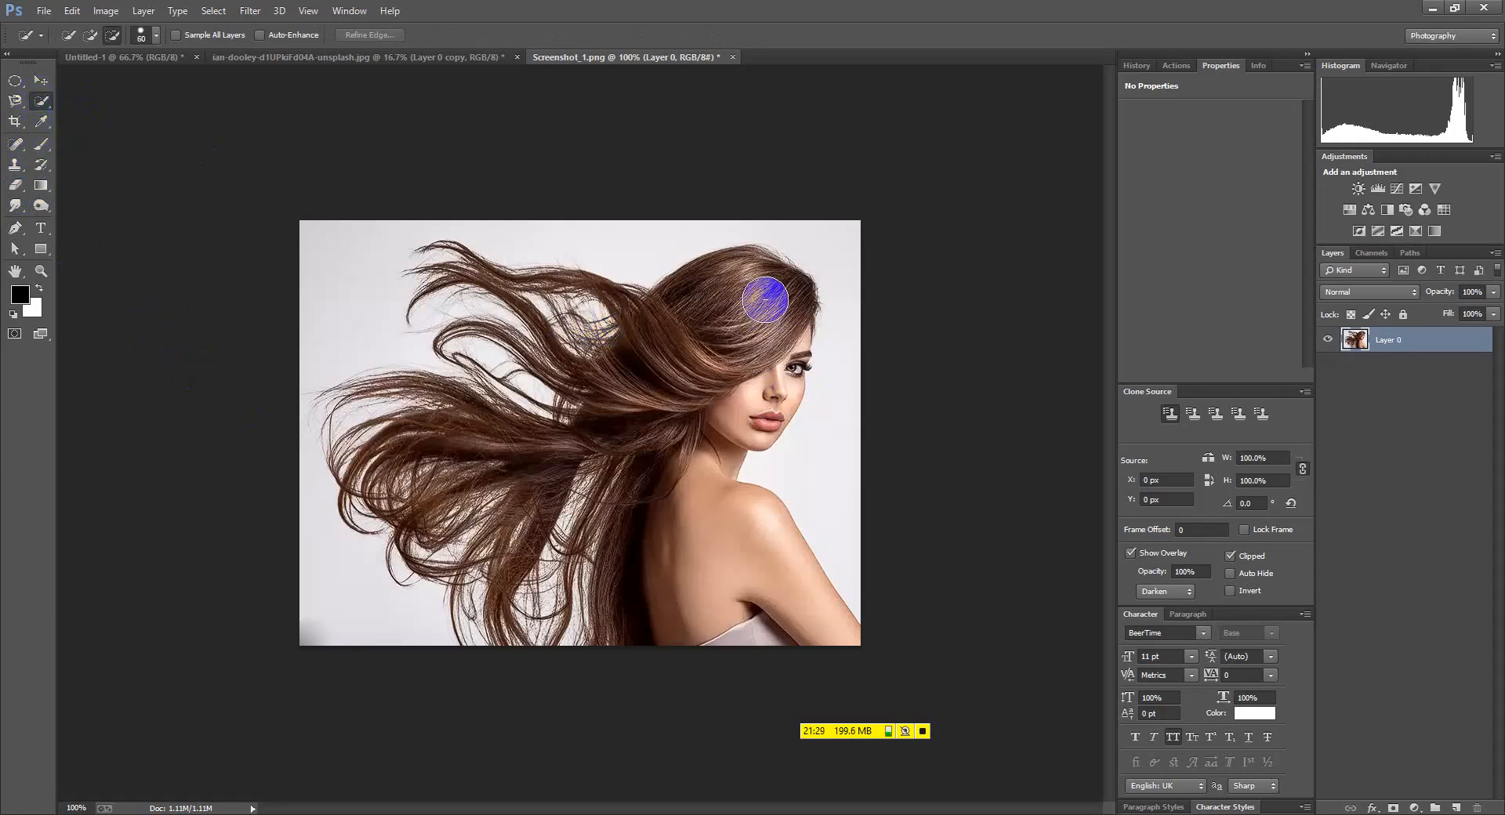
pyautogui.moveTo(743, 318)
pyautogui.mouseDown()
pyautogui.moveTo(730, 434)
pyautogui.moveTo(776, 635)
pyautogui.moveTo(657, 561)
pyautogui.moveTo(627, 502)
pyautogui.moveTo(539, 610)
pyautogui.mouseUp()
# Add the flying hair, lower-left strands and left hair to the selection
pyautogui.click(90, 34)
pyautogui.moveTo(584, 388)
pyautogui.mouseDown()
pyautogui.moveTo(634, 373)
pyautogui.moveTo(527, 468)
pyautogui.moveTo(535, 378)
pyautogui.moveTo(409, 461)
pyautogui.moveTo(348, 409)
pyautogui.moveTo(449, 561)
pyautogui.mouseUp()
pyautogui.moveTo(545, 570)
pyautogui.mouseDown()
pyautogui.moveTo(576, 521)
pyautogui.moveTo(512, 559)
pyautogui.moveTo(523, 602)
pyautogui.moveTo(633, 498)
pyautogui.moveTo(541, 618)
pyautogui.mouseUp()
pyautogui.moveTo(608, 469)
pyautogui.mouseDown()
pyautogui.moveTo(596, 516)
pyautogui.moveTo(505, 622)
pyautogui.moveTo(423, 522)
pyautogui.moveTo(474, 566)
pyautogui.moveTo(371, 515)
pyautogui.moveTo(414, 564)
pyautogui.moveTo(440, 431)
pyautogui.moveTo(504, 299)
pyautogui.moveTo(430, 356)
pyautogui.moveTo(438, 263)
pyautogui.moveTo(595, 297)
pyautogui.moveTo(739, 294)
pyautogui.mouseUp()
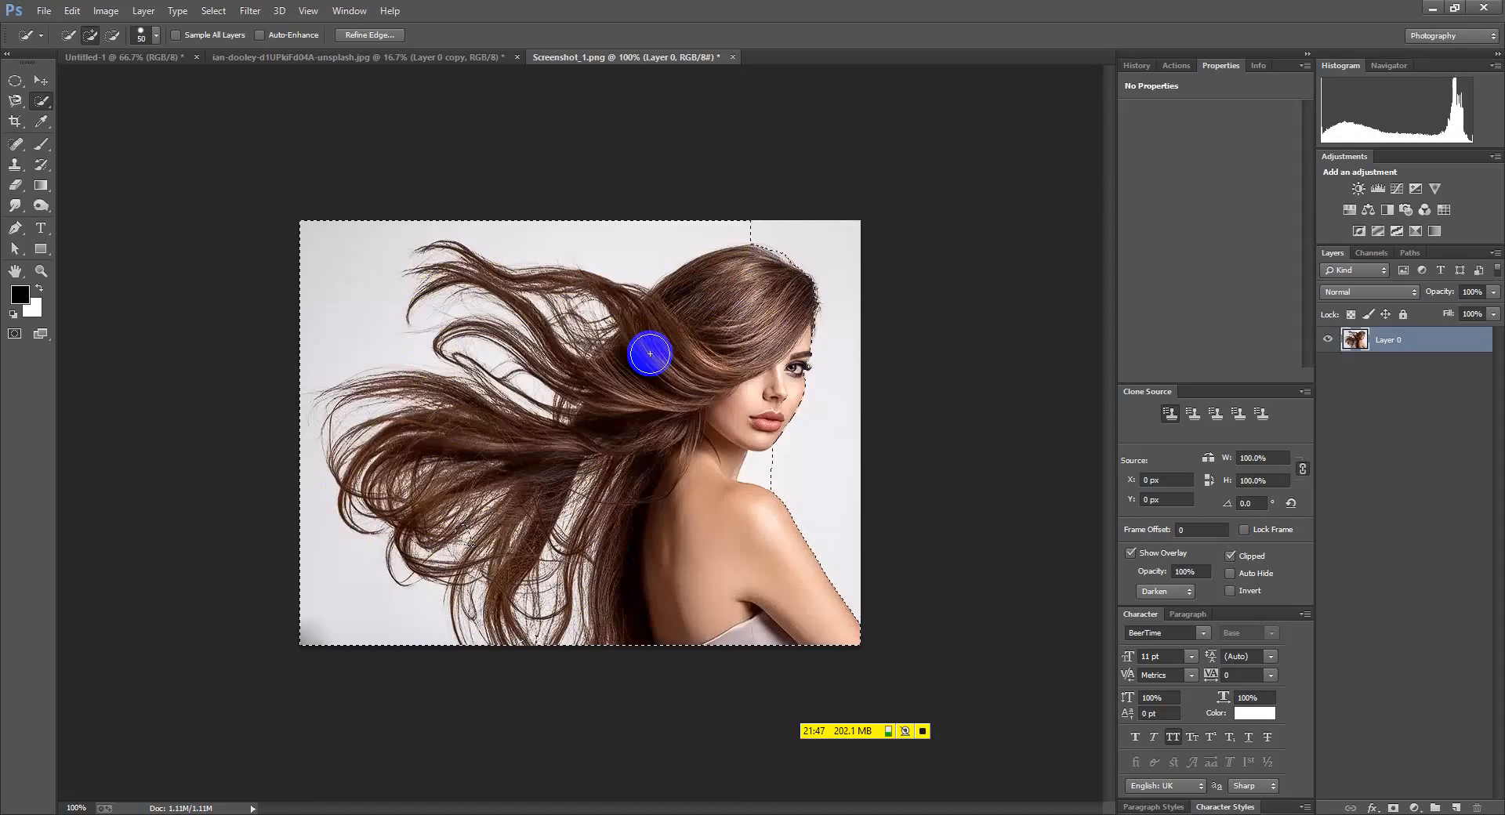
# Switch to Subtract mode, check the selection outline, and shrink the brush to 15
pyautogui.click(113, 35)
pyautogui.scroll(2, 772, 439)
pyautogui.scroll(1, 775, 466)
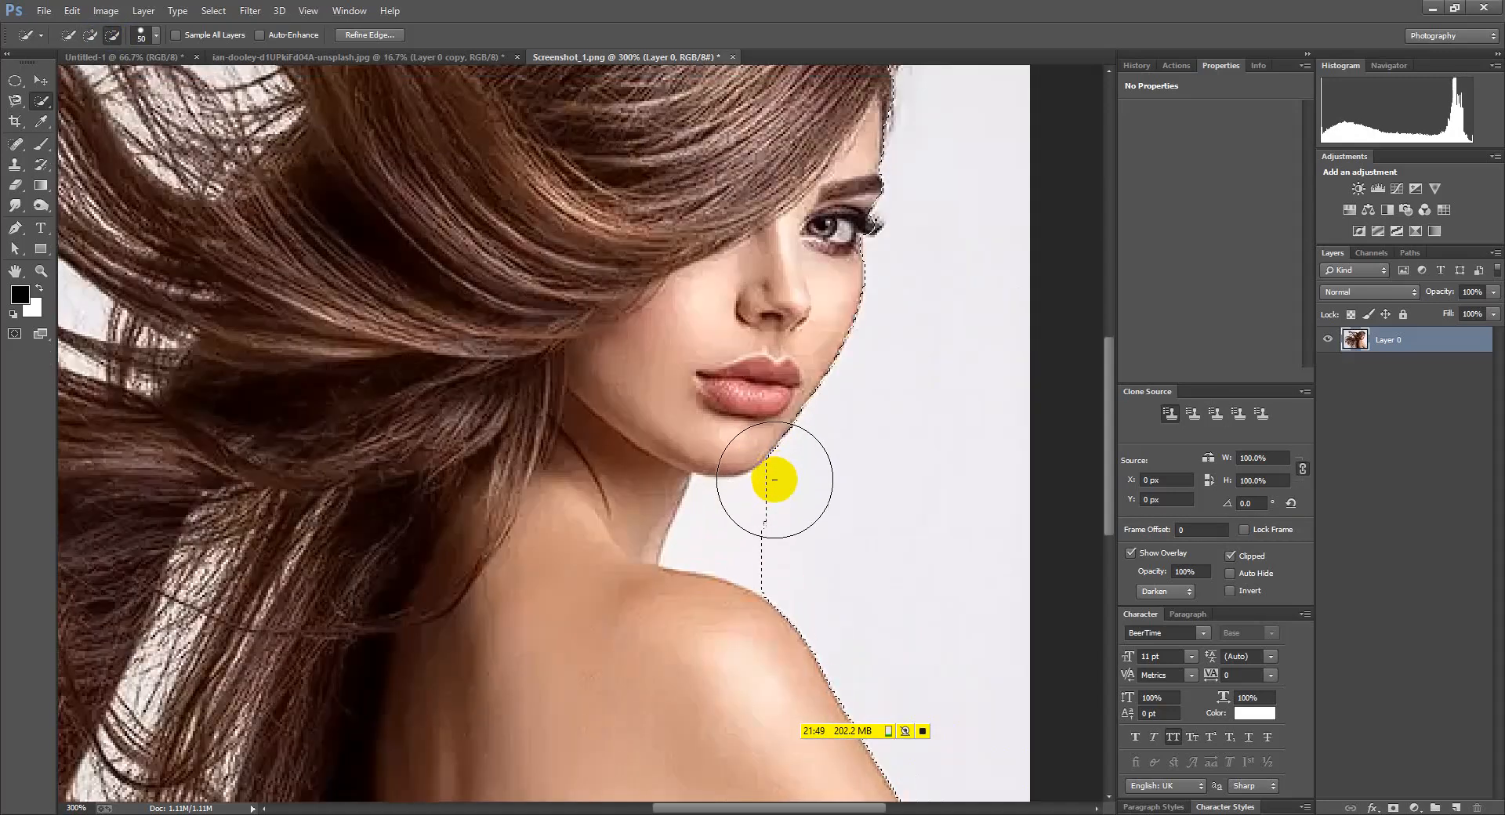
pyautogui.press('0')
pyautogui.press('0')
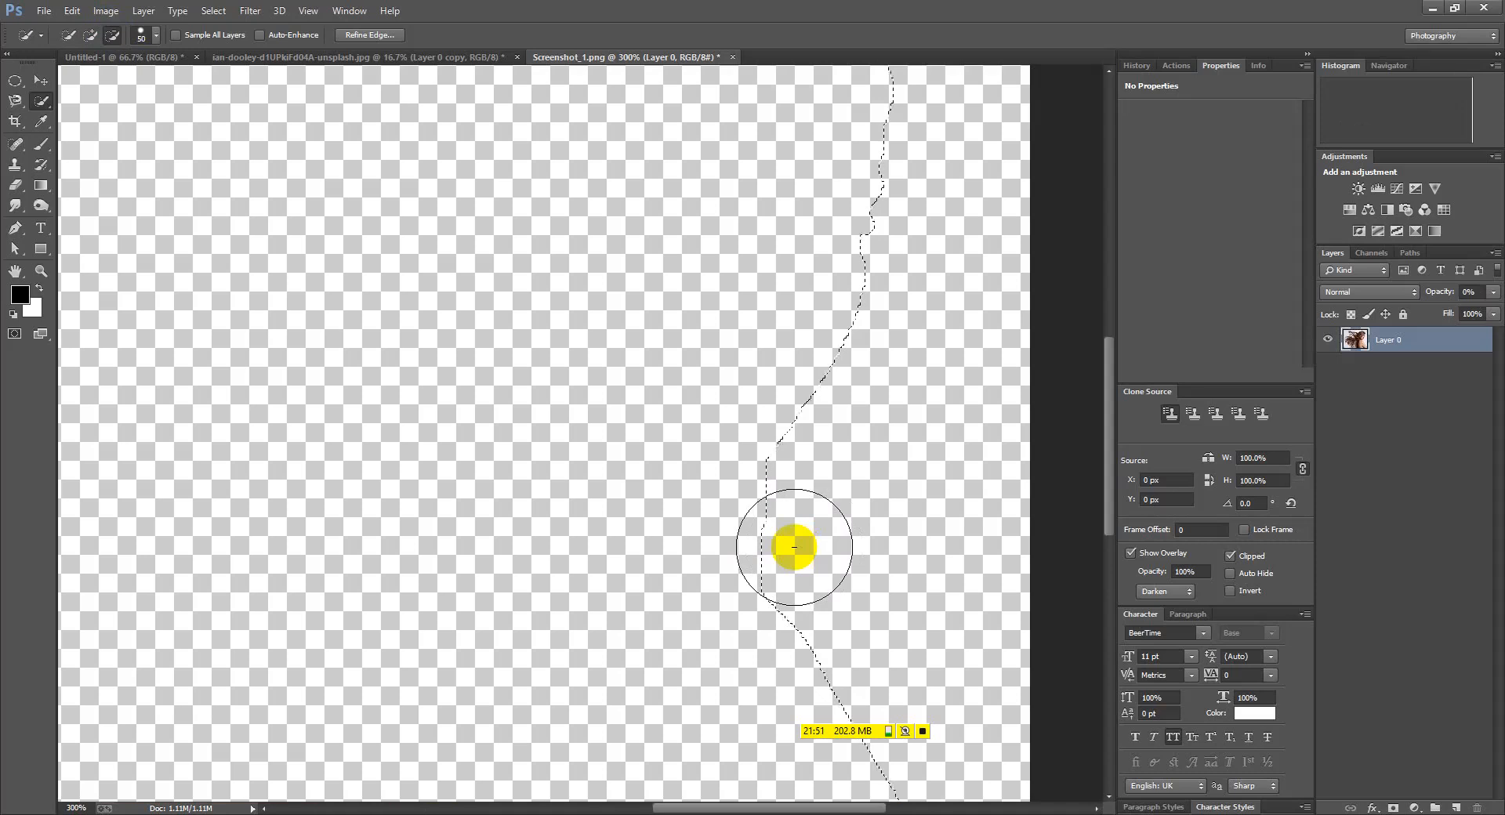
pyautogui.scroll(-1, 789, 529)
pyautogui.press('0')
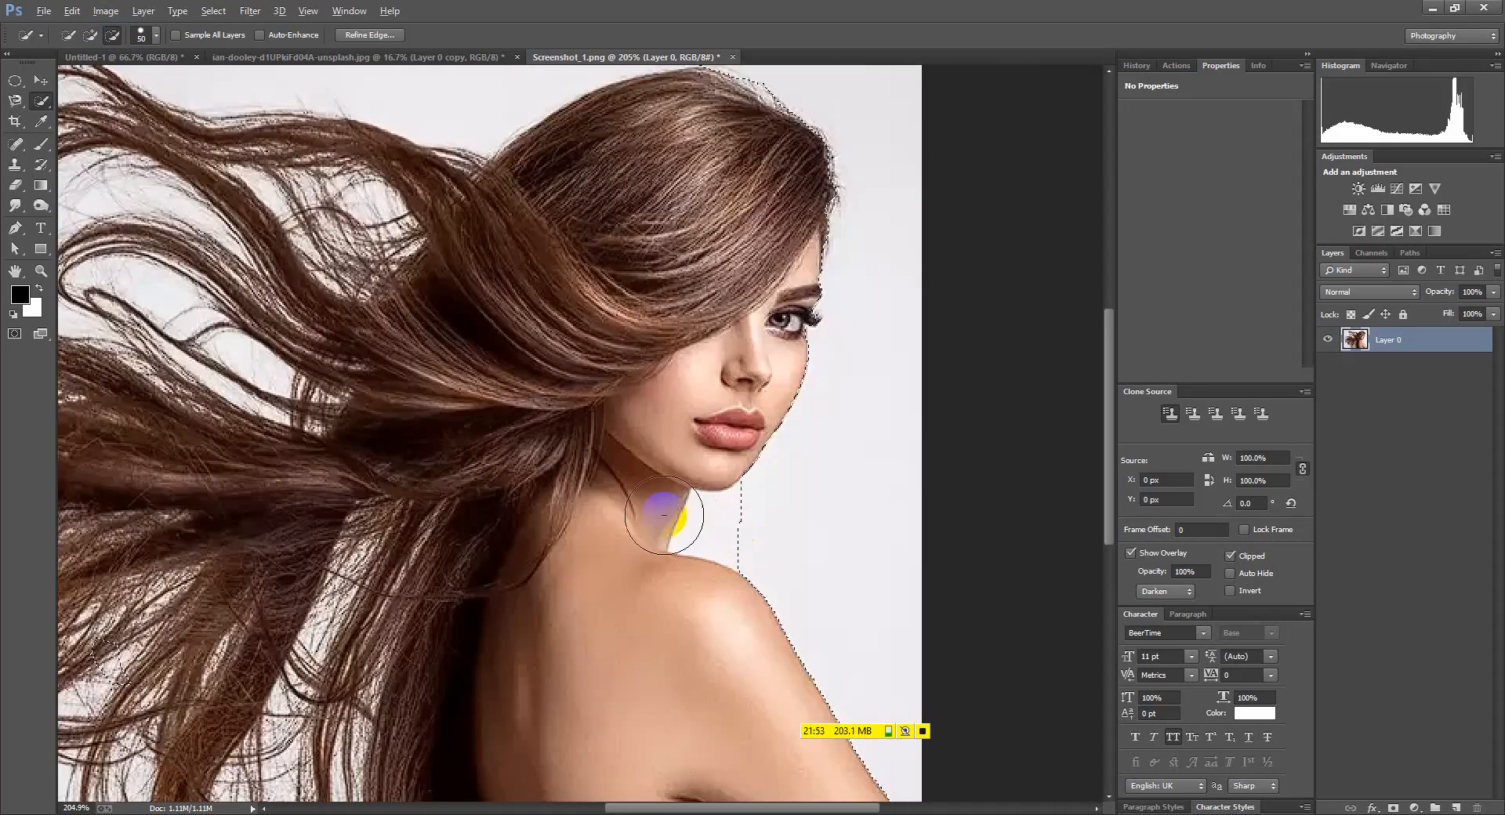
pyautogui.scroll(-2, 680, 516)
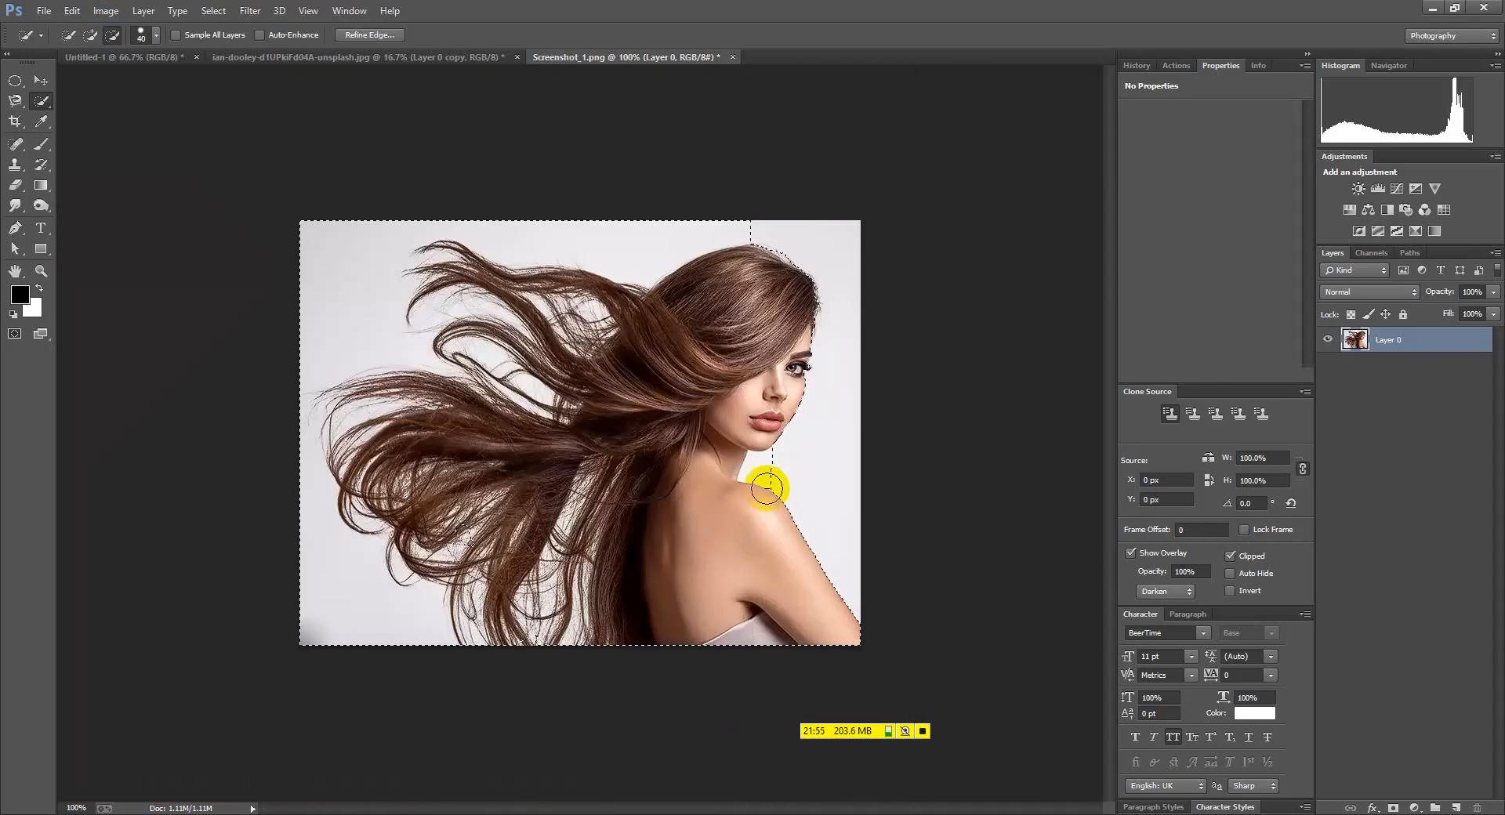
pyautogui.press('[')
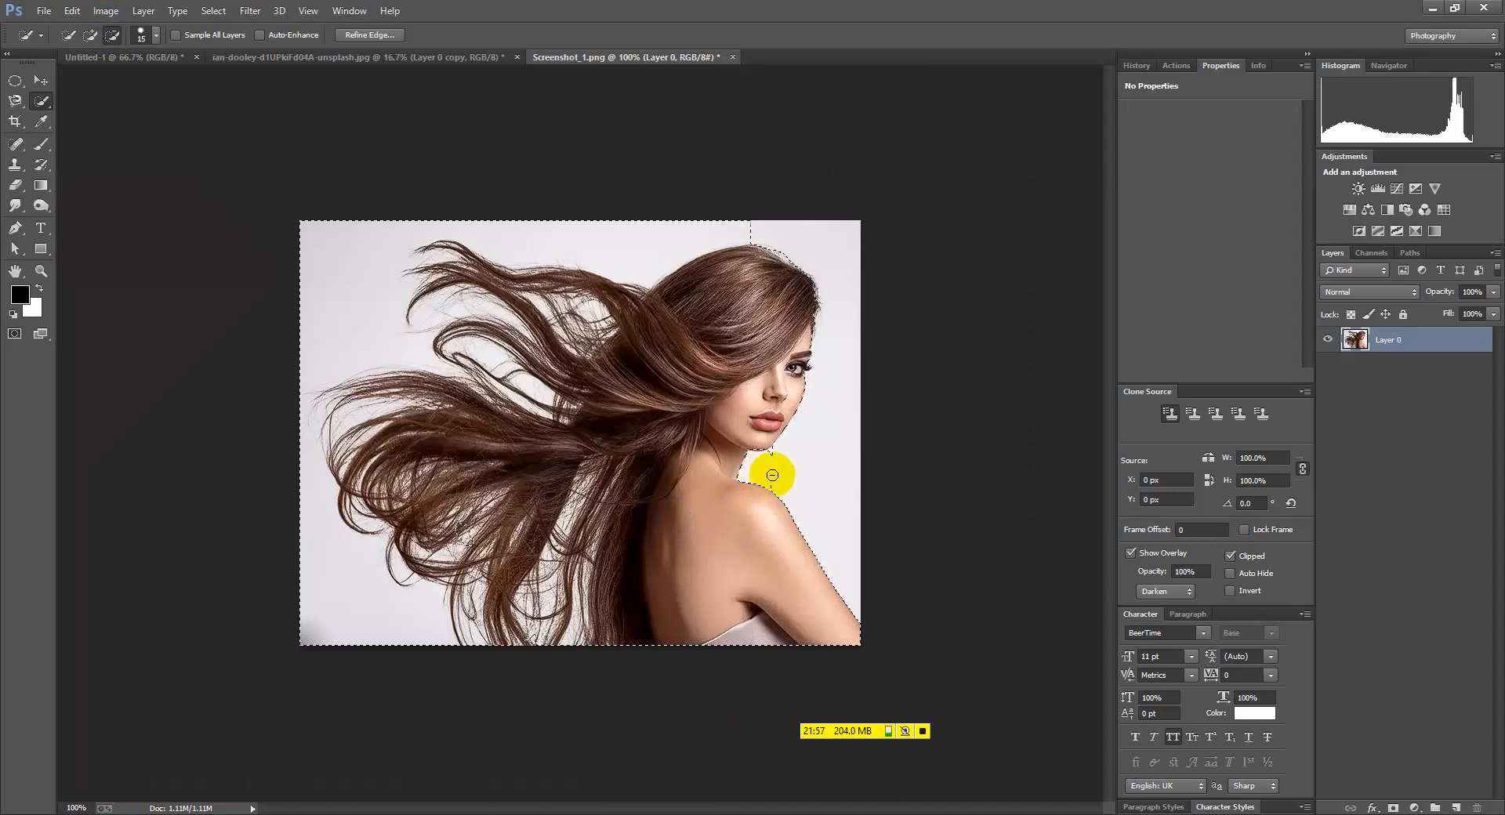
pyautogui.scroll(3, 760, 475)
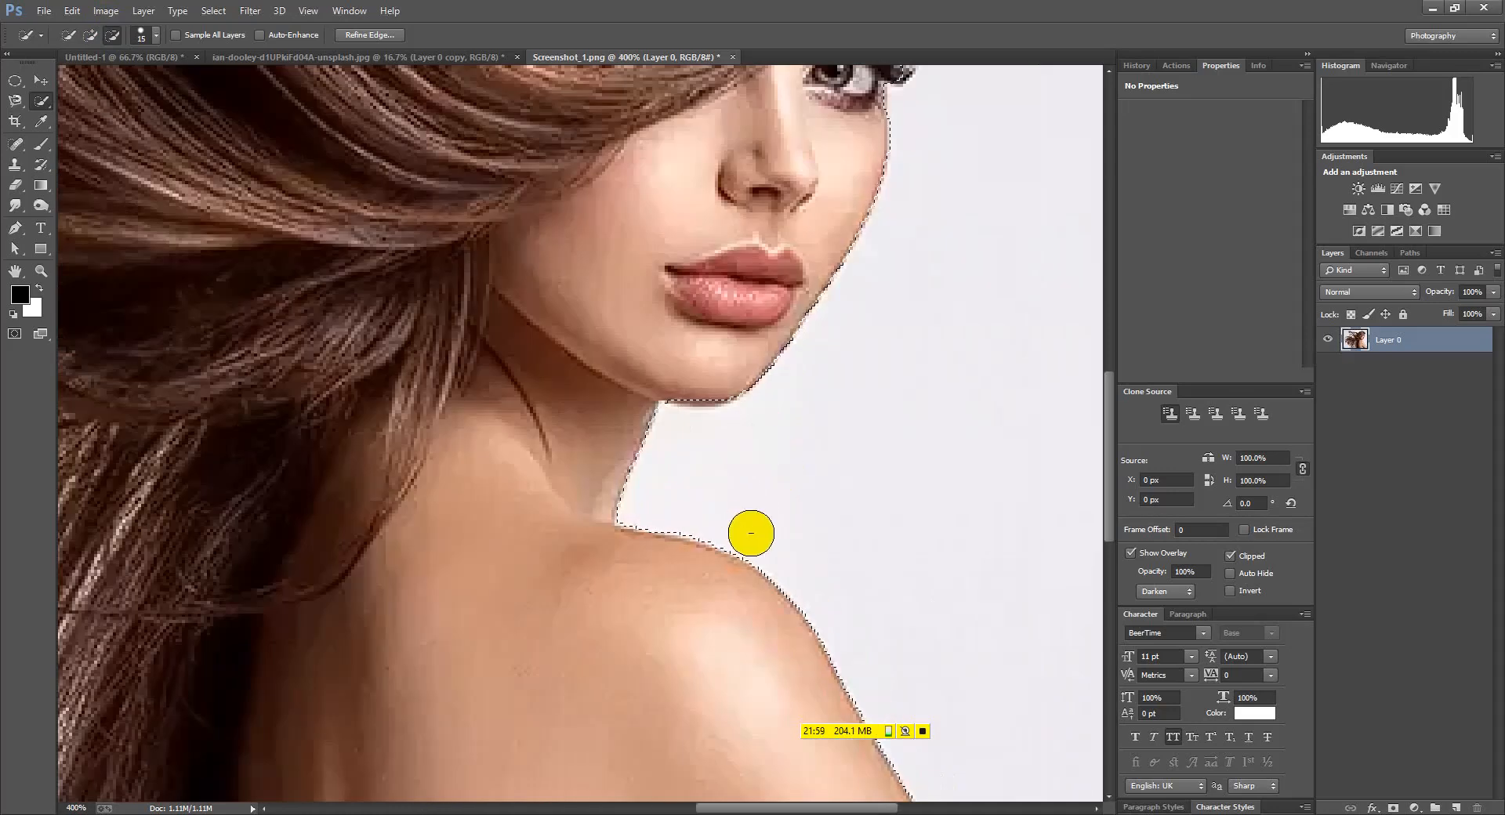
# Subtract the background above the hair and near the hair tip from the selection
pyautogui.click(91, 35)
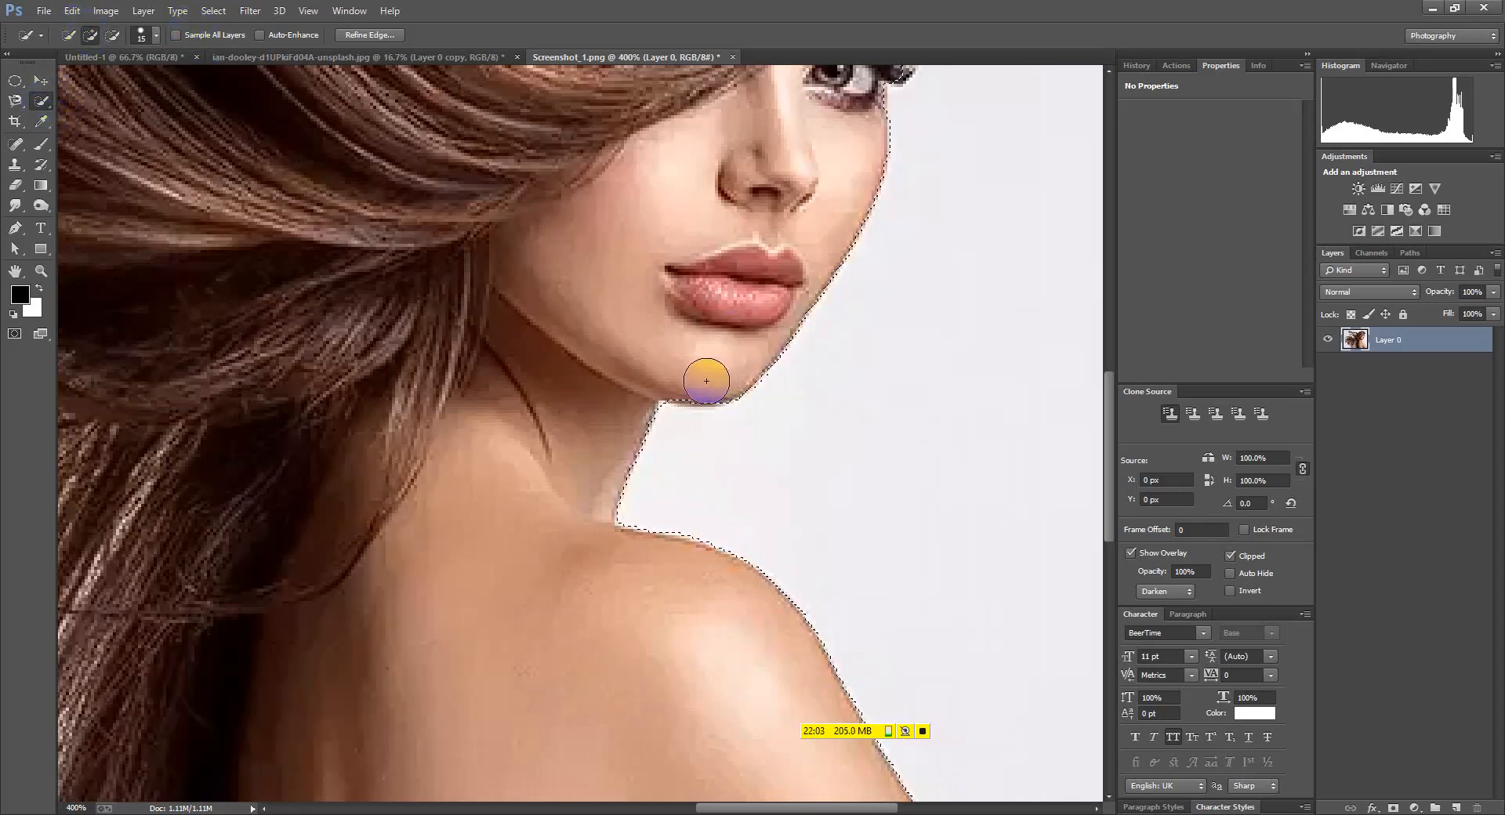
pyautogui.scroll(-5, 731, 350)
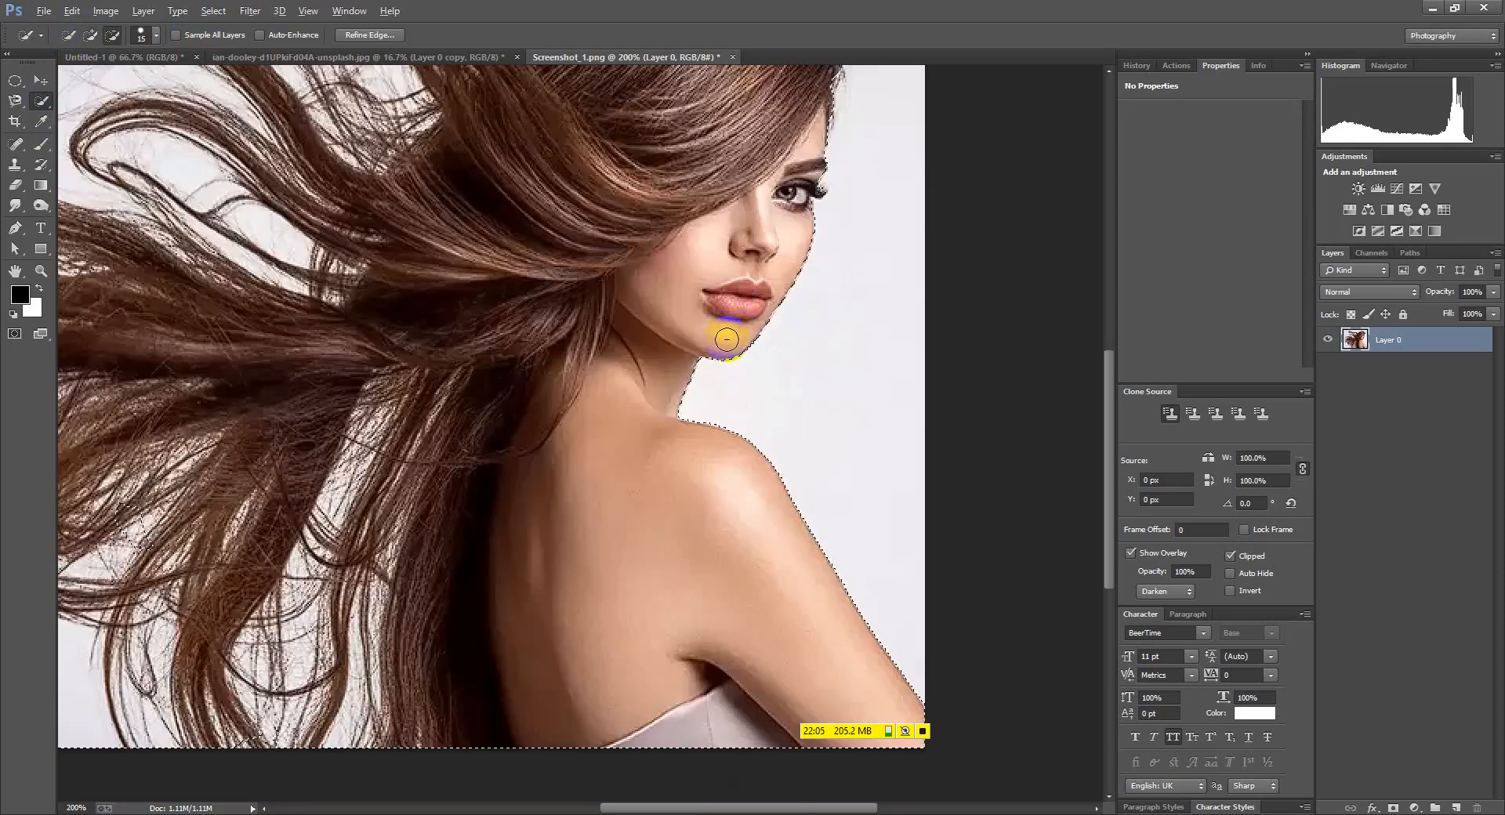
pyautogui.click(113, 38)
pyautogui.scroll(3, 605, 309)
pyautogui.moveTo(795, 182)
pyautogui.mouseDown()
pyautogui.moveTo(717, 210)
pyautogui.moveTo(746, 203)
pyautogui.moveTo(638, 201)
pyautogui.moveTo(316, 168)
pyautogui.mouseUp()
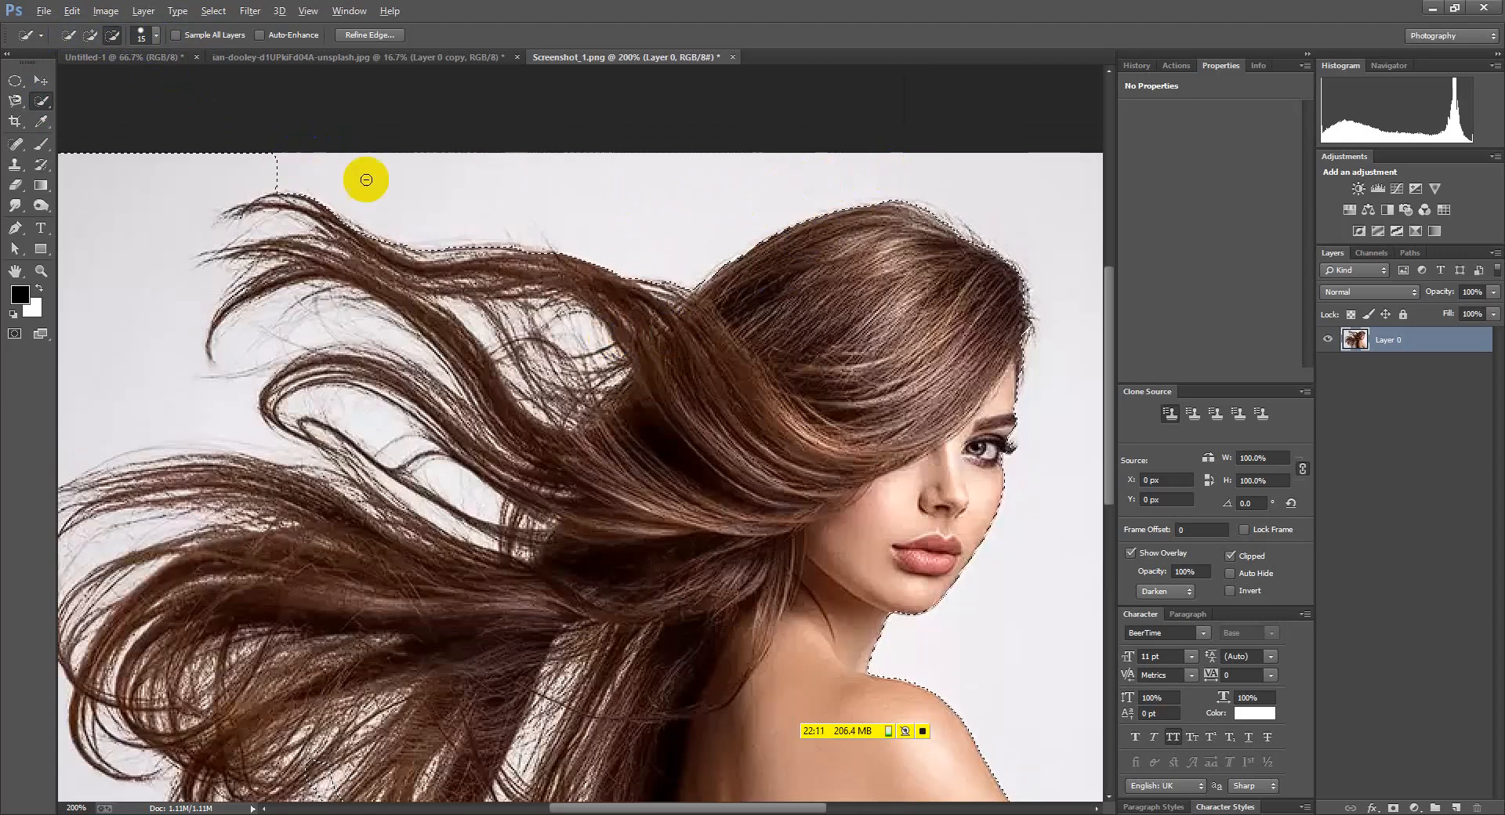
pyautogui.scroll(-2, 322, 170)
pyautogui.scroll(2, 453, 298)
pyautogui.moveTo(414, 155)
pyautogui.mouseDown()
pyautogui.moveTo(382, 136)
pyautogui.moveTo(360, 154)
pyautogui.moveTo(312, 140)
pyautogui.moveTo(384, 267)
pyautogui.moveTo(357, 275)
pyautogui.moveTo(278, 158)
pyautogui.mouseUp()
# Add the left hair strands and the lower hair's top edge, undoing a leaked stroke
pyautogui.click(90, 36)
pyautogui.moveTo(438, 219)
pyautogui.mouseDown()
pyautogui.moveTo(379, 304)
pyautogui.moveTo(384, 240)
pyautogui.moveTo(370, 219)
pyautogui.moveTo(346, 222)
pyautogui.moveTo(406, 168)
pyautogui.mouseUp()
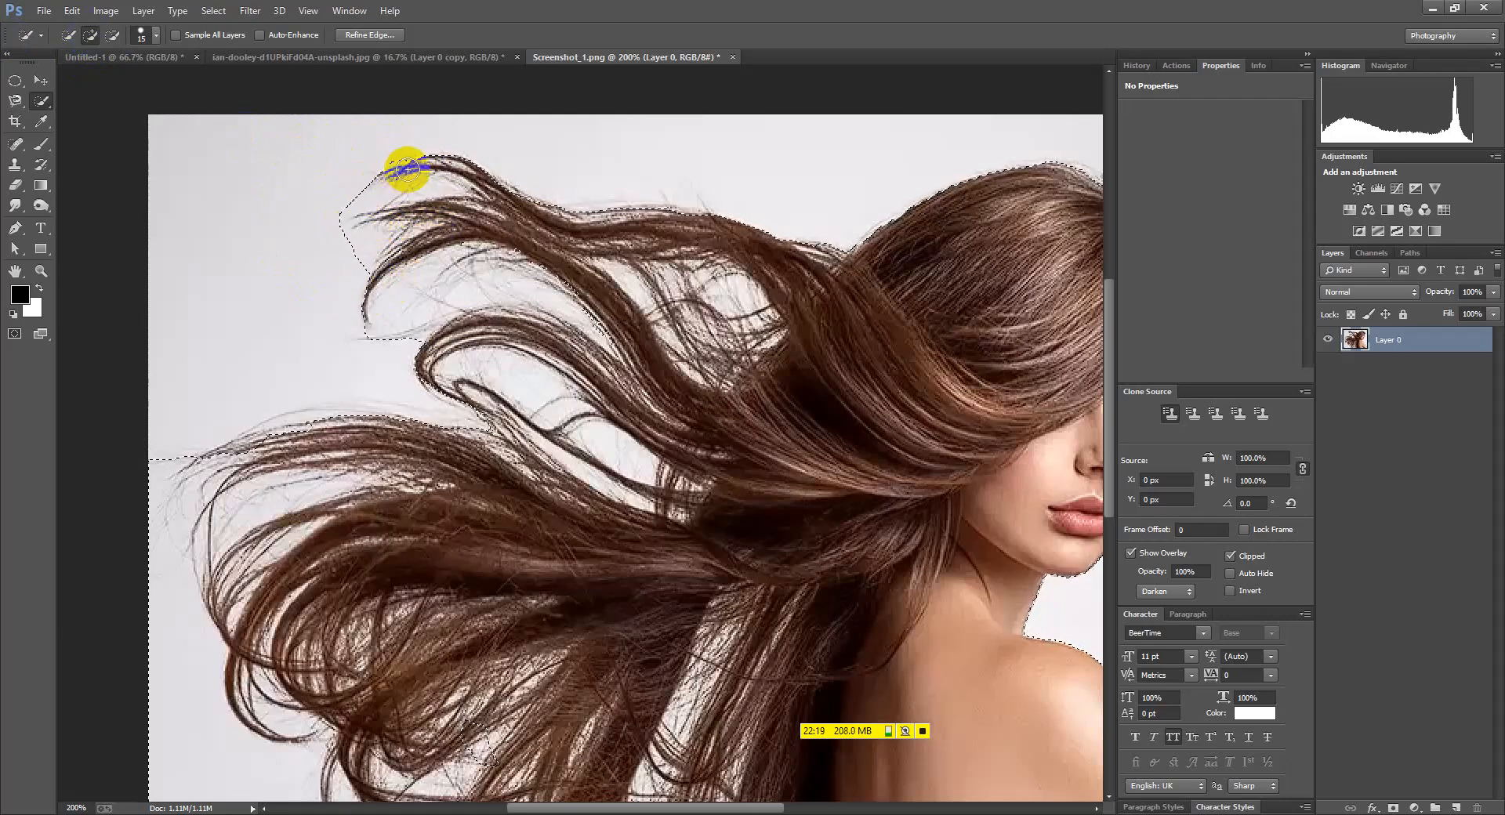
pyautogui.moveTo(387, 397)
pyautogui.mouseDown()
pyautogui.moveTo(308, 430)
pyautogui.moveTo(320, 418)
pyautogui.mouseUp()
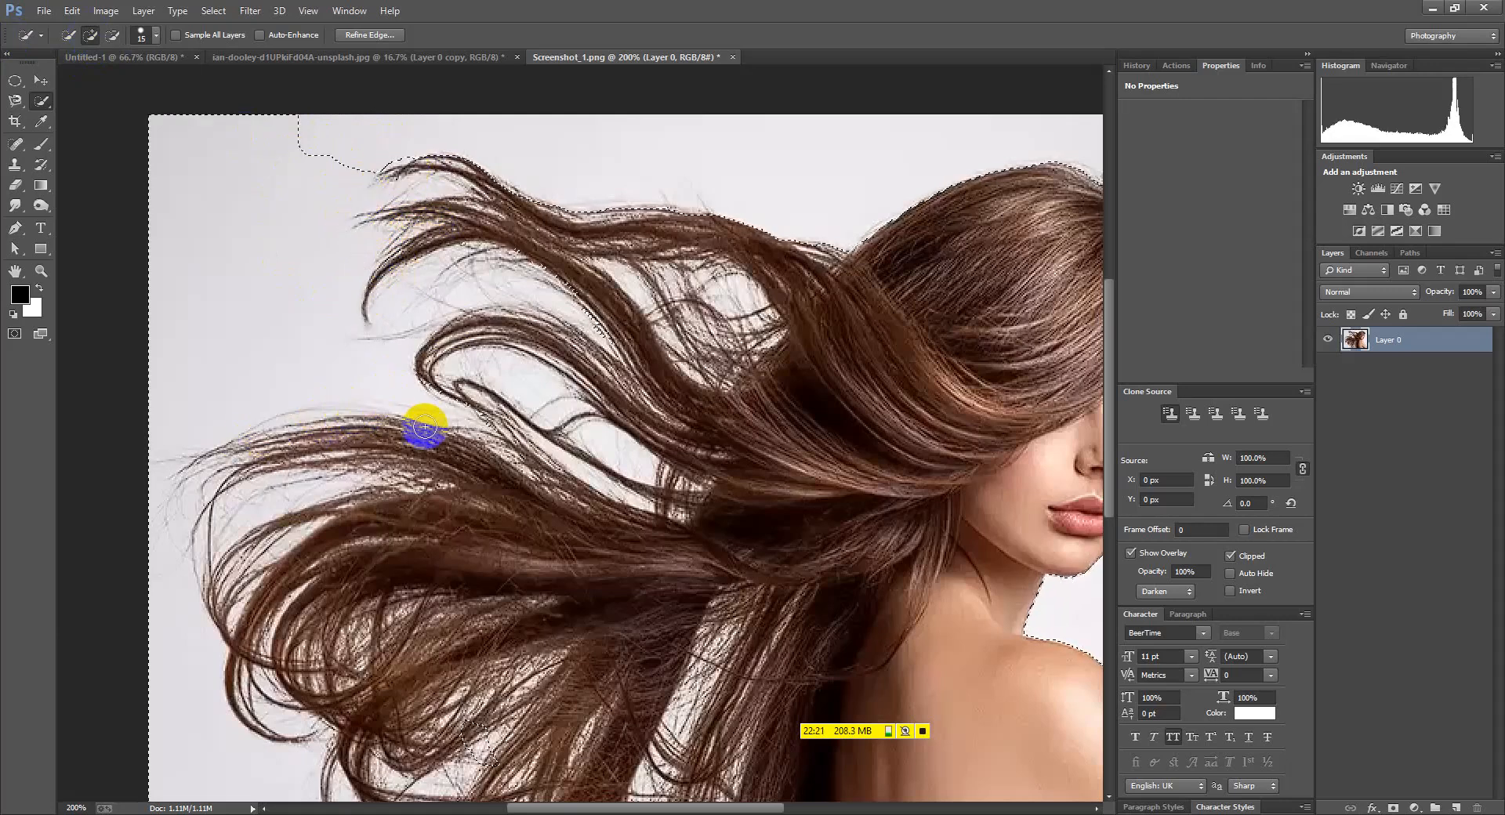
pyautogui.hotkey('ctrl', 'z')
pyautogui.moveTo(442, 417); pyautogui.dragTo(233, 454)
# Remove the stray loop in the lower-left hair, then add the lower-left hair loop back
pyautogui.scroll(-1, 248, 463)
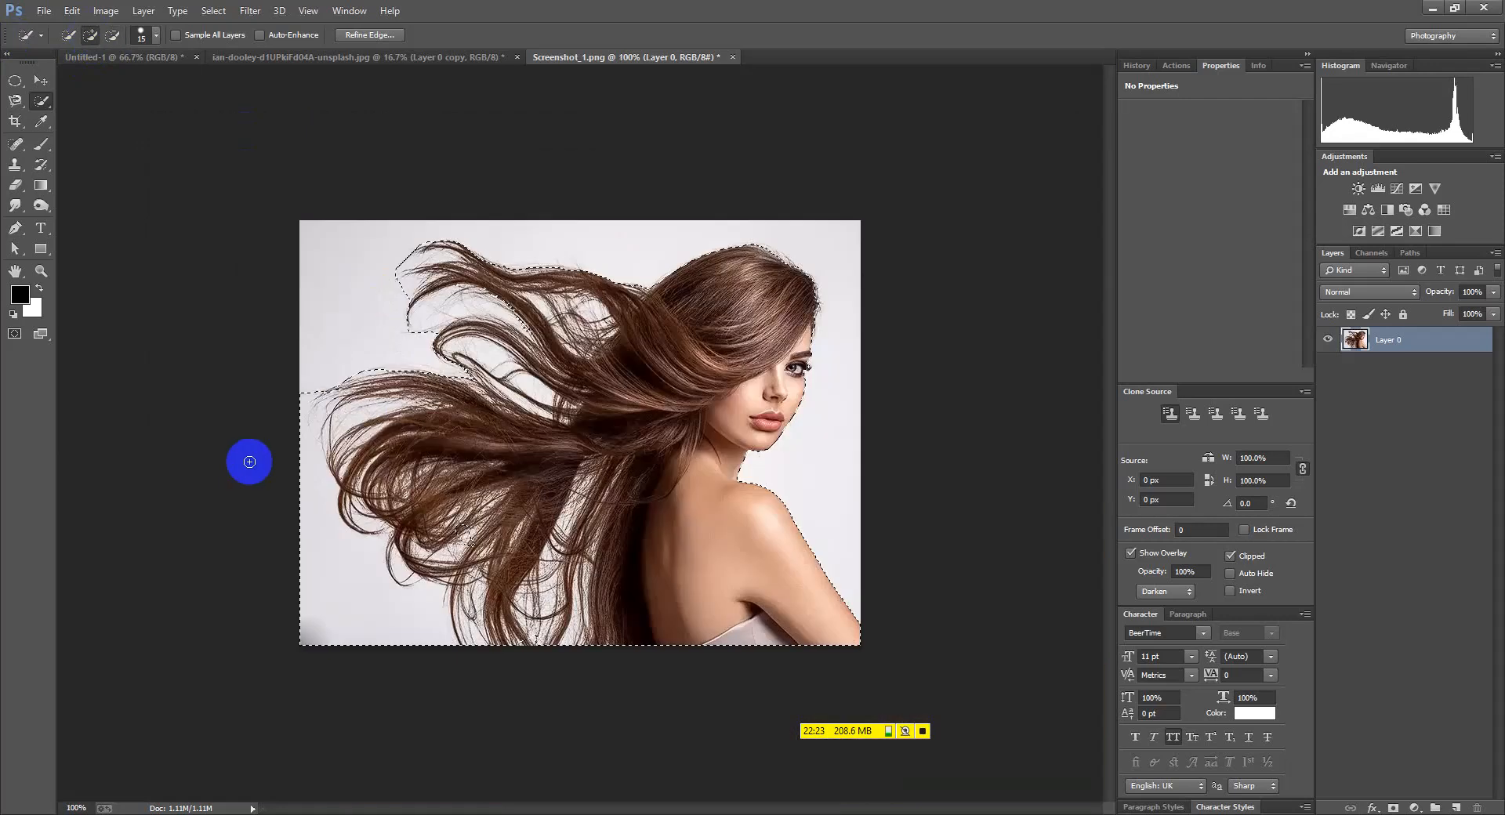
pyautogui.moveTo(322, 506)
pyautogui.mouseDown()
pyautogui.moveTo(438, 630)
pyautogui.moveTo(383, 637)
pyautogui.moveTo(360, 621)
pyautogui.moveTo(401, 584)
pyautogui.mouseUp()
pyautogui.click(90, 35)
pyautogui.scroll(2, 349, 538)
pyautogui.moveTo(531, 690); pyautogui.dragTo(514, 665)
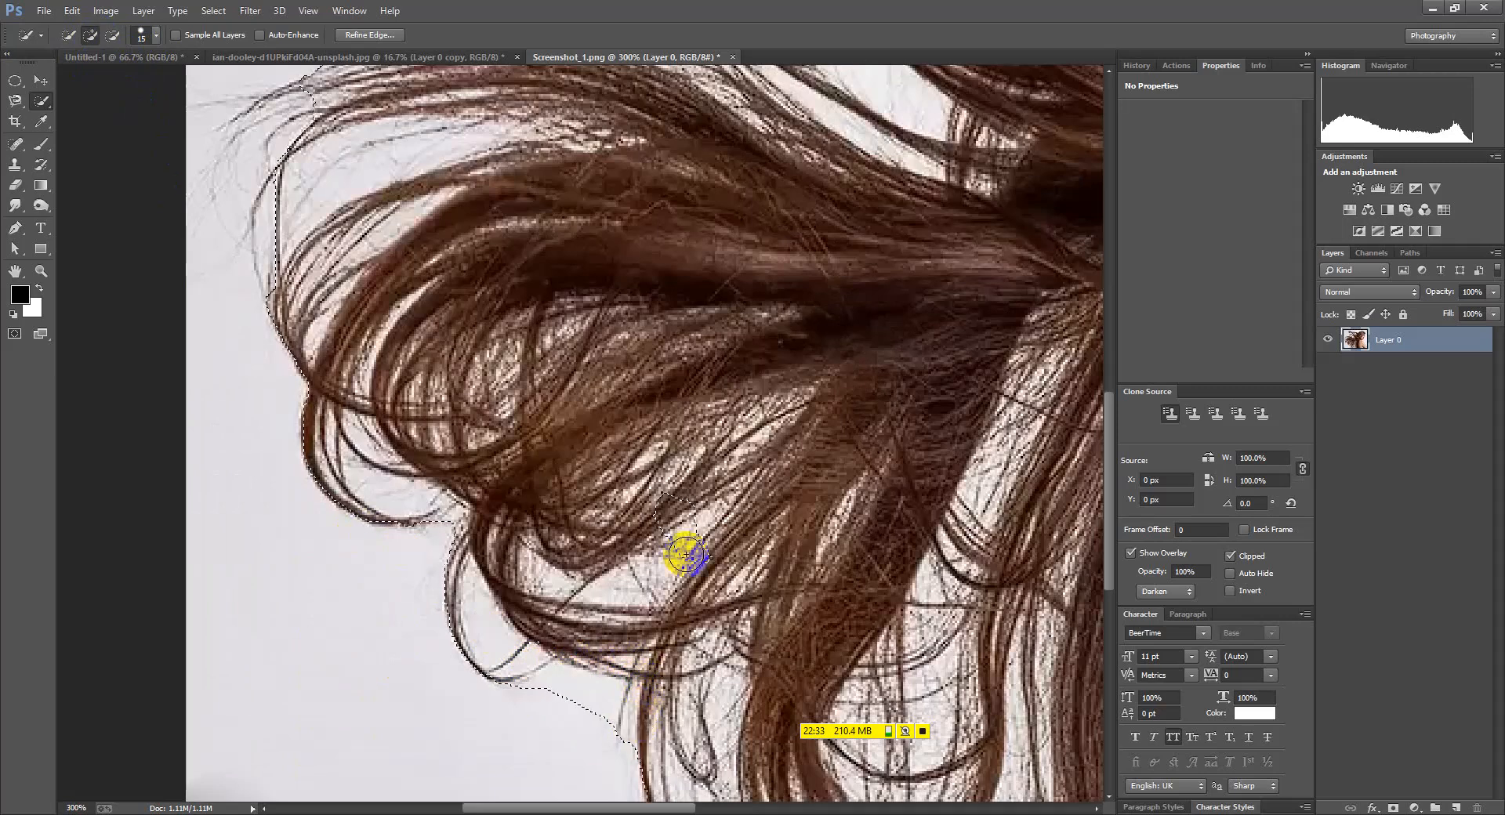
# Subtract the top-left background near the hair tips from the selection
pyautogui.scroll(-2, 436, 492)
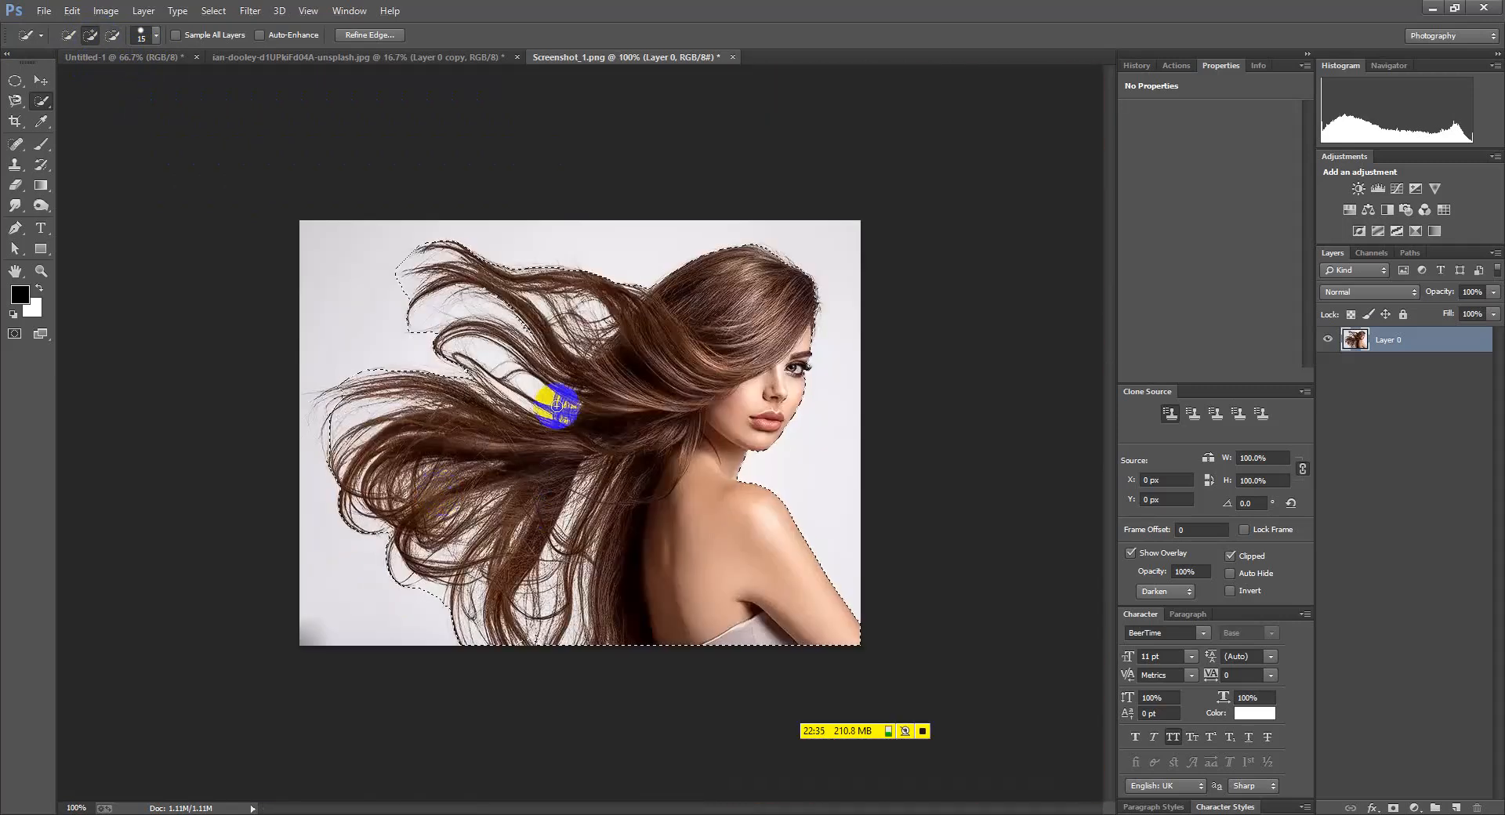
pyautogui.scroll(2, 339, 419)
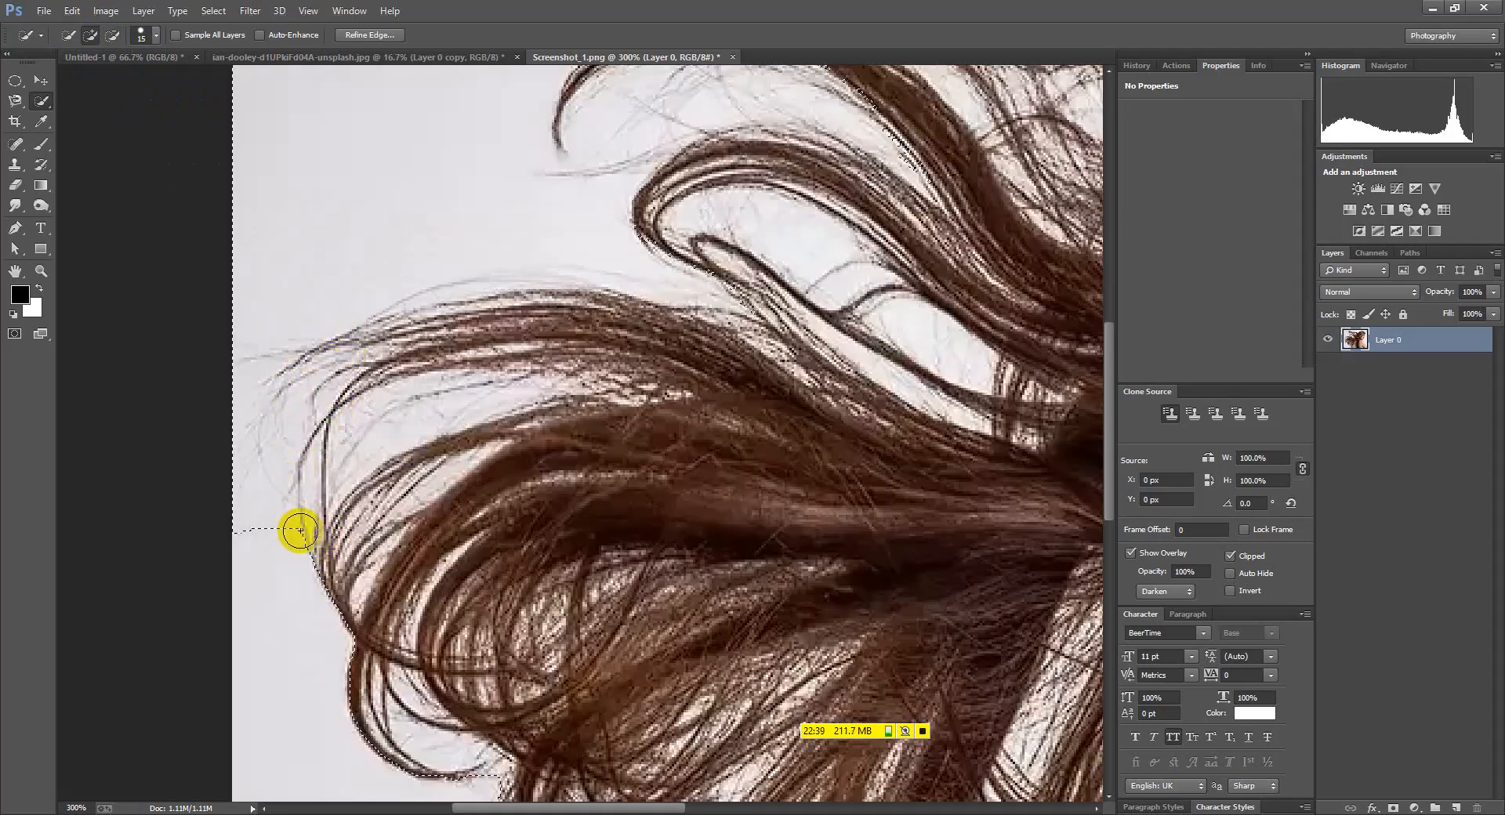
pyautogui.scroll(-2, 298, 528)
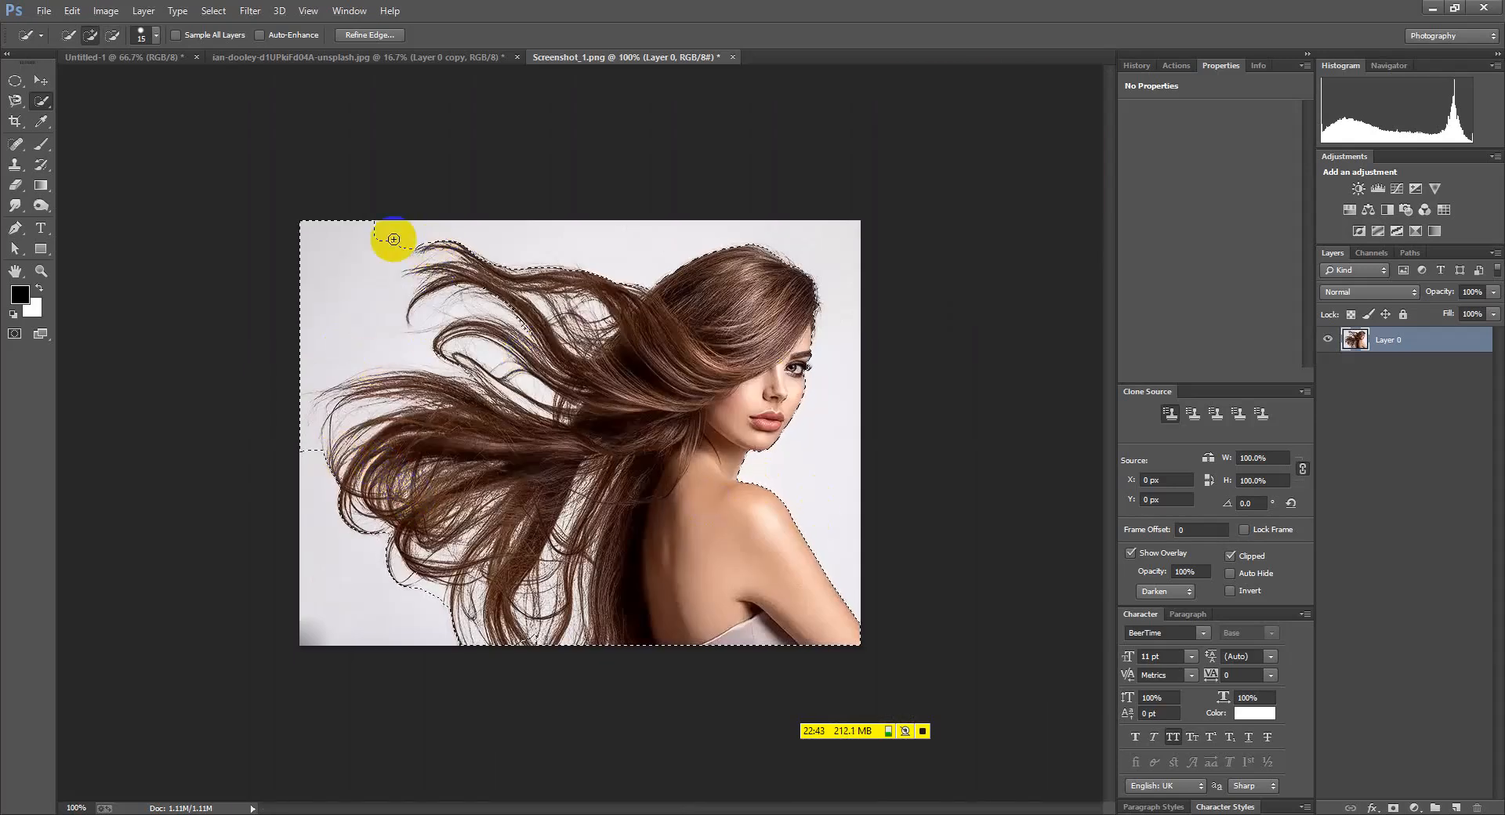
pyautogui.click(113, 35)
pyautogui.moveTo(350, 235)
pyautogui.mouseDown()
pyautogui.moveTo(349, 282)
pyautogui.moveTo(323, 313)
pyautogui.moveTo(356, 336)
pyautogui.moveTo(326, 275)
pyautogui.moveTo(349, 280)
pyautogui.mouseUp()
# Open Refine Edge with Overlay preview and paint Refine Radius along the upper-left hair
pyautogui.click(372, 36)
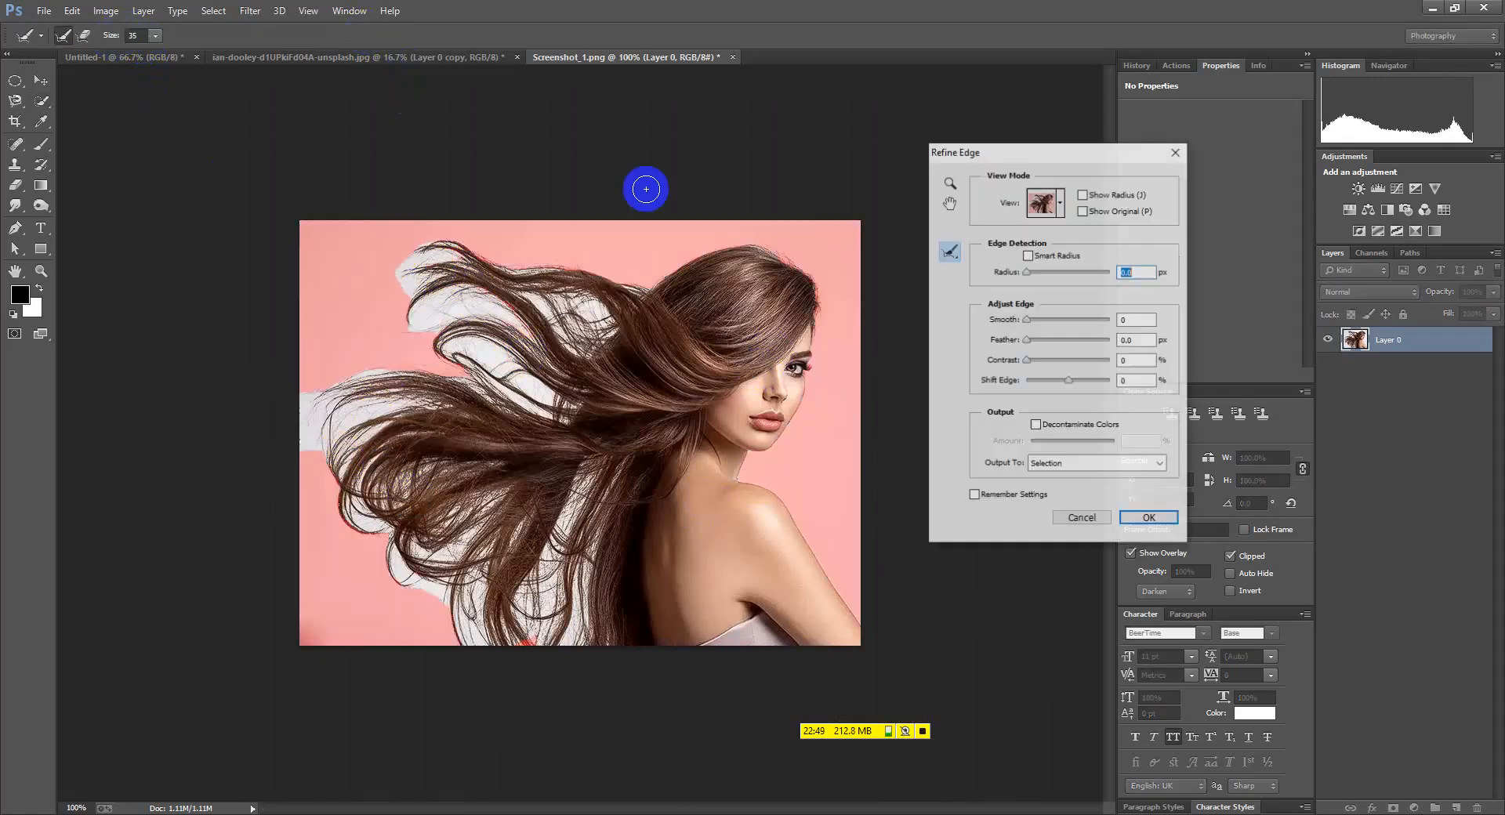
pyautogui.moveTo(1019, 157); pyautogui.dragTo(1042, 137)
pyautogui.click(1066, 182)
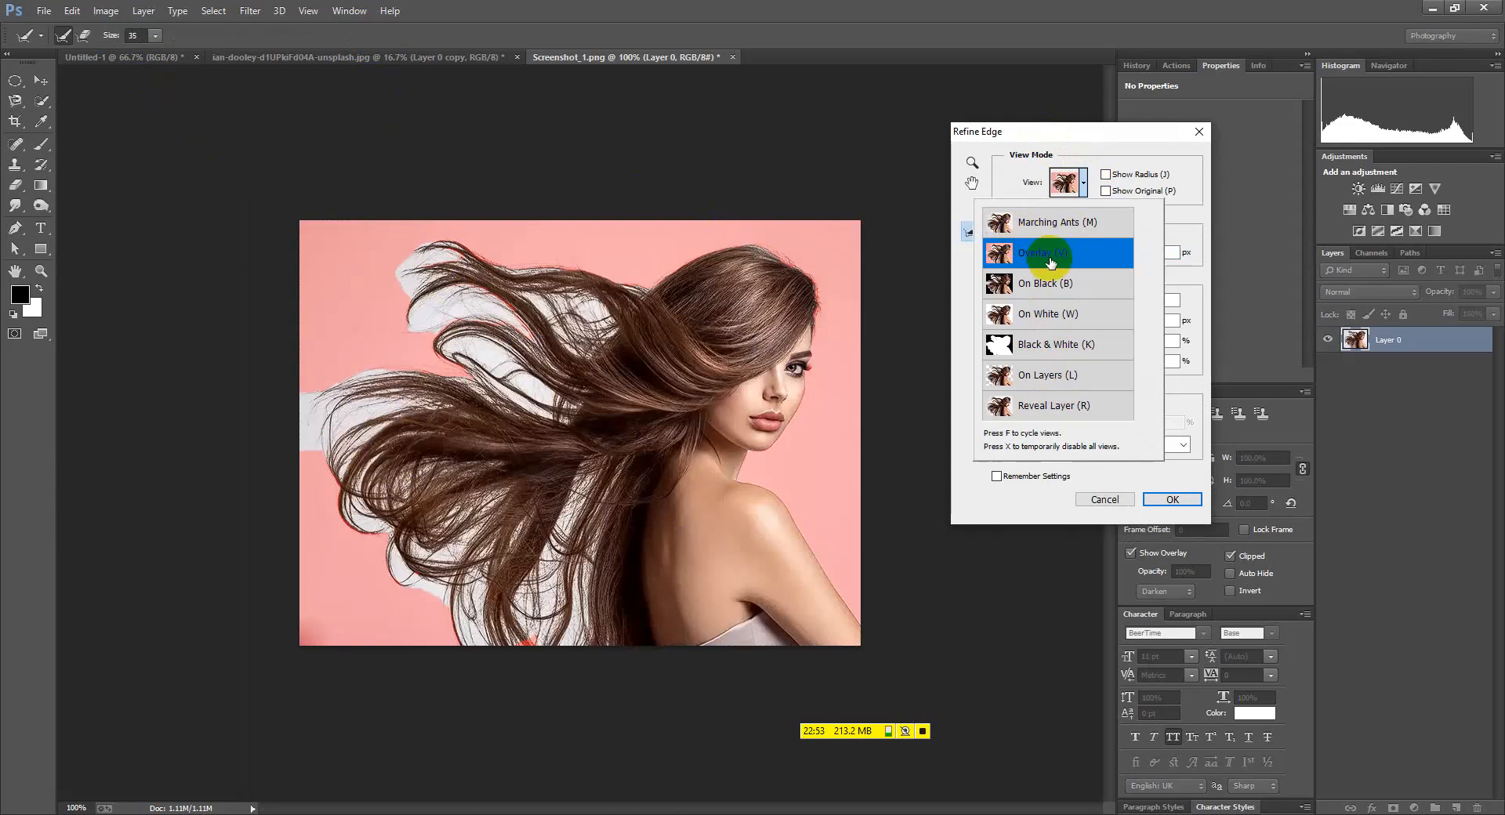
pyautogui.click(1168, 232)
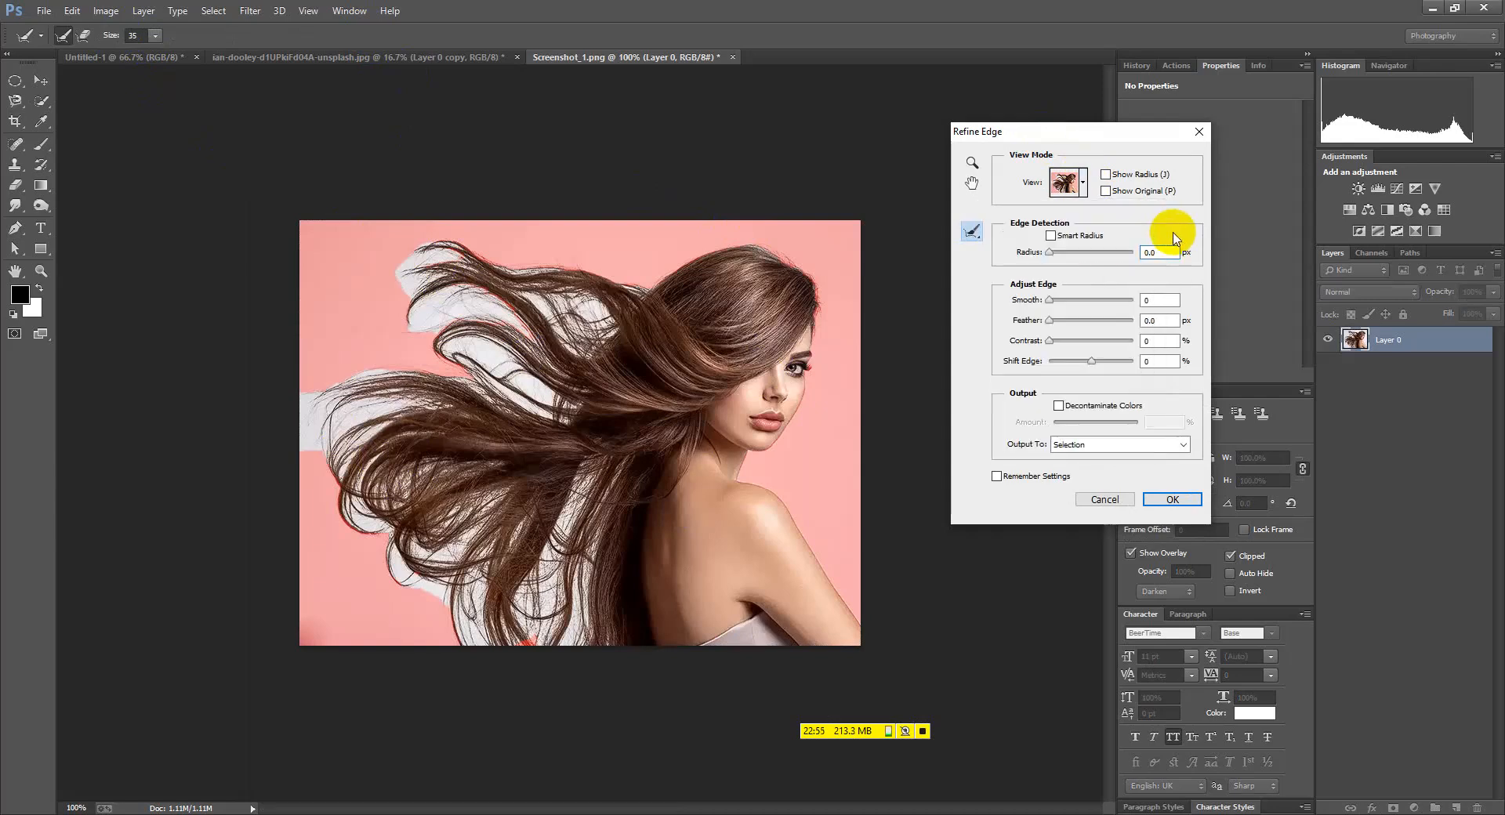
pyautogui.scroll(1, 346, 389)
pyautogui.scroll(1, 424, 277)
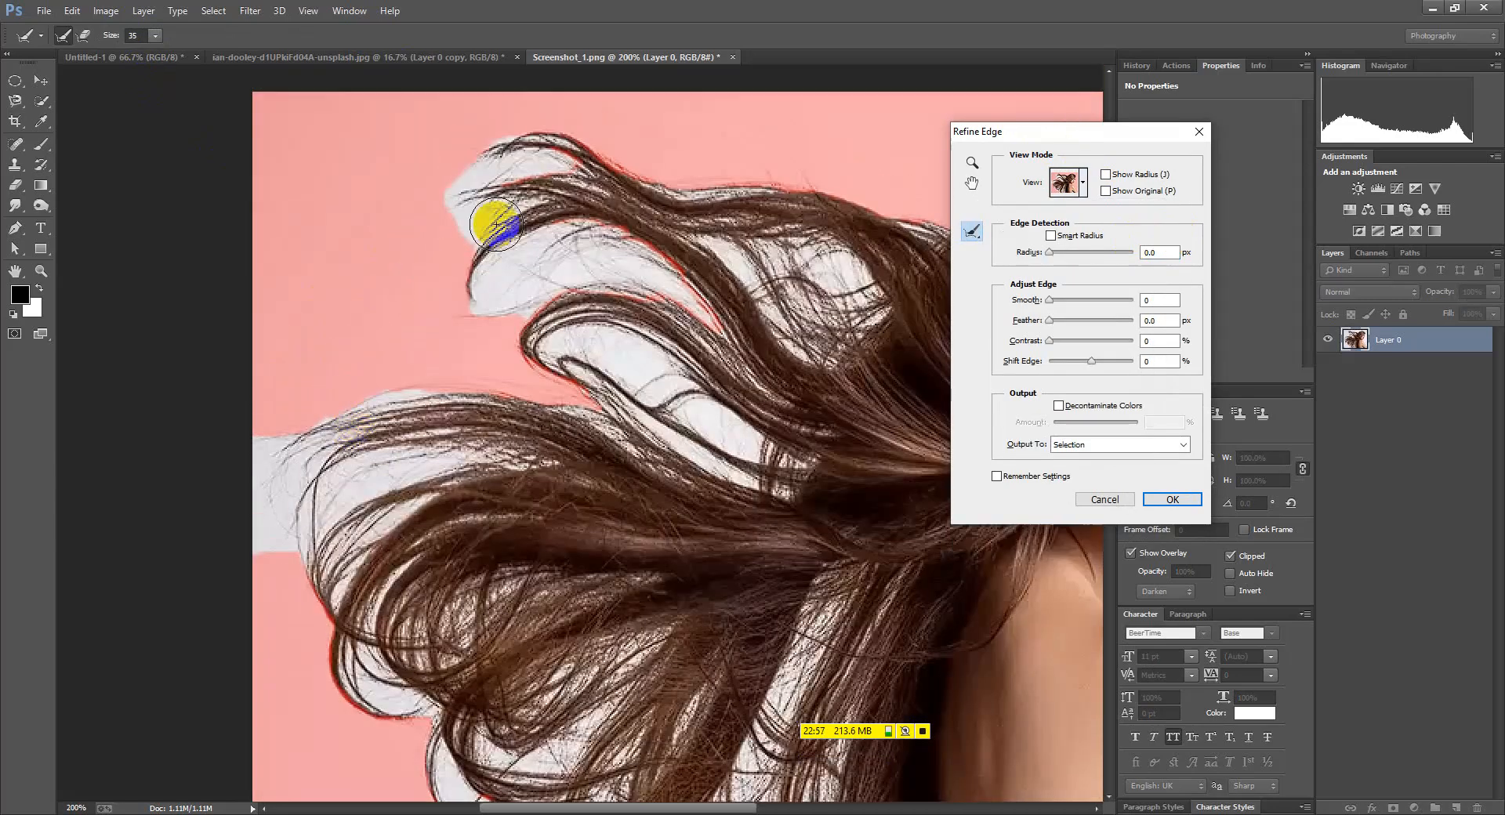
pyautogui.moveTo(558, 235)
pyautogui.mouseDown()
pyautogui.moveTo(524, 194)
pyautogui.moveTo(558, 192)
pyautogui.mouseUp()
pyautogui.moveTo(1066, 137); pyautogui.dragTo(1215, 150)
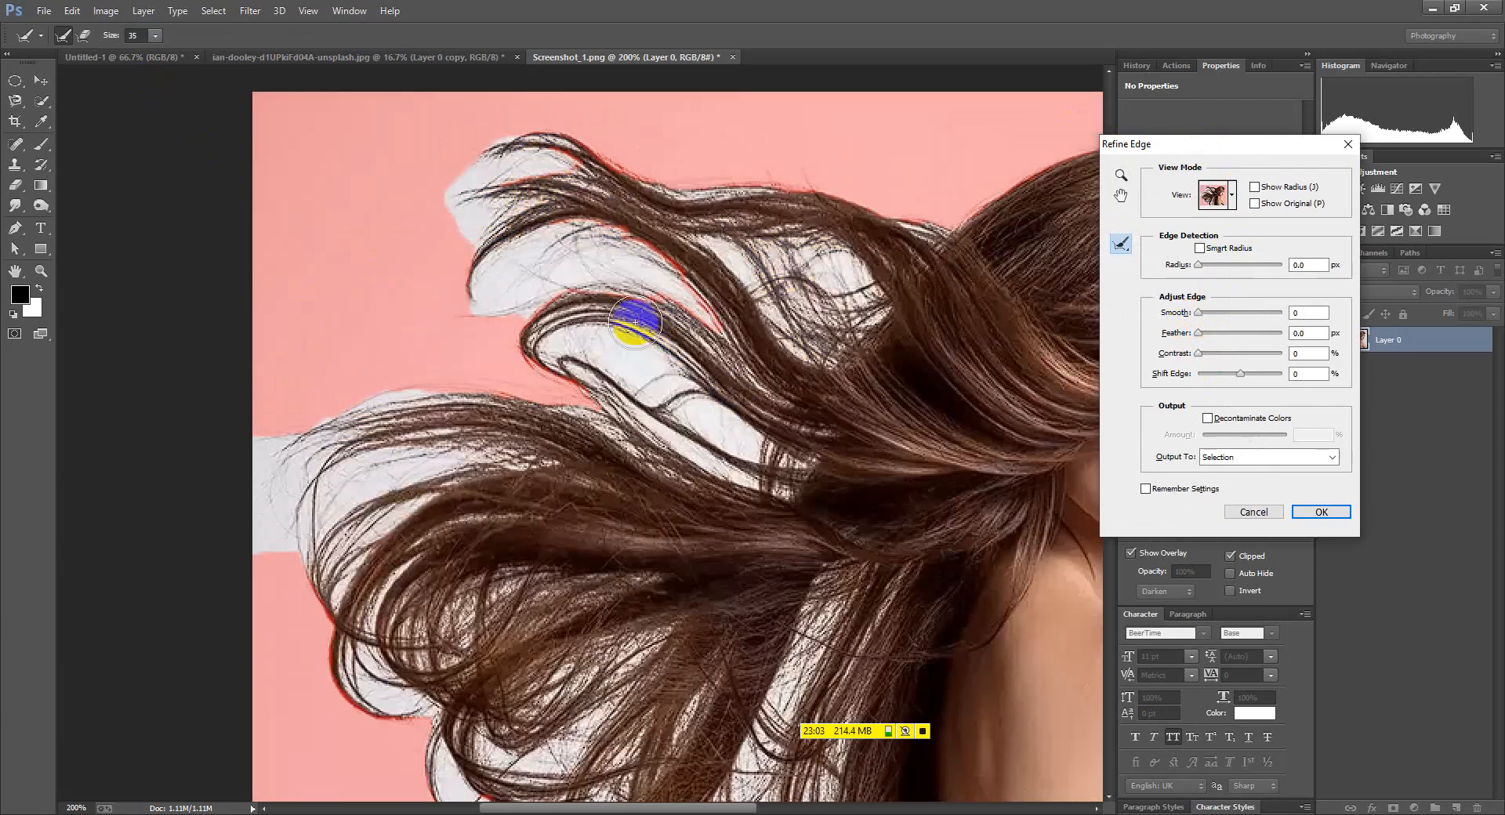
pyautogui.hotkey('ctrl', '-')
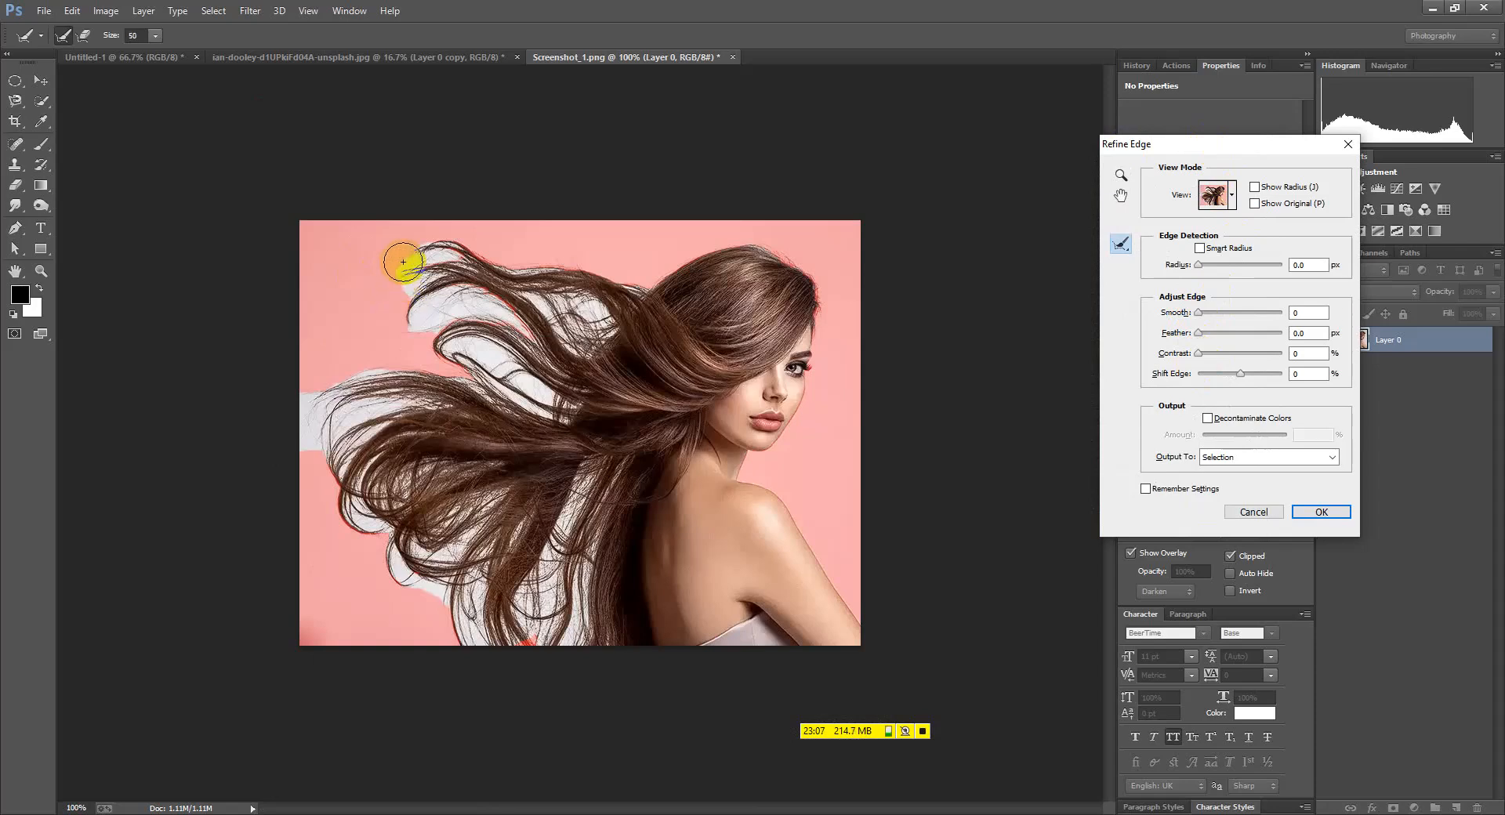
# Resize the refine brush and paint over the upper hair fringe and the hair loop
pyautogui.moveTo(154, 51); pyautogui.dragTo(237, 73)
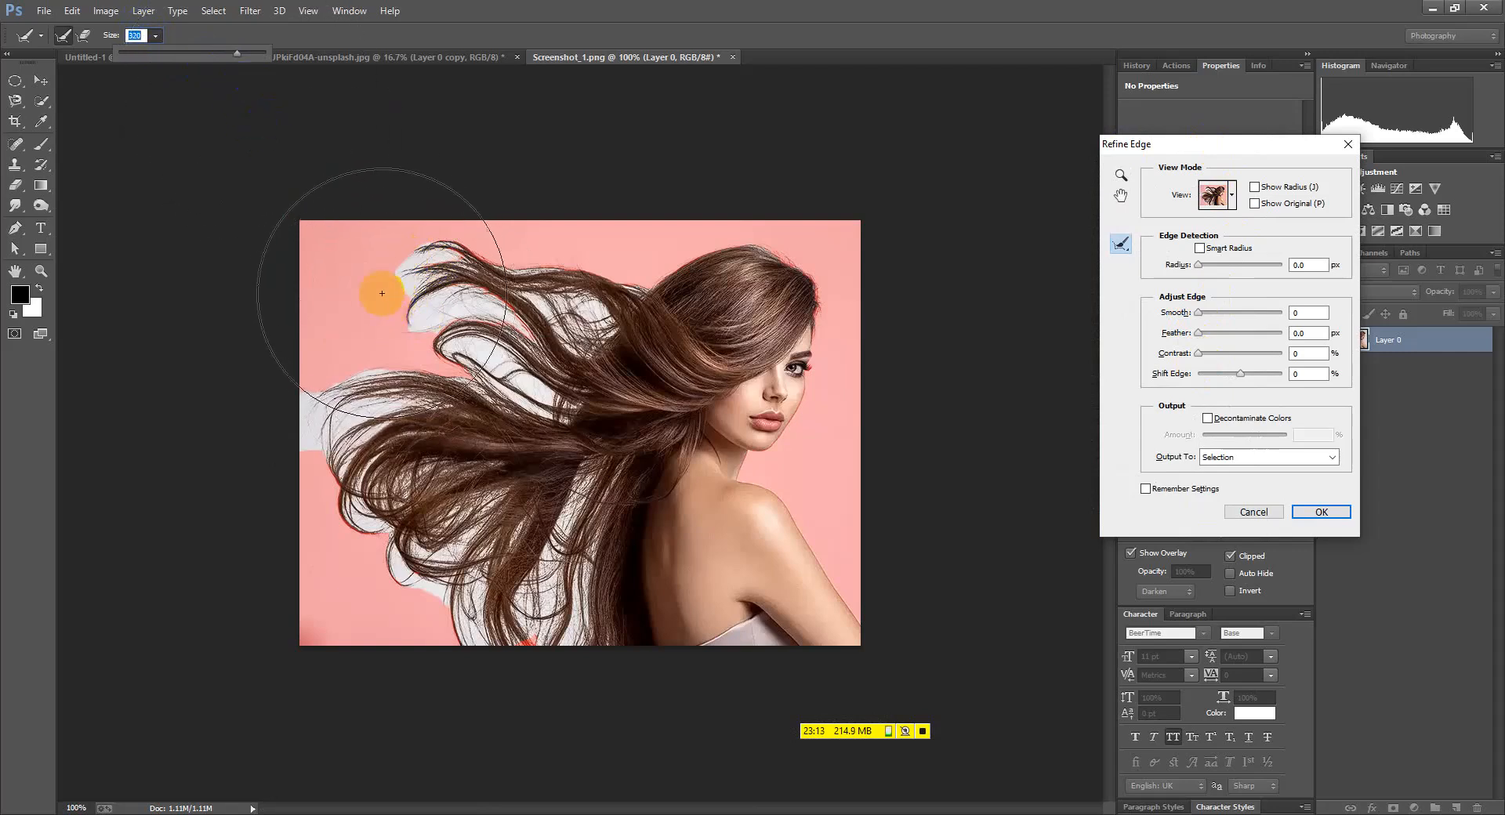
pyautogui.click(186, 53)
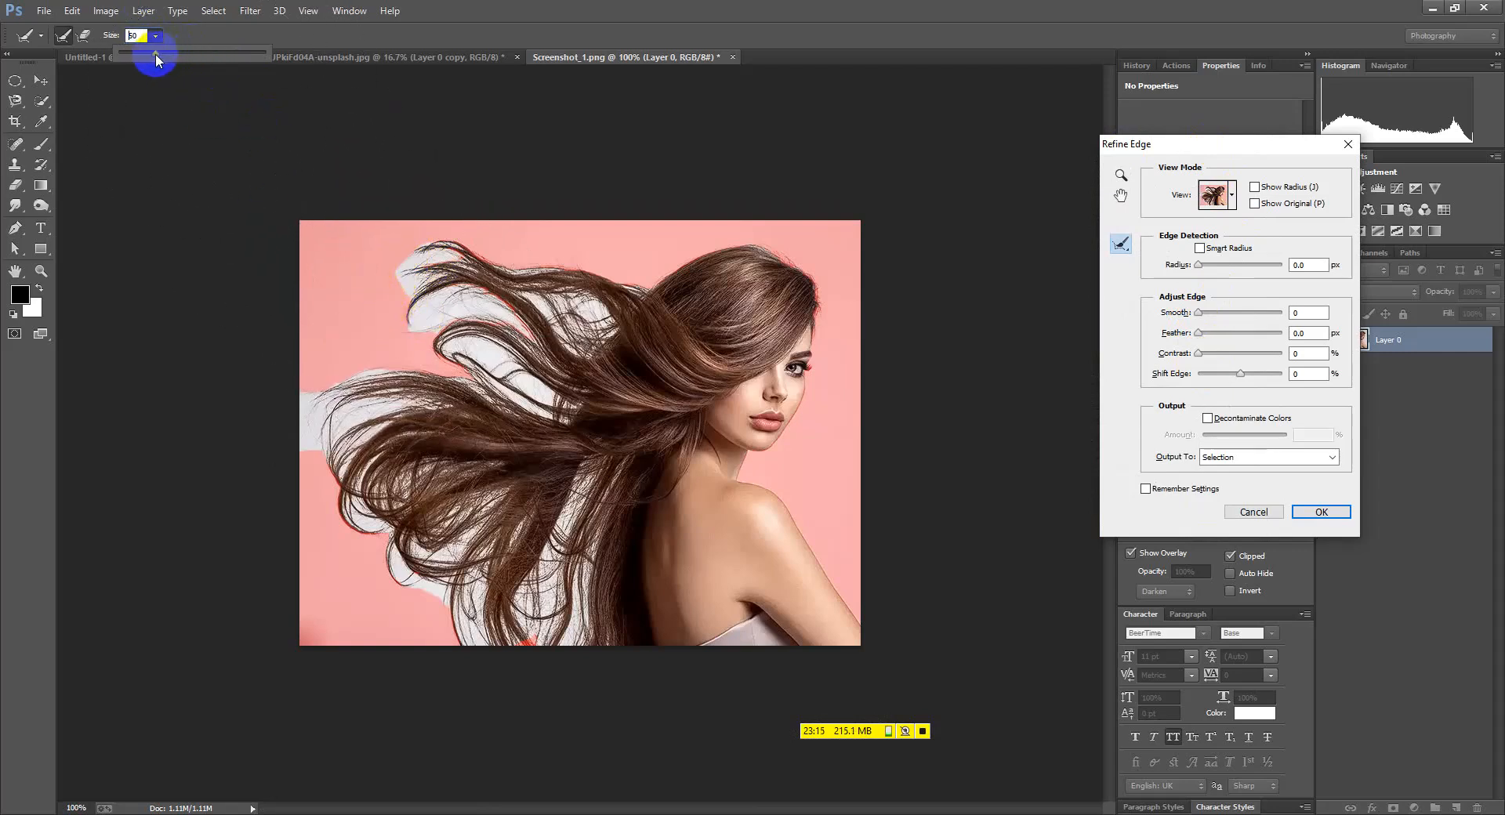
pyautogui.click(356, 278)
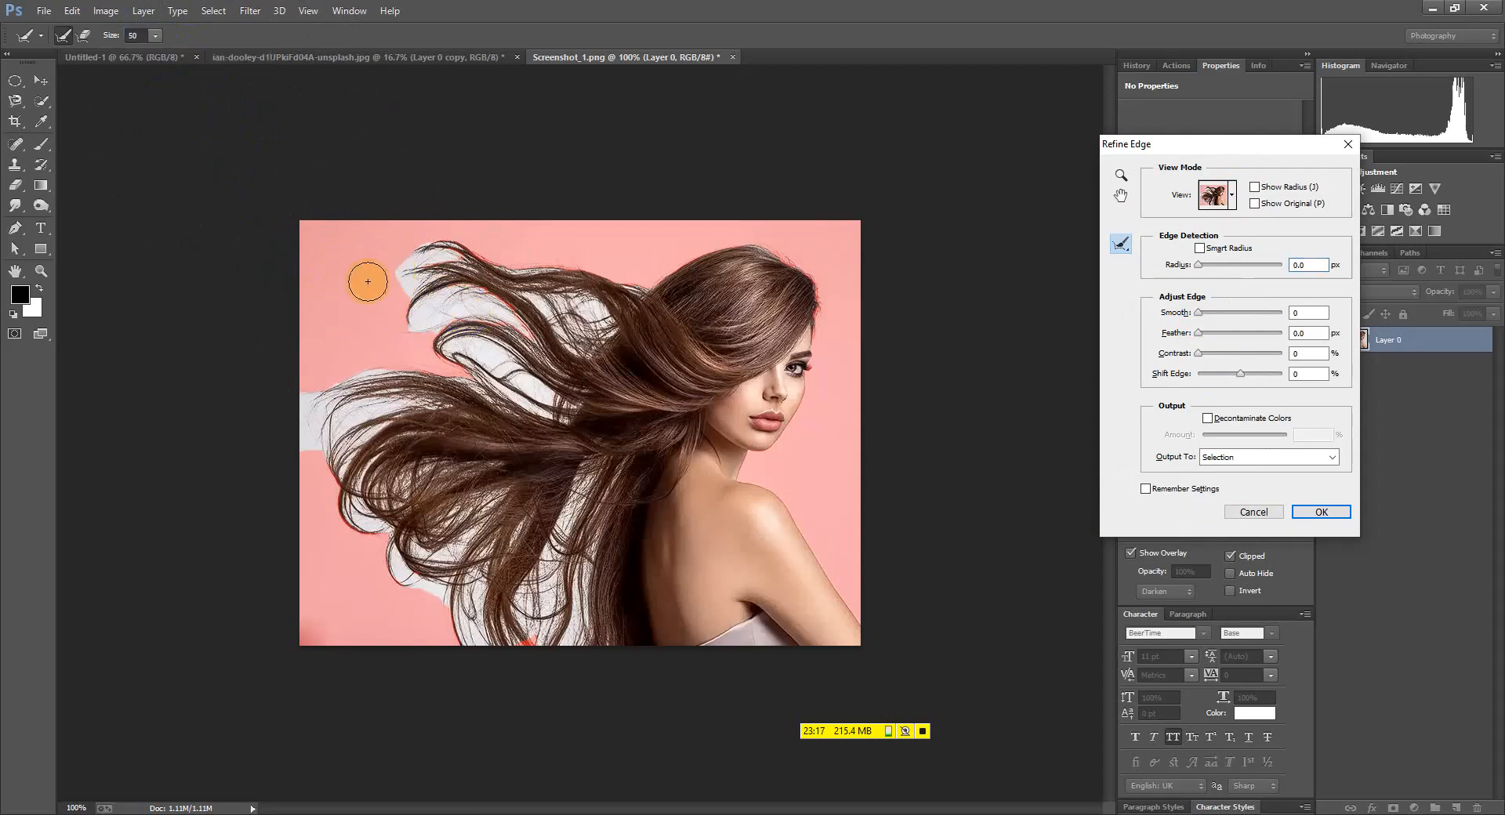
pyautogui.moveTo(407, 285); pyautogui.dragTo(454, 257)
pyautogui.click(513, 292)
pyautogui.click(540, 353)
pyautogui.moveTo(427, 329)
pyautogui.mouseDown()
pyautogui.moveTo(413, 325)
pyautogui.moveTo(494, 297)
pyautogui.mouseUp()
pyautogui.click(628, 316)
pyautogui.click(557, 343)
pyautogui.moveTo(456, 342); pyautogui.dragTo(553, 417)
pyautogui.click(538, 320)
pyautogui.click(593, 337)
# Paint Refine Radius over the middle hair, left hair tips and lower-left fringe
pyautogui.moveTo(490, 339); pyautogui.dragTo(533, 359)
pyautogui.click(527, 414)
pyautogui.click(339, 420)
pyautogui.moveTo(319, 446); pyautogui.dragTo(420, 389)
pyautogui.moveTo(307, 422); pyautogui.dragTo(400, 363)
pyautogui.moveTo(351, 501); pyautogui.dragTo(346, 517)
pyautogui.click(407, 530)
pyautogui.moveTo(377, 584); pyautogui.dragTo(390, 545)
pyautogui.click(570, 469)
pyautogui.click(447, 584)
pyautogui.click(402, 605)
pyautogui.click(525, 519)
pyautogui.click(537, 553)
# Paint Refine Radius over the lower hair edges and the white gaps in the hair
pyautogui.click(514, 494)
pyautogui.click(470, 654)
pyautogui.click(514, 545)
pyautogui.click(527, 648)
pyautogui.click(586, 612)
pyautogui.click(539, 602)
pyautogui.click(620, 418)
pyautogui.click(579, 475)
pyautogui.click(548, 515)
pyautogui.click(518, 433)
pyautogui.click(471, 395)
pyautogui.click(563, 469)
pyautogui.click(533, 473)
# Refine the hair edges near the shoulder and fill the remaining gaps in the lower hair
pyautogui.click(554, 419)
pyautogui.click(663, 455)
pyautogui.click(630, 546)
pyautogui.click(556, 601)
pyautogui.click(571, 436)
pyautogui.click(548, 463)
pyautogui.click(929, 519)
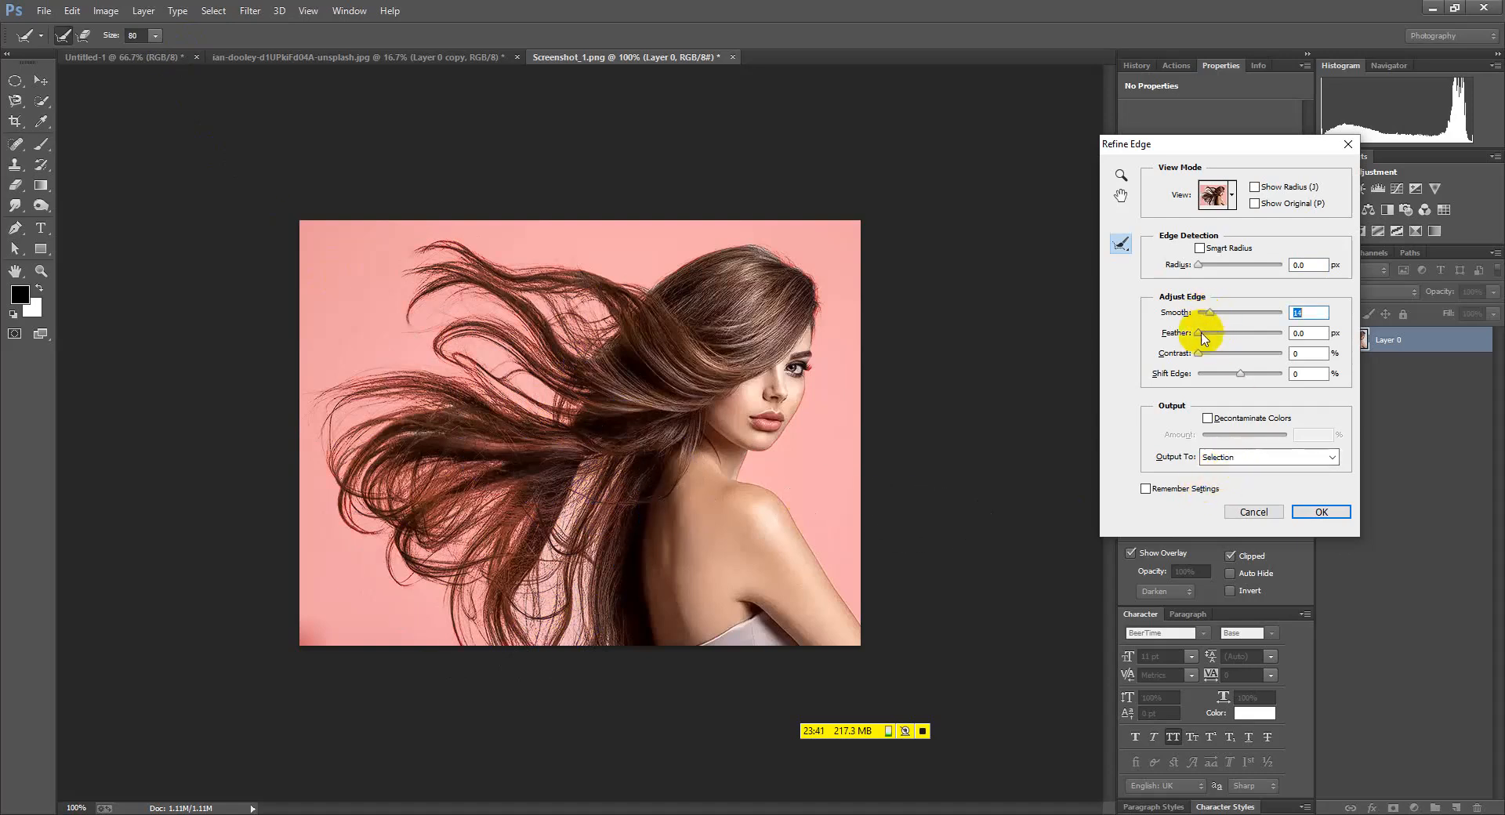
# Set Feather 1.6 px and Shift Edge -10%, then apply with output to Layer Mask
pyautogui.moveTo(1200, 333); pyautogui.dragTo(1205, 333)
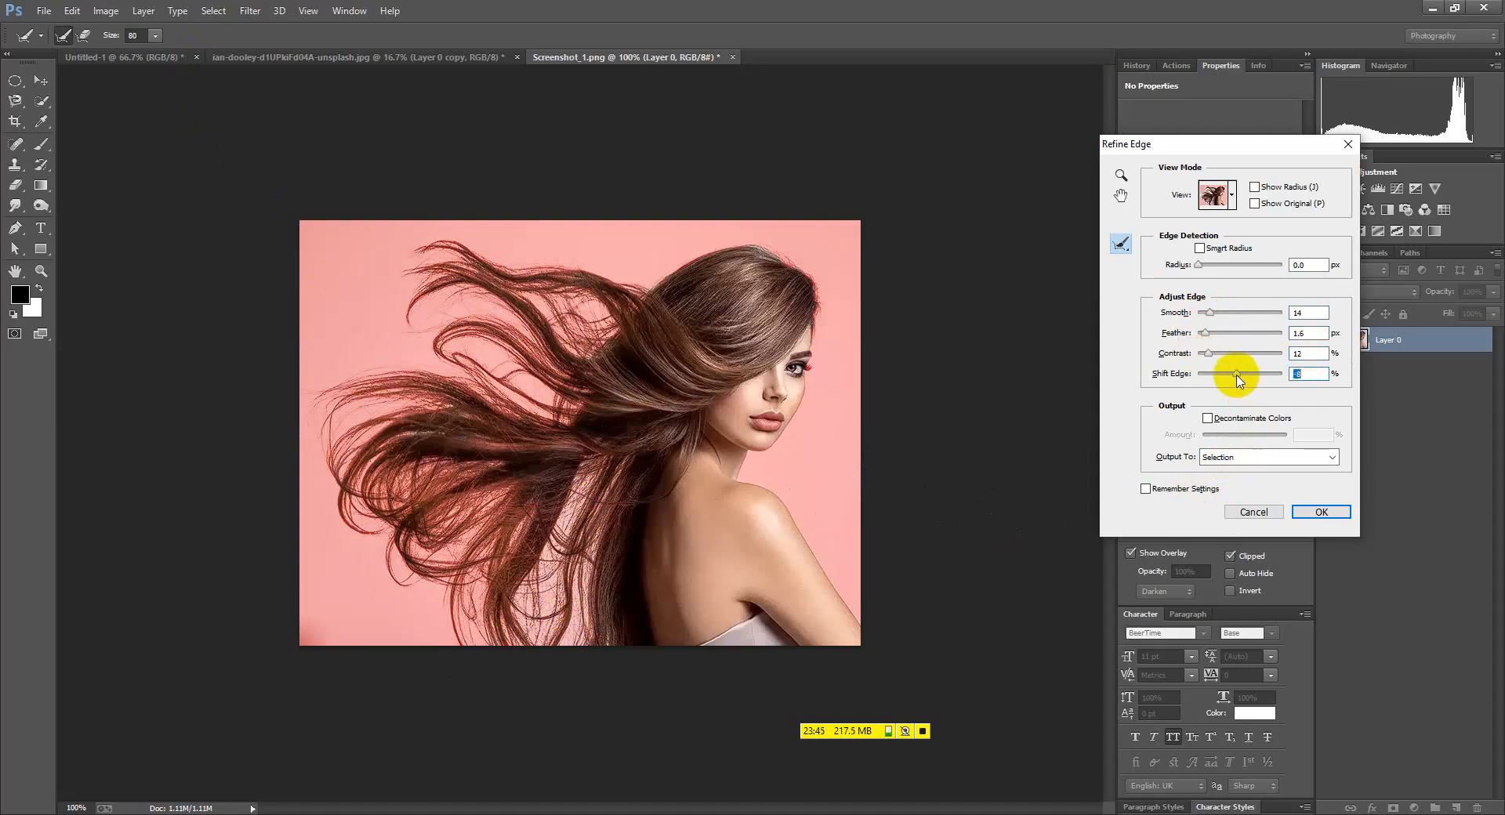
pyautogui.moveTo(1237, 380); pyautogui.dragTo(1235, 375)
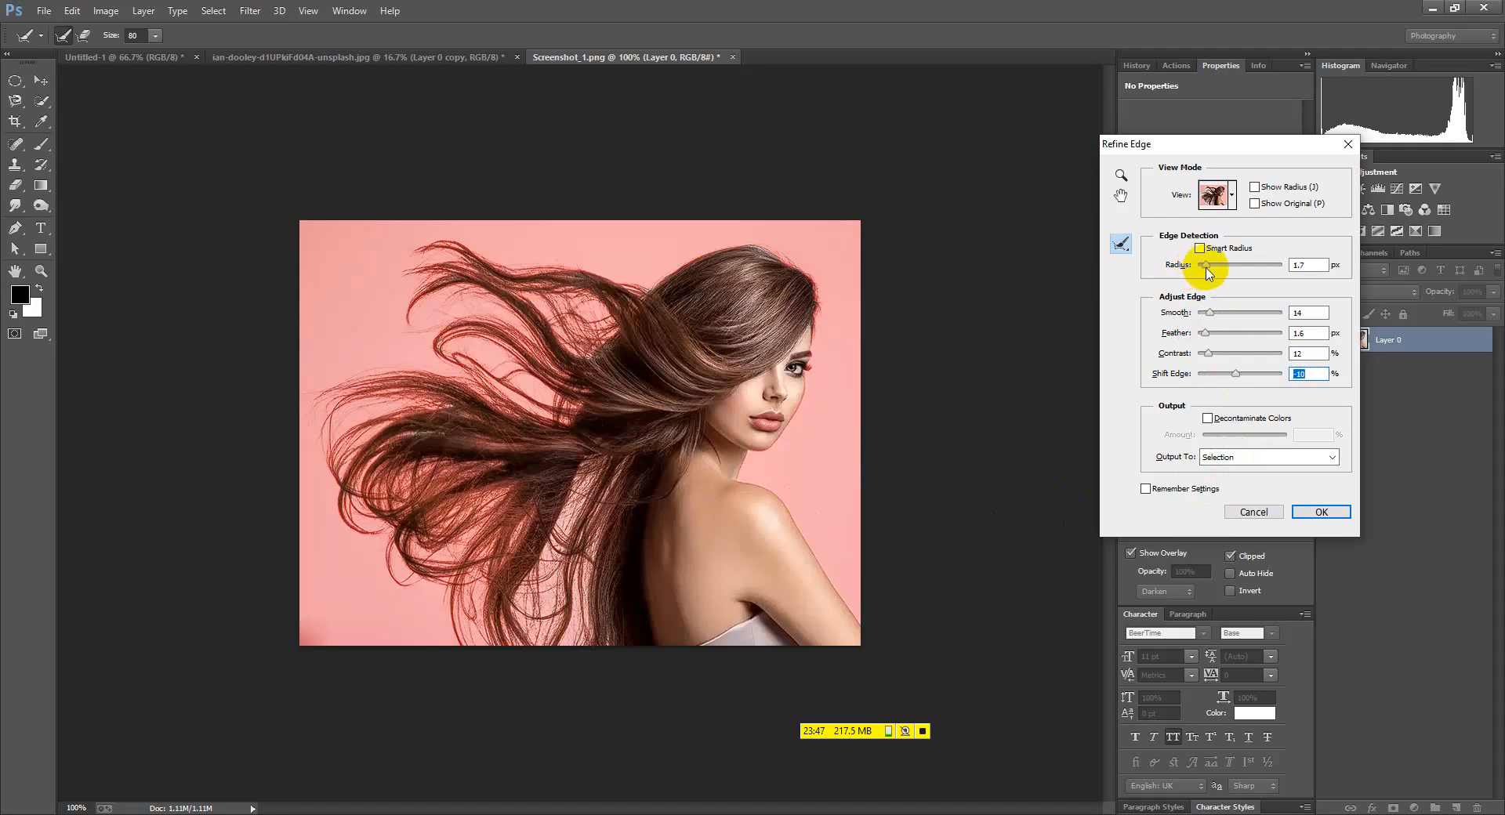
pyautogui.click(1205, 269)
pyautogui.moveTo(589, 356); pyautogui.dragTo(597, 365)
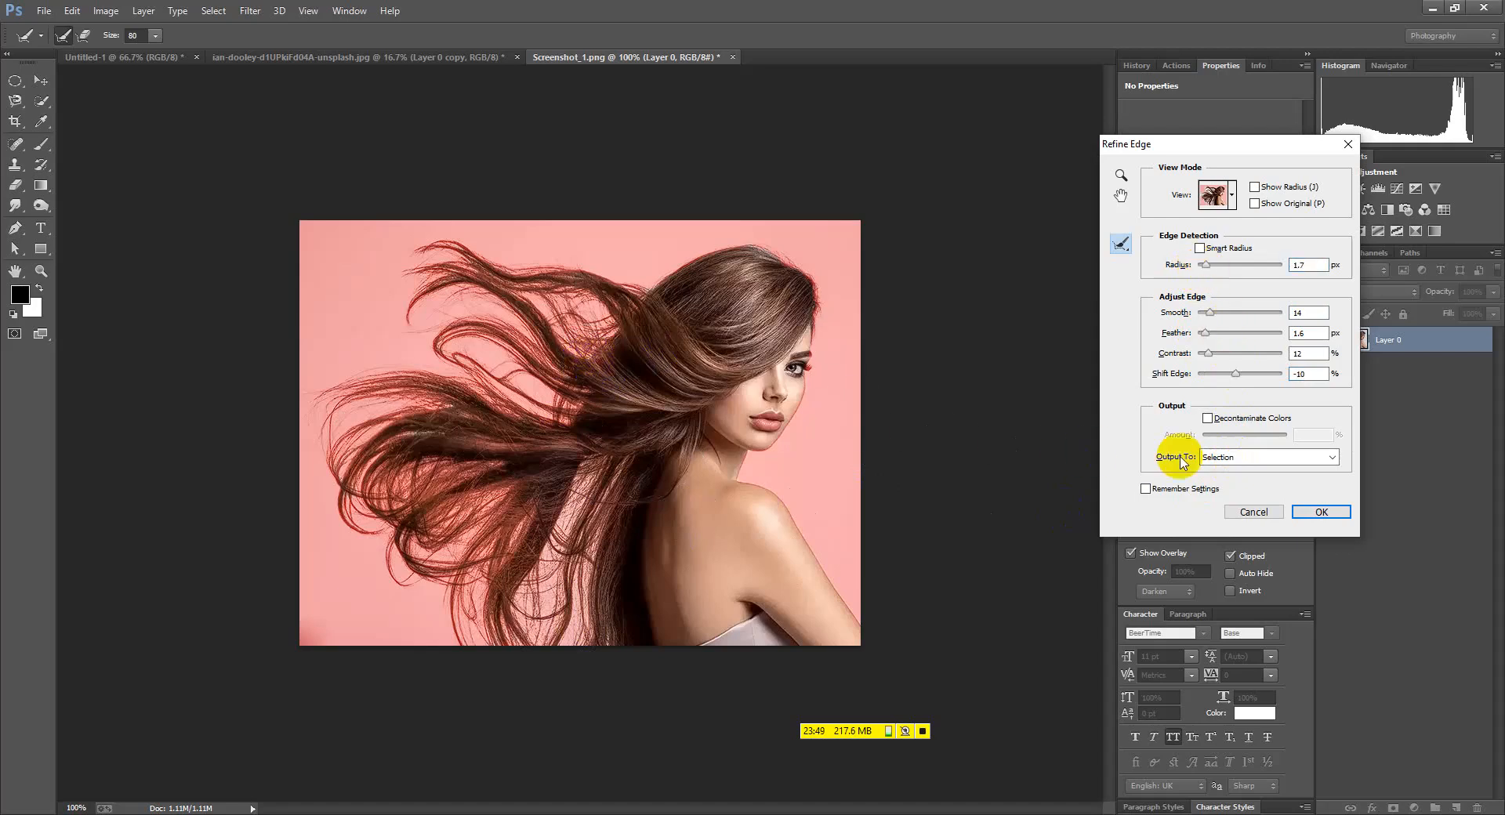
pyautogui.click(1255, 457)
pyautogui.click(1226, 479)
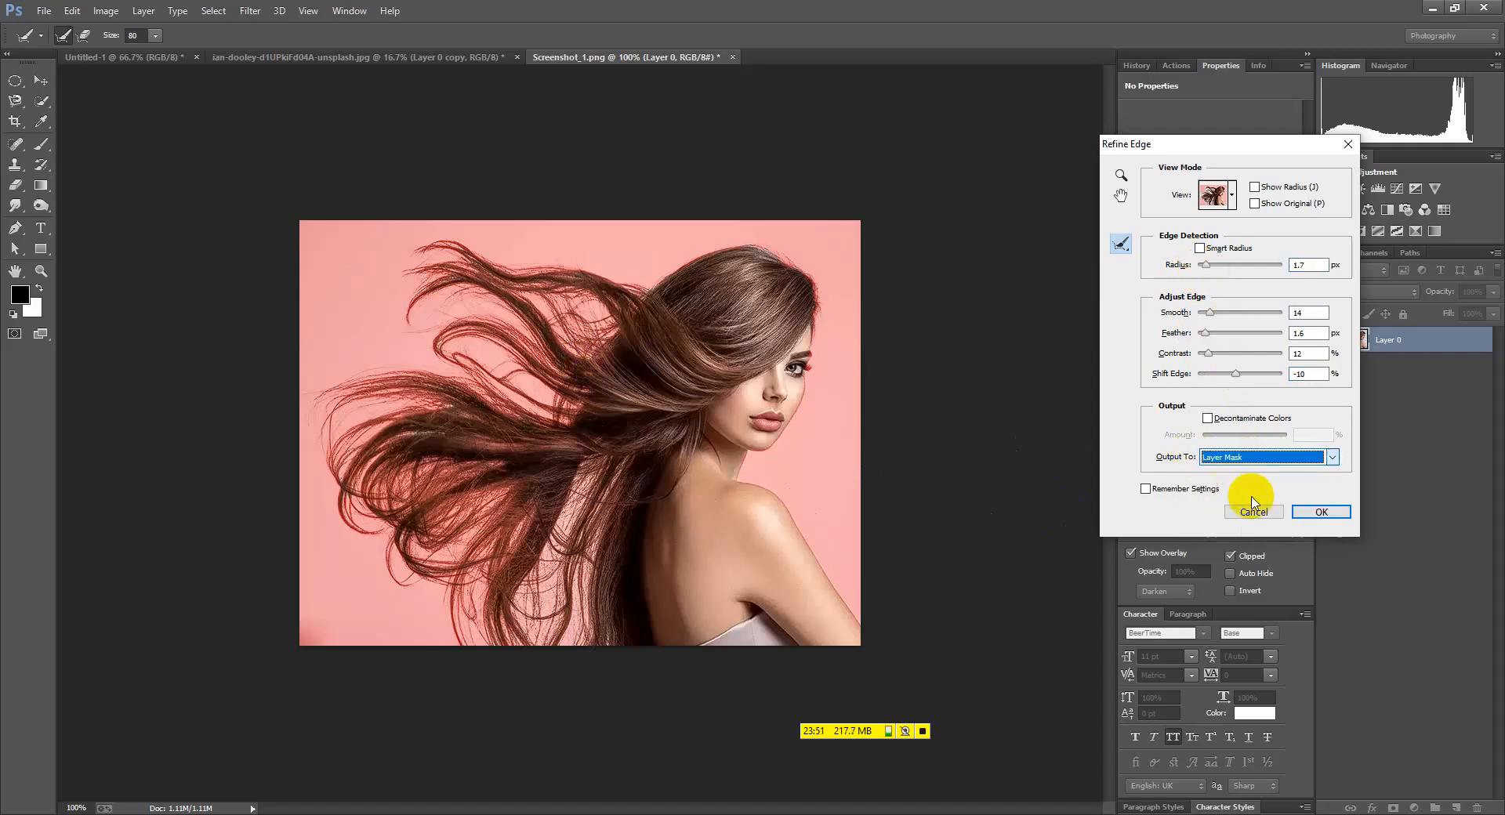
pyautogui.click(1321, 512)
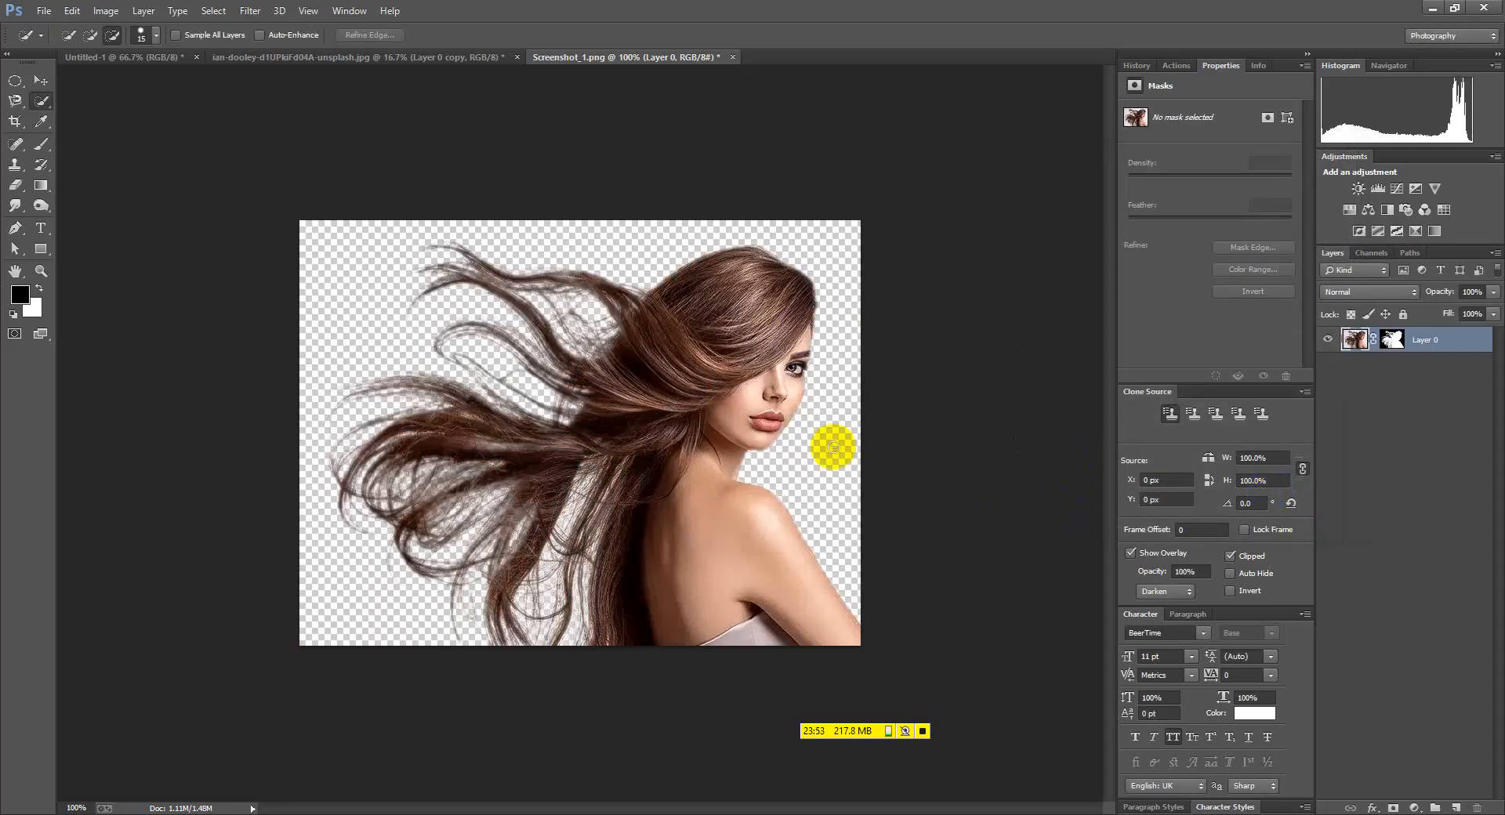
# Switch to the Move tool, then open the Quick Selection tool flyout
pyautogui.click(41, 81)
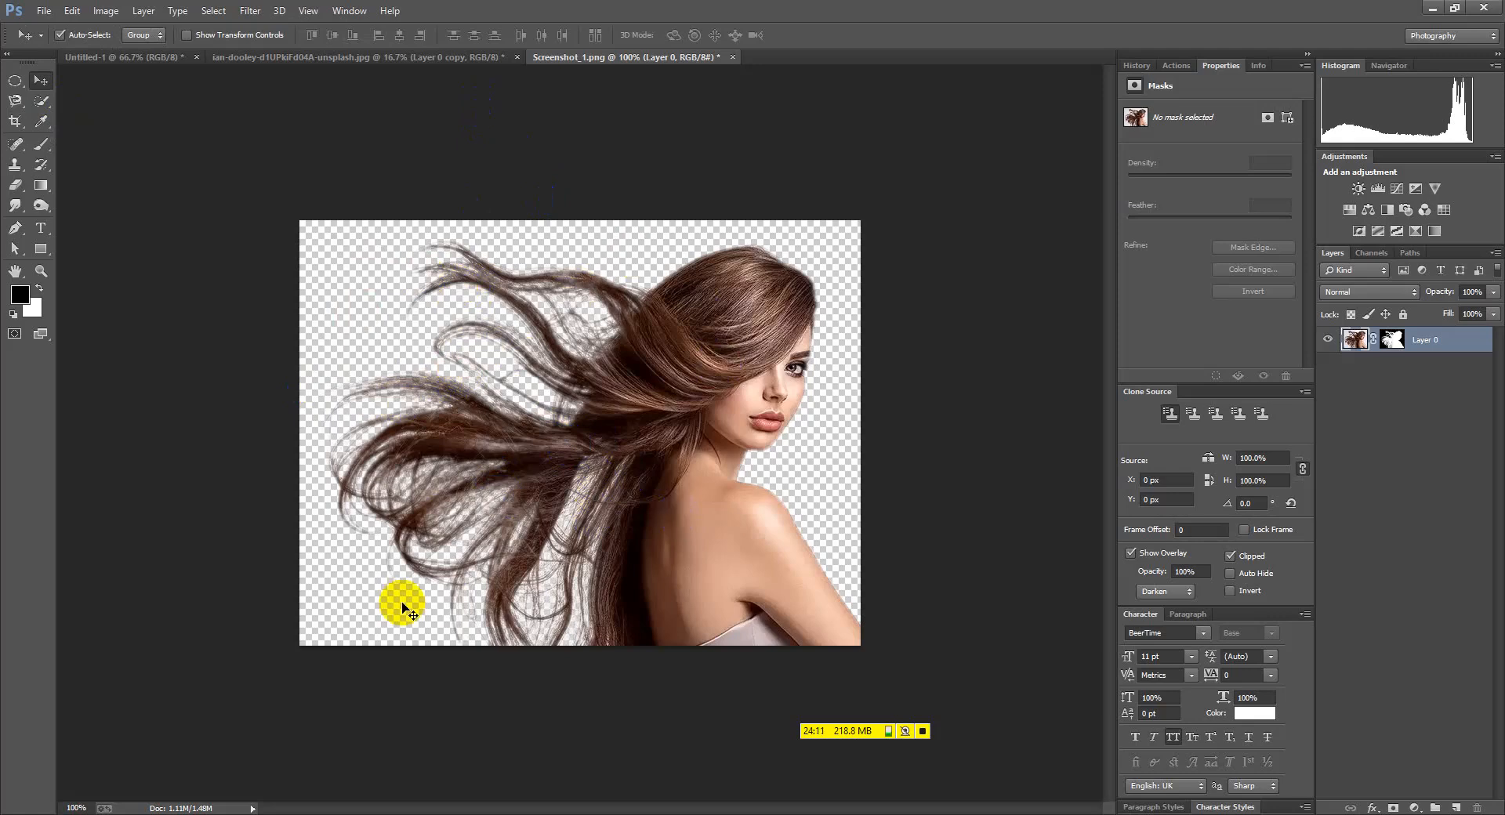
pyautogui.moveTo(41, 100); pyautogui.dragTo(102, 117)
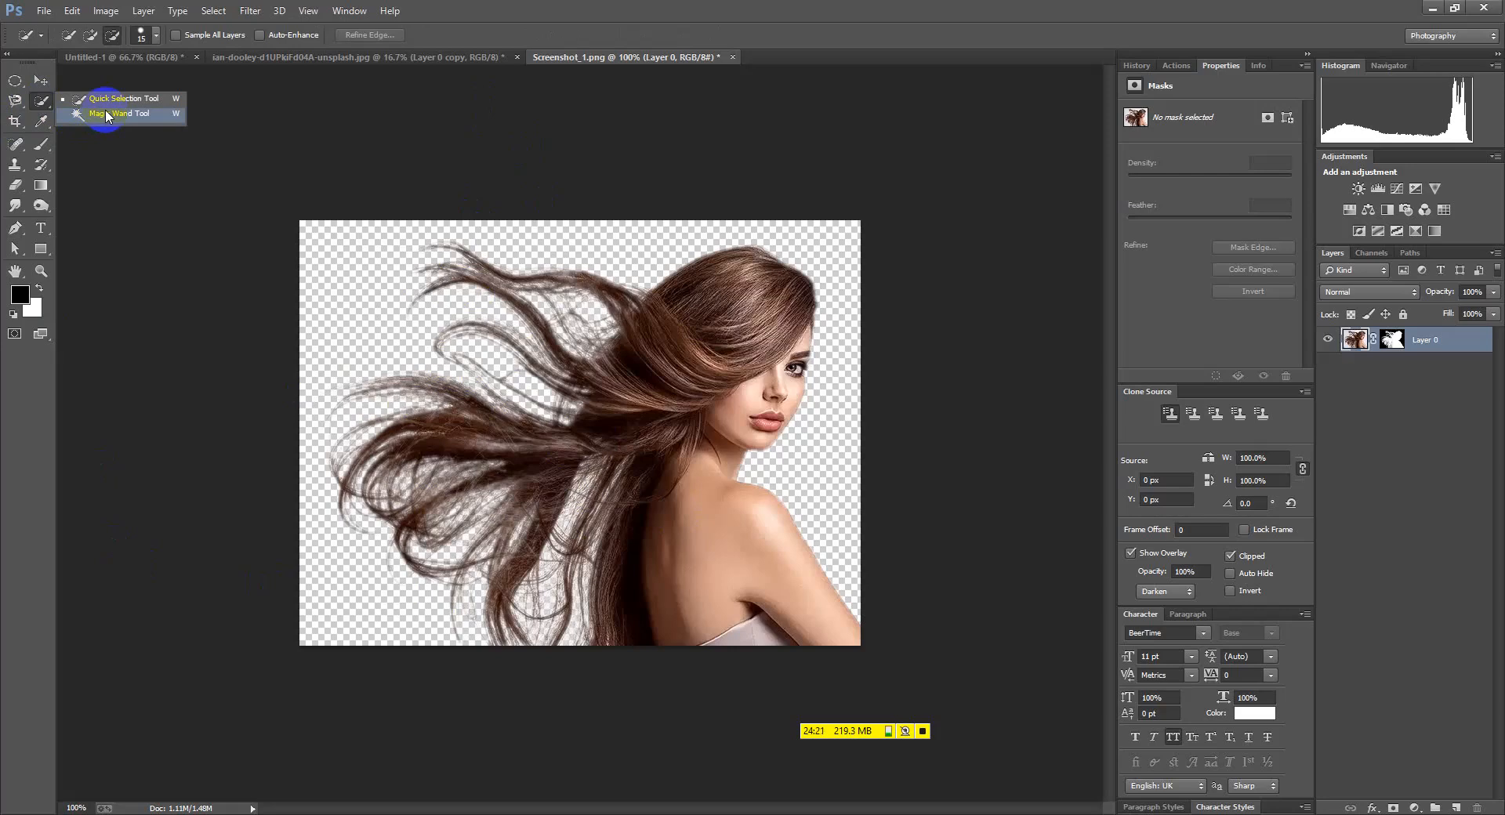
# Test Magic Wand selections on transparent patches in and around the woman's hair
pyautogui.click(150, 116)
pyautogui.click(513, 374)
pyautogui.keyDown('shift'); pyautogui.click(531, 393); pyautogui.keyUp('shift')
pyautogui.click(500, 358)
pyautogui.click(492, 361)
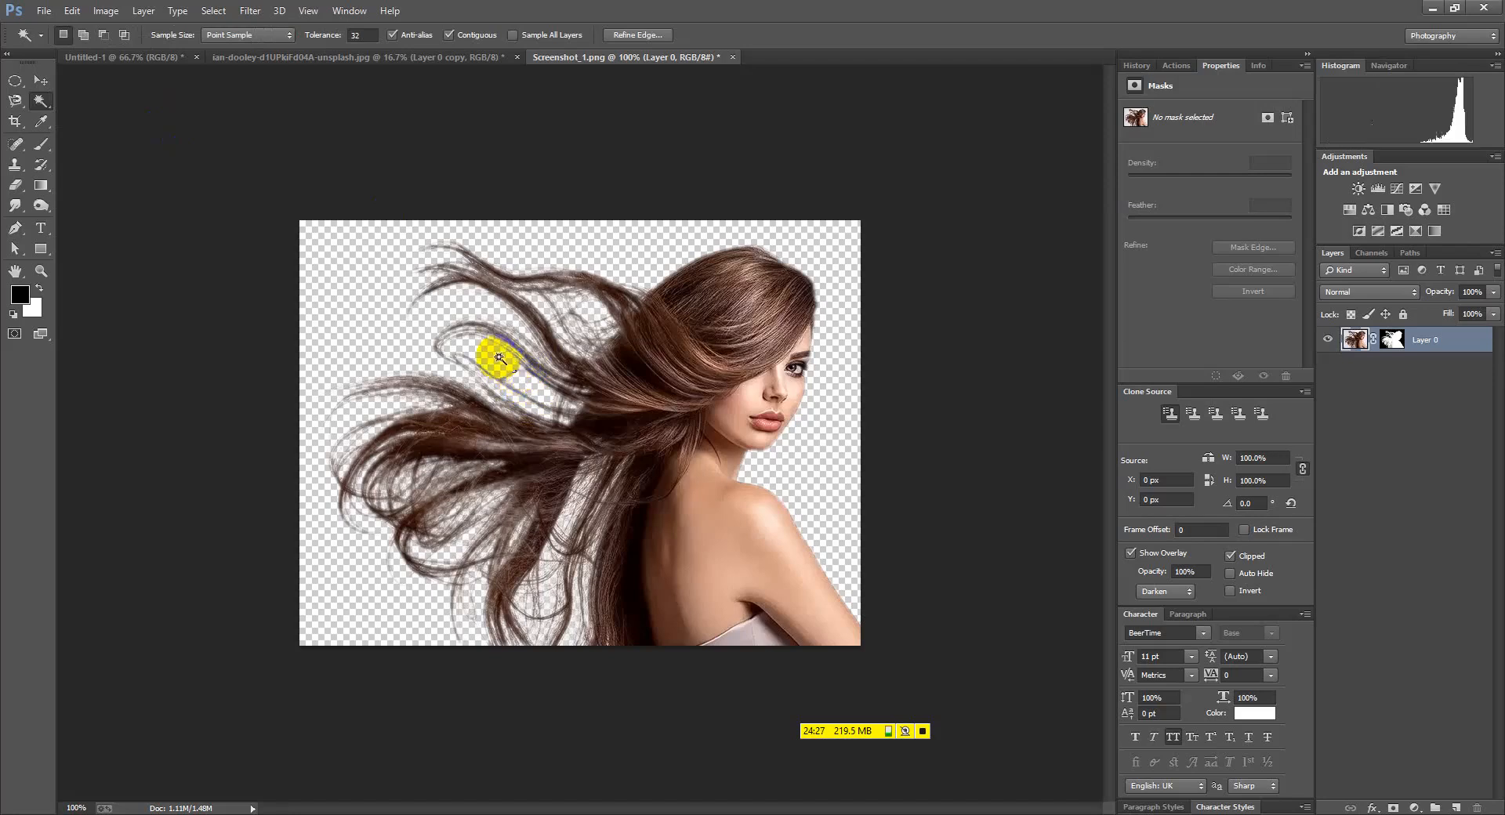
pyautogui.keyDown('shift'); pyautogui.click(524, 392); pyautogui.keyUp('shift')
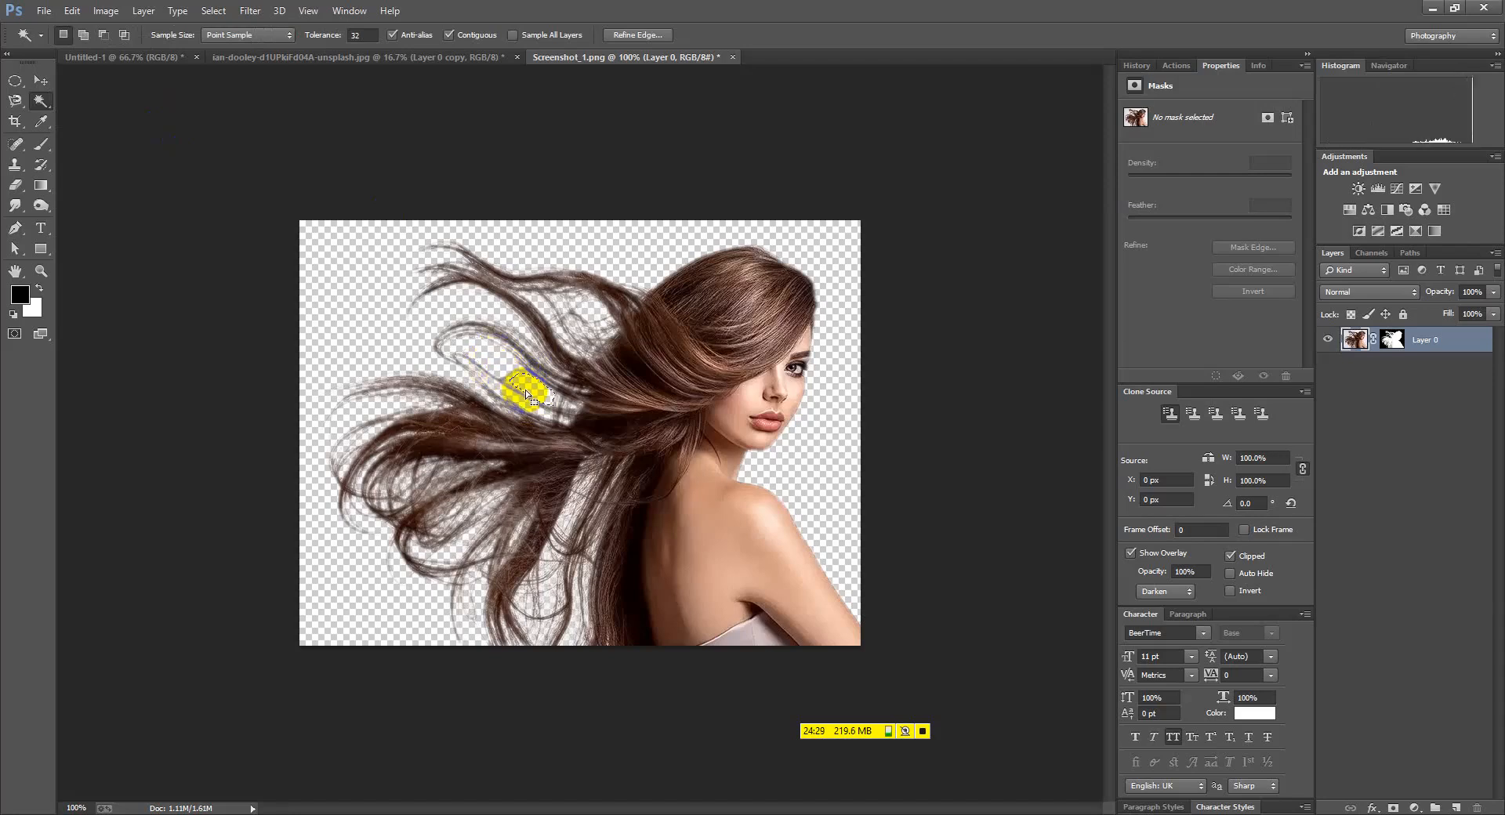
pyautogui.click(523, 311)
pyautogui.click(484, 311)
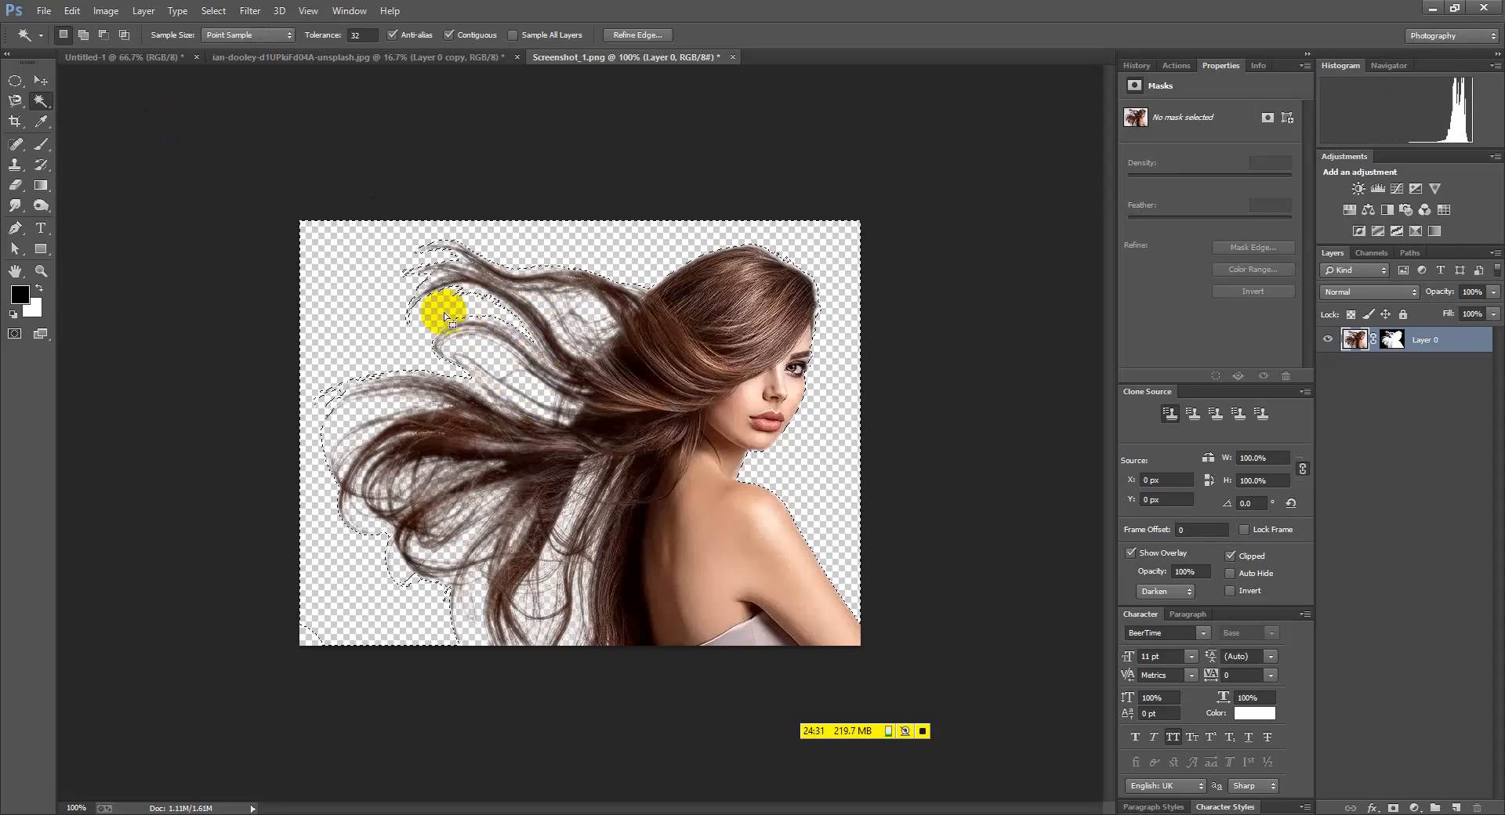
pyautogui.click(349, 425)
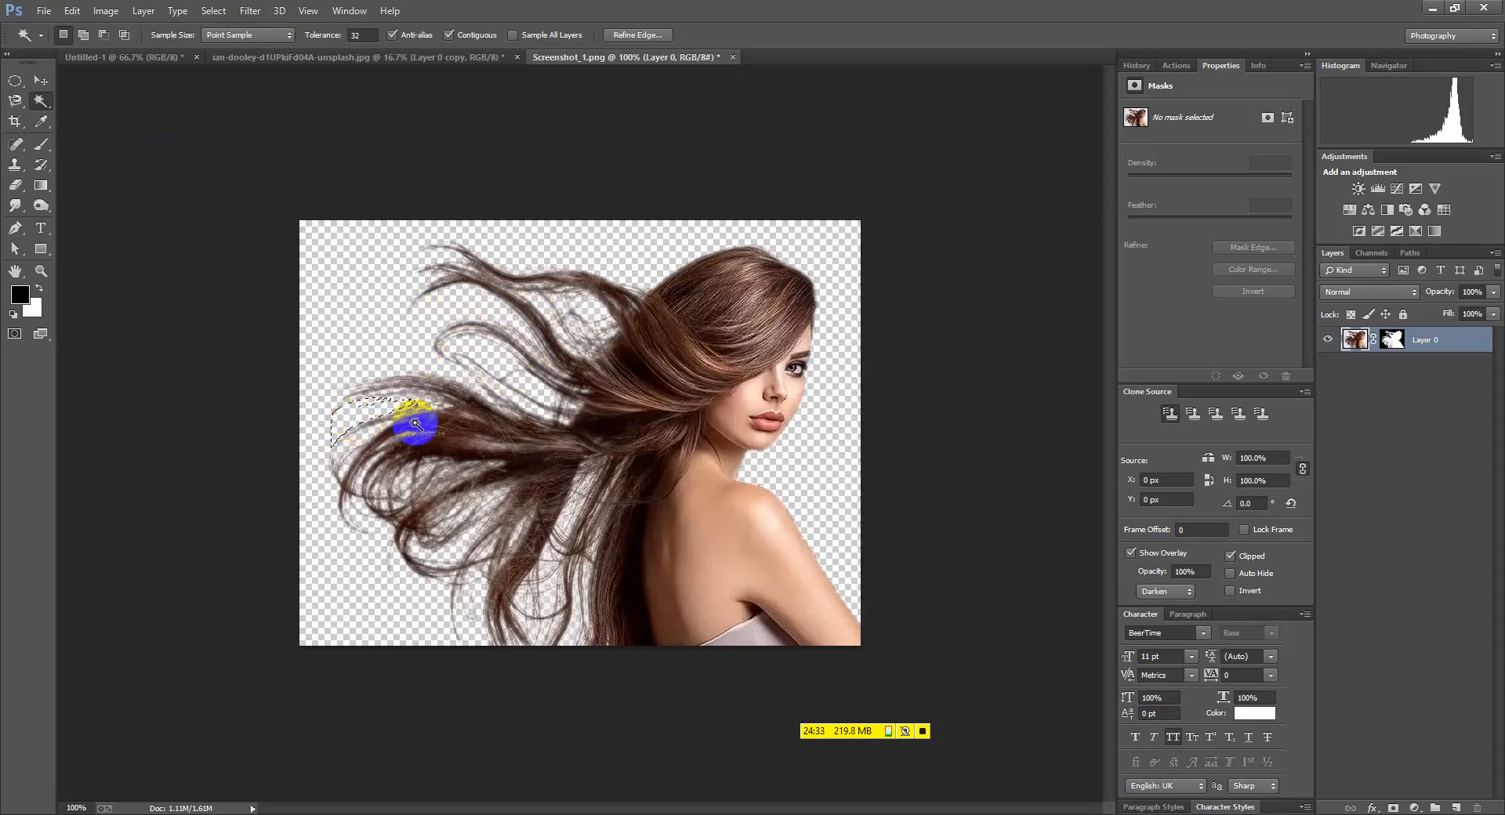
# Clear the selection and bring the ian-dooley-d1UPkiFd04A-unsplash.jpg document to the front with the Move tool active
pyautogui.click(245, 434)
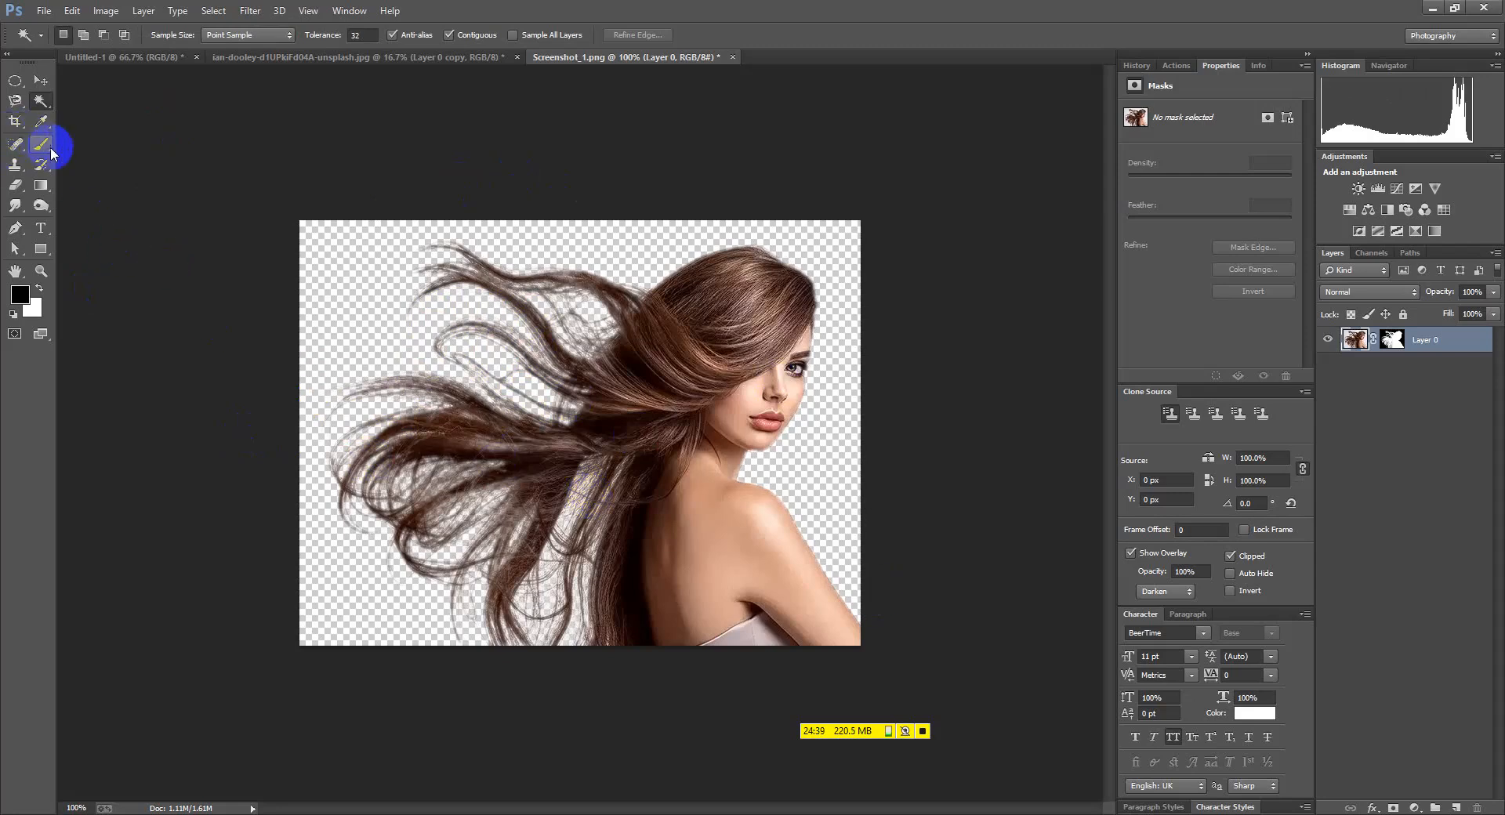
pyautogui.click(42, 84)
pyautogui.click(269, 57)
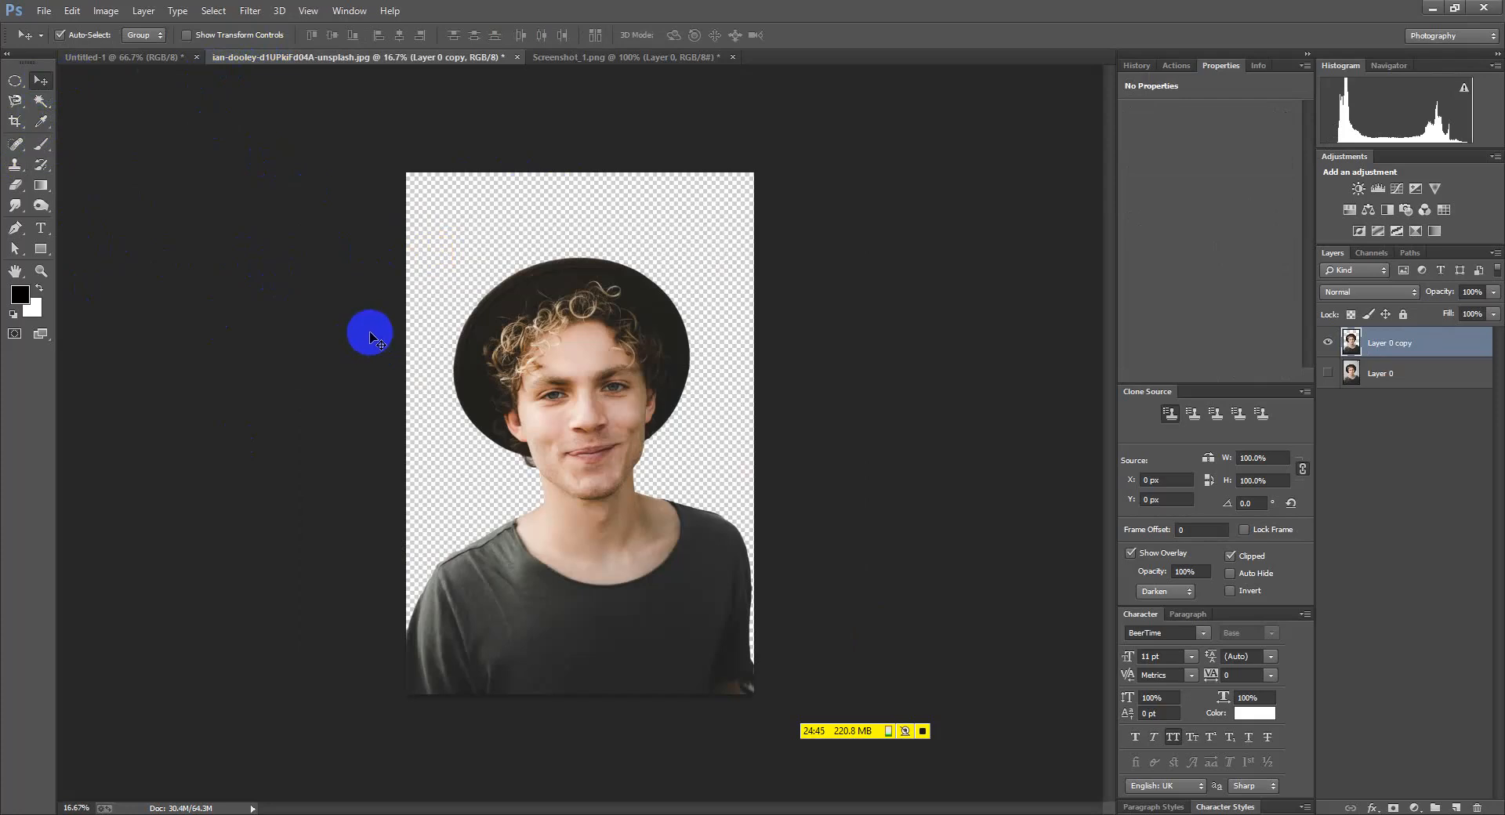
# Crop over the whole image after checking the crop ratio presets without choosing one
pyautogui.moveTo(15, 121); pyautogui.dragTo(76, 125)
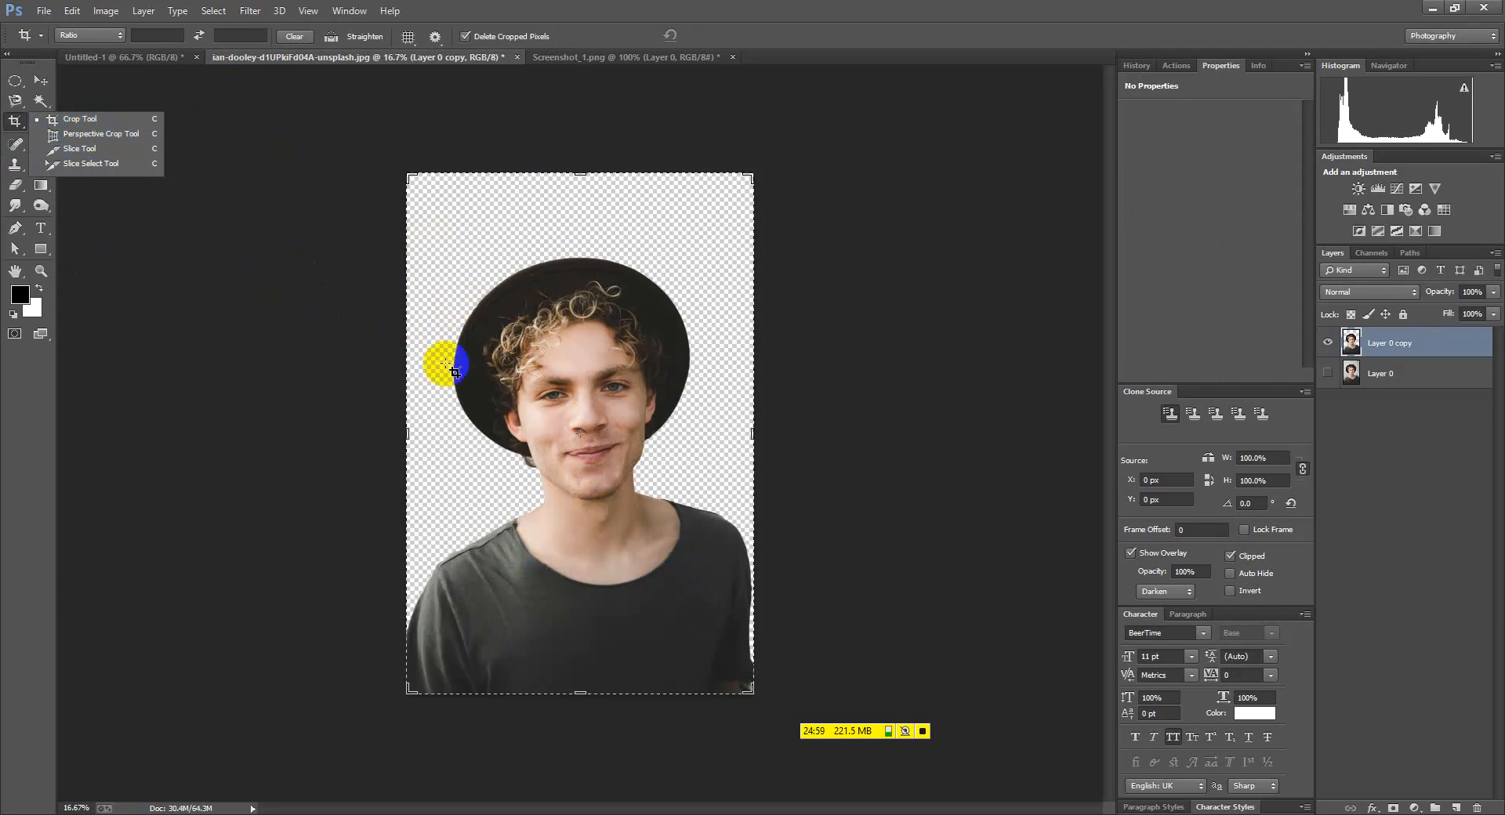
pyautogui.moveTo(420, 212); pyautogui.dragTo(742, 655)
pyautogui.click(252, 35)
pyautogui.click(117, 36)
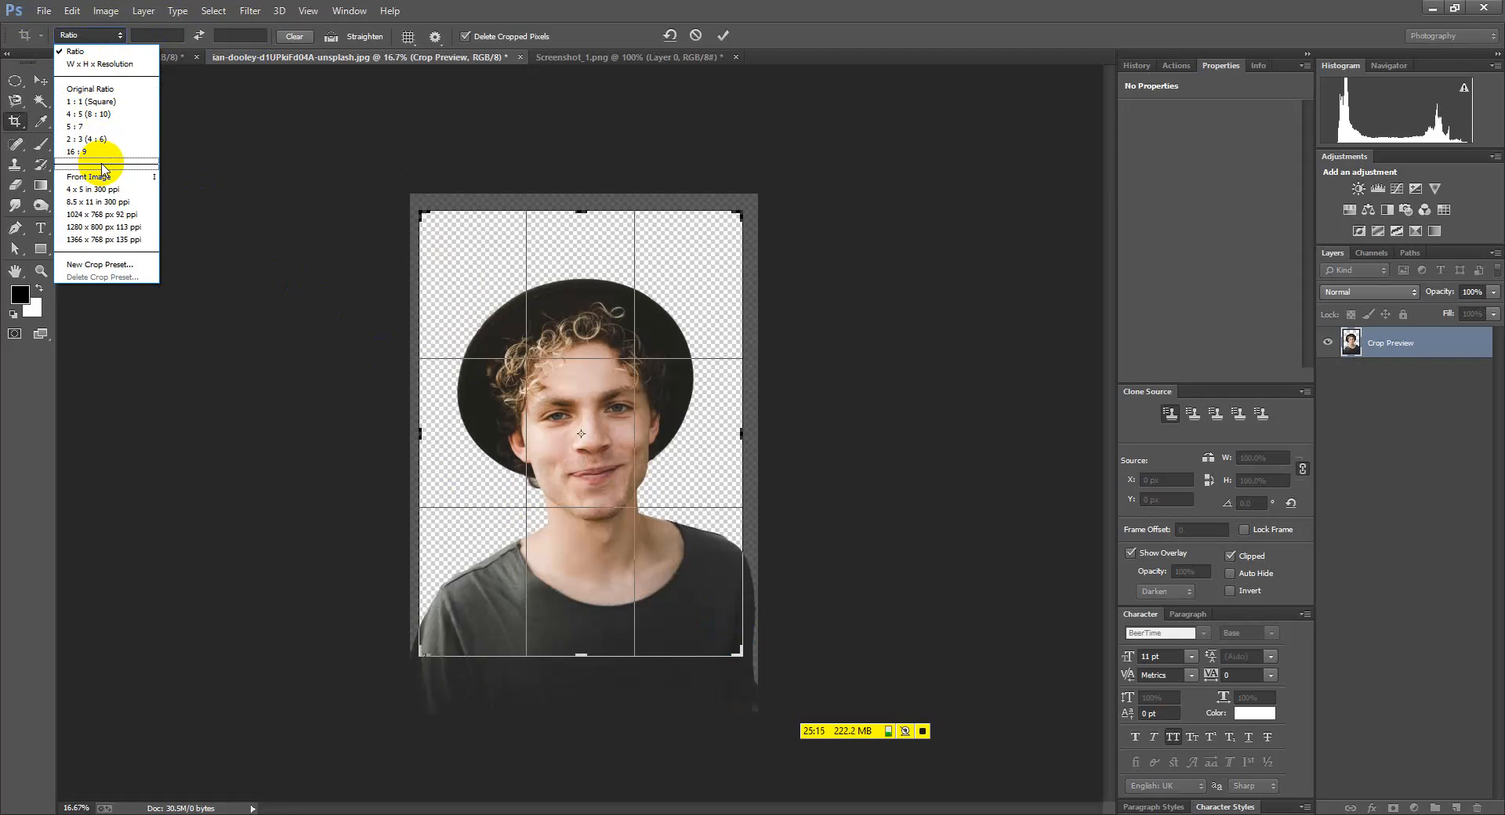
pyautogui.click(253, 70)
pyautogui.click(174, 27)
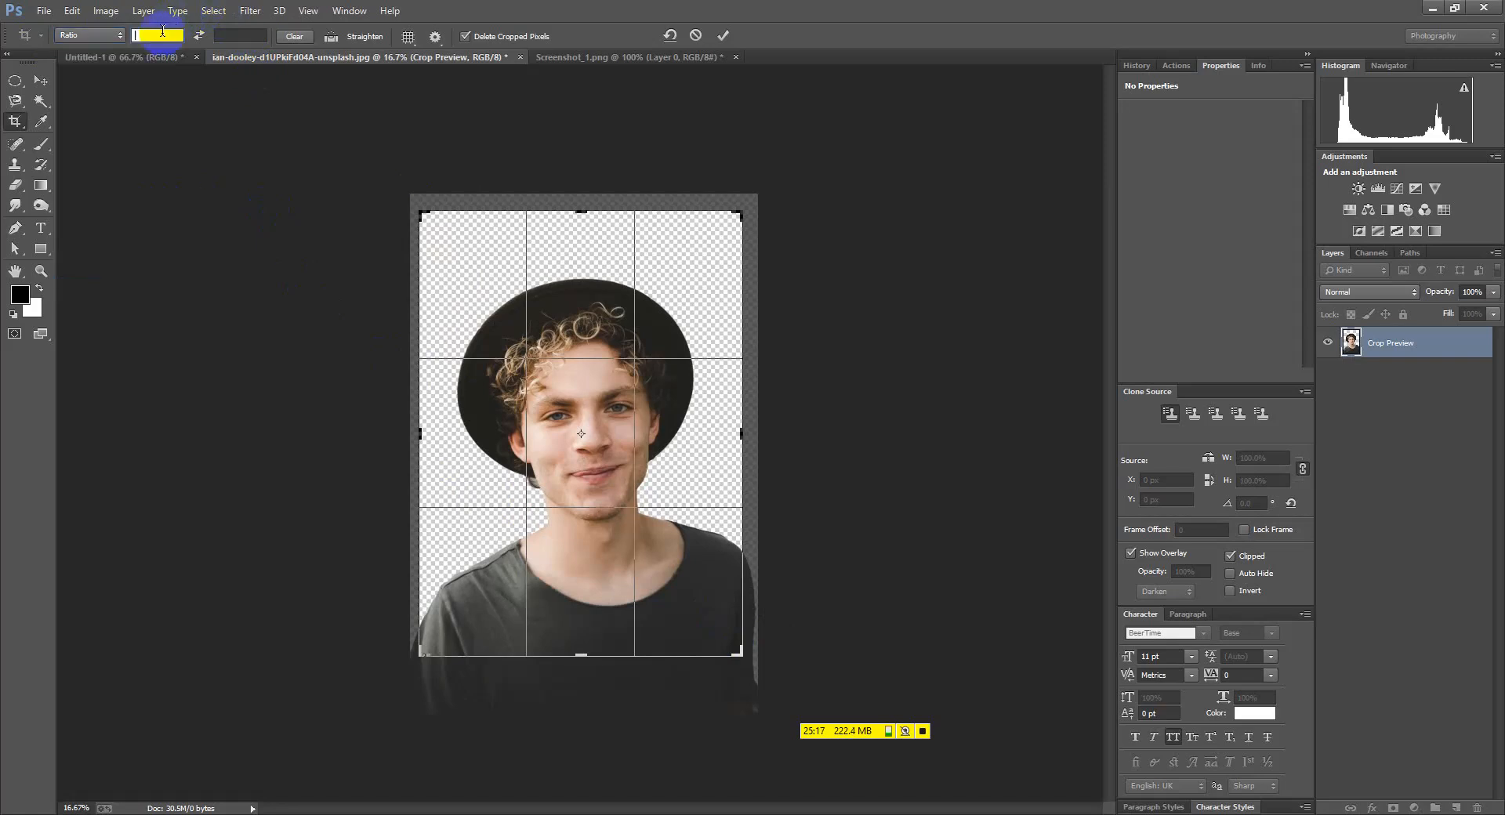
pyautogui.click(111, 41)
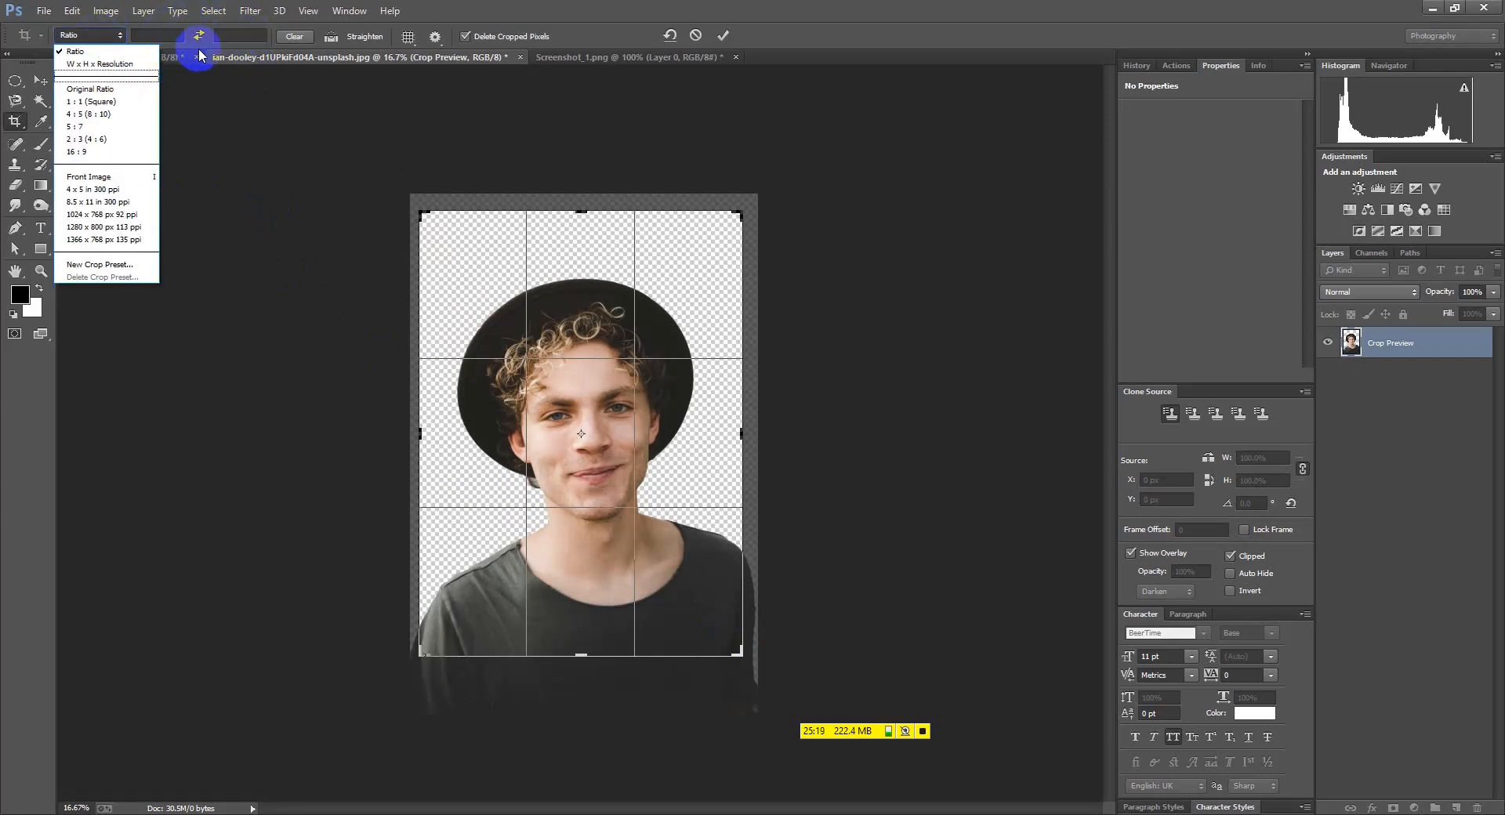
pyautogui.click(620, 409)
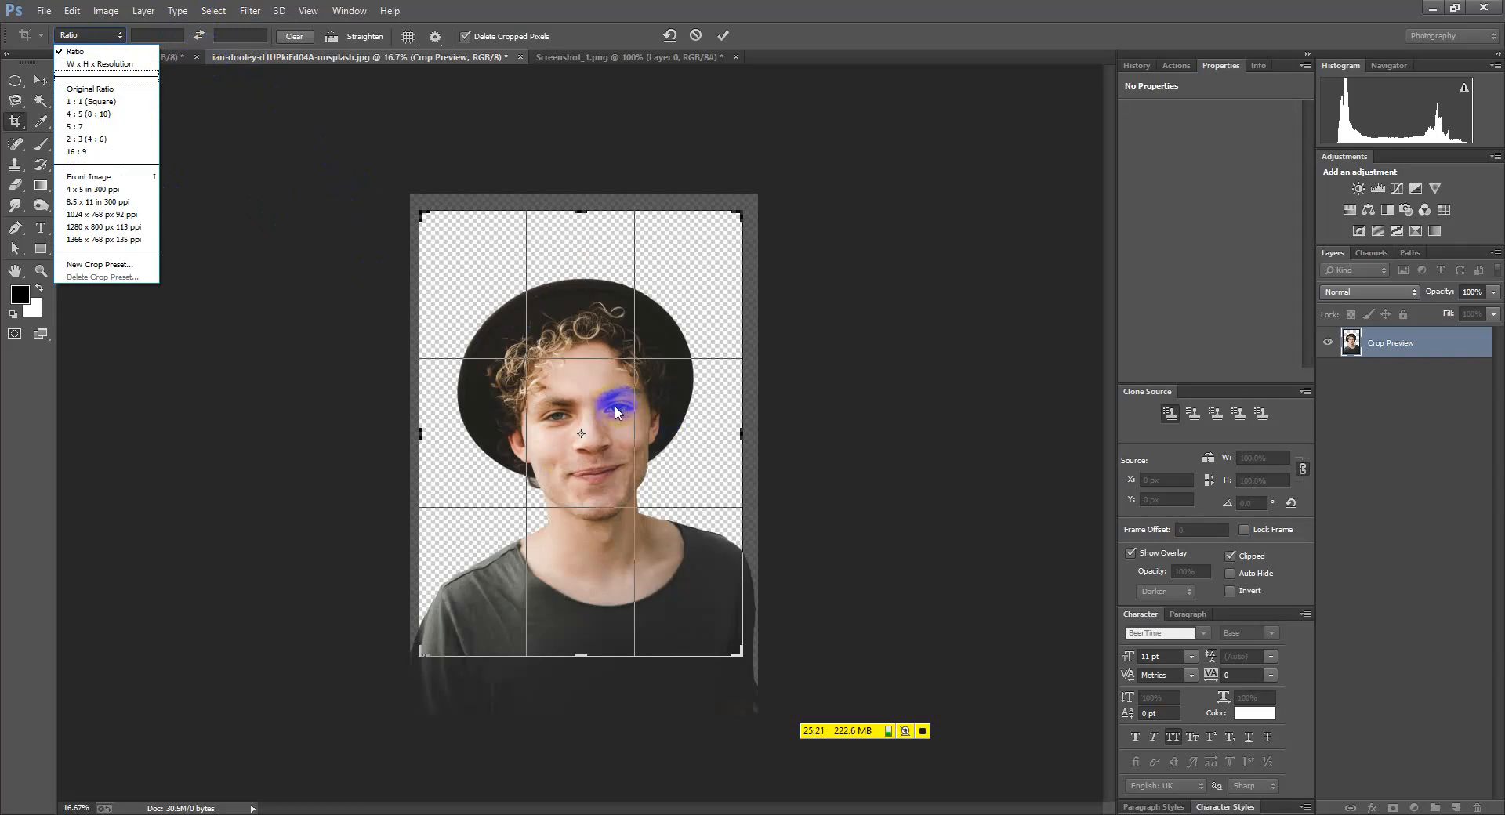
pyautogui.click(35, 81)
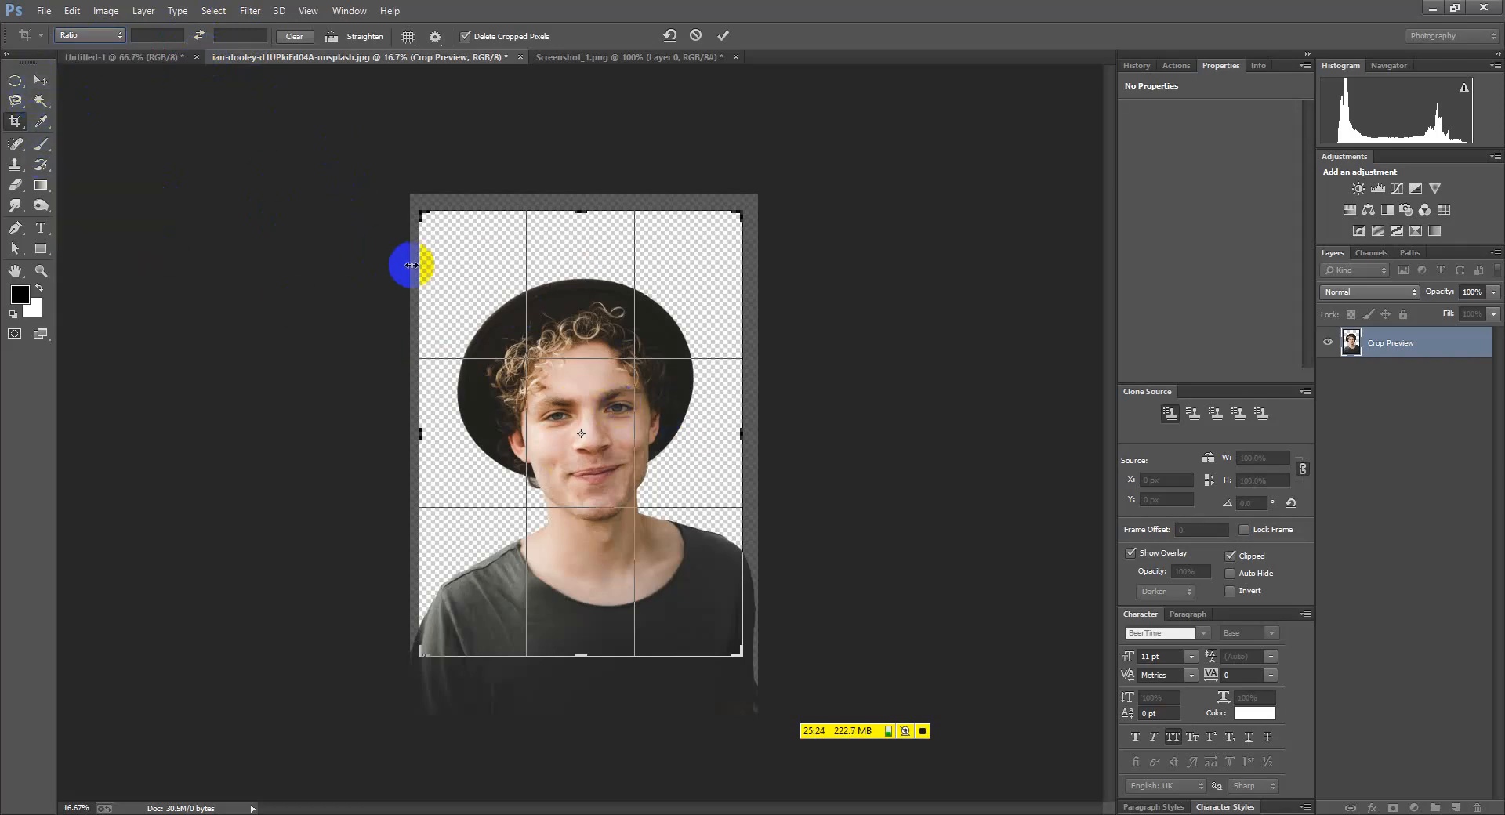
pyautogui.click(723, 45)
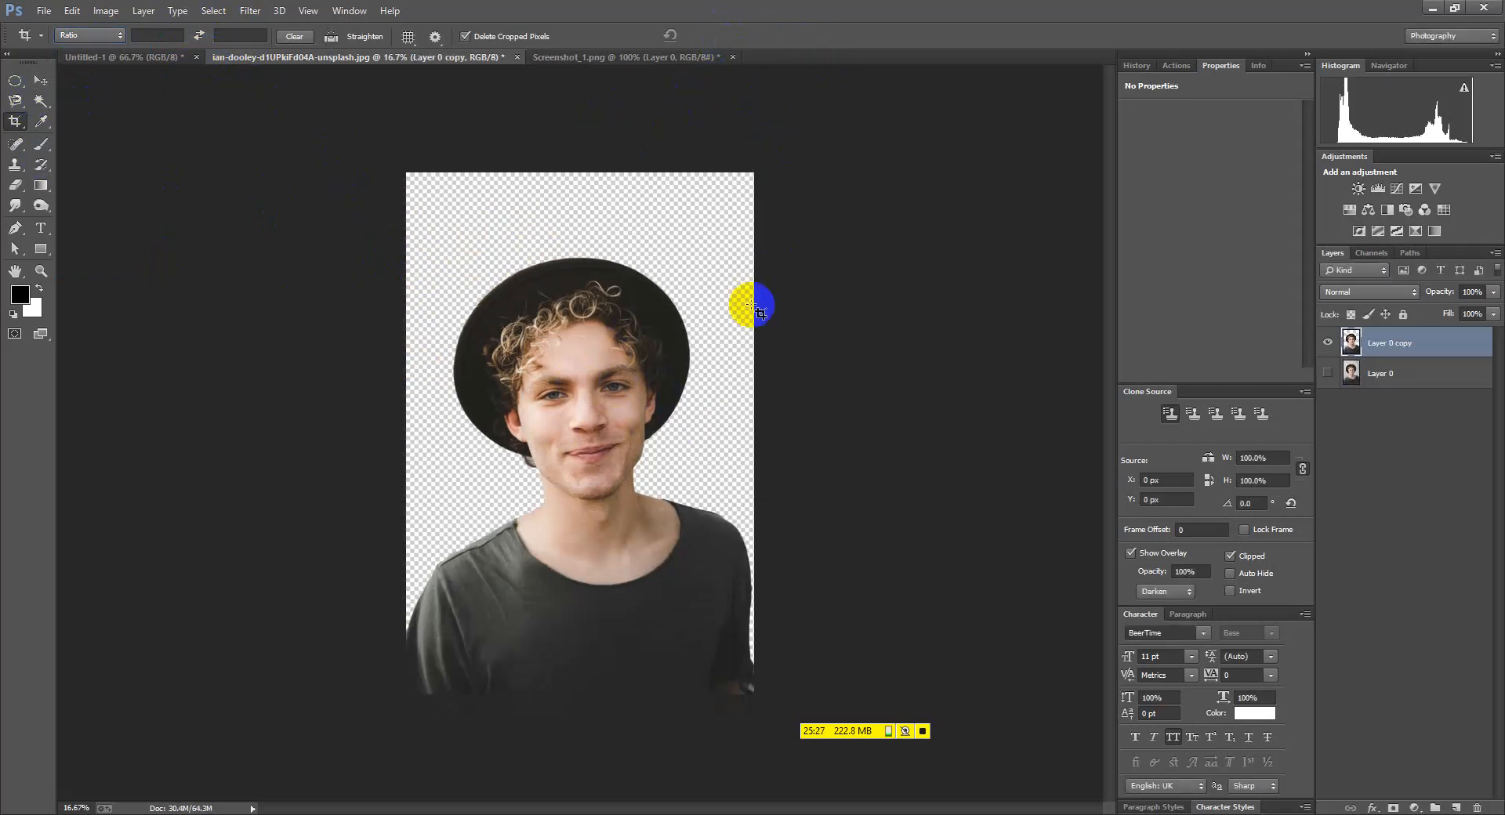
# Extend the crop frame past the left and right edges and commit the wider canvas
pyautogui.click(9, 124)
pyautogui.moveTo(407, 431); pyautogui.dragTo(326, 428)
pyautogui.moveTo(830, 437); pyautogui.dragTo(904, 434)
pyautogui.click(724, 37)
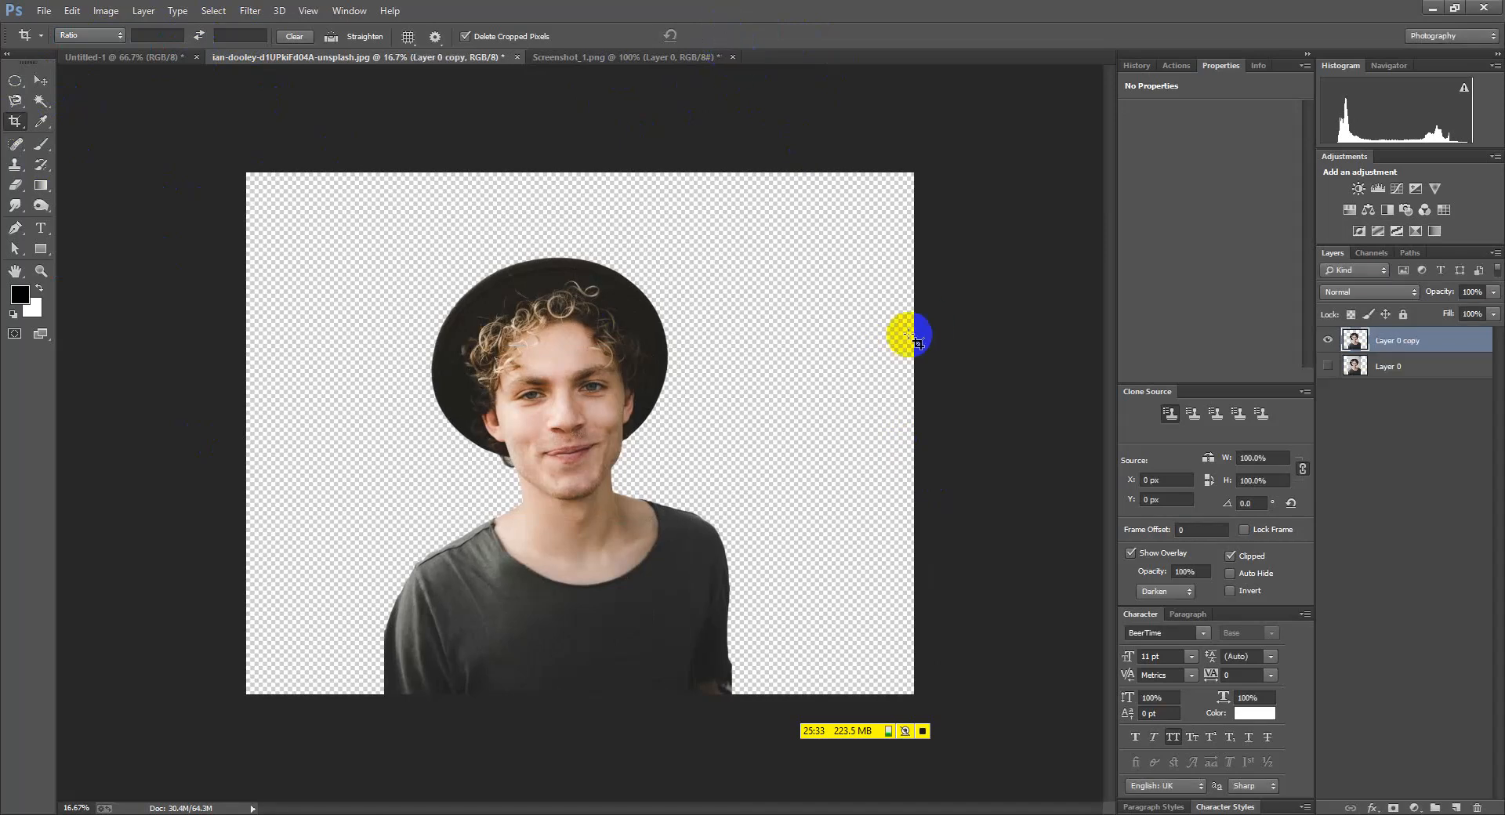
# Try a Perspective Crop frame, discard it with Don't Crop, and return to Chrome
pyautogui.moveTo(18, 121); pyautogui.dragTo(17, 121)
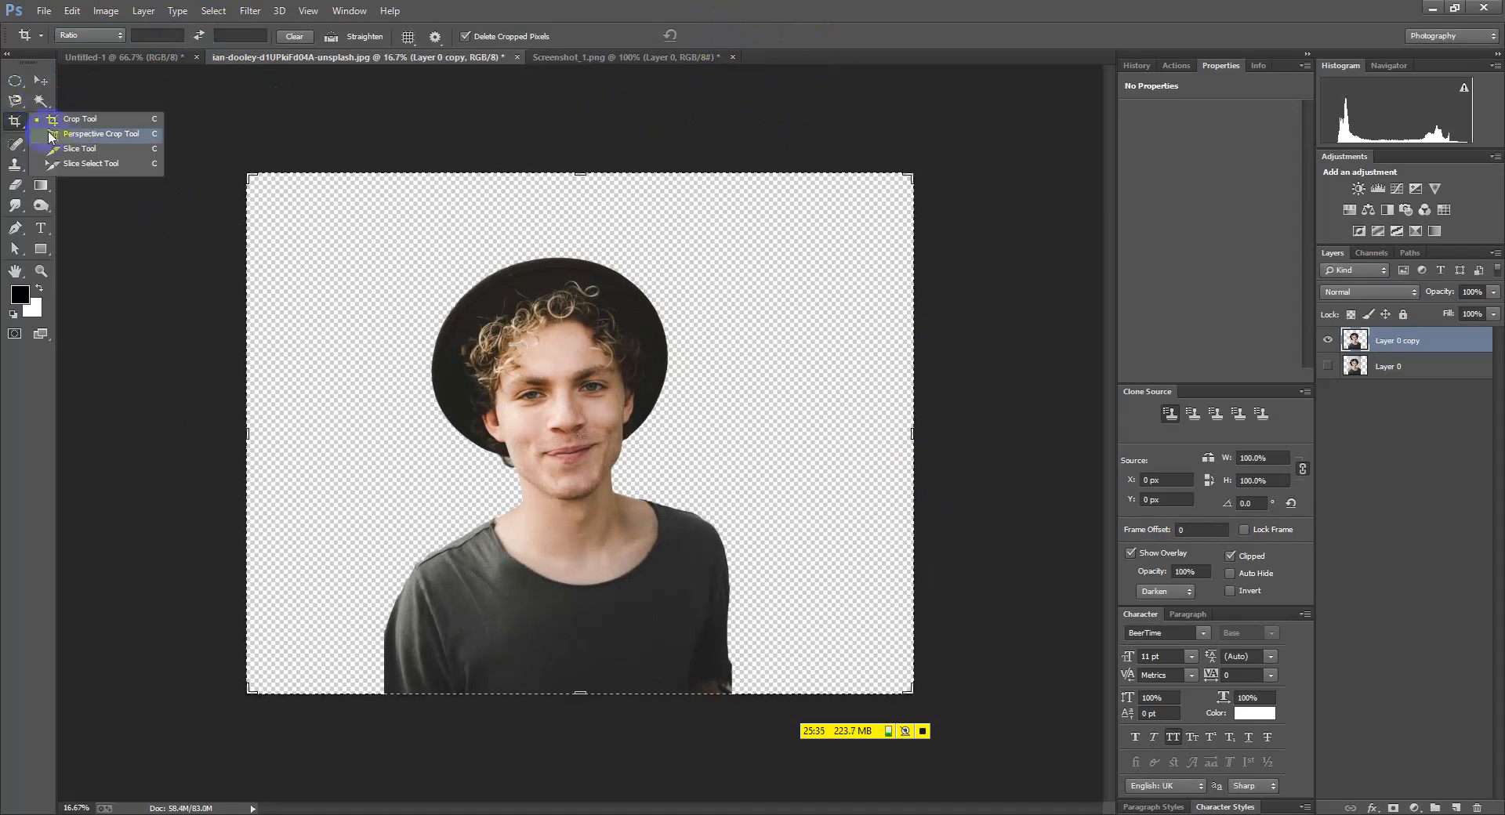
pyautogui.click(94, 138)
pyautogui.moveTo(248, 175)
pyautogui.mouseDown()
pyautogui.moveTo(706, 621)
pyautogui.moveTo(907, 704)
pyautogui.moveTo(739, 614)
pyautogui.moveTo(743, 655)
pyautogui.mouseUp()
pyautogui.moveTo(247, 173)
pyautogui.mouseDown()
pyautogui.moveTo(313, 243)
pyautogui.moveTo(285, 191)
pyautogui.moveTo(227, 173)
pyautogui.mouseUp()
pyautogui.click(40, 80)
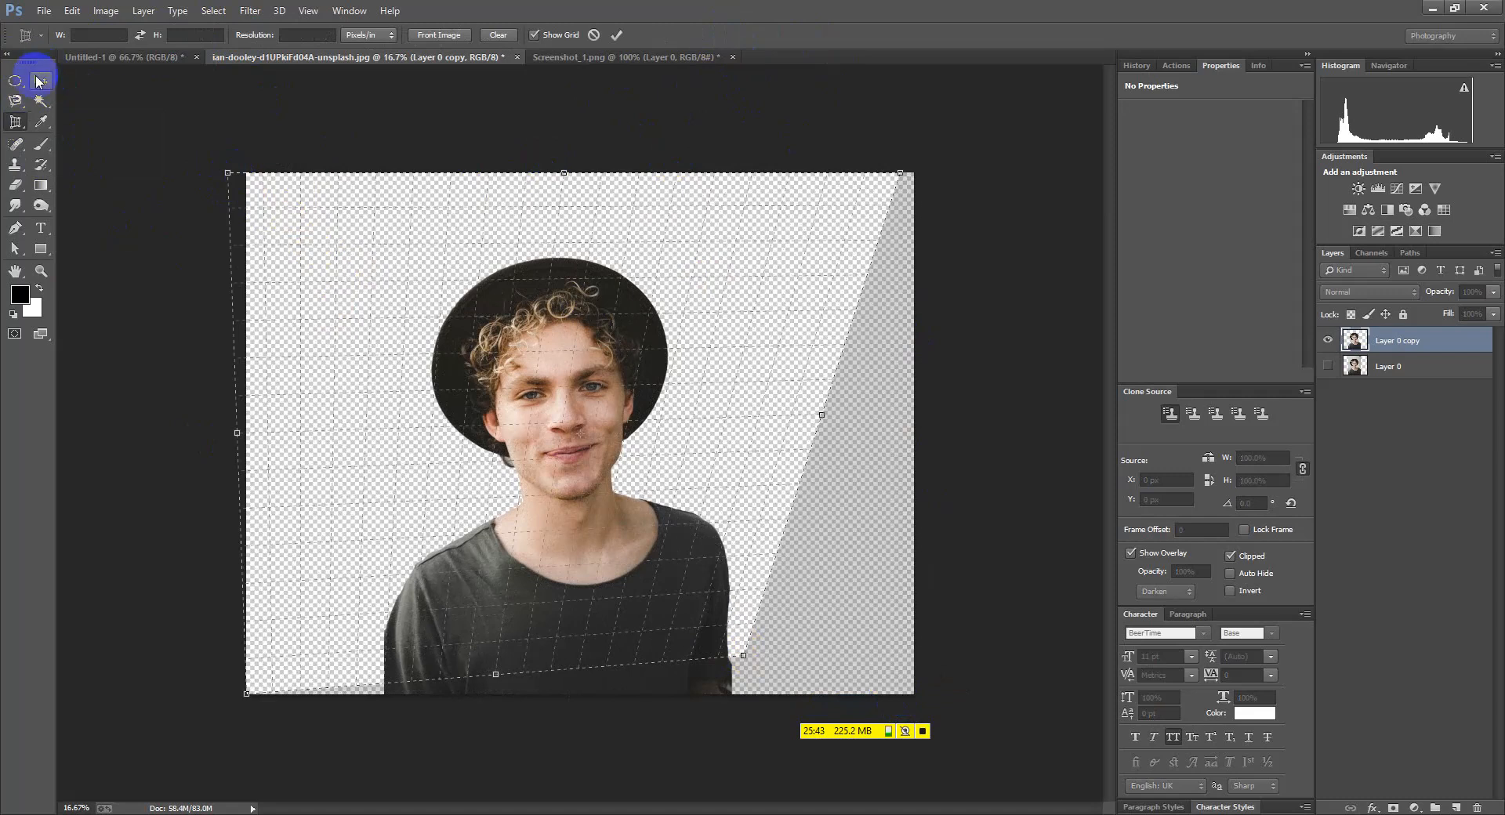
pyautogui.click(843, 309)
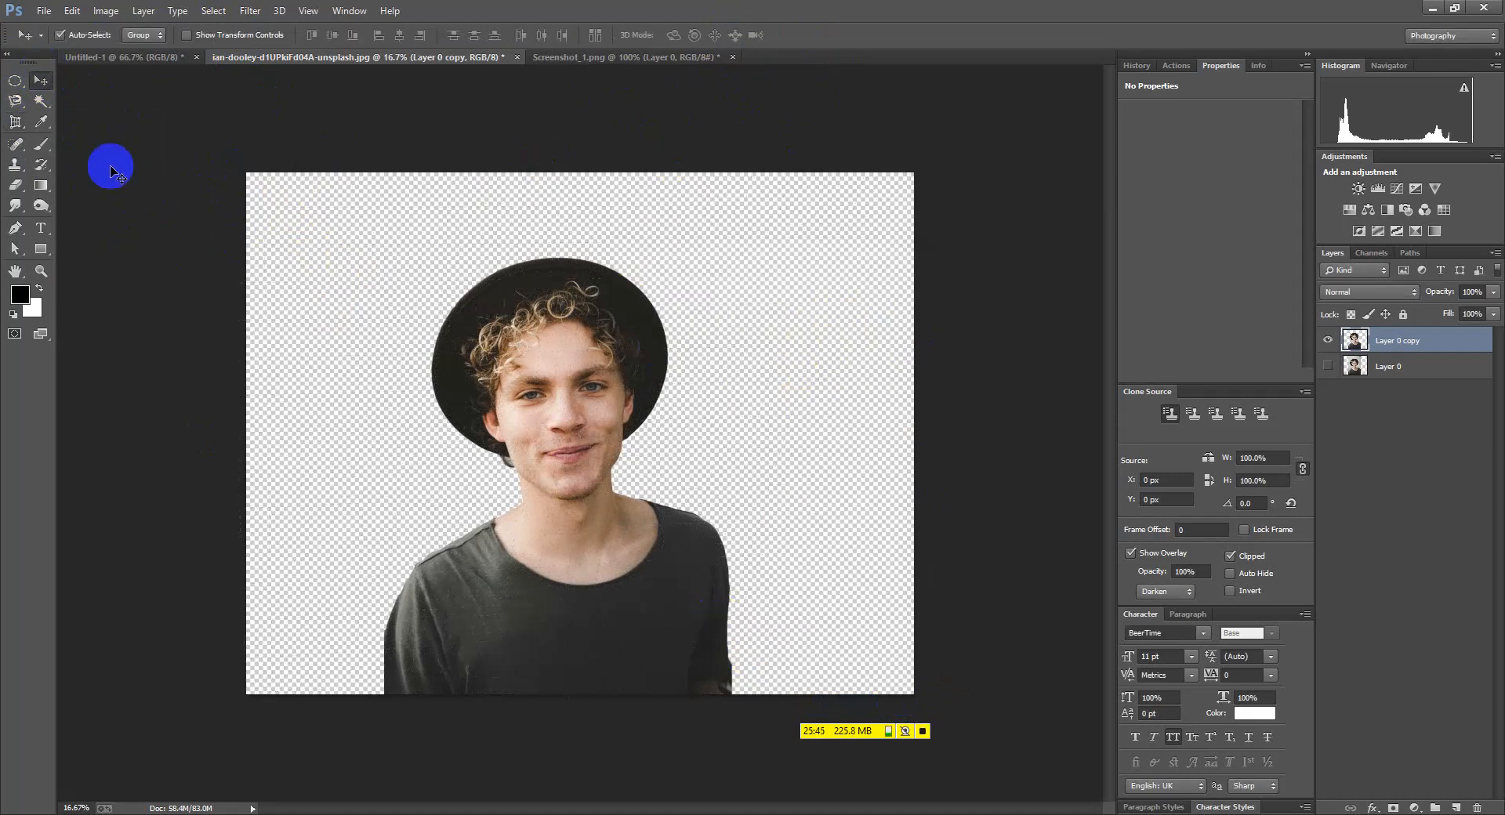
pyautogui.moveTo(9, 121); pyautogui.dragTo(95, 136)
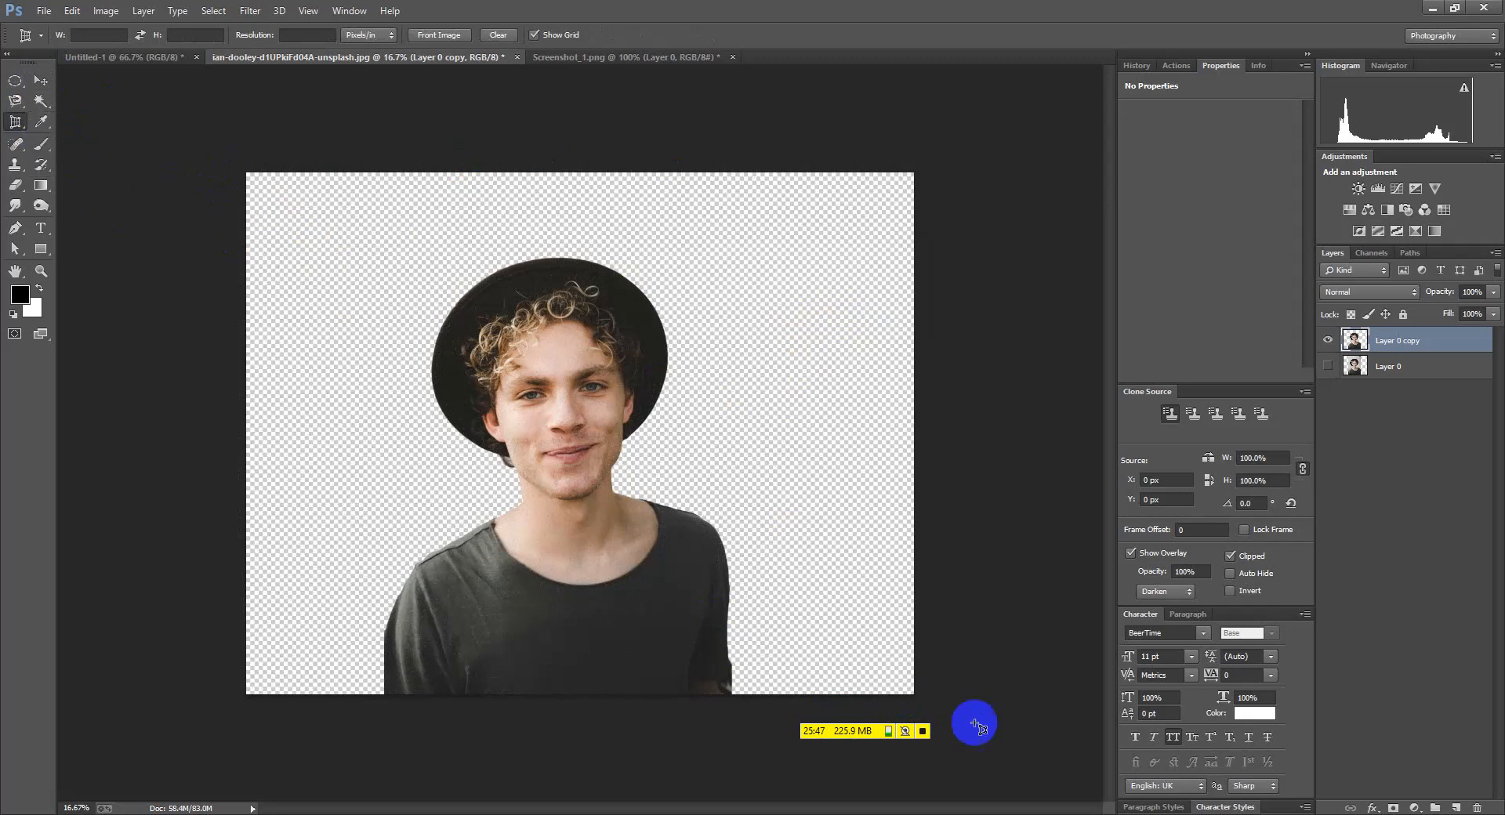
pyautogui.hotkey('alt', 'Tab')
pyautogui.scroll(5, 712, 322)
# Scroll through the 'hair masking' image results
pyautogui.moveTo(254, 90); pyautogui.dragTo(152, 68)
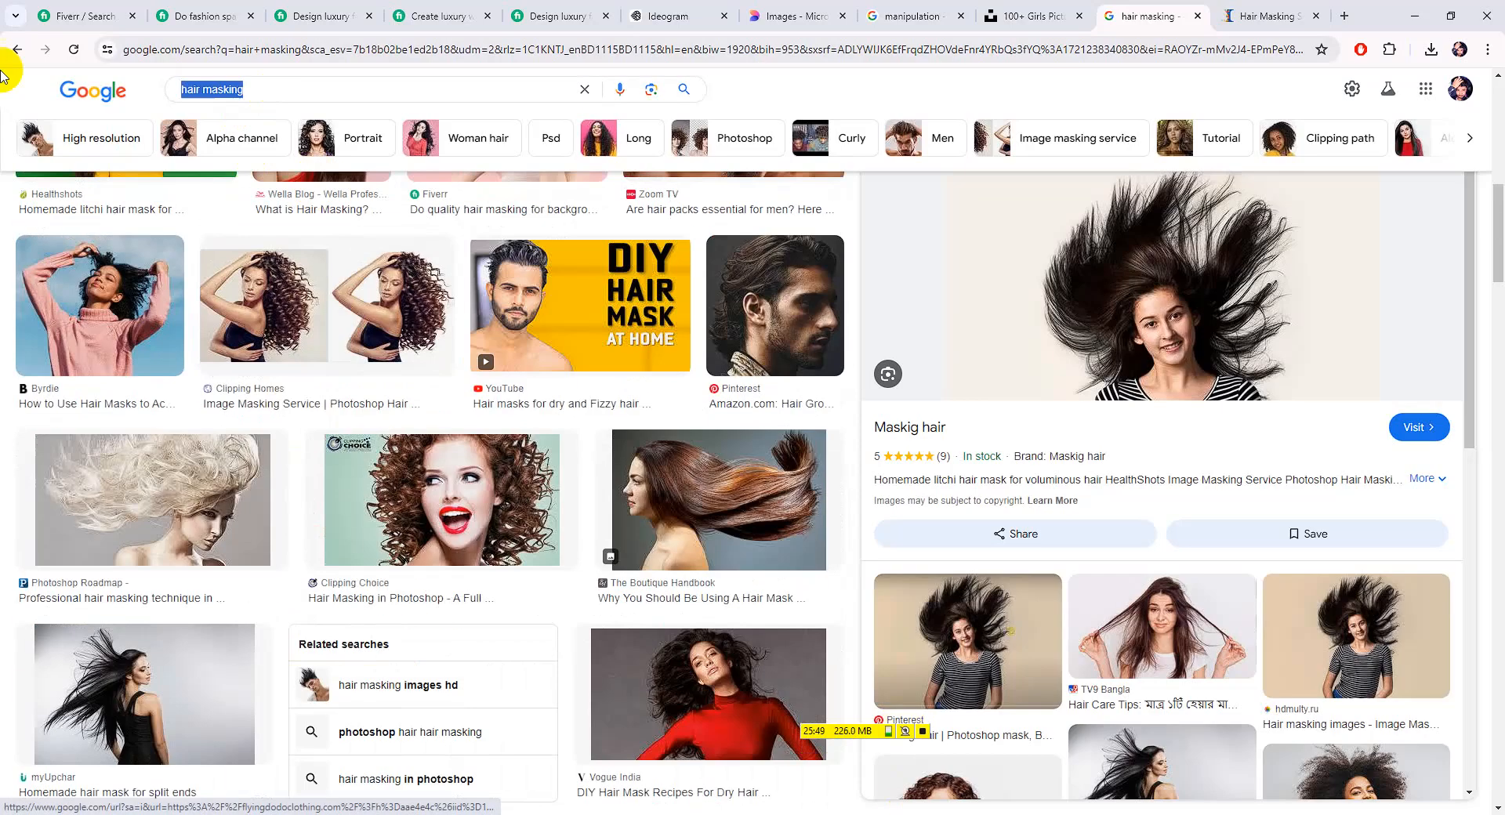
pyautogui.scroll(-6, 766, 531)
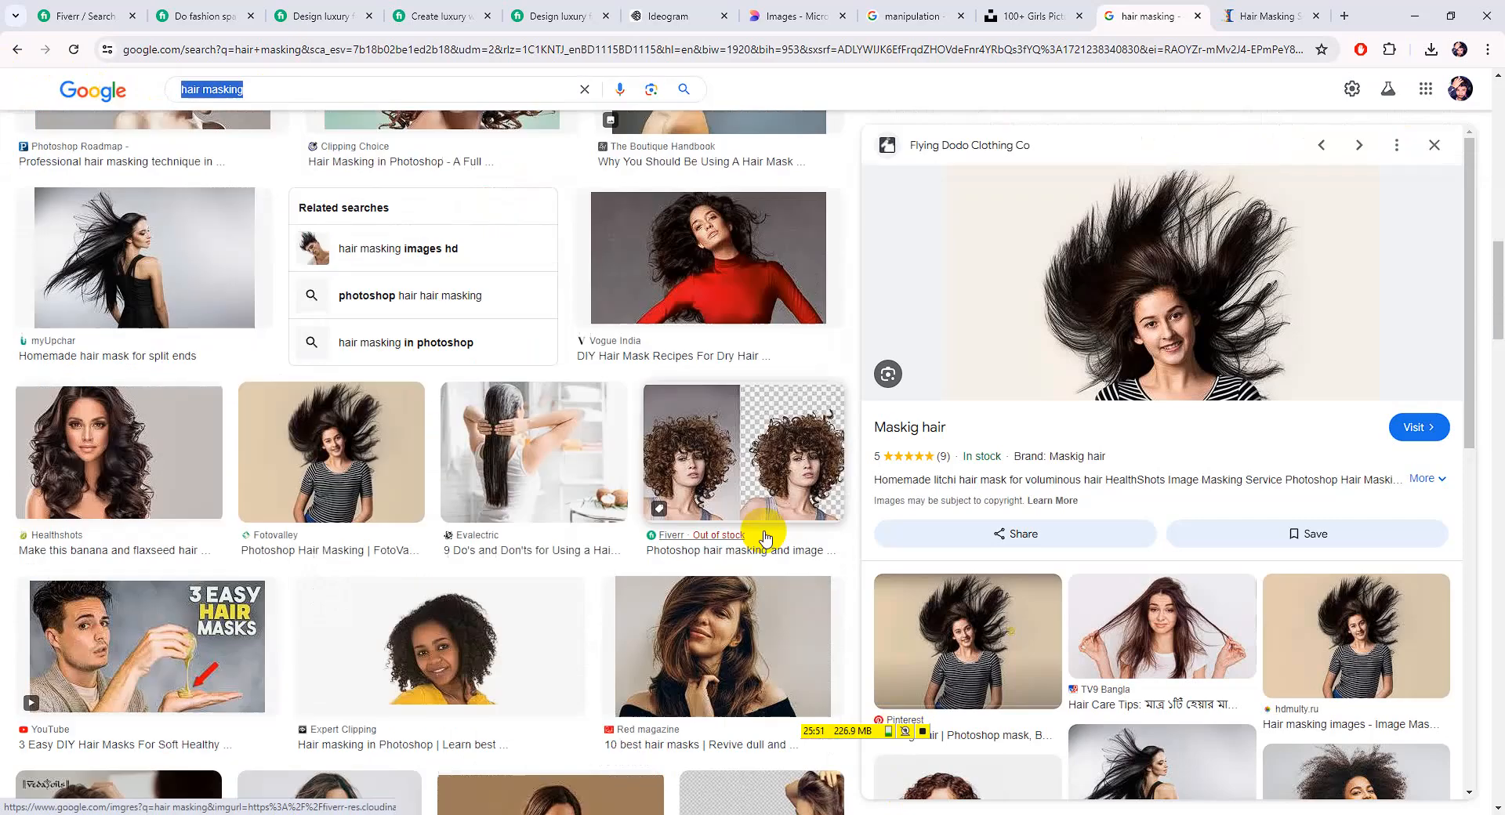
pyautogui.scroll(-15, 567, 548)
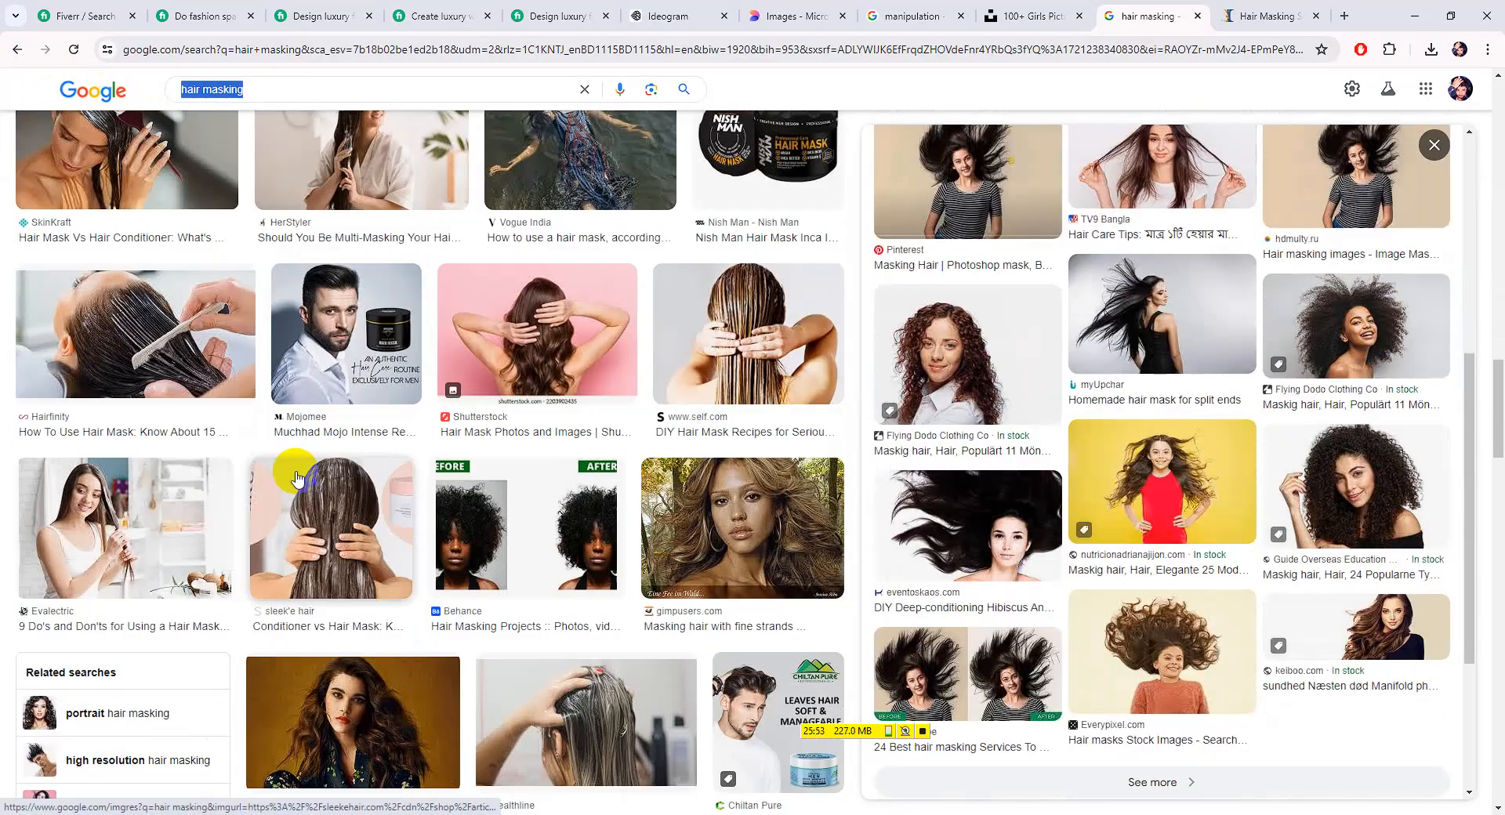
pyautogui.scroll(-15, 342, 480)
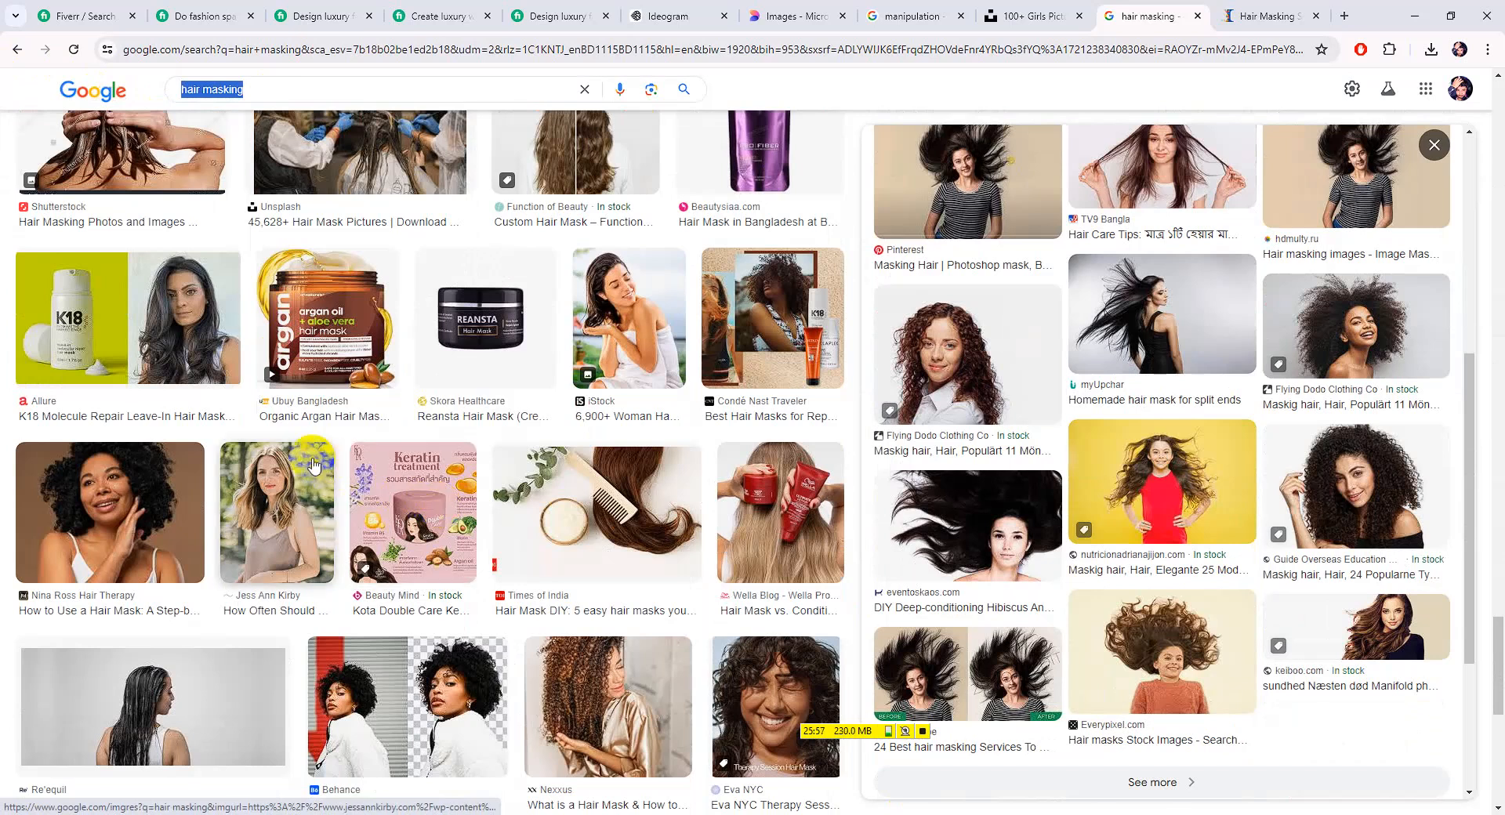
pyautogui.scroll(-6, 342, 471)
pyautogui.scroll(-9, 506, 473)
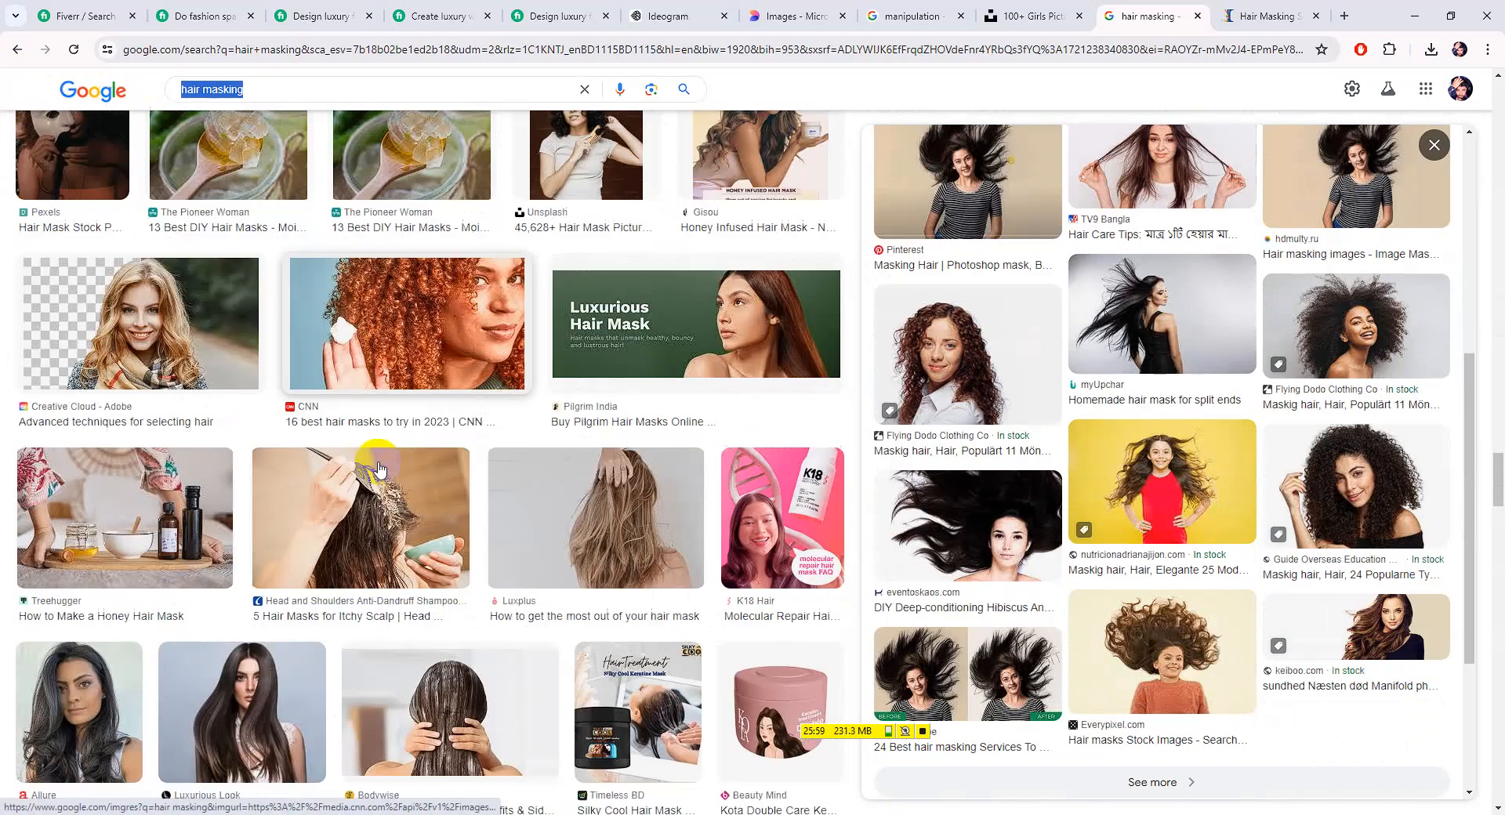
pyautogui.scroll(6, 384, 470)
pyautogui.scroll(7, 415, 378)
# Search Google Images for 'product', browse the results, then start a search for 'animation'
pyautogui.click(262, 87)
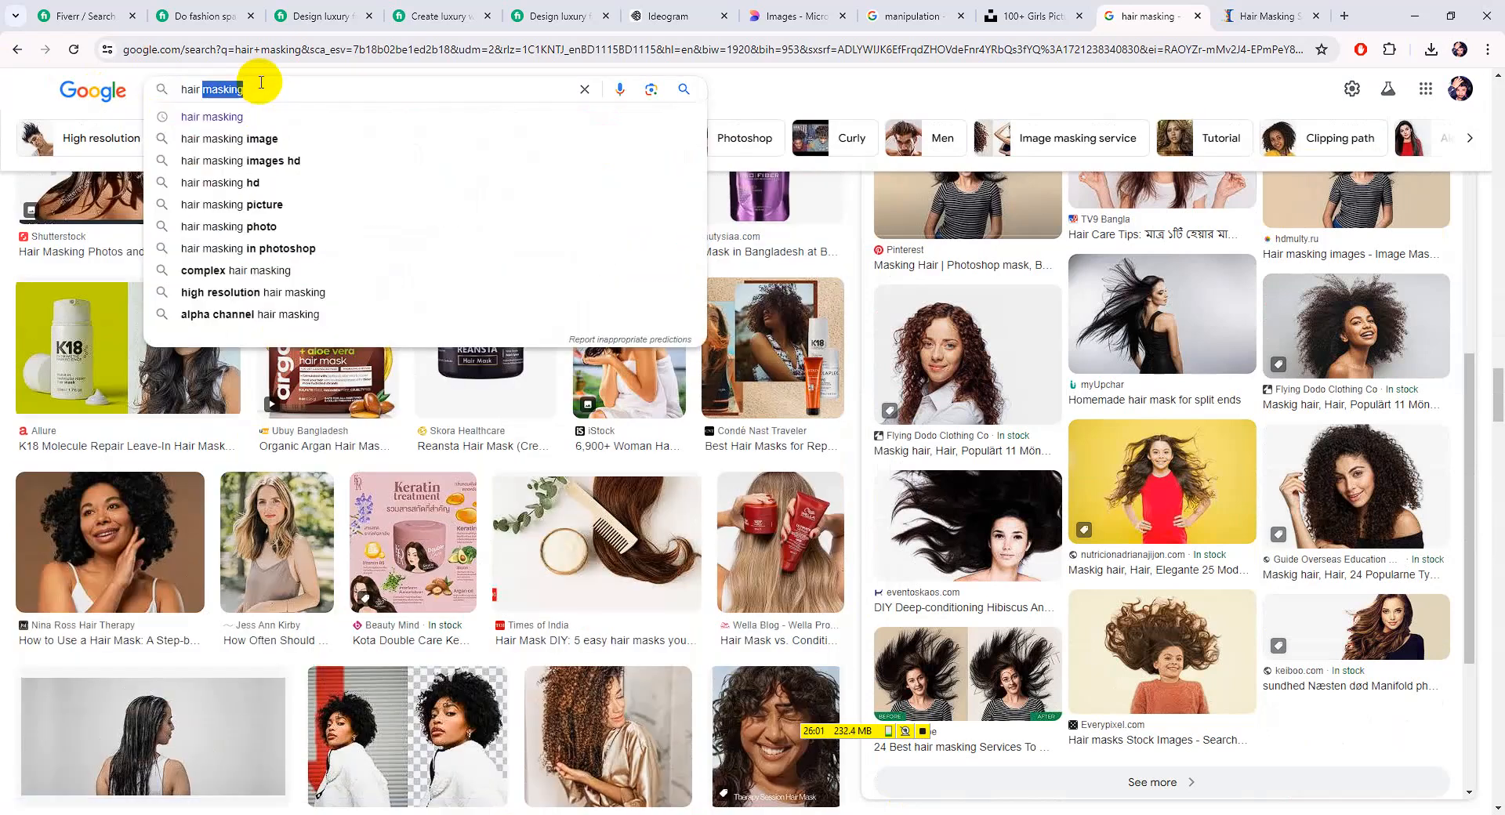
pyautogui.write('product')
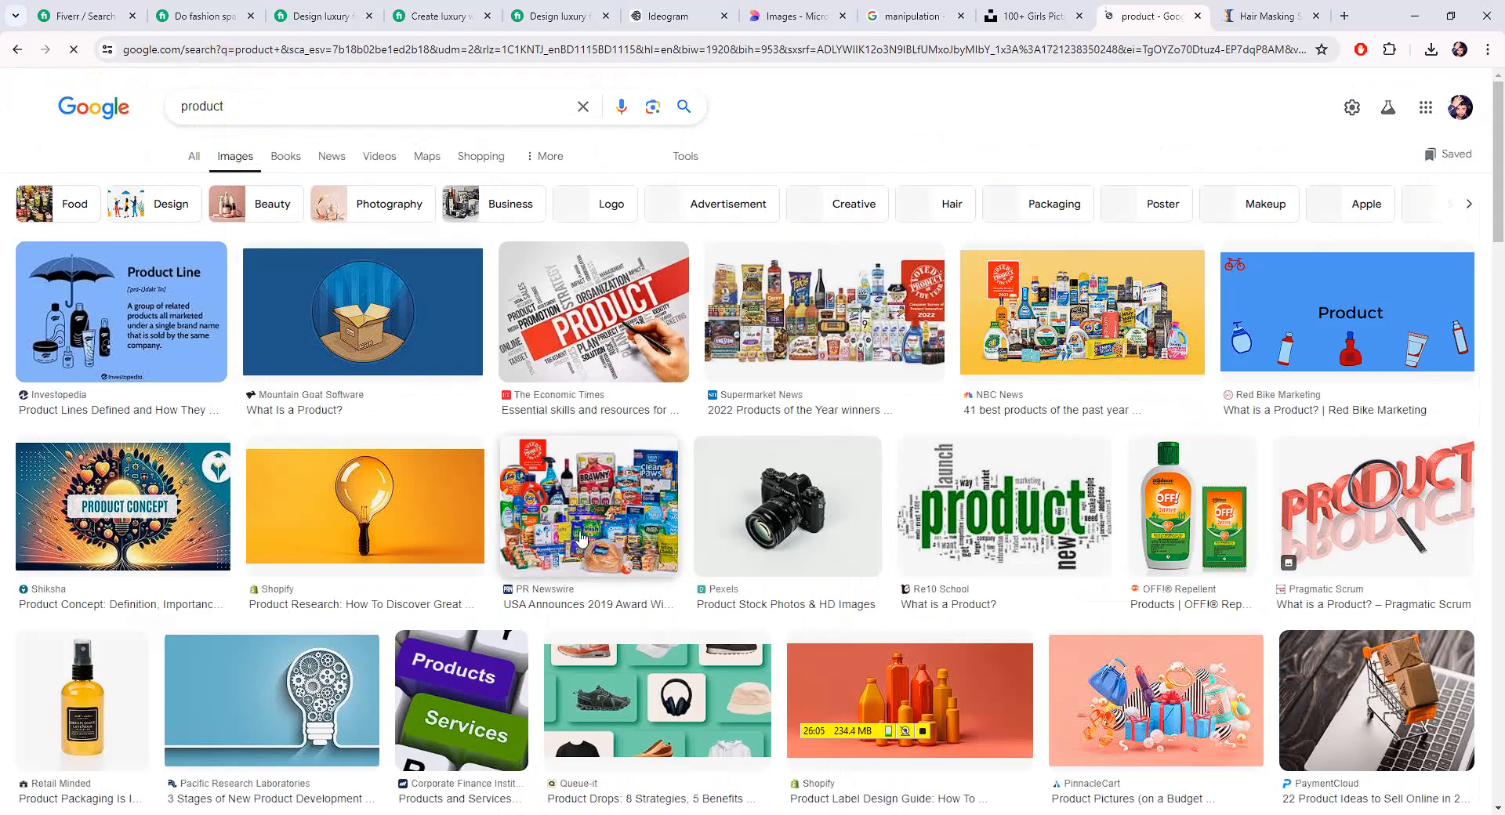
pyautogui.scroll(-5, 679, 541)
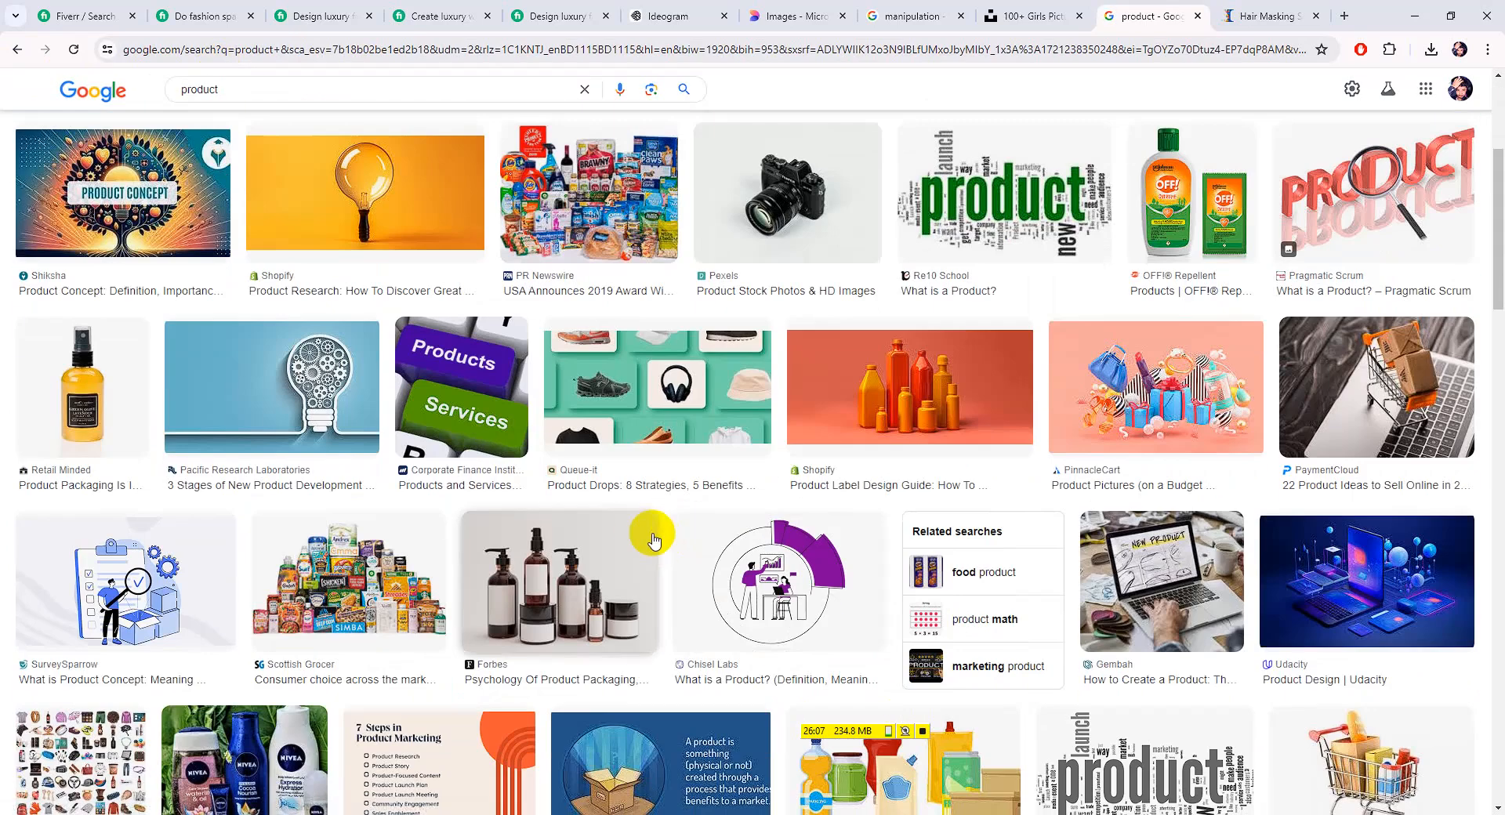
pyautogui.scroll(-2, 620, 523)
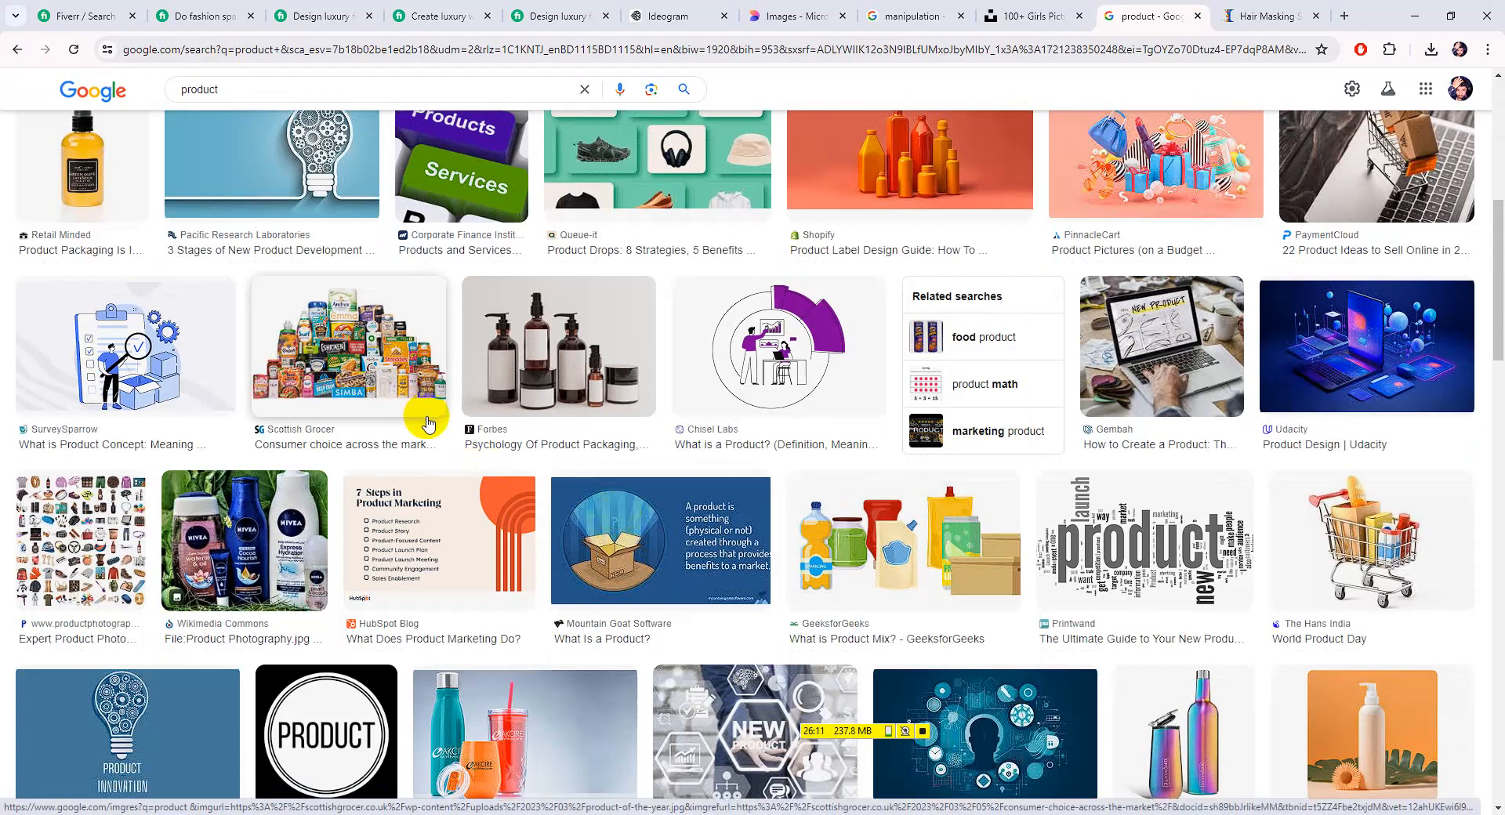
pyautogui.scroll(-9, 873, 585)
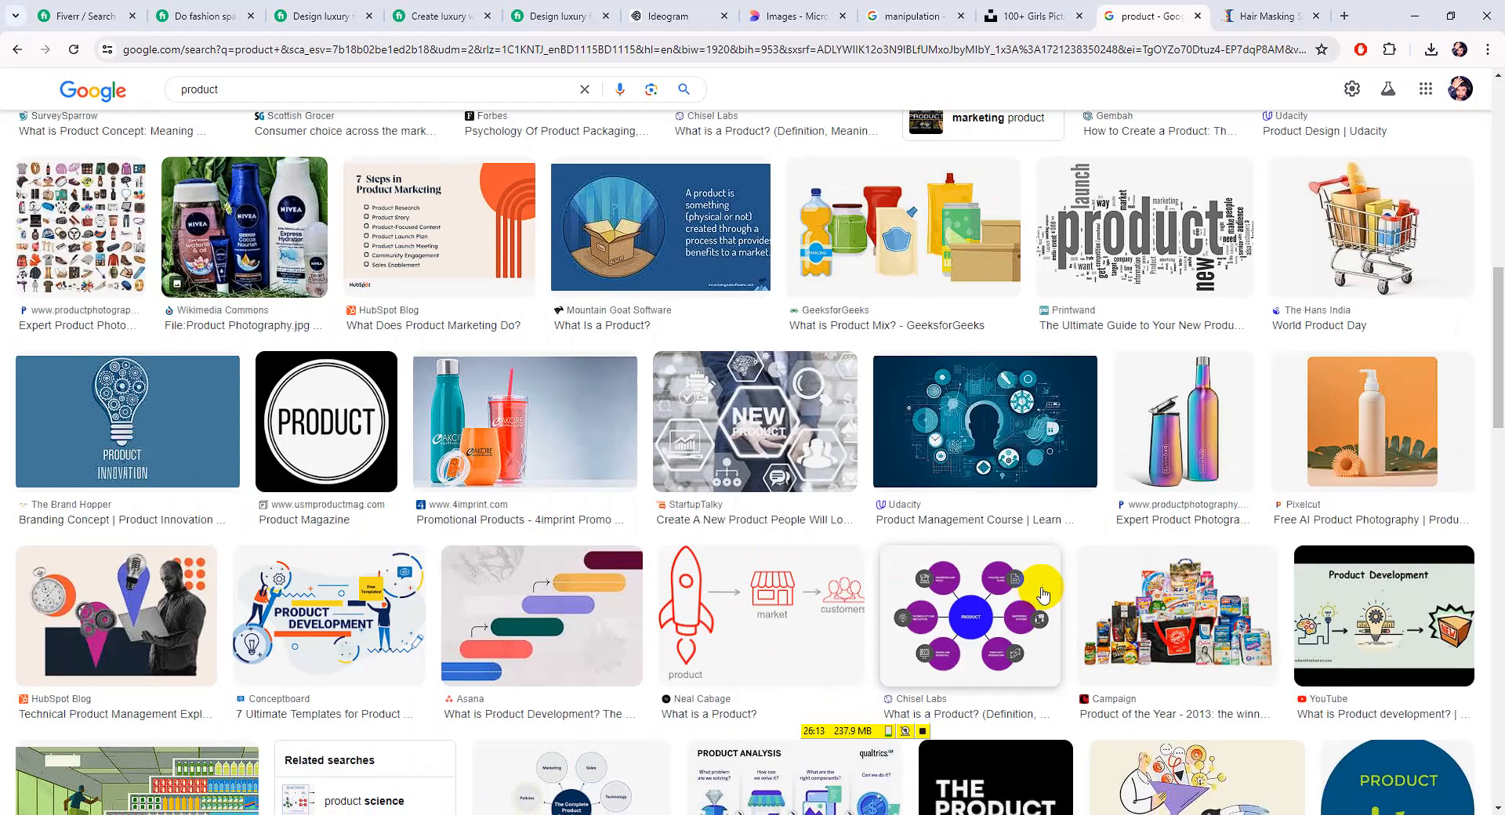
pyautogui.scroll(-6, 158, 526)
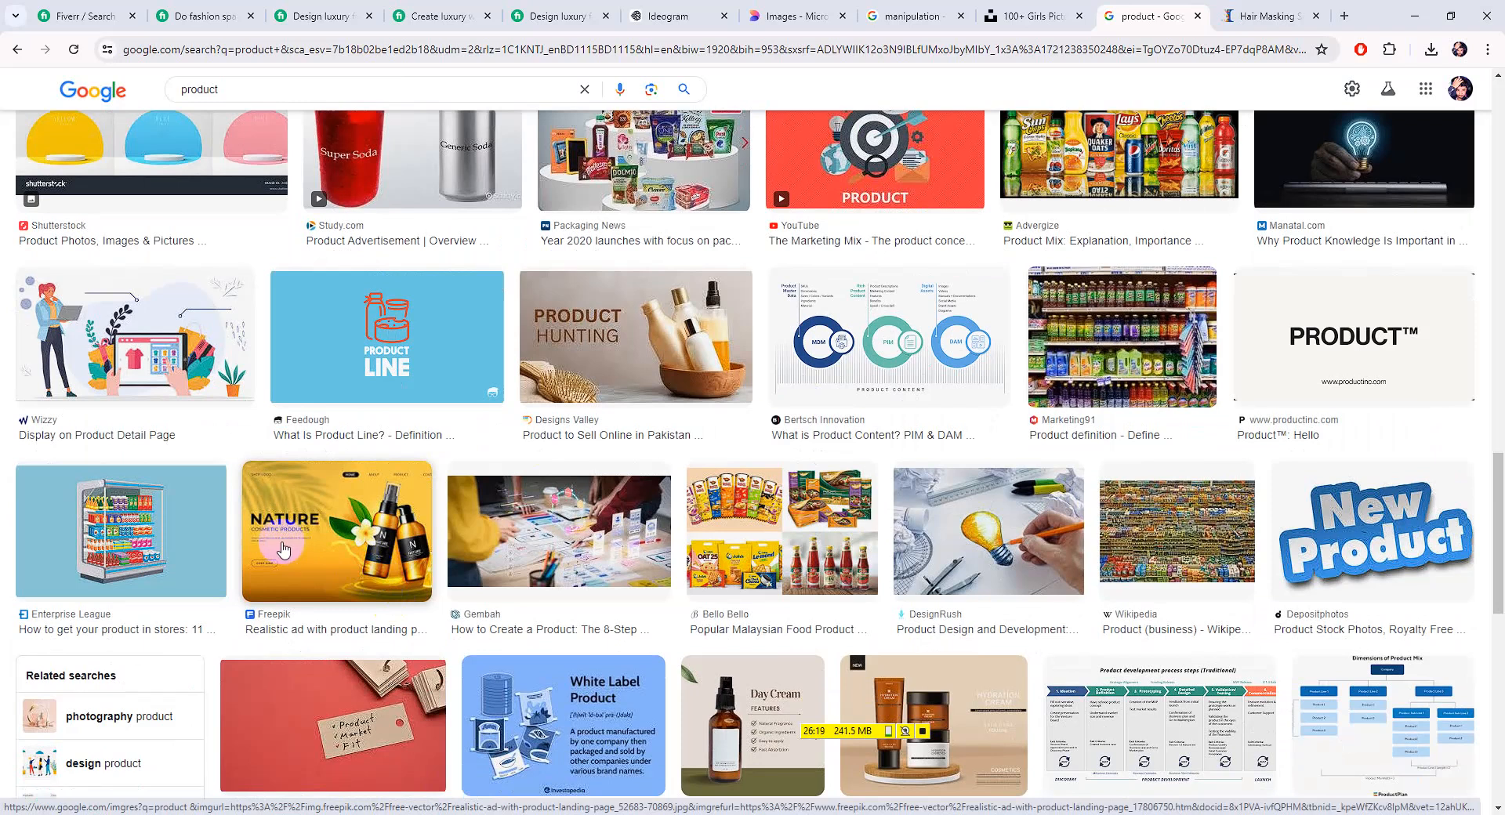
pyautogui.scroll(-4, 279, 547)
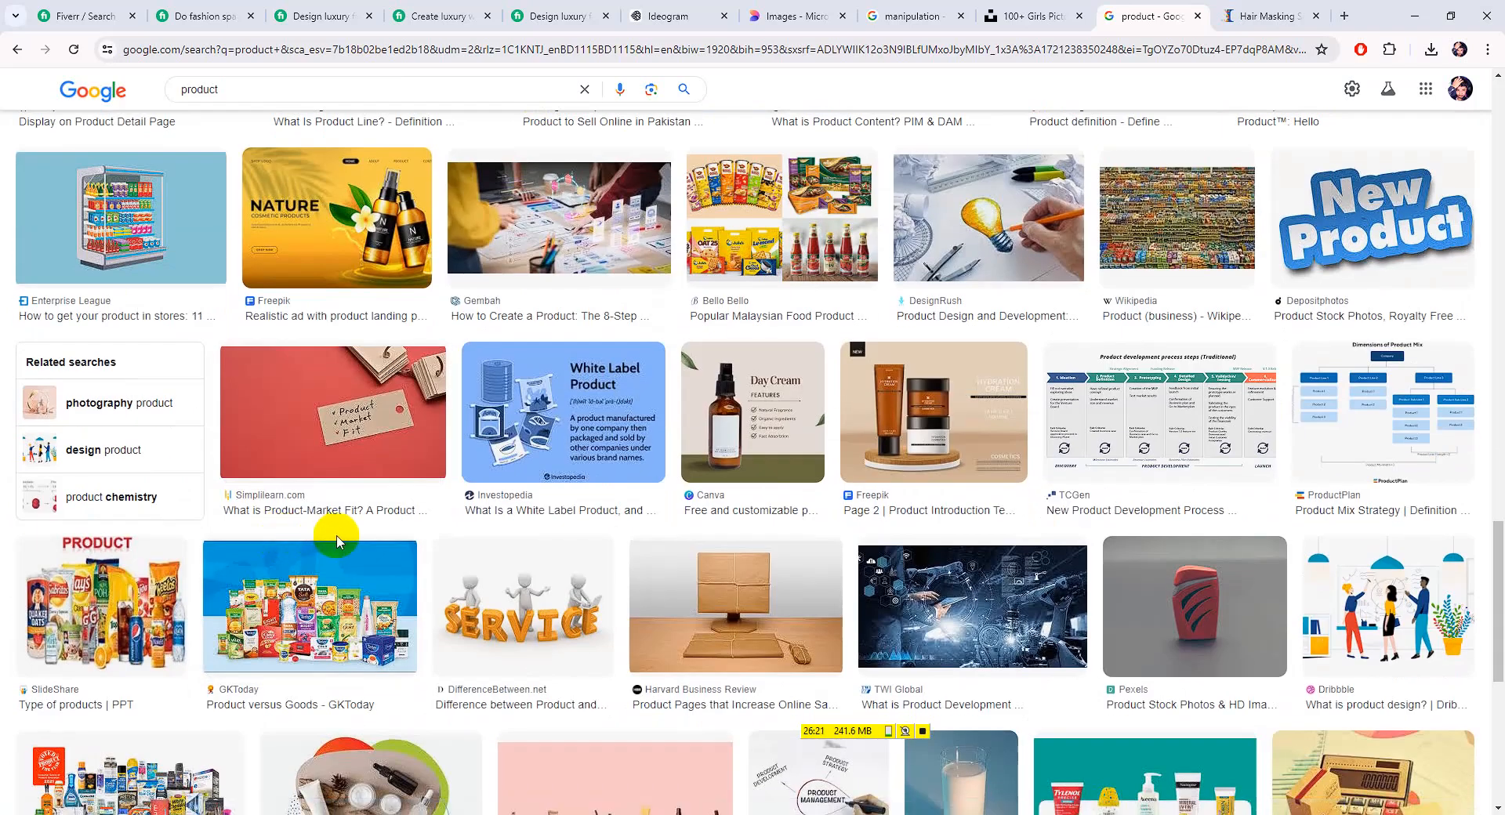
pyautogui.moveTo(206, 90); pyautogui.dragTo(153, 95)
pyautogui.write('animati')
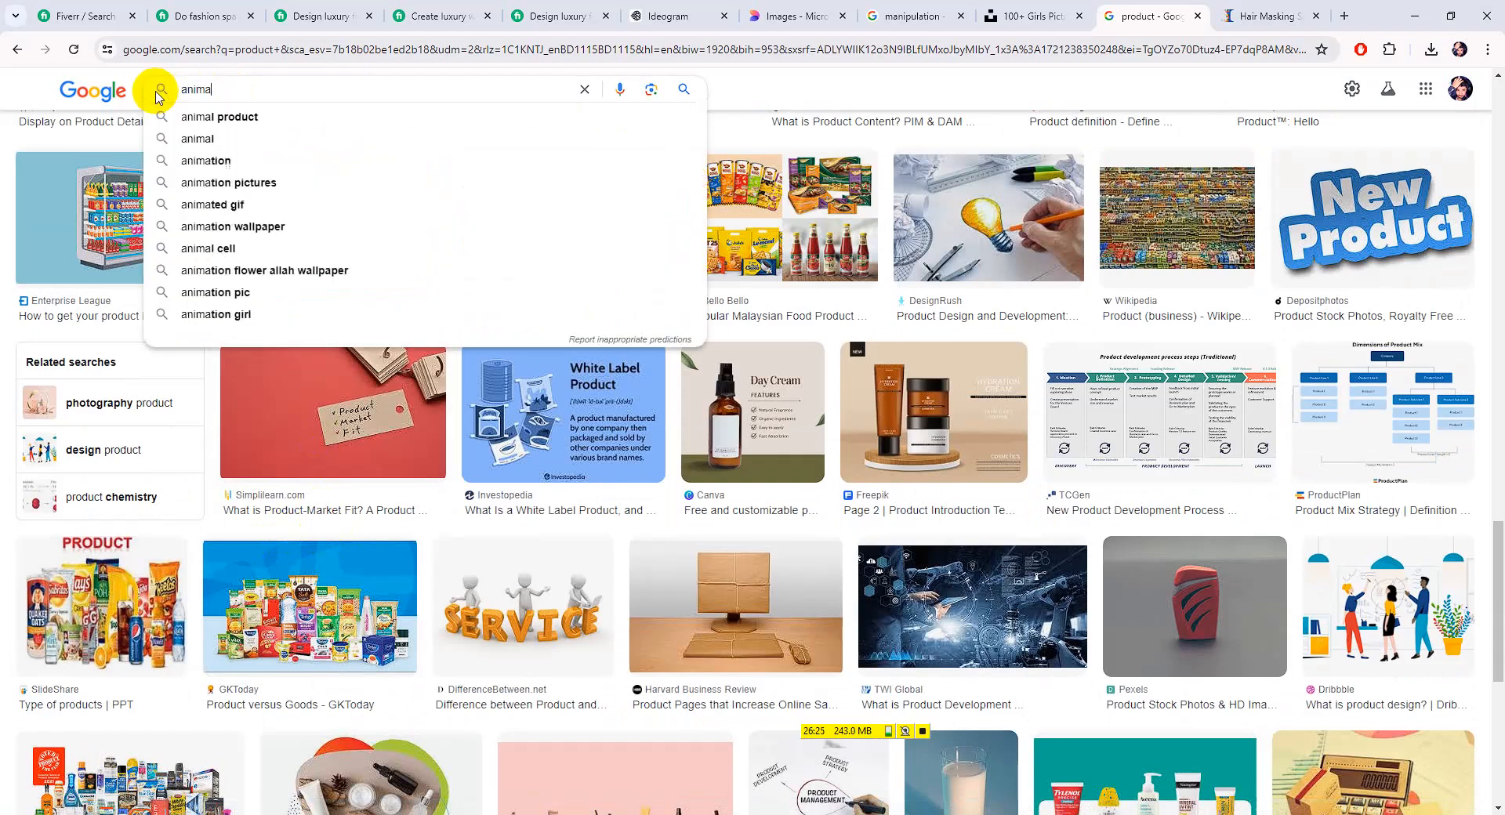
pyautogui.write('on')
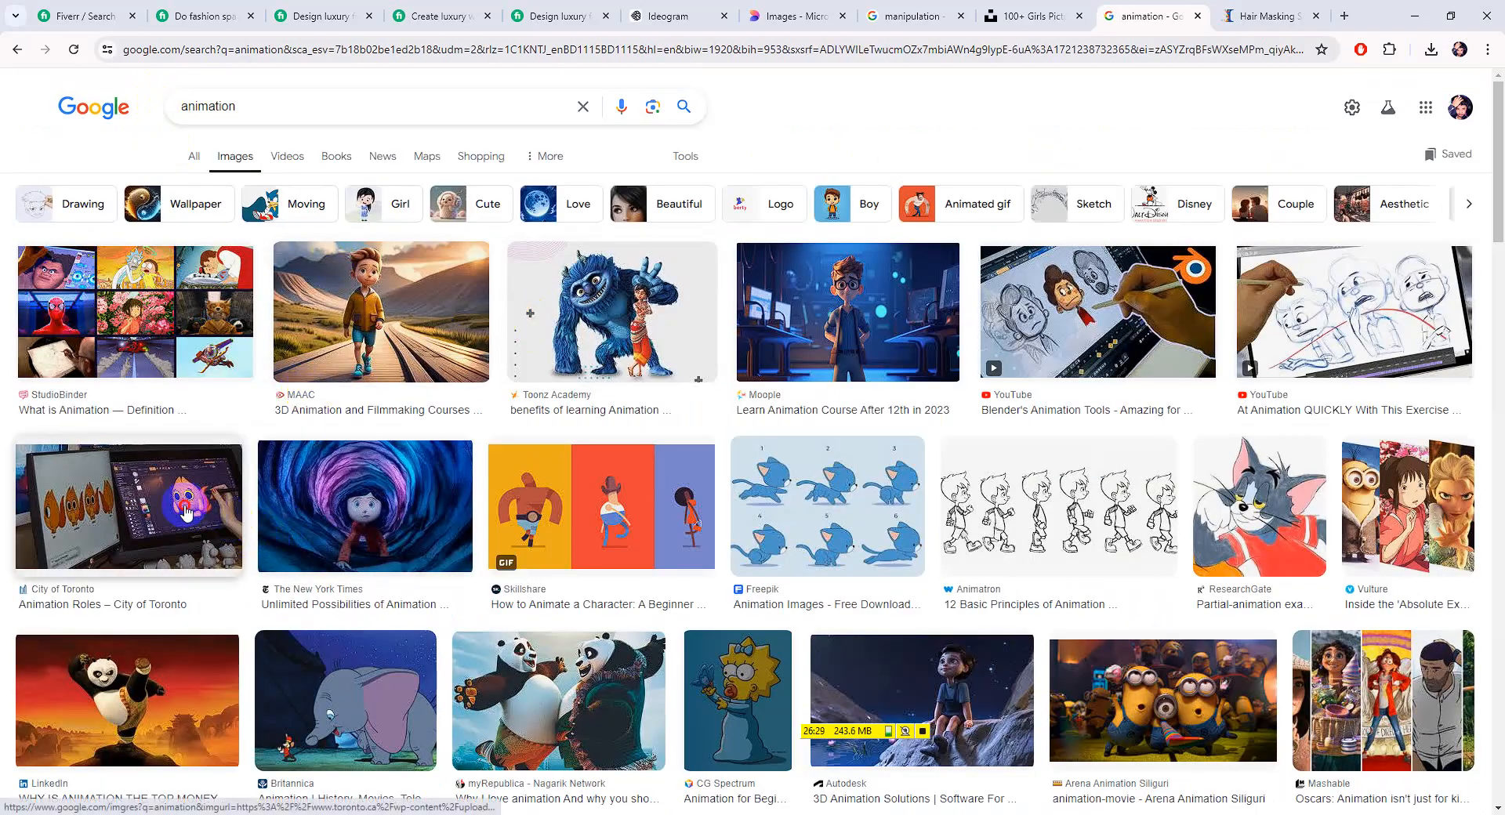
# Preview the City of Toronto and 3D animation studio images in the animation results
pyautogui.click(231, 540)
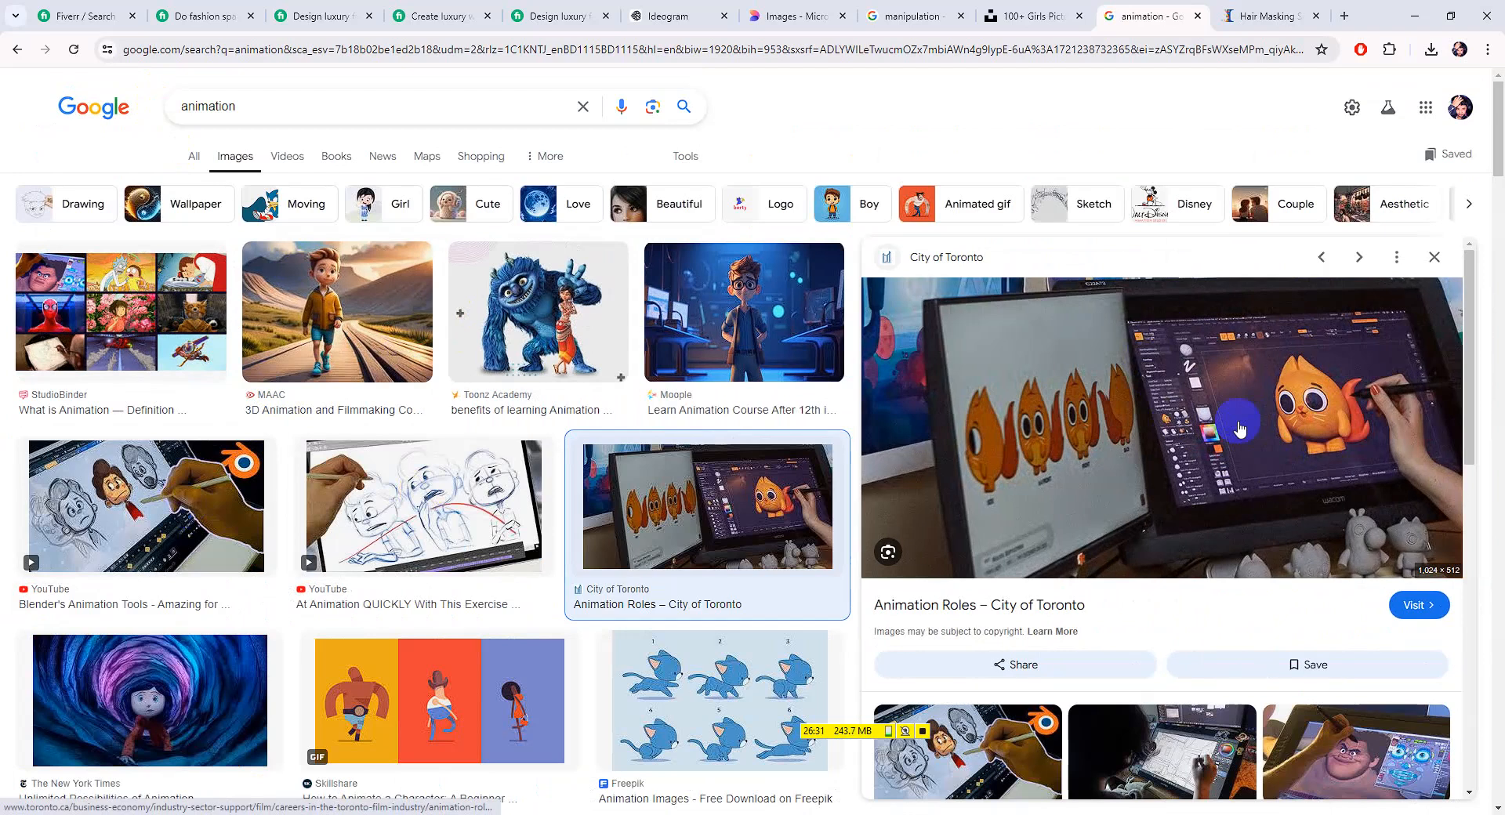
pyautogui.scroll(-5, 1169, 423)
pyautogui.click(1120, 498)
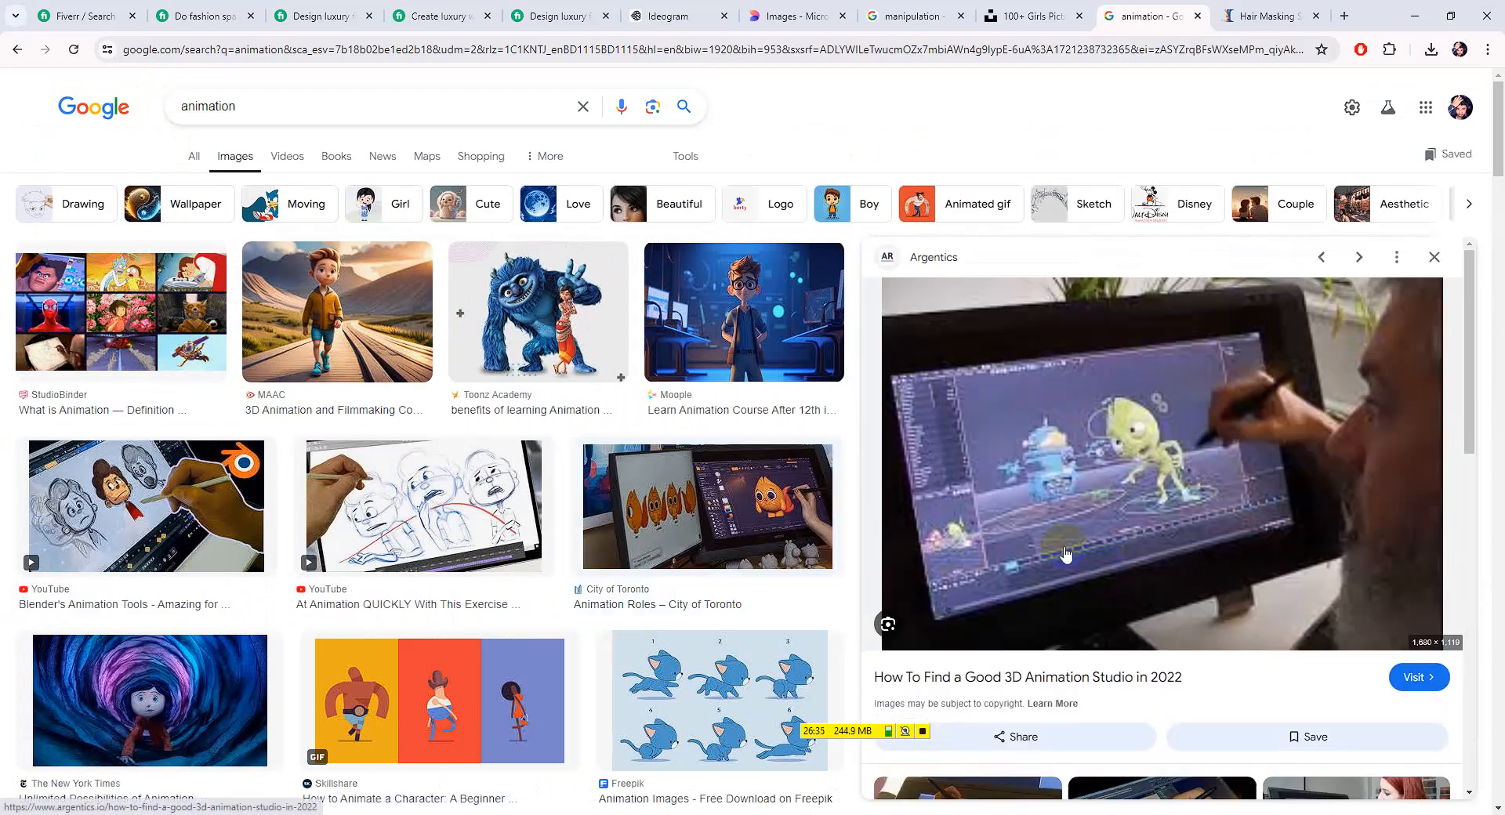
pyautogui.scroll(-5, 1047, 604)
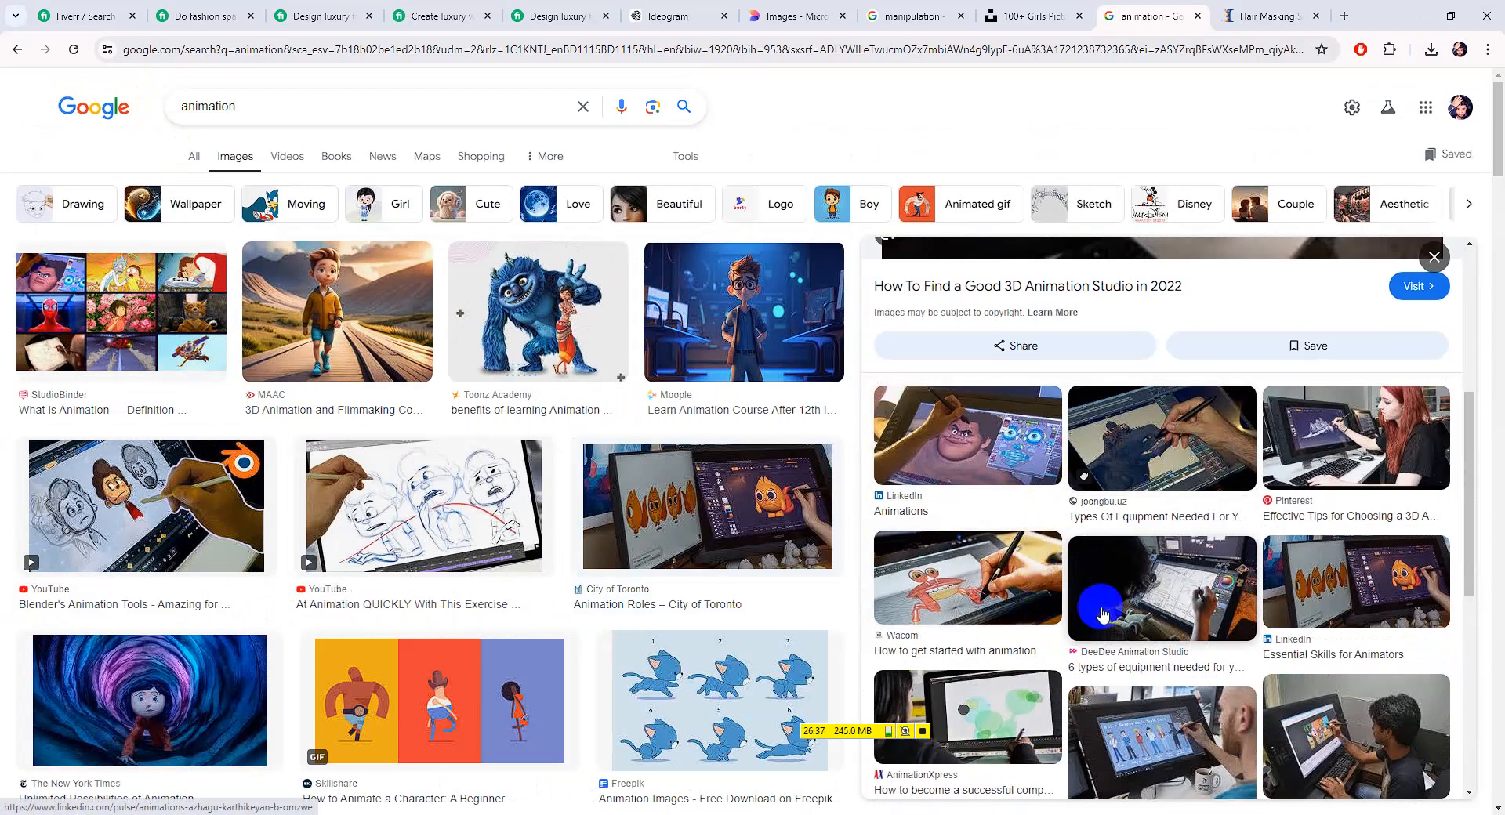
pyautogui.scroll(-3, 1153, 603)
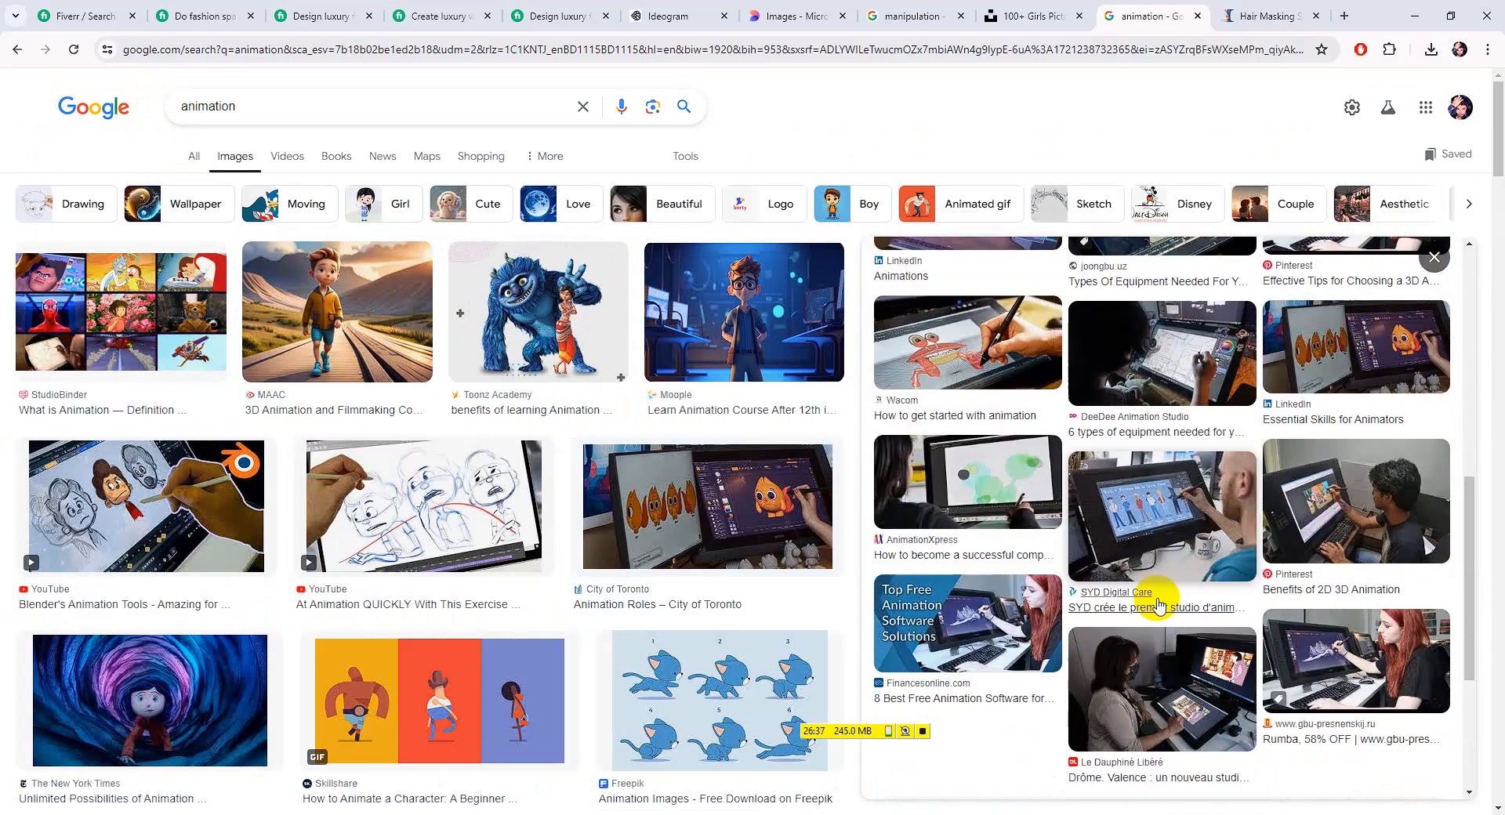
# Save the SYD Digital Care artist image as images.jpeg and return to Photoshop
pyautogui.click(1186, 547)
pyautogui.rightClick(1129, 492)
pyautogui.click(1151, 273)
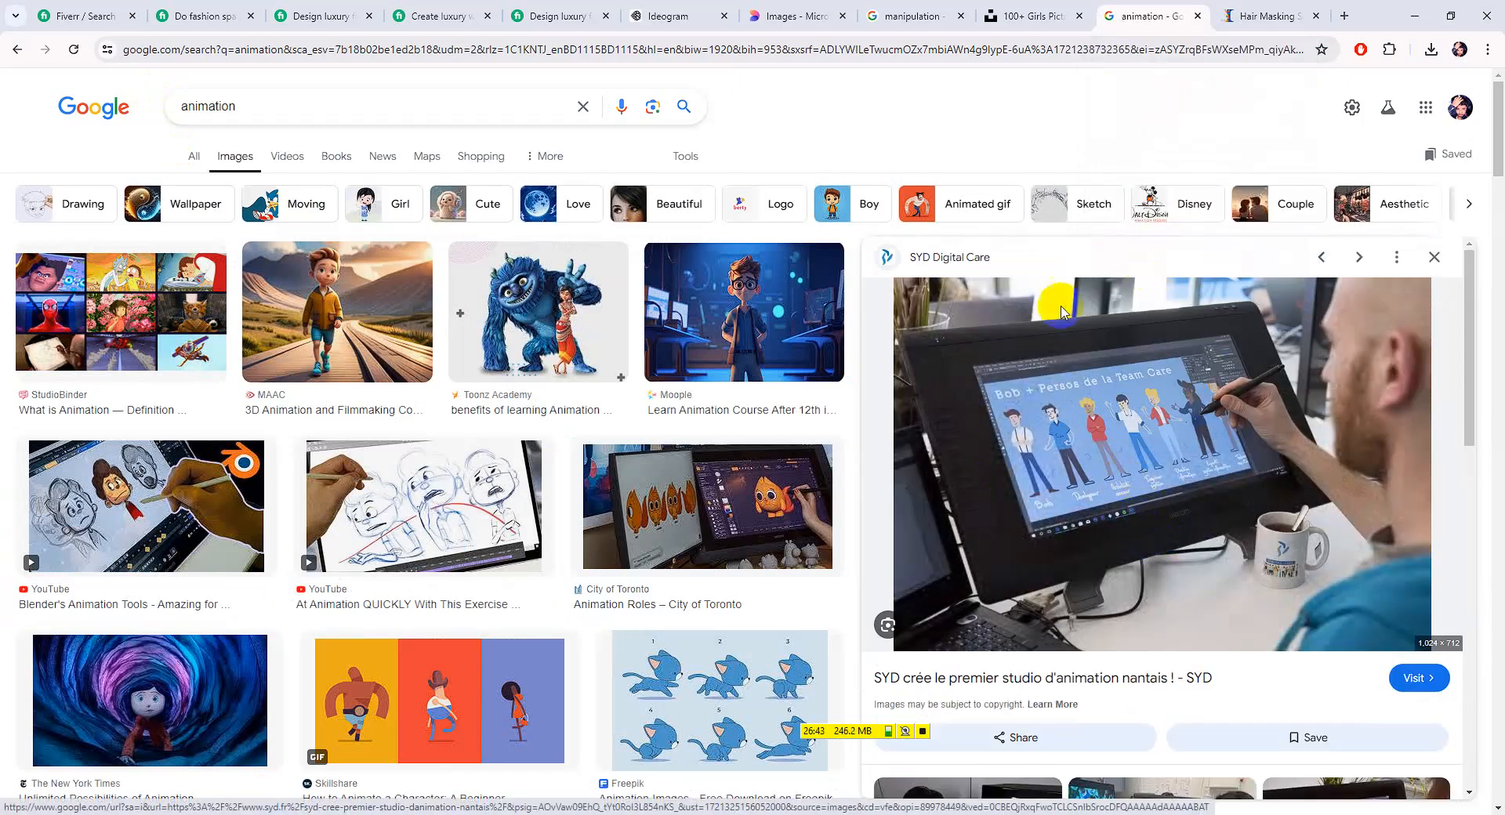
pyautogui.click(1372, 789)
pyautogui.hotkey('alt', 'Tab')
pyautogui.click(43, 11)
# Open the downloaded images.jpeg, dock it as a tab, and zoom in
pyautogui.click(59, 43)
pyautogui.doubleClick(196, 223)
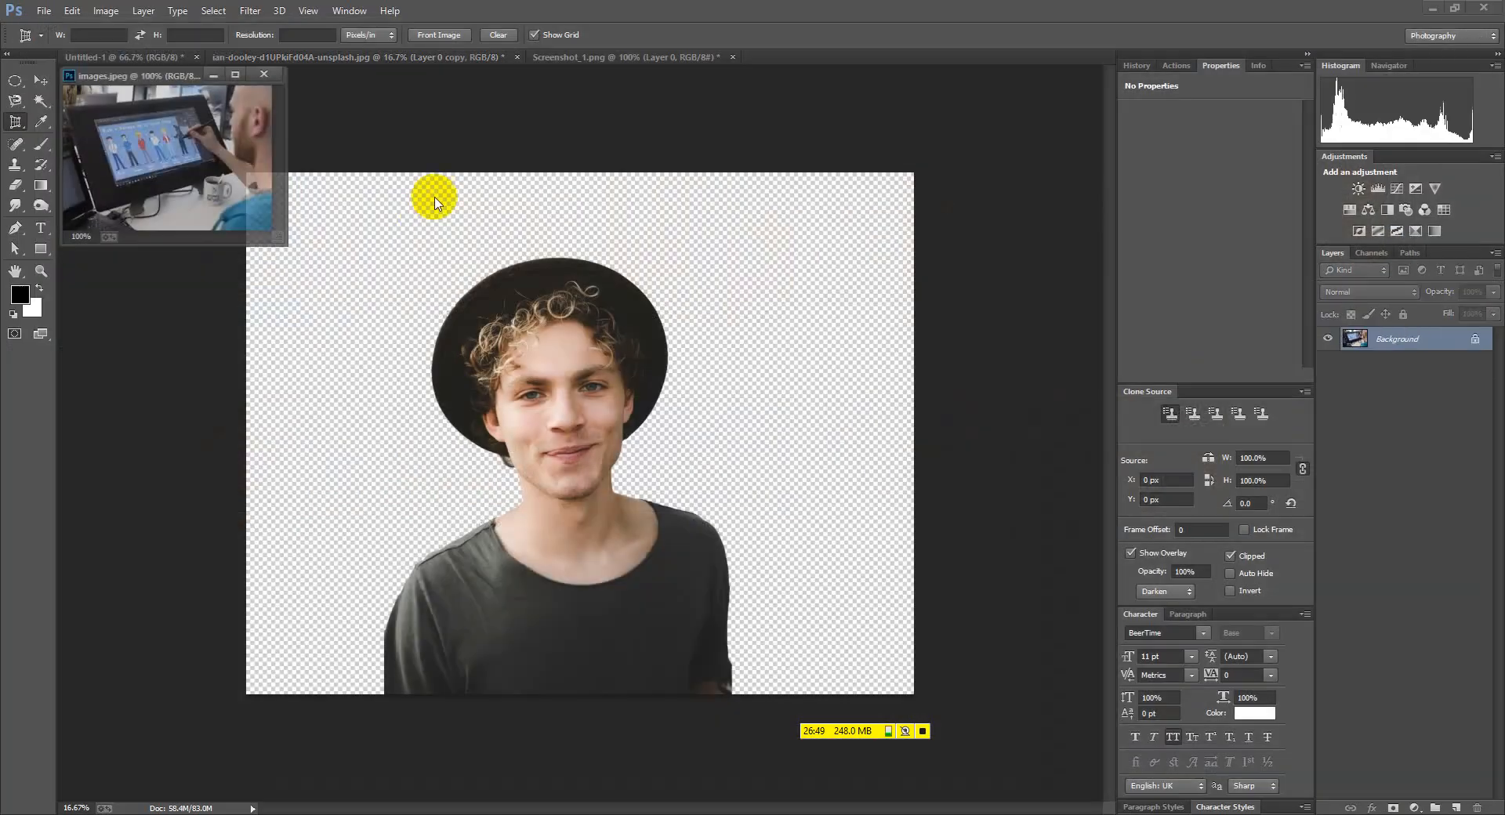
pyautogui.moveTo(177, 79); pyautogui.dragTo(749, 55)
pyautogui.hotkey('ctrl', '+')
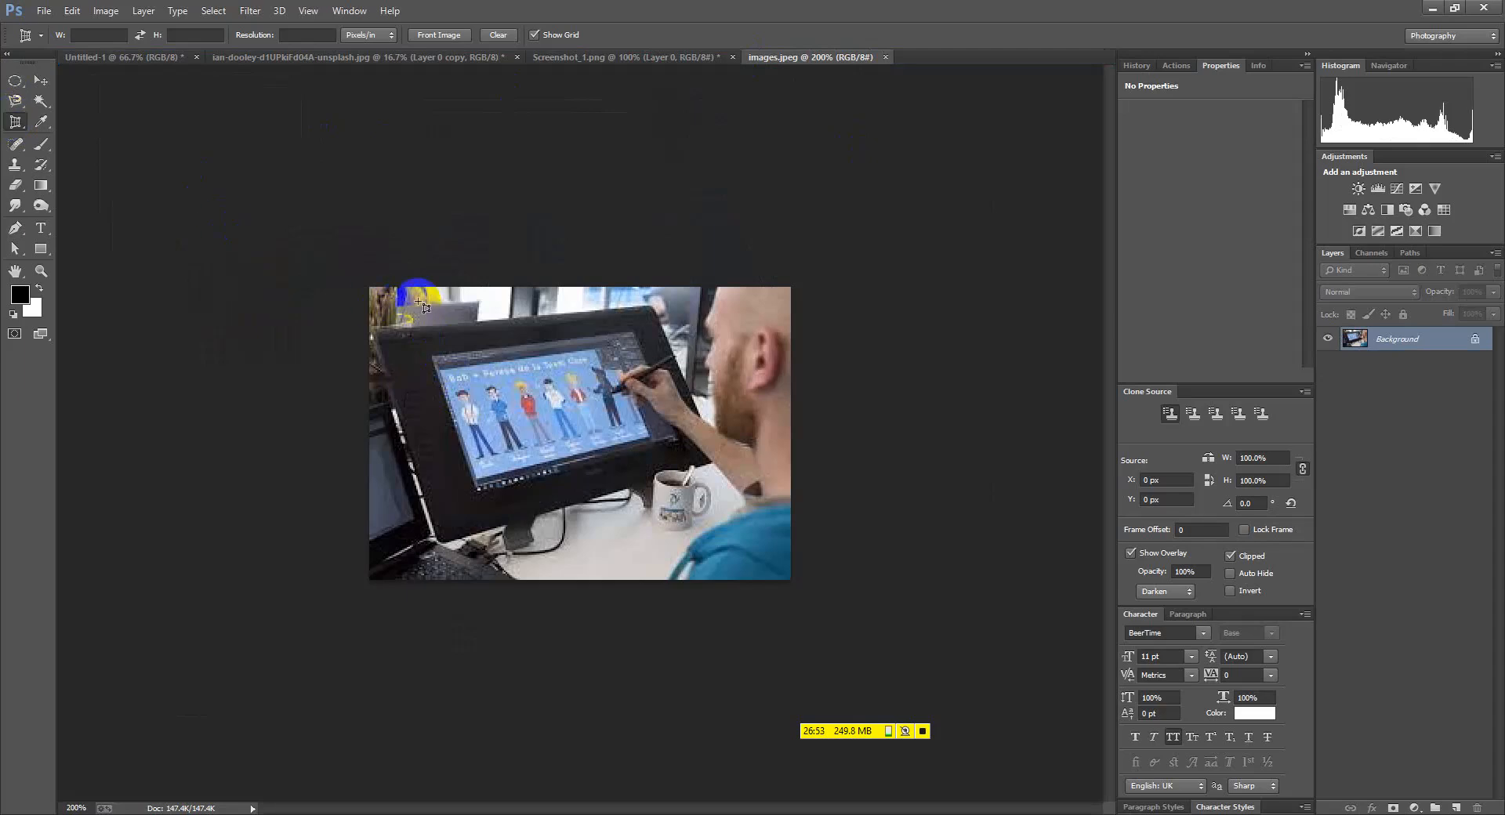
# Discard a first crop box, then perspective-crop the photo to the monitor's corners
pyautogui.moveTo(364, 282); pyautogui.dragTo(788, 588)
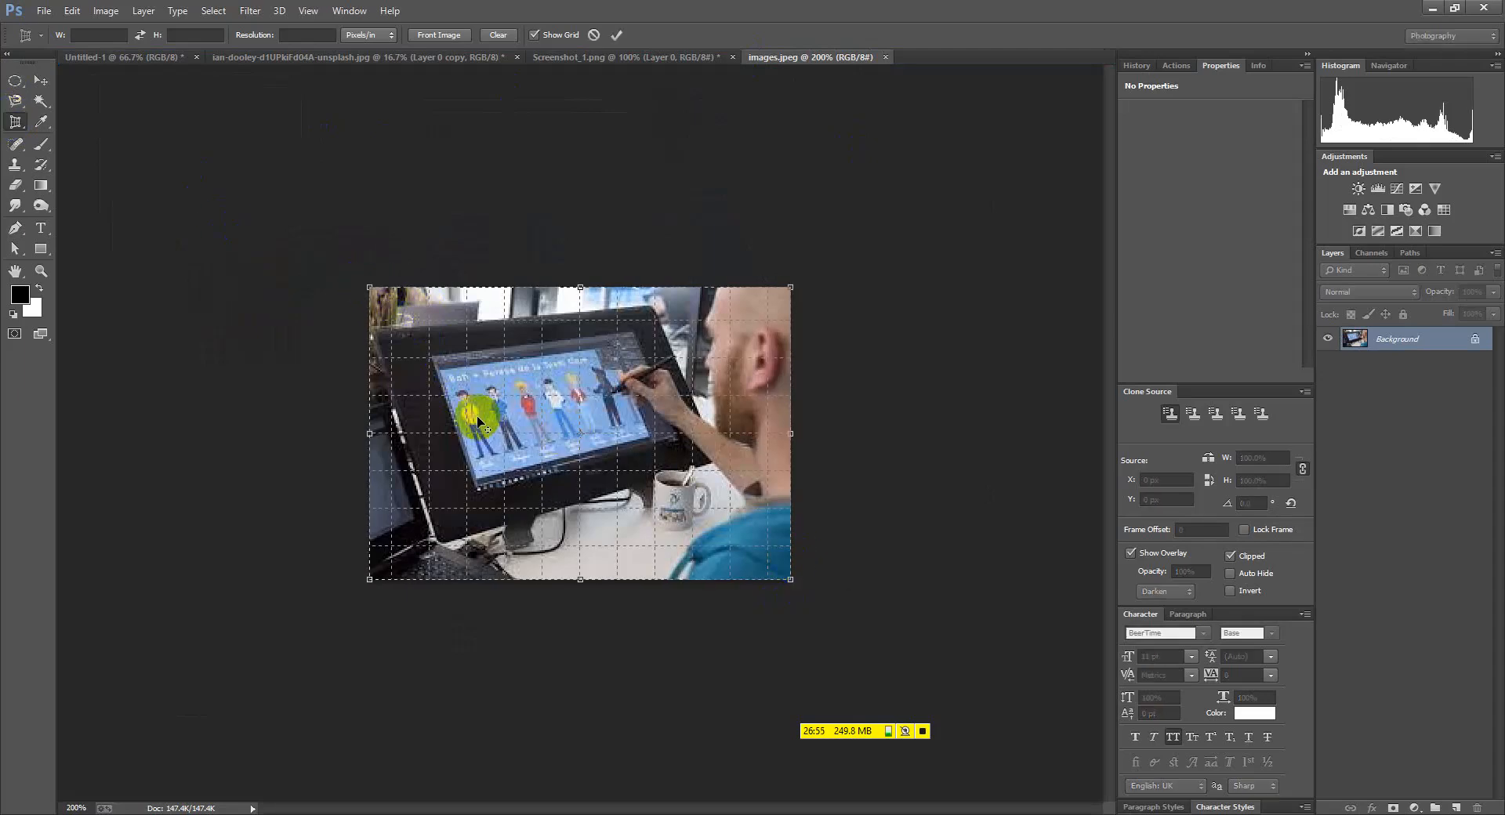
pyautogui.scroll(1, 372, 342)
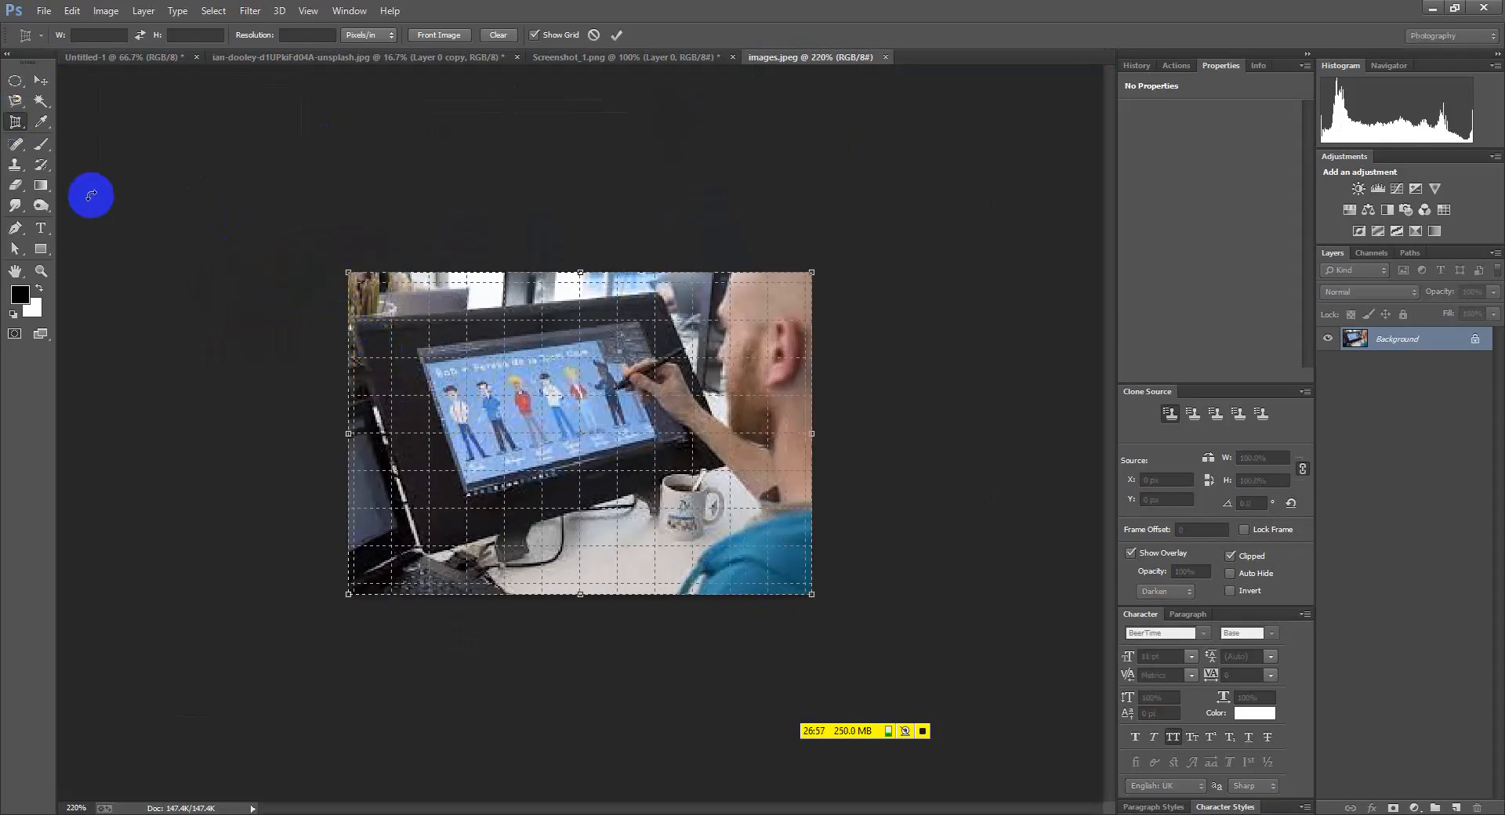
pyautogui.click(41, 80)
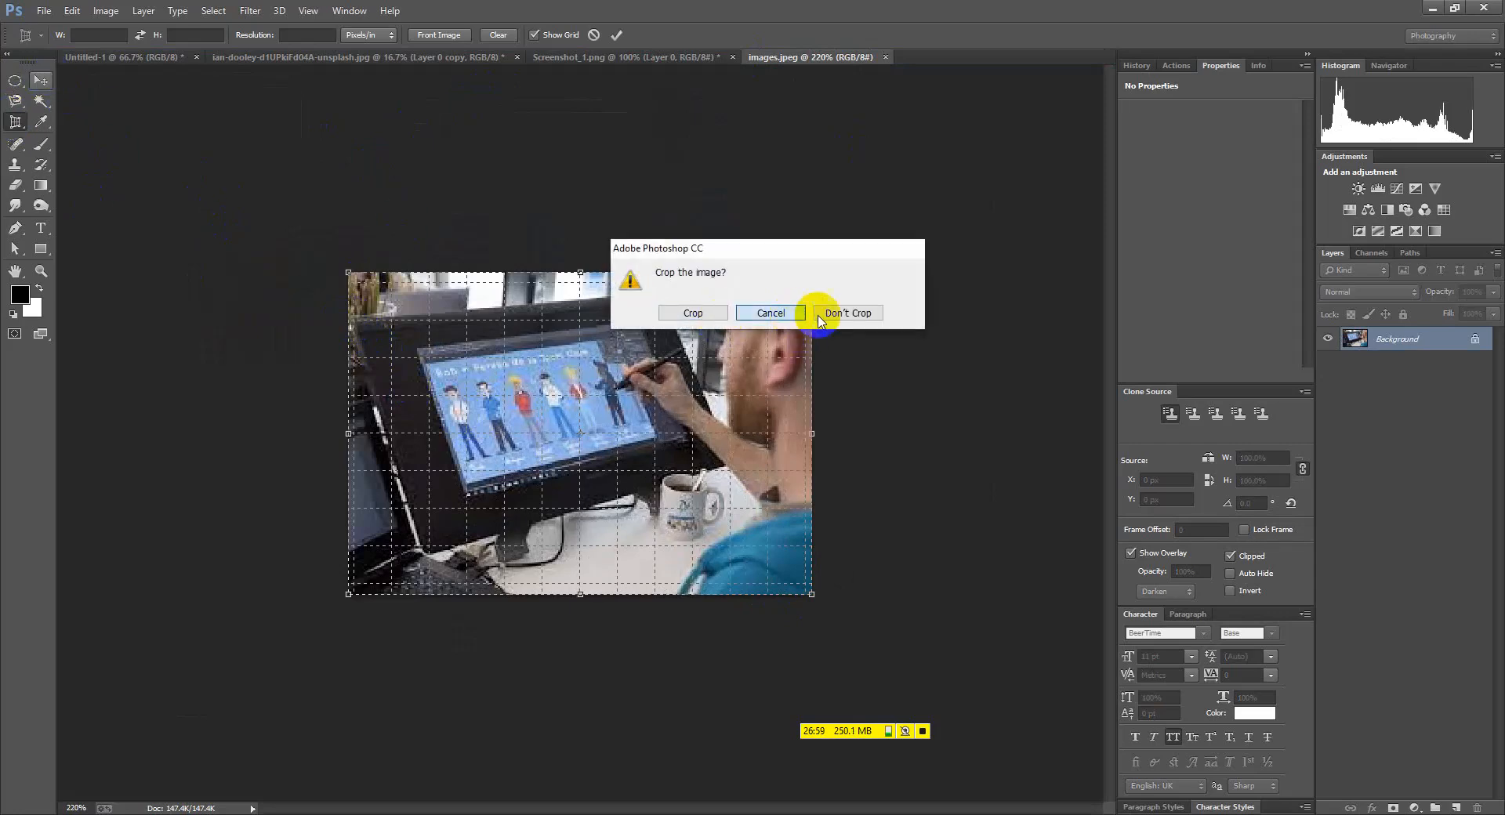
pyautogui.click(792, 314)
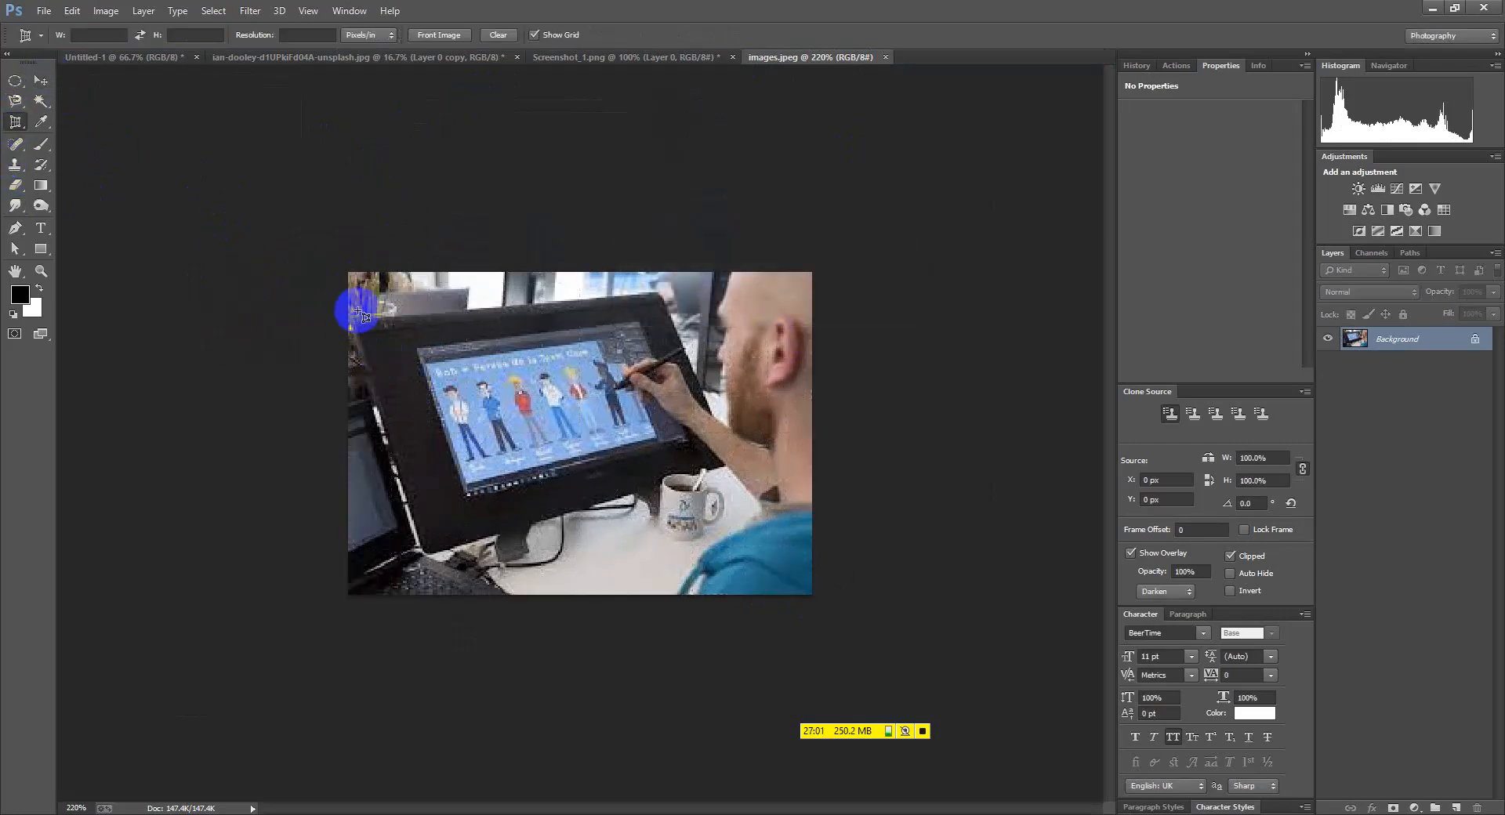
pyautogui.moveTo(354, 320); pyautogui.dragTo(736, 486)
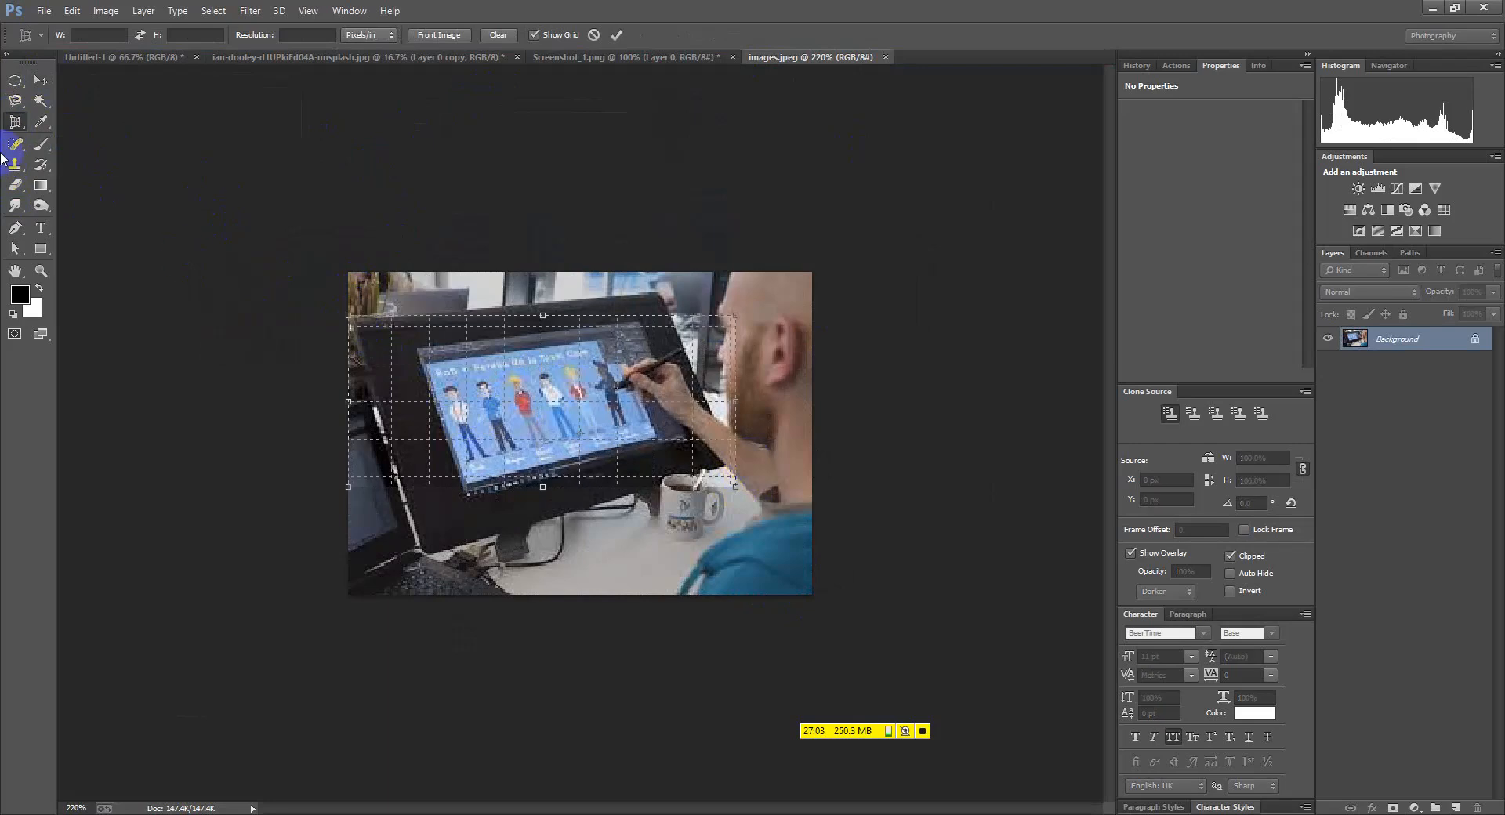
pyautogui.moveTo(735, 321); pyautogui.dragTo(659, 293)
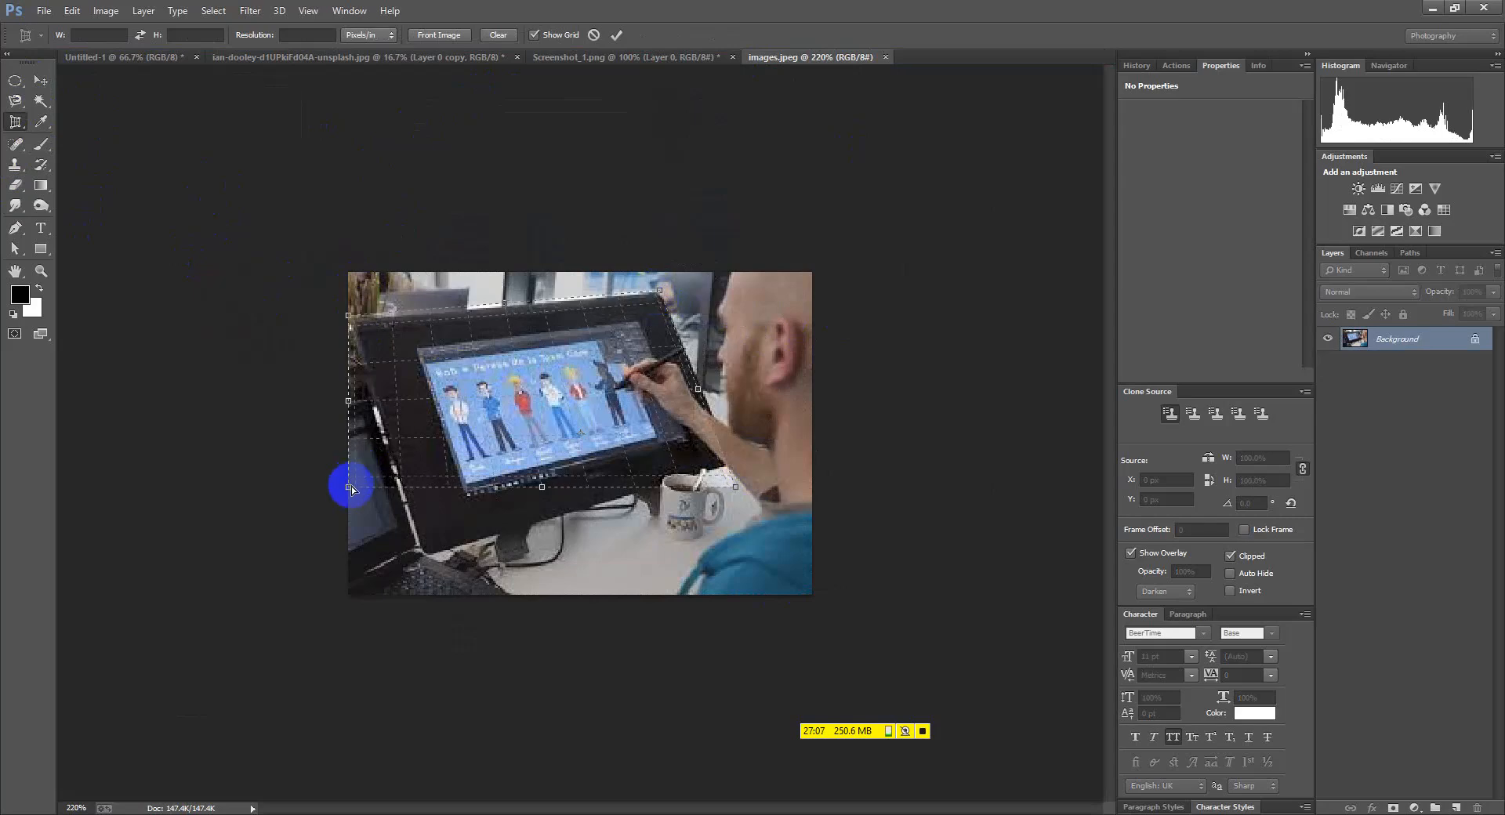
pyautogui.moveTo(352, 487); pyautogui.dragTo(425, 556)
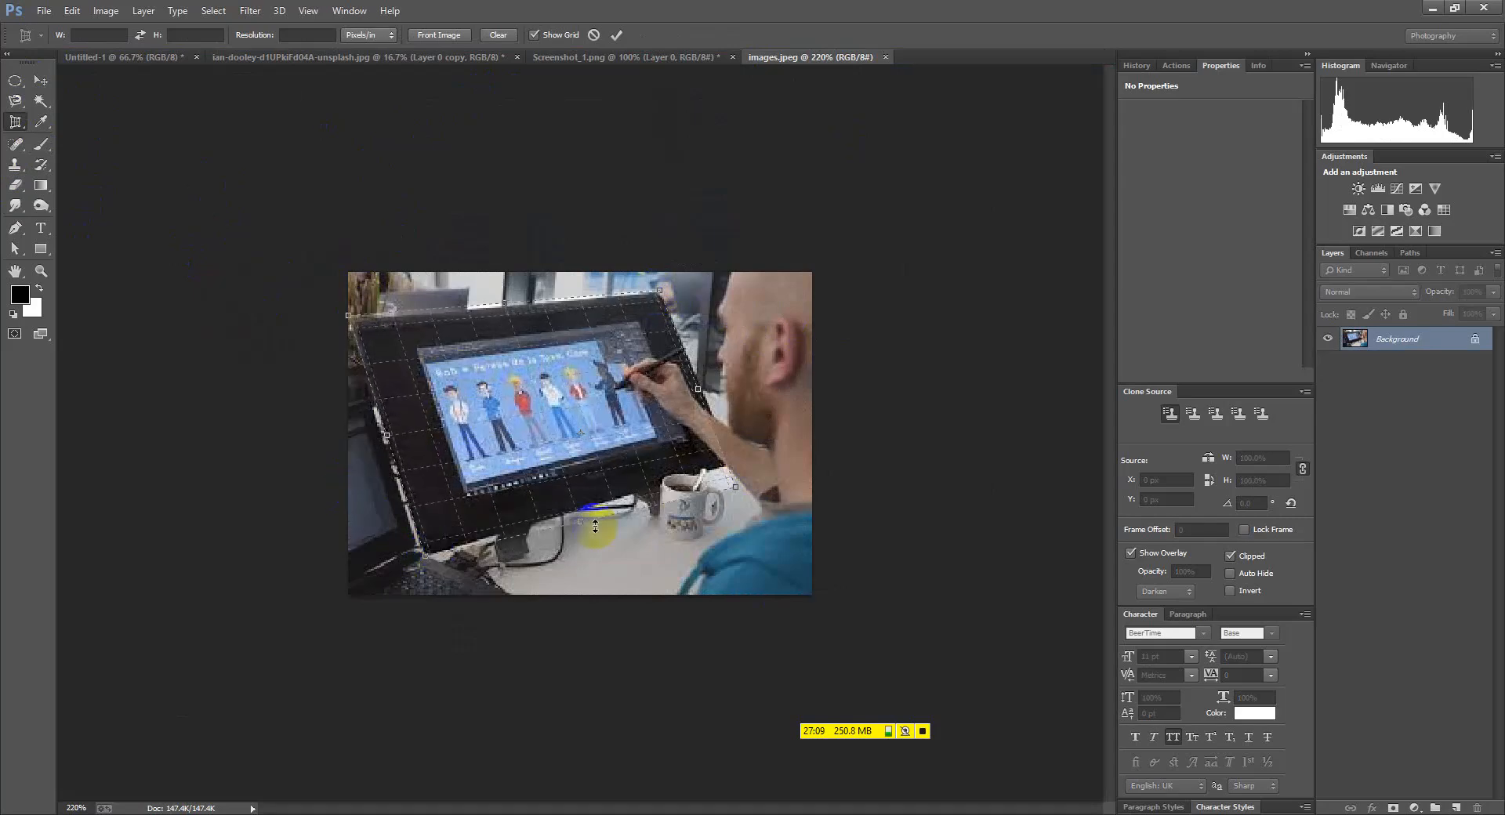
pyautogui.moveTo(736, 488); pyautogui.dragTo(735, 459)
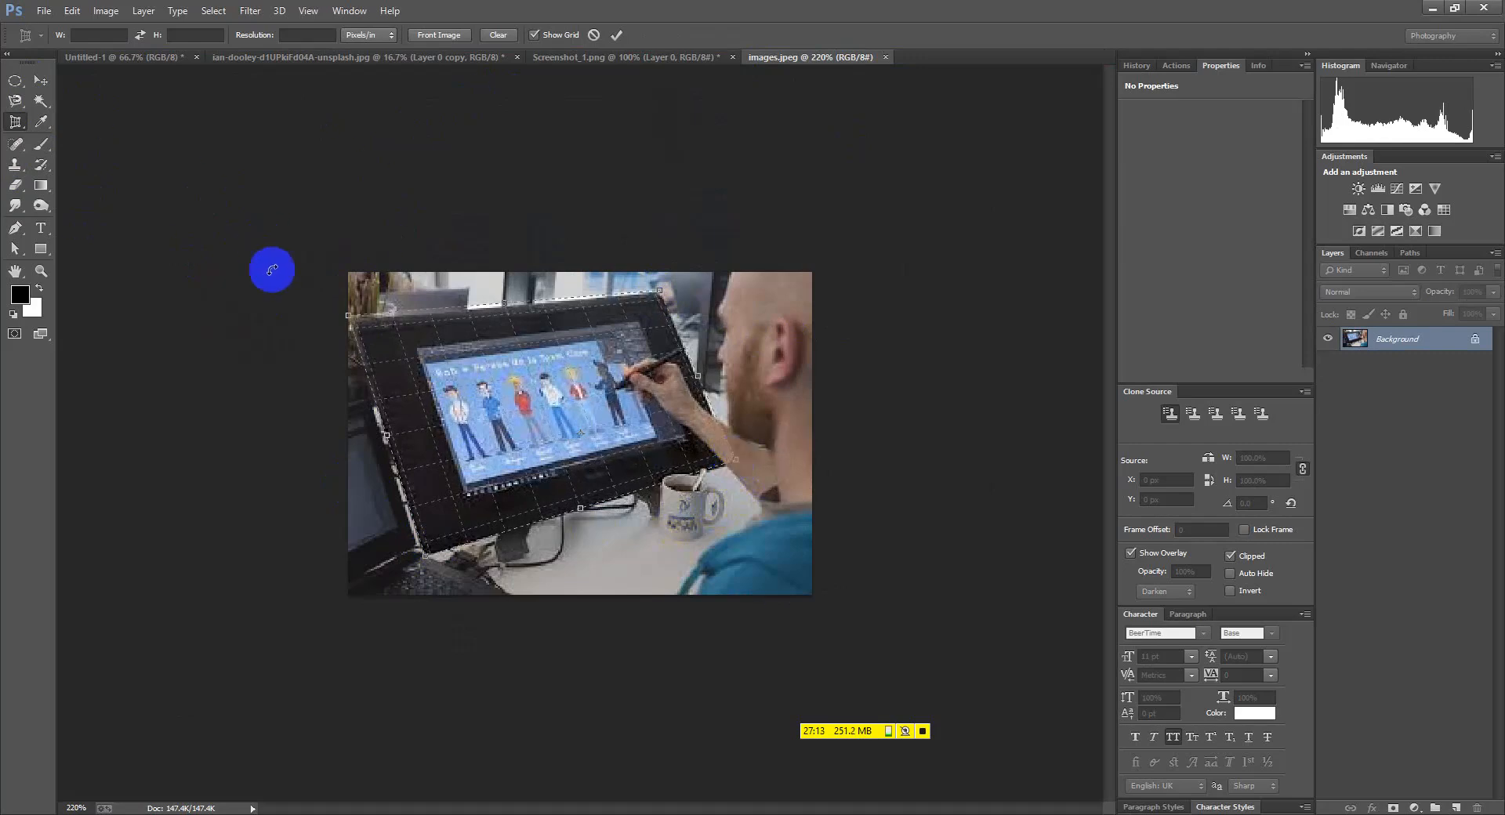
pyautogui.click(618, 35)
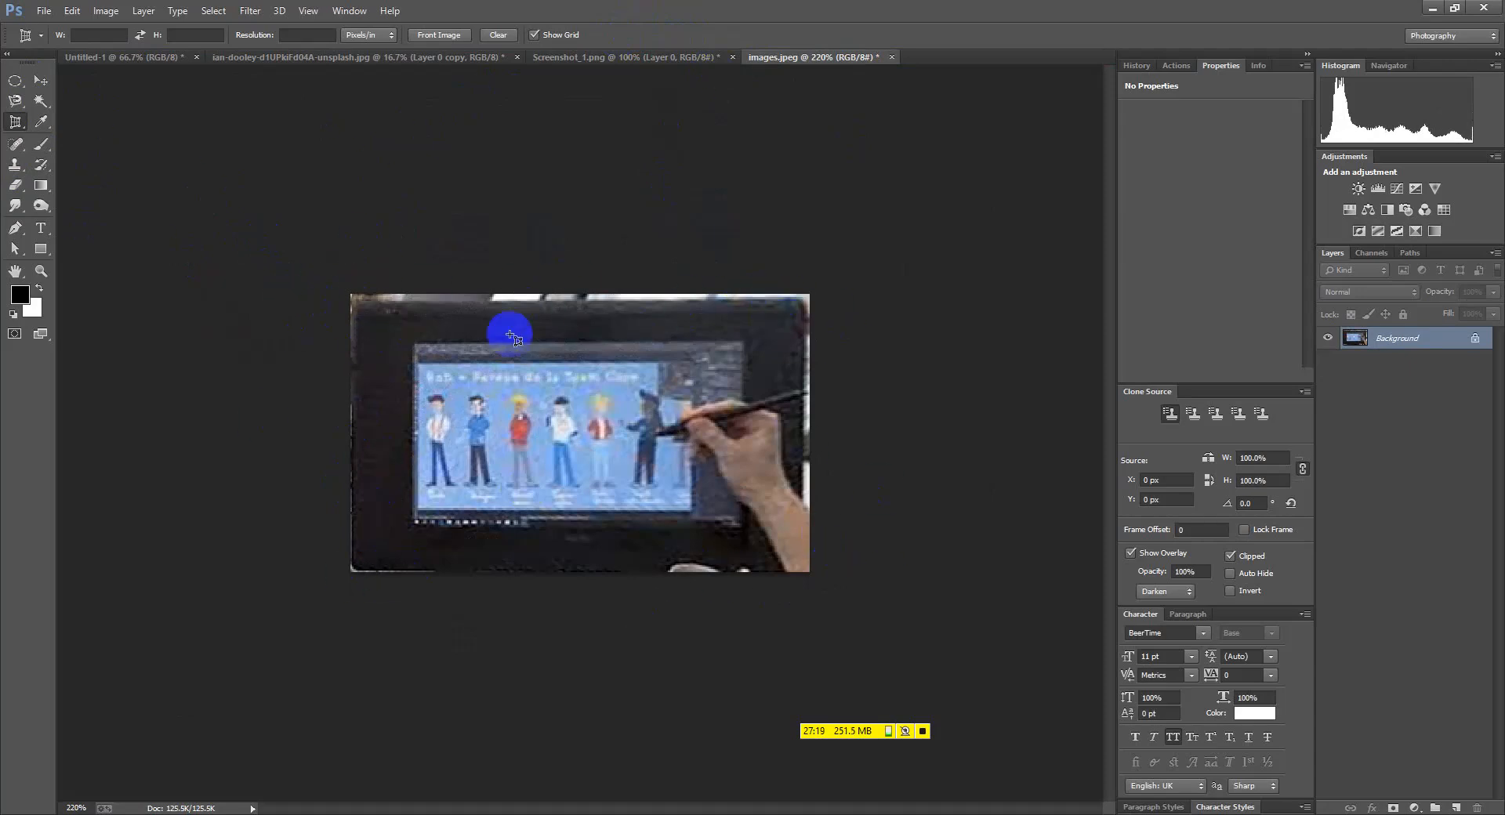
# Sample the dark colour of the monitor frame with the Eyedropper while zoomed in
pyautogui.rightClick(14, 121)
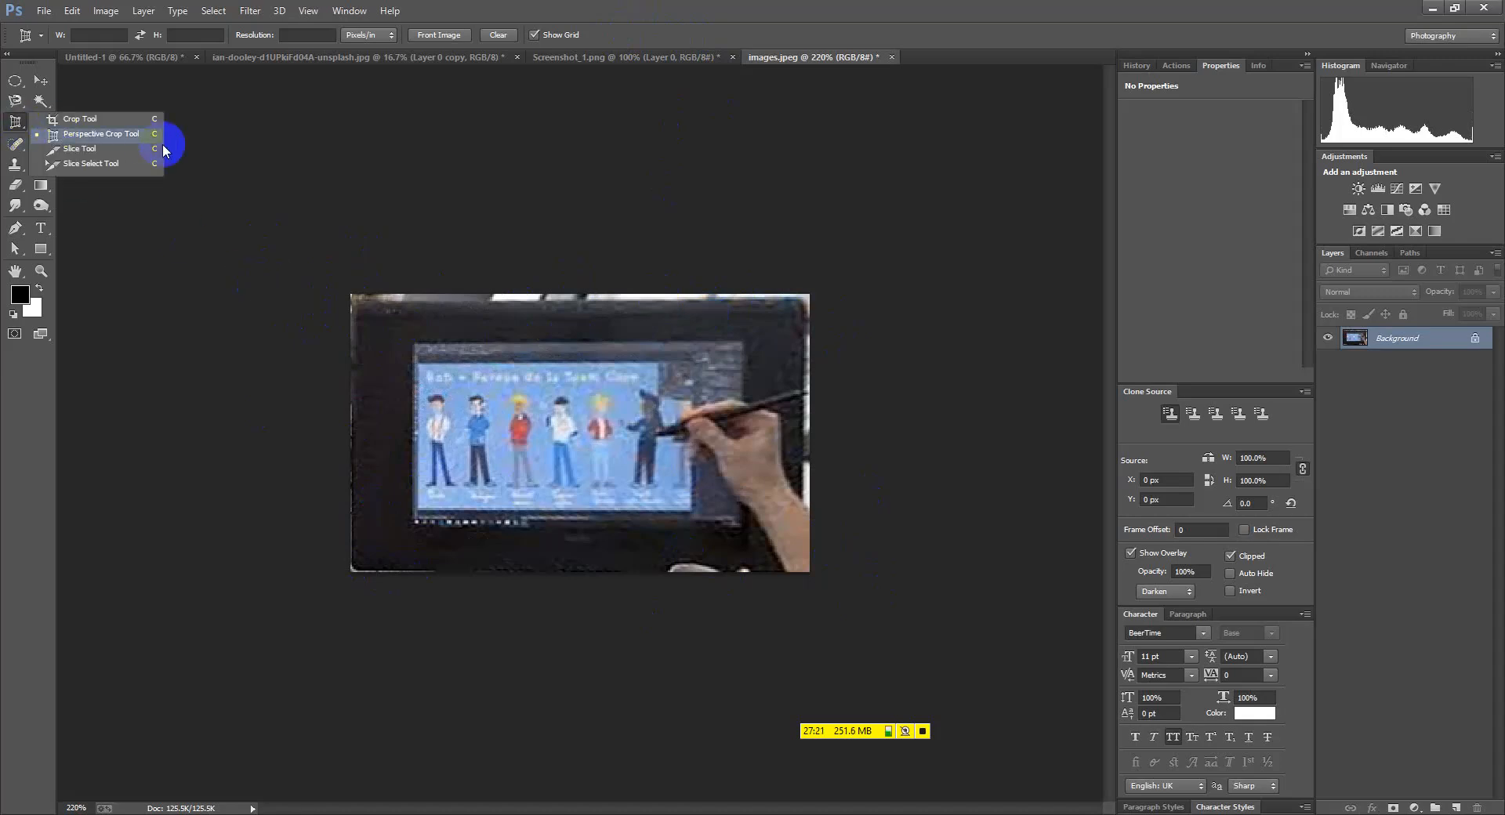
pyautogui.click(104, 139)
pyautogui.click(42, 121)
pyautogui.hotkey('ctrl', '+')
pyautogui.hotkey('ctrl', '+')
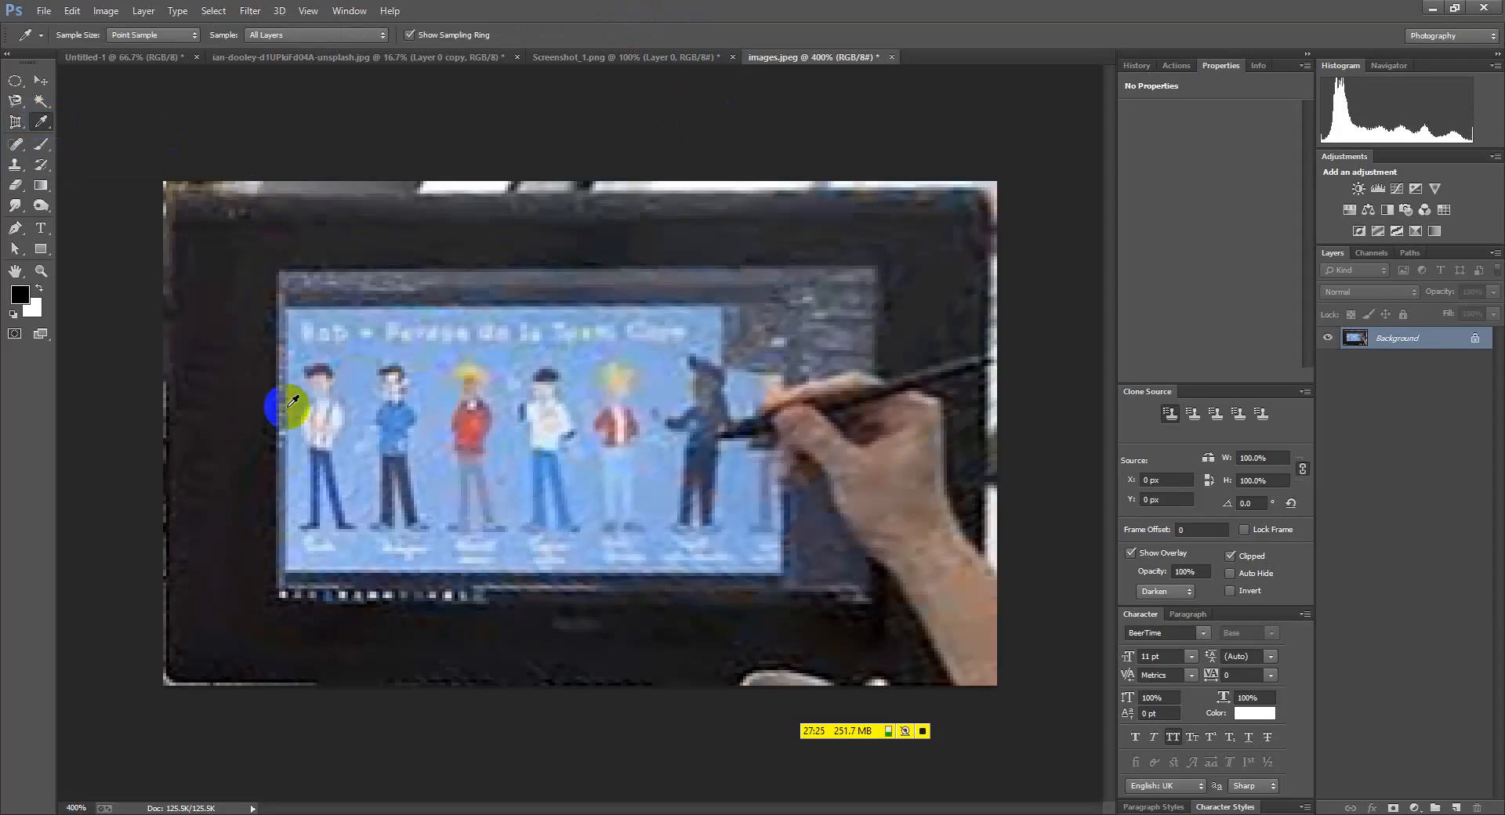
pyautogui.moveTo(173, 369); pyautogui.dragTo(237, 359)
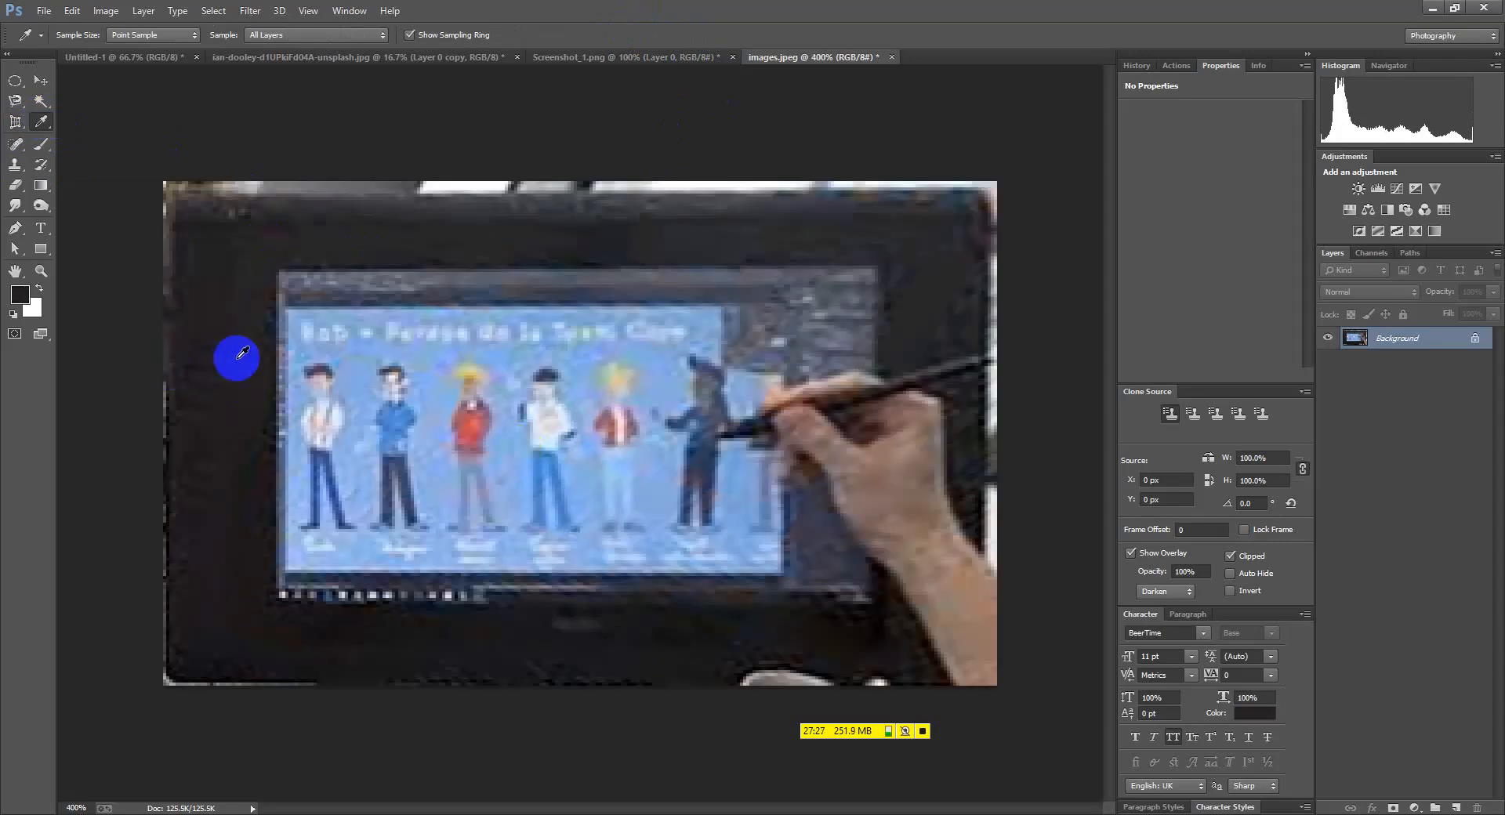
pyautogui.hotkey('ctrl', '-')
pyautogui.hotkey('ctrl', '-')
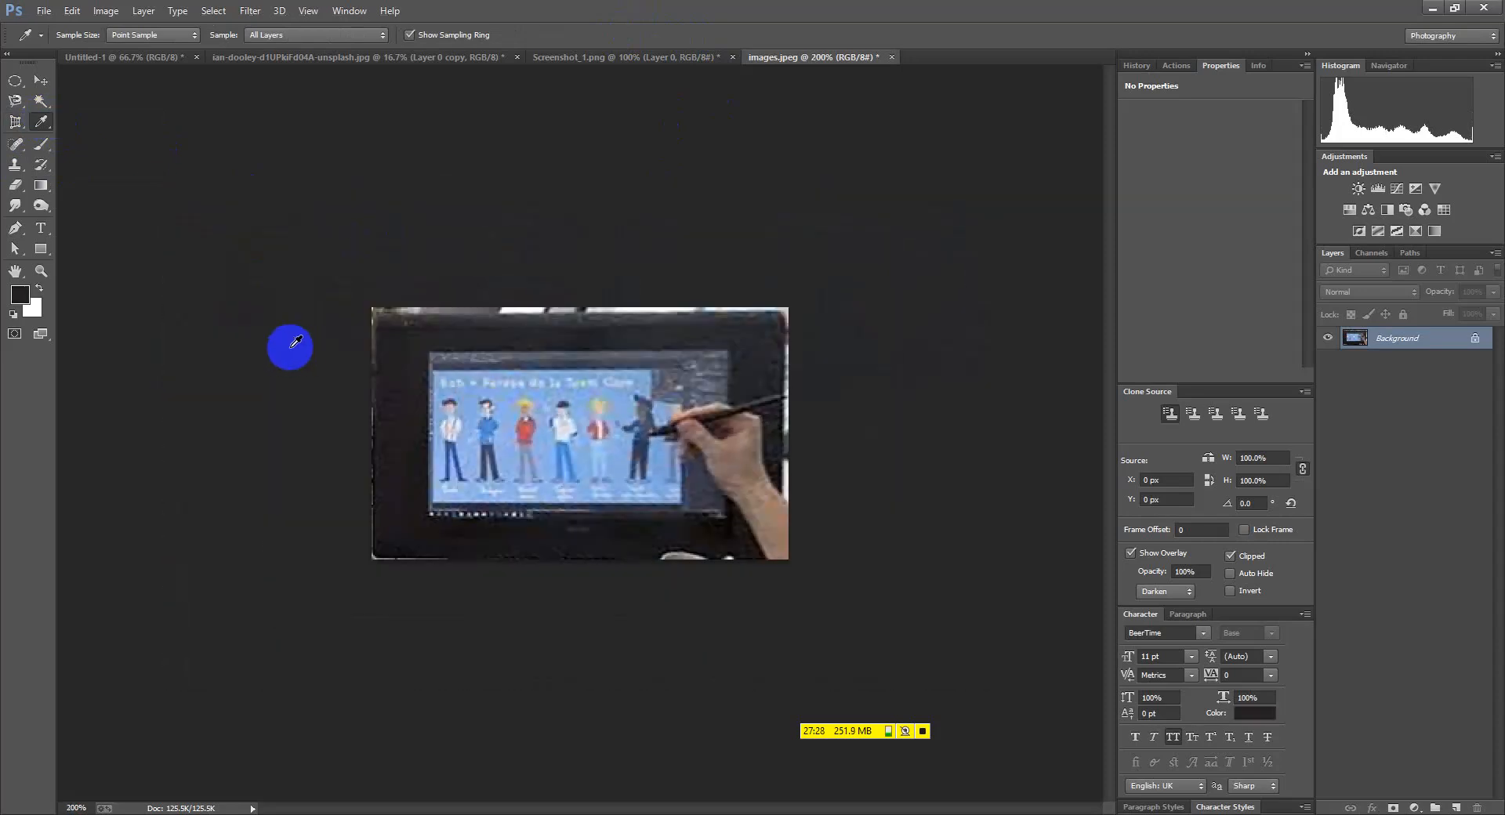
pyautogui.click(163, 56)
# Nudge the portrait layer slightly and draw a dark rectangle across the canvas beneath it
pyautogui.click(35, 81)
pyautogui.moveTo(430, 423); pyautogui.dragTo(433, 431)
pyautogui.click(41, 250)
pyautogui.moveTo(202, 188)
pyautogui.mouseDown()
pyautogui.moveTo(792, 675)
pyautogui.moveTo(1052, 692)
pyautogui.mouseUp()
pyautogui.moveTo(1418, 397)
pyautogui.mouseDown()
pyautogui.moveTo(1413, 373)
pyautogui.moveTo(1381, 369)
pyautogui.mouseUp()
# Open the rectangle's Color Picker, cancel without changes, and delete the Rectangle 1 layer
pyautogui.doubleClick(1364, 366)
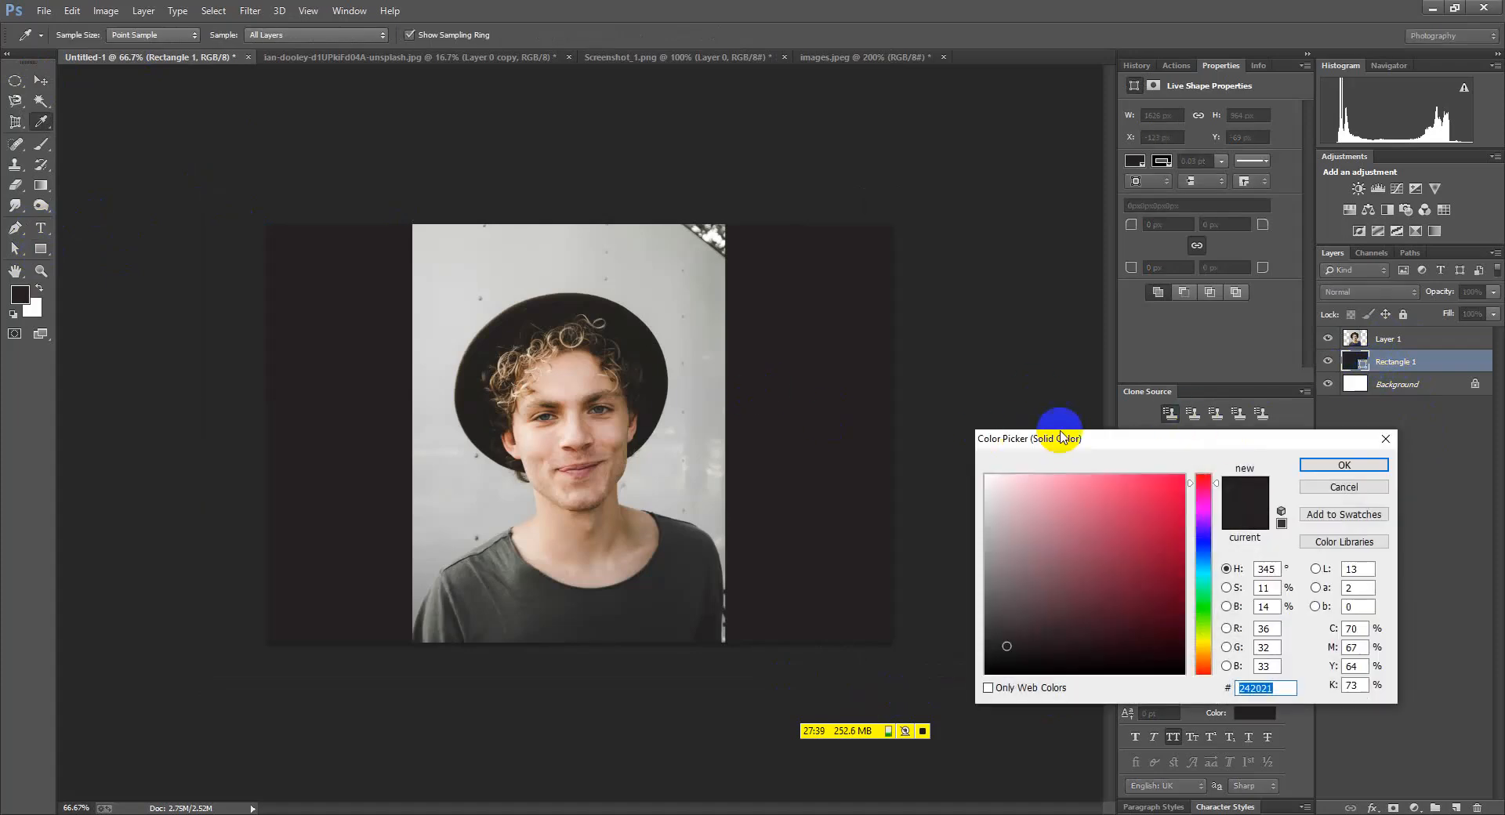
pyautogui.click(1344, 466)
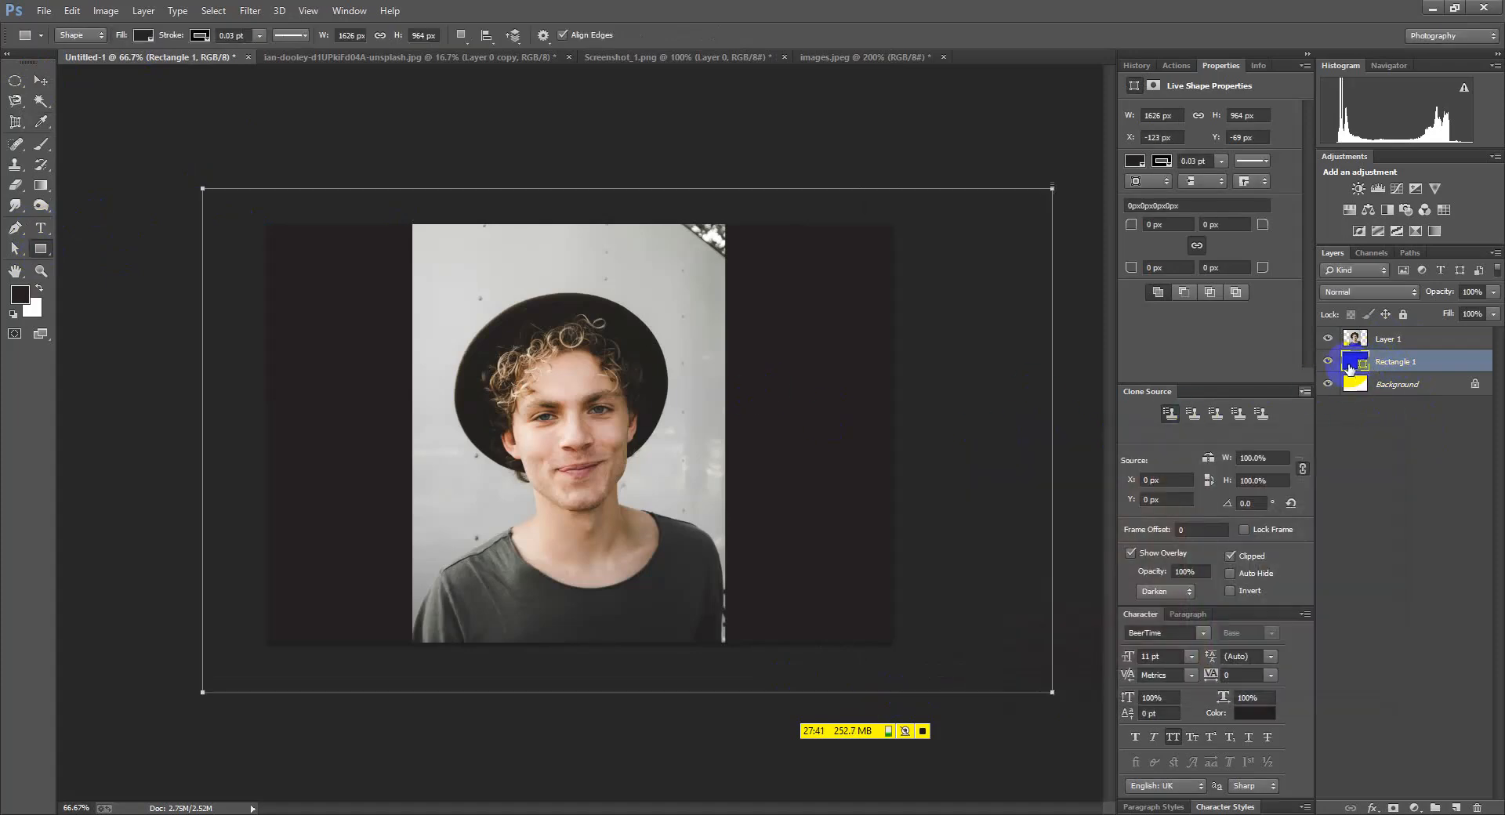
pyautogui.click(493, 263)
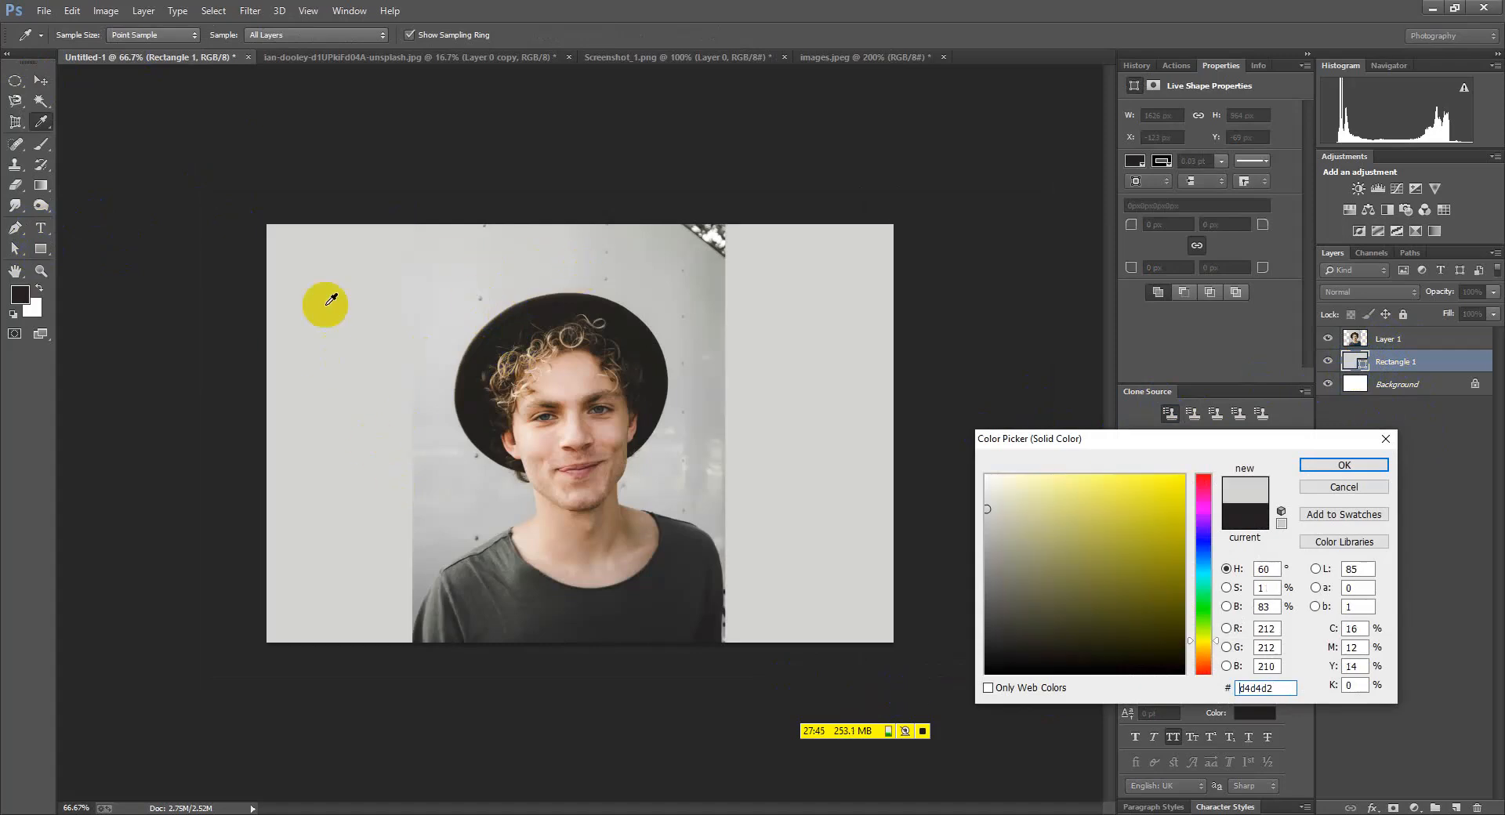
pyautogui.click(1343, 487)
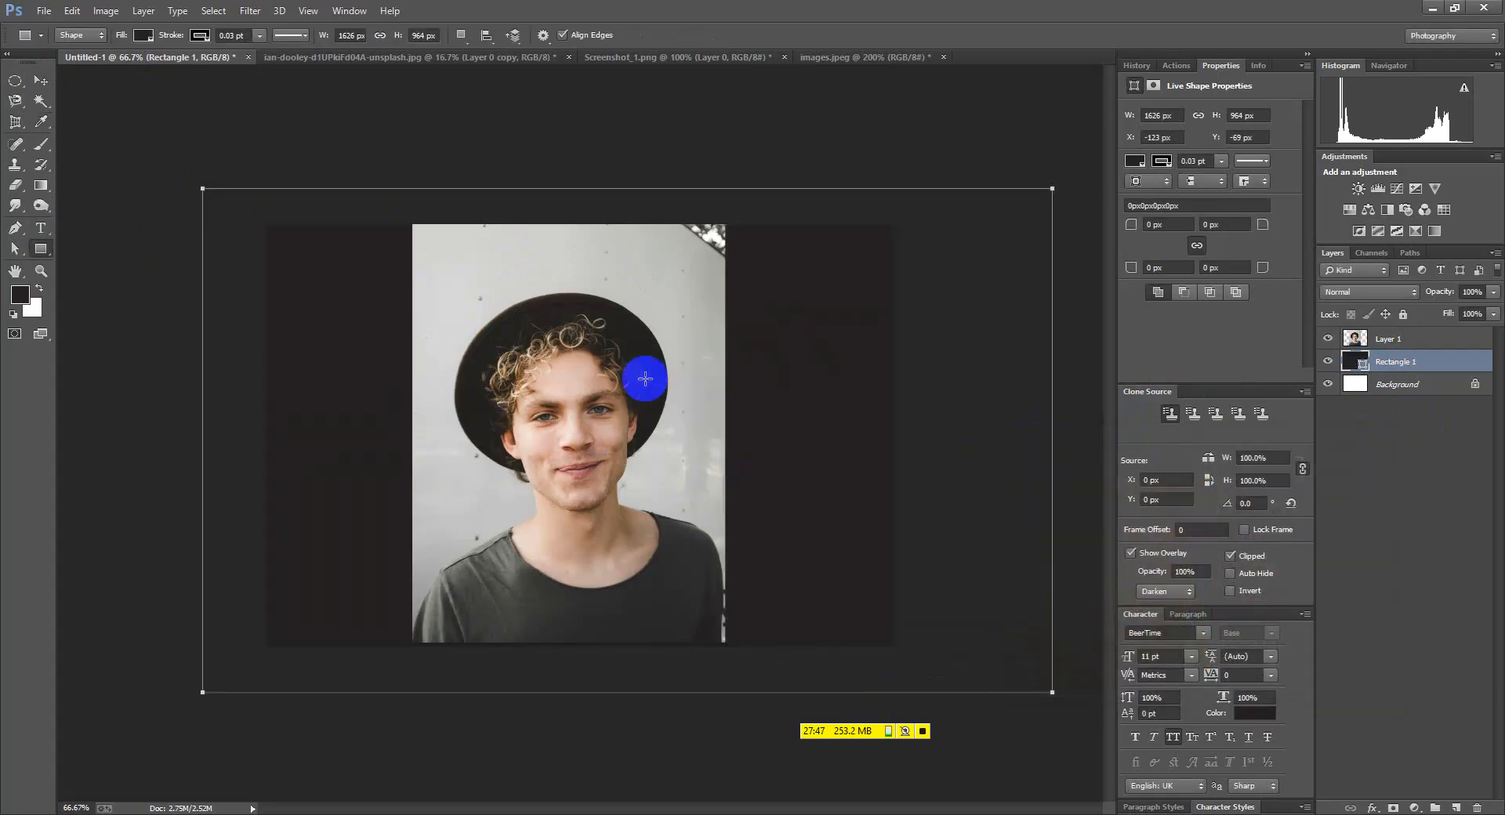
pyautogui.click(41, 82)
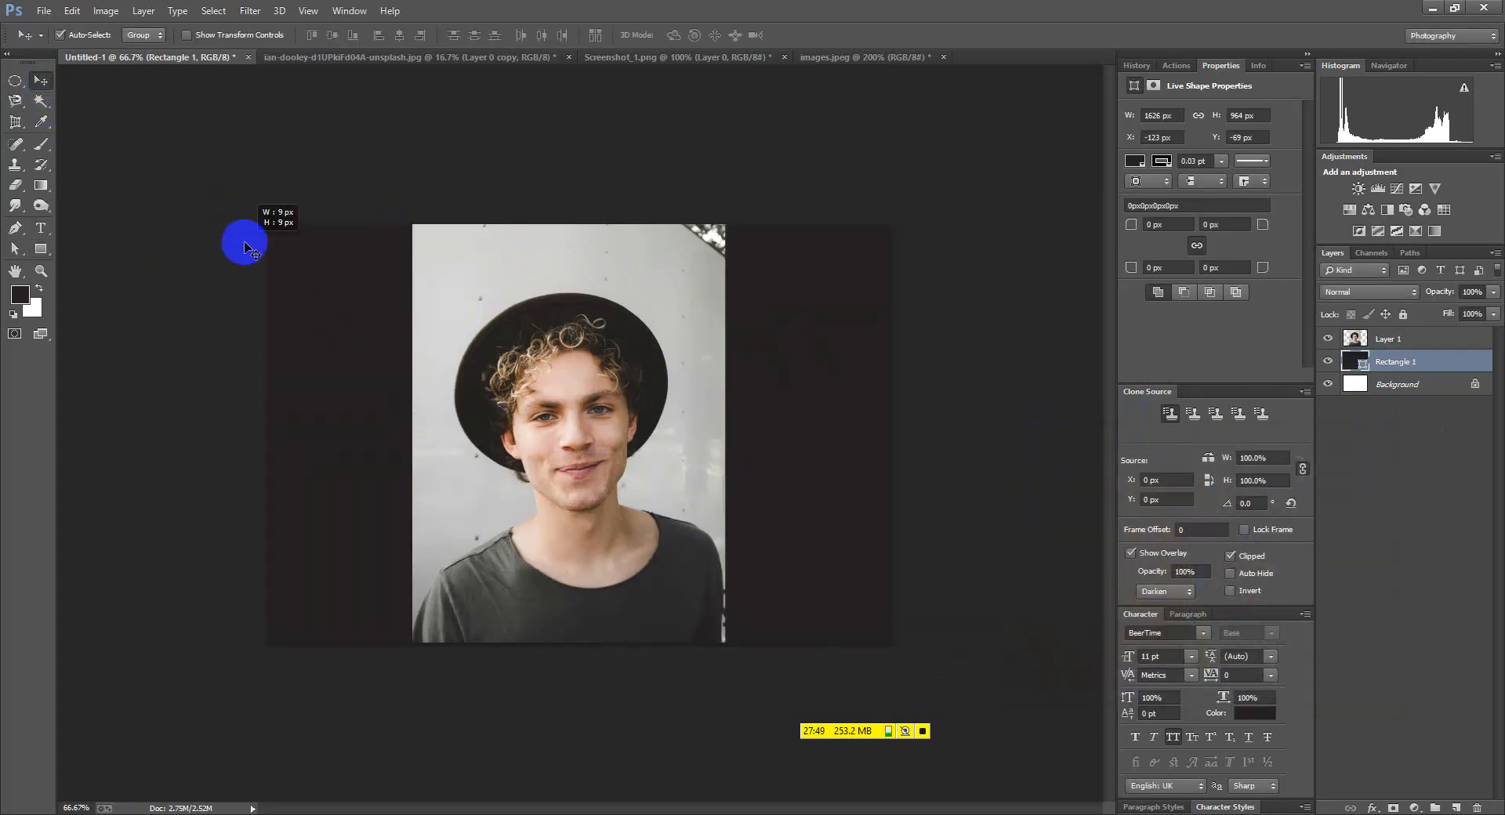
pyautogui.press('Delete')
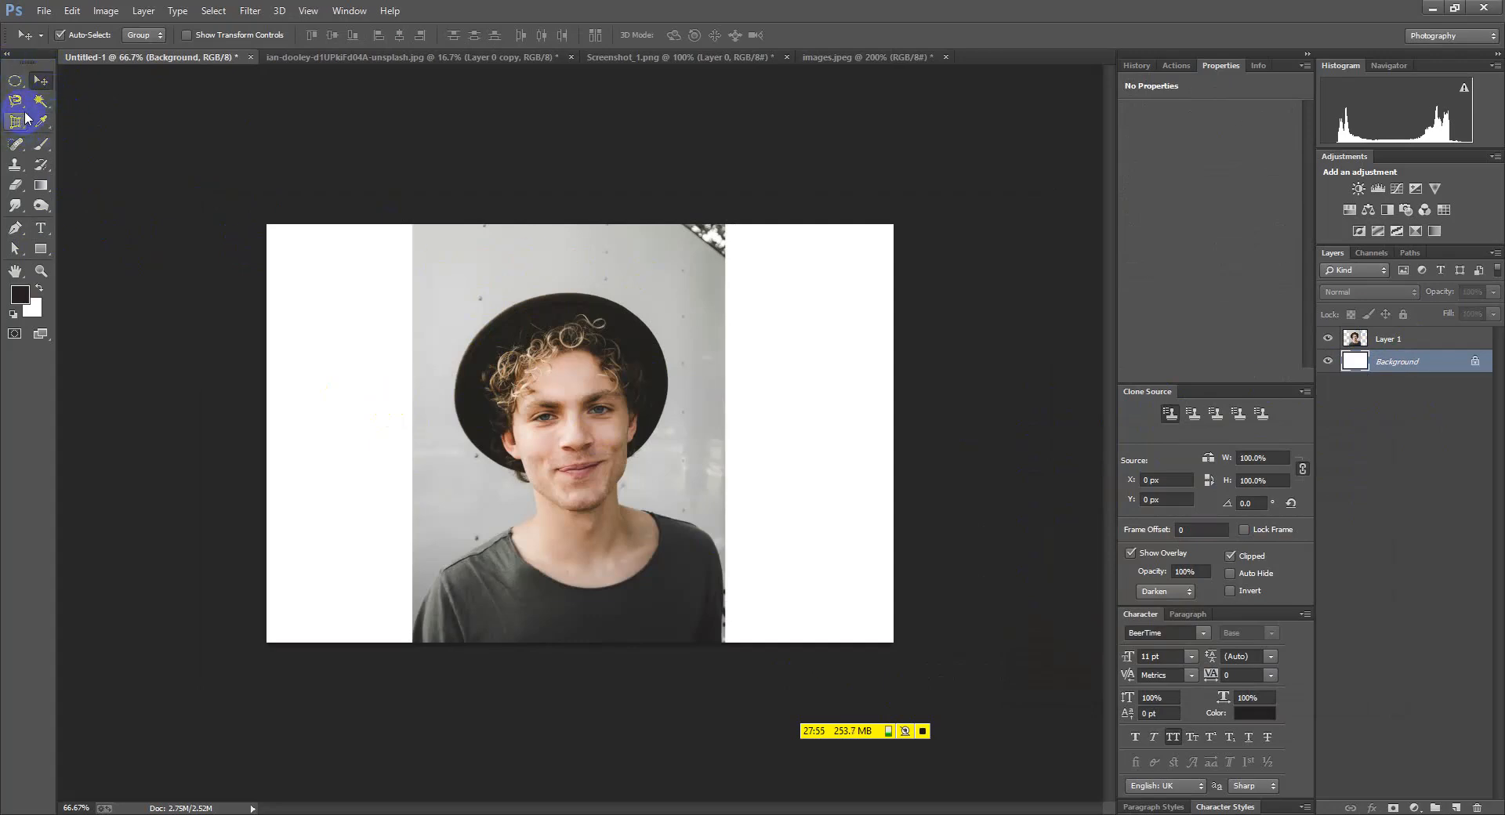
# Cycle through the lasso, quick selection, marquee, crop and eyedropper tools, ending on Move
pyautogui.click(15, 100)
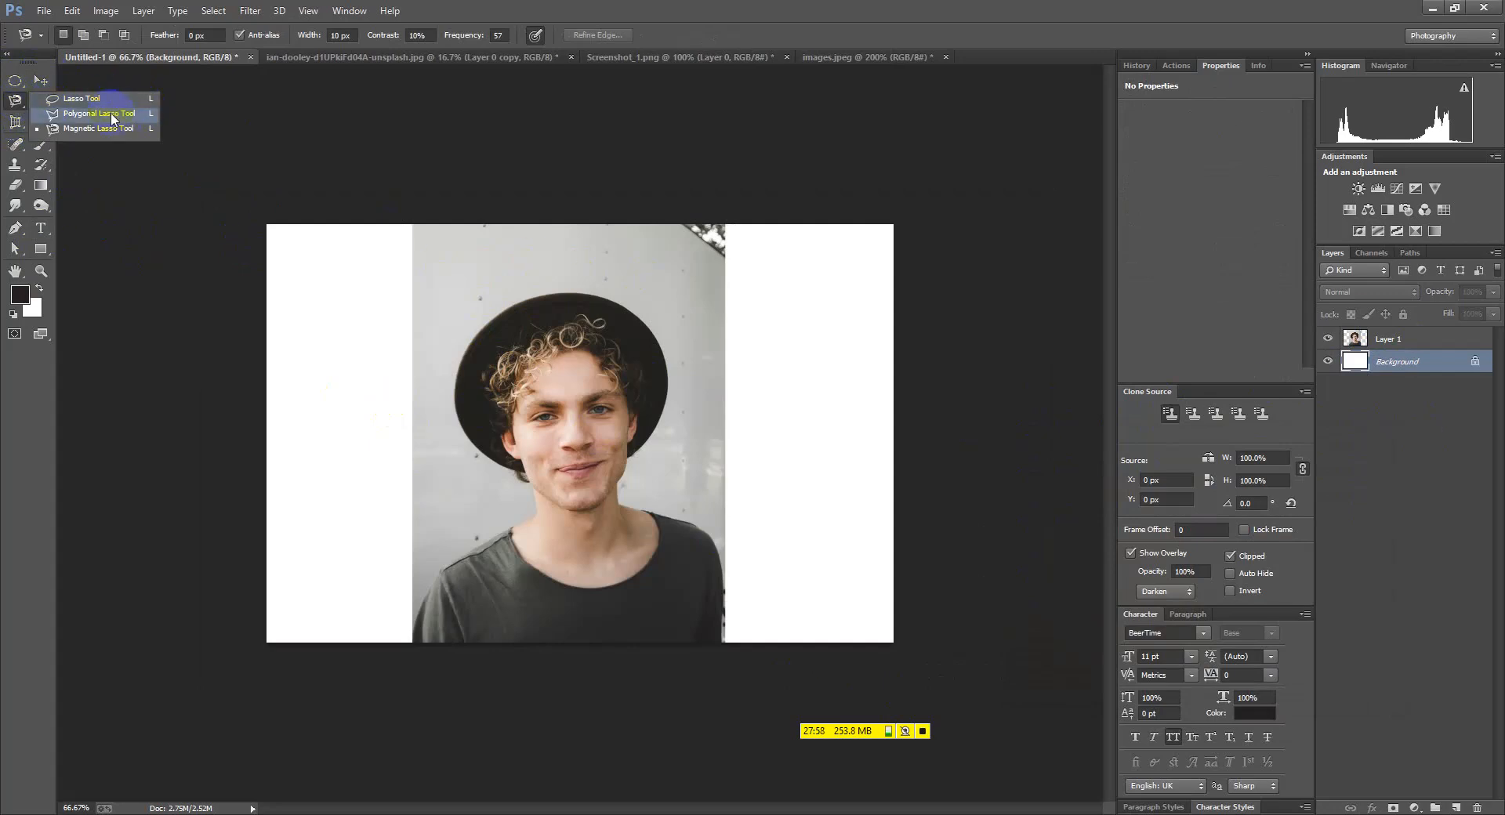
pyautogui.click(41, 100)
pyautogui.click(117, 105)
pyautogui.click(40, 83)
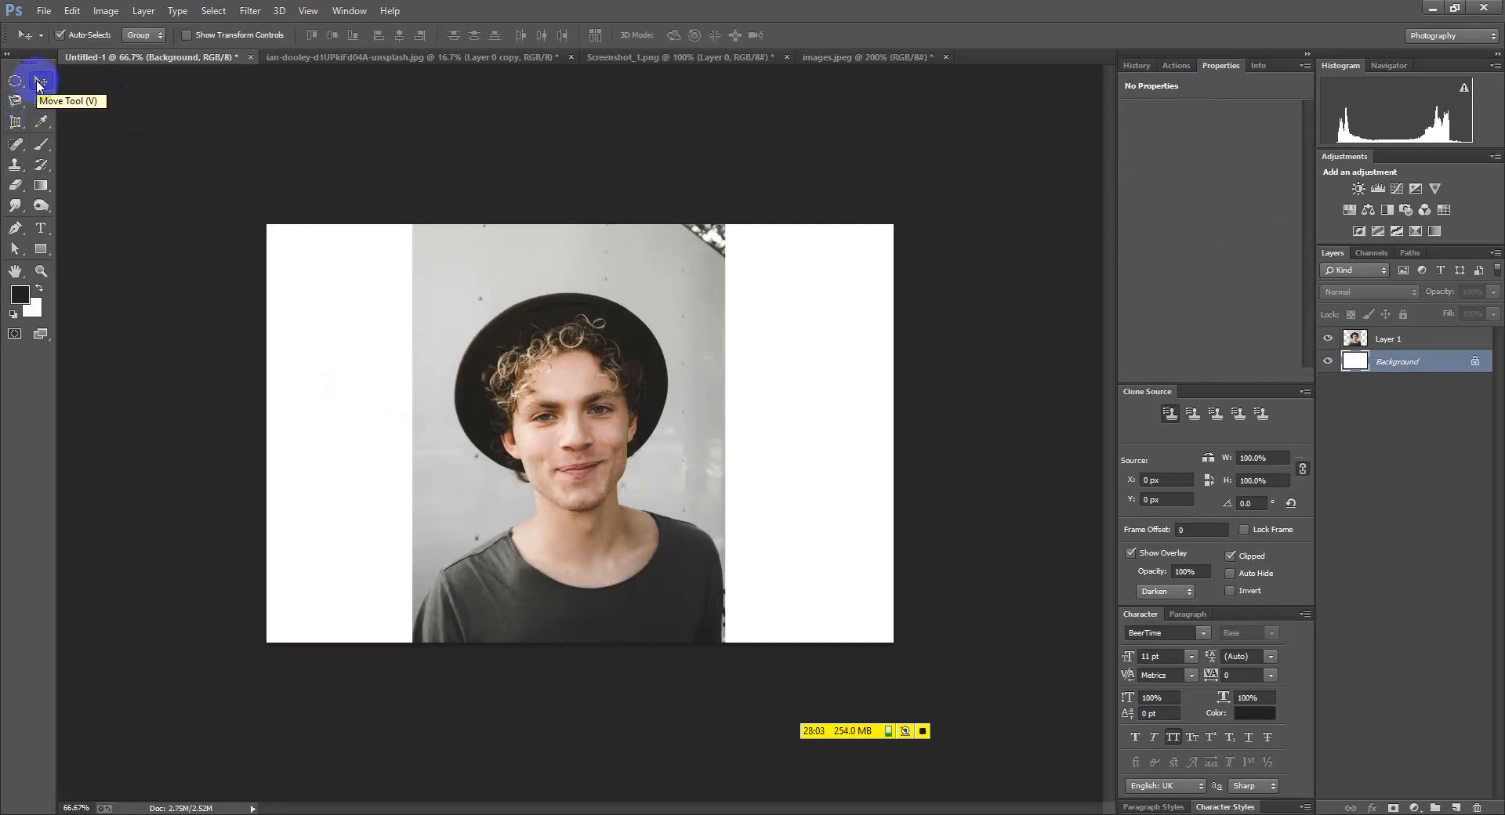
pyautogui.click(17, 81)
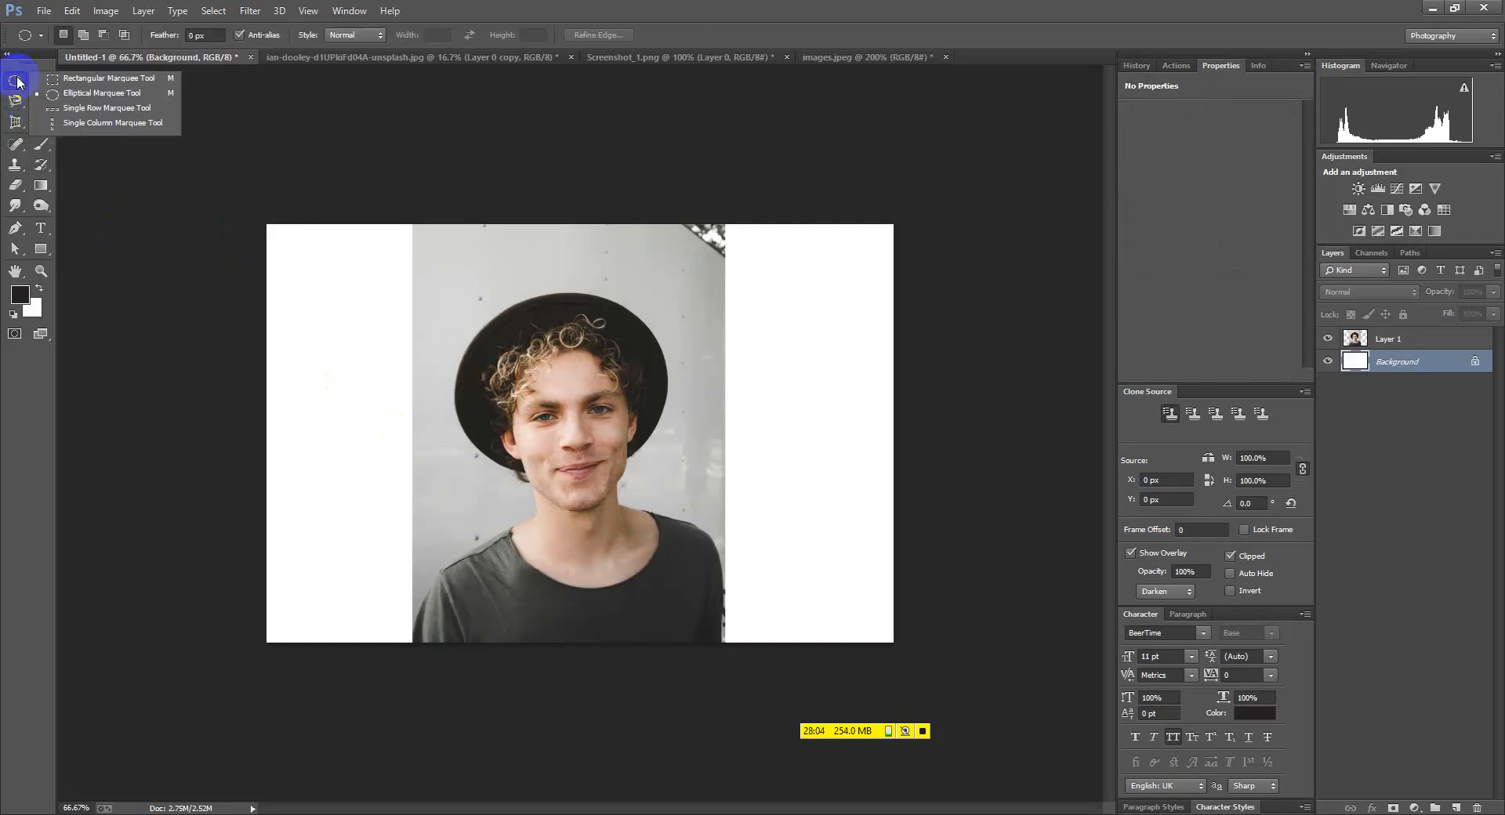
pyautogui.click(24, 128)
pyautogui.click(84, 127)
pyautogui.click(42, 121)
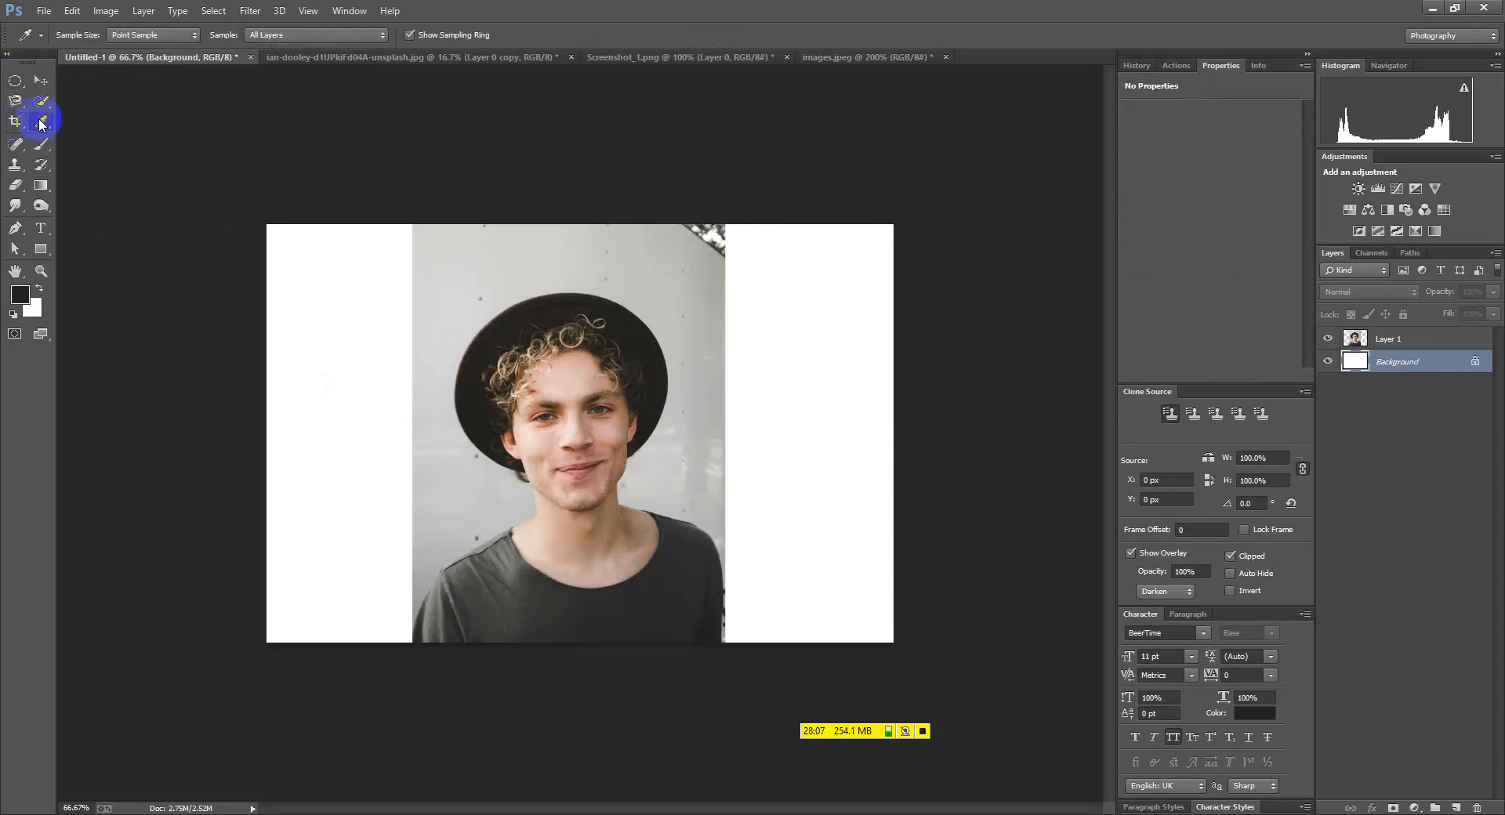
pyautogui.click(41, 81)
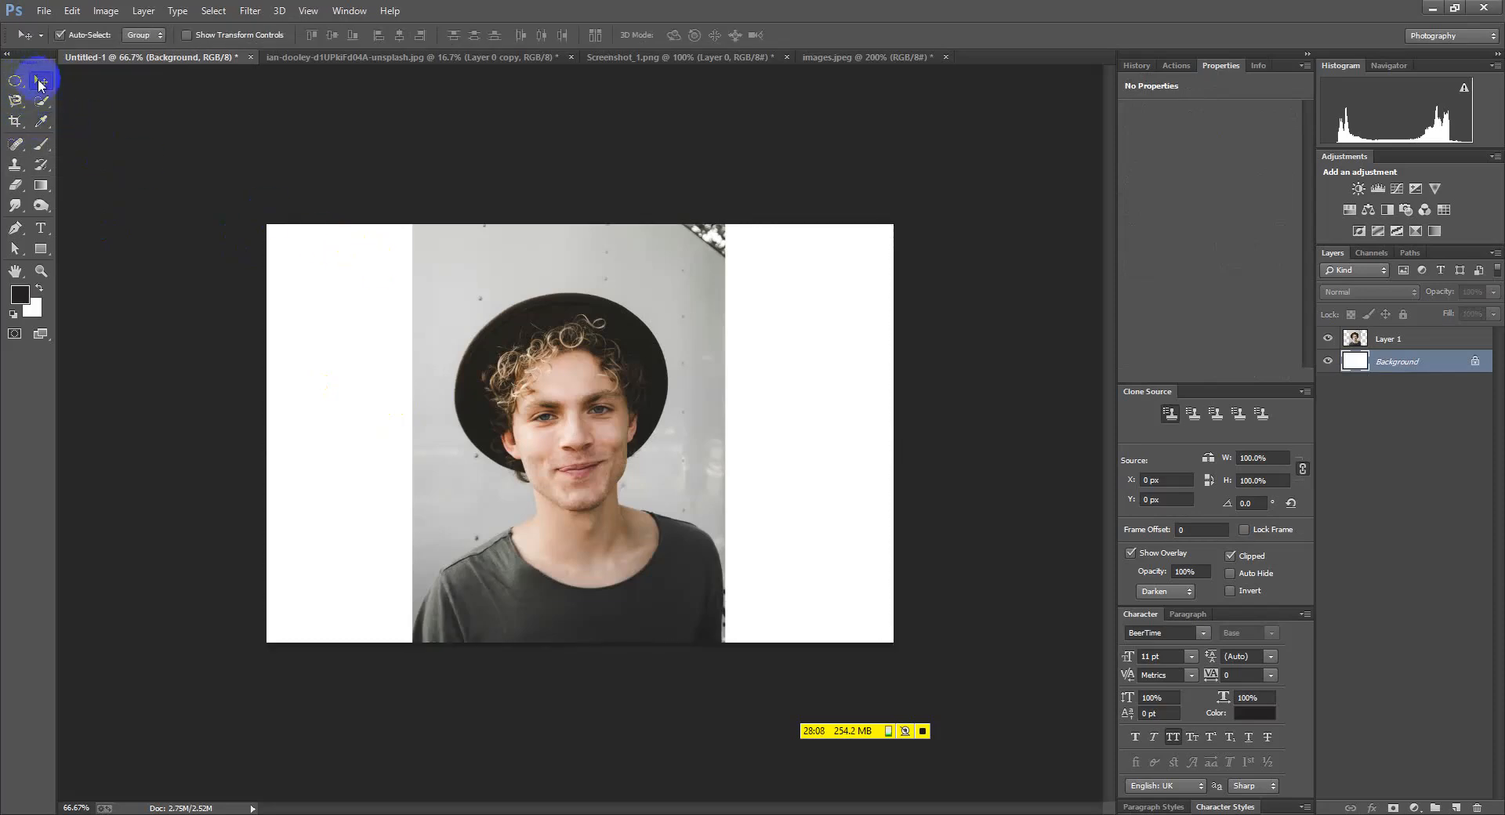
# Bring the ian-dooley cut-out document to the front, then switch to Chrome
pyautogui.click(407, 63)
pyautogui.moveTo(194, 138); pyautogui.dragTo(977, 667)
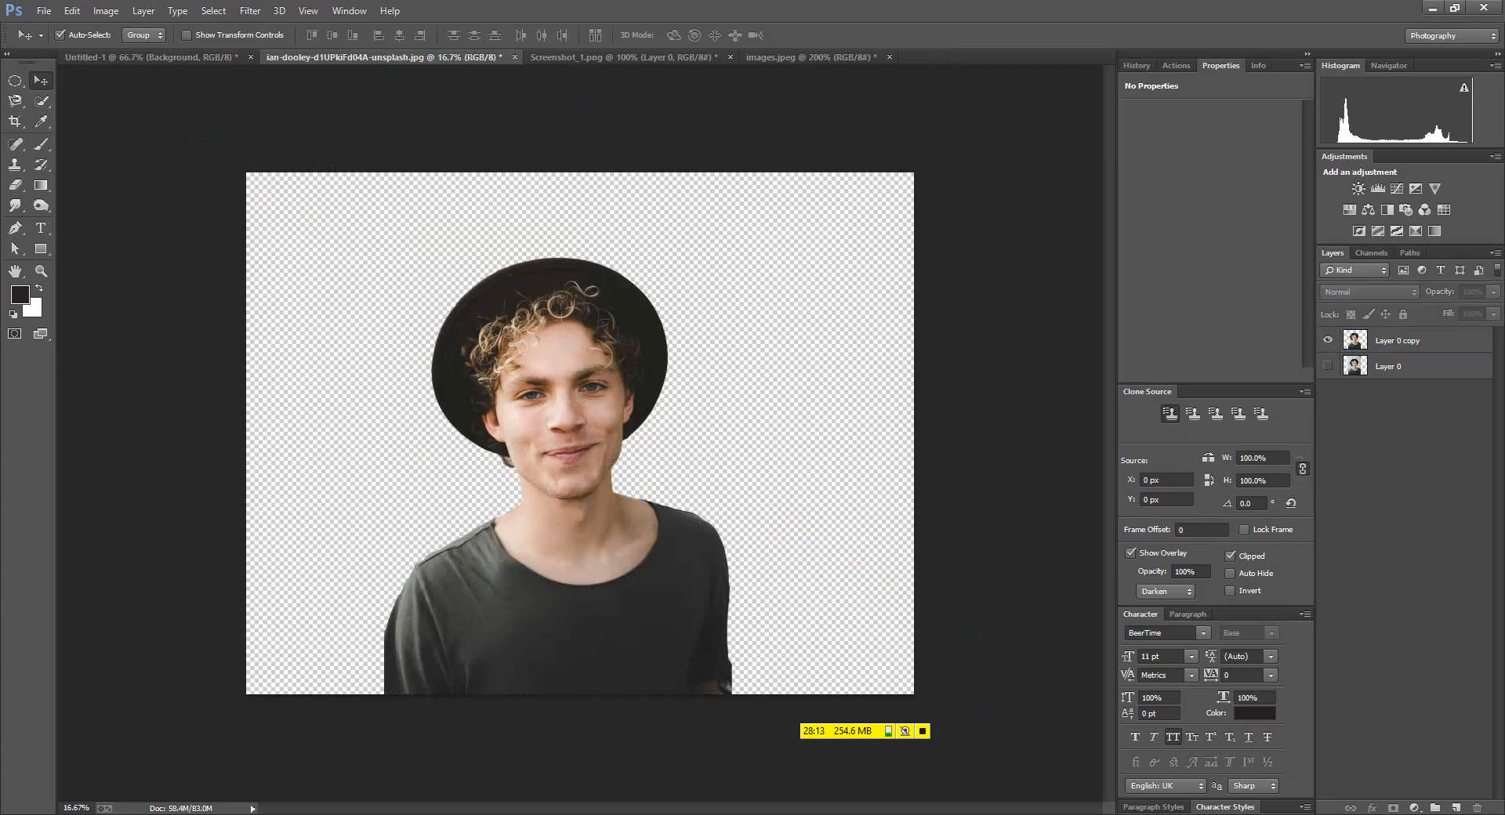
pyautogui.hotkey('alt', 'Tab')
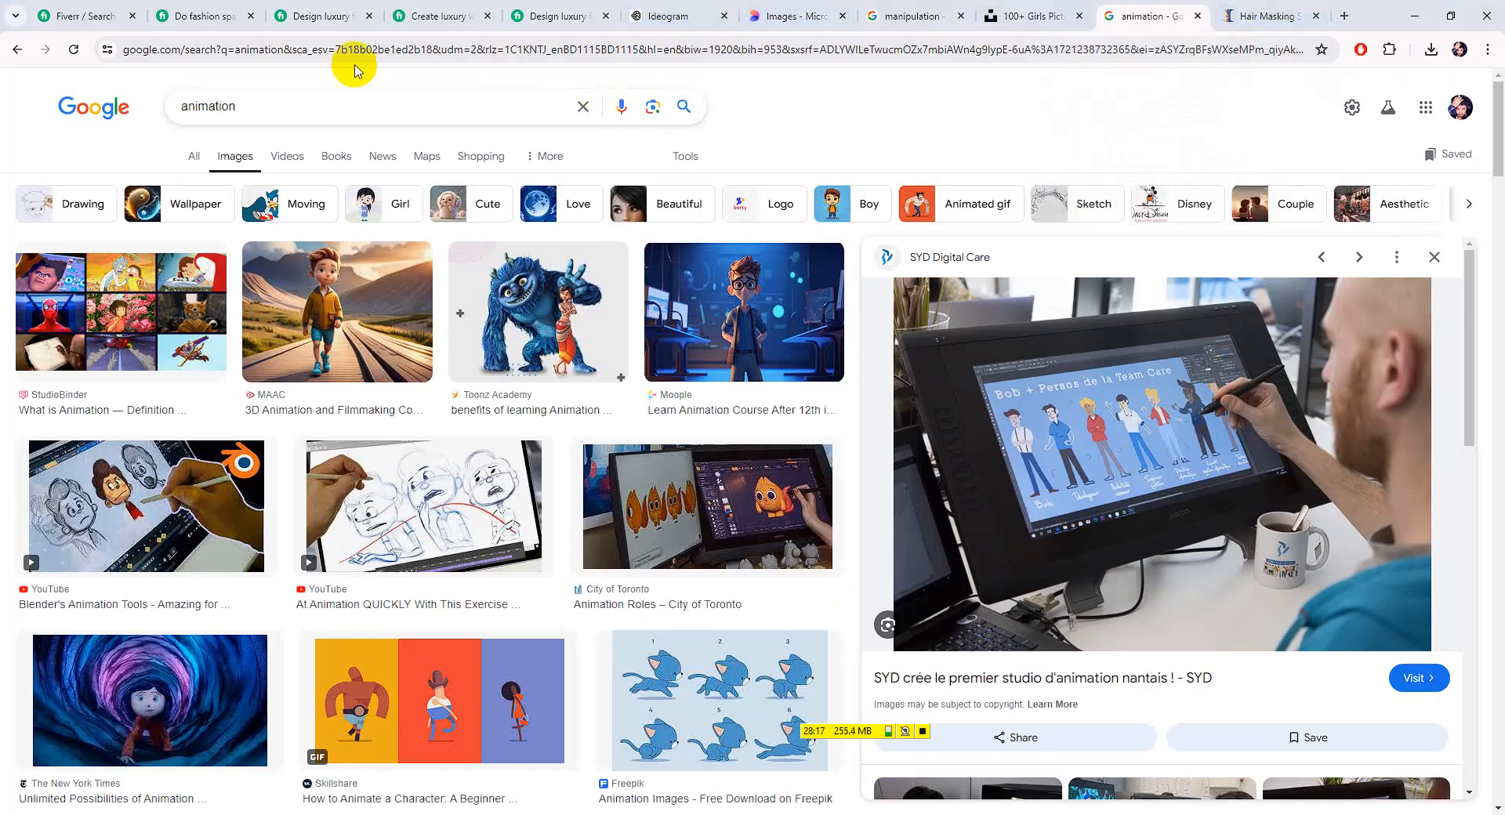
# Search Google Images for 'backgound image' and paste that query into Unsplash's search box
pyautogui.moveTo(339, 105); pyautogui.dragTo(0, 114)
pyautogui.write('backgound ')
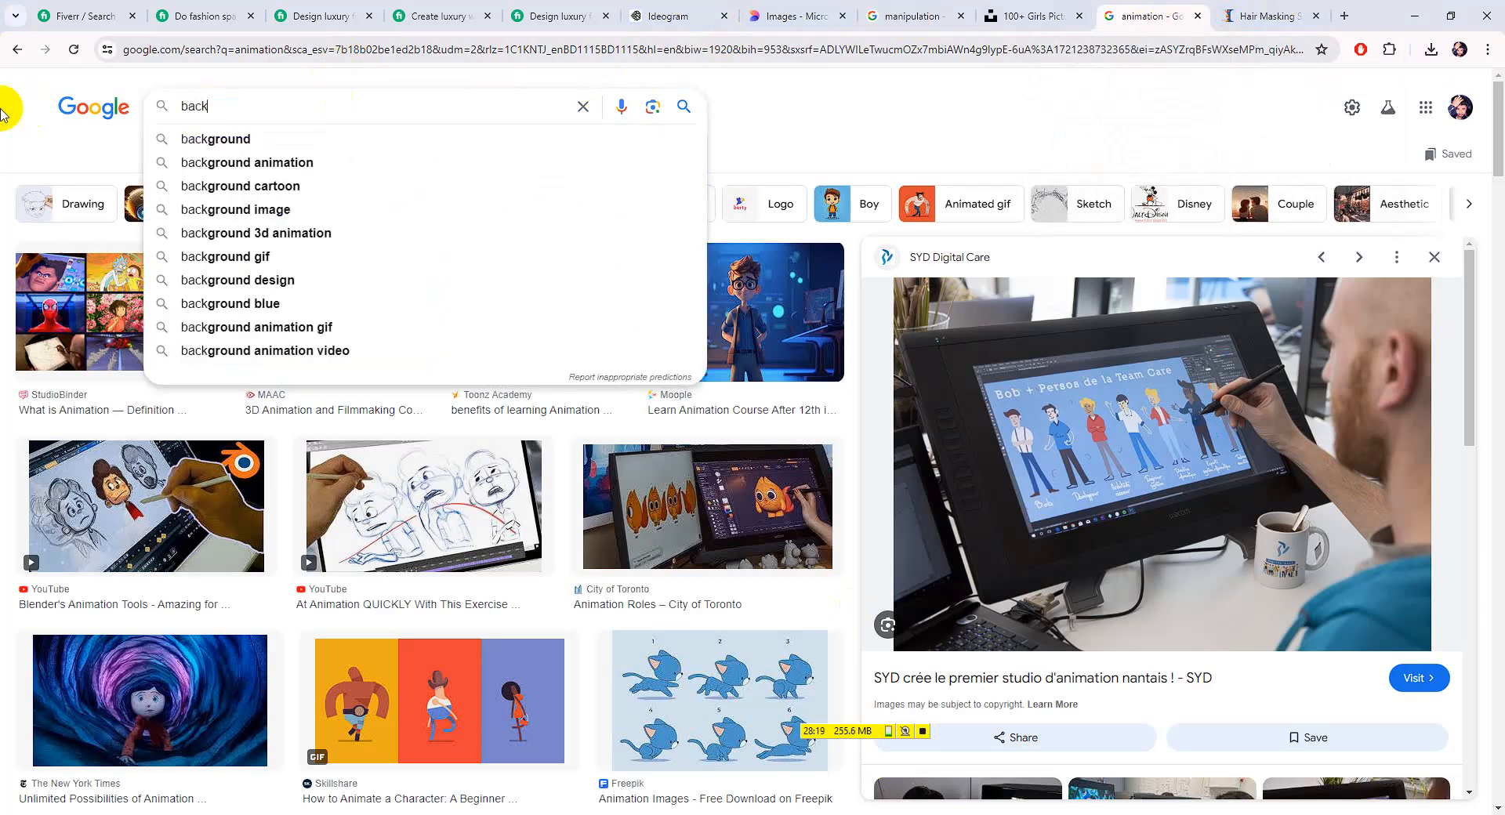
pyautogui.write('image')
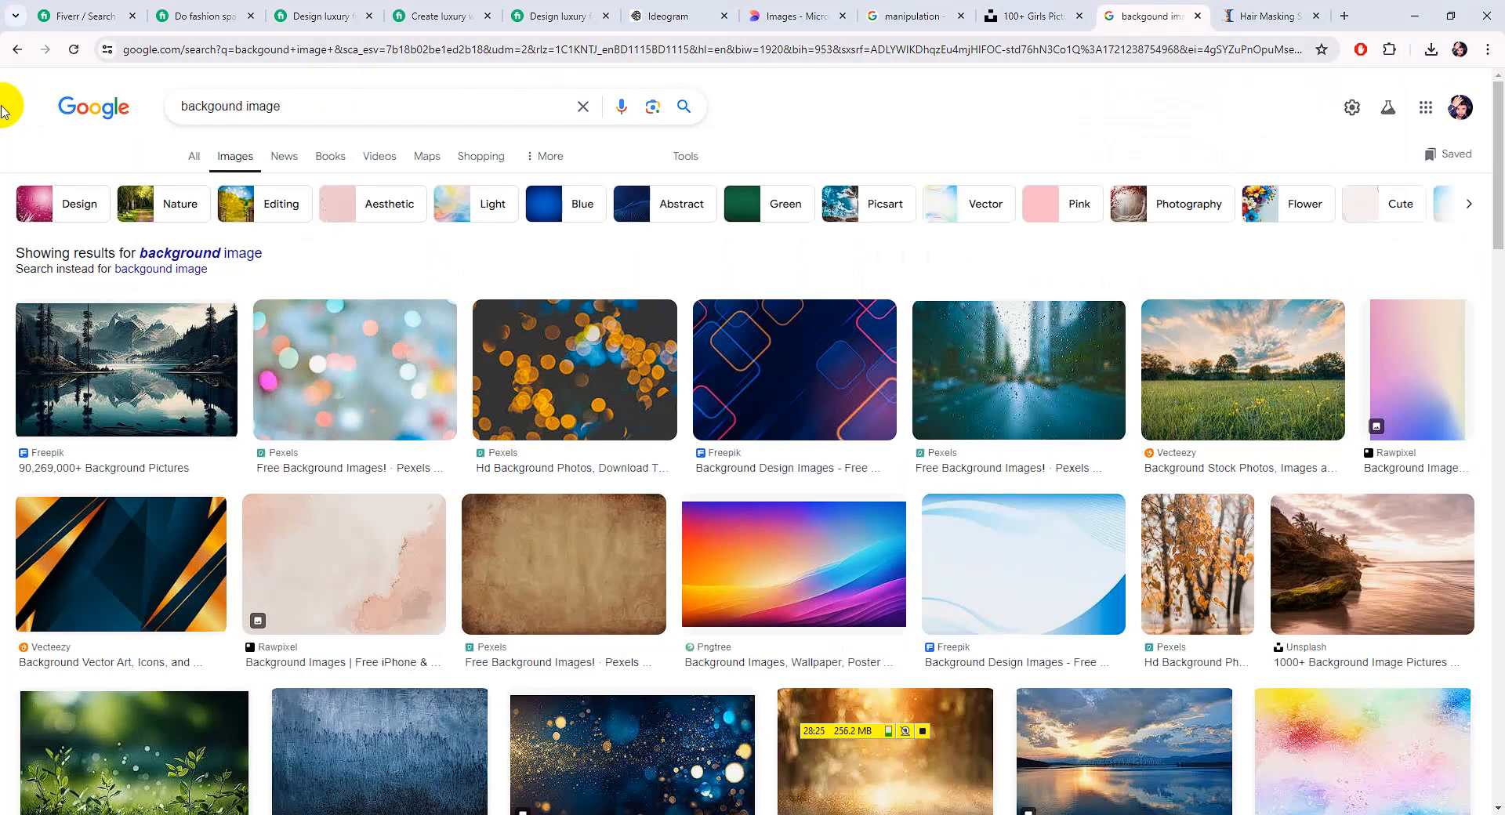
pyautogui.moveTo(302, 111); pyautogui.dragTo(3, 102)
pyautogui.click(800, 16)
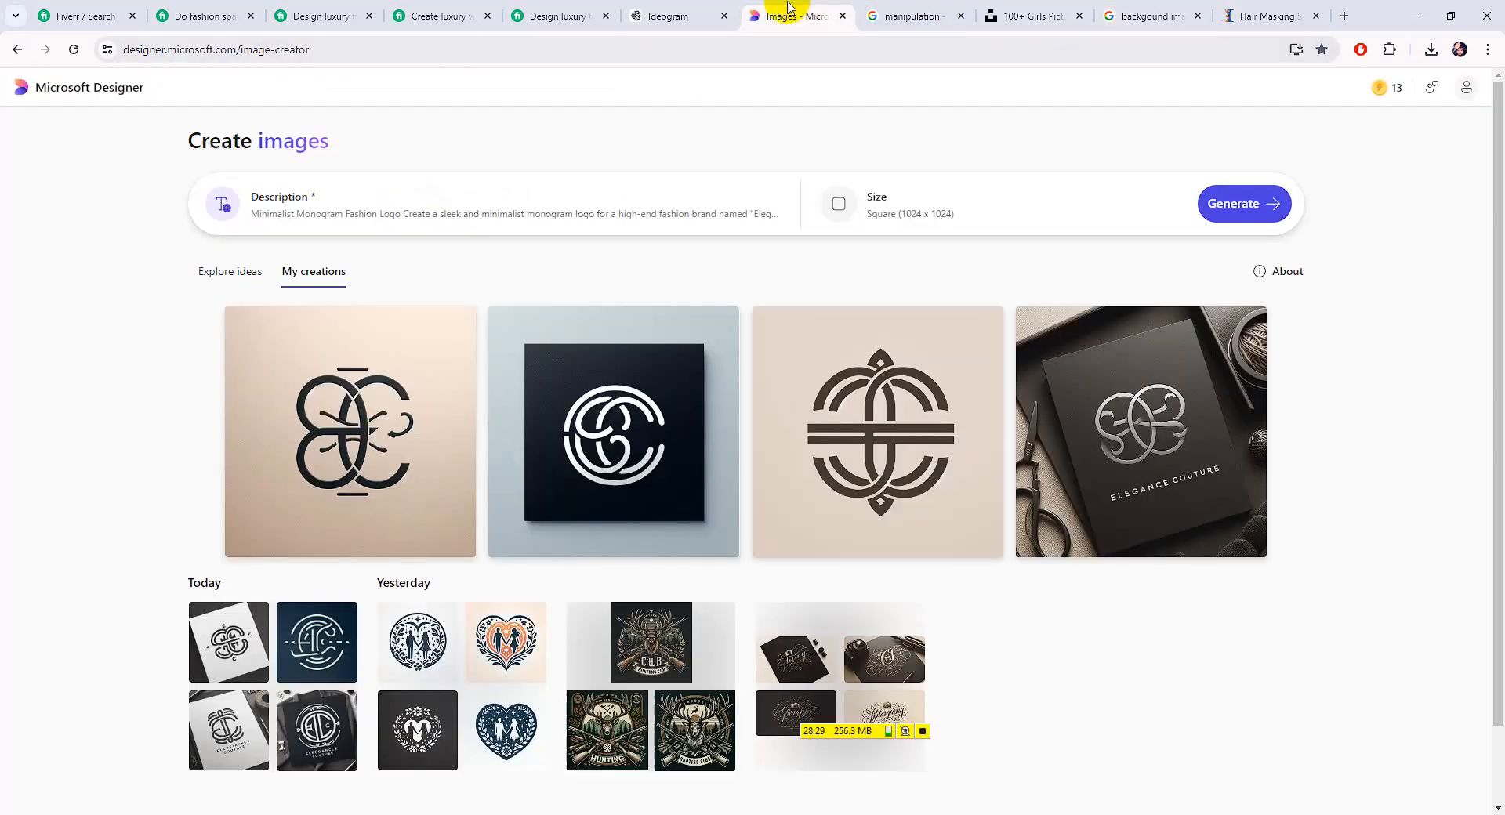
pyautogui.click(927, 7)
pyautogui.click(1025, 11)
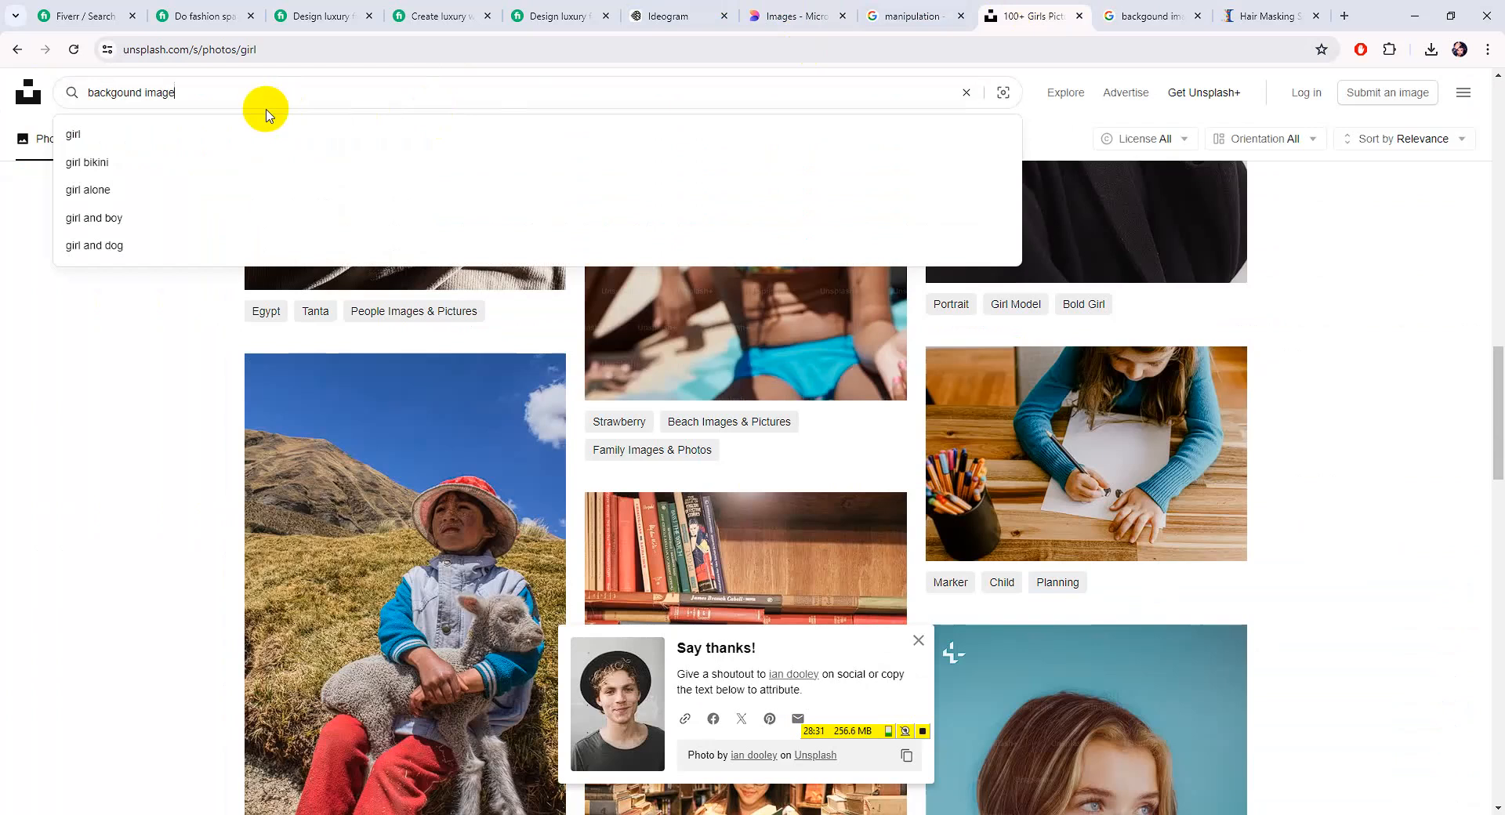
# Run the 'backgound image' search on Unsplash, then narrow it to 'backgound' and browse
pyautogui.press('Return')
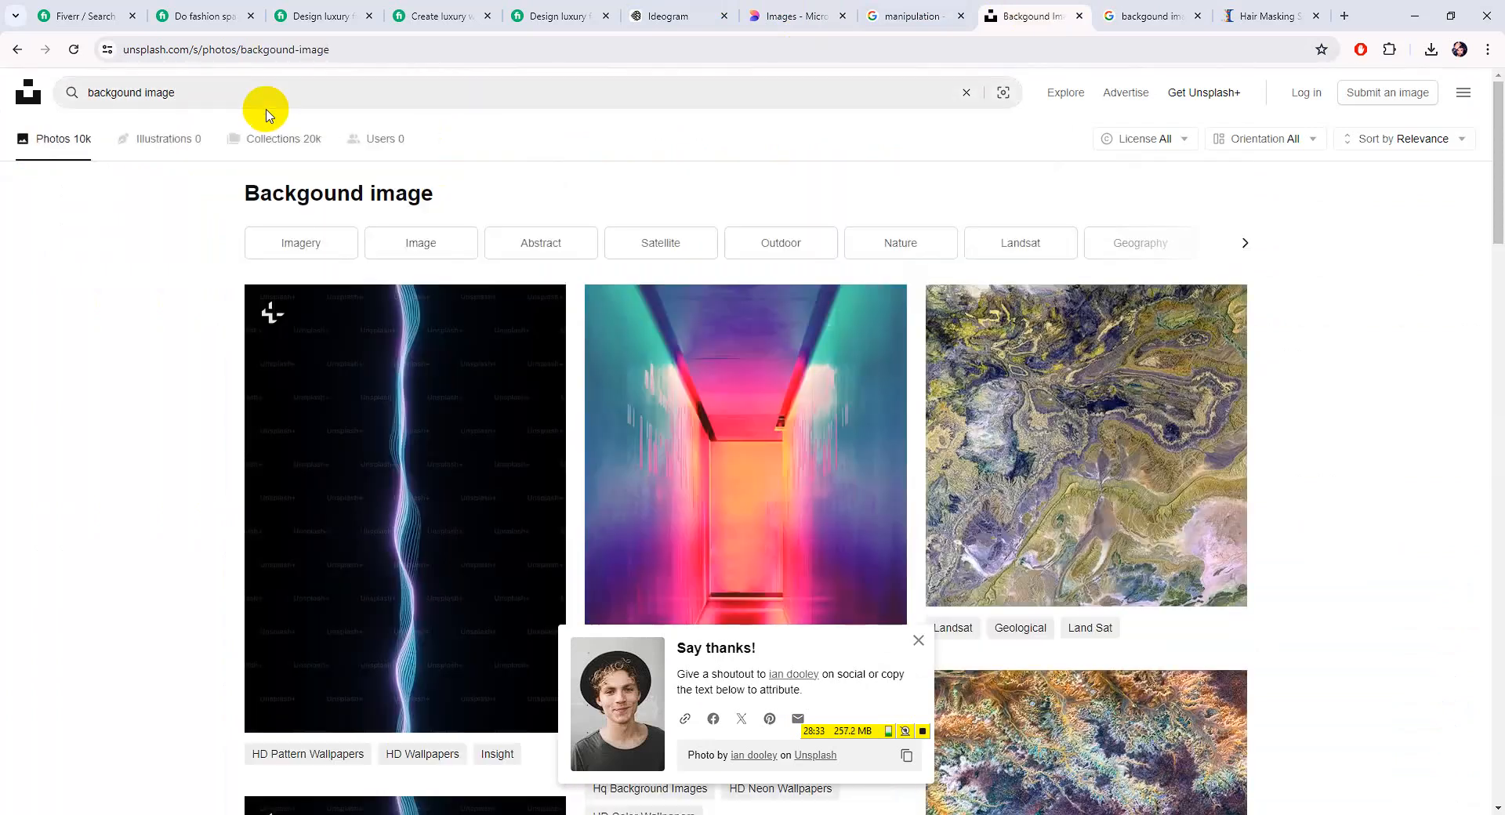
pyautogui.scroll(-15, 589, 281)
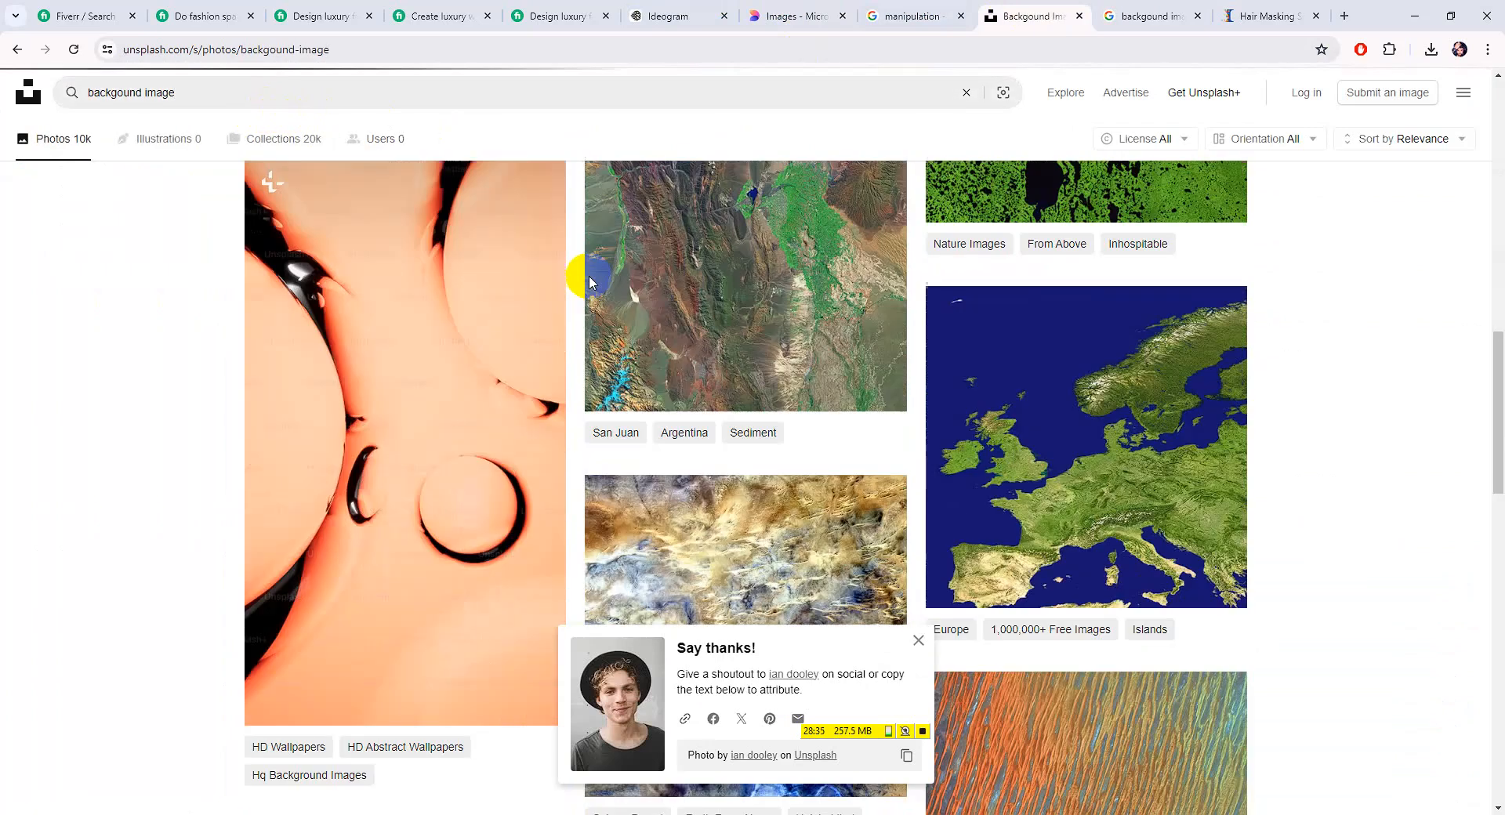
pyautogui.scroll(-20, 590, 281)
pyautogui.moveTo(174, 92); pyautogui.dragTo(142, 92)
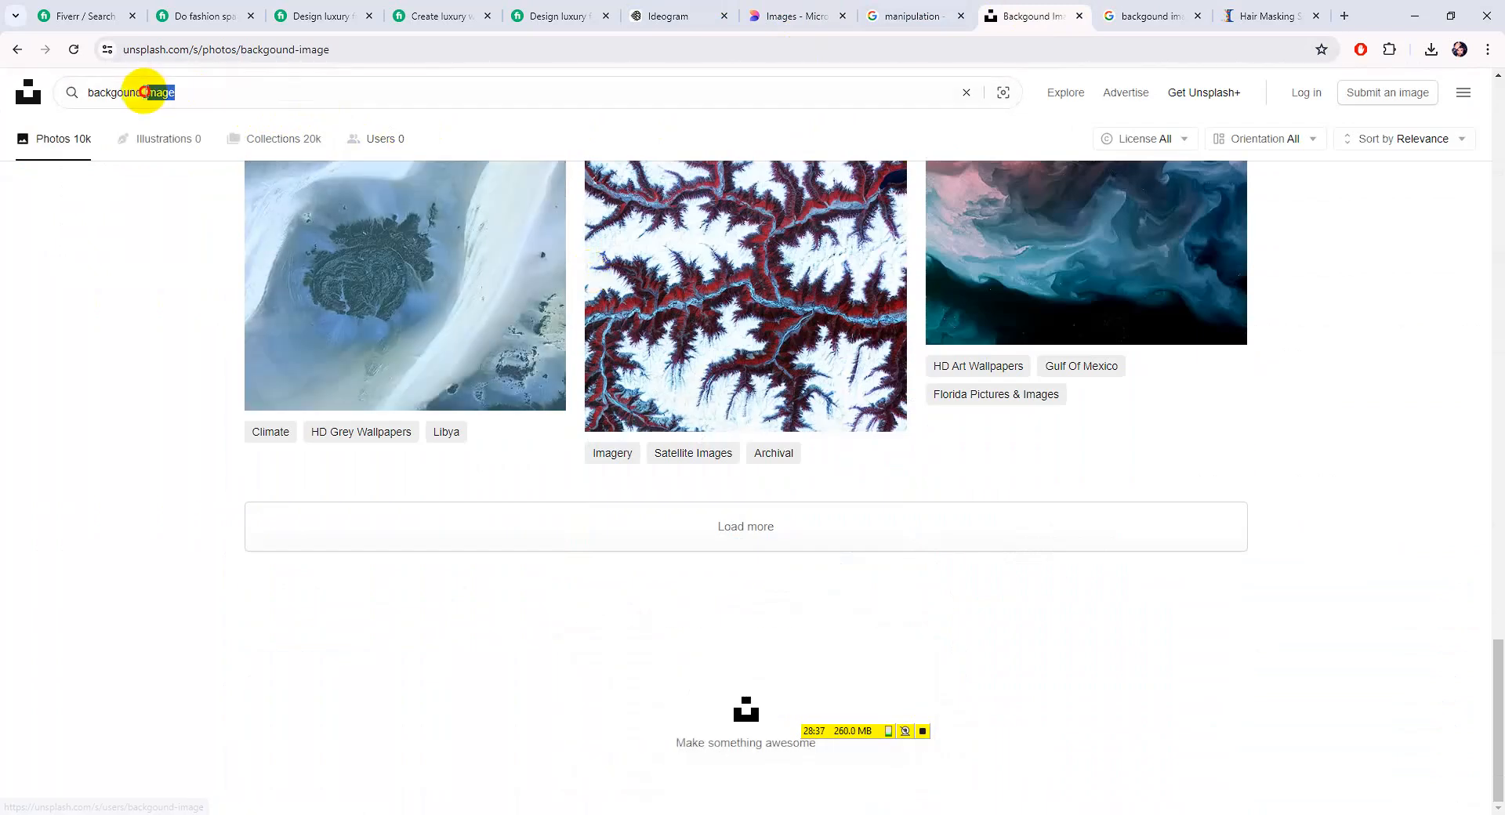
pyautogui.press('BackSpace')
pyautogui.press('Return')
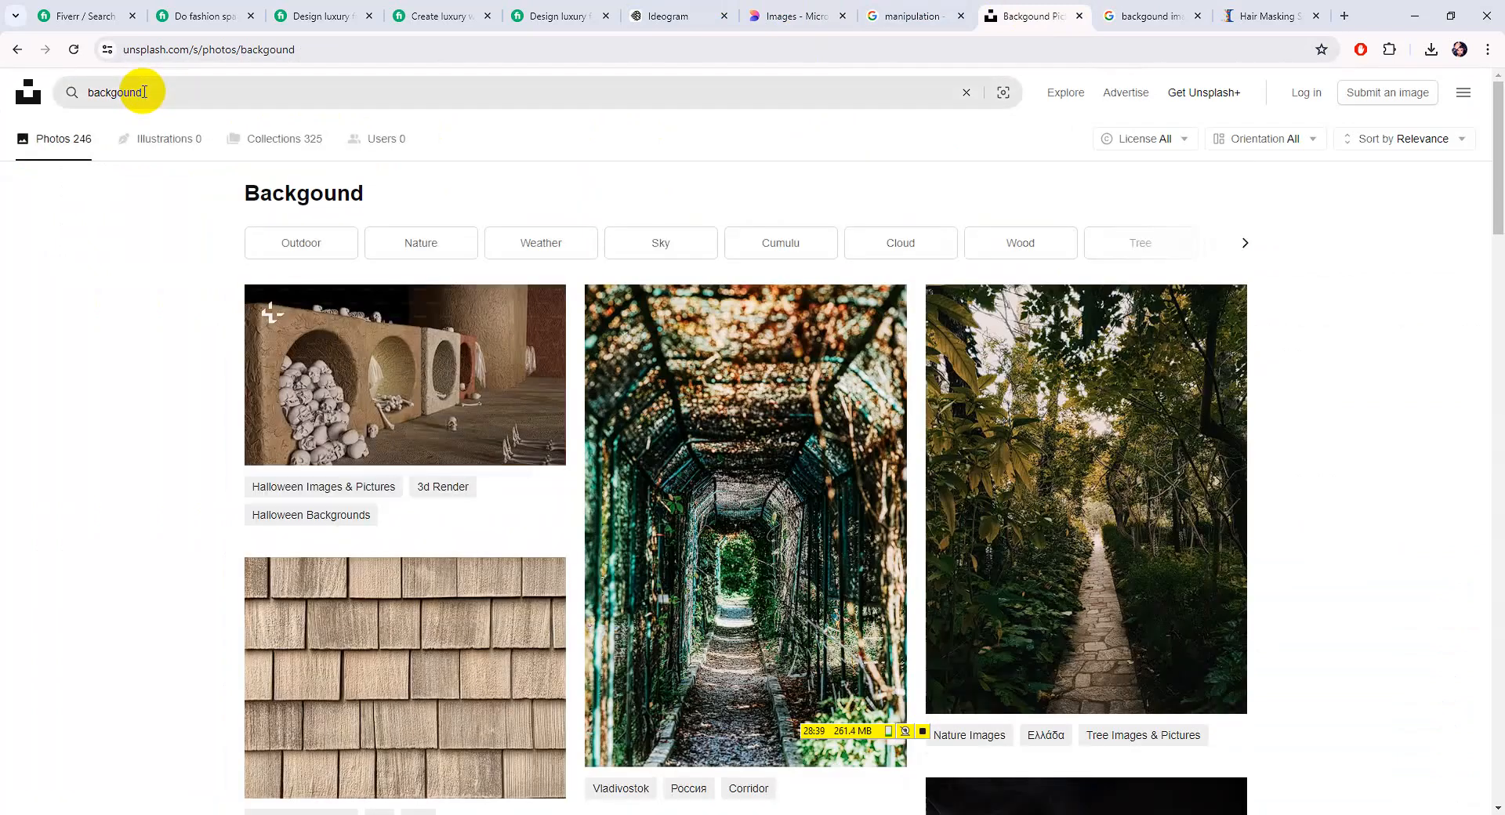
pyautogui.scroll(-5, 458, 429)
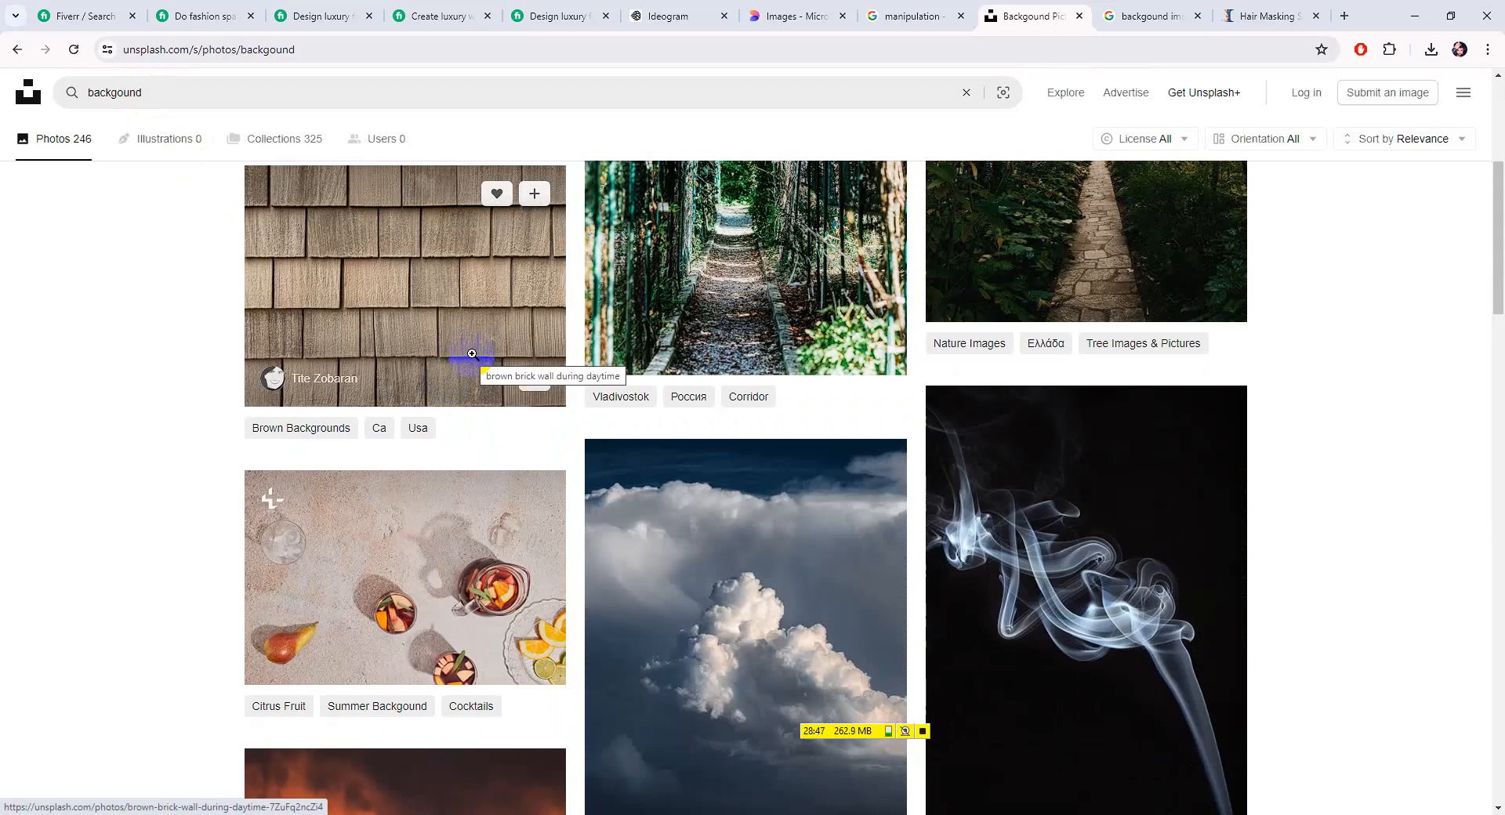
pyautogui.scroll(-13, 851, 413)
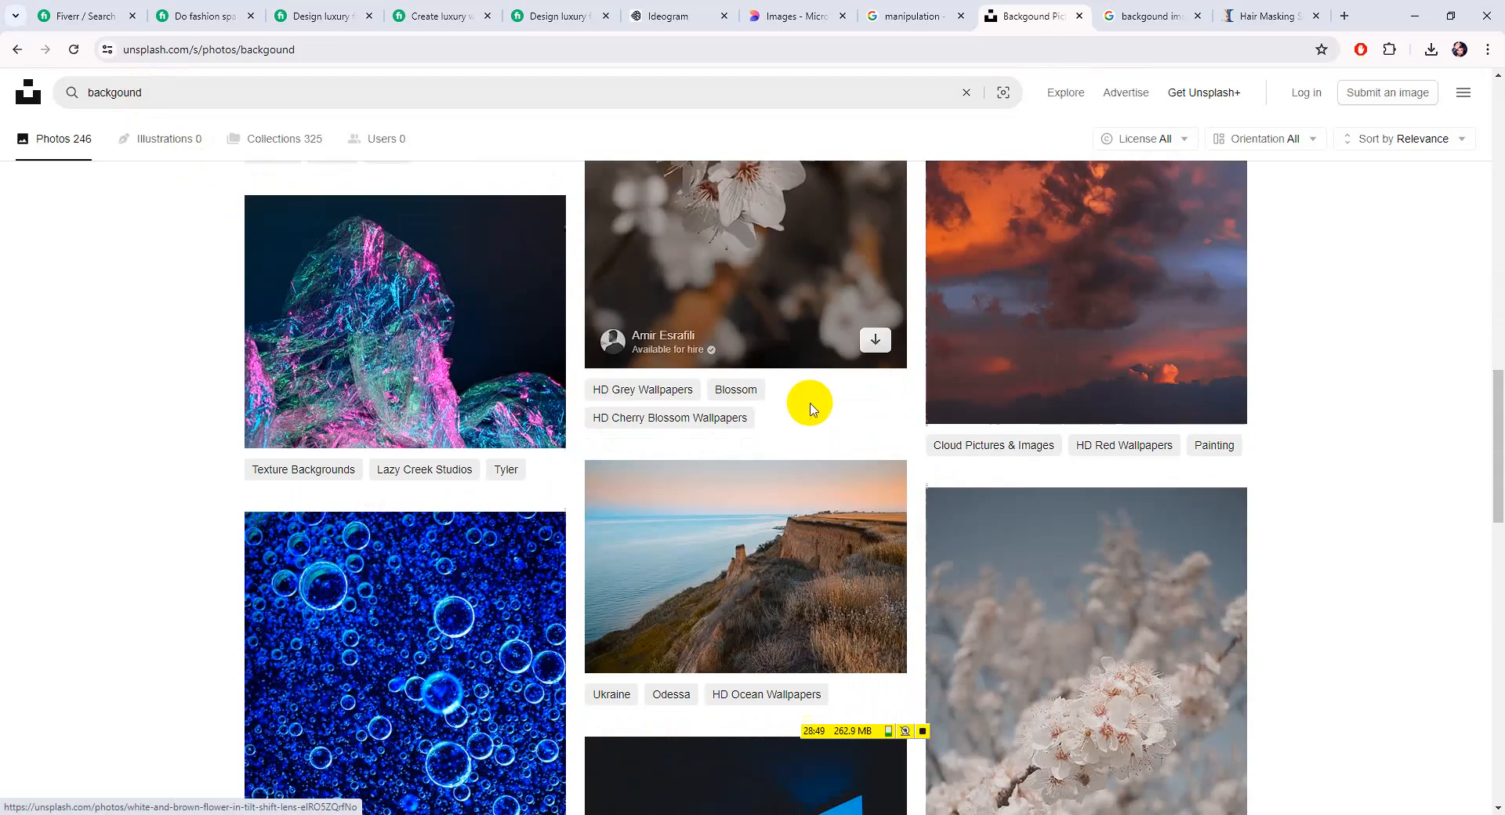
pyautogui.scroll(-12, 1202, 436)
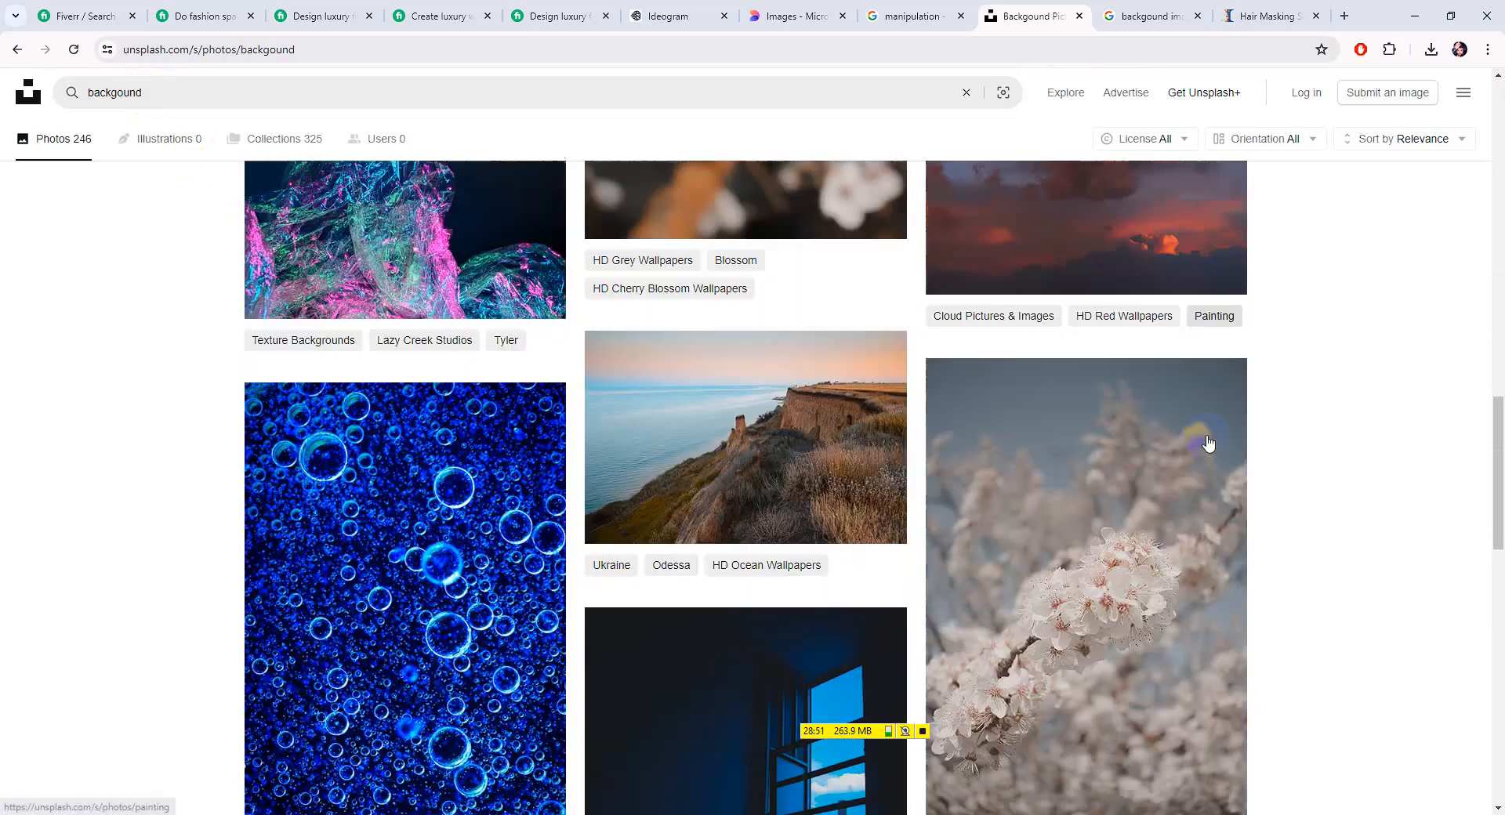
pyautogui.scroll(-3, 811, 406)
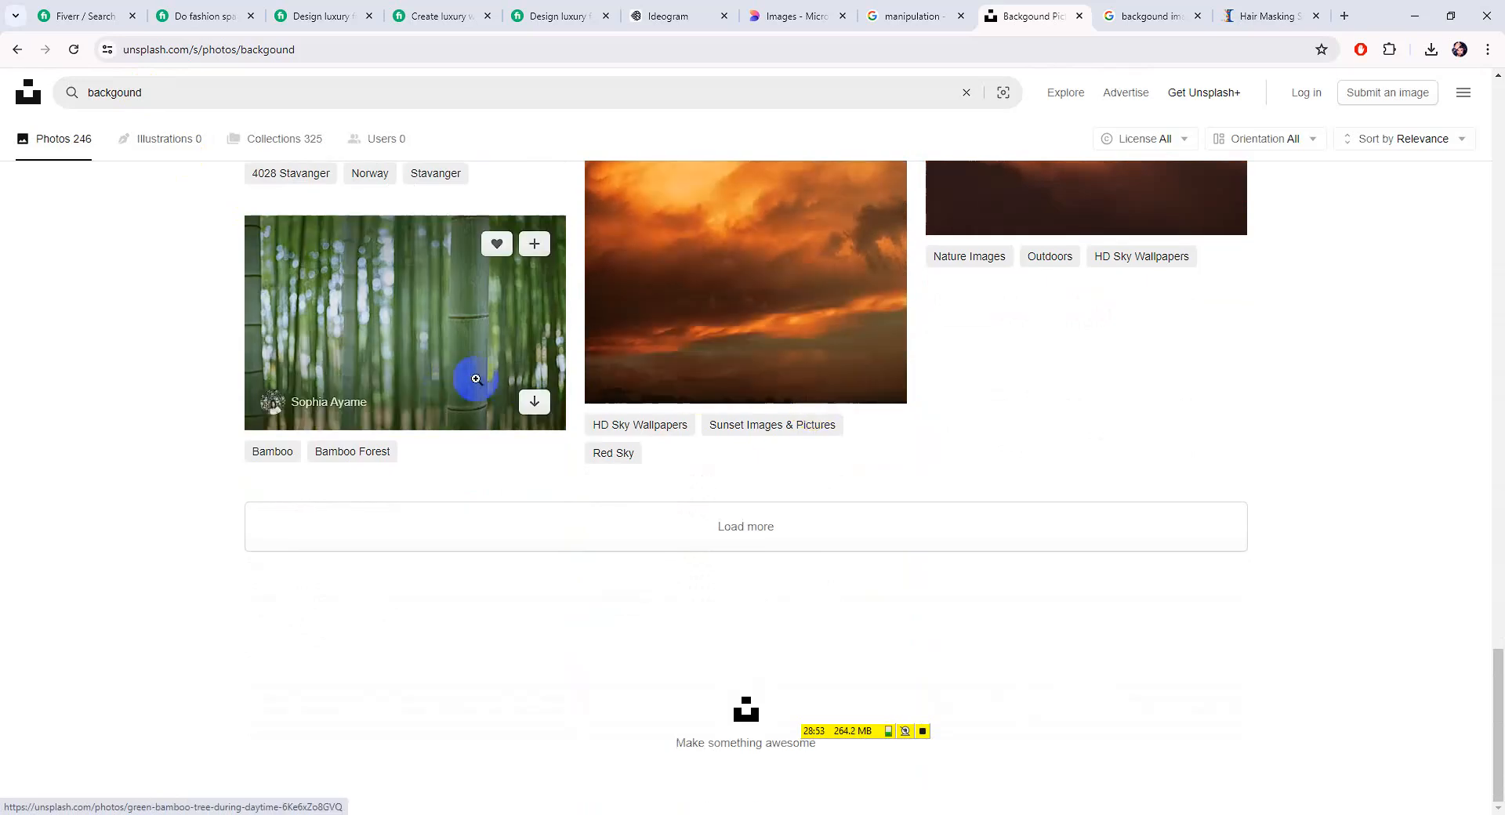
# Search Unsplash for 'backgound natural' and scroll through the results
pyautogui.click(267, 91)
pyautogui.write('natural')
pyautogui.press('Return')
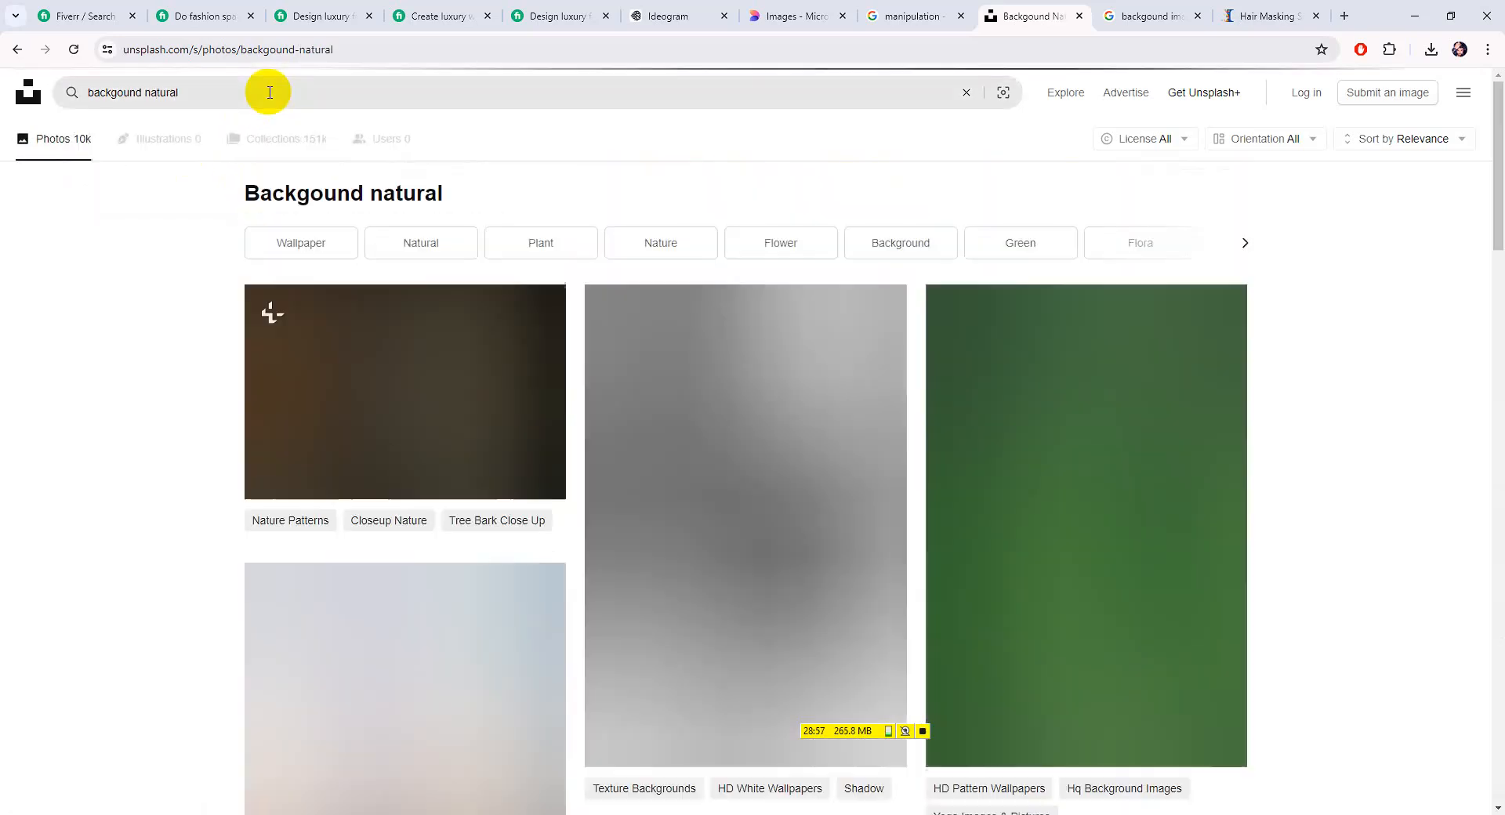
pyautogui.scroll(-10, 790, 553)
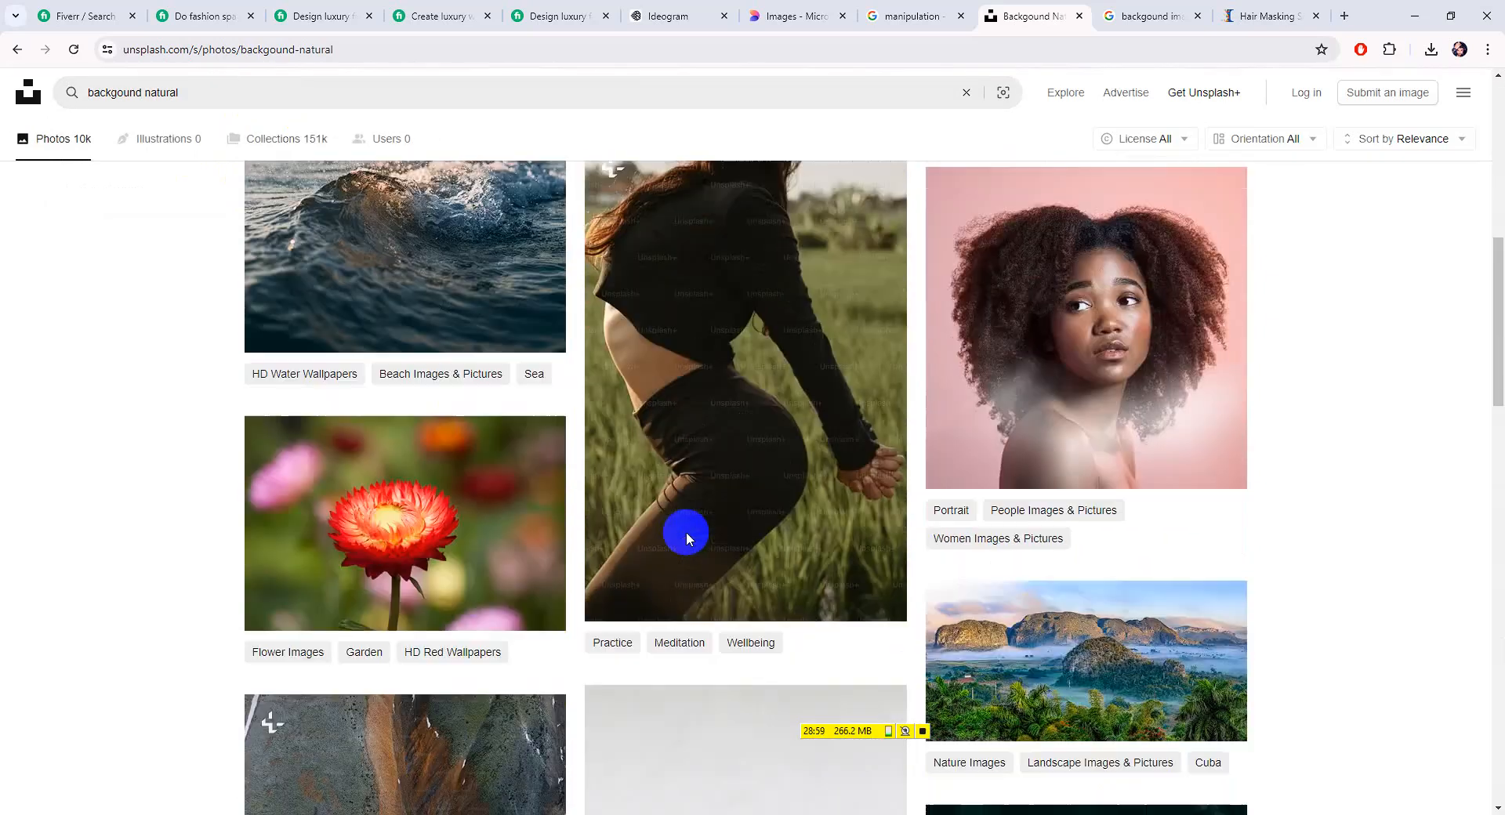
pyautogui.scroll(-15, 686, 533)
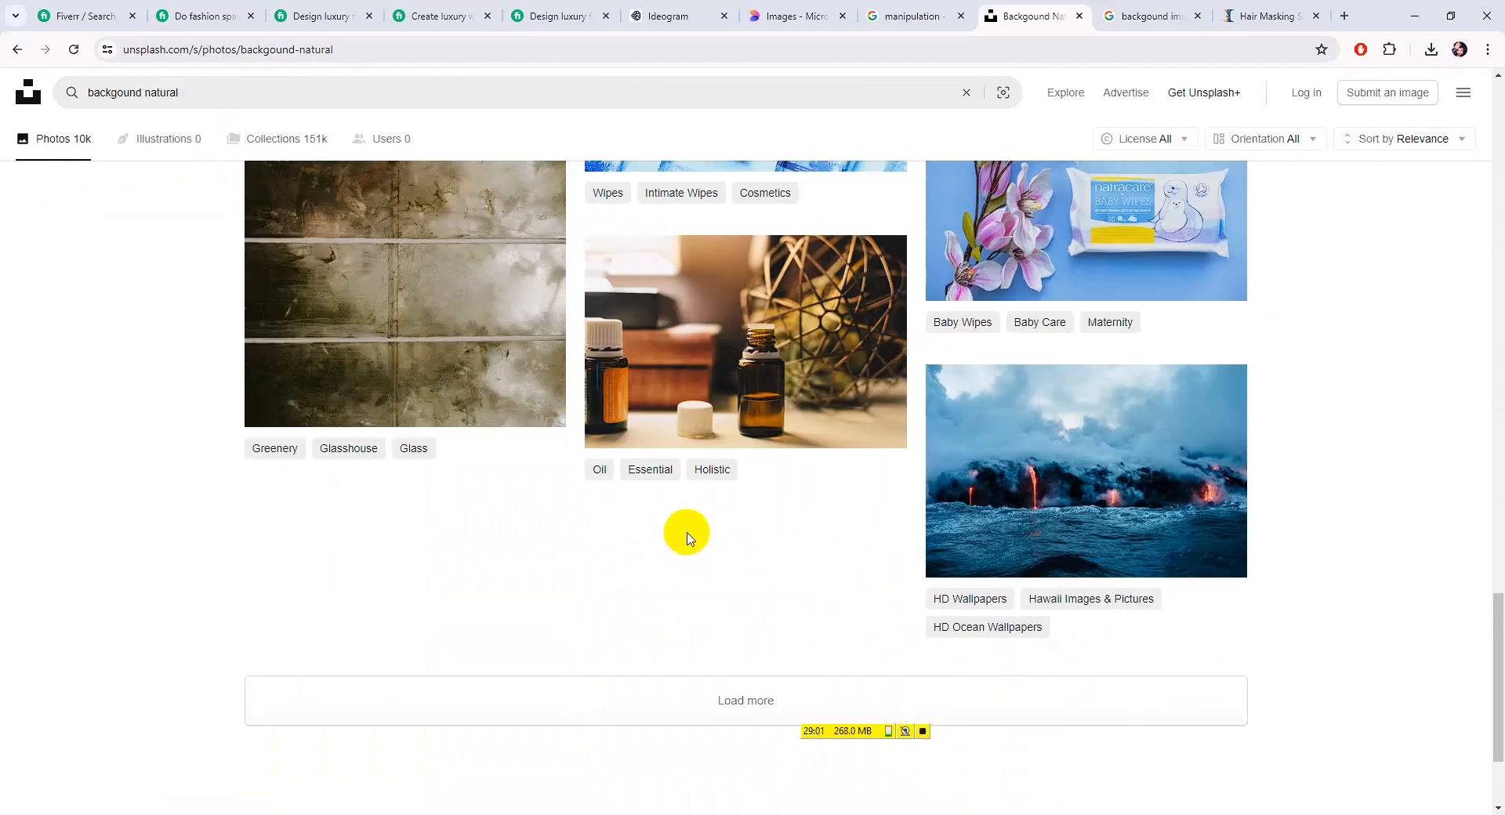
pyautogui.scroll(4, 1176, 614)
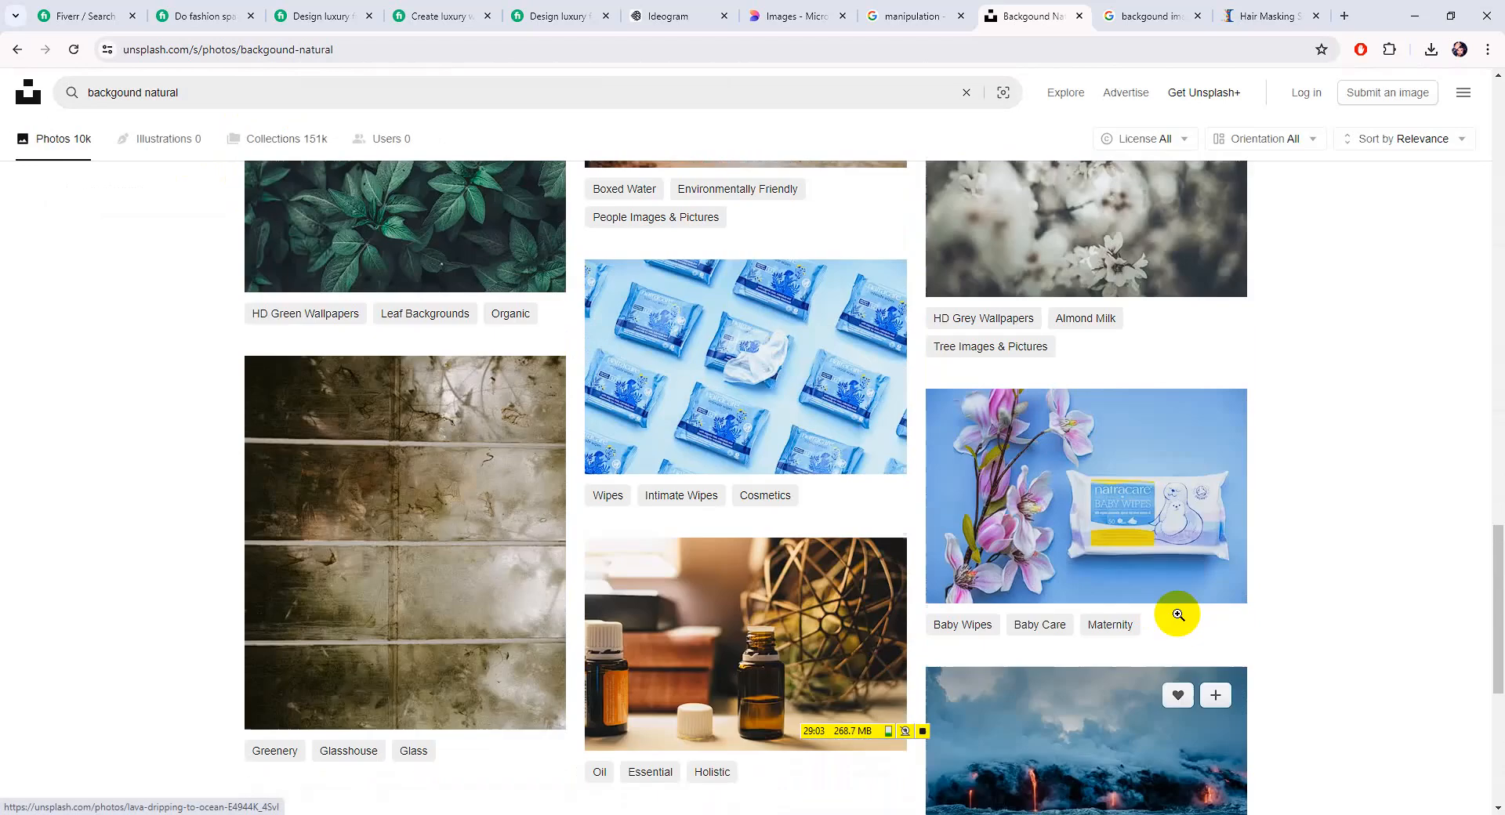
pyautogui.scroll(-5, 645, 674)
# Load more results and download the dark photo of a lone figure in golden grass
pyautogui.click(743, 619)
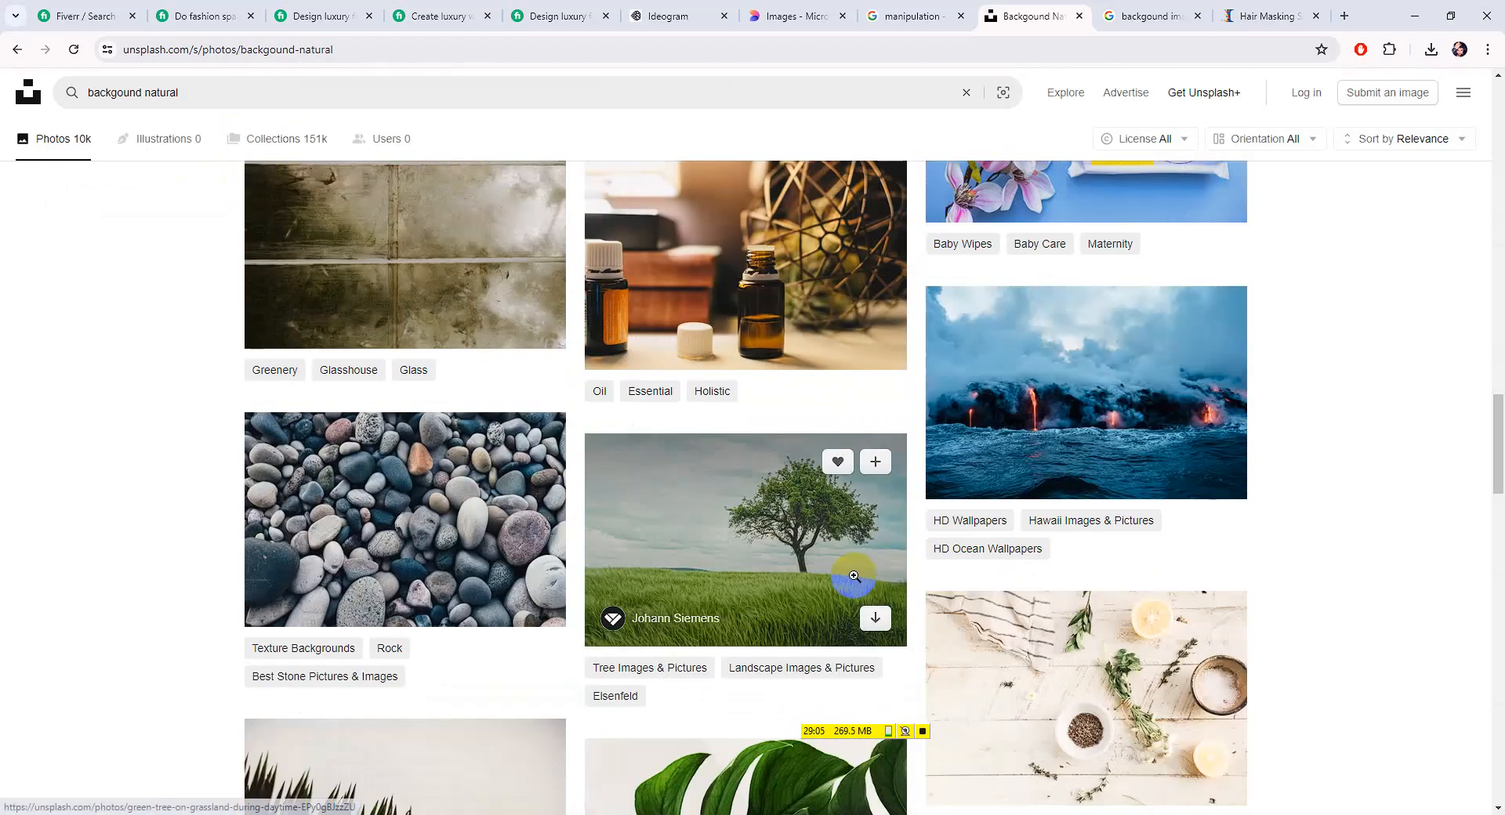
pyautogui.scroll(-2, 857, 580)
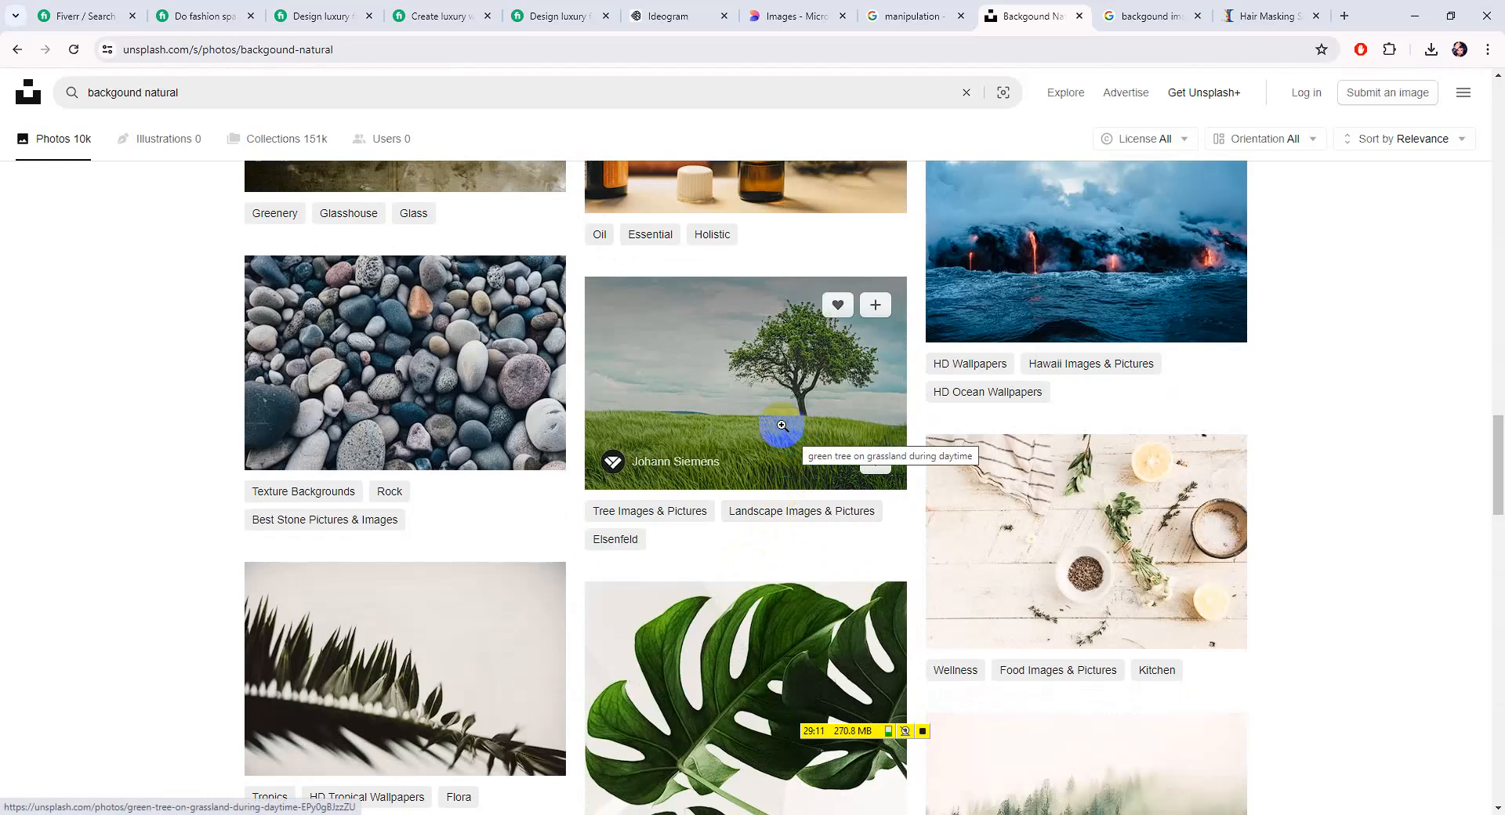
pyautogui.scroll(-5, 781, 426)
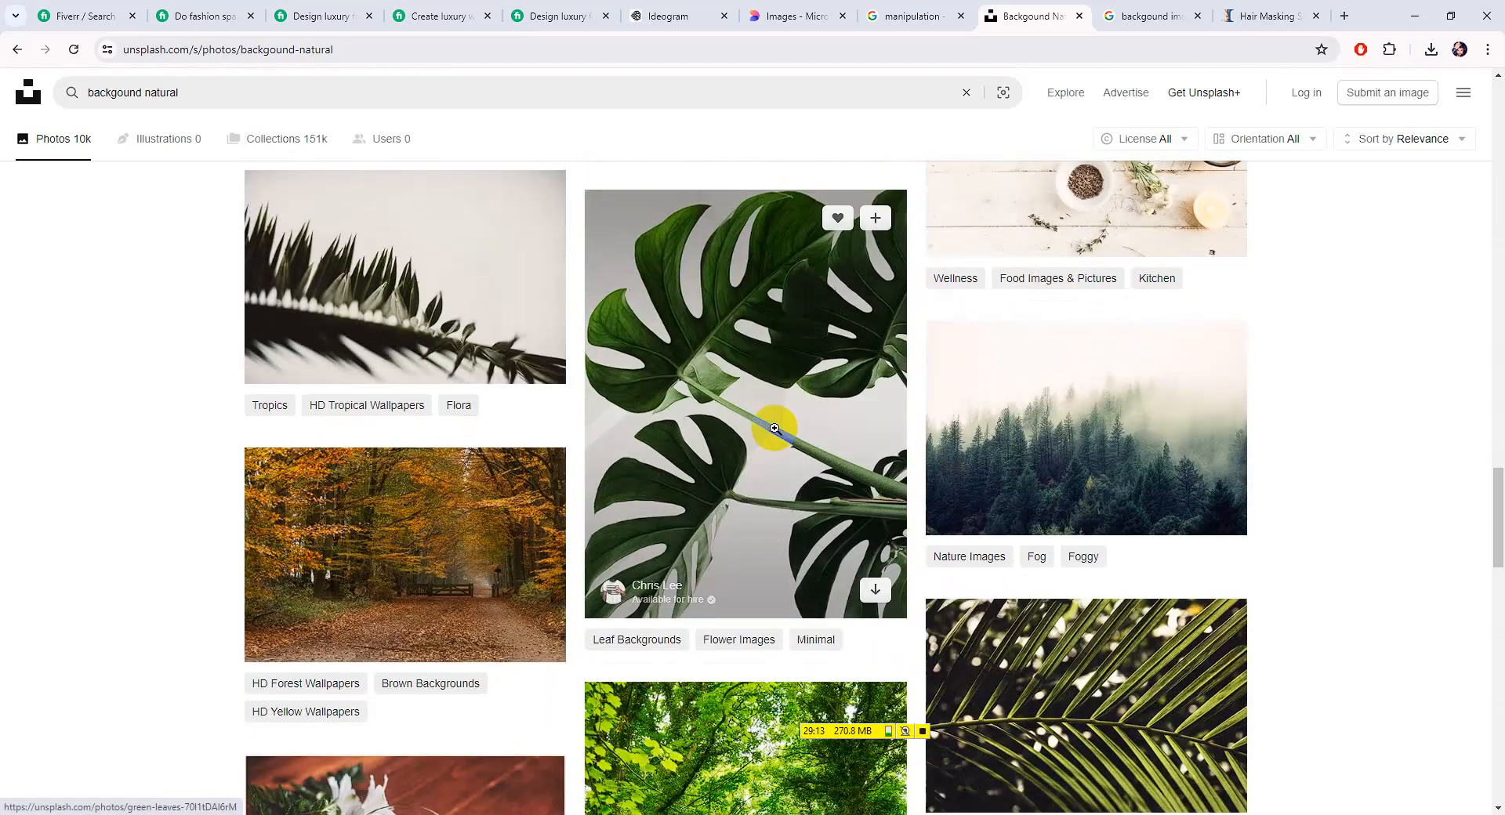
pyautogui.scroll(-6, 774, 428)
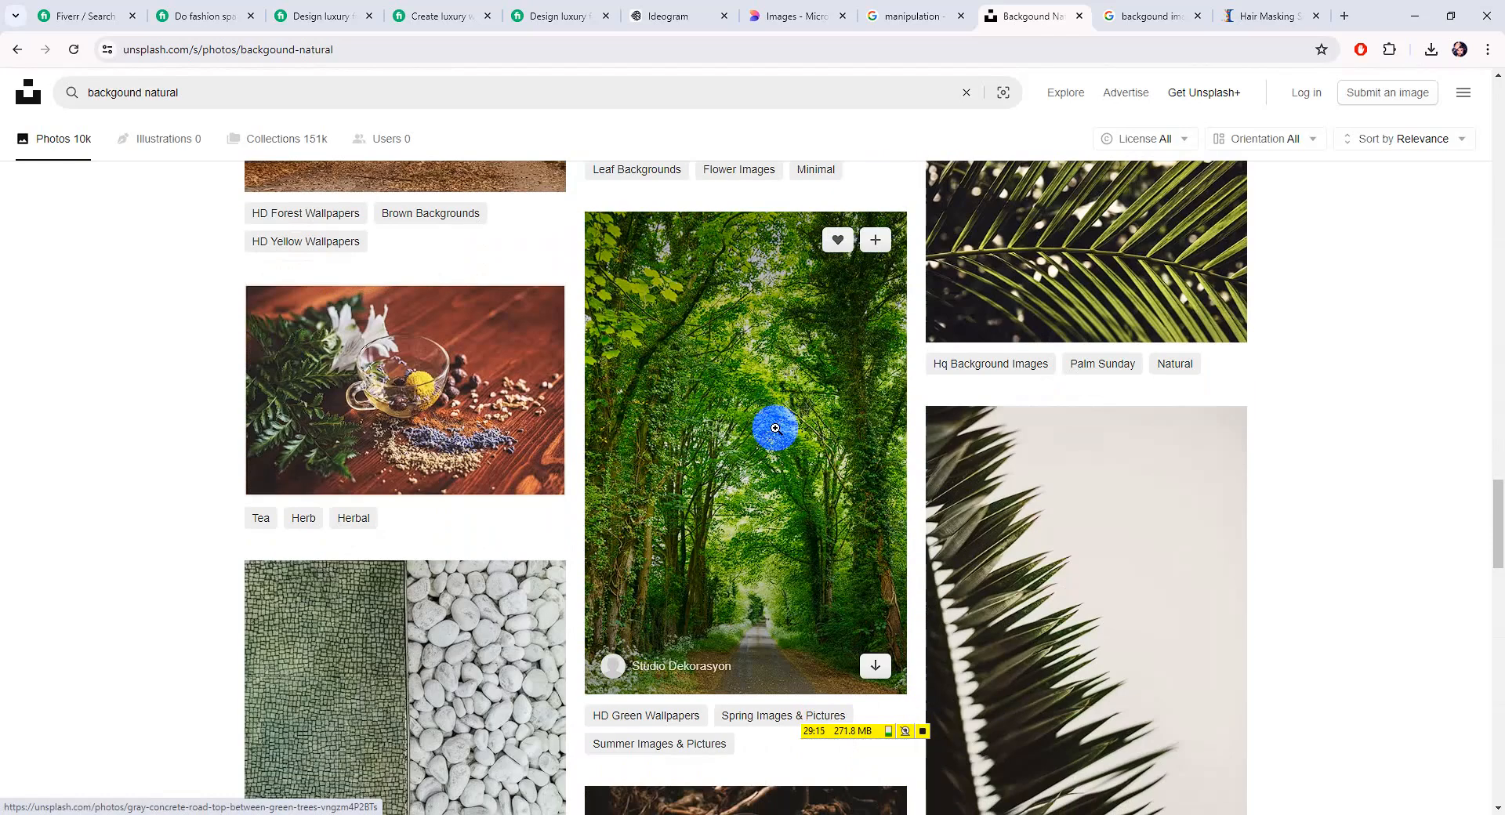
pyautogui.scroll(-7, 776, 429)
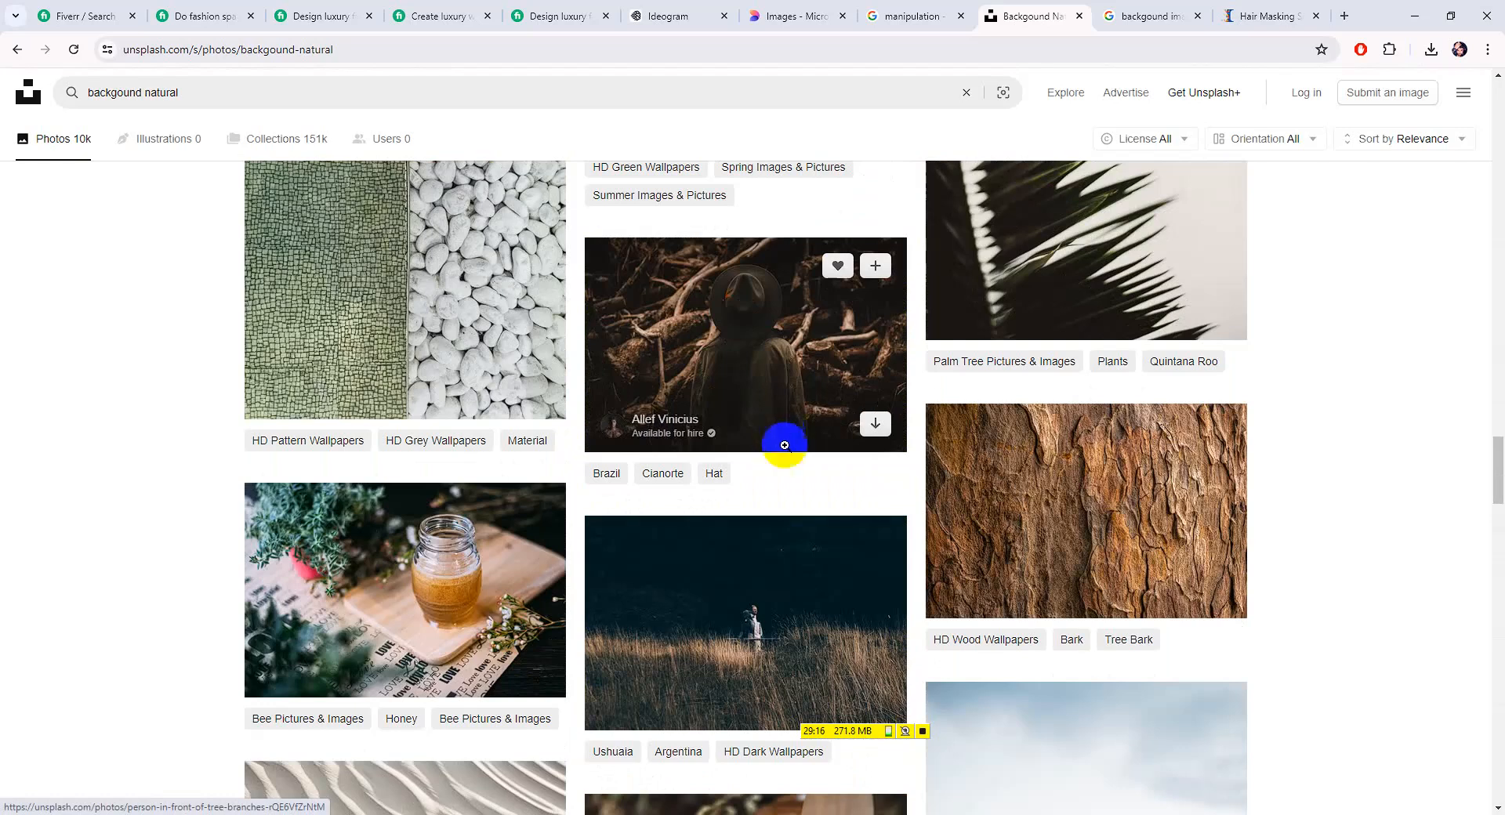
pyautogui.click(799, 628)
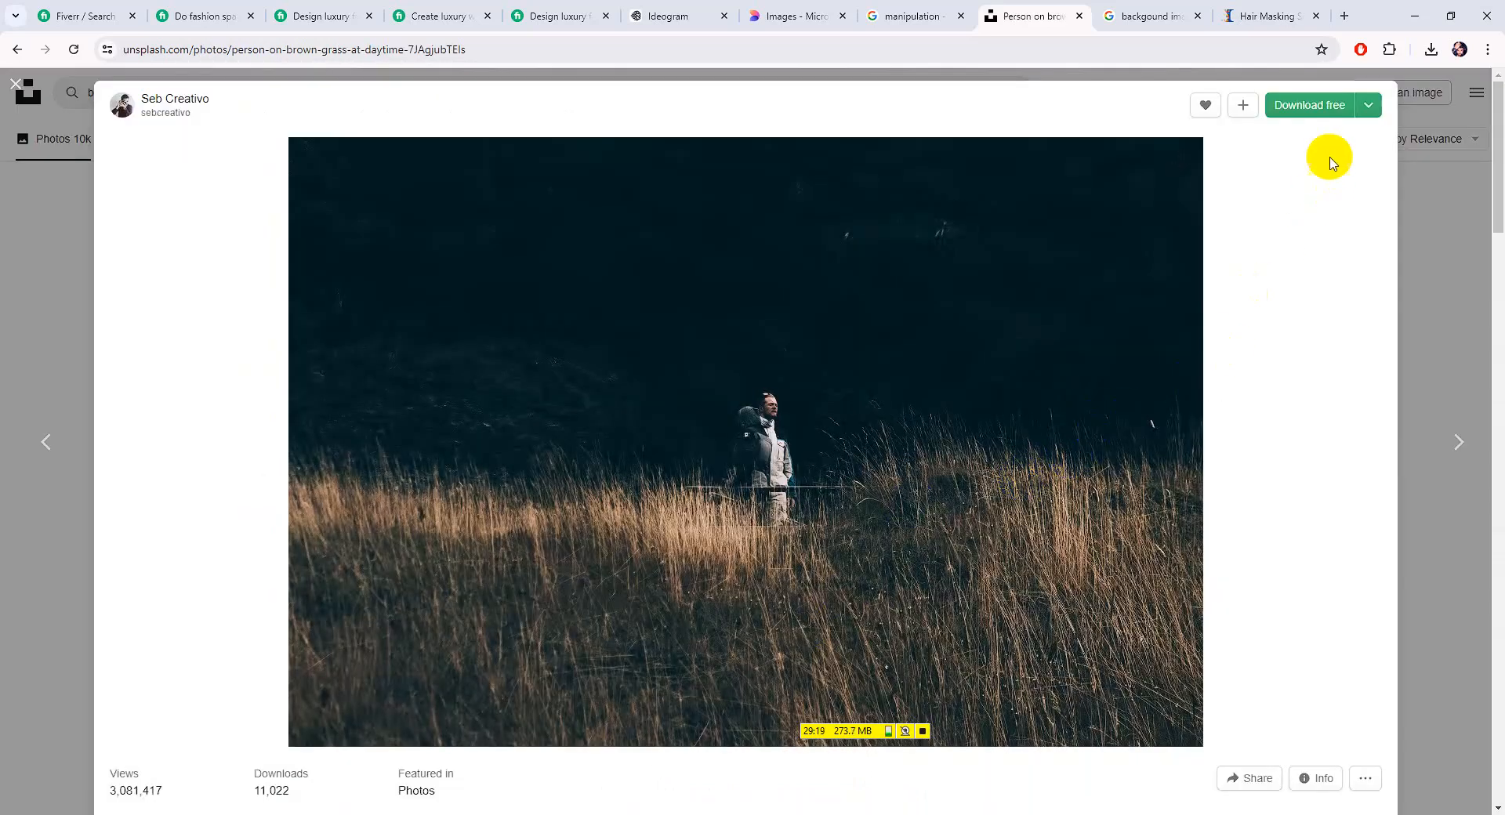
pyautogui.click(1310, 107)
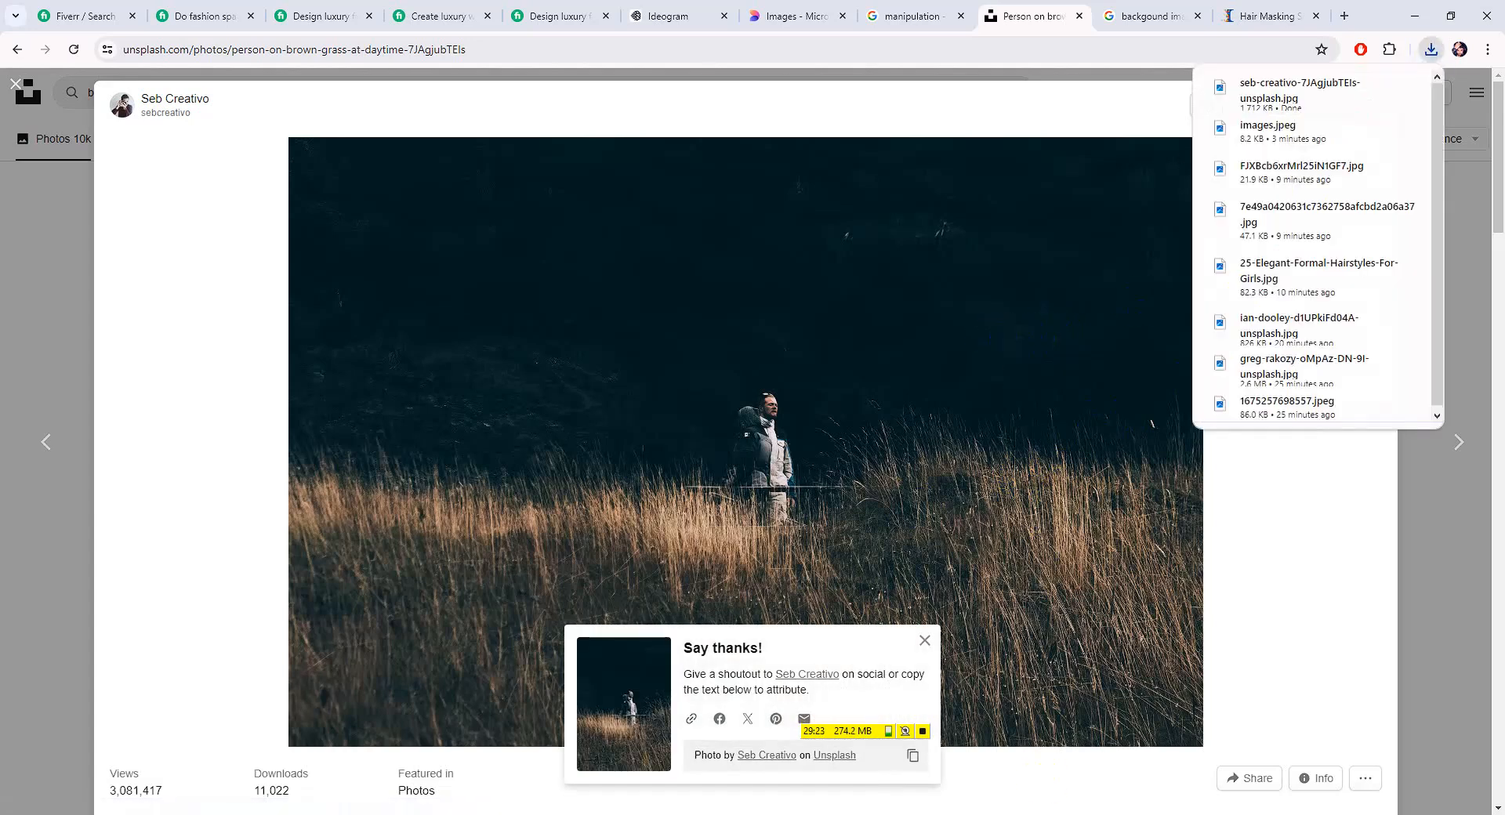
# Back in Photoshop, choose File > Open to load the downloaded photo
pyautogui.hotkey('alt', 'Tab')
pyautogui.click(44, 10)
pyautogui.click(52, 42)
# Open the golden grass photo and add it as a new layer in the portrait document
pyautogui.doubleClick(214, 222)
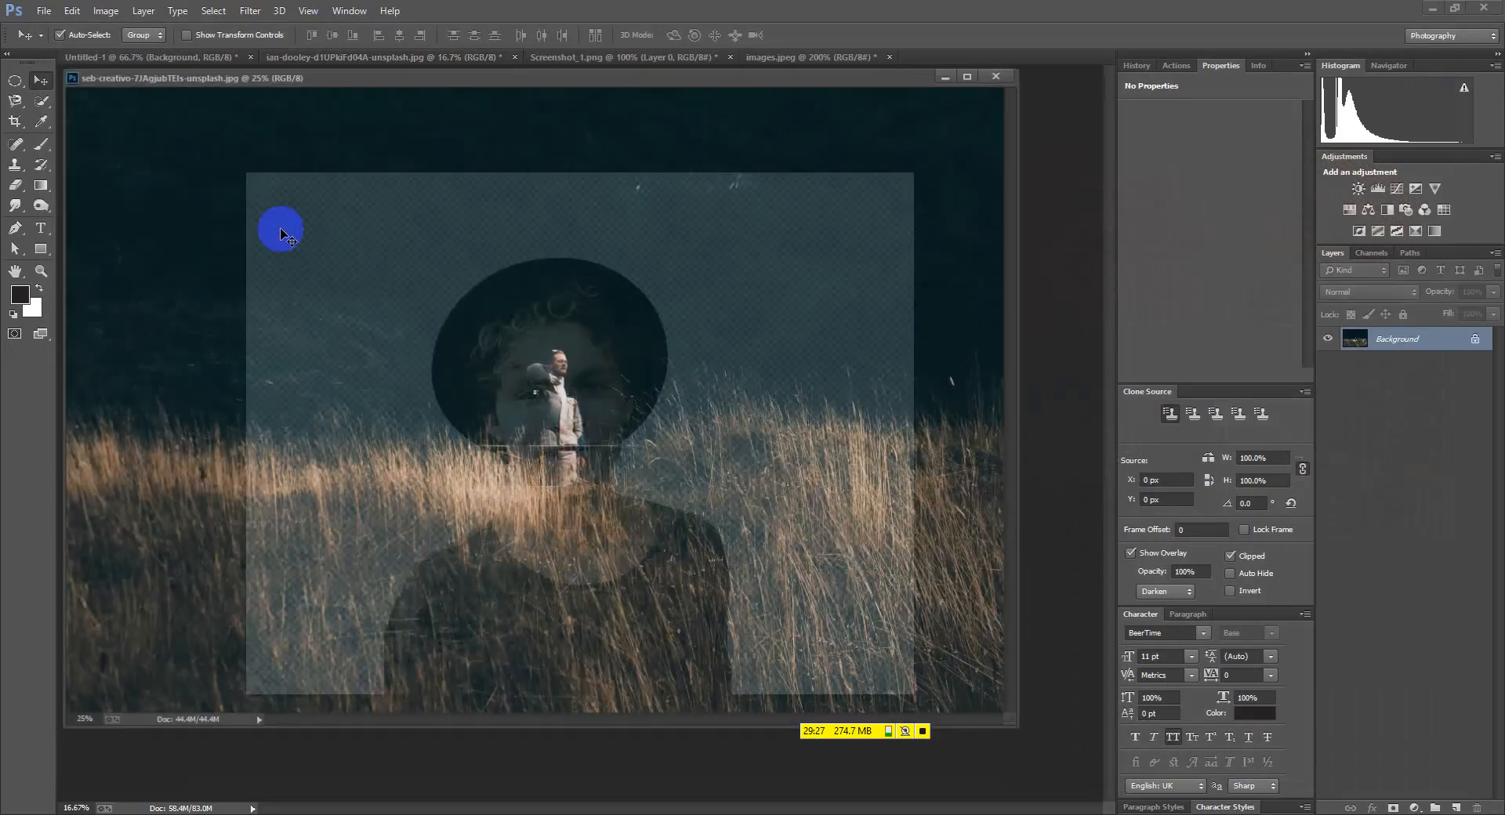
pyautogui.moveTo(296, 81); pyautogui.dragTo(828, 110)
pyautogui.moveTo(972, 416); pyautogui.dragTo(445, 394)
pyautogui.moveTo(1414, 112); pyautogui.dragTo(851, 158)
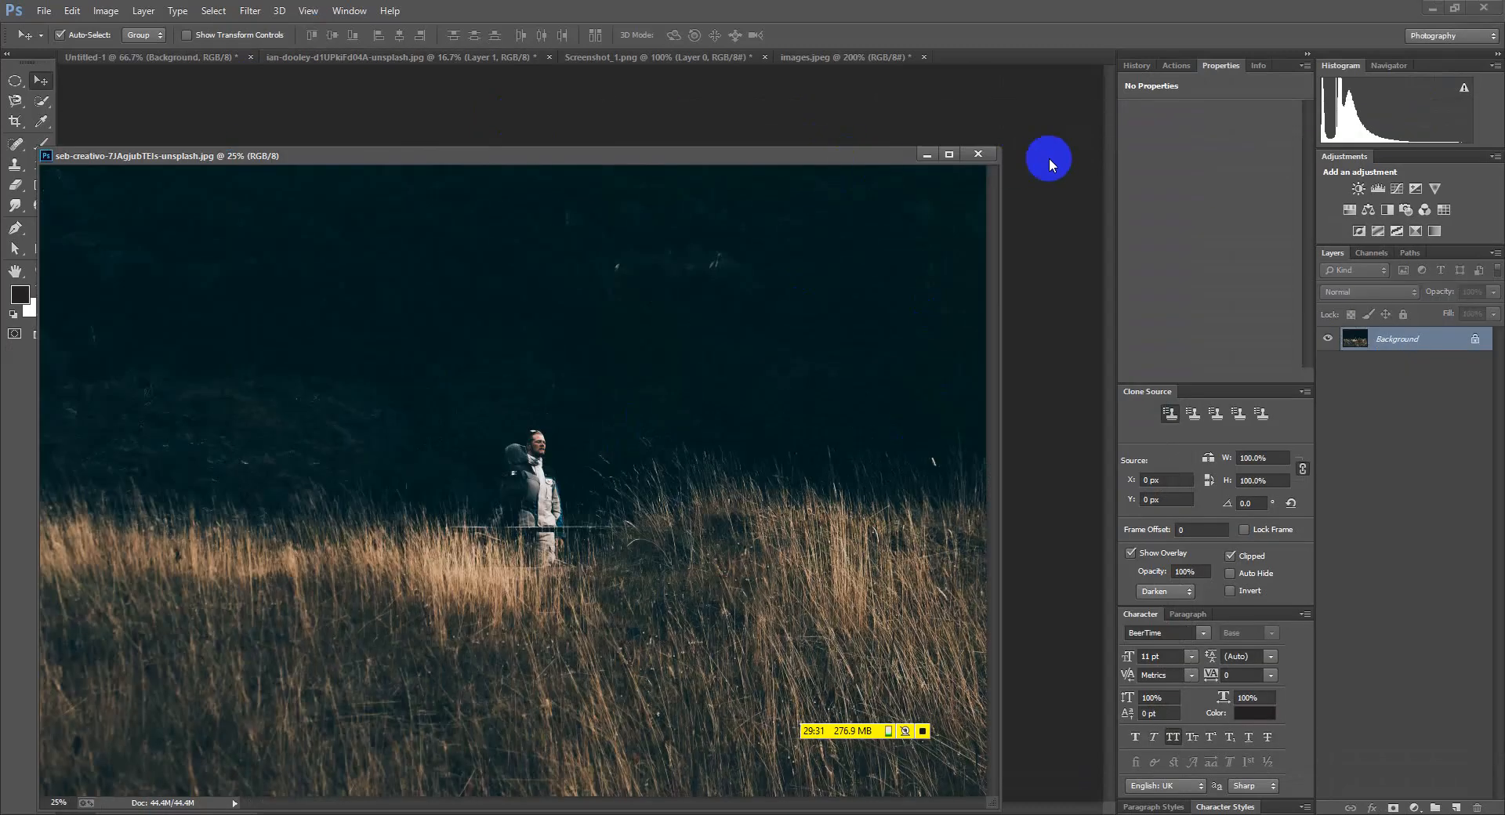
pyautogui.click(977, 155)
pyautogui.moveTo(503, 456); pyautogui.dragTo(566, 469)
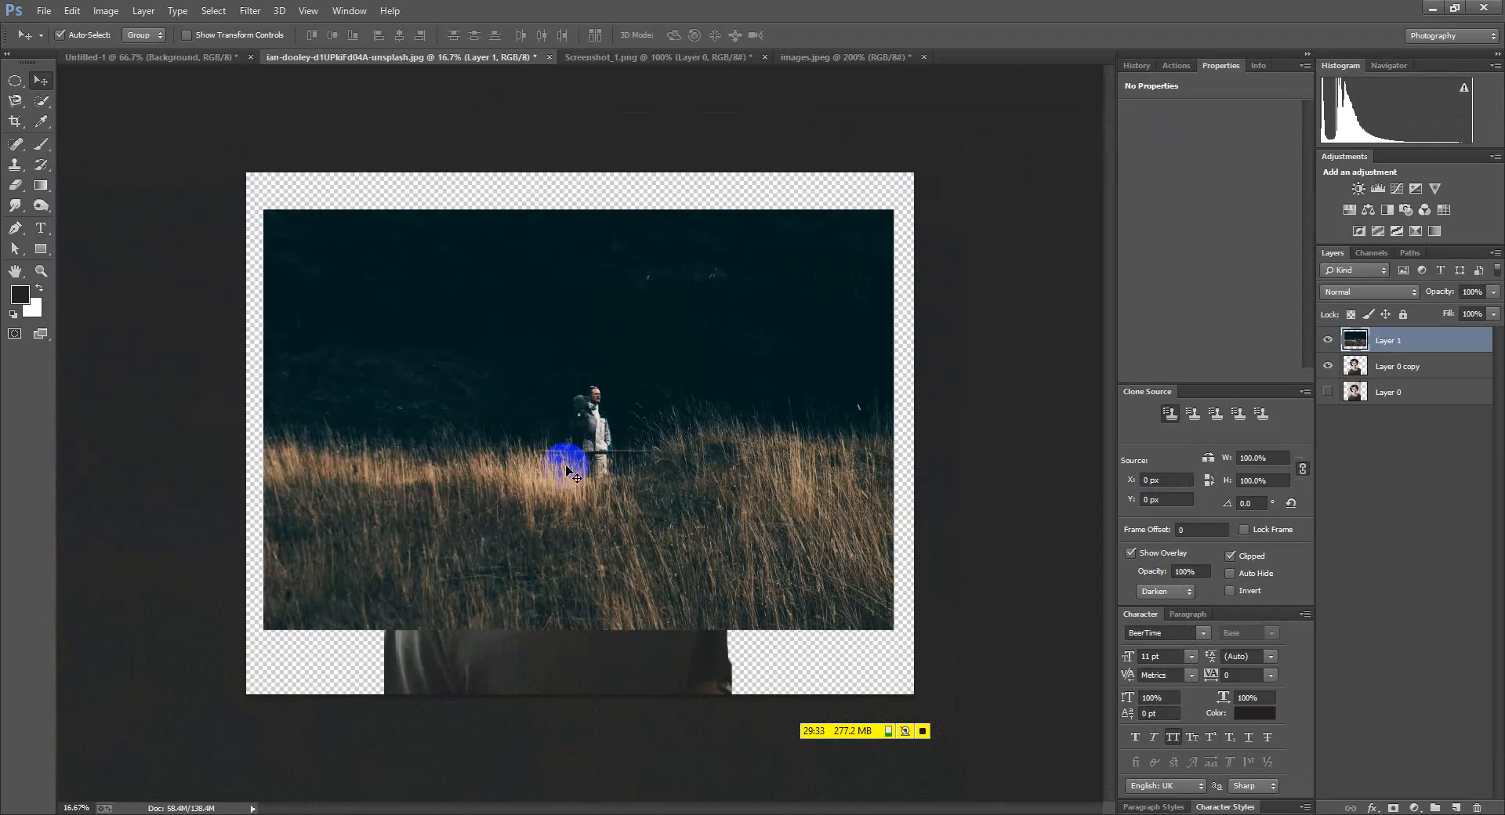
# Enlarge the grass layer to about 138% and place it beneath the cut-out man
pyautogui.hotkey('ctrl', 't')
pyautogui.moveTo(899, 627); pyautogui.dragTo(1015, 710)
pyautogui.click(708, 35)
pyautogui.moveTo(1390, 346); pyautogui.dragTo(1390, 386)
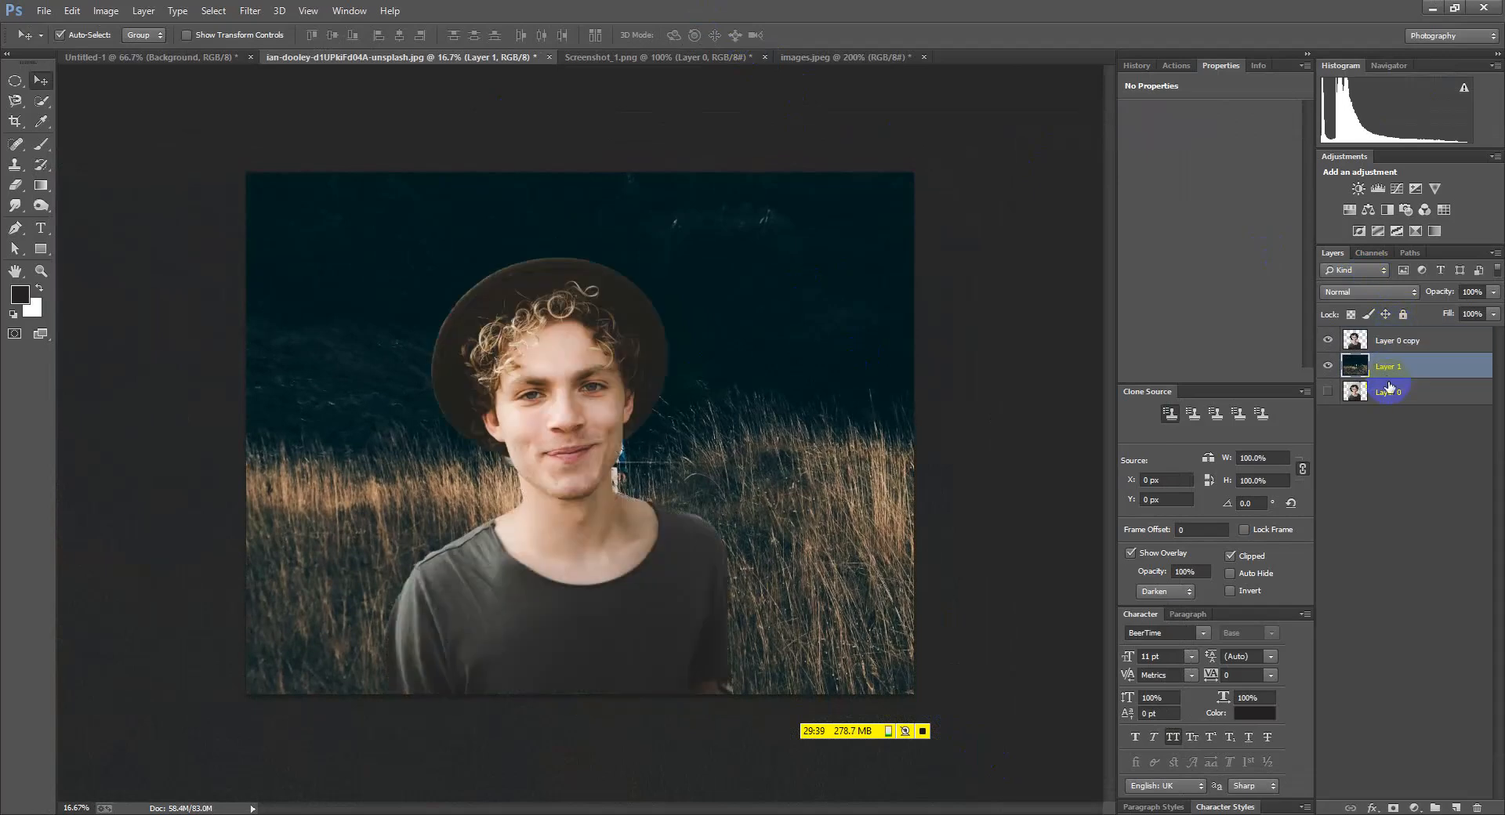
# Shift the grass photo down and resize it to about 90% to fit the canvas
pyautogui.moveTo(806, 424)
pyautogui.mouseDown()
pyautogui.moveTo(800, 481)
pyautogui.moveTo(810, 446)
pyautogui.mouseUp()
pyautogui.hotkey('ctrl', 't')
pyautogui.moveTo(1023, 741); pyautogui.dragTo(966, 705)
pyautogui.moveTo(833, 610)
pyautogui.mouseDown()
pyautogui.moveTo(826, 588)
pyautogui.moveTo(823, 609)
pyautogui.mouseUp()
pyautogui.moveTo(954, 185); pyautogui.dragTo(961, 165)
pyautogui.click(709, 37)
# Move the cut-out man 192 px right and raise the grass about 84 px to cover the top
pyautogui.moveTo(547, 469)
pyautogui.mouseDown()
pyautogui.moveTo(571, 468)
pyautogui.moveTo(569, 485)
pyautogui.mouseUp()
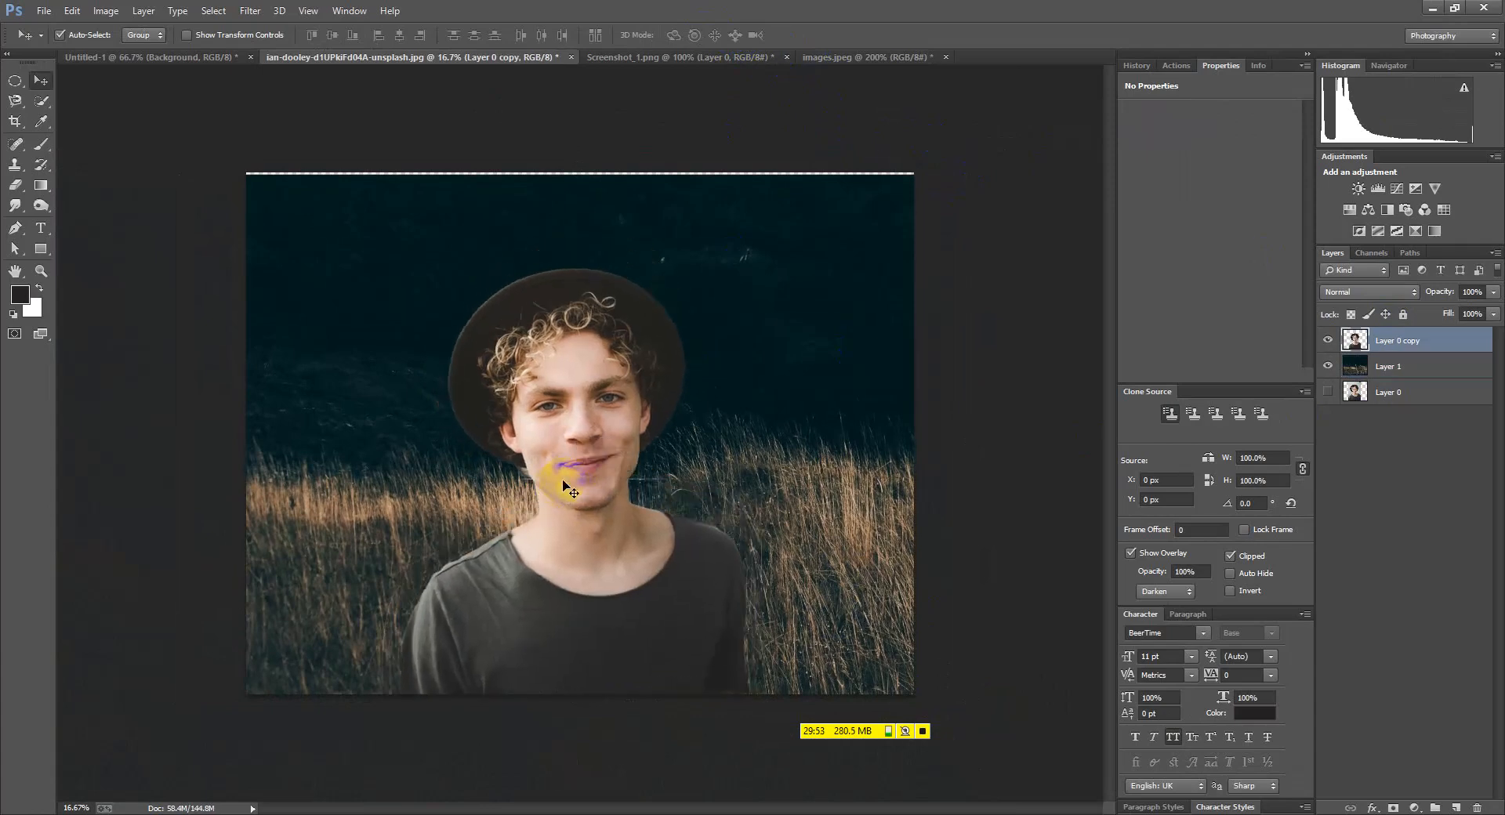
pyautogui.click(741, 399)
pyautogui.moveTo(557, 248); pyautogui.dragTo(558, 237)
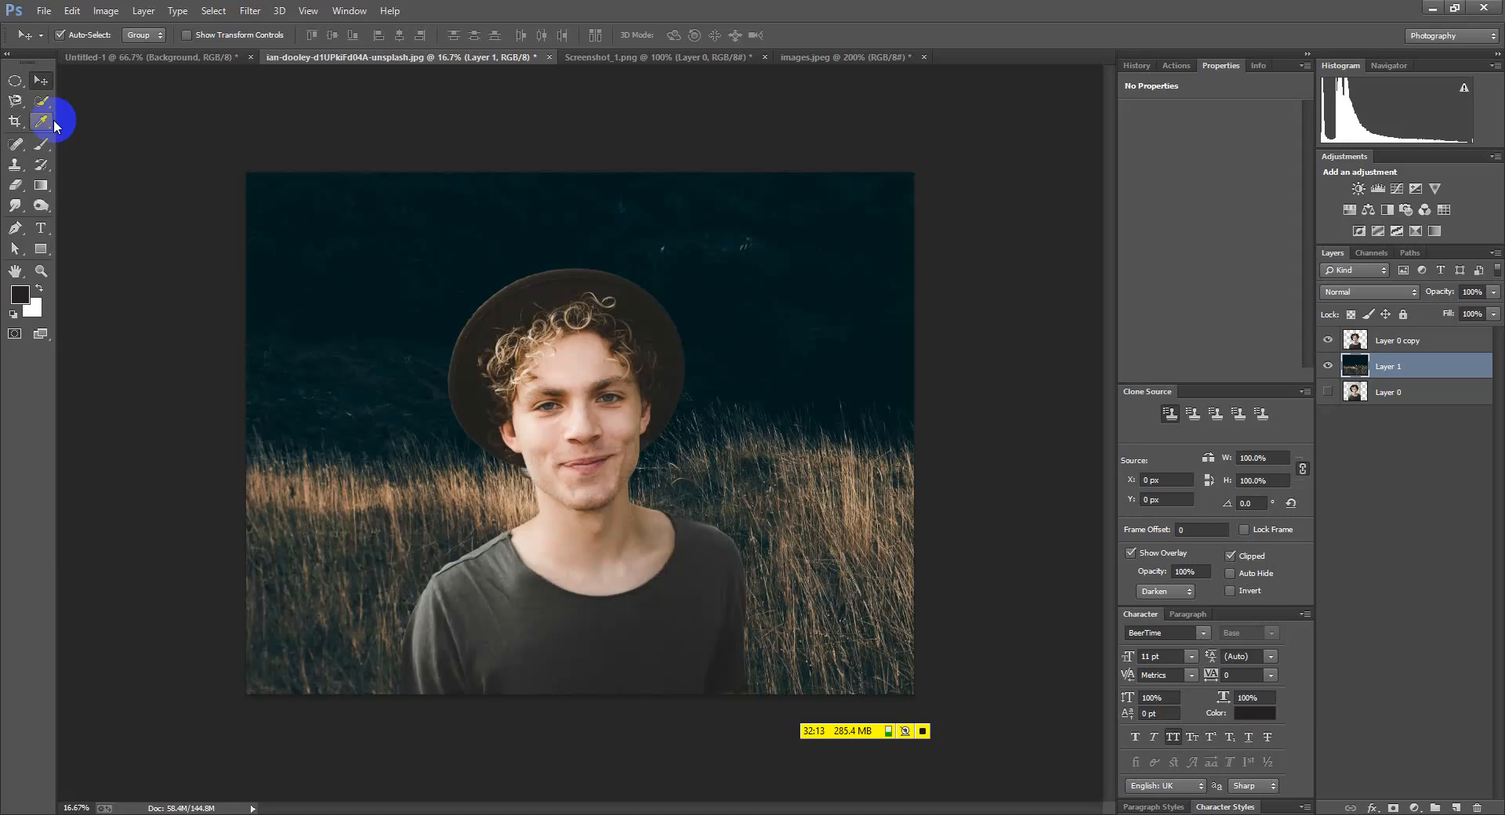
# Choose the Quick Selection tool and close Screenshot_1.png without saving
pyautogui.click(38, 105)
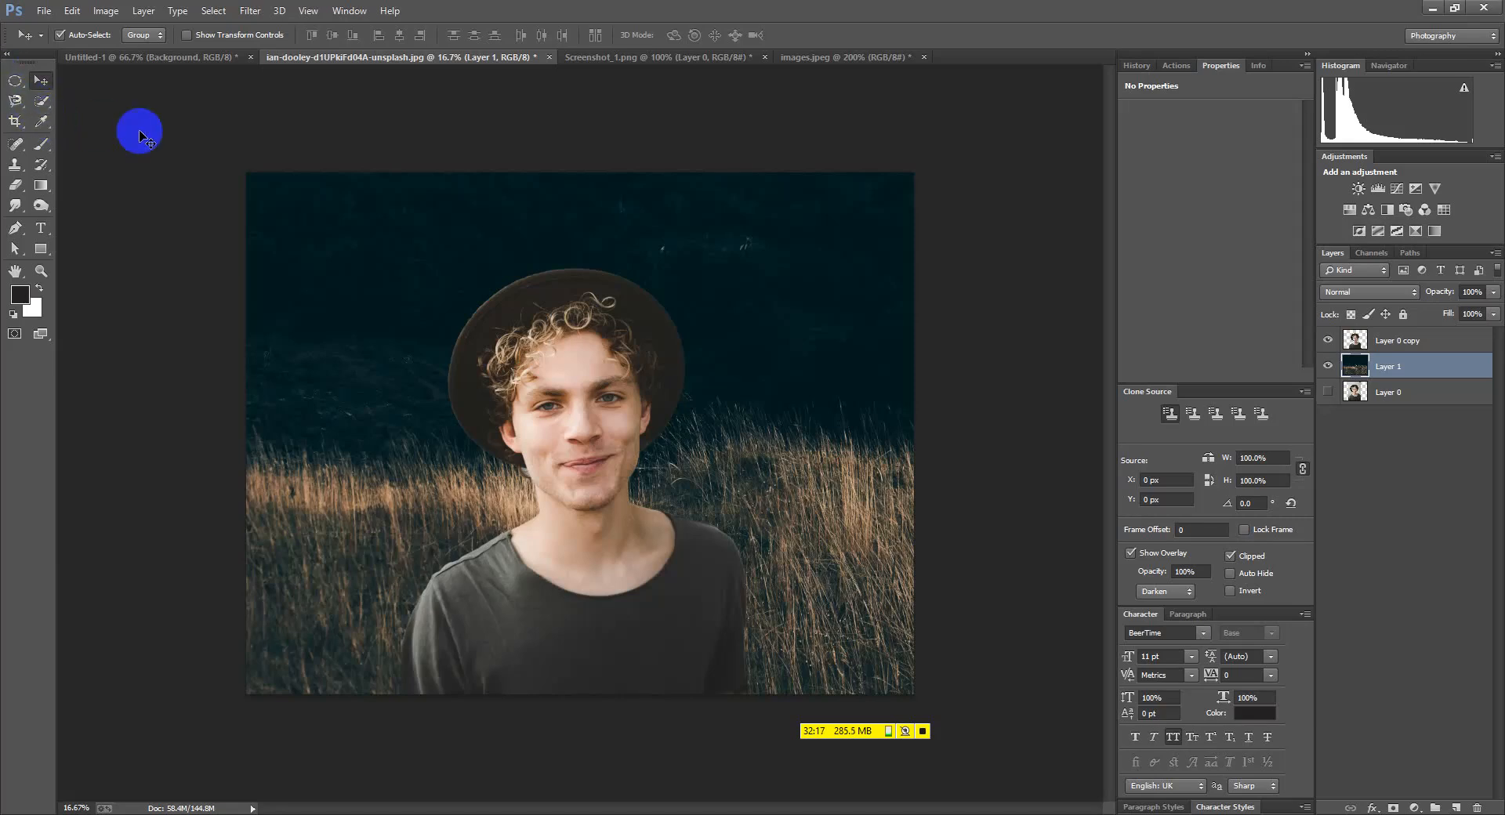
pyautogui.click(601, 59)
pyautogui.click(763, 58)
pyautogui.click(757, 312)
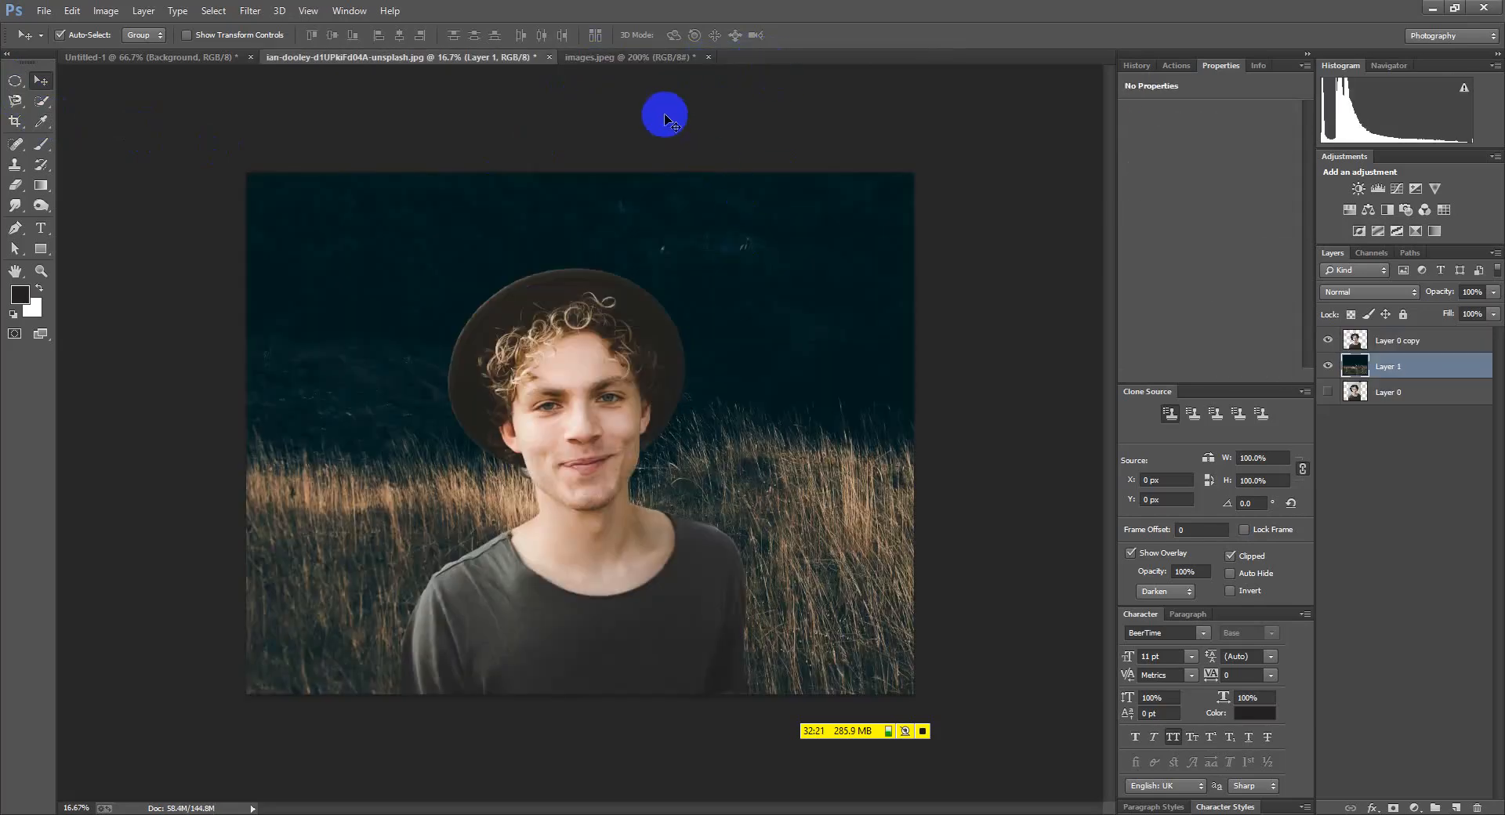
# Close images.jpeg, discarding its changes
pyautogui.click(672, 57)
pyautogui.click(709, 57)
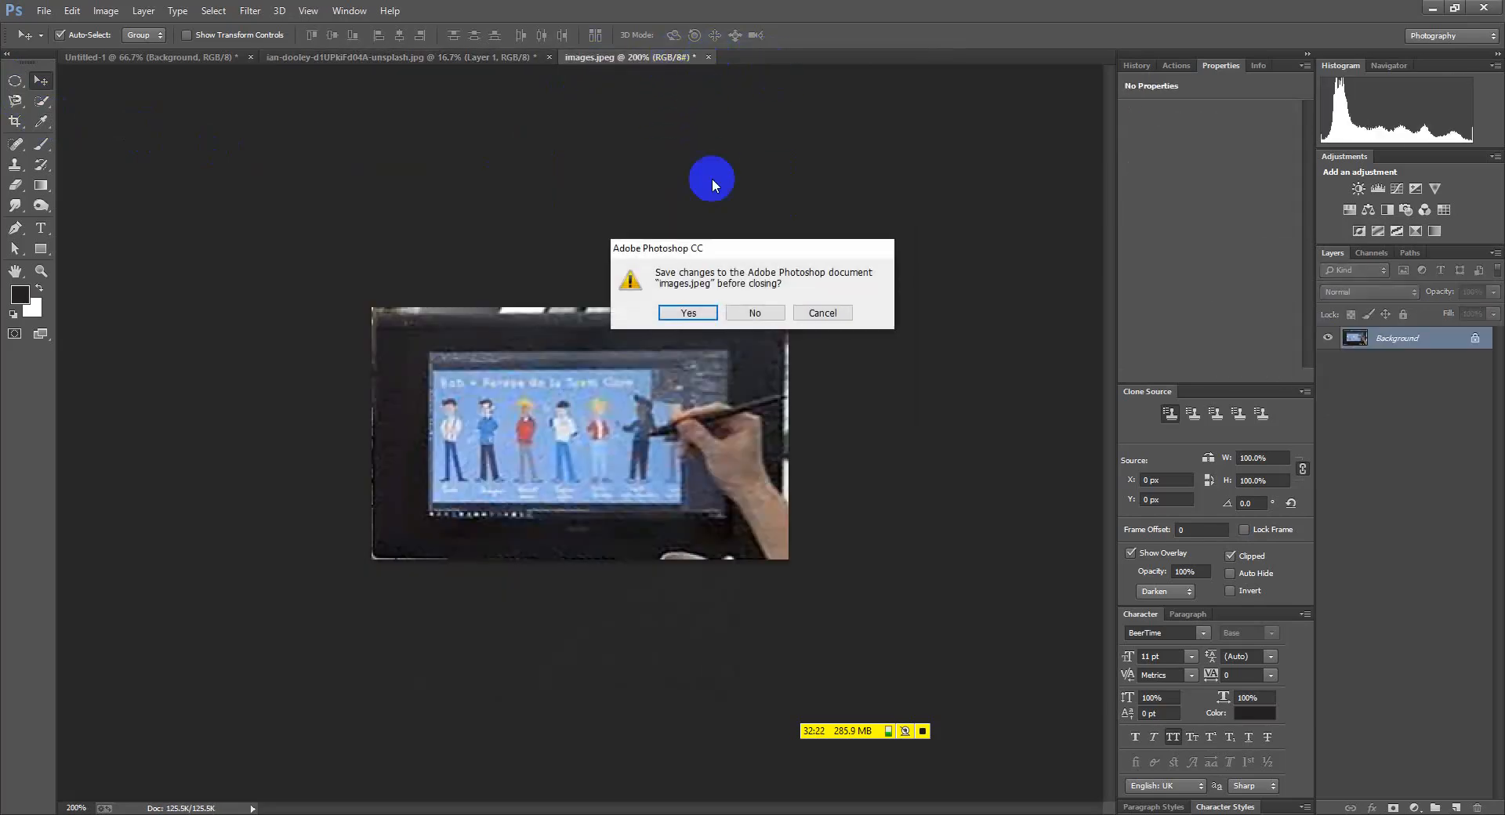
pyautogui.click(749, 313)
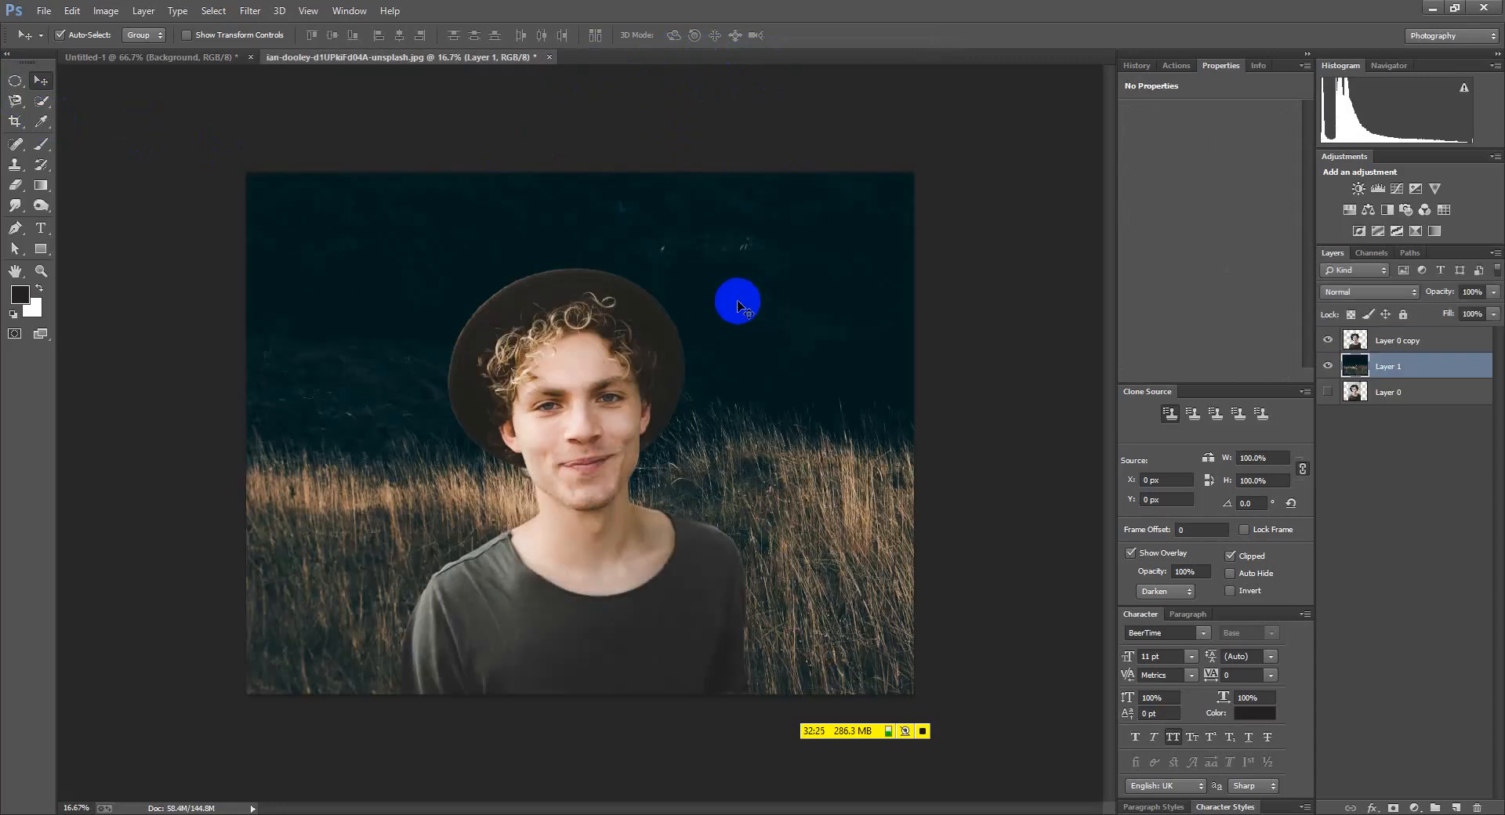